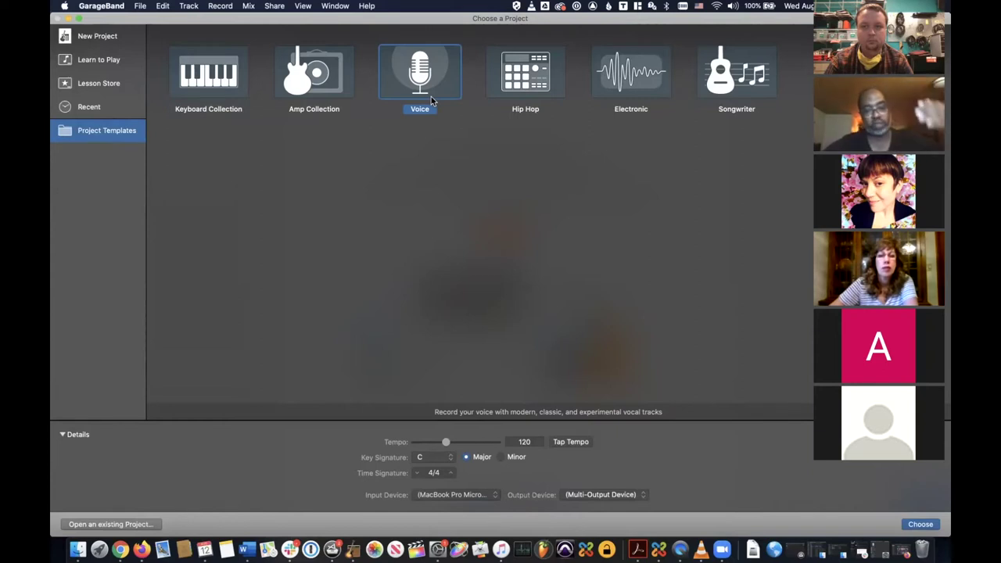
- Browse the Hip Hop, Electronic and Songwriter project templates and create a project from the Songwriter template
{"action": "left_click", "coordinate": [495, 89]}
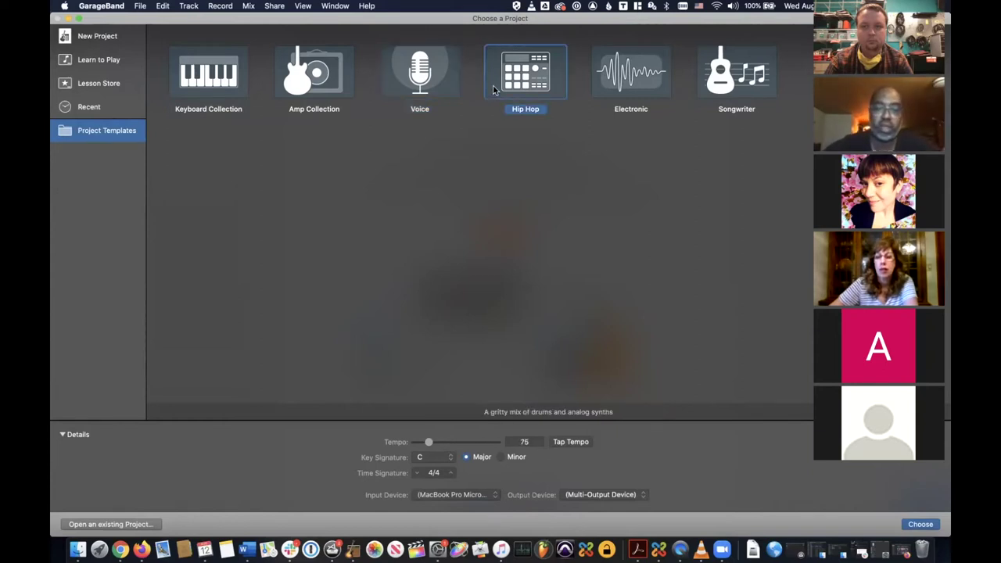
{"action": "left_click", "coordinate": [624, 102]}
{"action": "left_click", "coordinate": [702, 90]}
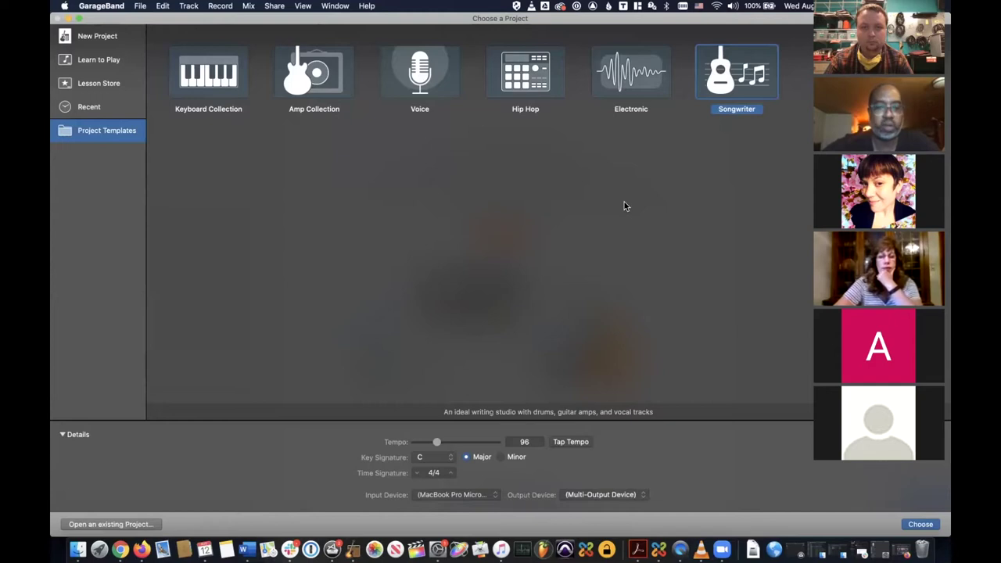
{"action": "double_click", "coordinate": [709, 96]}
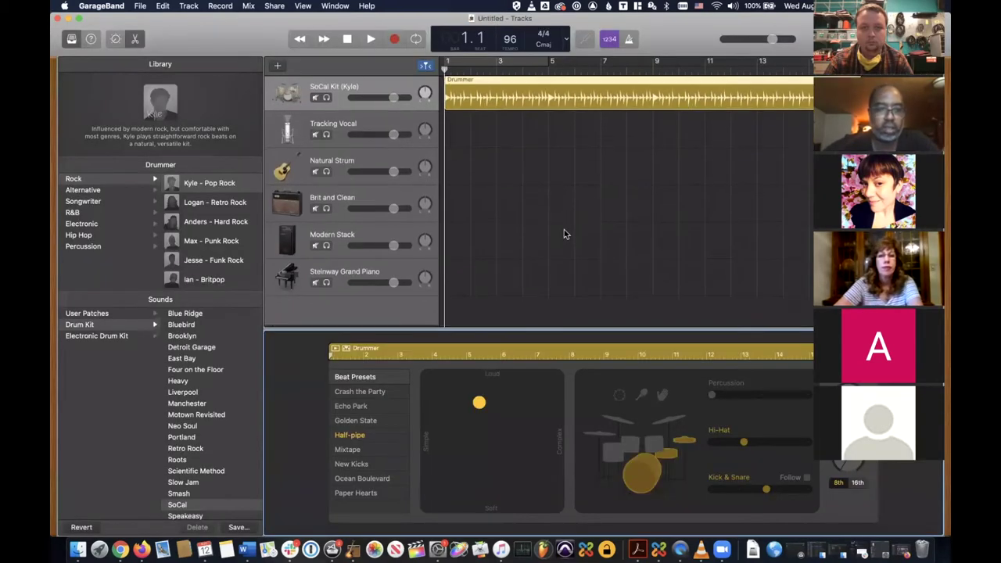
- Show the Smart Controls and examine the sounds and controls of each template track, from the drummer to the Steinway Grand Piano
{"action": "left_click", "coordinate": [117, 38]}
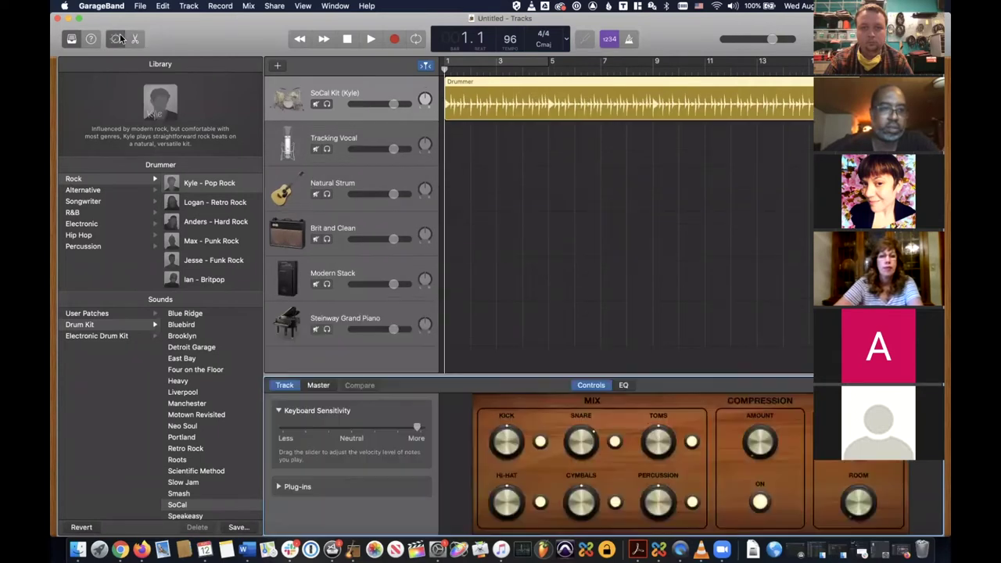
{"action": "left_click", "coordinate": [488, 278]}
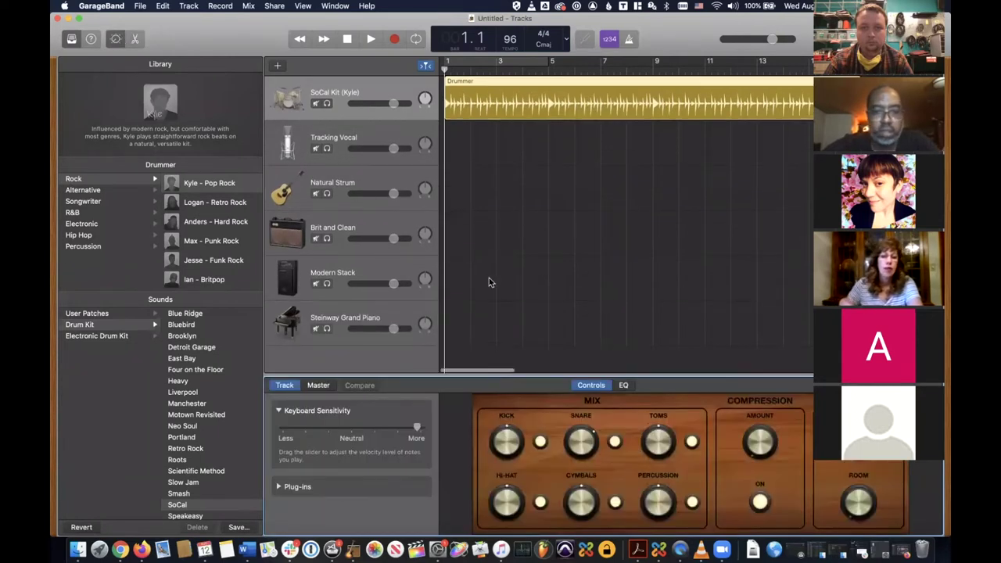
{"action": "left_click", "coordinate": [389, 110]}
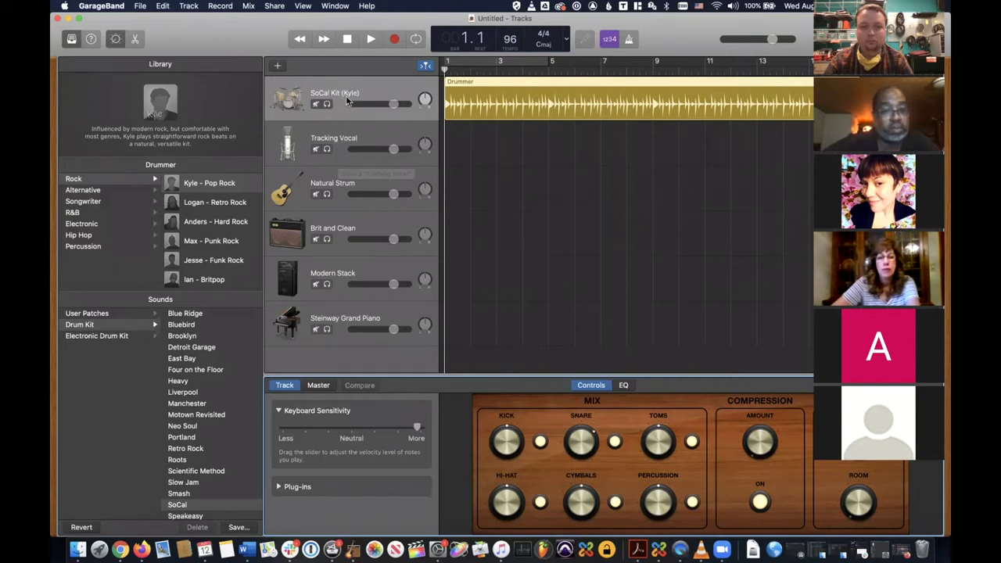
{"action": "left_click", "coordinate": [347, 128]}
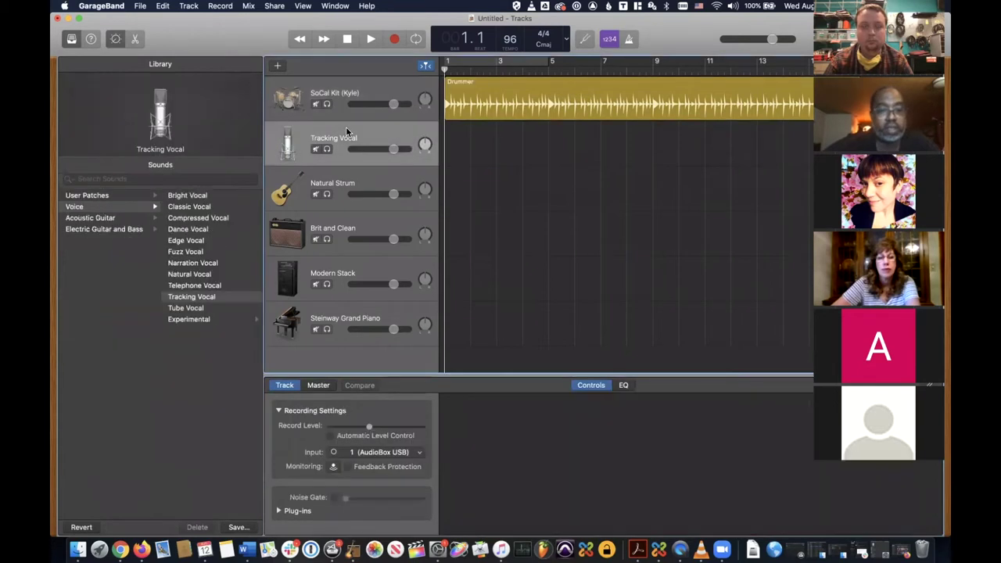
{"action": "left_click", "coordinate": [344, 192]}
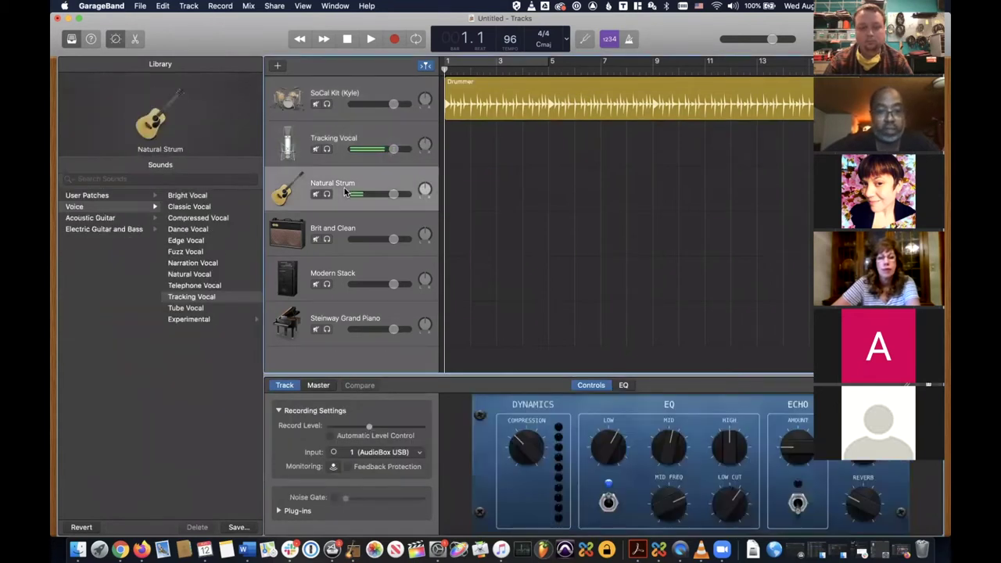
{"action": "left_click", "coordinate": [343, 234]}
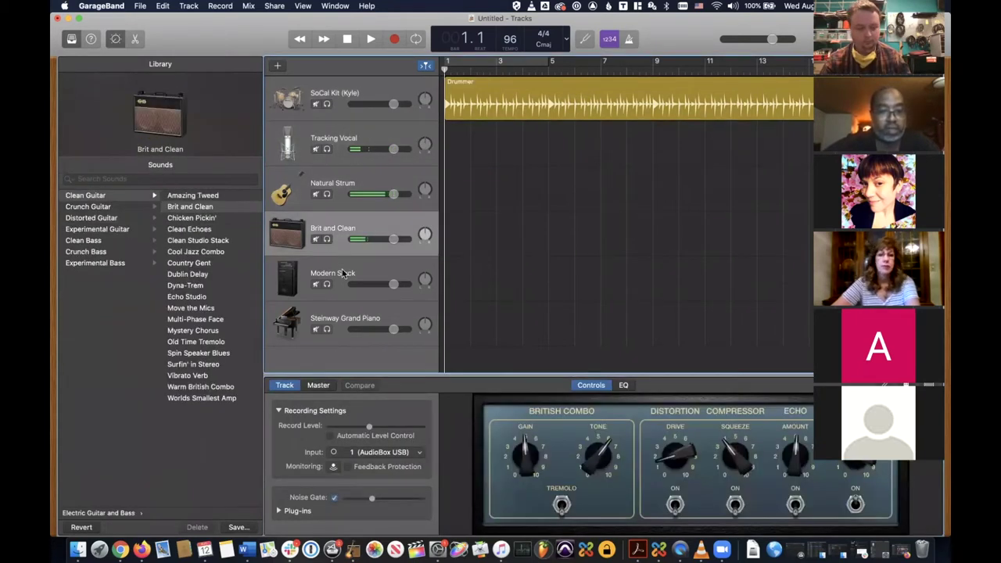
{"action": "left_click", "coordinate": [342, 273]}
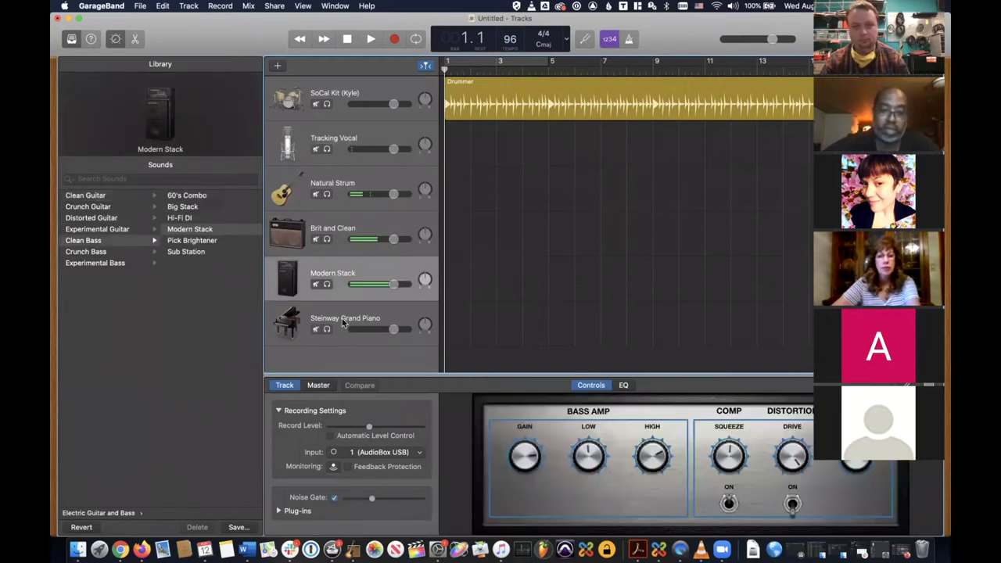
{"action": "left_click", "coordinate": [343, 322]}
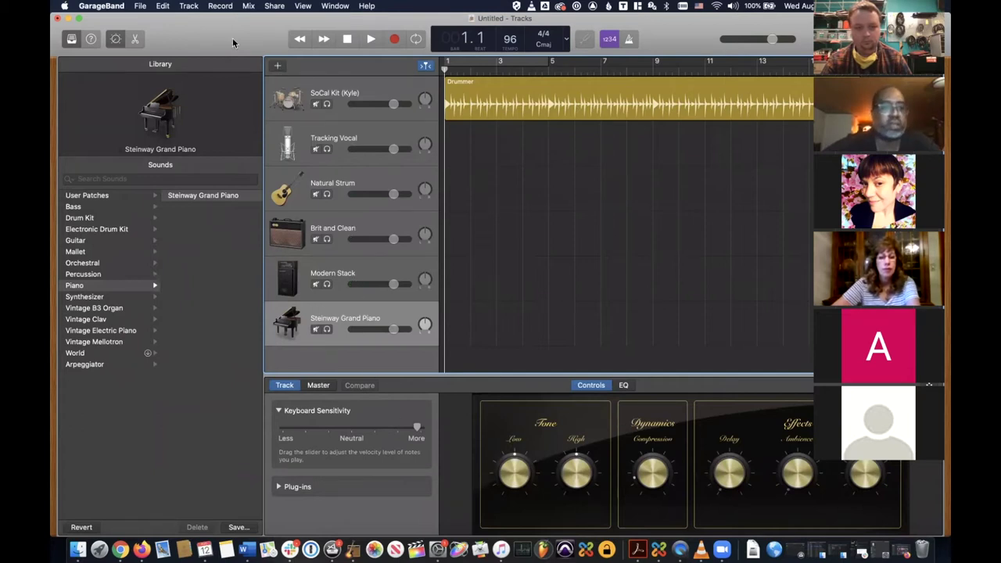
- Close the Songwriter project without saving it
{"action": "left_click", "coordinate": [138, 7]}
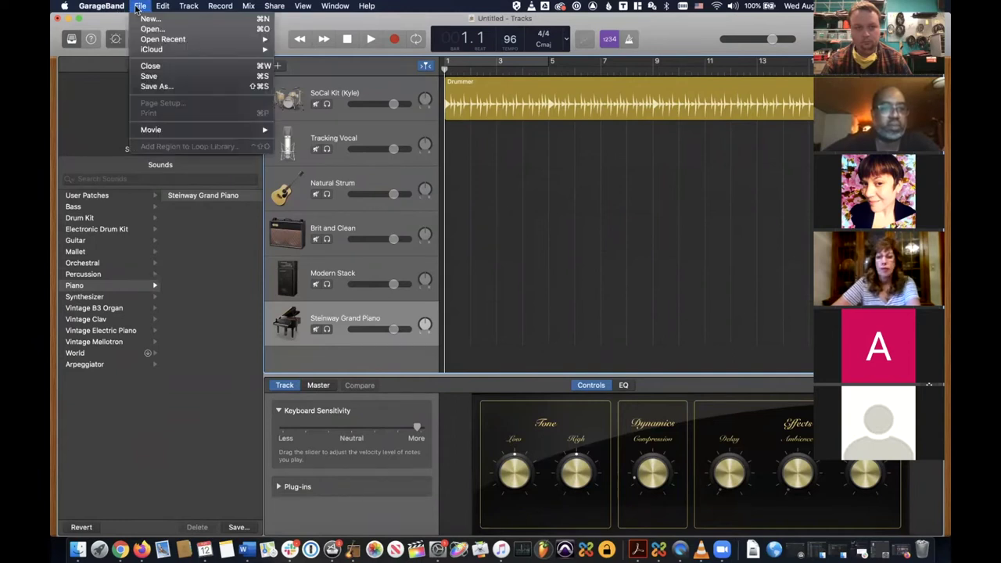
{"action": "left_click", "coordinate": [151, 65]}
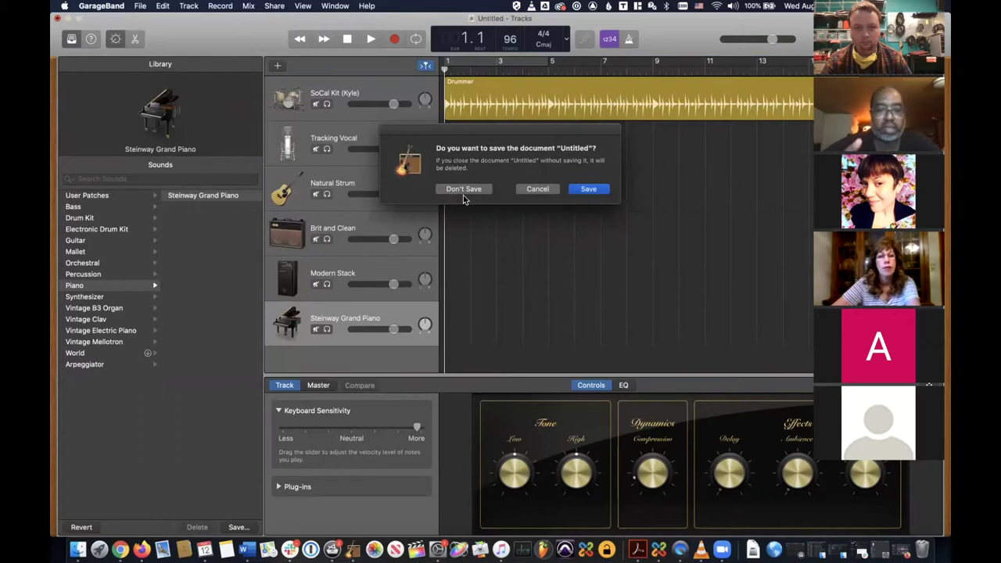
{"action": "left_click", "coordinate": [466, 189]}
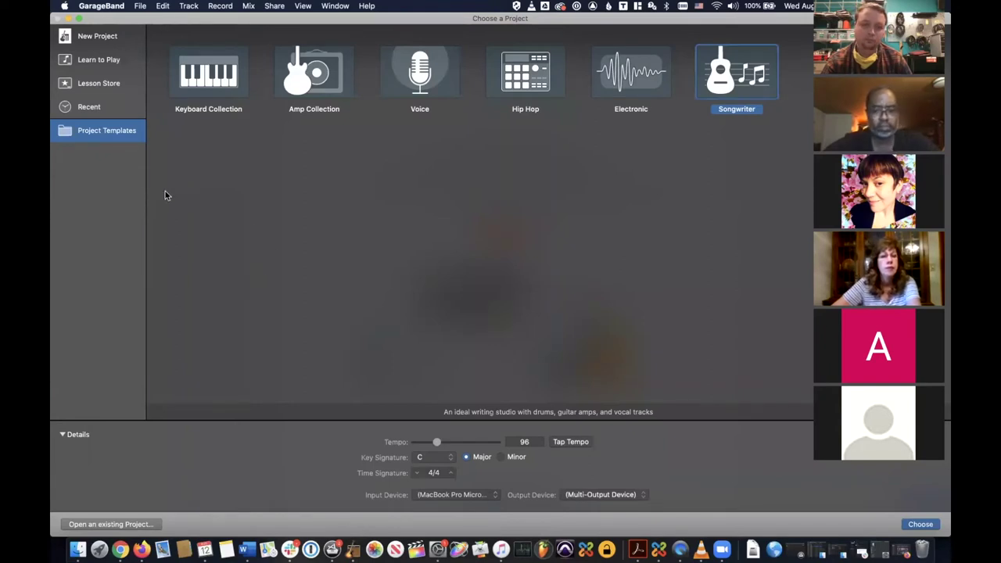
- Create a new Empty Project, collapsing the project details beforehand
{"action": "left_click", "coordinate": [98, 40]}
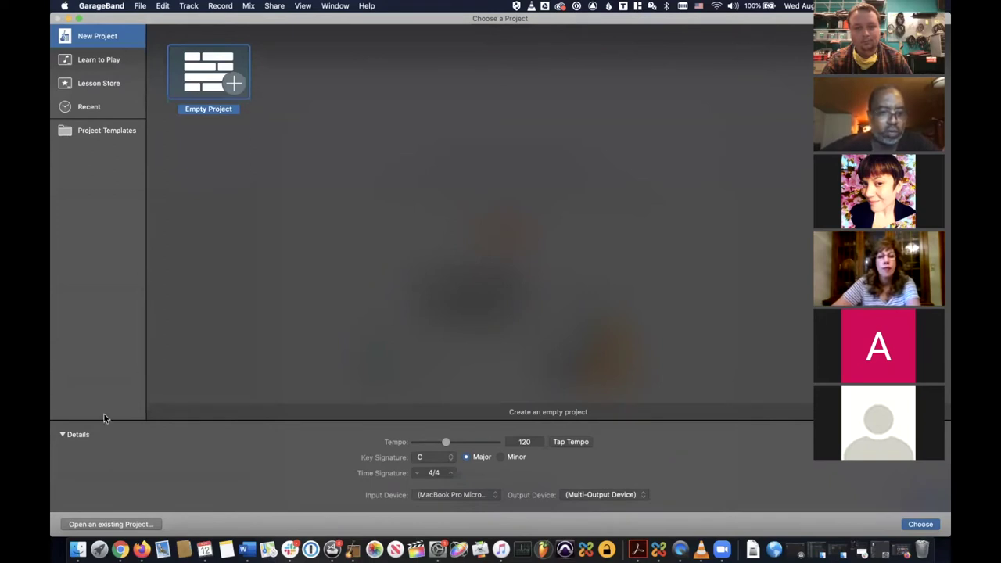
{"action": "left_click", "coordinate": [63, 435]}
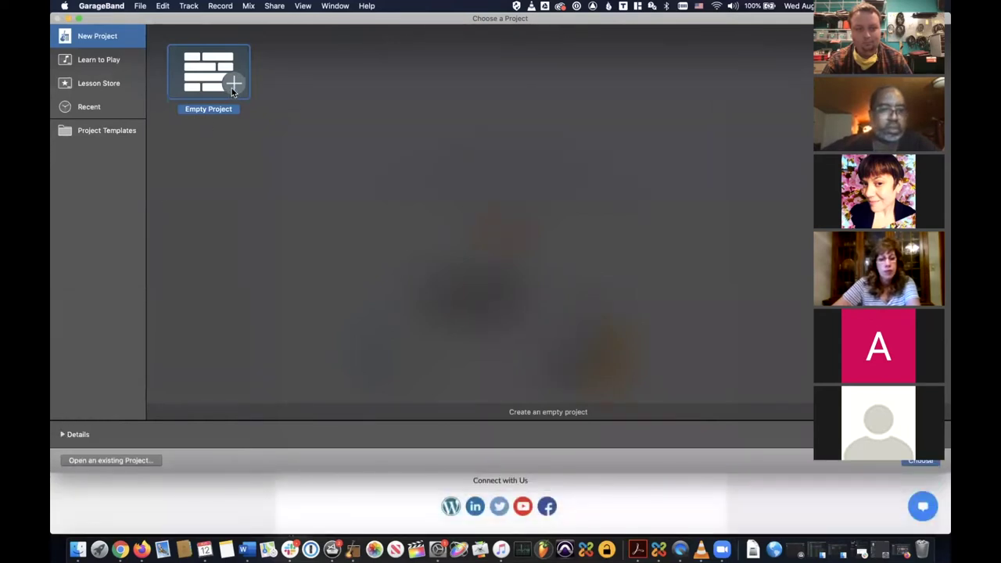
{"action": "double_click", "coordinate": [231, 88]}
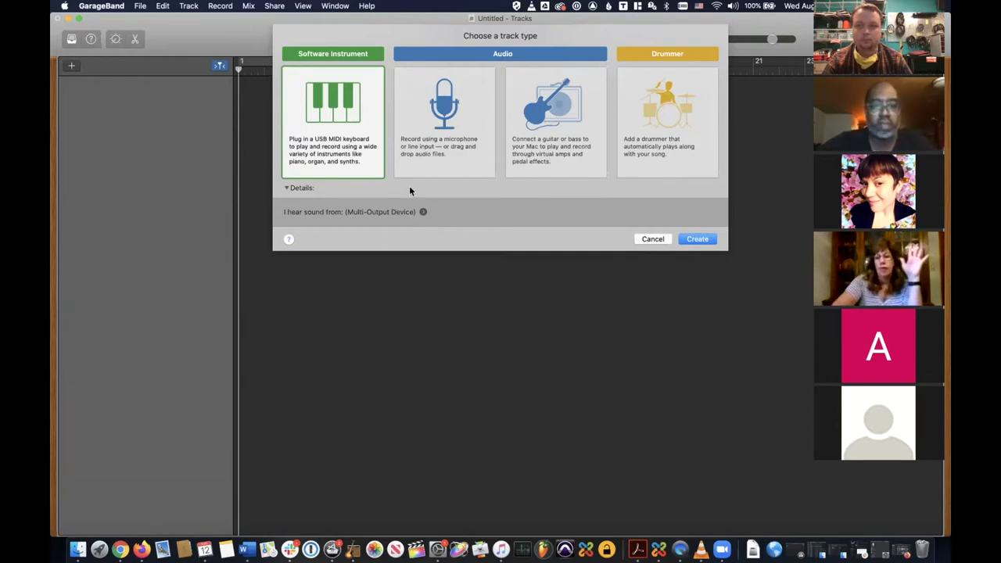
- Examine the Software Instrument track details and the Audio/MIDI preferences for the output and input devices
{"action": "left_click", "coordinate": [286, 188]}
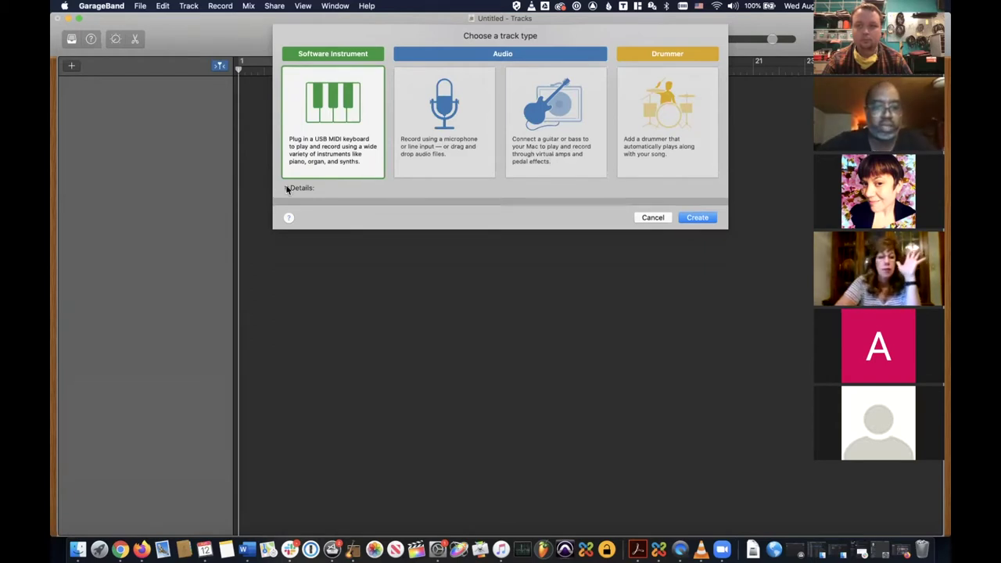
{"action": "left_click", "coordinate": [287, 189]}
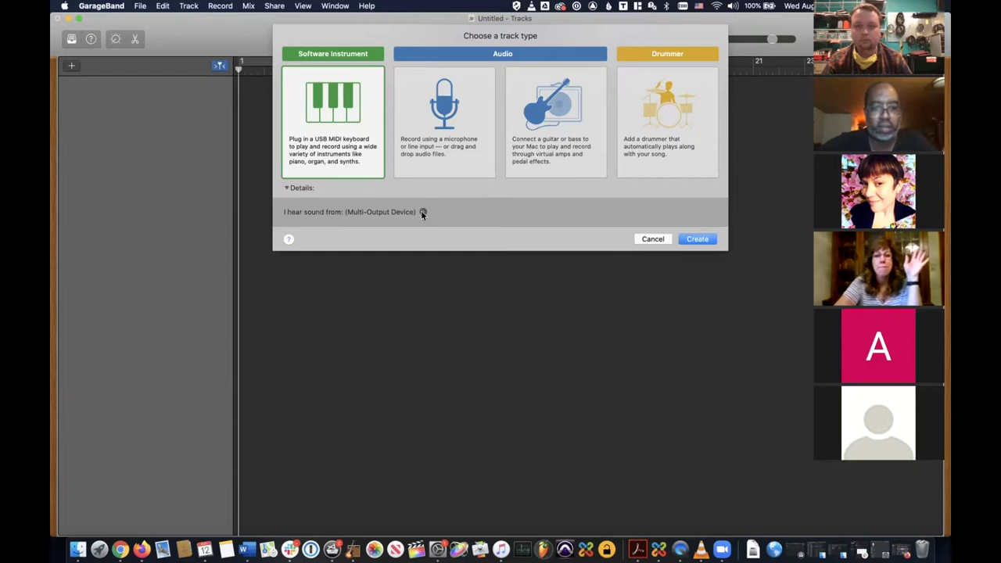
{"action": "left_click", "coordinate": [422, 212]}
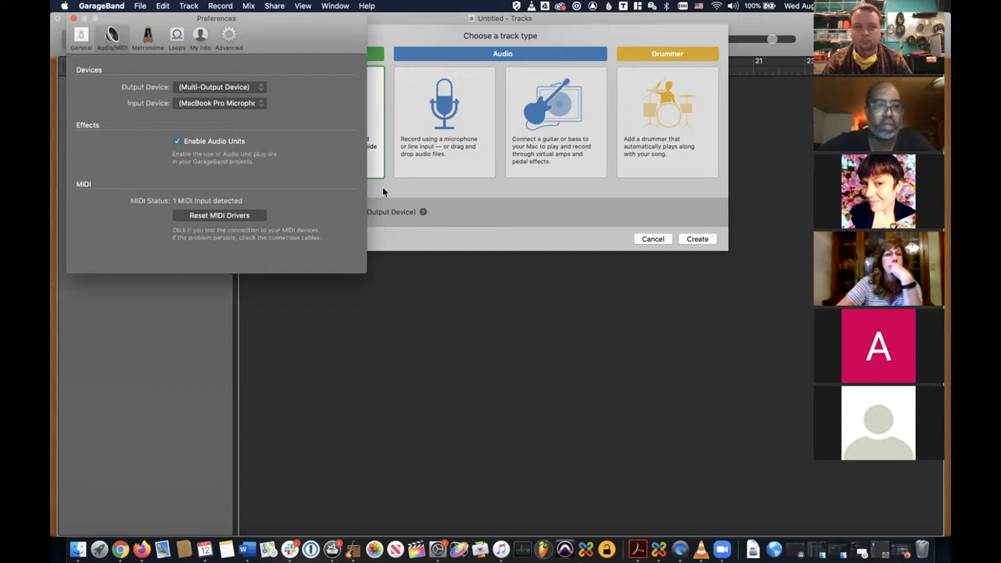
{"action": "left_click", "coordinate": [452, 205]}
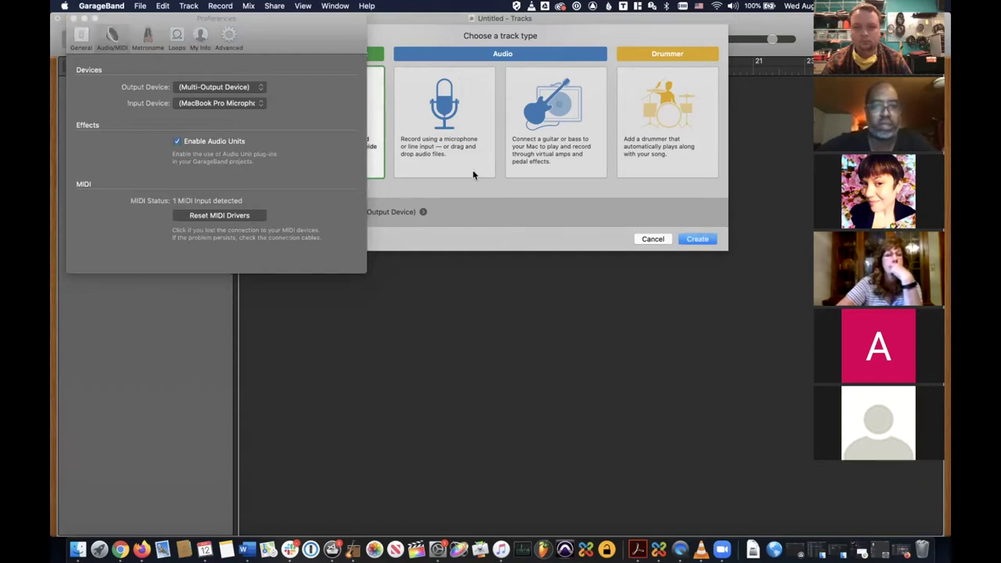
- Close the preferences and create a microphone audio track that uses Input 1
{"action": "left_click", "coordinate": [472, 173]}
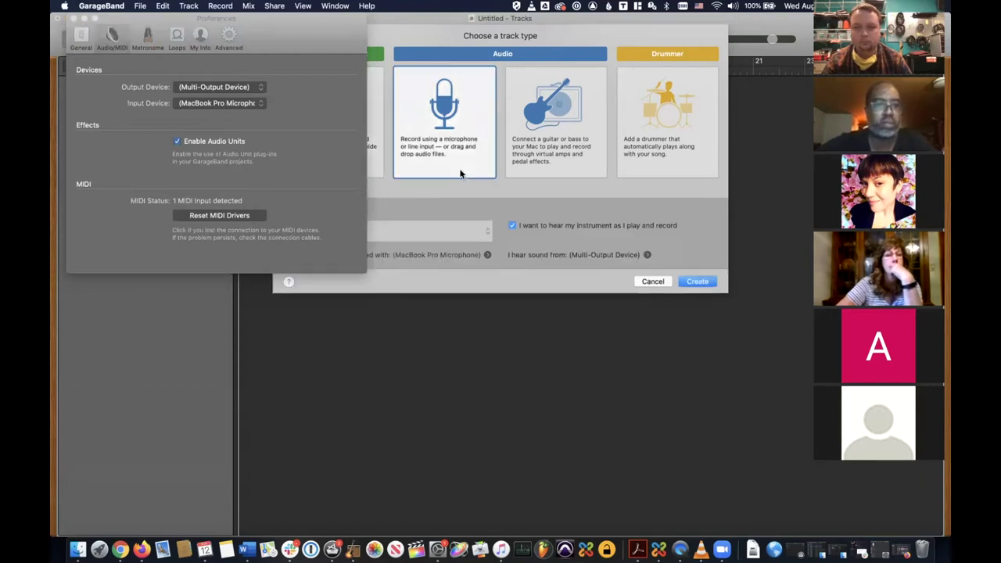
{"action": "left_click", "coordinate": [75, 19]}
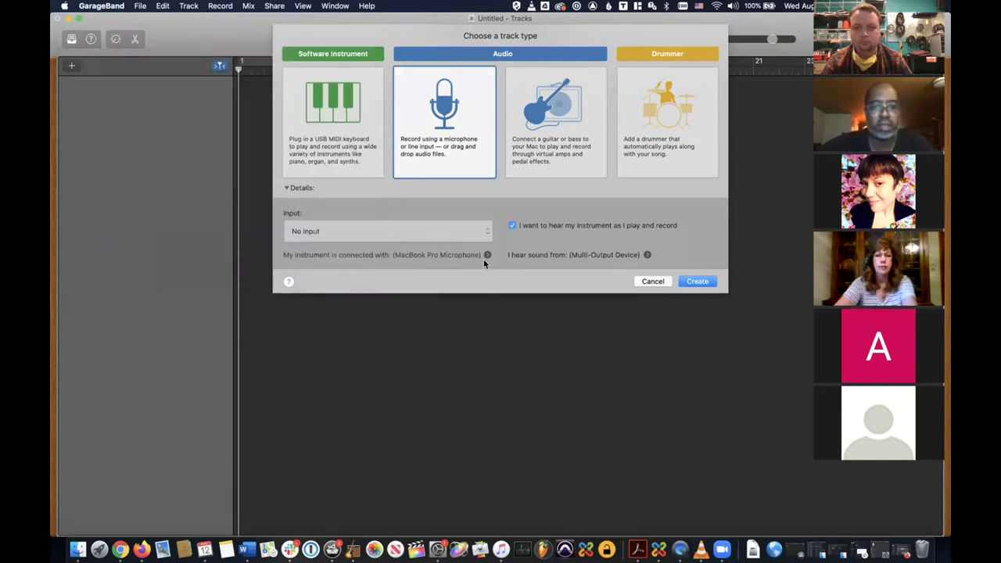
{"action": "left_click", "coordinate": [481, 231]}
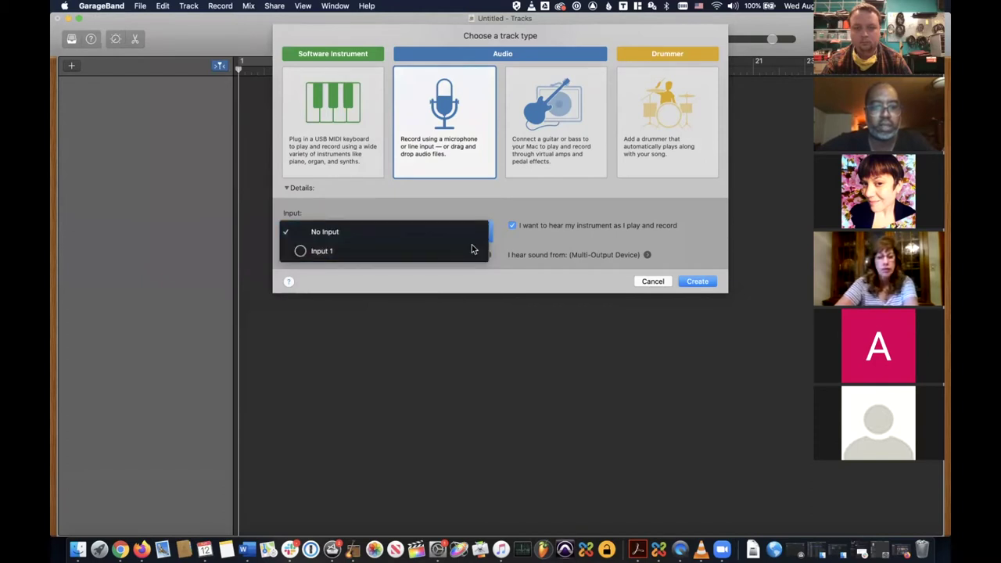
{"action": "left_click", "coordinate": [472, 249]}
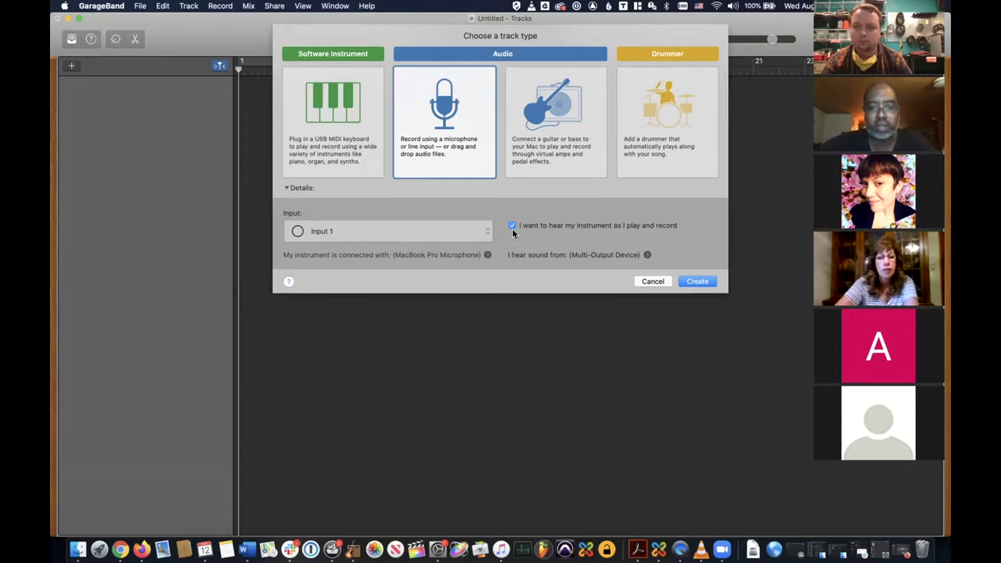
{"action": "left_click", "coordinate": [707, 286]}
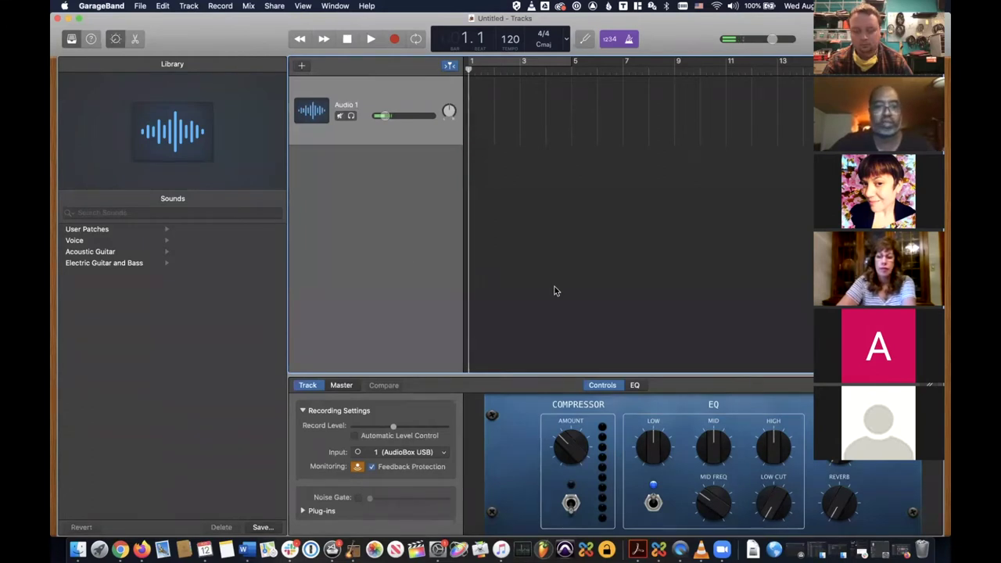
- View the options for another track without adding one, and hide the Smart Controls and the Library
{"action": "left_click", "coordinate": [302, 68]}
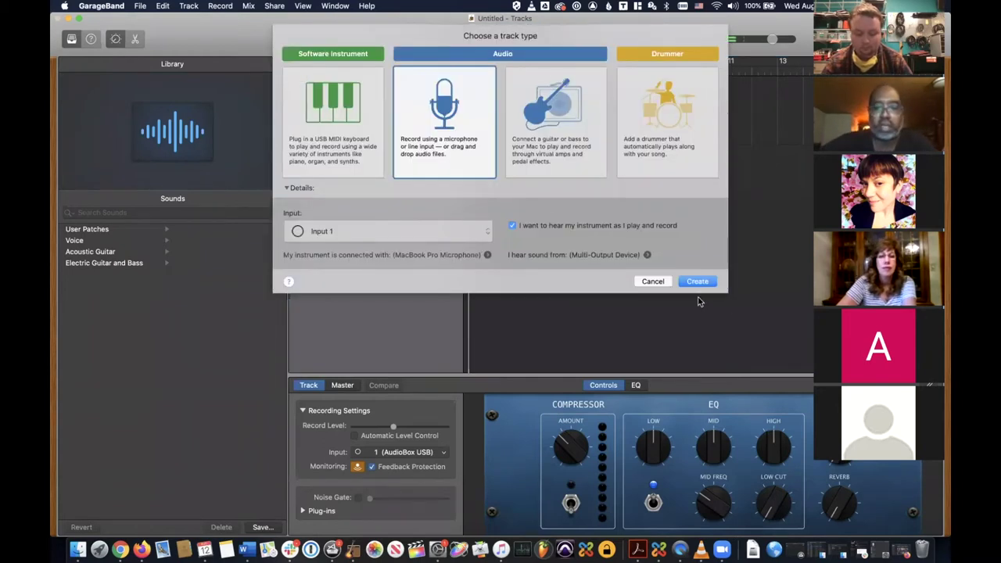
{"action": "left_click", "coordinate": [644, 282]}
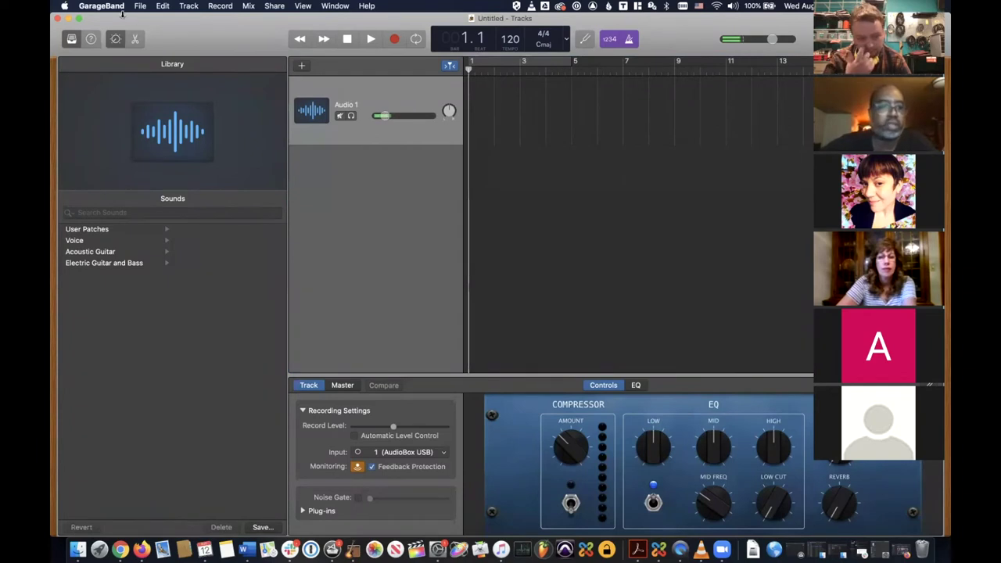
{"action": "left_click", "coordinate": [114, 39]}
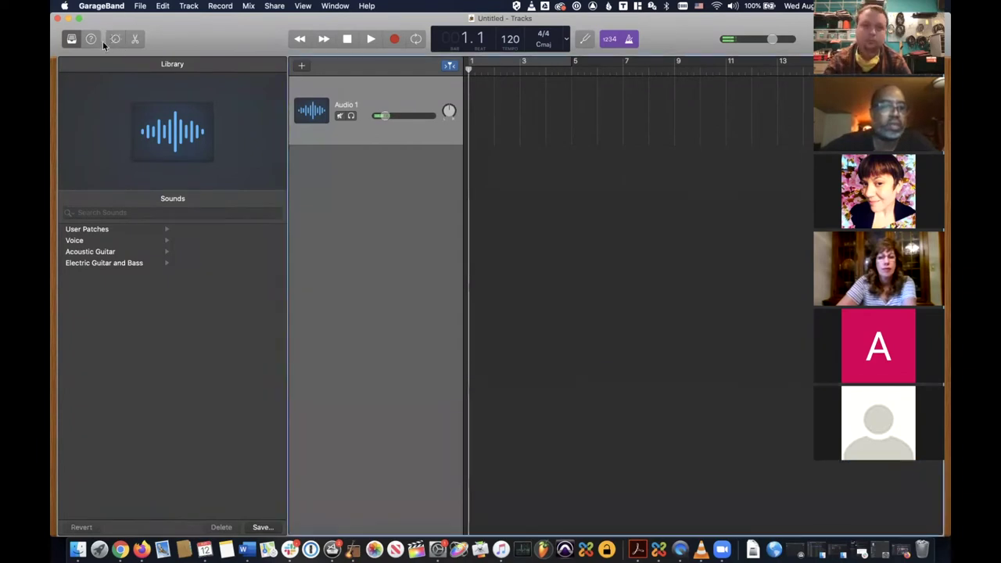
{"action": "left_click", "coordinate": [71, 39]}
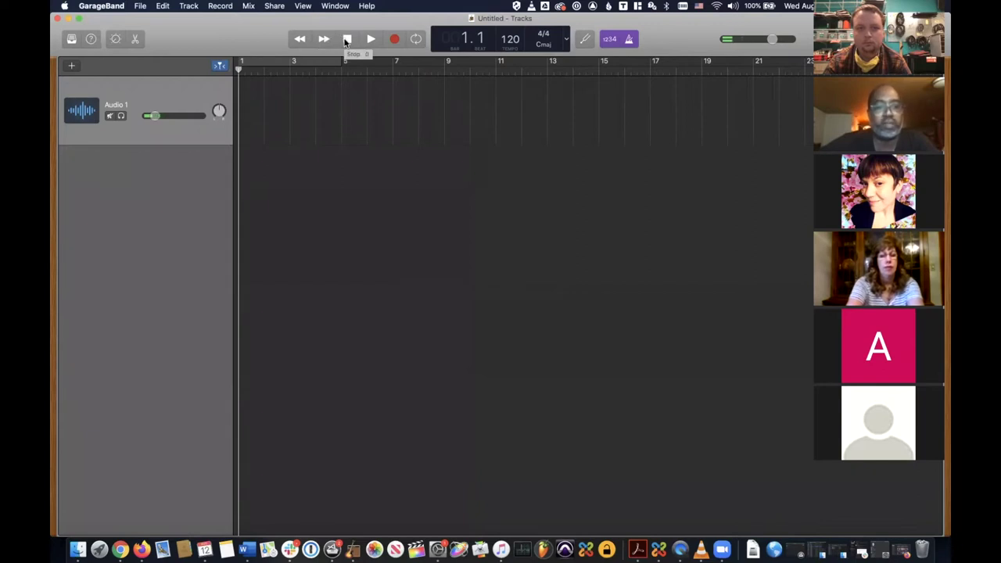
- Turn on cycle mode and stretch the cycle area from bar 1 to about the middle of bar 8
{"action": "left_click", "coordinate": [416, 40]}
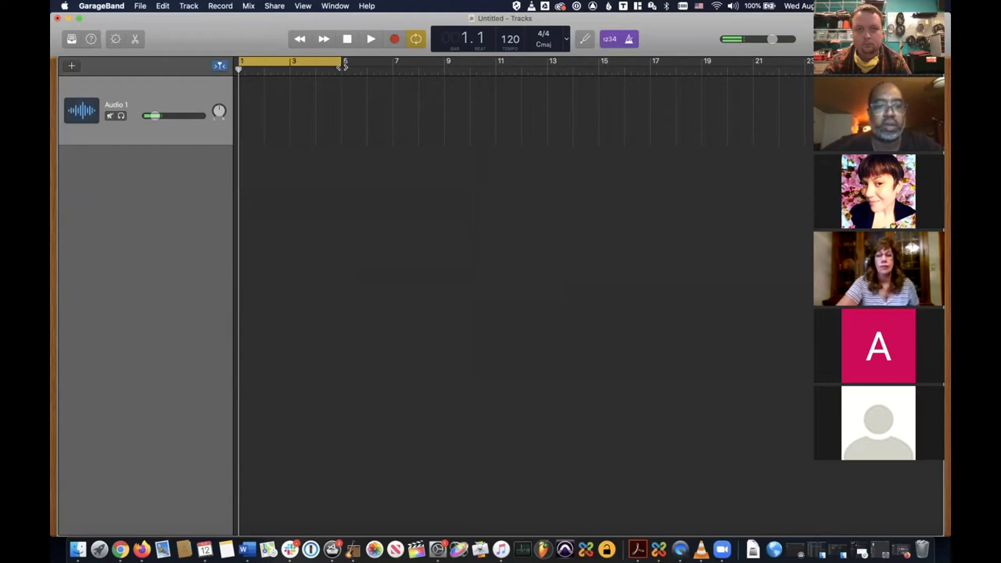
{"action": "left_click_drag", "start_coordinate": [342, 61], "coordinate": [266, 61]}
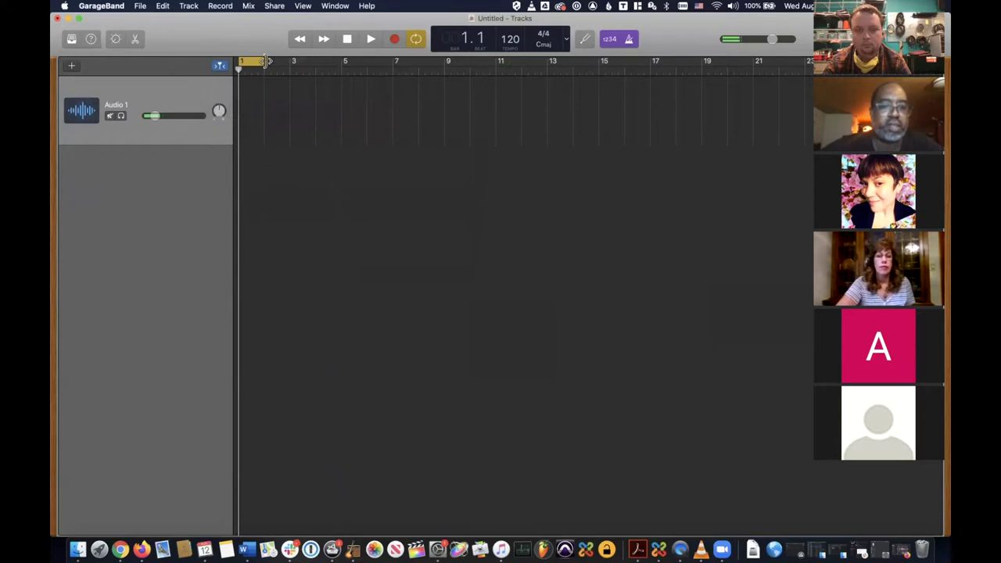
{"action": "left_click_drag", "start_coordinate": [267, 61], "coordinate": [431, 59]}
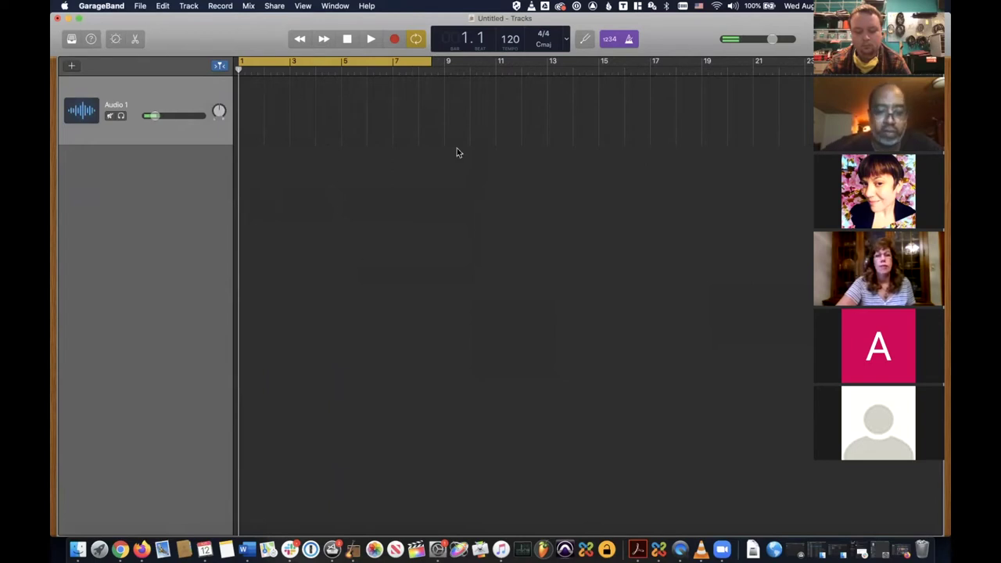
{"action": "left_click", "coordinate": [416, 39]}
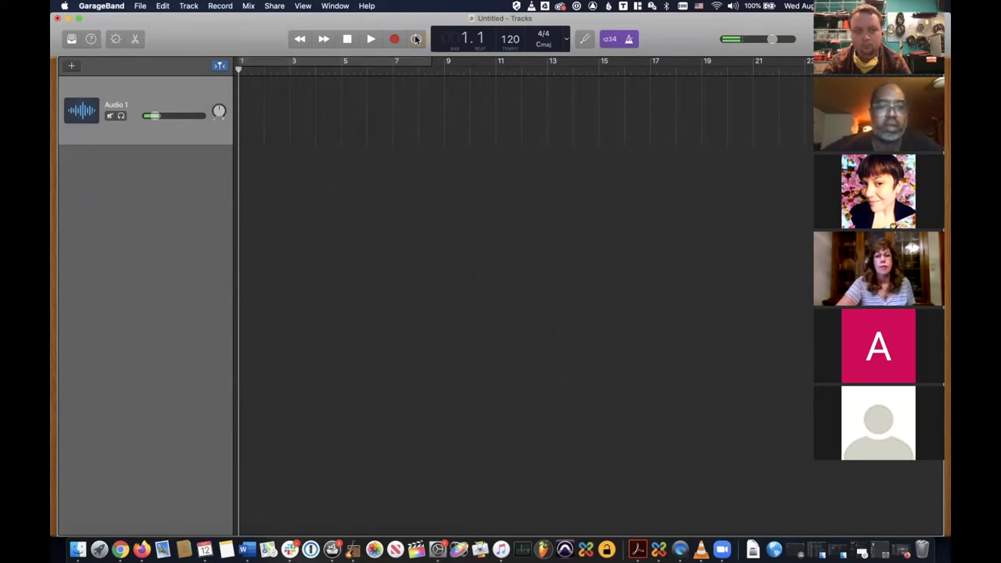
{"action": "left_click", "coordinate": [416, 39]}
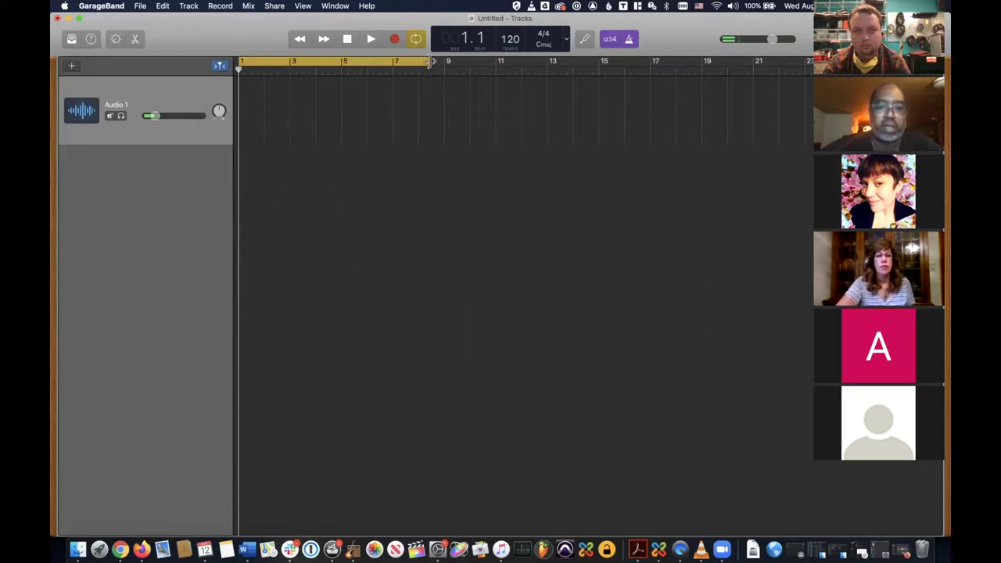
- Lengthen the cycle area, shift it to span 3.1.1.1 to 19.2.1.1, and turn cycle mode off
{"action": "left_click_drag", "start_coordinate": [430, 61], "coordinate": [655, 62]}
{"action": "left_click_drag", "start_coordinate": [476, 64], "coordinate": [536, 96]}
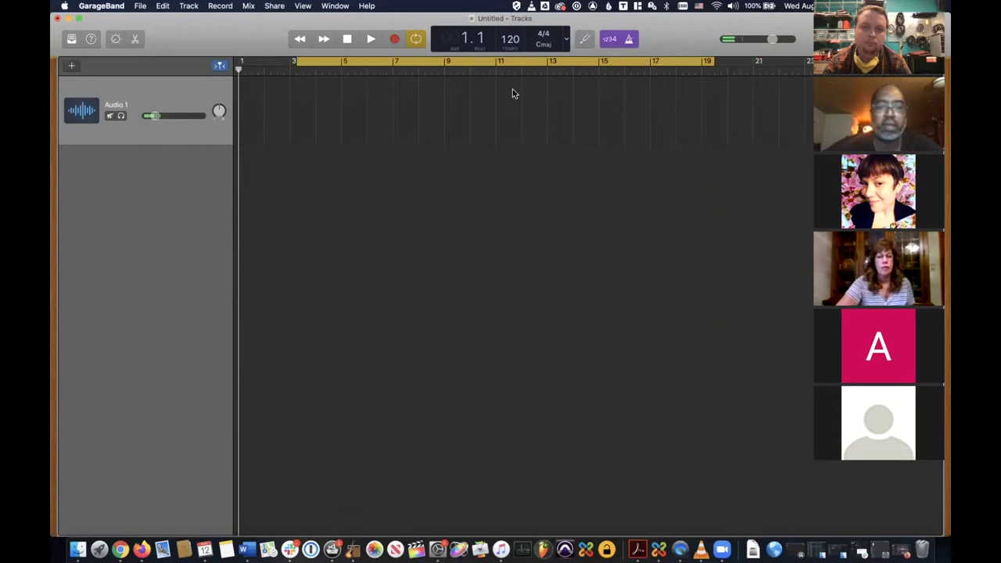
{"action": "left_click", "coordinate": [415, 42]}
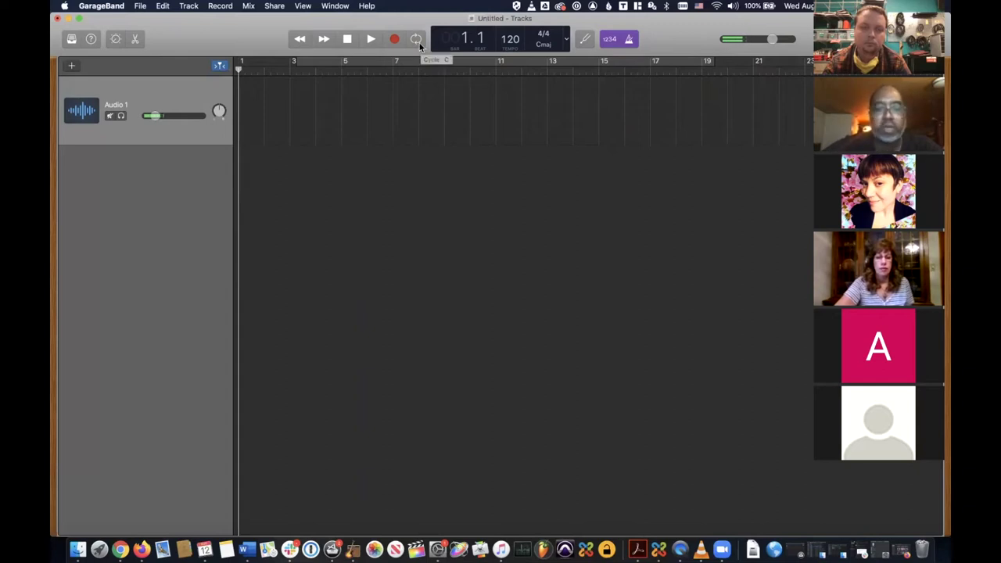
{"action": "left_click", "coordinate": [419, 43]}
{"action": "left_click_drag", "start_coordinate": [416, 61], "coordinate": [410, 61]}
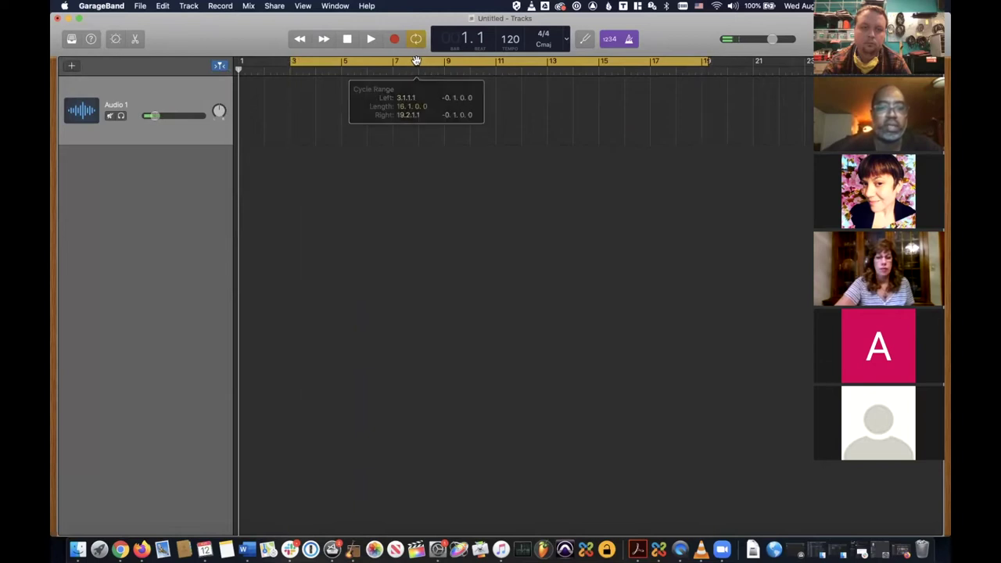
{"action": "left_click", "coordinate": [419, 43]}
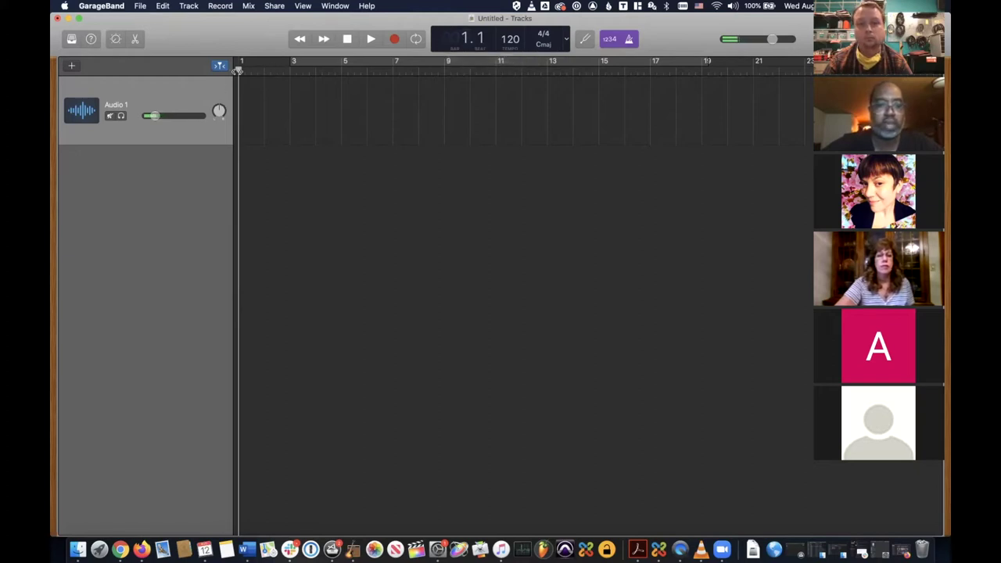
- Move the playhead to bar 5, beat 2, and set the project tempo to 90
{"action": "left_click_drag", "start_coordinate": [237, 71], "coordinate": [349, 68]}
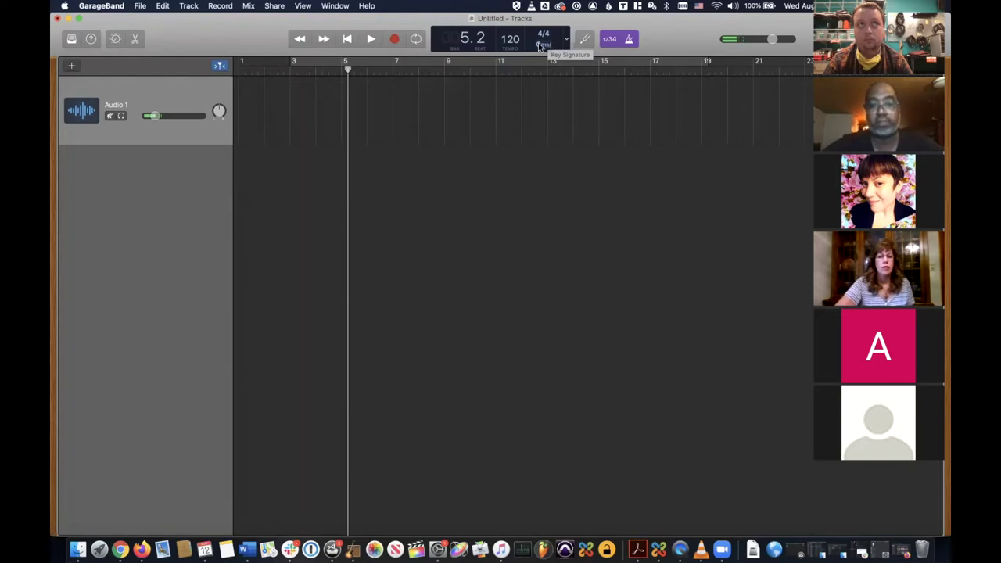
{"action": "mouse_move", "coordinate": [512, 38]}
{"action": "left_mouse_down"}
{"action": "mouse_move", "coordinate": [512, 59]}
{"action": "mouse_move", "coordinate": [512, 49]}
{"action": "left_mouse_up"}
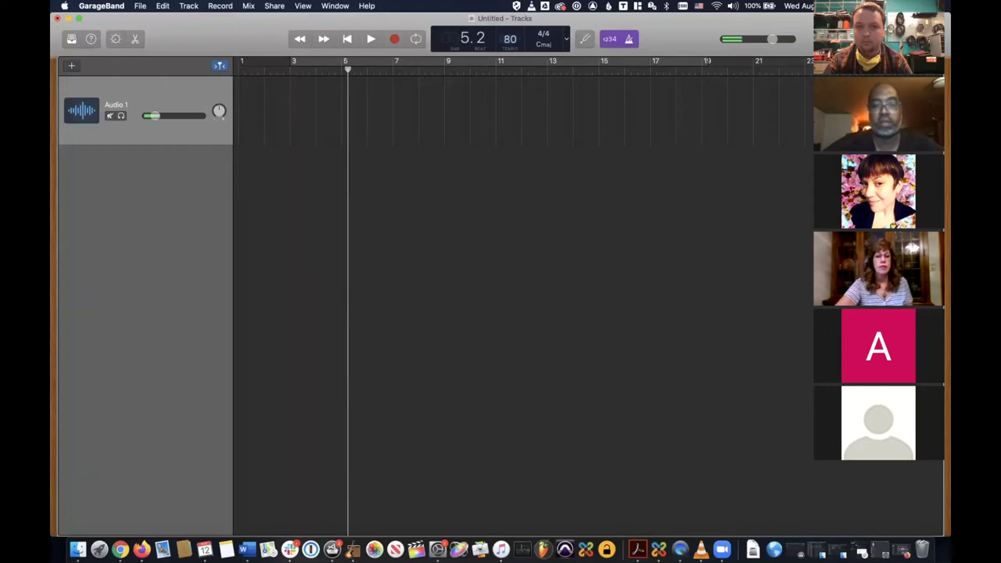
{"action": "left_click_drag", "start_coordinate": [513, 48], "coordinate": [512, 45]}
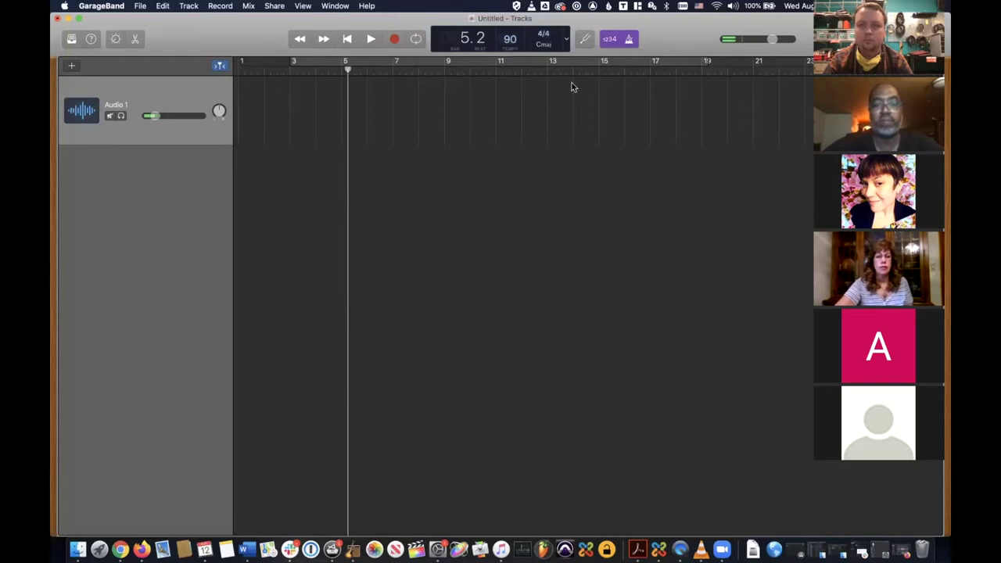
- View the time signature choices and the custom beats and note value settings without changing them
{"action": "left_click", "coordinate": [544, 37]}
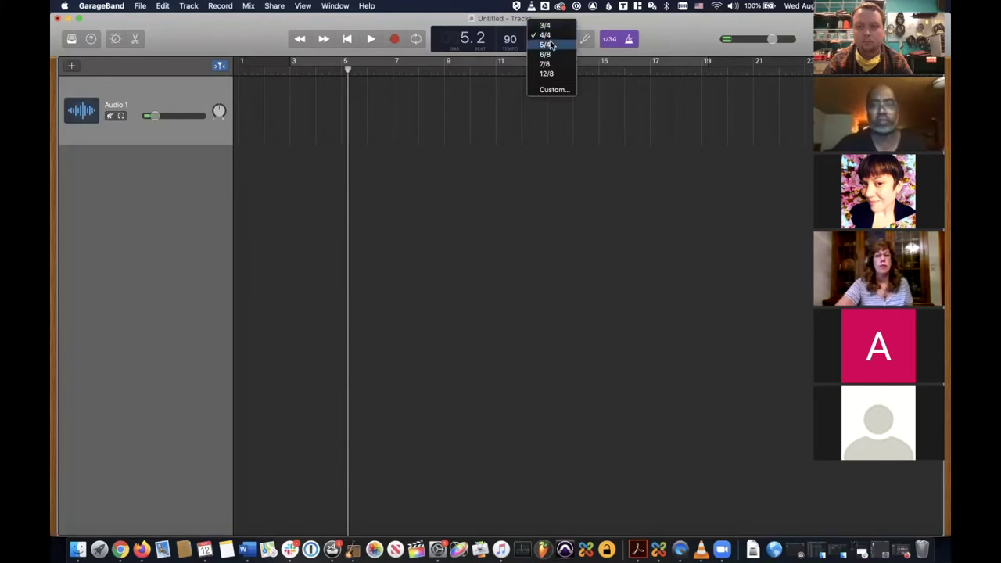
{"action": "left_click", "coordinate": [554, 91]}
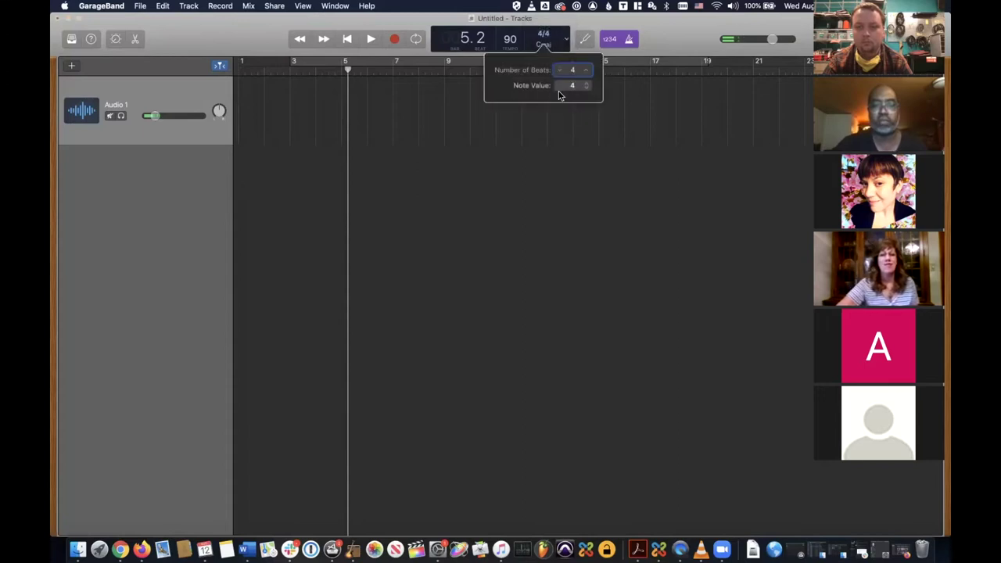
{"action": "left_click", "coordinate": [542, 175]}
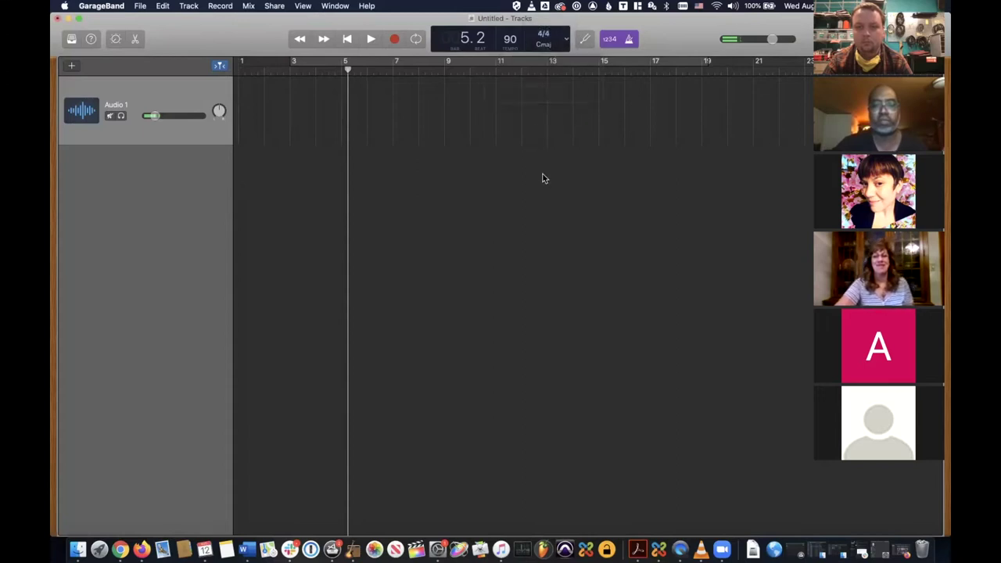
- Switch the project display to Beats & Time, to Beats, and finally to Time
{"action": "left_click", "coordinate": [567, 39]}
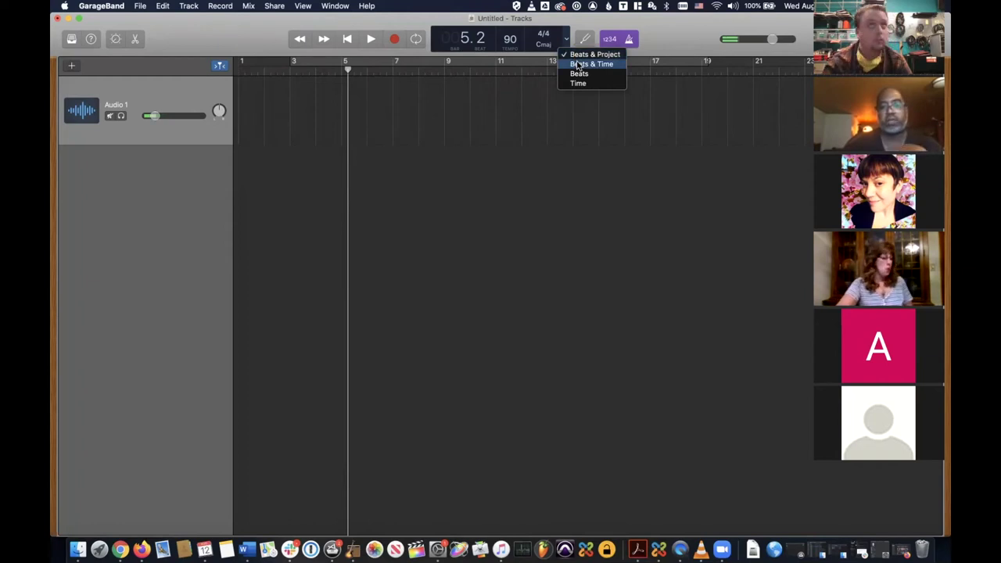
{"action": "left_click", "coordinate": [577, 64]}
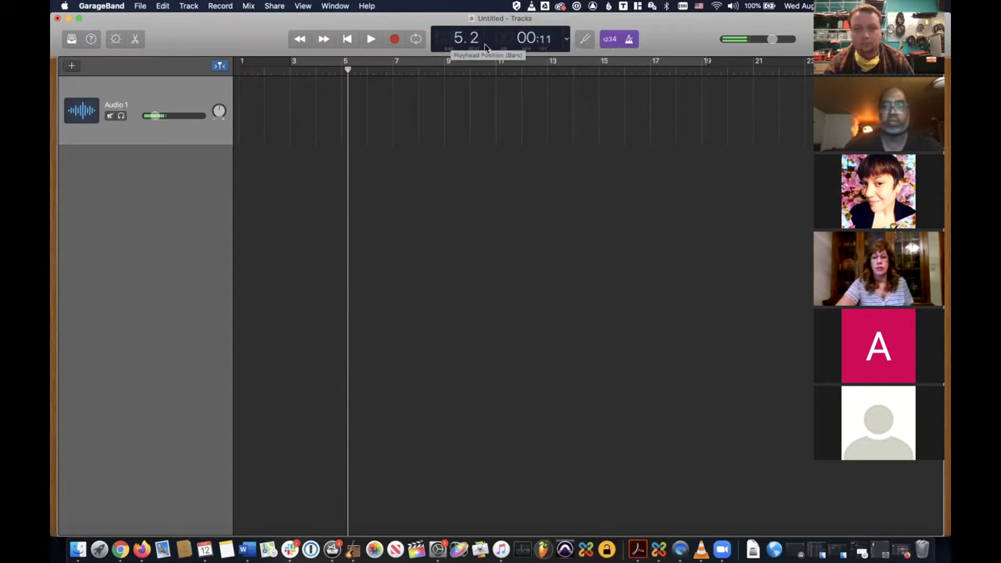
{"action": "left_click", "coordinate": [566, 45]}
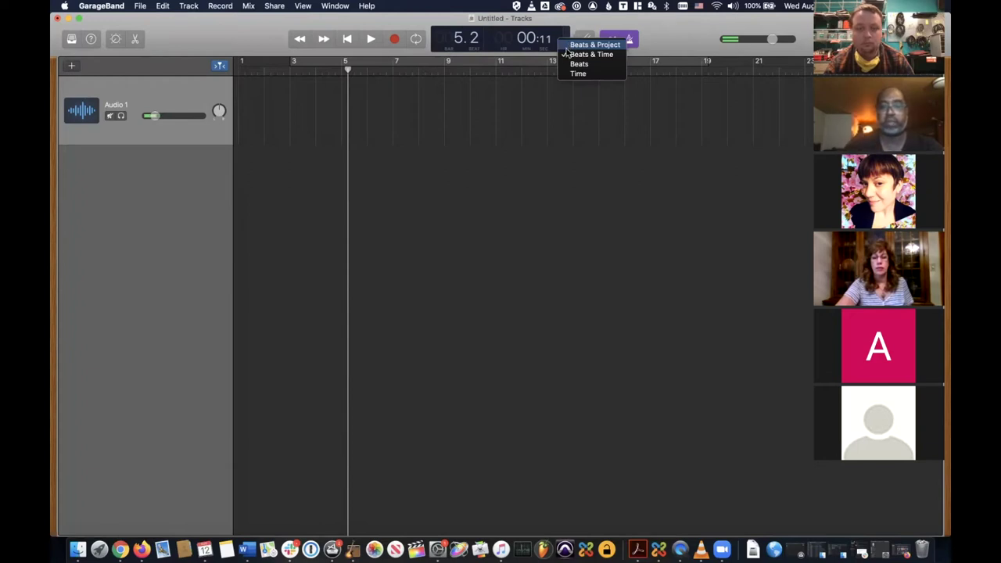
{"action": "left_click", "coordinate": [567, 68]}
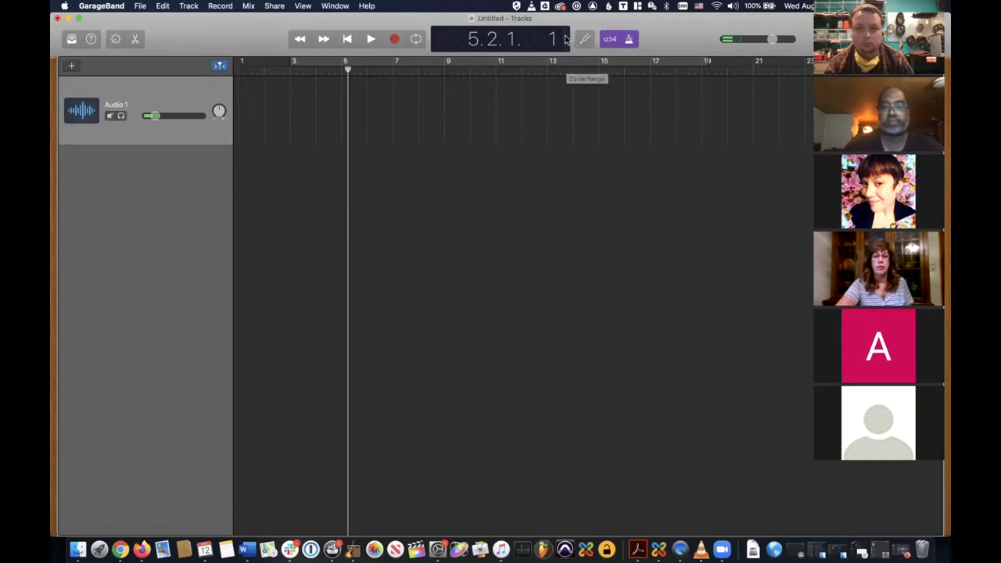
{"action": "left_click", "coordinate": [567, 39]}
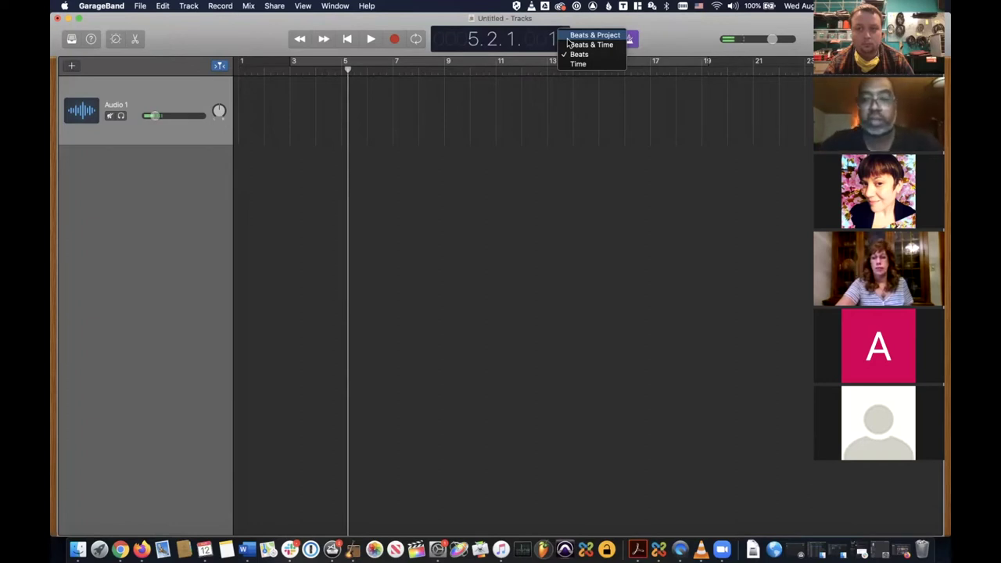
{"action": "left_click", "coordinate": [578, 64]}
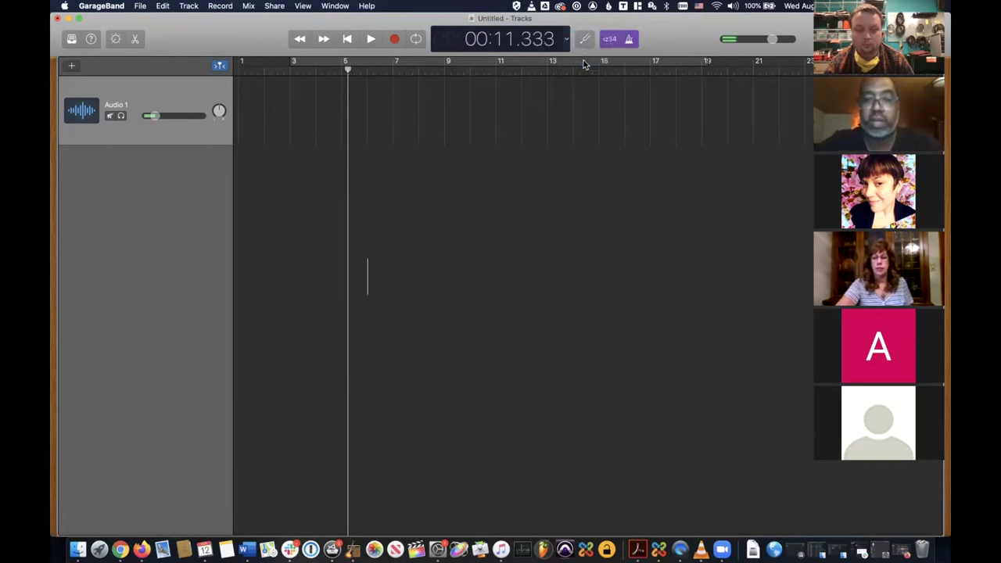
- Place the playhead at 00:10.000 and examine the time ruler at closer and wider zoom levels
{"action": "left_click_drag", "start_coordinate": [367, 69], "coordinate": [352, 71]}
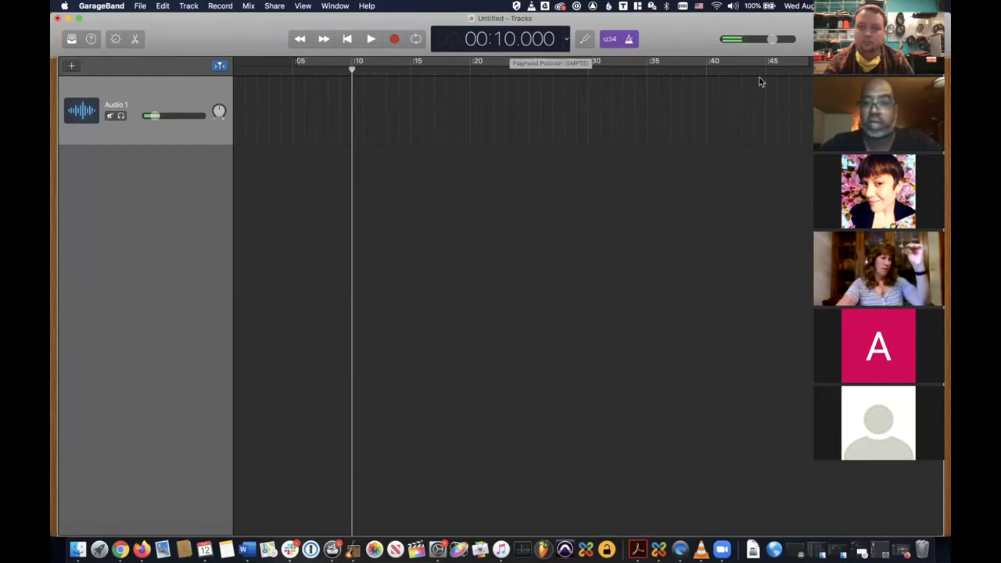
{"action": "key", "text": "super+Right"}
{"action": "key", "text": "super+Right"}
{"action": "key", "text": "super+Right"}
{"action": "key", "text": "super+Right"}
{"action": "key", "text": "super+Right"}
{"action": "key", "text": "super+Right"}
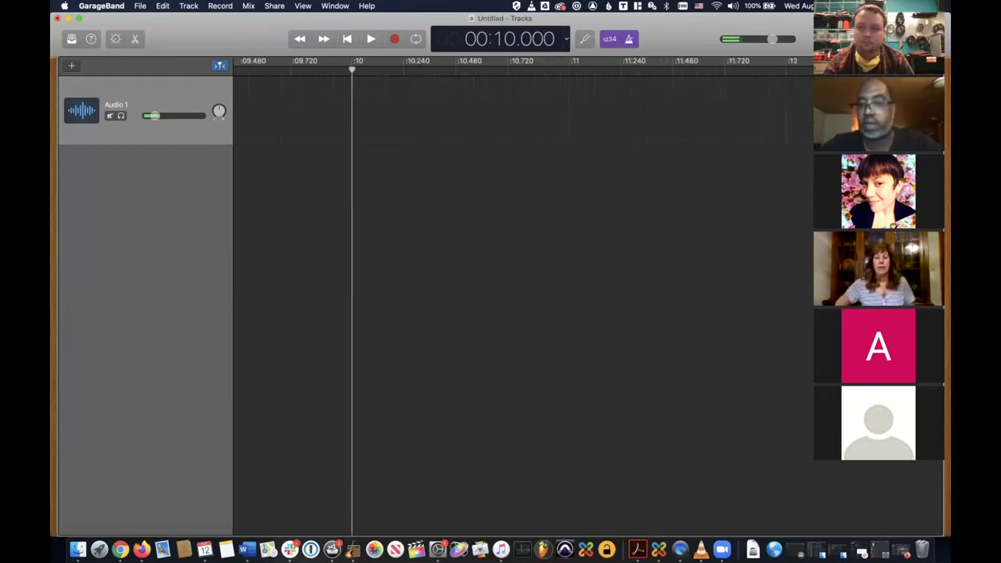
{"action": "key", "text": "super+Left"}
{"action": "key", "text": "super+Left"}
{"action": "key", "text": "super+Left"}
{"action": "key", "text": "super+Left"}
{"action": "key", "text": "super+Left"}
{"action": "key", "text": "super+Left"}
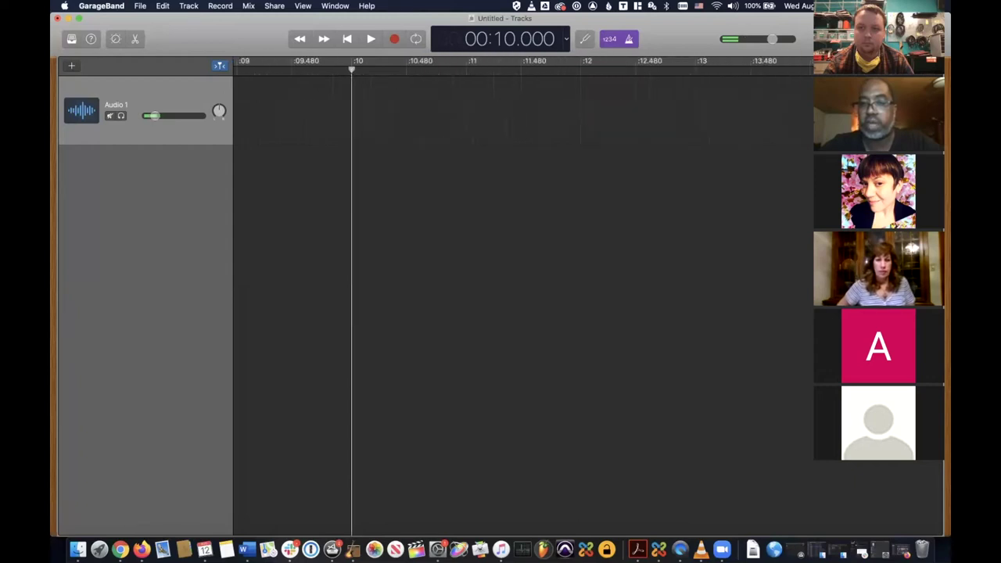
{"action": "key", "text": "super+Left"}
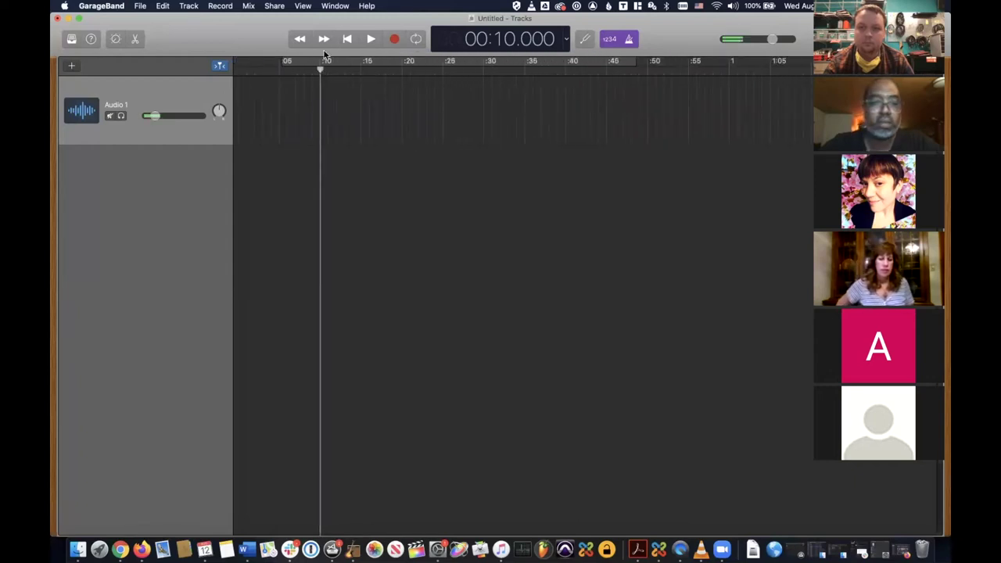
- Move the playhead to 00:40.000 and switch the project display back to Beats & Project
{"action": "left_click_drag", "start_coordinate": [322, 70], "coordinate": [560, 59]}
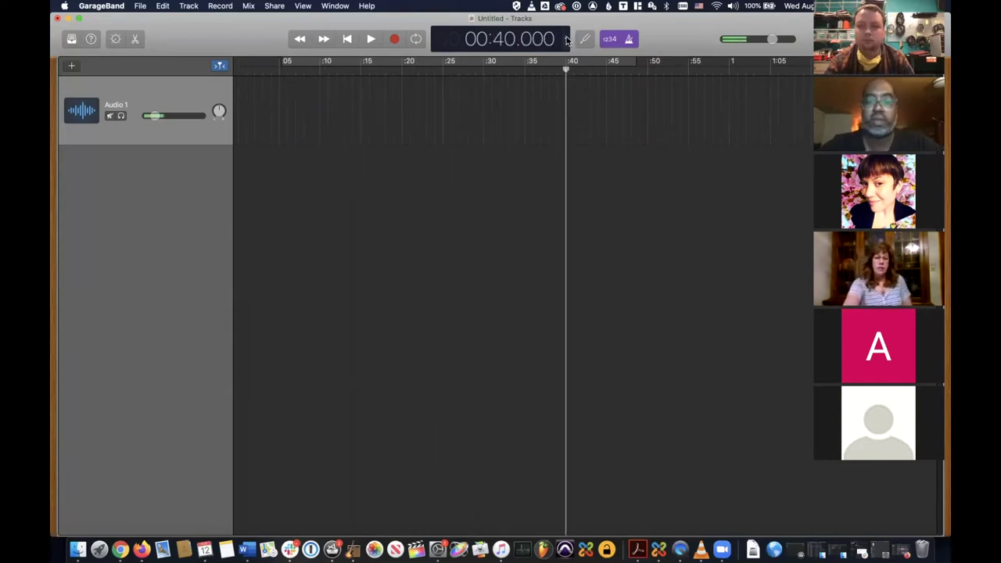
{"action": "left_click", "coordinate": [567, 40]}
{"action": "left_click", "coordinate": [570, 26]}
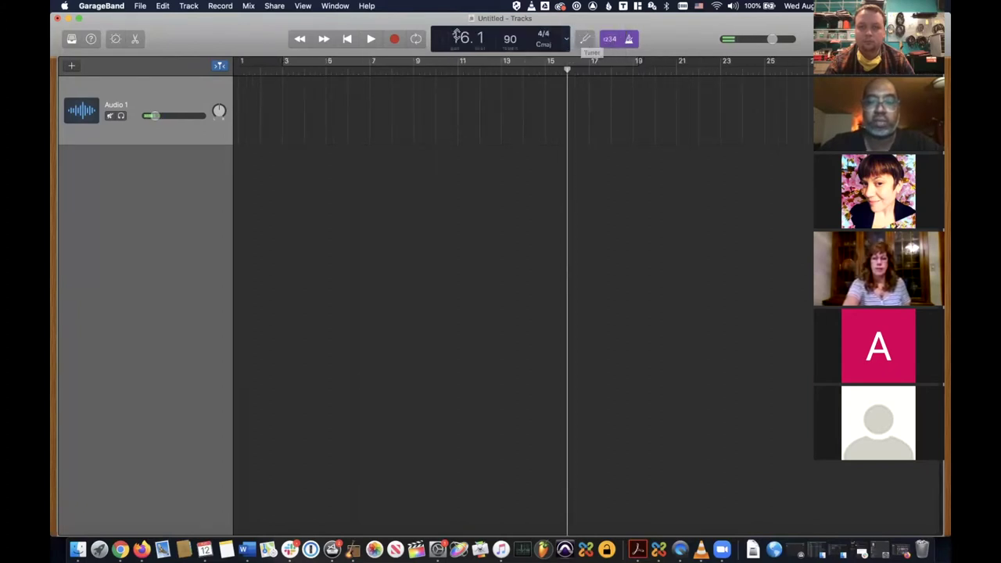
{"action": "left_click", "coordinate": [566, 43]}
{"action": "left_click", "coordinate": [565, 43]}
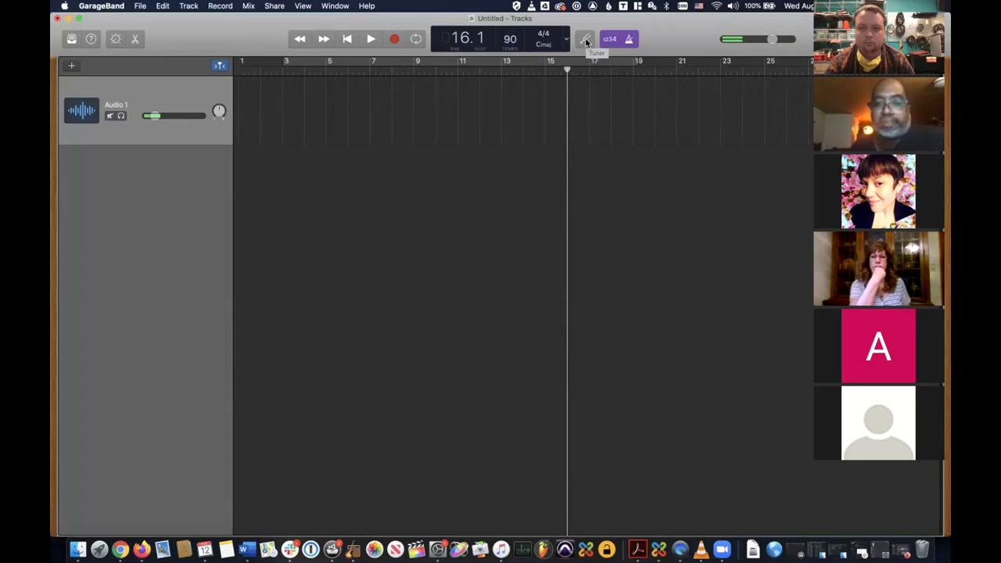
- Examine the Tuner for Input 1, try its mute control, and close it
{"action": "left_click", "coordinate": [586, 40]}
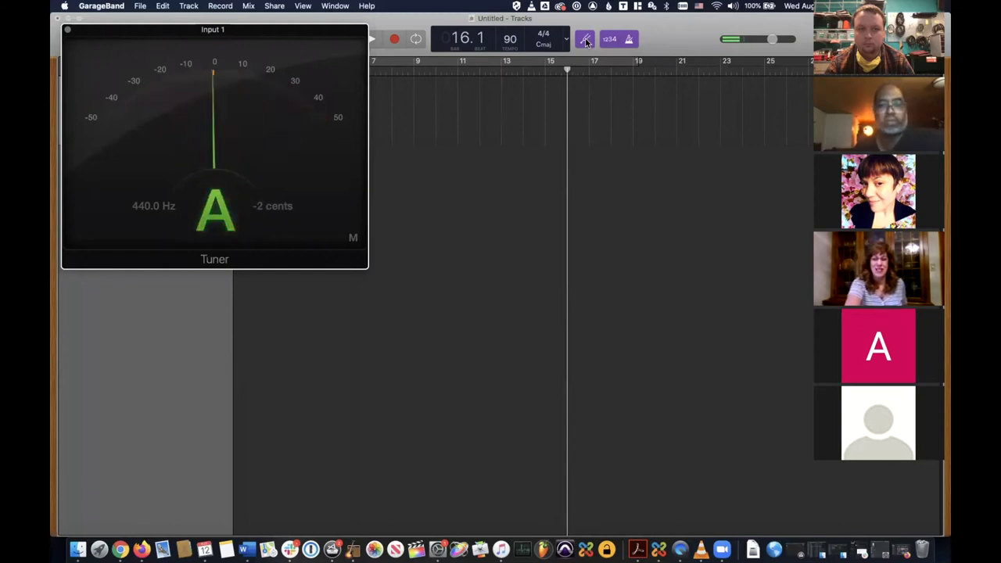
{"action": "left_click", "coordinate": [584, 39]}
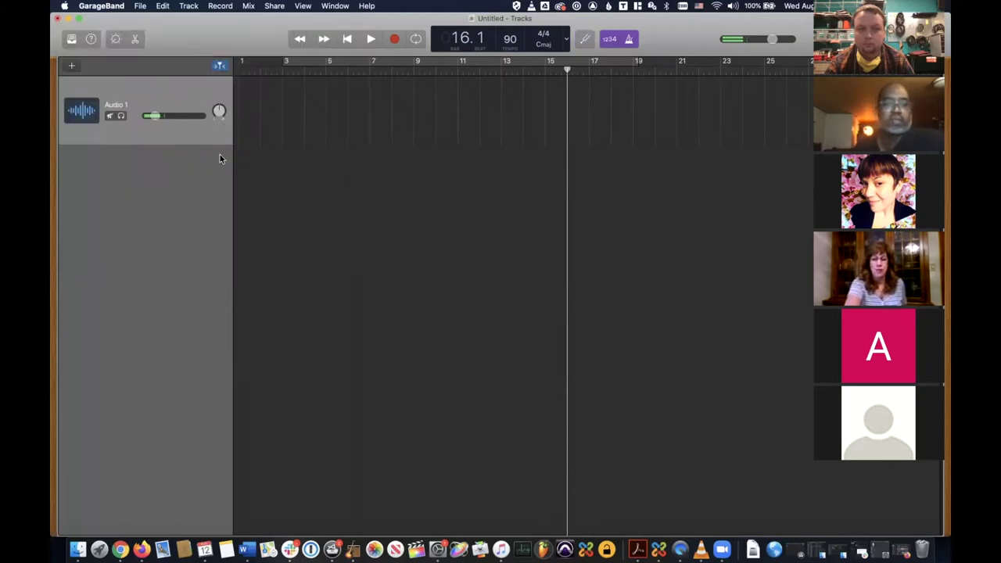
{"action": "left_click", "coordinate": [585, 39]}
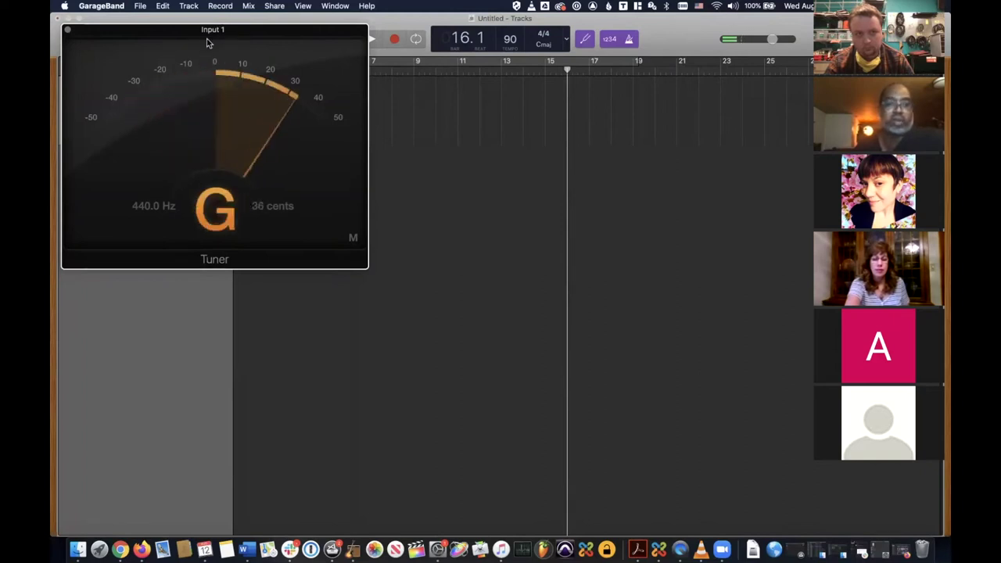
{"action": "left_click", "coordinate": [353, 238]}
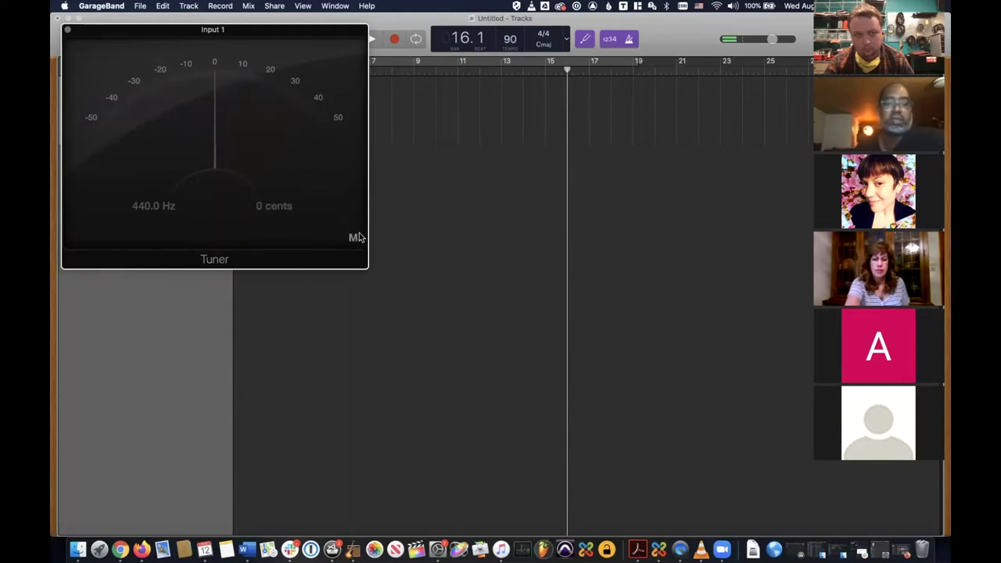
{"action": "left_click", "coordinate": [583, 39]}
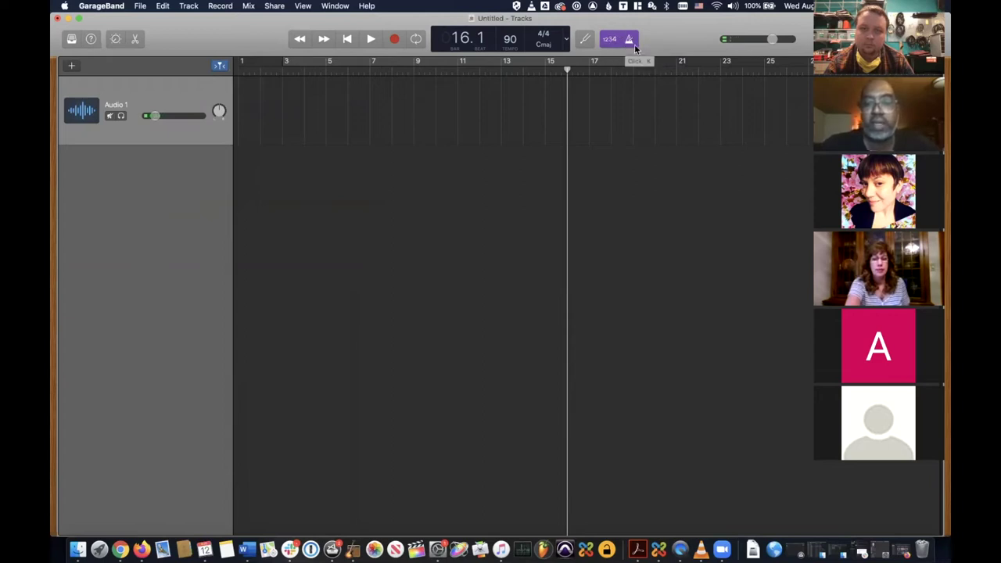
- Record a short test take from bar 16 on the Audio 1 track and delete the region
{"action": "left_click", "coordinate": [395, 39]}
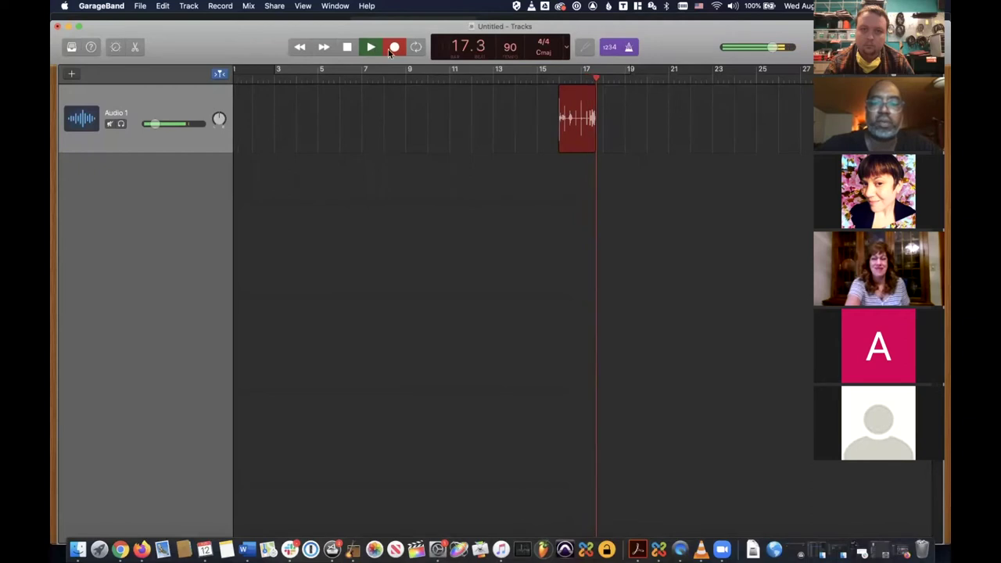
{"action": "left_click", "coordinate": [342, 49]}
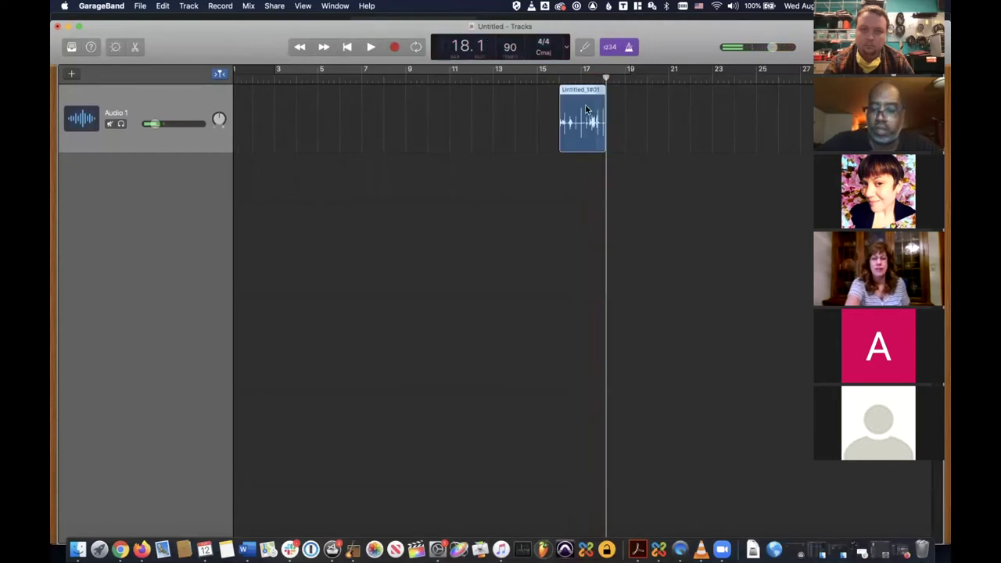
{"action": "key", "text": "Delete"}
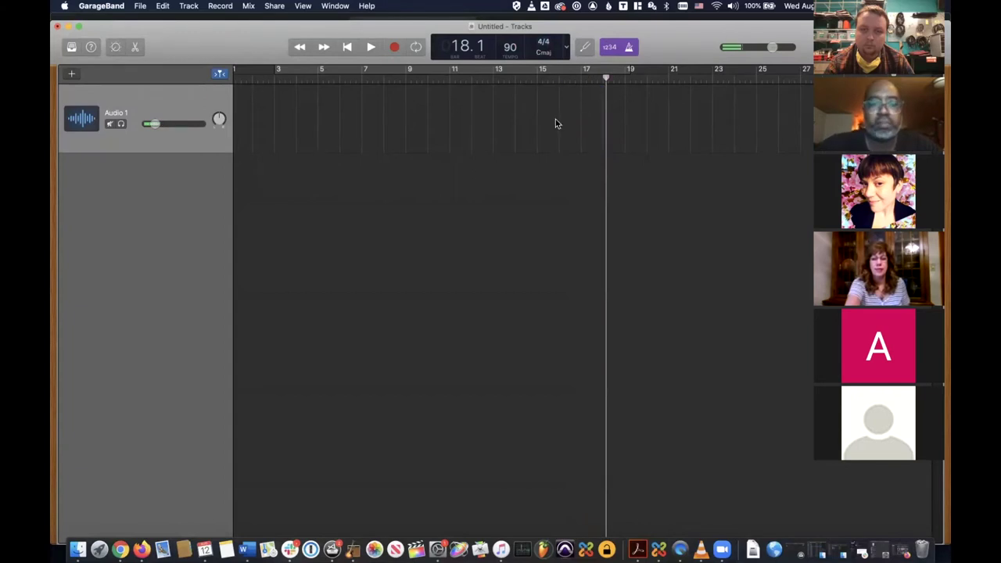
- Turn off the count-in and record a take about two bars long from the project start on Audio 1
{"action": "key", "text": "Return"}
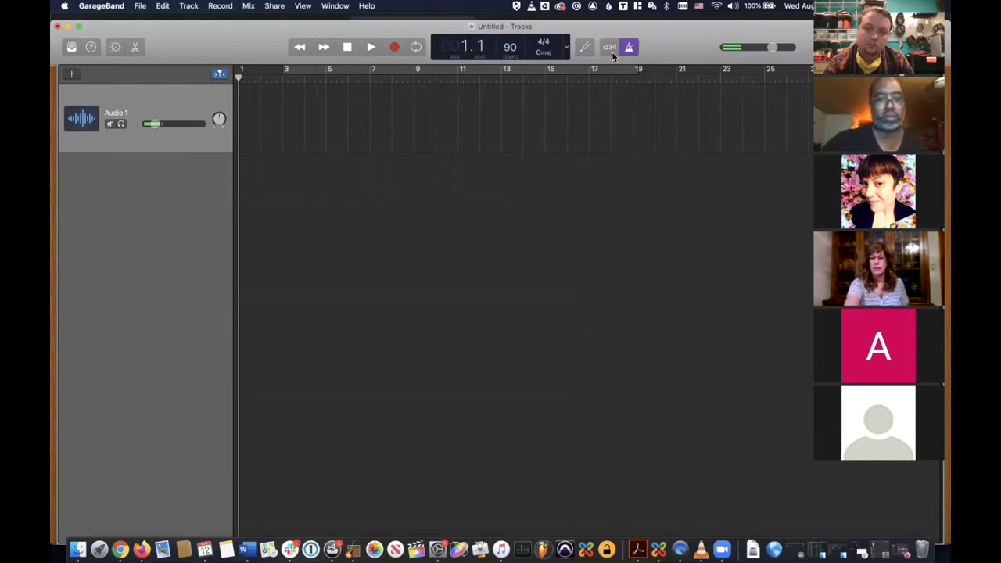
{"action": "left_click", "coordinate": [398, 49]}
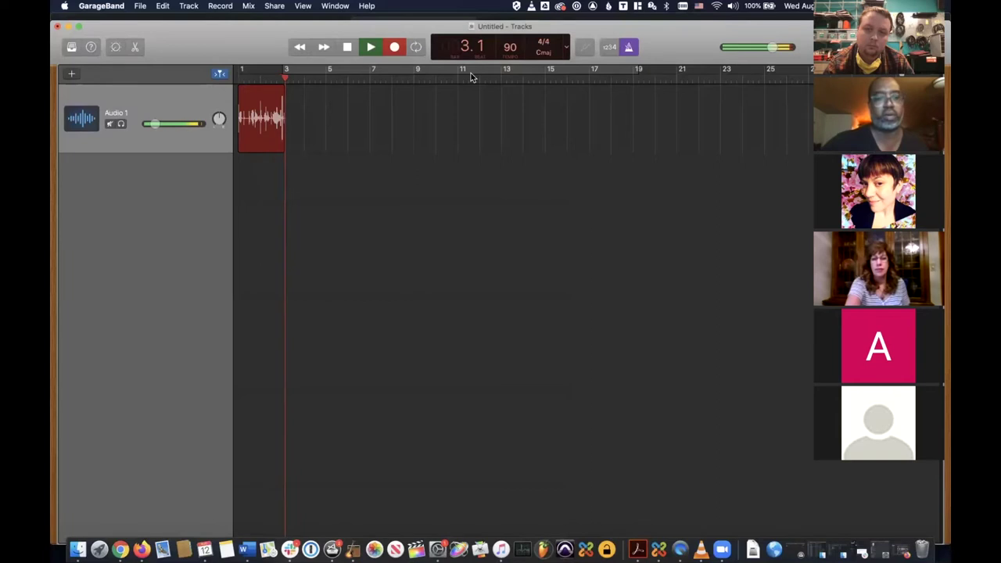
{"action": "key", "text": "space"}
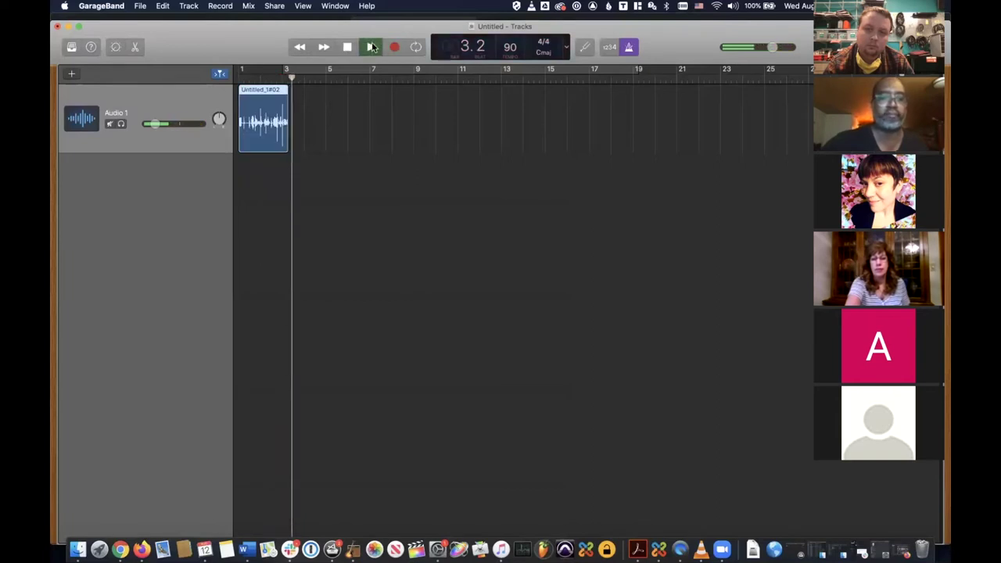
- Play back the recorded Audio 1 region from within bar 1
{"action": "left_click", "coordinate": [373, 47]}
{"action": "left_click", "coordinate": [247, 75]}
{"action": "key", "text": "space"}
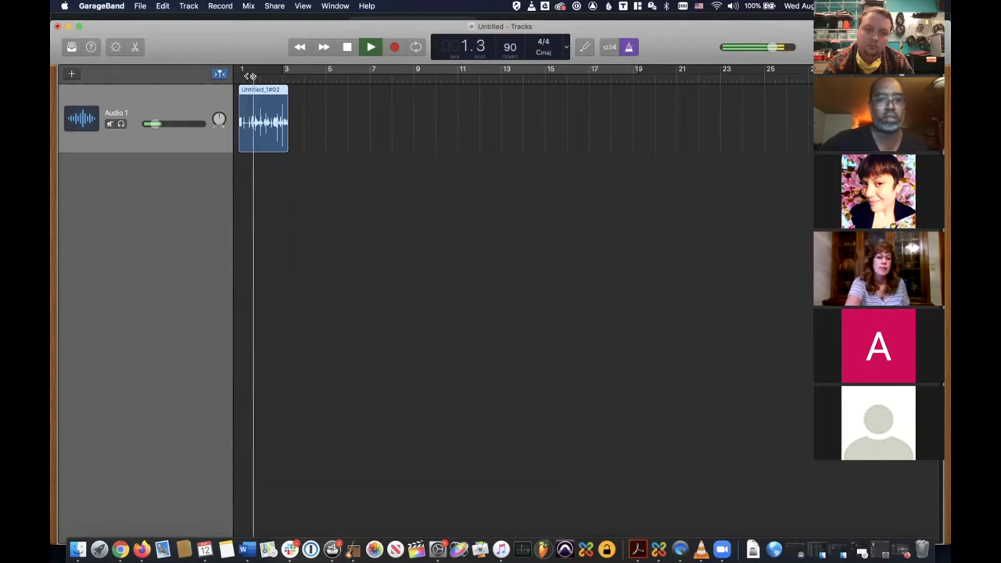
- Play the Audio 1 region from the project start with the metronome turned off, and delete the region
{"action": "key", "text": "space"}
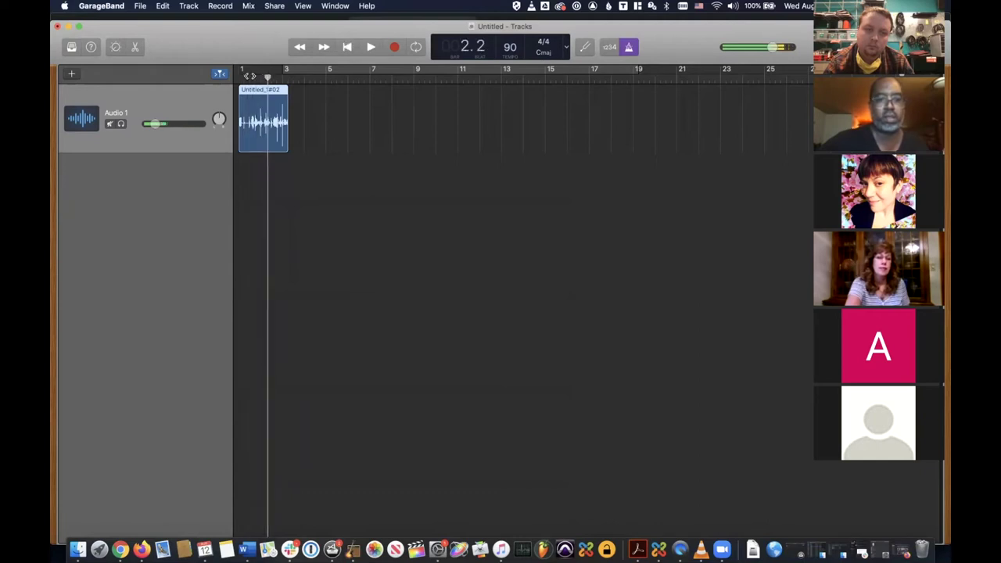
{"action": "left_click", "coordinate": [628, 47]}
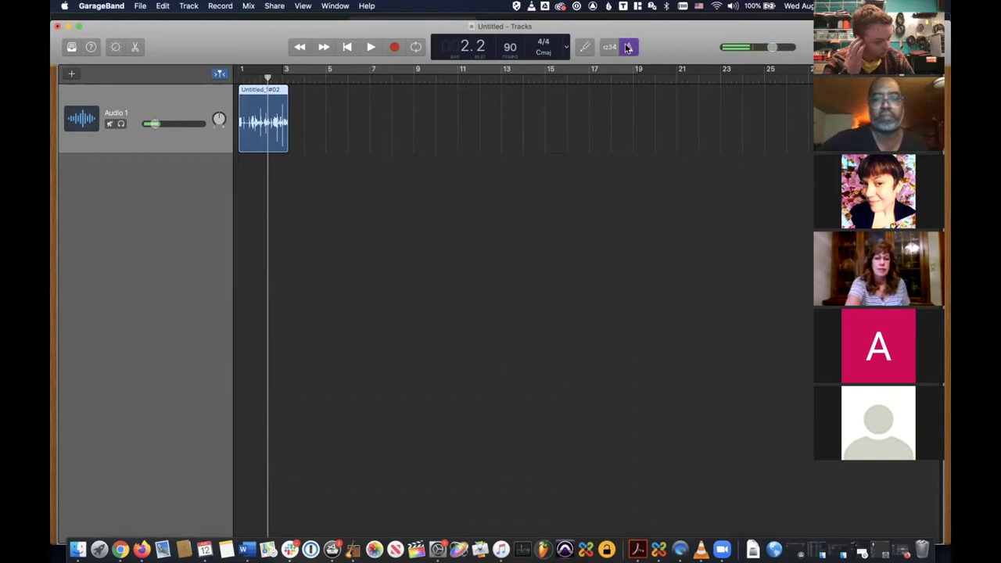
{"action": "key", "text": "Return"}
{"action": "key", "text": "space"}
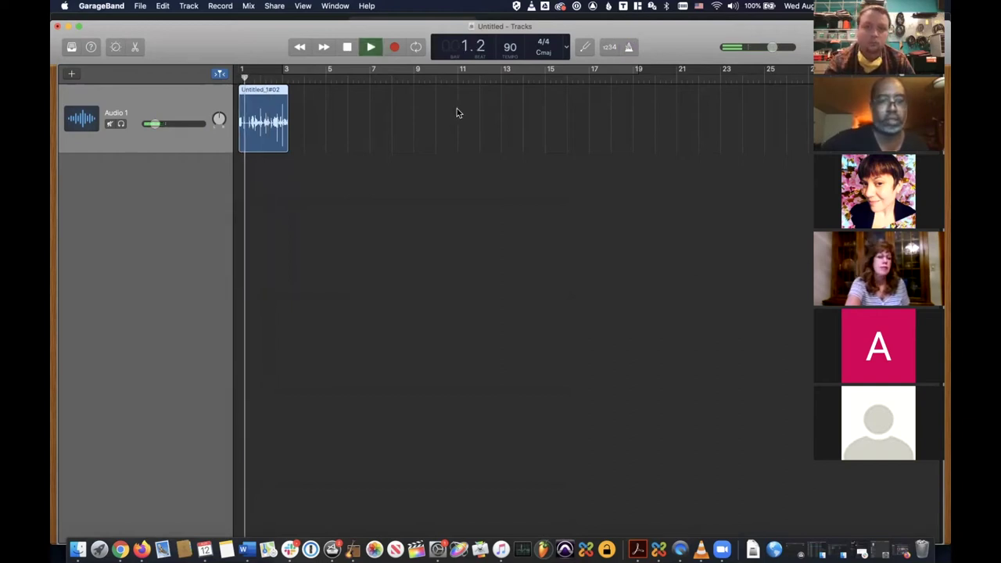
{"action": "key", "text": "space"}
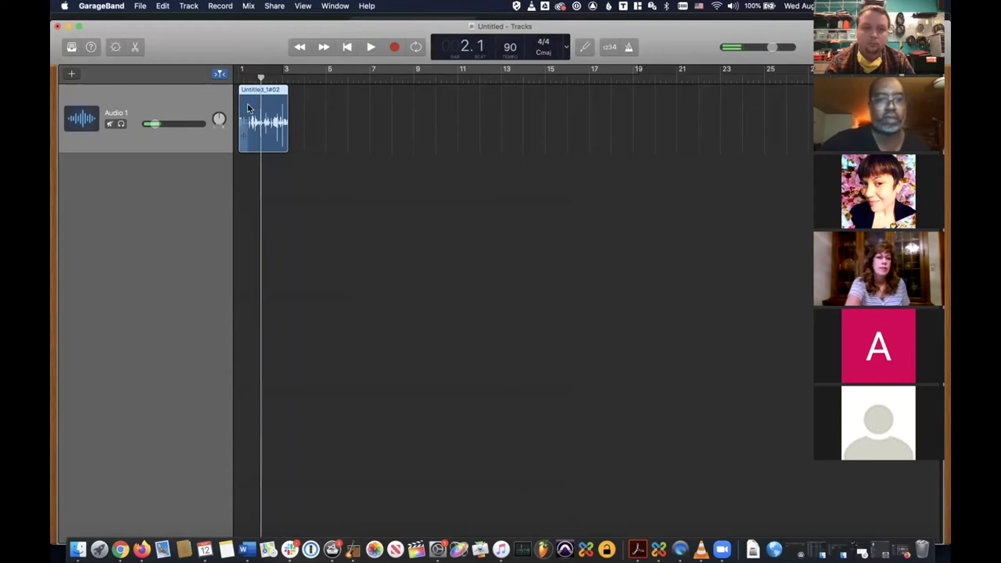
{"action": "key", "text": "Delete"}
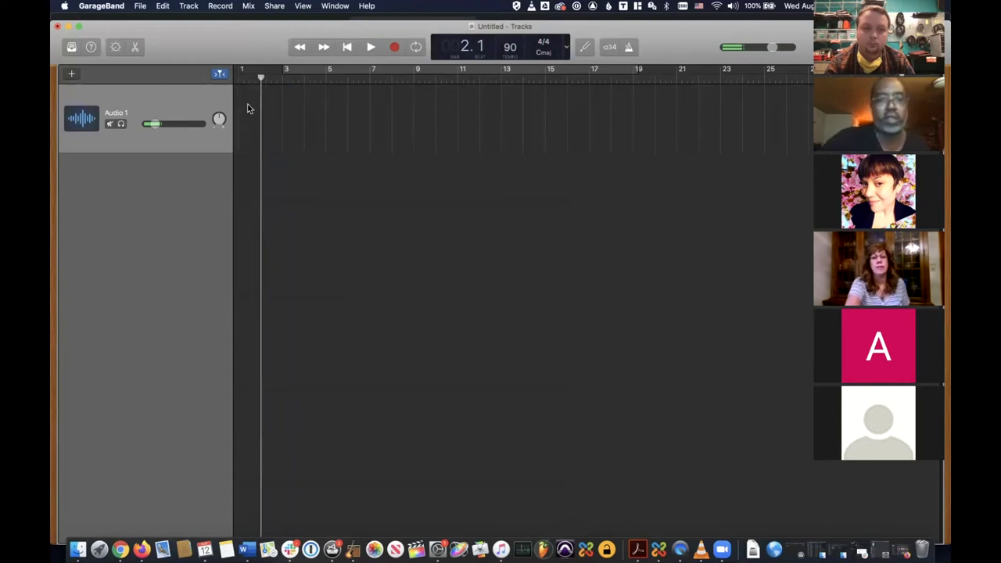
- Record a take of about three bars on Audio 1 with the count-in turned on, and delete the region
{"action": "left_click", "coordinate": [608, 49]}
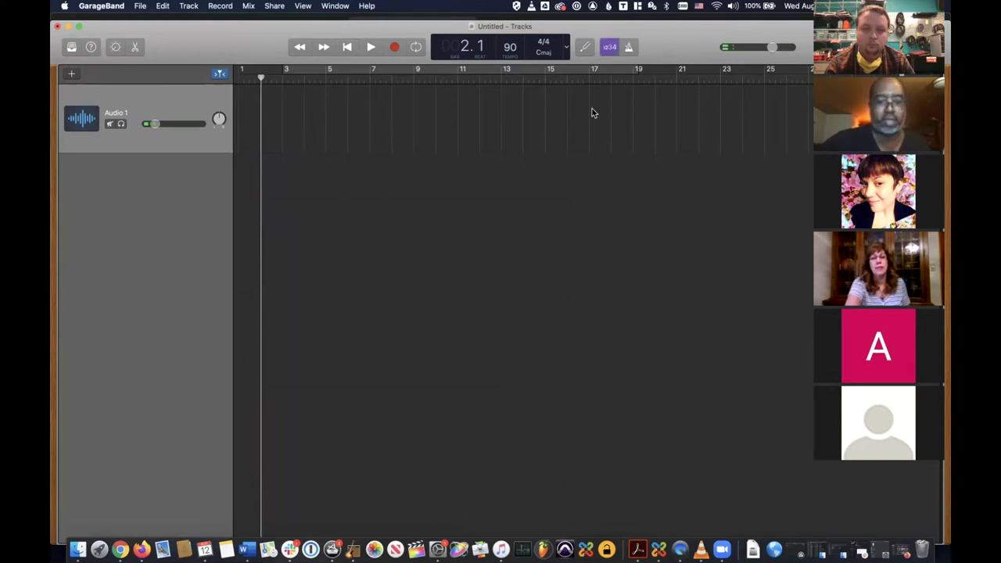
{"action": "left_click", "coordinate": [394, 48]}
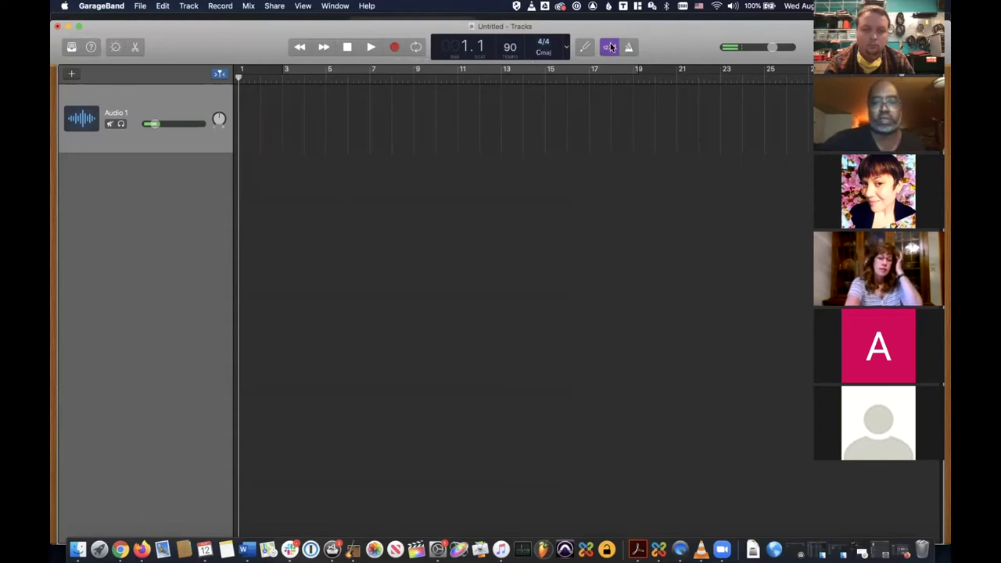
{"action": "left_click", "coordinate": [388, 48]}
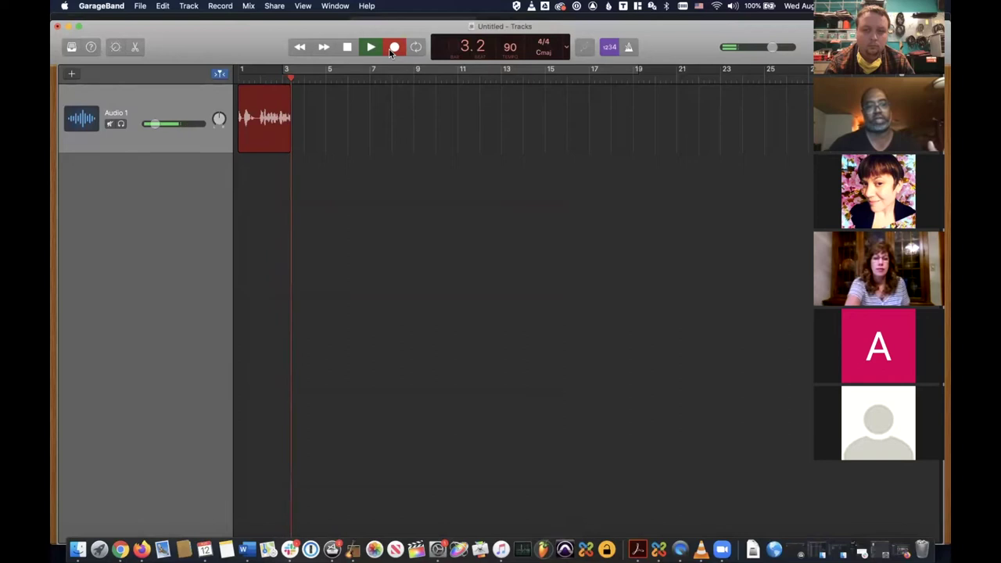
{"action": "key", "text": "space"}
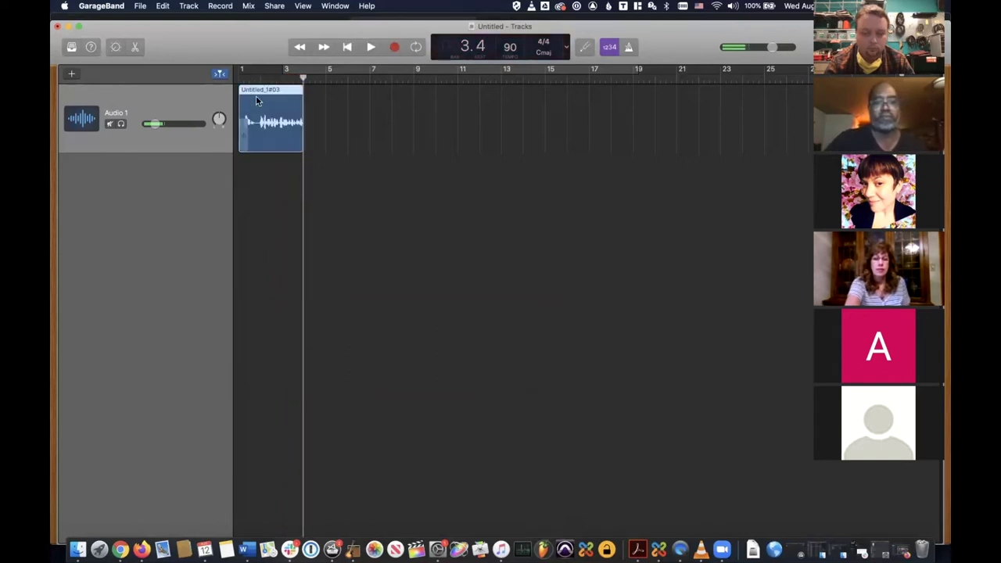
{"action": "key", "text": "Delete"}
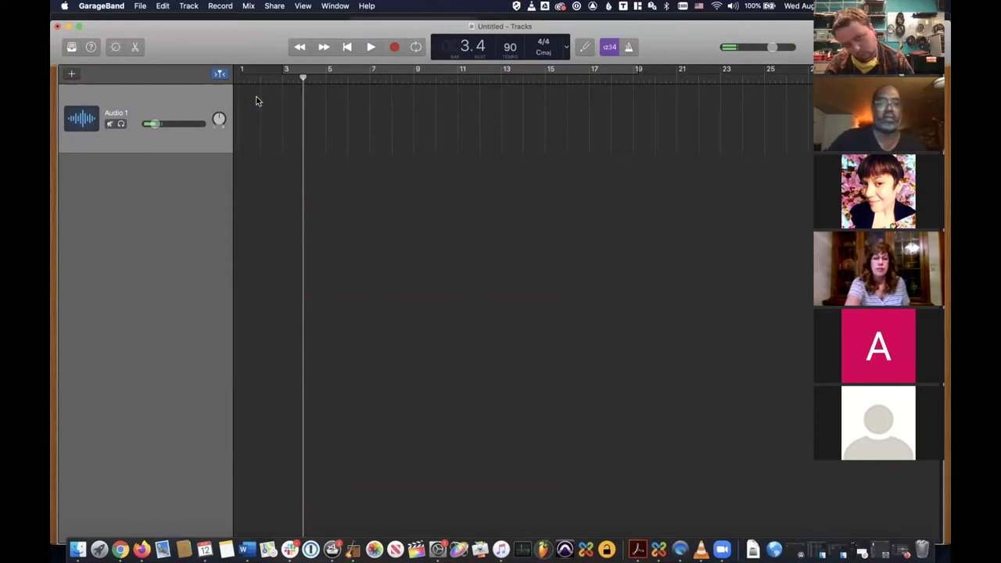
{"action": "key", "text": "Return"}
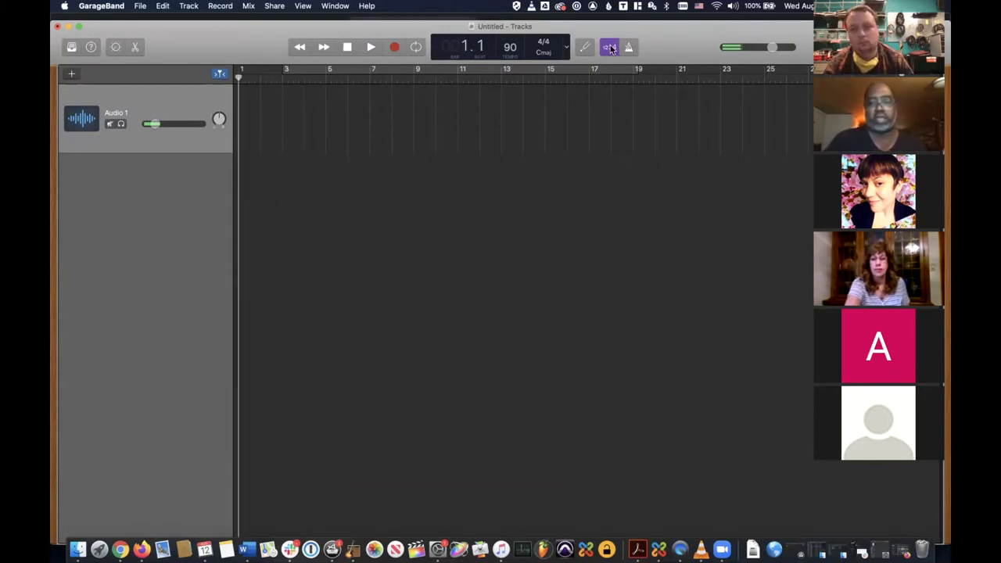
- Set the project to a custom time signature with 6 beats and a note value of 4
{"action": "left_click", "coordinate": [545, 46]}
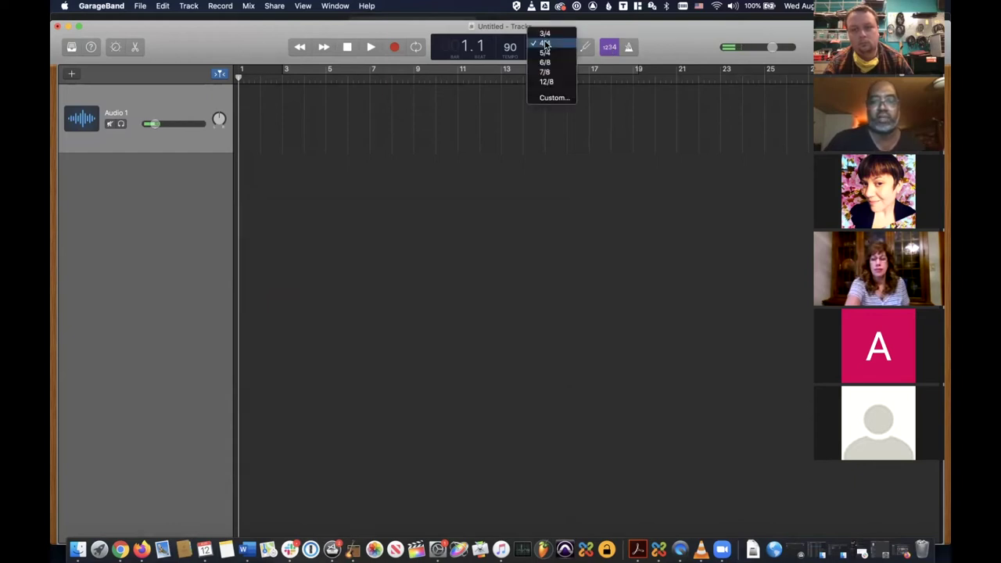
{"action": "left_click", "coordinate": [552, 98]}
{"action": "scroll", "coordinate": [570, 80], "scroll_direction": "up", "scroll_amount": 4}
{"action": "scroll", "coordinate": [573, 78], "scroll_direction": "up", "scroll_amount": 10}
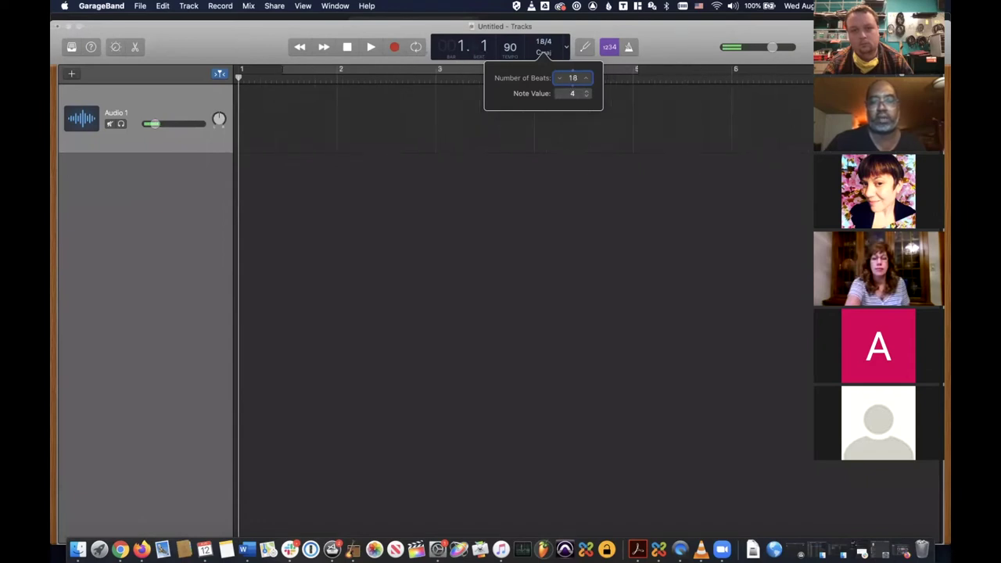
{"action": "scroll", "coordinate": [572, 78], "scroll_direction": "down", "scroll_amount": 6}
{"action": "scroll", "coordinate": [572, 78], "scroll_direction": "down", "scroll_amount": 1}
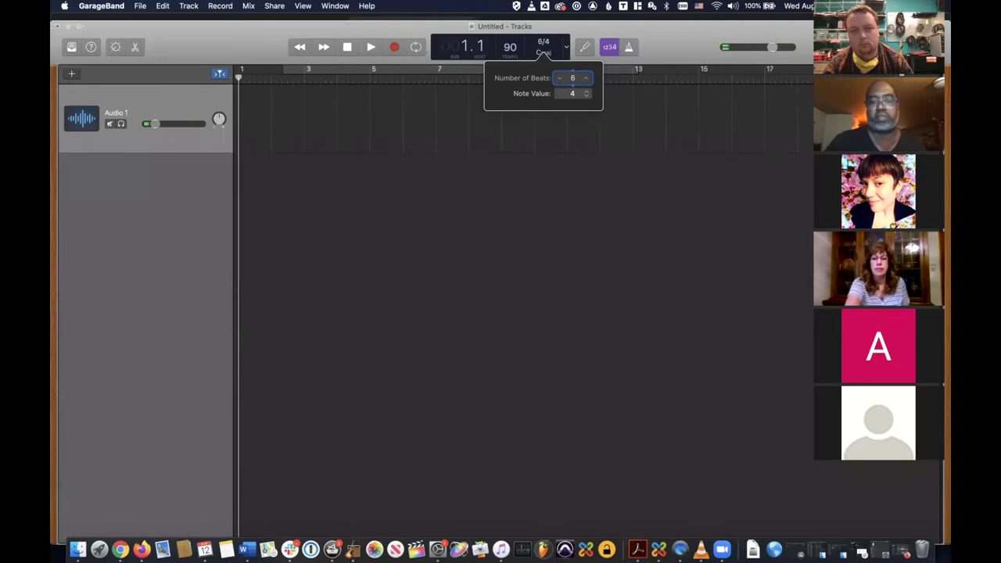
{"action": "left_click", "coordinate": [545, 44]}
{"action": "left_click", "coordinate": [547, 45]}
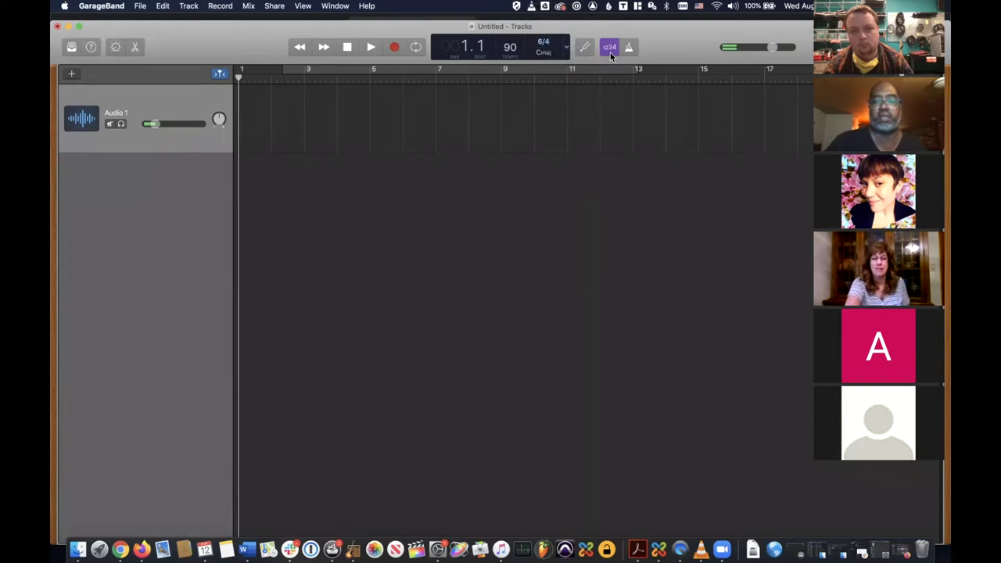
- Record a take shorter than one bar on Audio 1 from the project start, keeping the count-in on
{"action": "left_click", "coordinate": [609, 48]}
{"action": "left_click", "coordinate": [611, 51]}
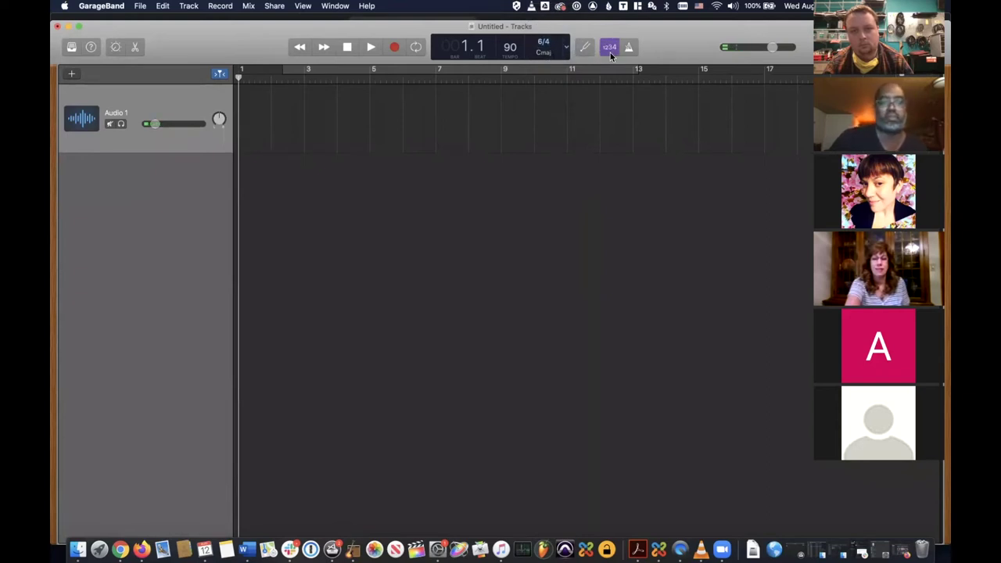
{"action": "left_click", "coordinate": [394, 48]}
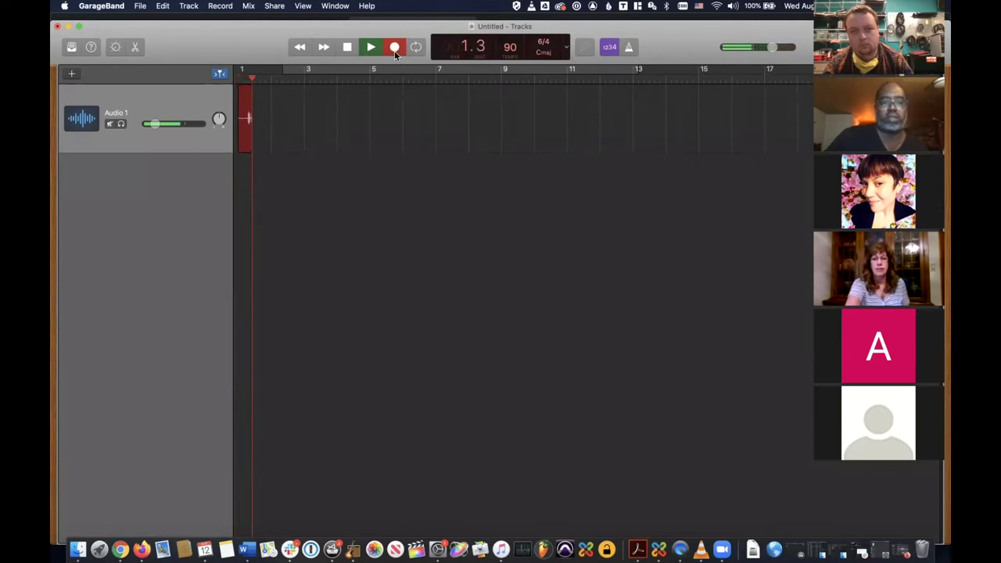
{"action": "key", "text": "space"}
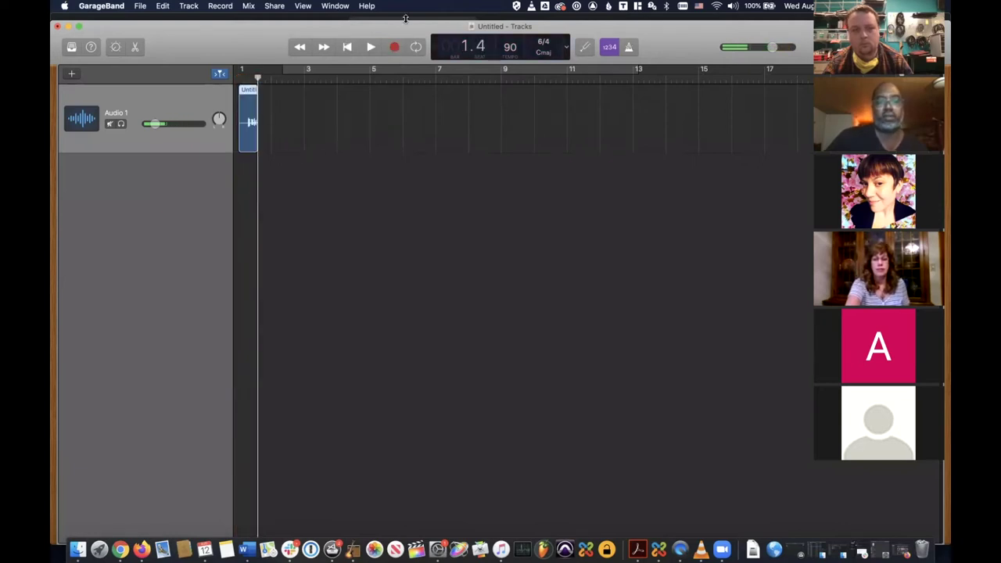
- Set the time signature to 4/4 and delete the short Audio 1 region, returning the playhead to the project start
{"action": "left_click", "coordinate": [543, 47]}
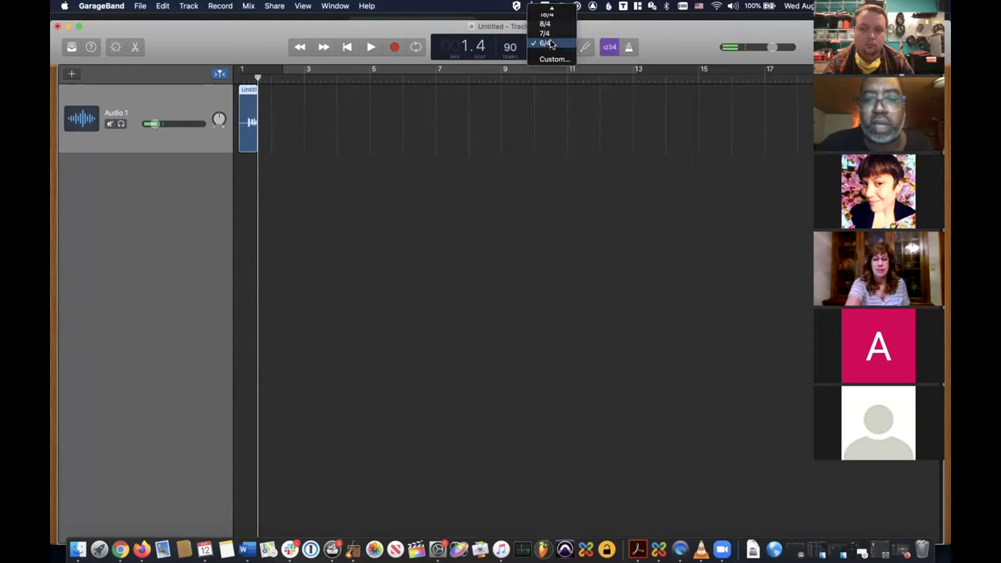
{"action": "scroll", "coordinate": [550, 45], "scroll_direction": "up", "scroll_amount": 5}
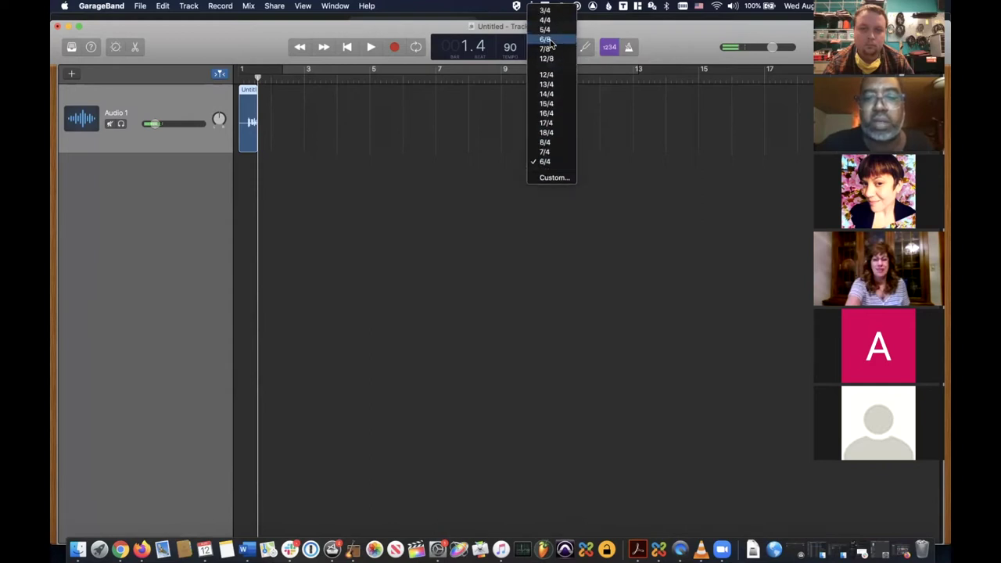
{"action": "left_click", "coordinate": [546, 17]}
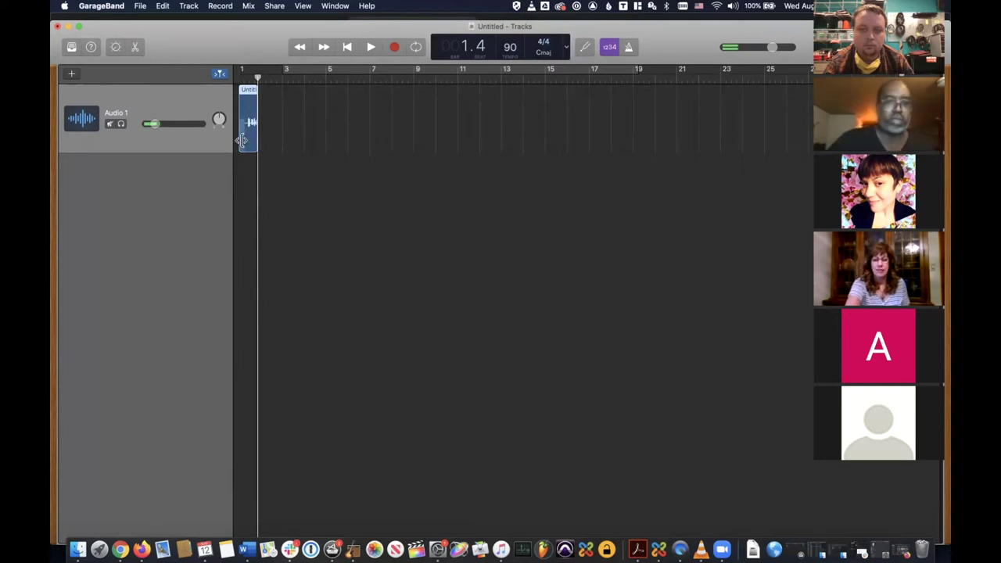
{"action": "key", "text": "Delete"}
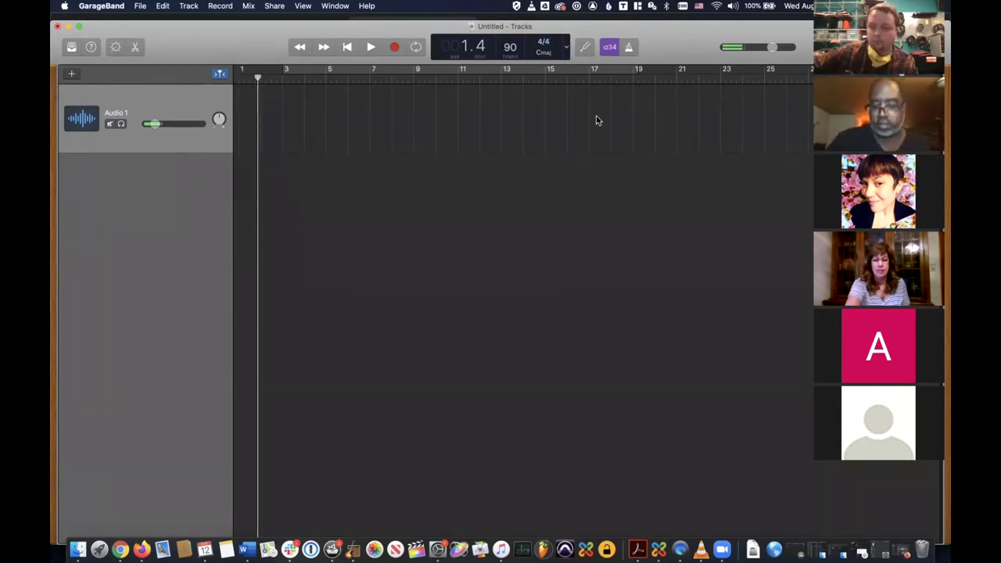
{"action": "key", "text": "Return"}
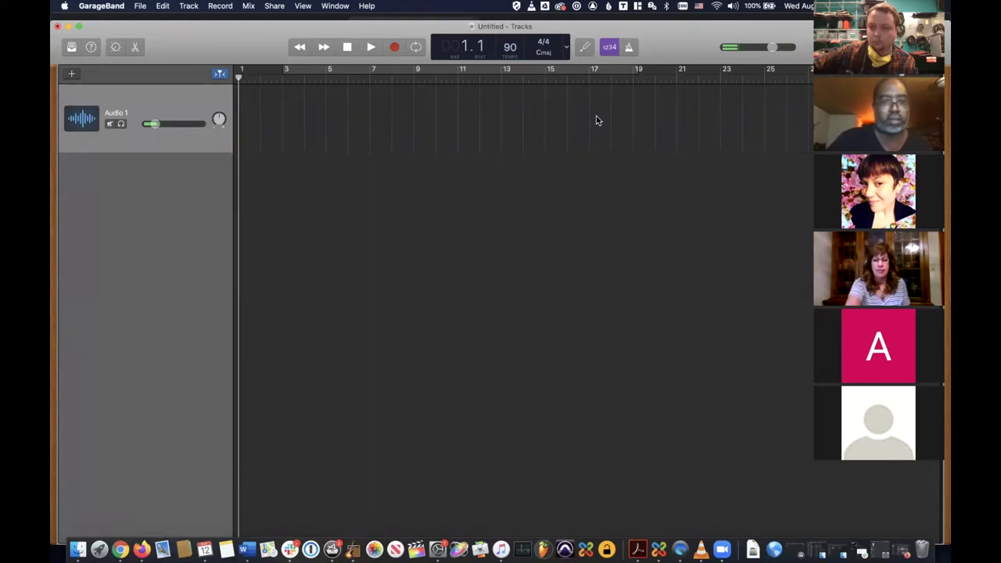
- Switch from the count-in to the metronome and set the project tempo to 130
{"action": "left_click", "coordinate": [616, 50]}
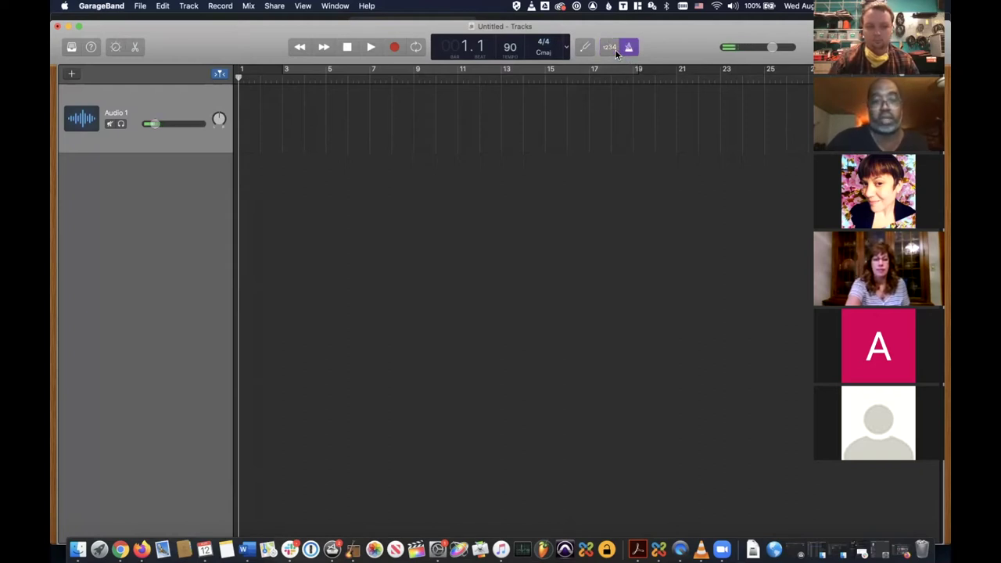
{"action": "left_click_drag", "start_coordinate": [510, 50], "coordinate": [509, 21]}
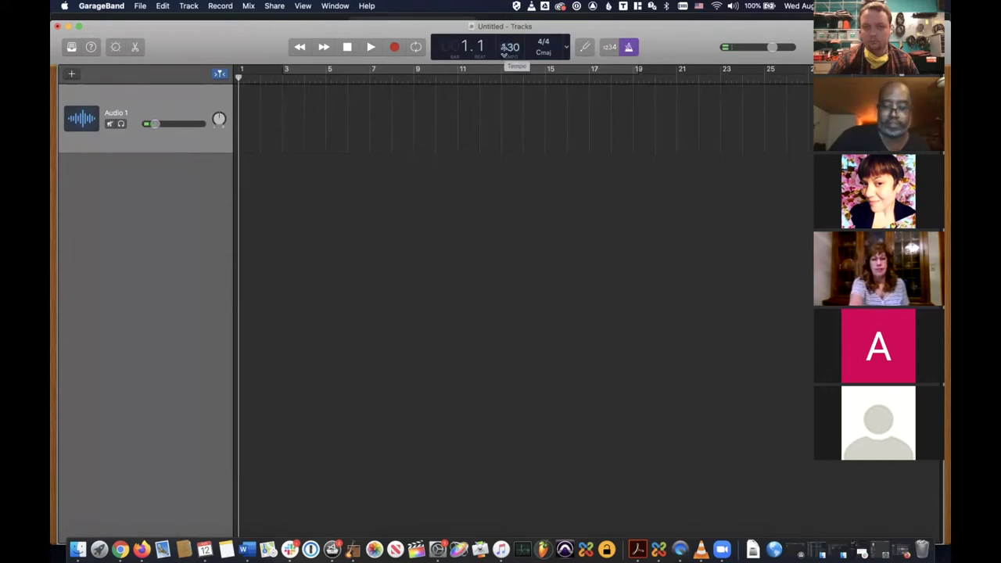
- Record a take of about two bars on Audio 1 with the metronome running, and delete the region
{"action": "left_click", "coordinate": [395, 47]}
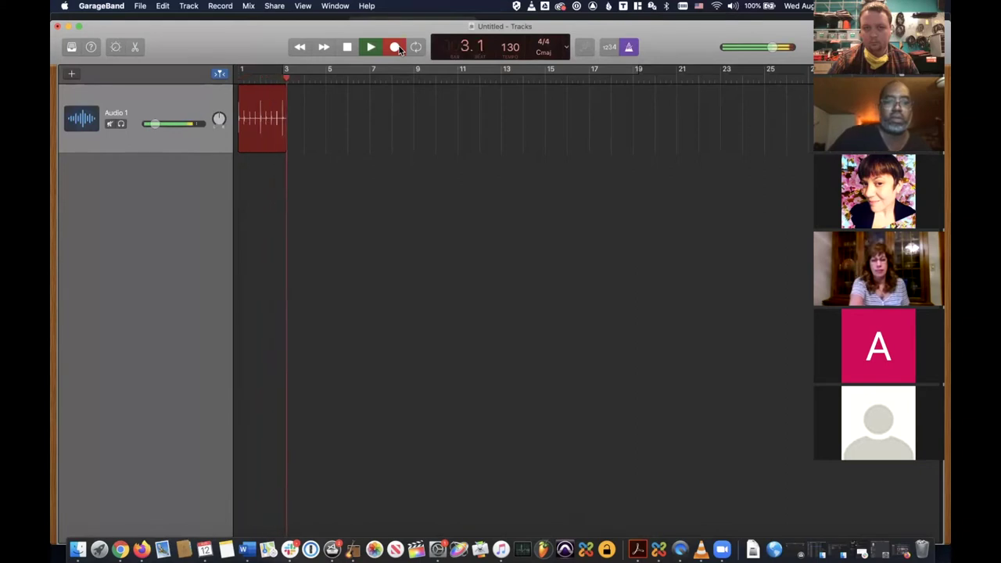
{"action": "key", "text": "space"}
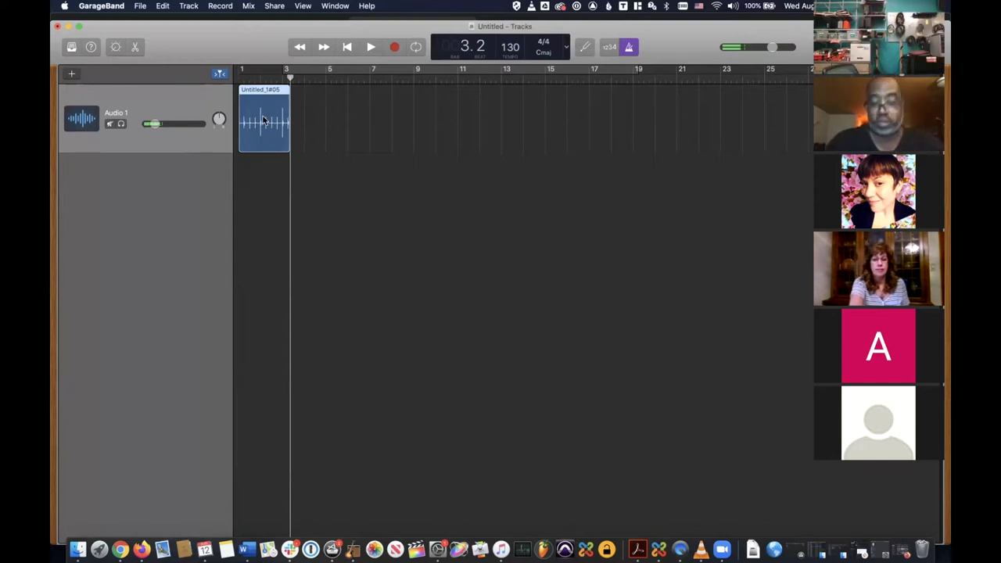
{"action": "key", "text": "Delete"}
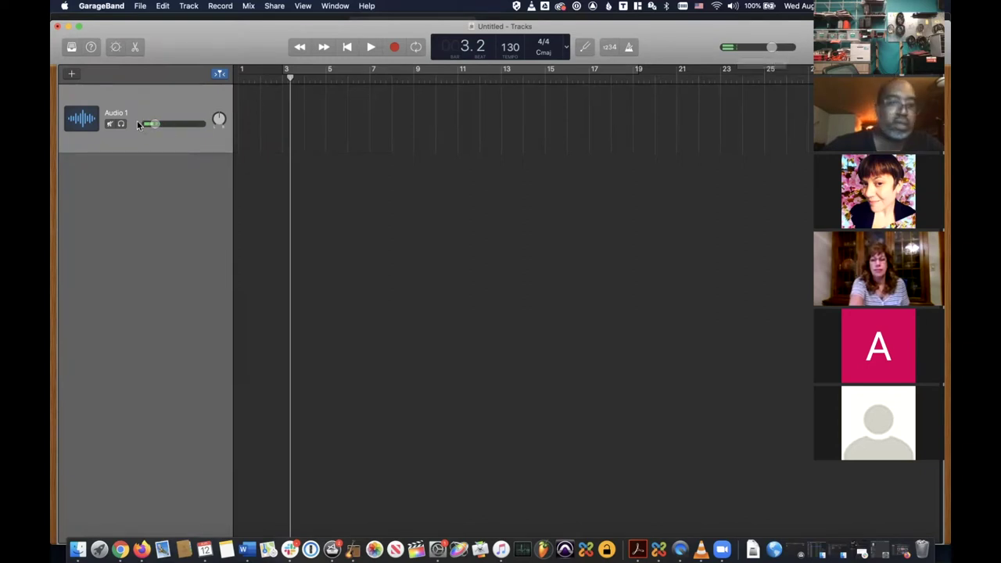
- Mute the Audio 1 track and try its volume slider, leaving the volume slightly higher
{"action": "mouse_move", "coordinate": [162, 129]}
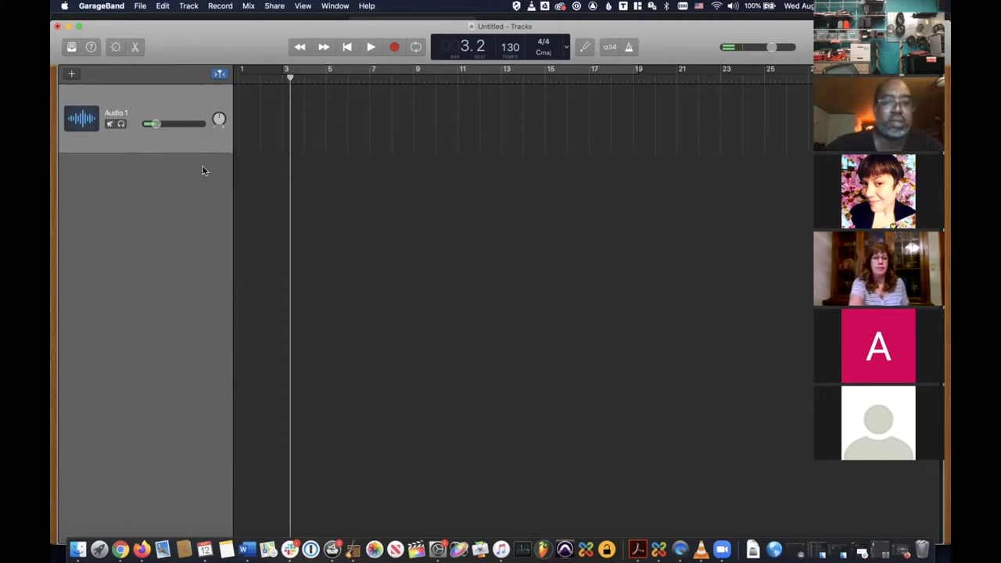
{"action": "left_click", "coordinate": [110, 124]}
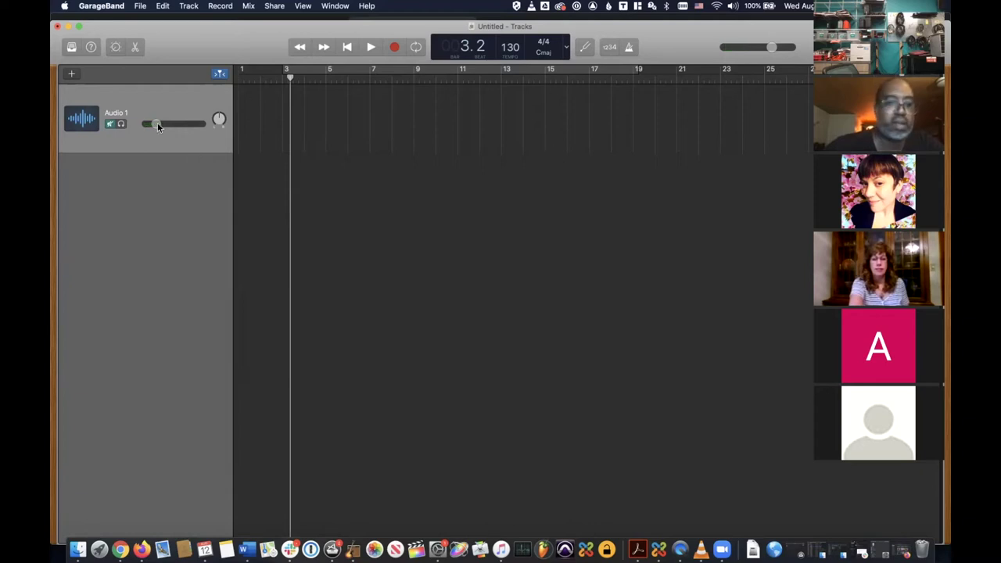
{"action": "mouse_move", "coordinate": [775, 44]}
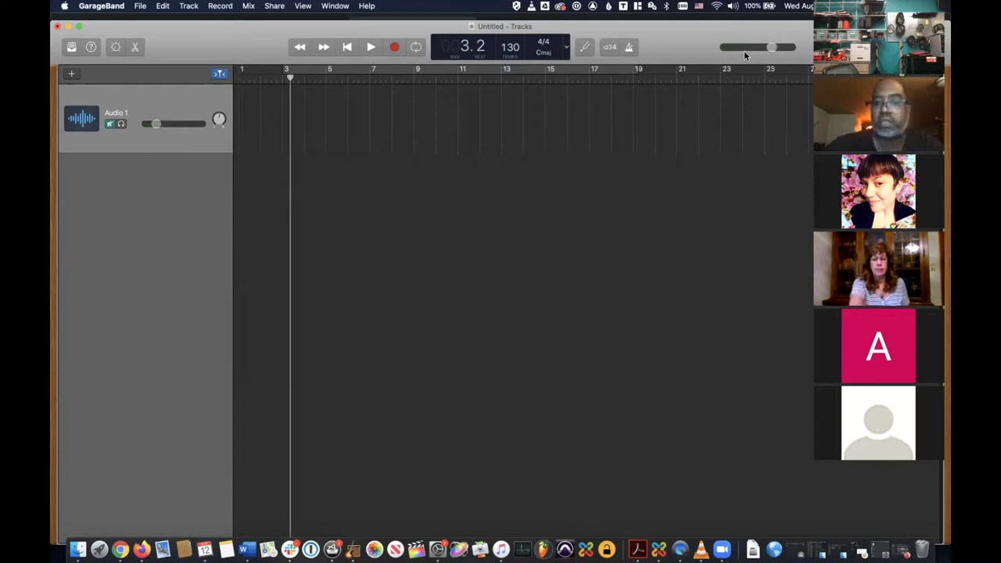
{"action": "left_click", "coordinate": [722, 73]}
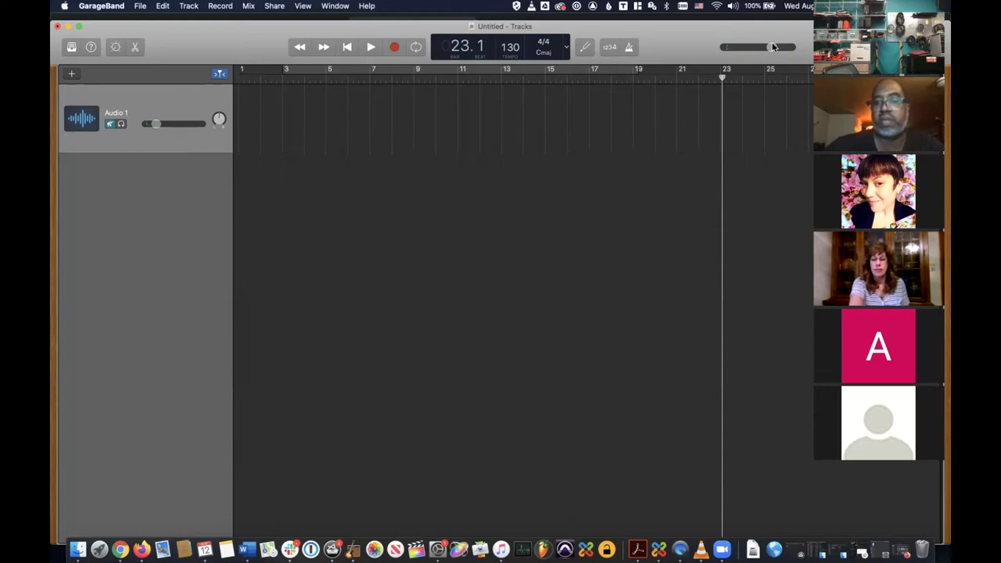
{"action": "mouse_move", "coordinate": [774, 50]}
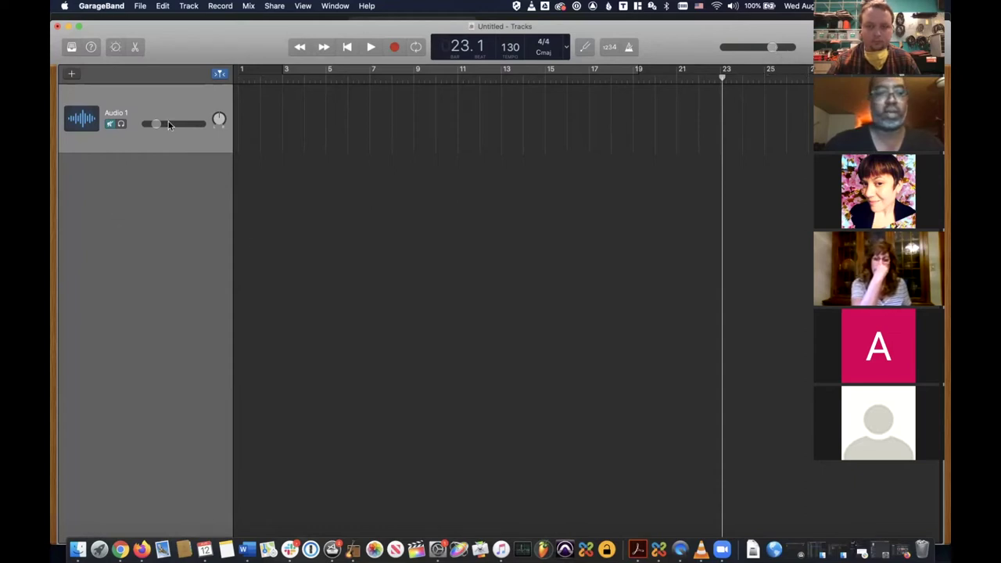
{"action": "left_click_drag", "start_coordinate": [168, 123], "coordinate": [172, 129]}
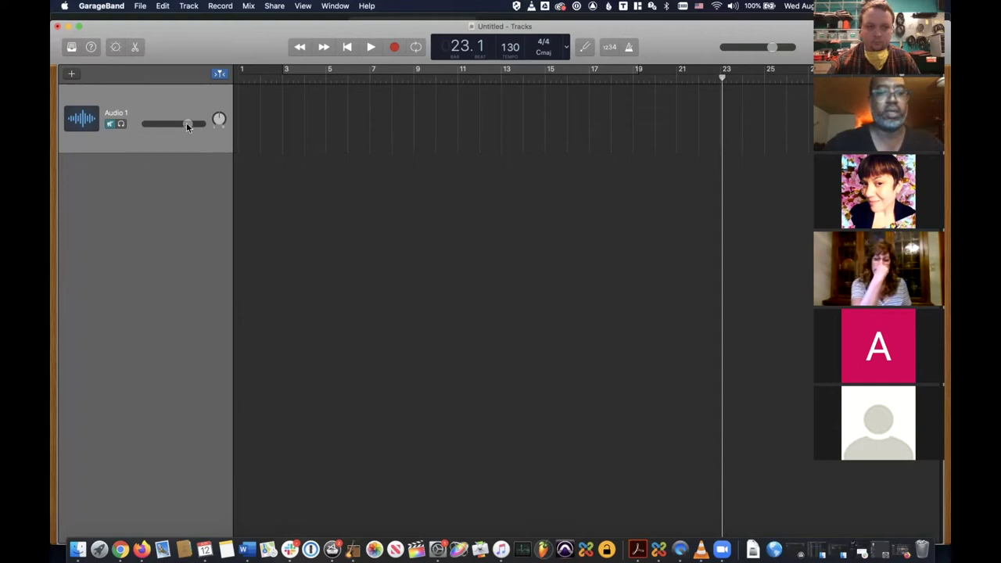
{"action": "left_click_drag", "start_coordinate": [187, 125], "coordinate": [164, 126]}
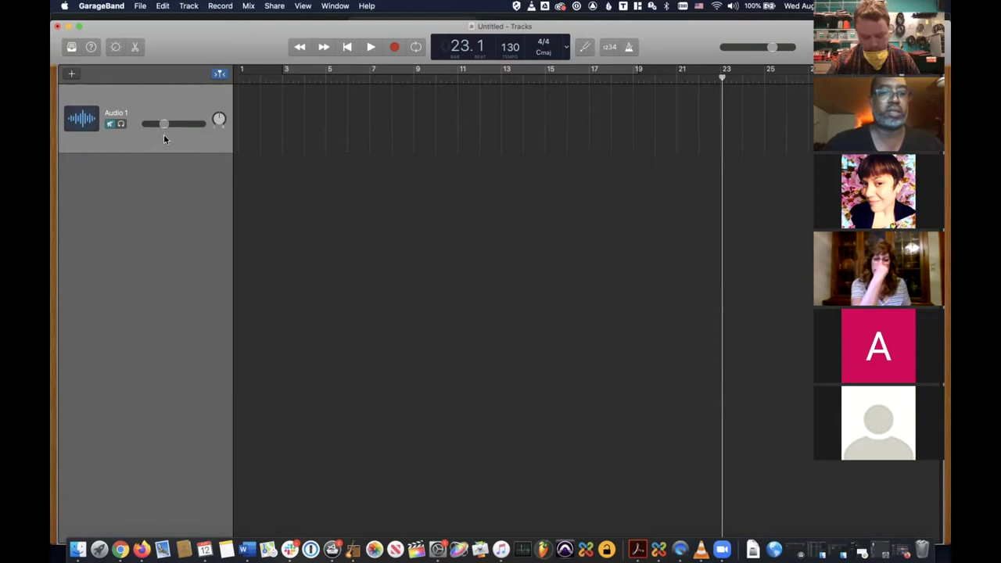
- Raise the Audio 1 track's volume
{"action": "left_click_drag", "start_coordinate": [164, 127], "coordinate": [188, 126]}
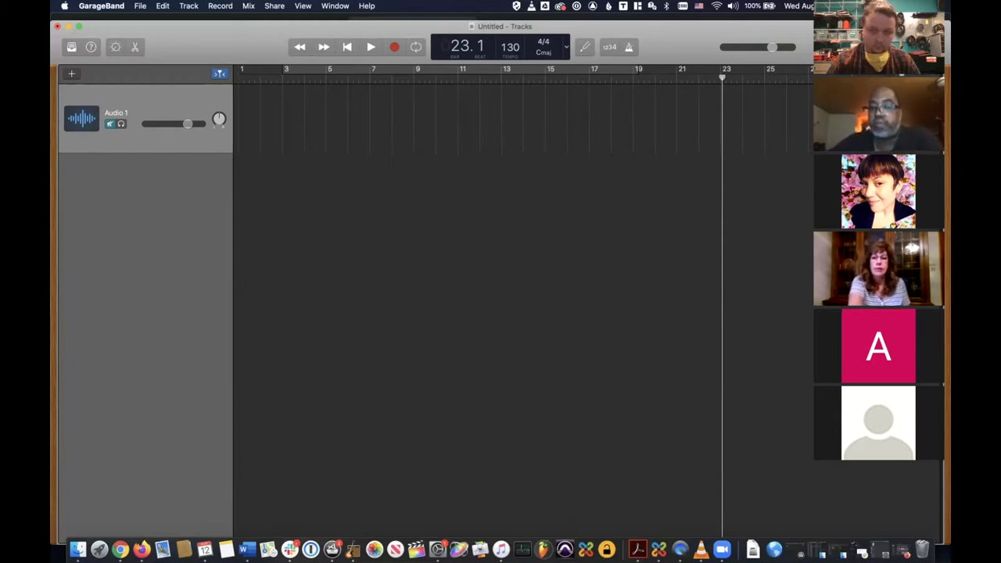
- Write "Take notes!" in the project's note pad and close the notes
{"action": "key", "text": "super+alt+p"}
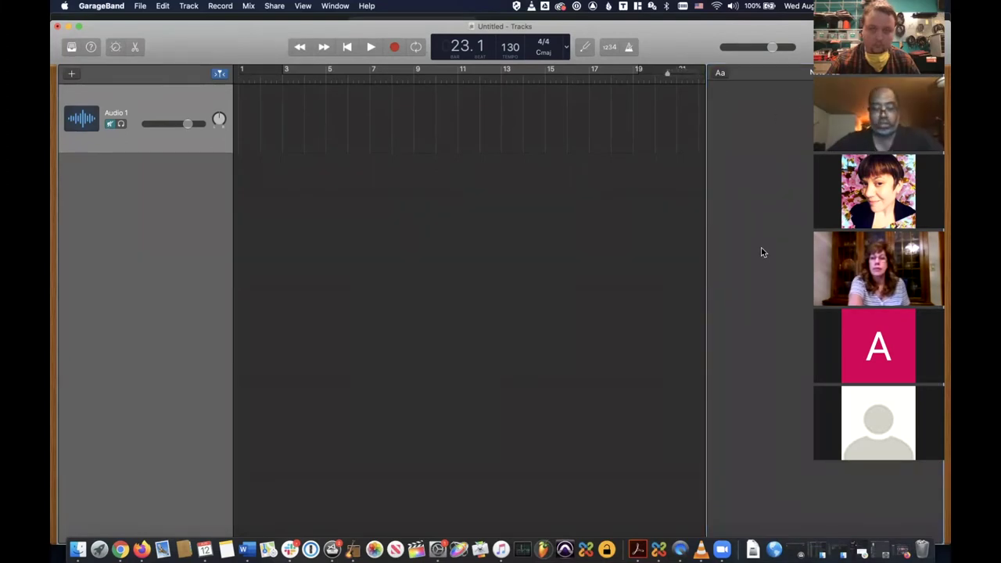
{"action": "left_click", "coordinate": [726, 102]}
{"action": "type", "text": "Take "}
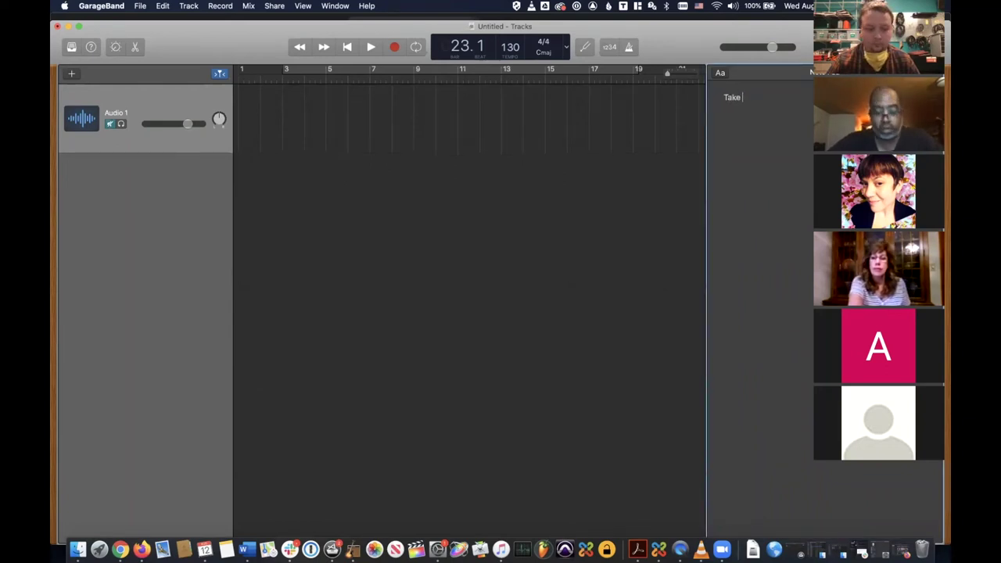
{"action": "type", "text": "notes!"}
{"action": "key", "text": "Return"}
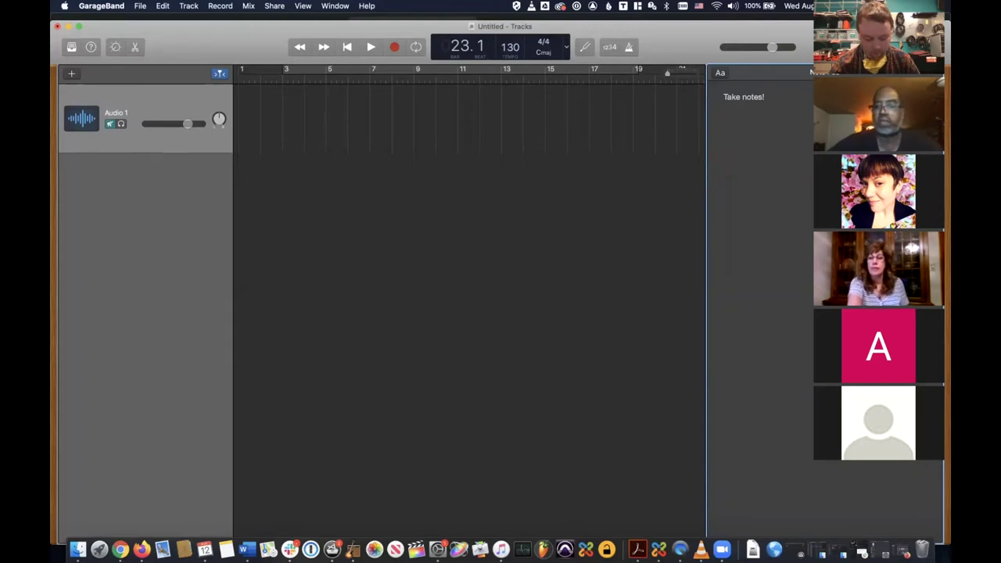
{"action": "key", "text": "super+alt+p"}
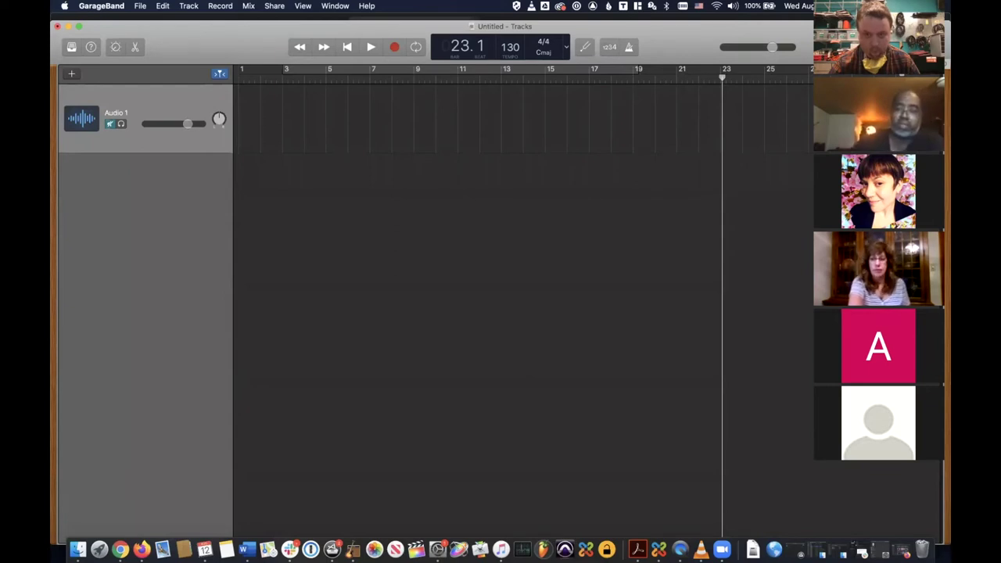
- Open the Apple Loops browser, look through the full loop list and preview the Arcade Dreams noise sweep loop
{"action": "key", "text": "o"}
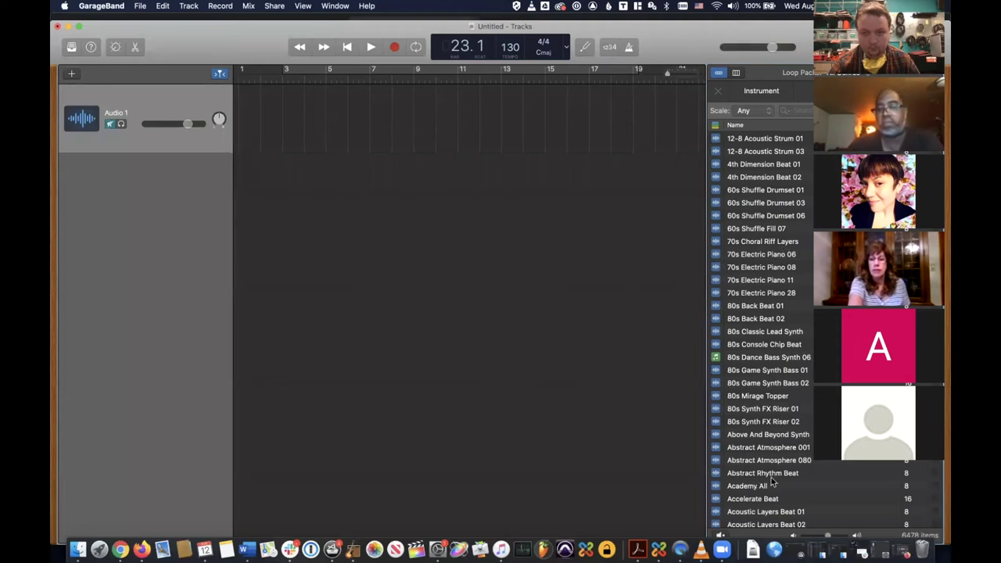
{"action": "scroll", "coordinate": [777, 379], "scroll_direction": "down", "scroll_amount": 3}
{"action": "scroll", "coordinate": [776, 381], "scroll_direction": "down", "scroll_amount": 15}
{"action": "scroll", "coordinate": [777, 384], "scroll_direction": "down", "scroll_amount": 15}
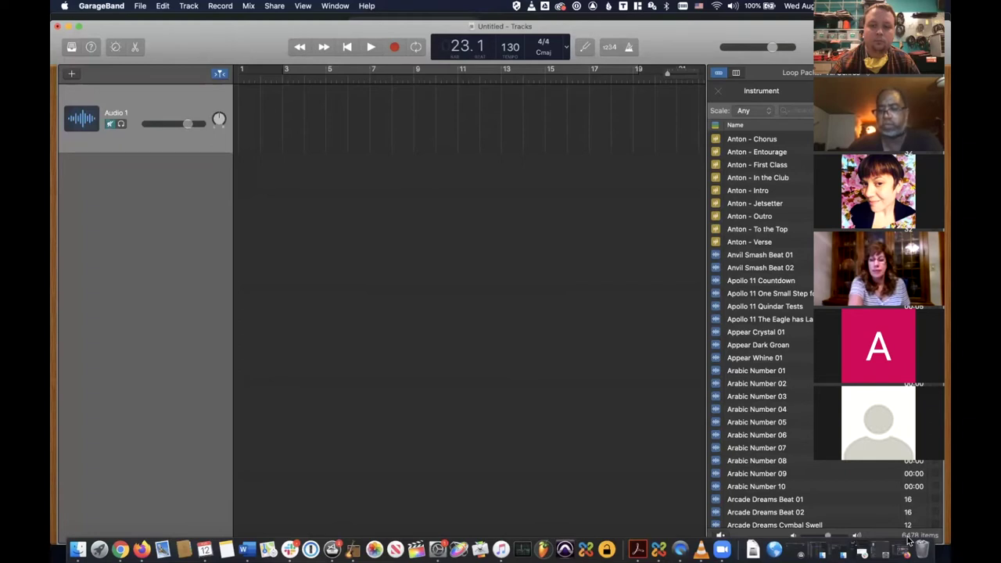
{"action": "scroll", "coordinate": [795, 158], "scroll_direction": "down", "scroll_amount": 10}
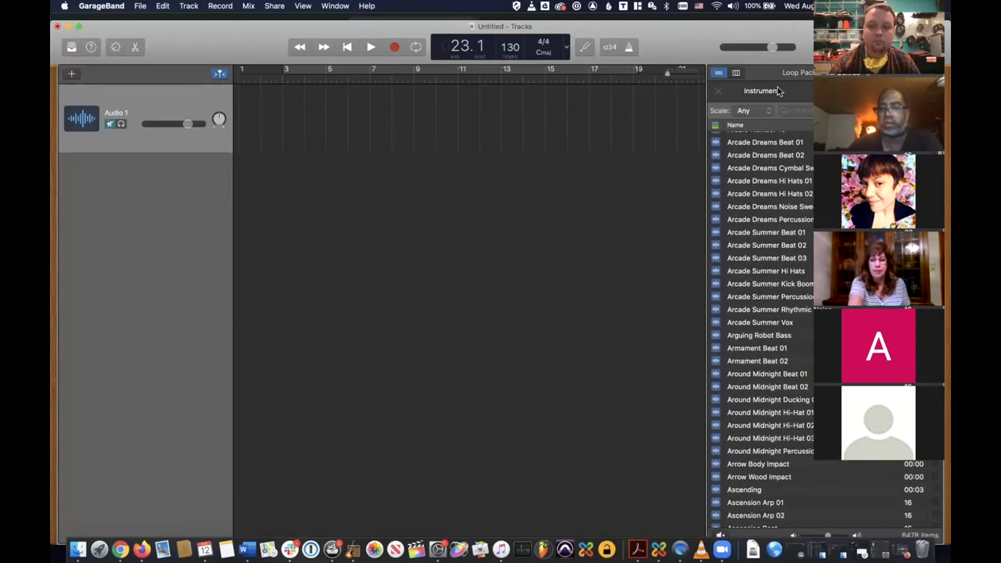
{"action": "left_click", "coordinate": [714, 206]}
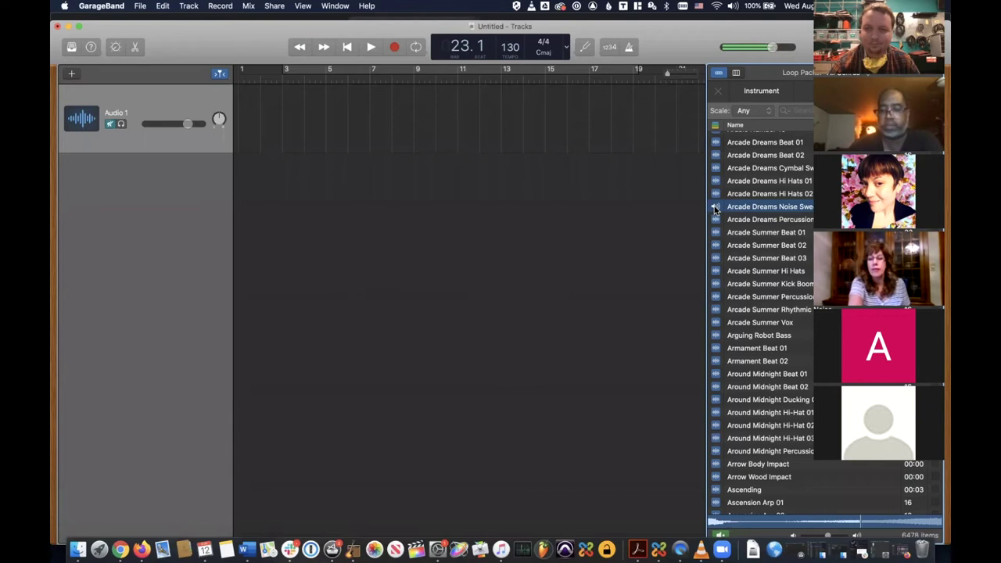
- Preview the Austin - Midnight Train drummer loop and the Auto Open Door Interior 2 sound effect
{"action": "scroll", "coordinate": [806, 290], "scroll_direction": "down", "scroll_amount": 15}
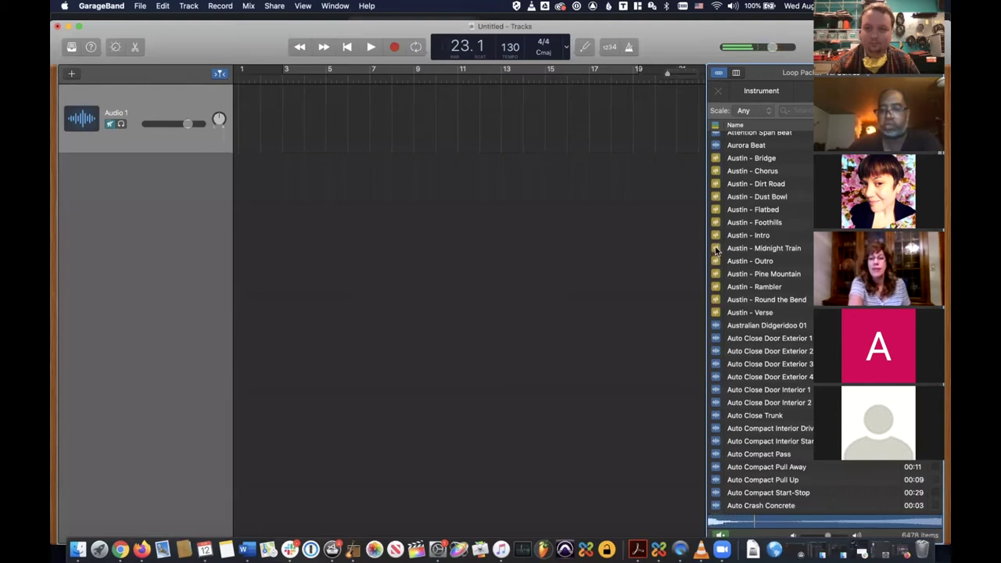
{"action": "left_click", "coordinate": [717, 250]}
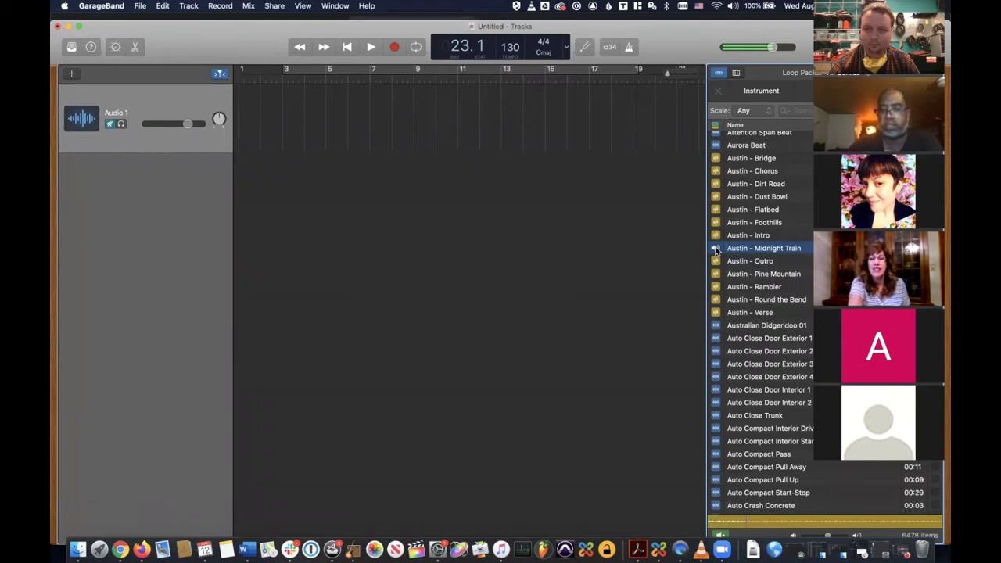
{"action": "scroll", "coordinate": [717, 352], "scroll_direction": "down", "scroll_amount": 5}
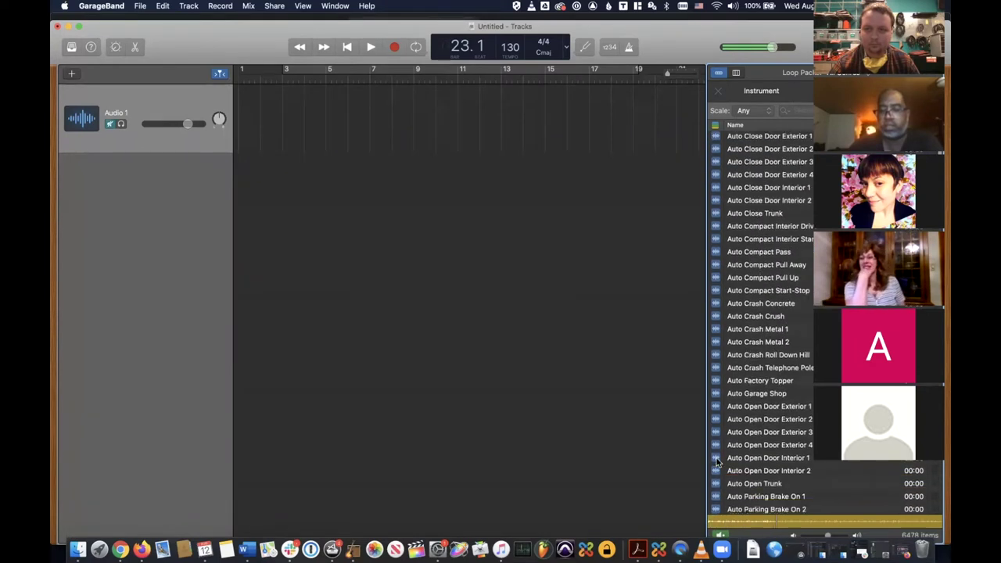
{"action": "left_click", "coordinate": [714, 459]}
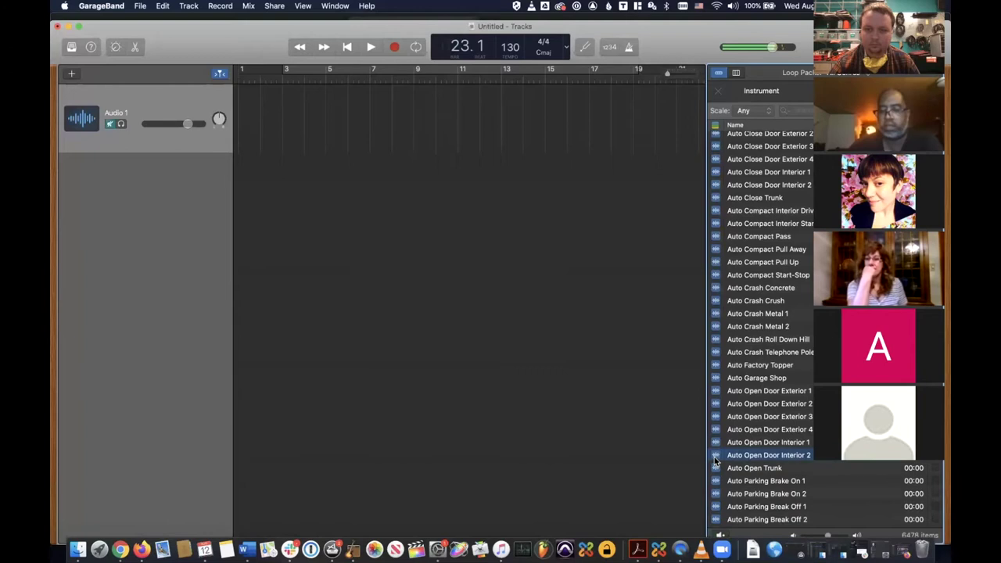
{"action": "scroll", "coordinate": [774, 435], "scroll_direction": "down", "scroll_amount": 1}
{"action": "scroll", "coordinate": [774, 434], "scroll_direction": "down", "scroll_amount": 10}
{"action": "scroll", "coordinate": [774, 435], "scroll_direction": "up", "scroll_amount": 10}
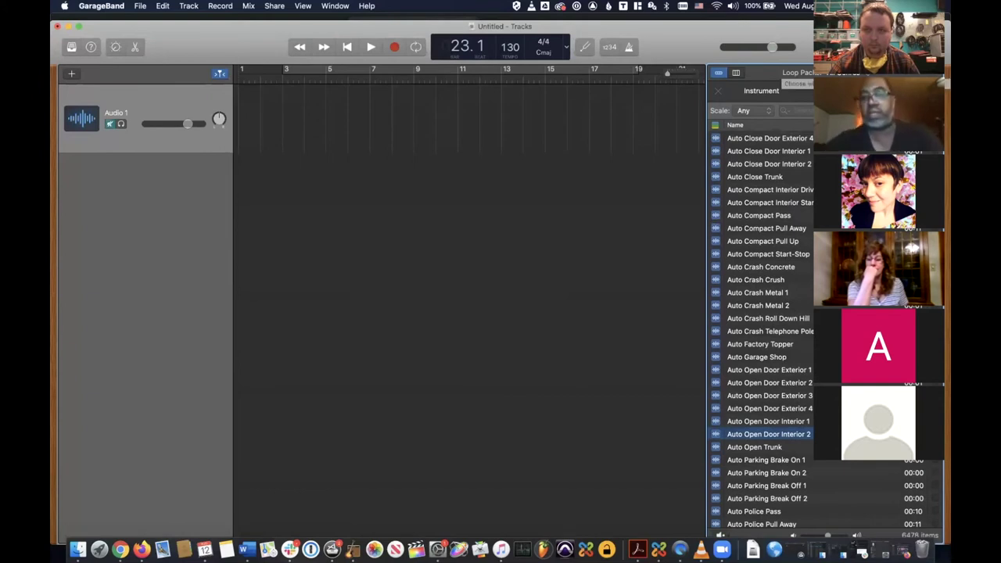
- Filter the loops by the Rock/Blues genre and the Elec Guitar instrument
{"action": "left_click", "coordinate": [762, 91]}
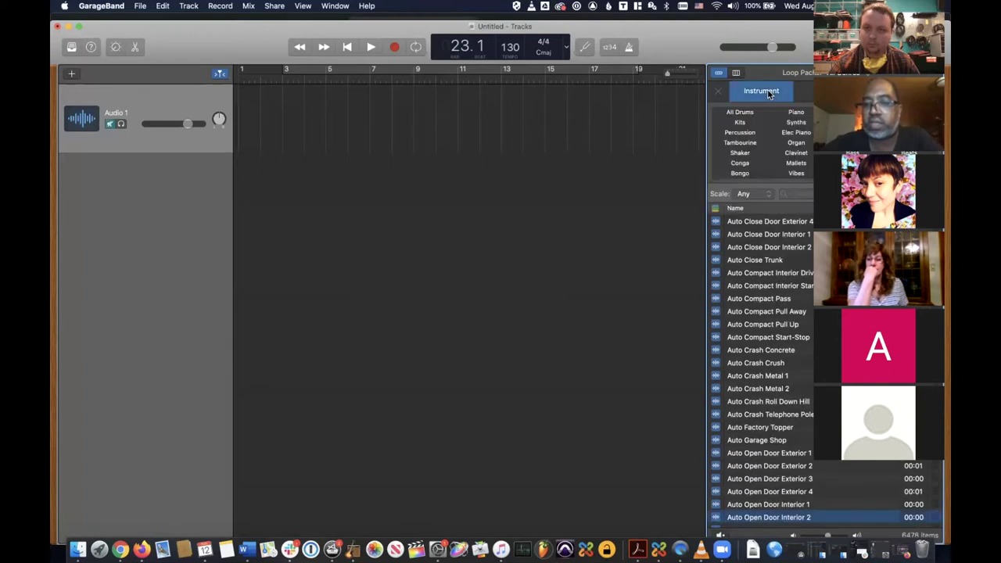
{"action": "left_click", "coordinate": [805, 91]}
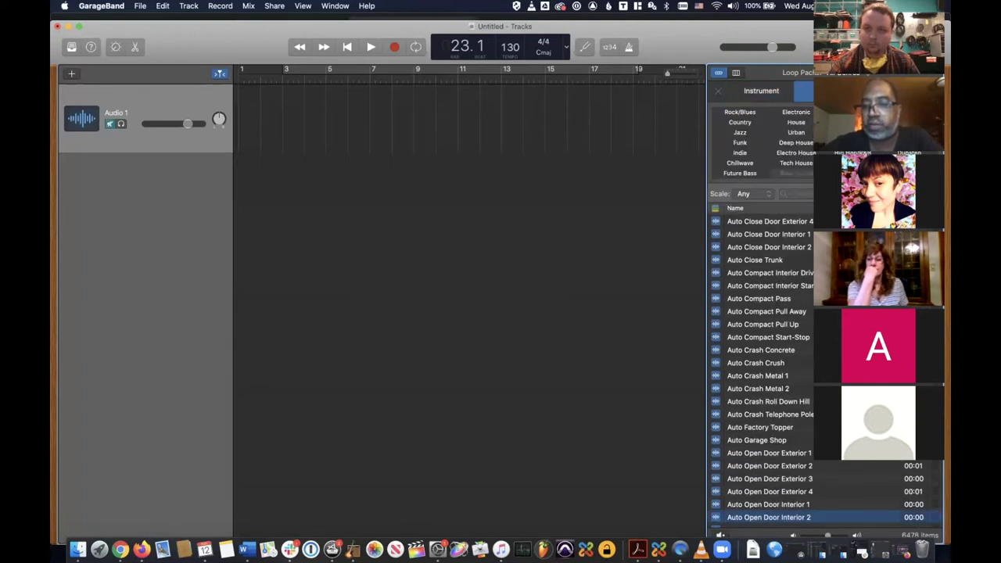
{"action": "left_click", "coordinate": [740, 114]}
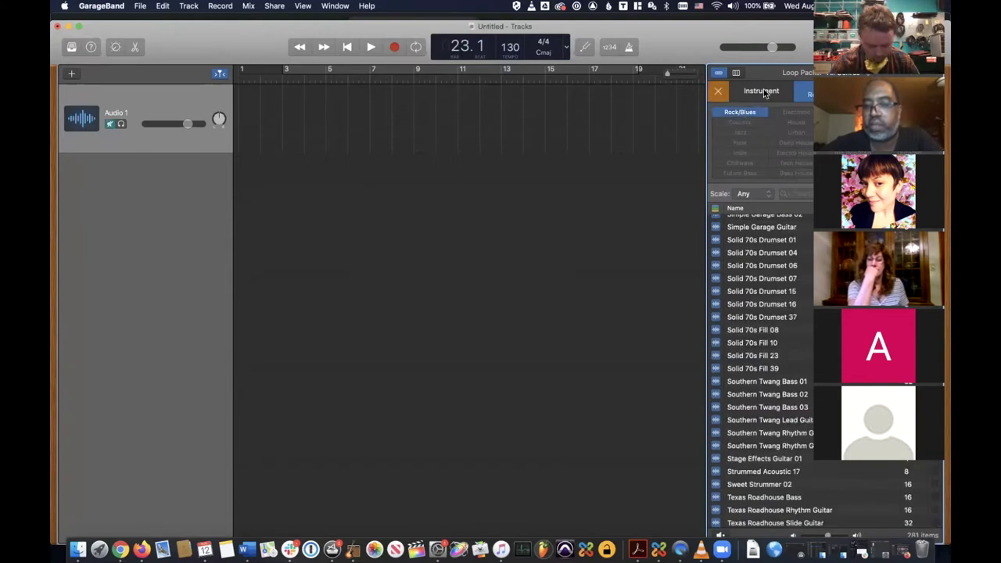
{"action": "left_click", "coordinate": [761, 91]}
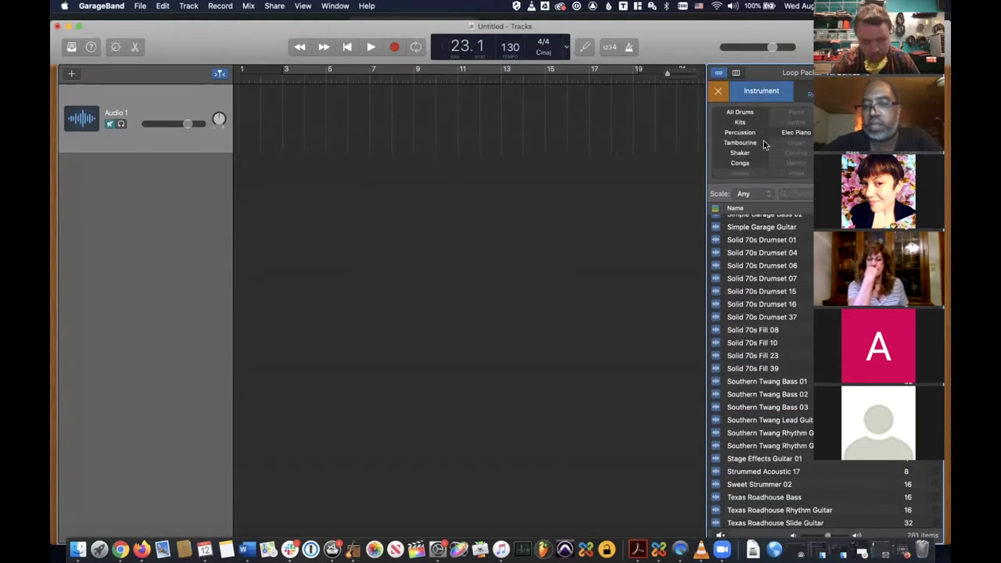
{"action": "scroll", "coordinate": [788, 265], "scroll_direction": "down", "scroll_amount": 1}
{"action": "scroll", "coordinate": [789, 266], "scroll_direction": "up", "scroll_amount": 15}
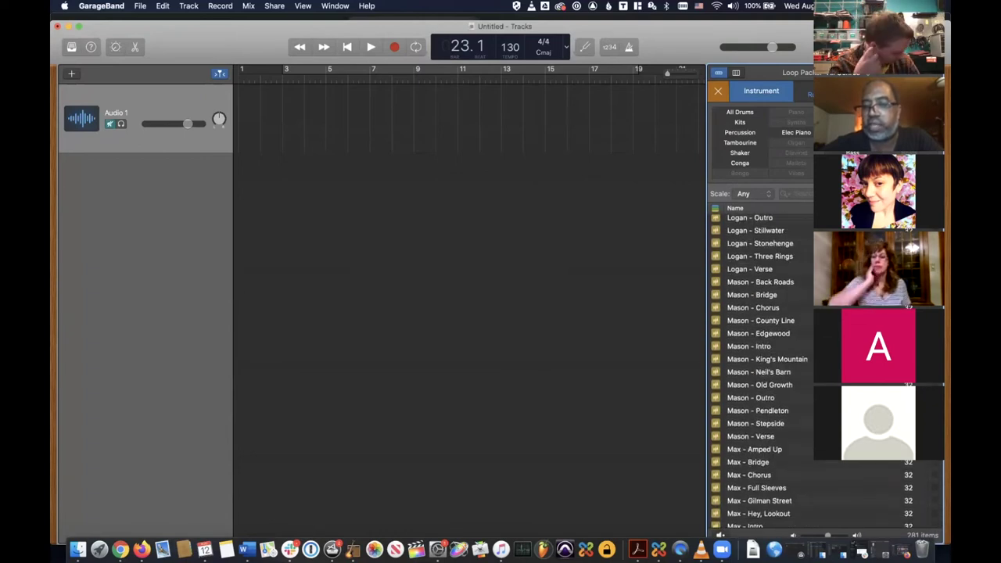
{"action": "left_click", "coordinate": [852, 112]}
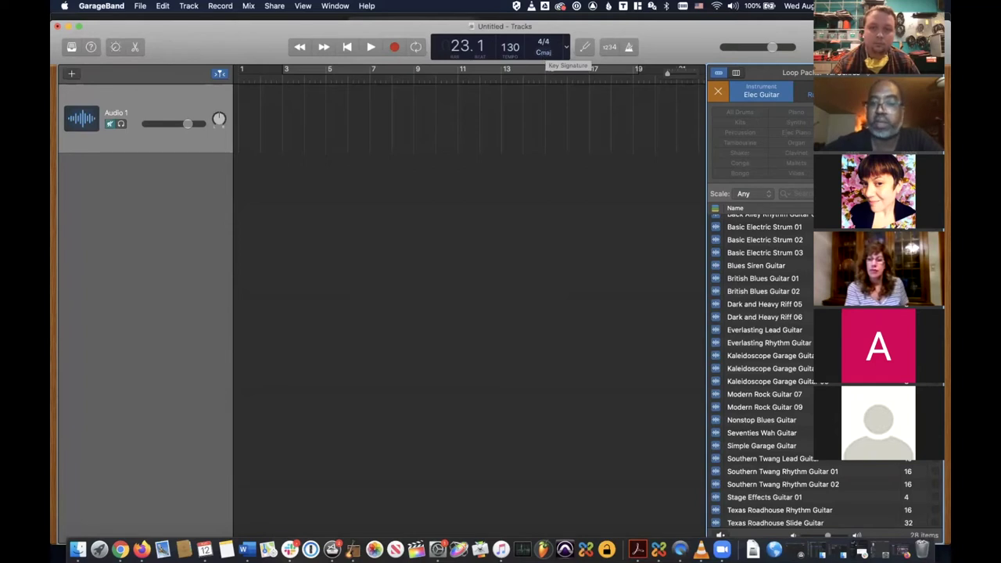
- Change the project key to B minor and to E♭ minor, examining the matching electric guitar loops for each
{"action": "left_click", "coordinate": [543, 52]}
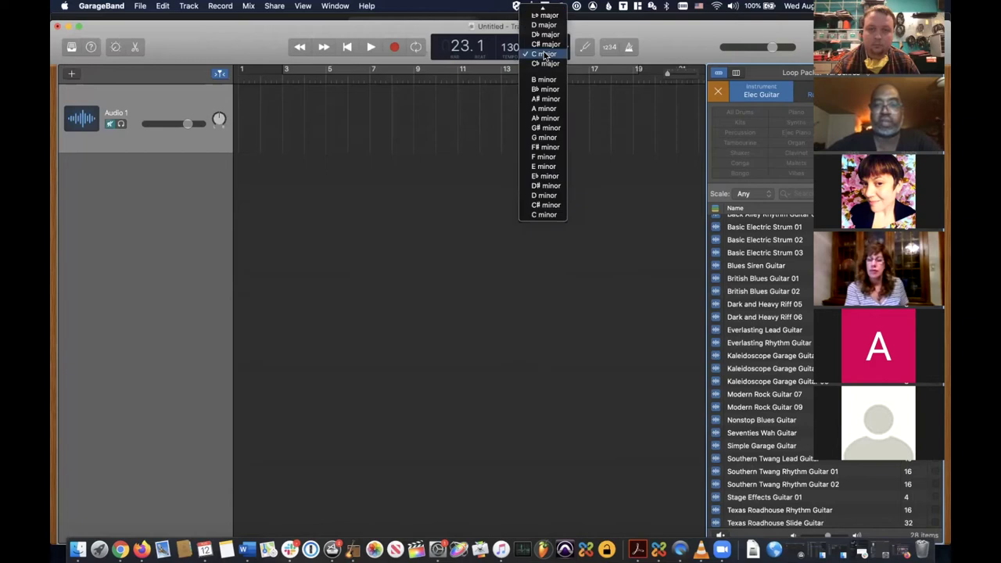
{"action": "left_click", "coordinate": [544, 79]}
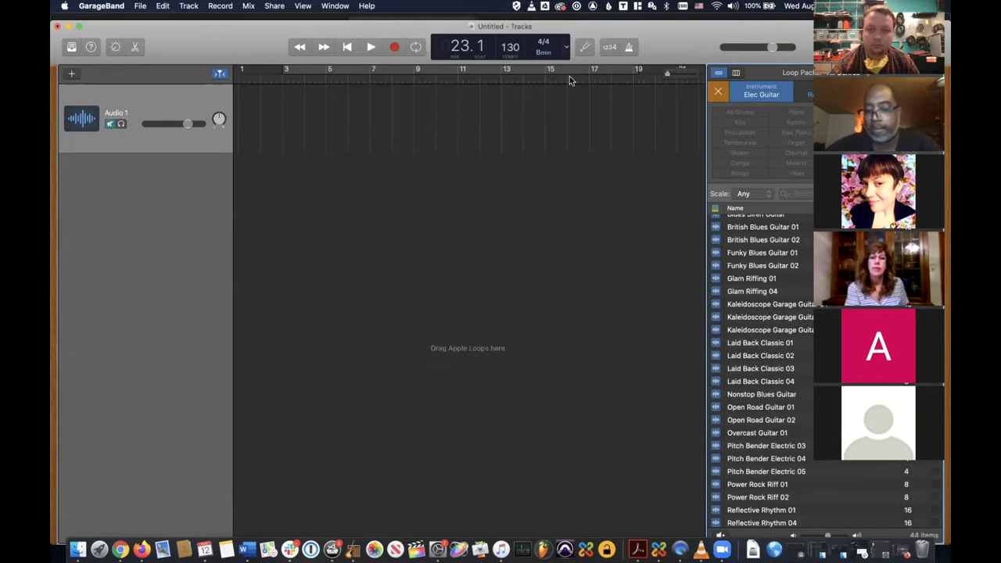
{"action": "scroll", "coordinate": [785, 309], "scroll_direction": "down", "scroll_amount": 3}
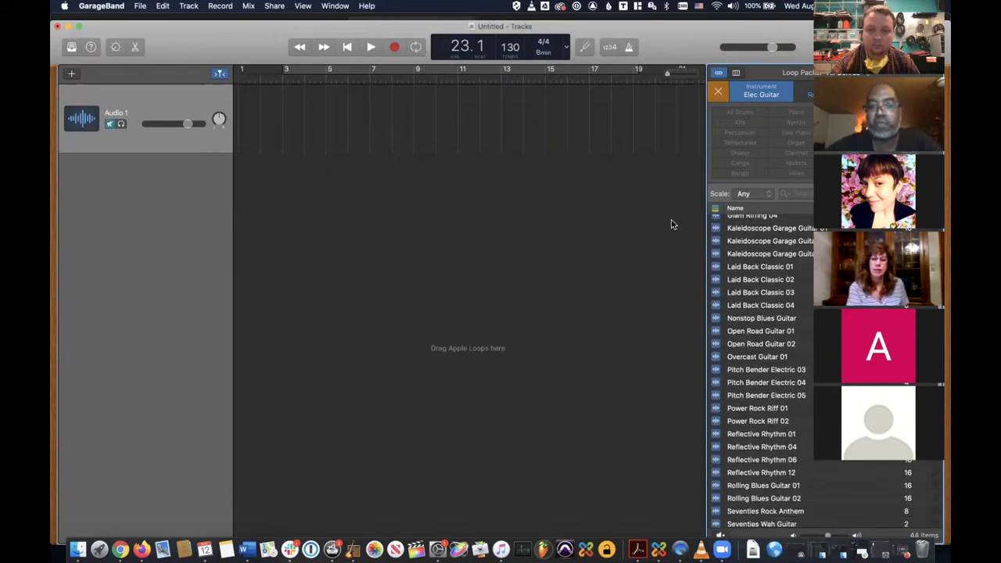
{"action": "left_click", "coordinate": [550, 54]}
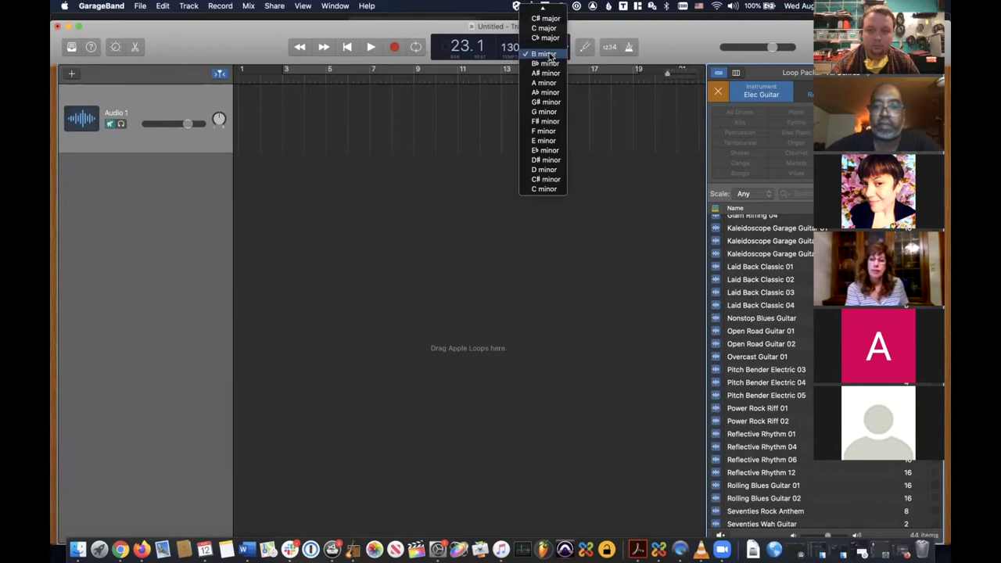
{"action": "left_click", "coordinate": [538, 154]}
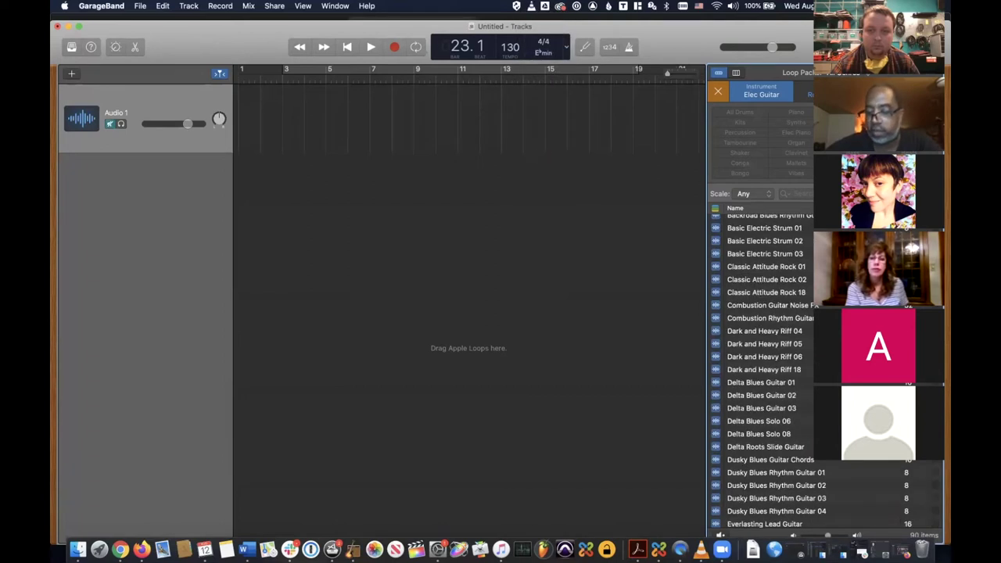
{"action": "scroll", "coordinate": [770, 368], "scroll_direction": "down", "scroll_amount": 1}
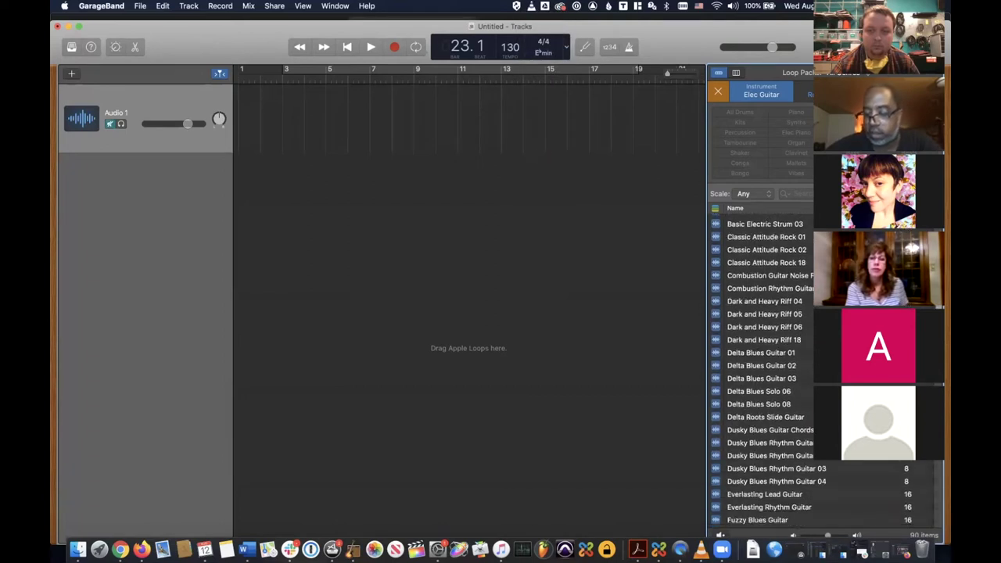
- Preview the Classic Attitude Rock 18 and Basic Electric Strum 03 loops, stopping playback at the end
{"action": "left_click", "coordinate": [714, 263]}
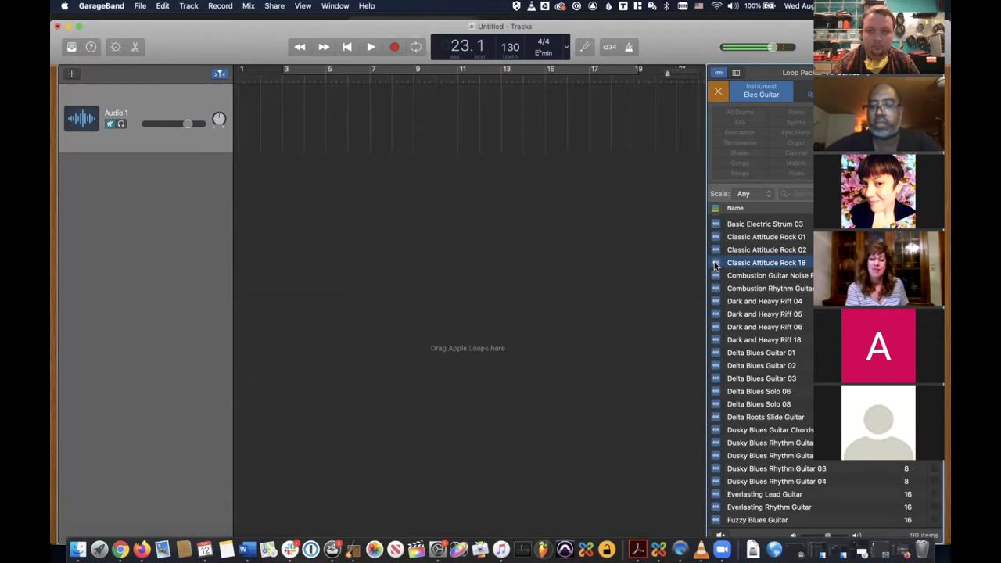
{"action": "left_click", "coordinate": [716, 223]}
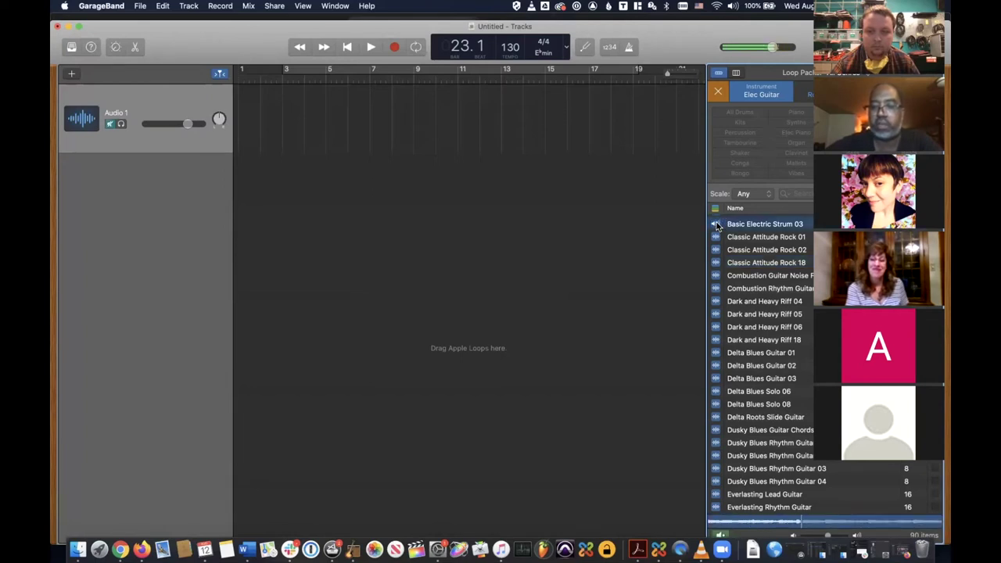
{"action": "left_click", "coordinate": [716, 224]}
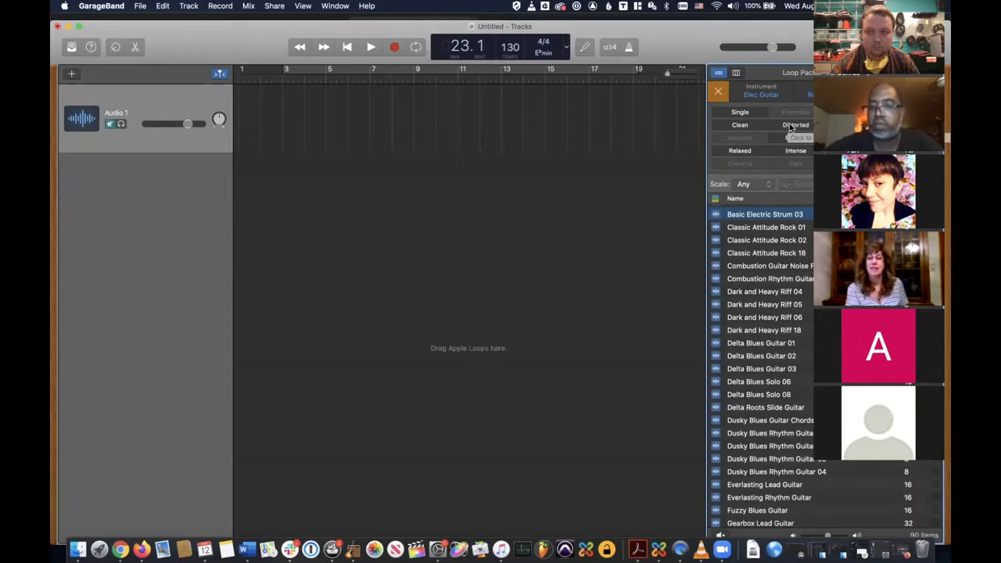
- Try the Clean descriptor on the guitar loops, remove it and reset all loop filters
{"action": "left_click", "coordinate": [740, 126]}
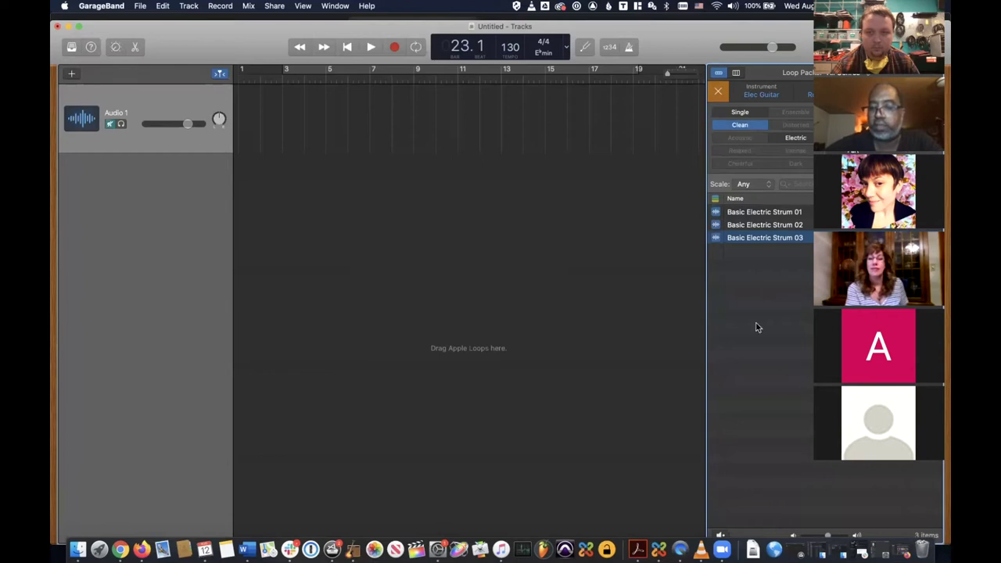
{"action": "left_click", "coordinate": [738, 126]}
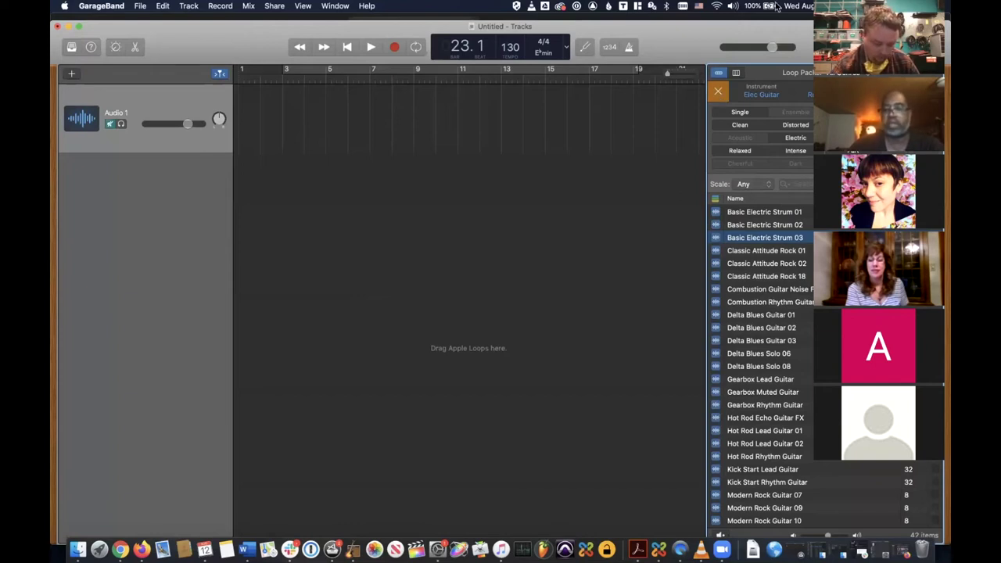
{"action": "left_click", "coordinate": [718, 91]}
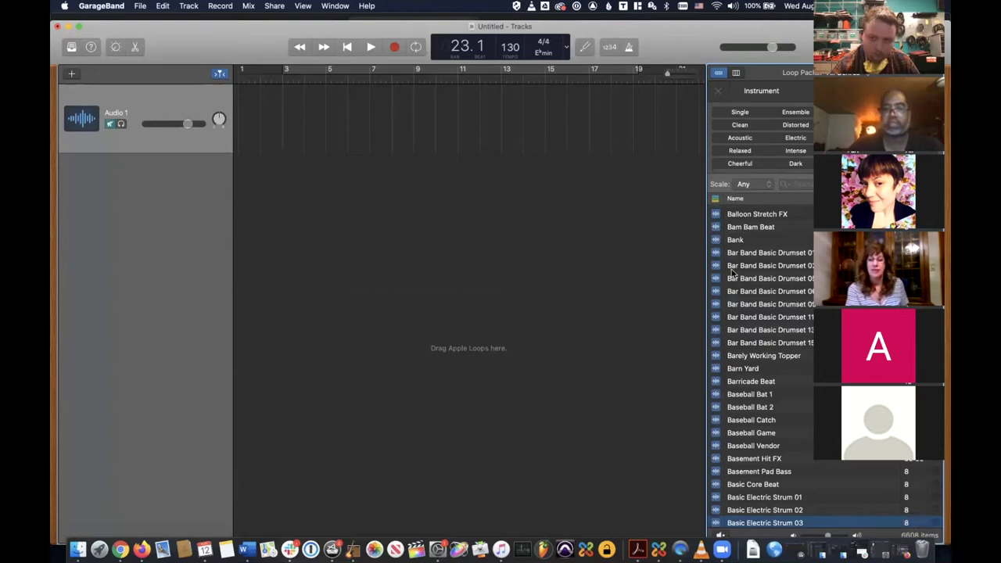
- Set the project key signature back to C major
{"action": "left_click", "coordinate": [547, 53]}
{"action": "scroll", "coordinate": [545, 60], "scroll_direction": "up", "scroll_amount": 5}
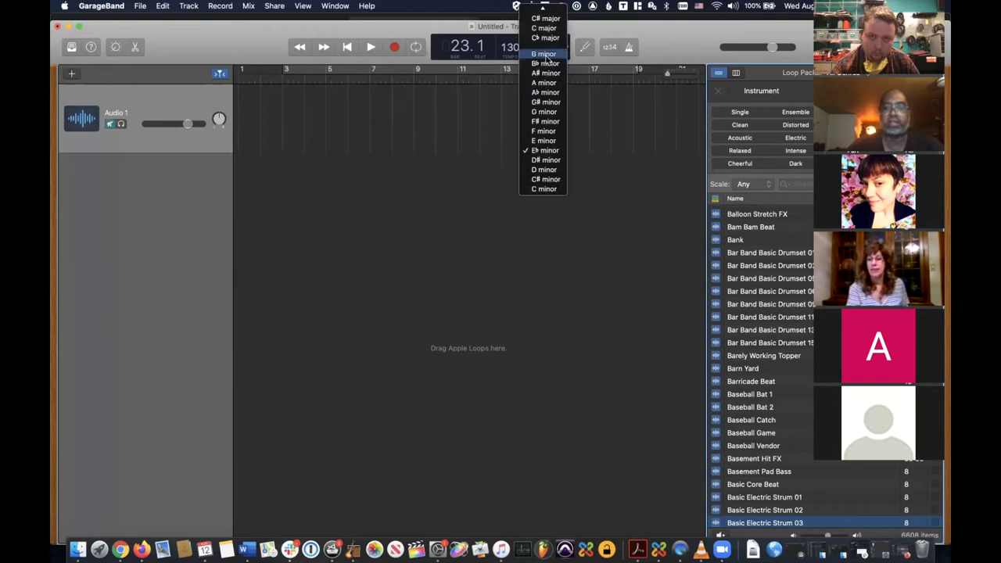
{"action": "scroll", "coordinate": [546, 60], "scroll_direction": "up", "scroll_amount": 2}
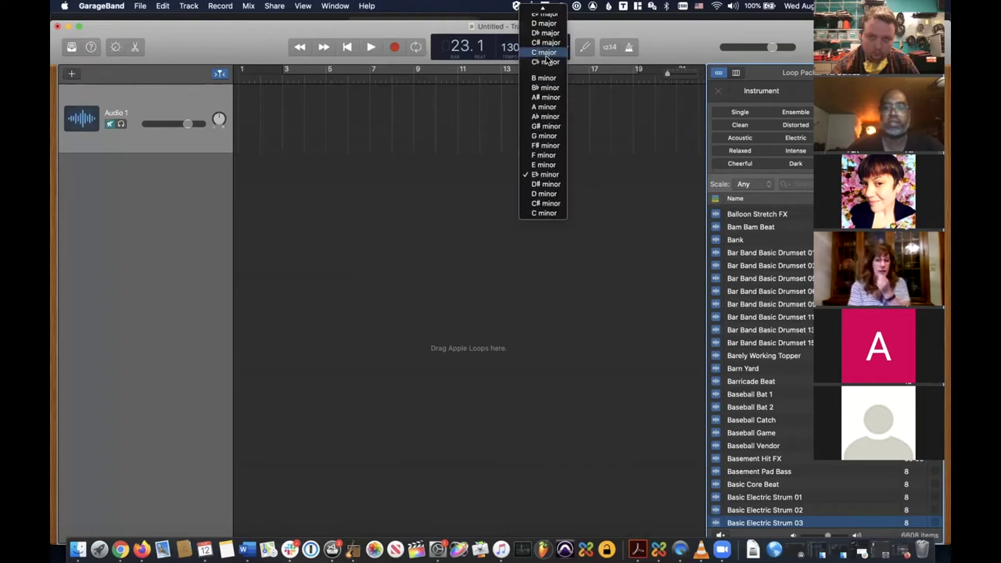
{"action": "left_click", "coordinate": [546, 59]}
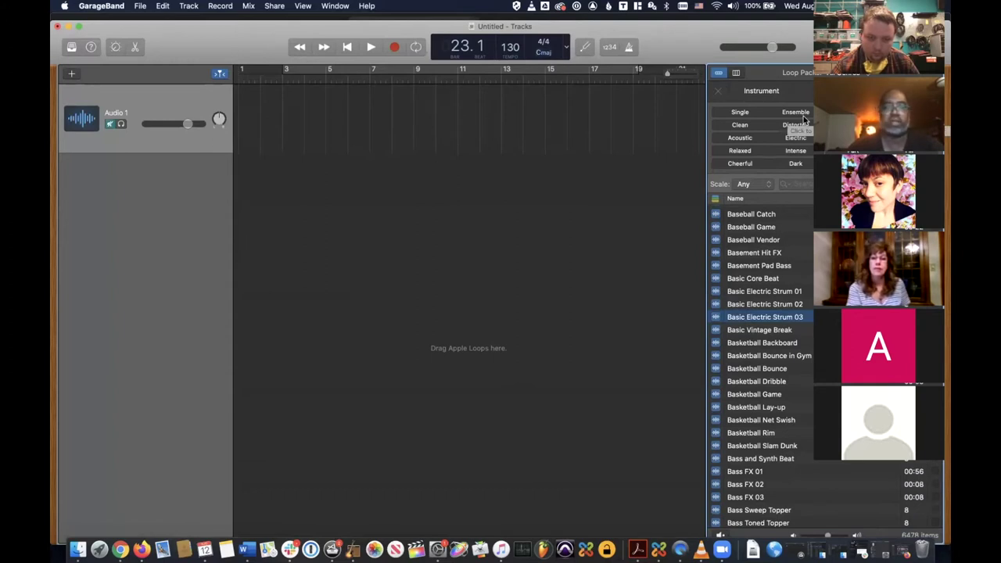
- Compare the loop browser's column view, including its Instruments category, with the button view, and close the loop browser
{"action": "left_click", "coordinate": [738, 74]}
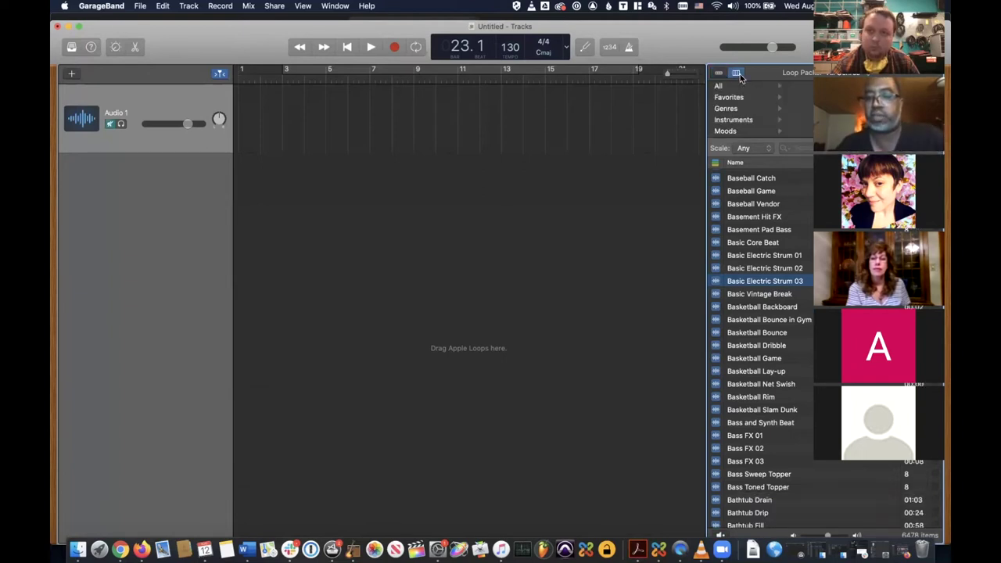
{"action": "left_click", "coordinate": [733, 121]}
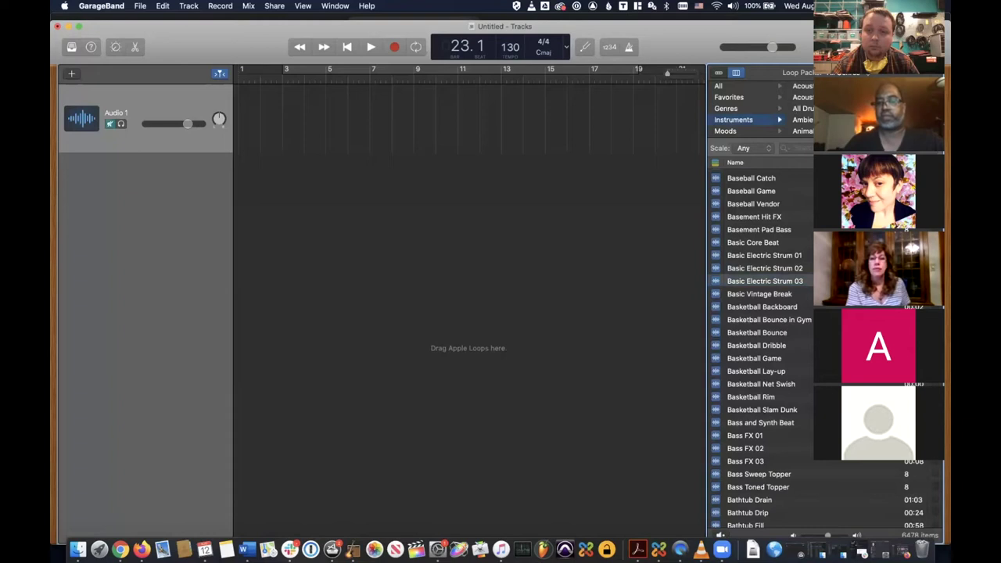
{"action": "left_click", "coordinate": [718, 72]}
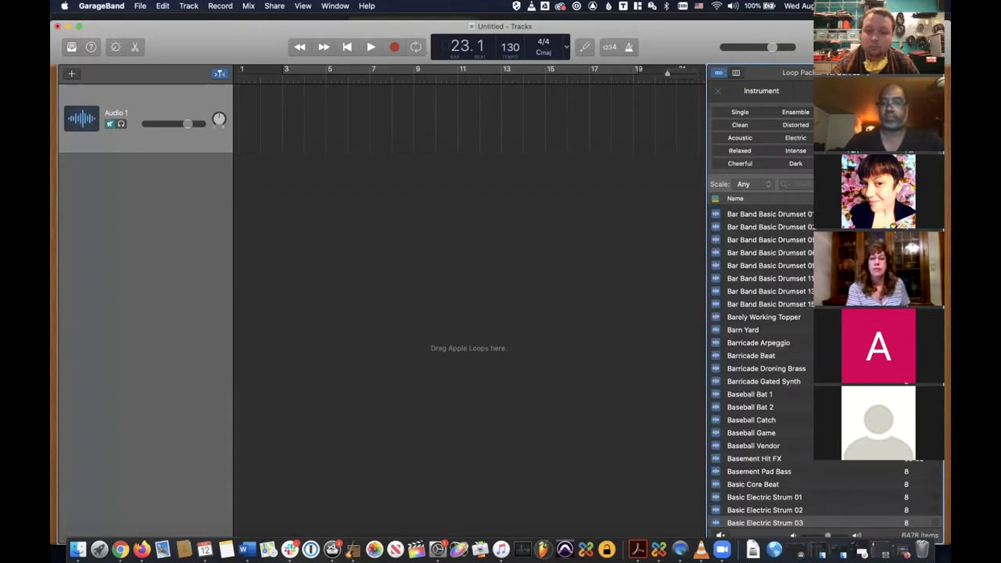
{"action": "left_click", "coordinate": [735, 73]}
{"action": "left_click", "coordinate": [719, 73]}
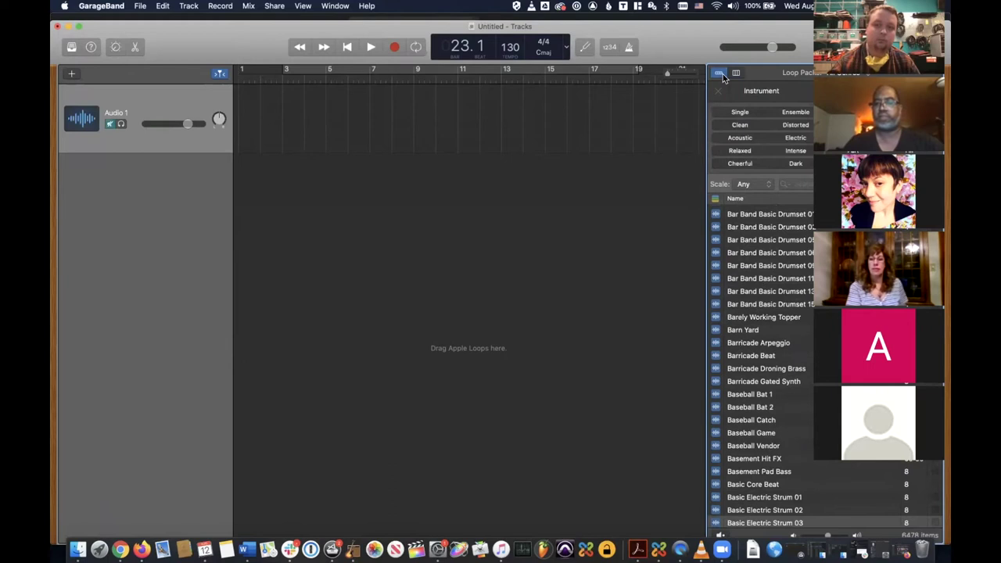
{"action": "key", "text": "o"}
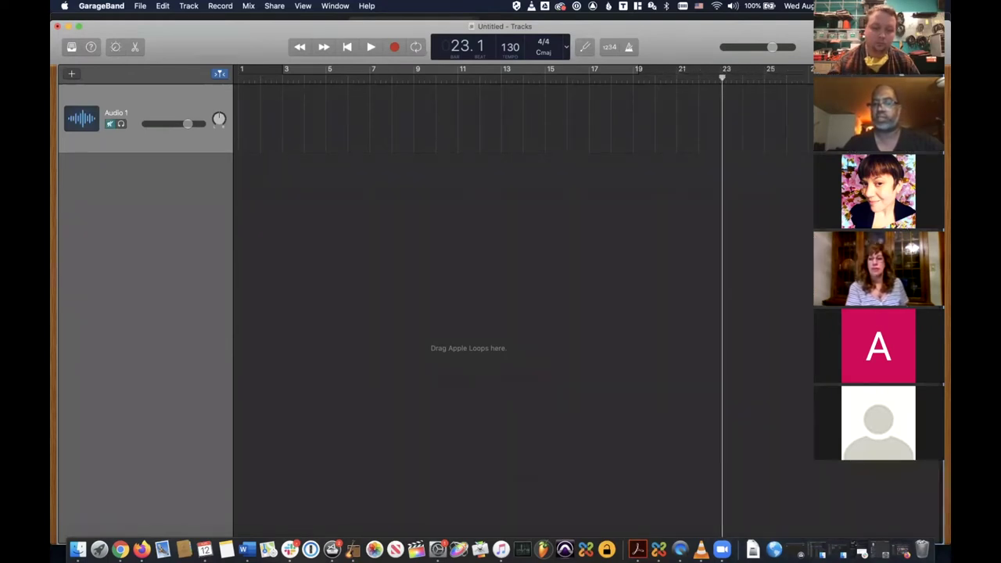
- Show the media browser, look through its audio projects, shrink the file list, and expand and collapse the GarageBand source
{"action": "key", "text": "f"}
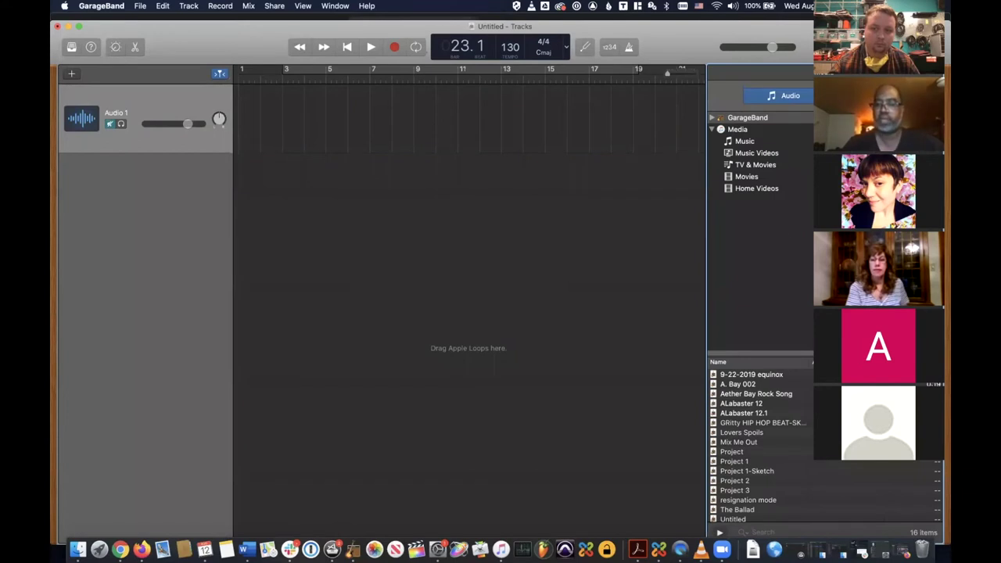
{"action": "scroll", "coordinate": [767, 474], "scroll_direction": "down", "scroll_amount": 1}
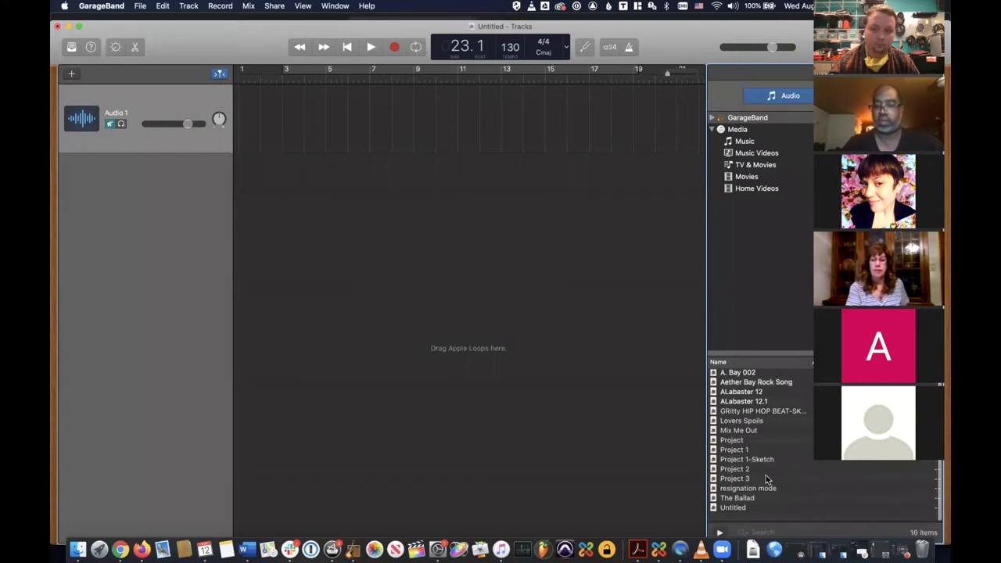
{"action": "scroll", "coordinate": [767, 475], "scroll_direction": "up", "scroll_amount": 1}
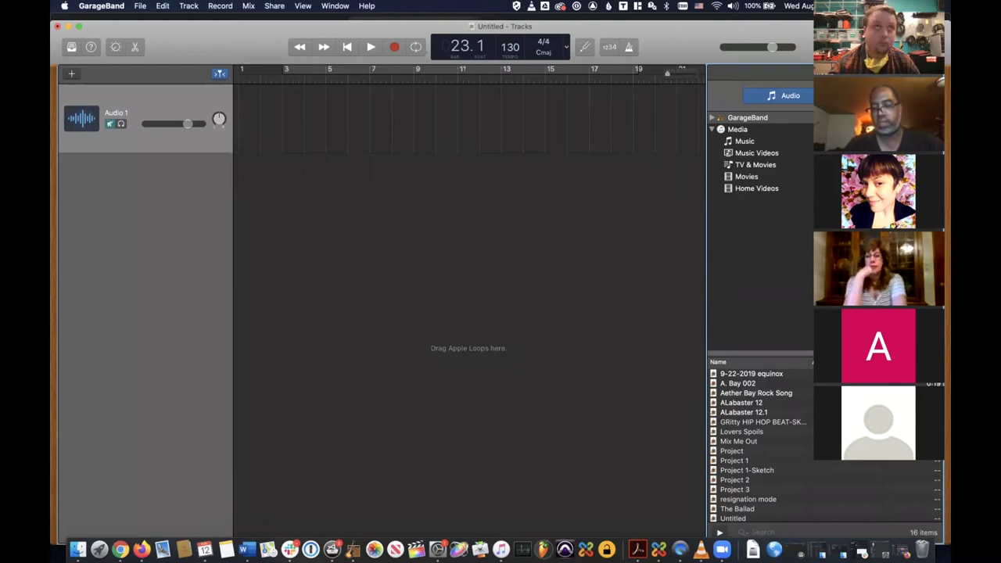
{"action": "left_click_drag", "start_coordinate": [826, 357], "coordinate": [826, 478]}
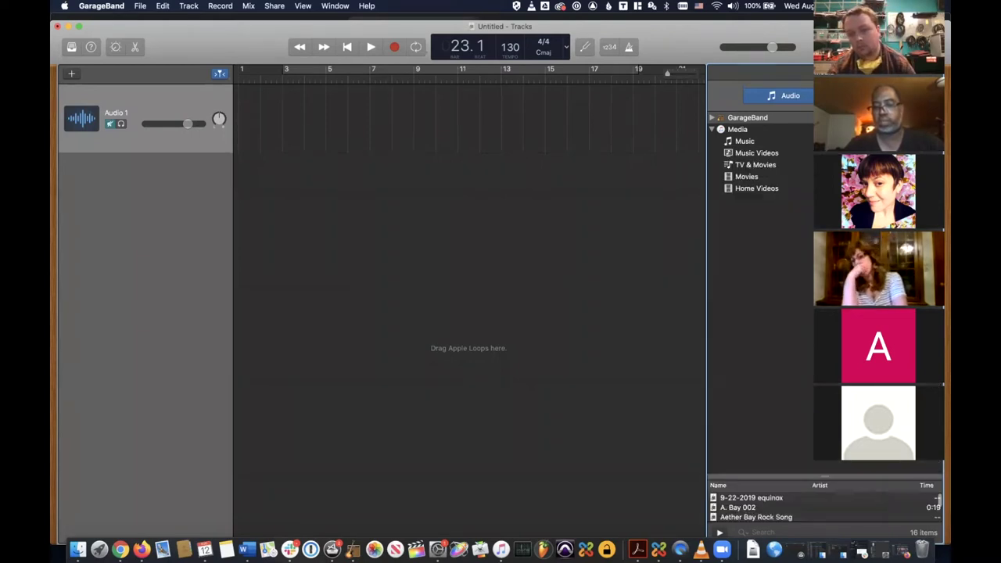
{"action": "left_click", "coordinate": [712, 117]}
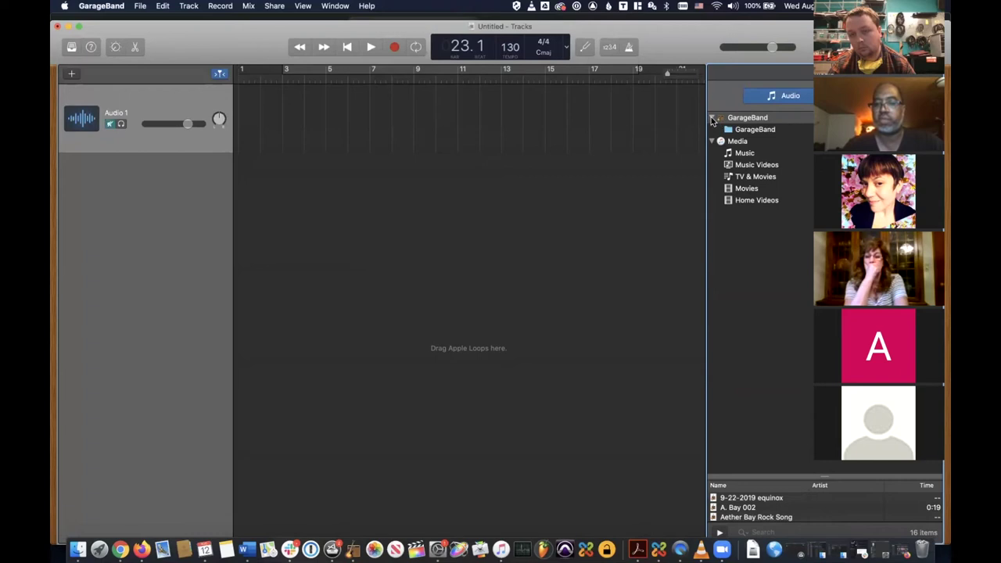
{"action": "left_click", "coordinate": [712, 118]}
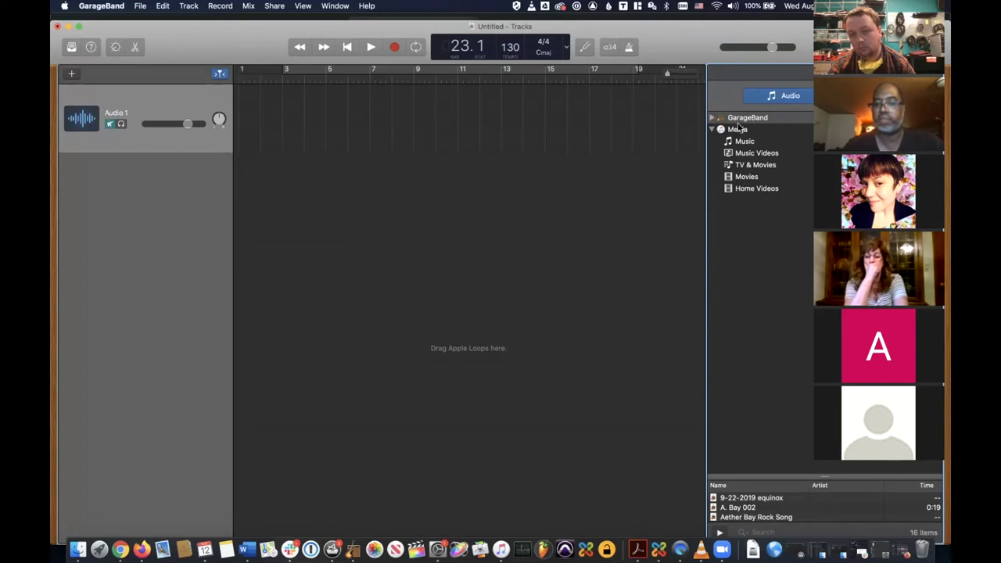
- View the movie sources in the media browser and close the media browser
{"action": "left_click", "coordinate": [749, 178]}
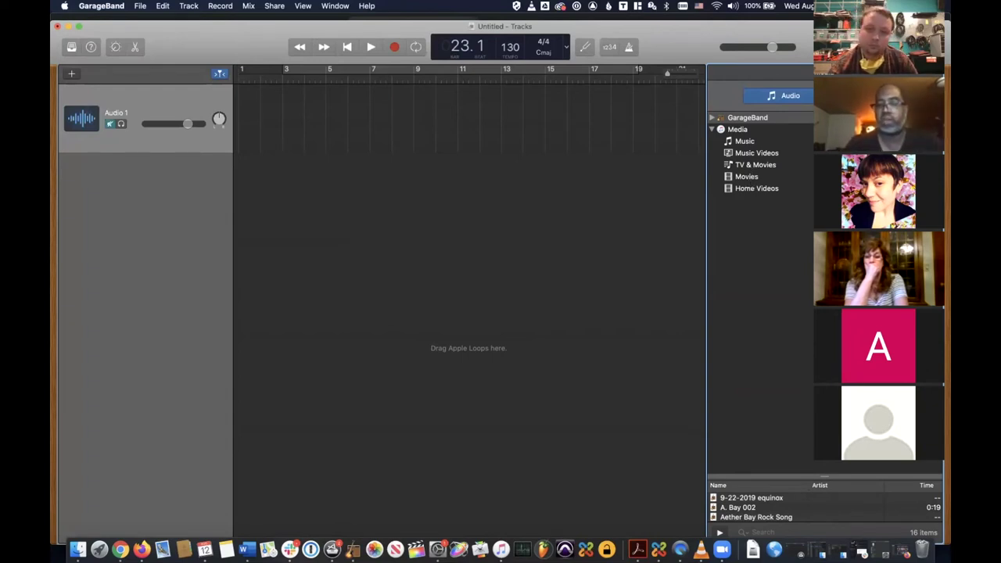
{"action": "left_click", "coordinate": [788, 97]}
{"action": "left_click", "coordinate": [830, 95]}
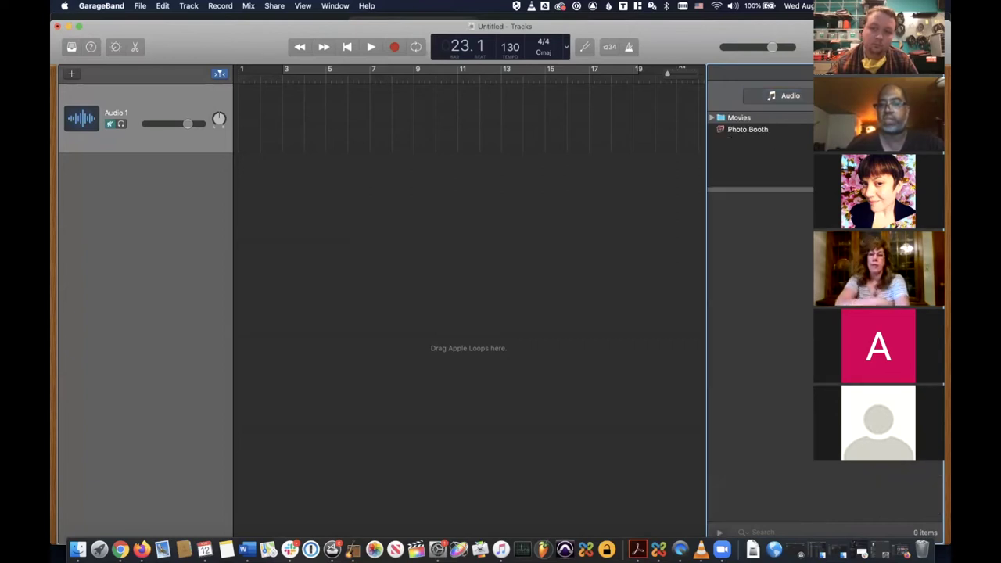
{"action": "key", "text": "f"}
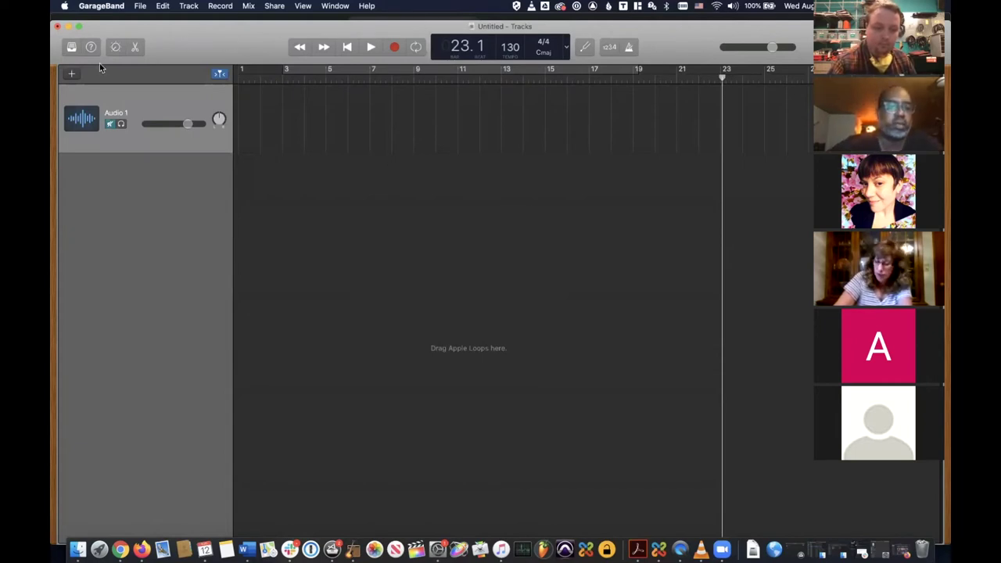
- Create a second microphone audio track using Input 1, and delete it
{"action": "left_click", "coordinate": [72, 73]}
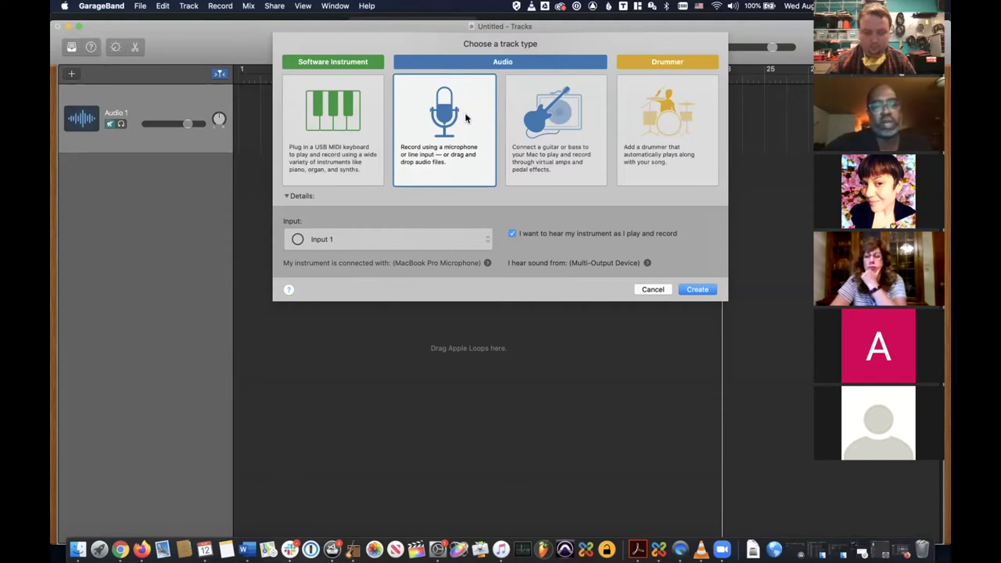
{"action": "left_click", "coordinate": [709, 291]}
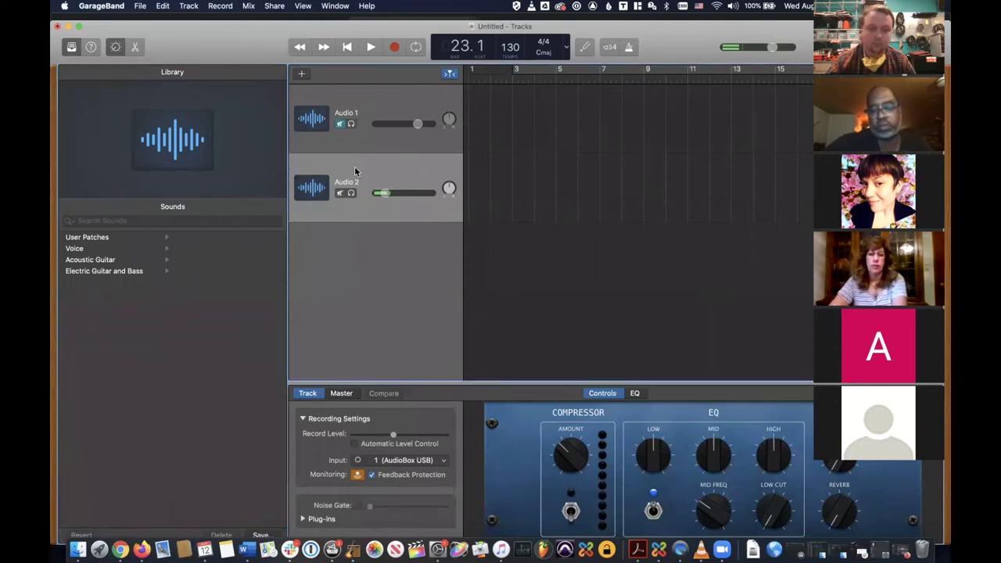
{"action": "key", "text": "super+BackSpace"}
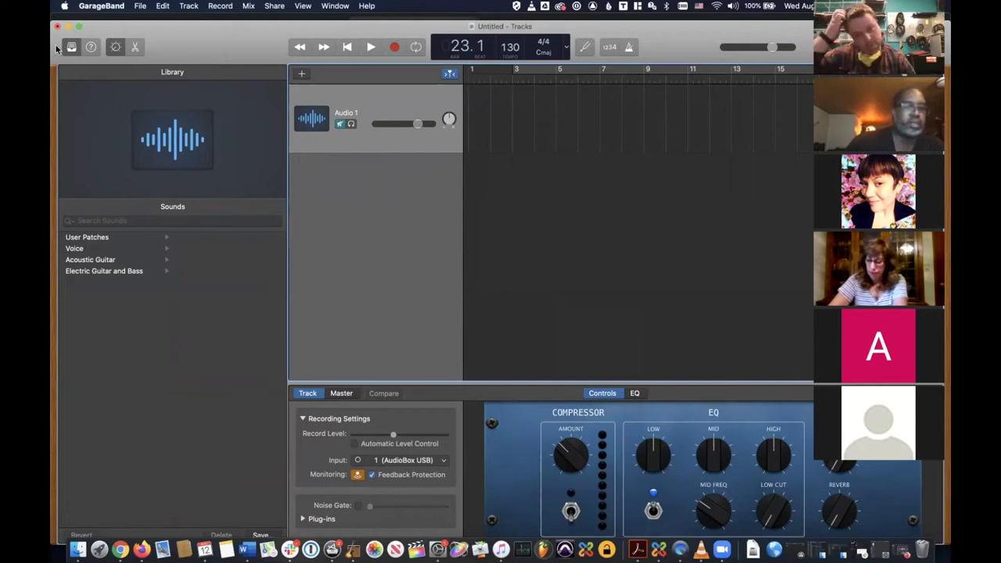
- Hide the Smart Controls, and turn the Library off and back on
{"action": "left_click", "coordinate": [118, 50]}
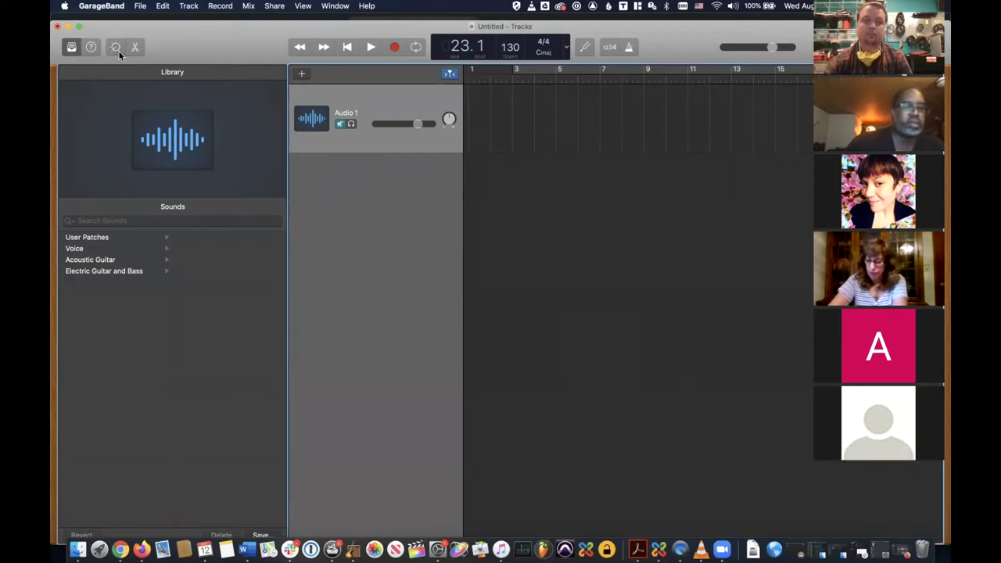
{"action": "left_click", "coordinate": [71, 48]}
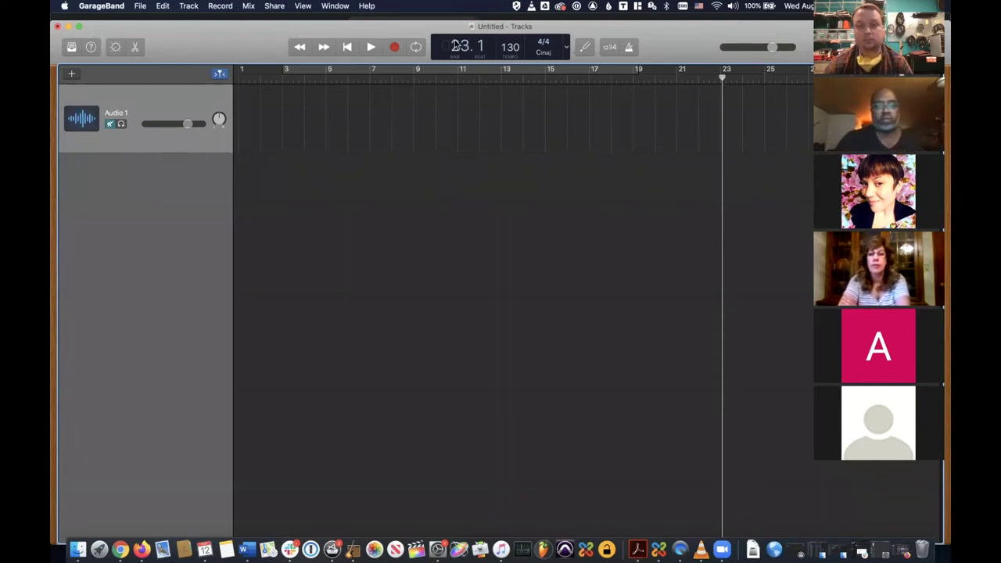
{"action": "left_click", "coordinate": [70, 48]}
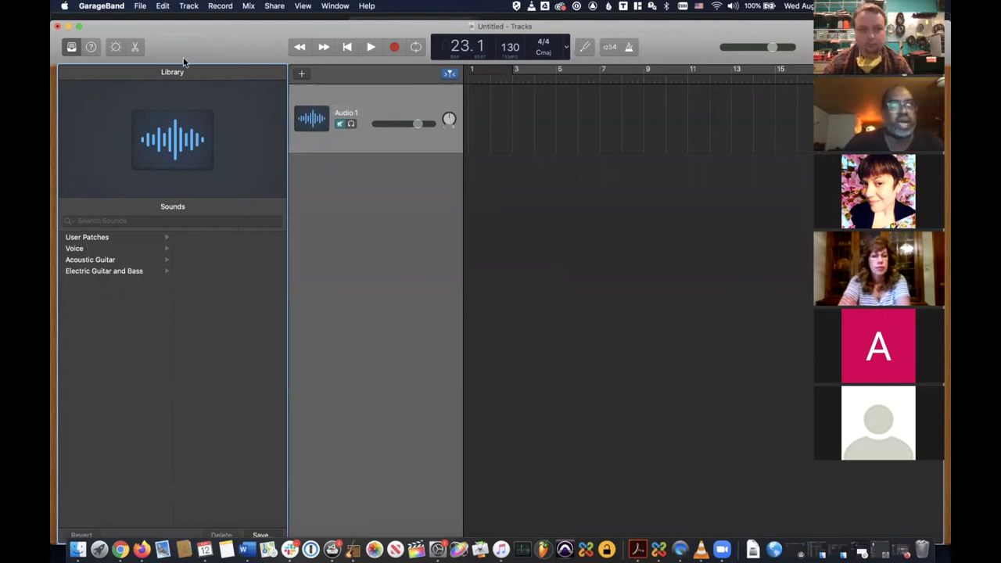
- Create a guitar or bass audio track that plays through virtual amps and pedal effects
{"action": "left_click", "coordinate": [303, 73]}
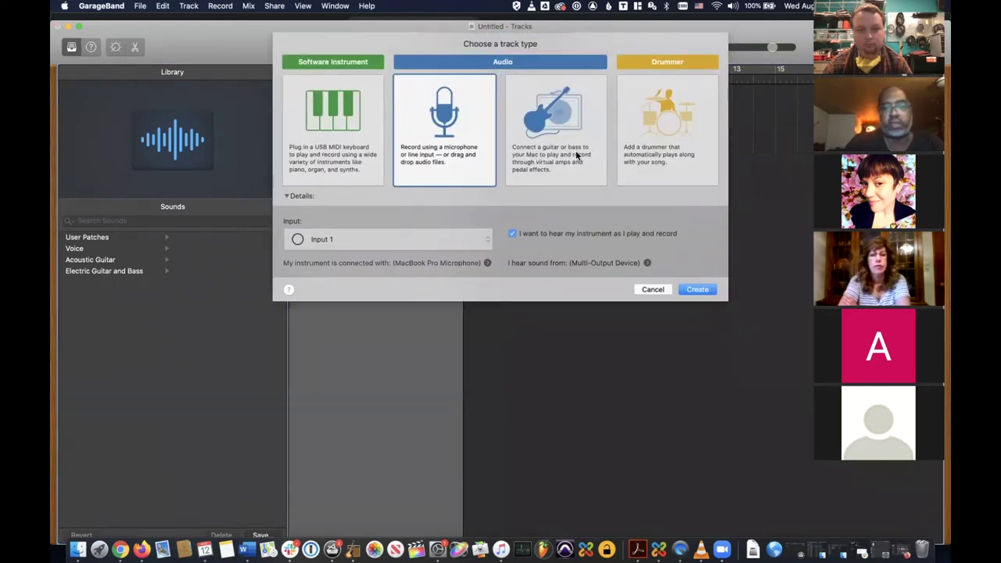
{"action": "left_click", "coordinate": [577, 154]}
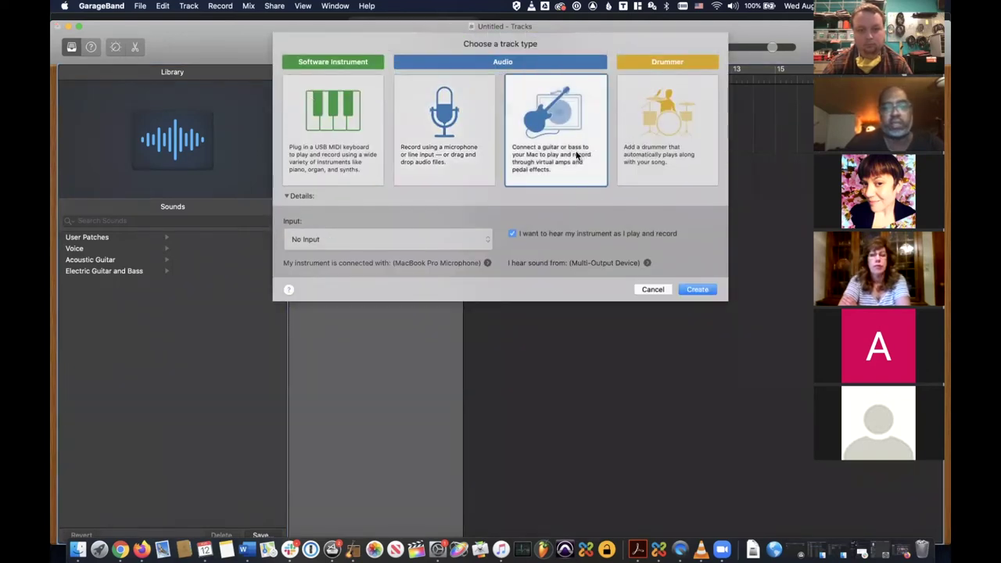
{"action": "left_click", "coordinate": [697, 290]}
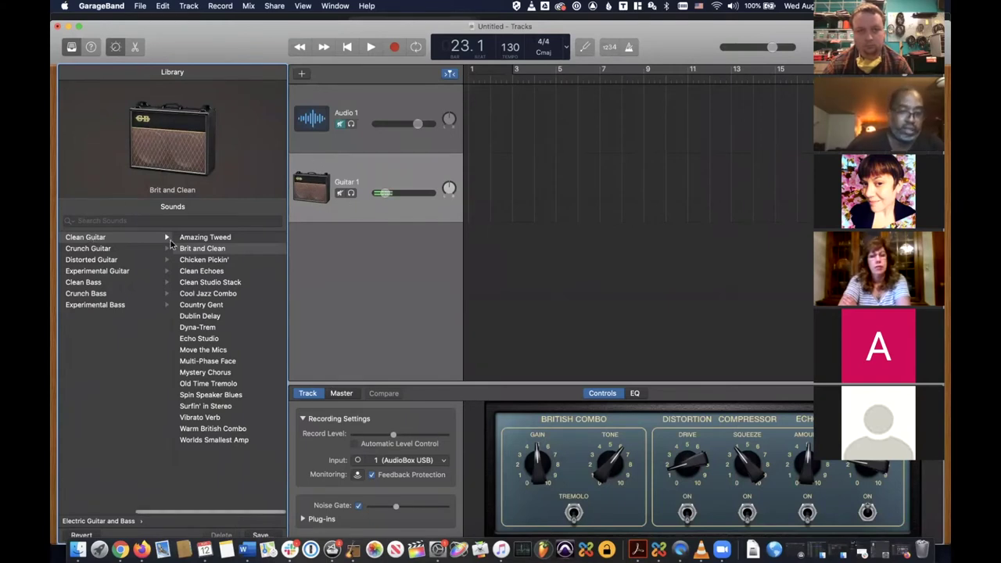
- Browse the Crunch and Distorted Guitar sounds, trying Modern British Metal, Classic Drive and Burnin' Tweed on the guitar track
{"action": "left_click", "coordinate": [106, 250]}
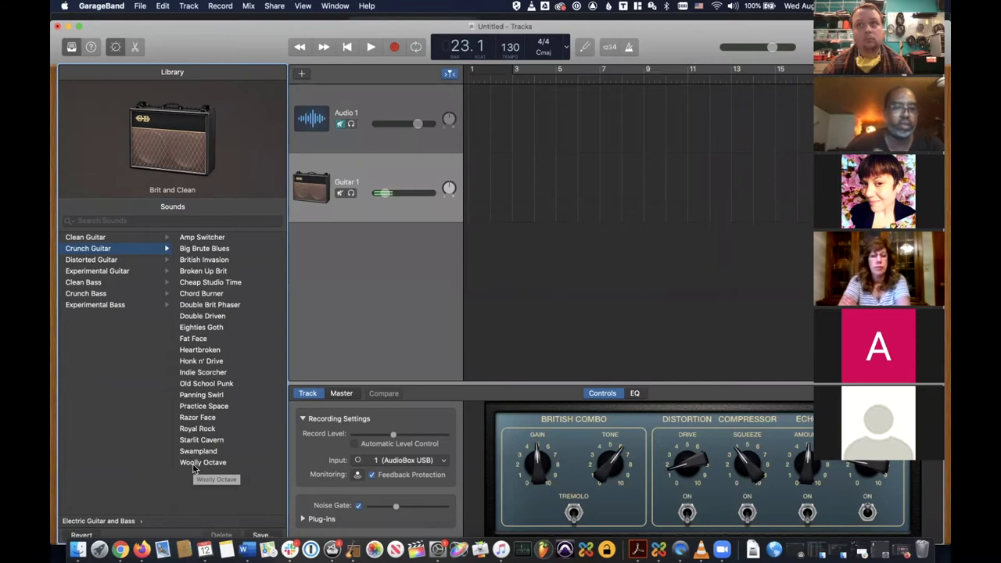
{"action": "left_click", "coordinate": [107, 260]}
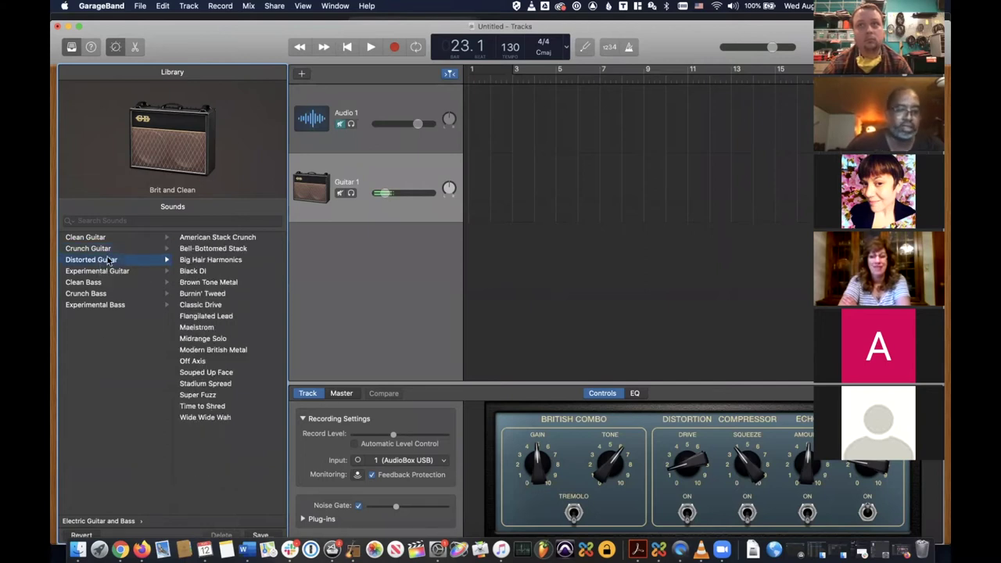
{"action": "left_click", "coordinate": [206, 351]}
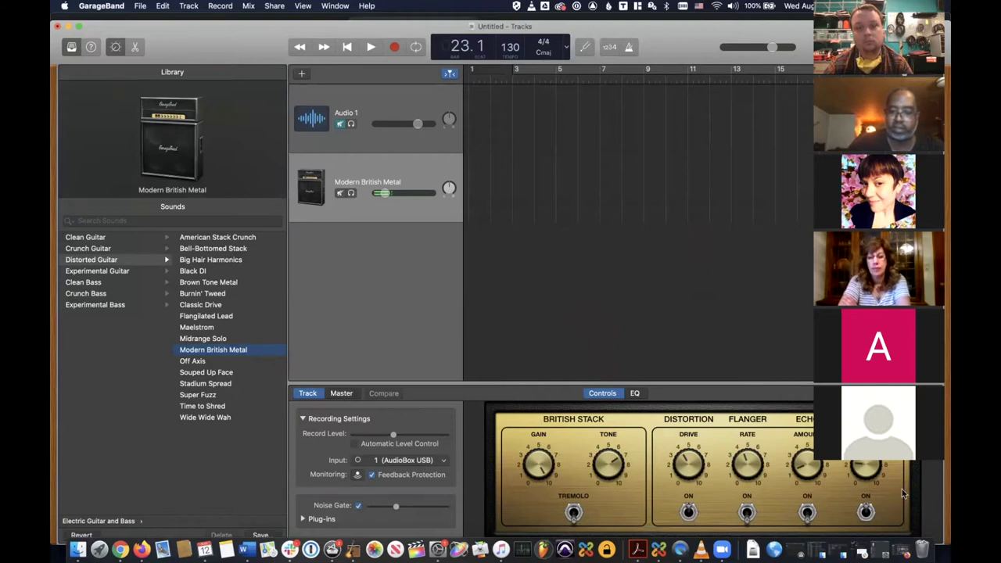
{"action": "left_click", "coordinate": [210, 305]}
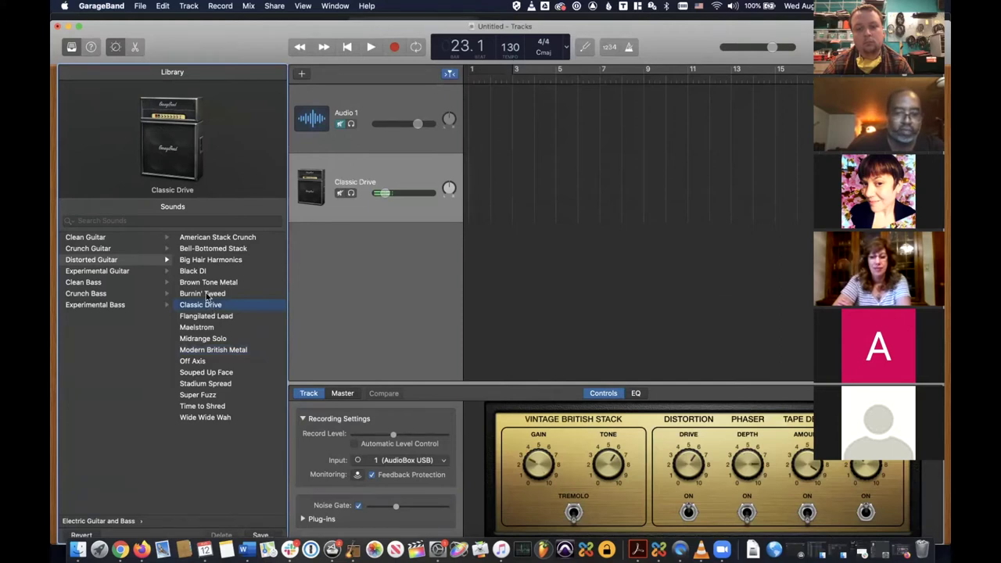
{"action": "left_click", "coordinate": [207, 294]}
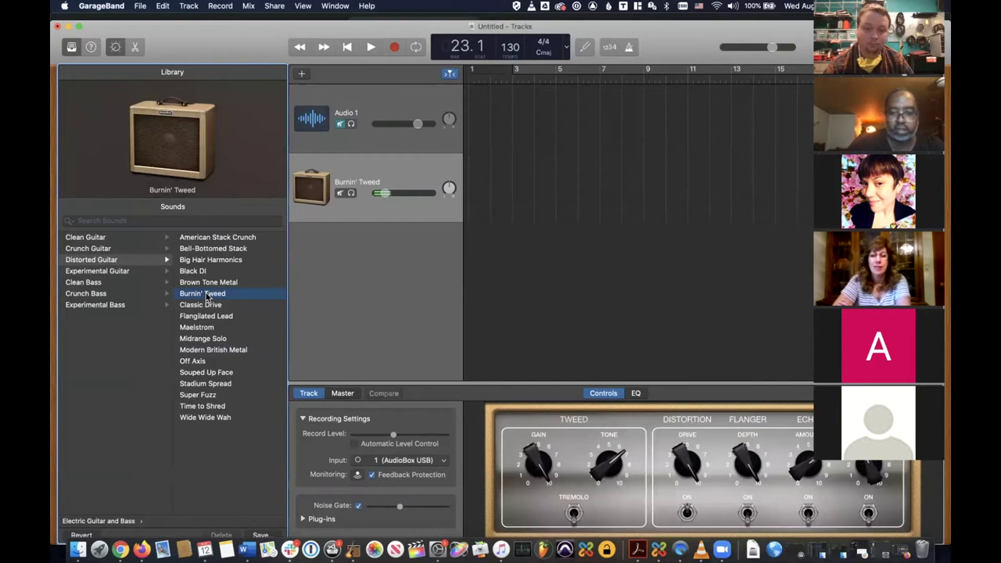
- Apply the Crunch Guitar patch Amp Switcher to the guitar track, and step forward through the patches to Cheap Studio Time
{"action": "left_click", "coordinate": [95, 238]}
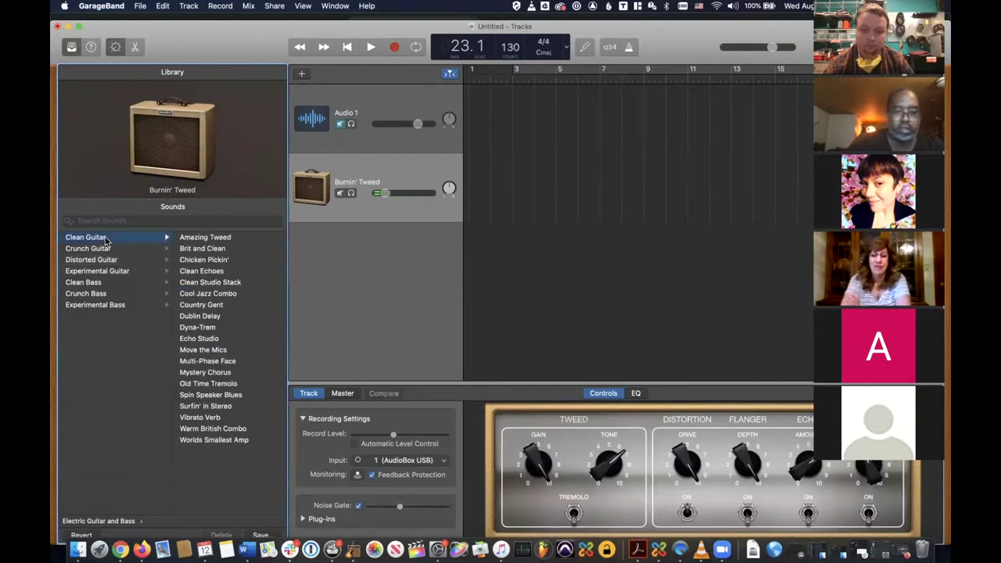
{"action": "left_click", "coordinate": [100, 249]}
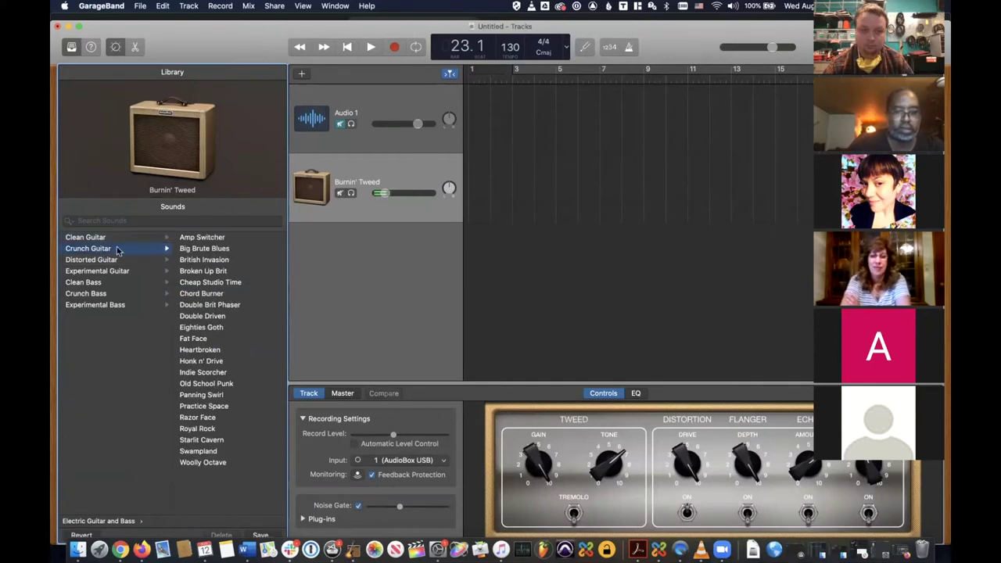
{"action": "left_click", "coordinate": [205, 236]}
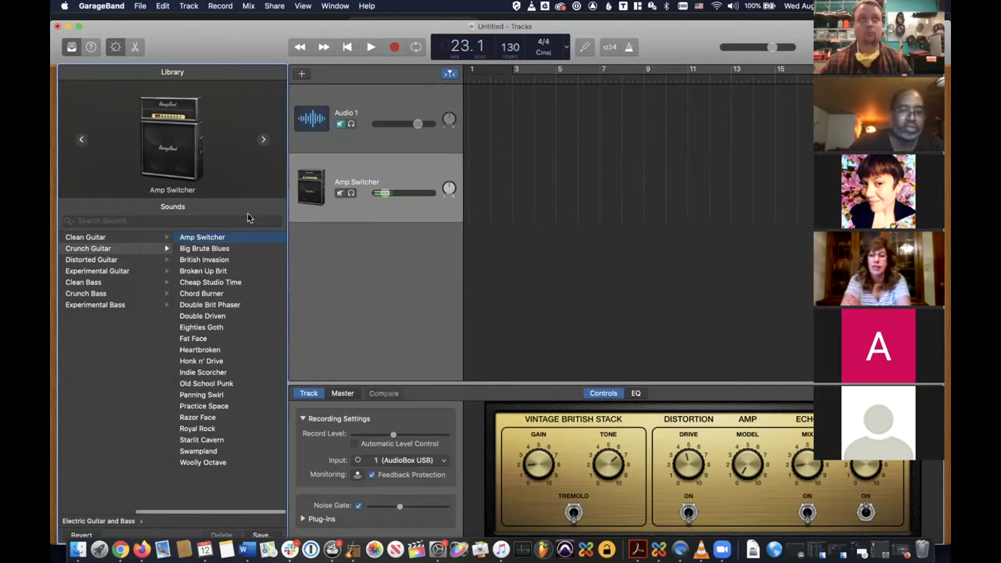
{"action": "left_click", "coordinate": [263, 140]}
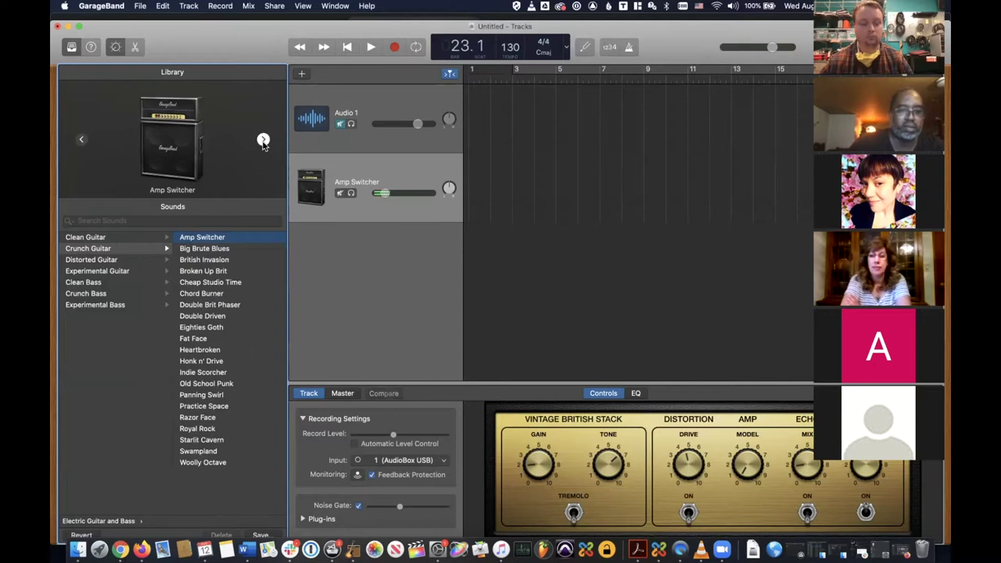
{"action": "left_click", "coordinate": [262, 140]}
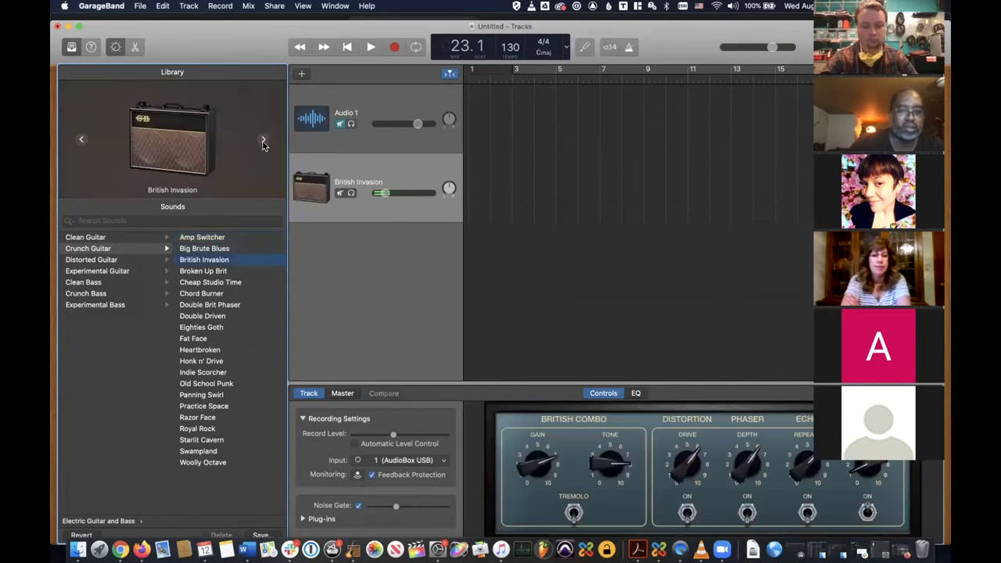
{"action": "left_click", "coordinate": [262, 140]}
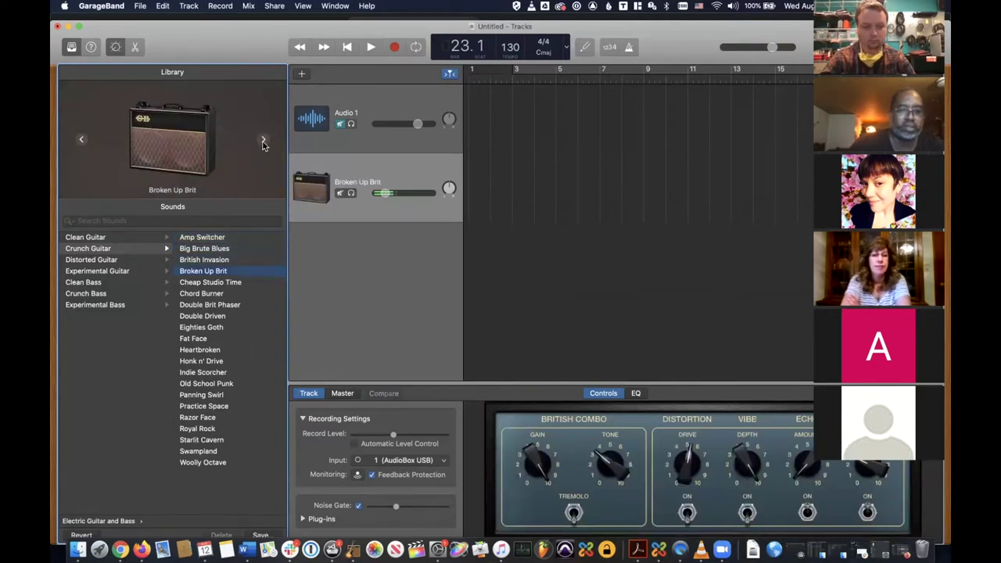
{"action": "left_click", "coordinate": [262, 141]}
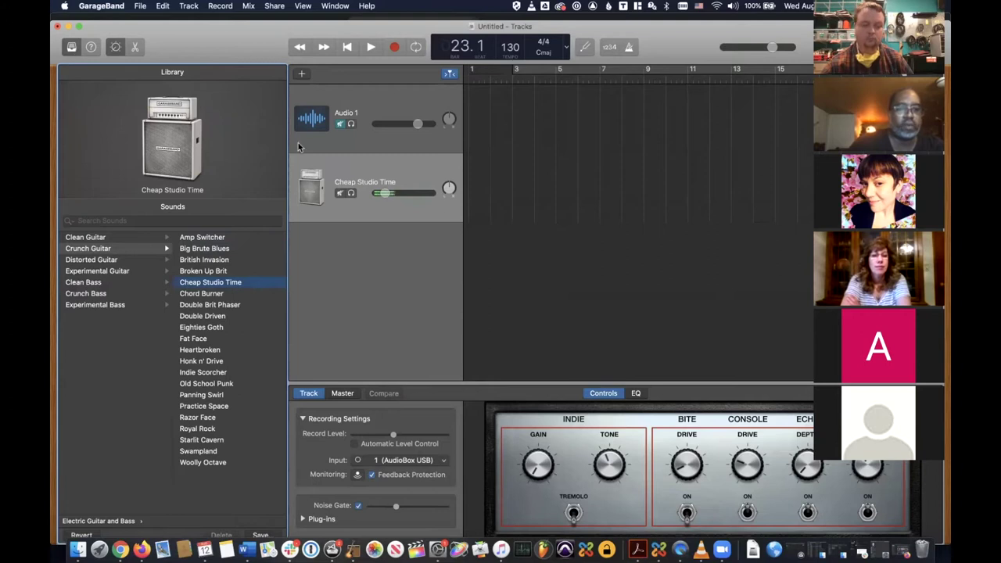
- Browse the Library sounds for the Audio 1 track: Voice, Acoustic Guitar, Electric Guitar and Bass, and User Patches
{"action": "left_click", "coordinate": [367, 108]}
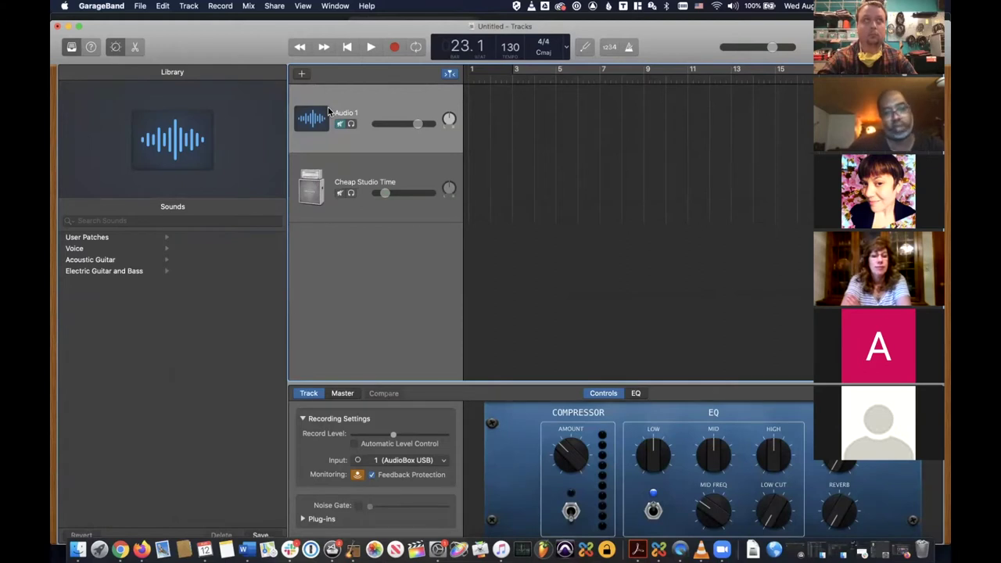
{"action": "left_click", "coordinate": [87, 249]}
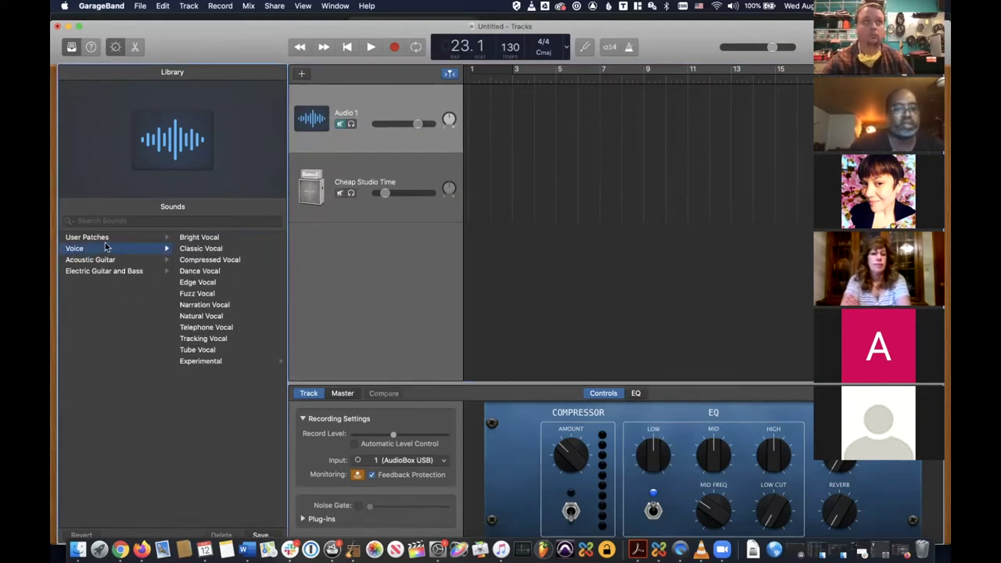
{"action": "left_click", "coordinate": [101, 261]}
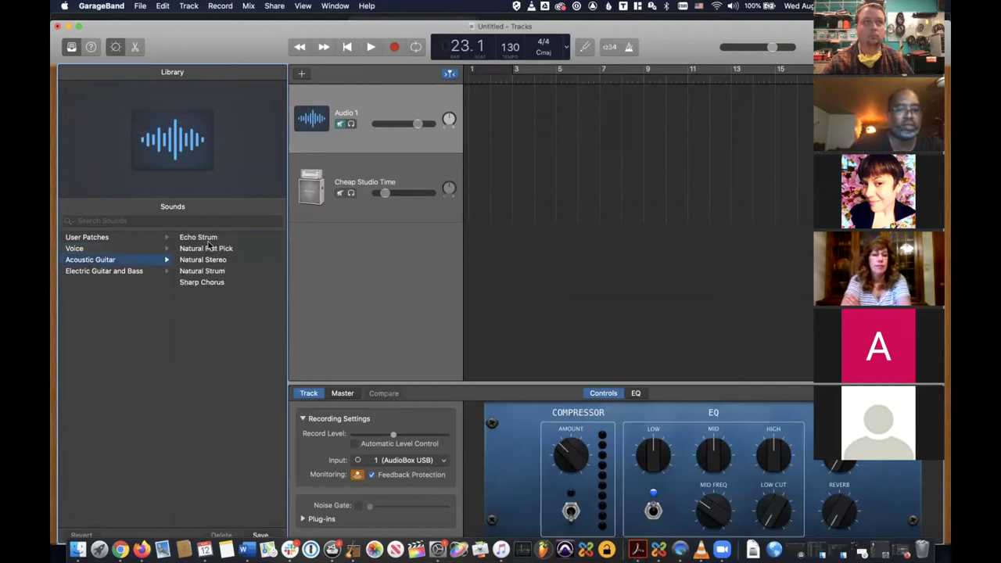
{"action": "left_click", "coordinate": [136, 272]}
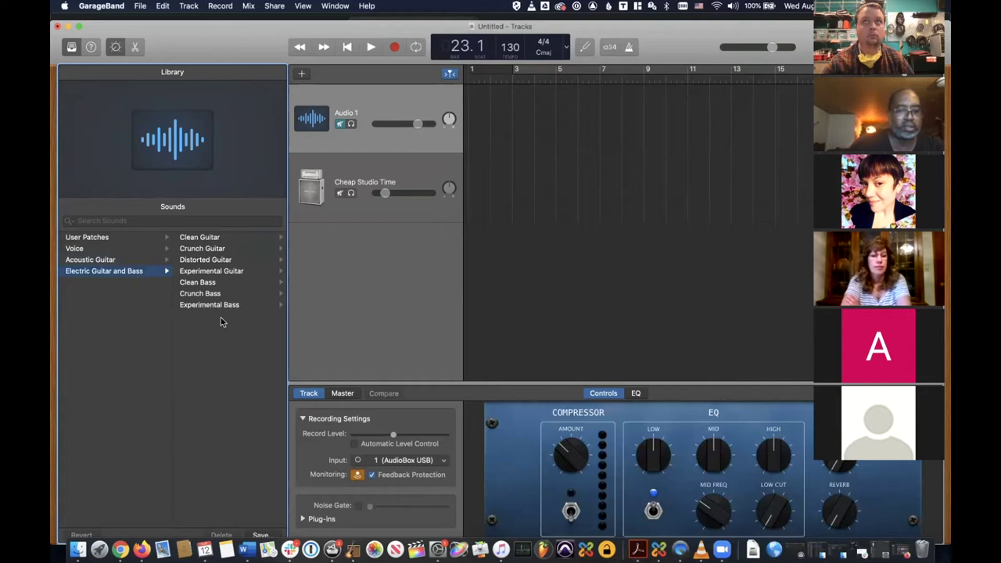
{"action": "left_click", "coordinate": [105, 239]}
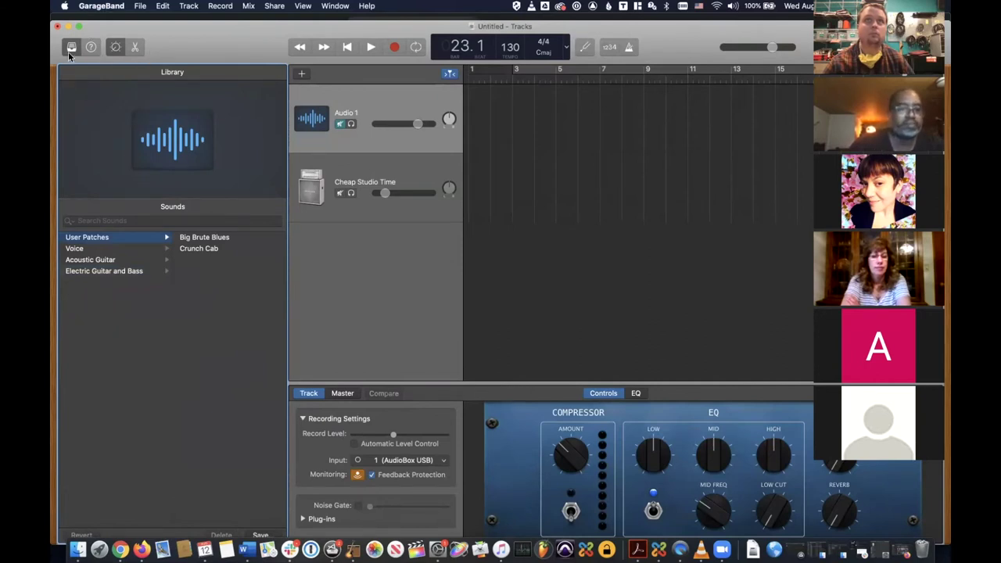
- Hide the Smart Controls and the Library, and delete the Cheap Studio Time guitar track
{"action": "left_click", "coordinate": [115, 48]}
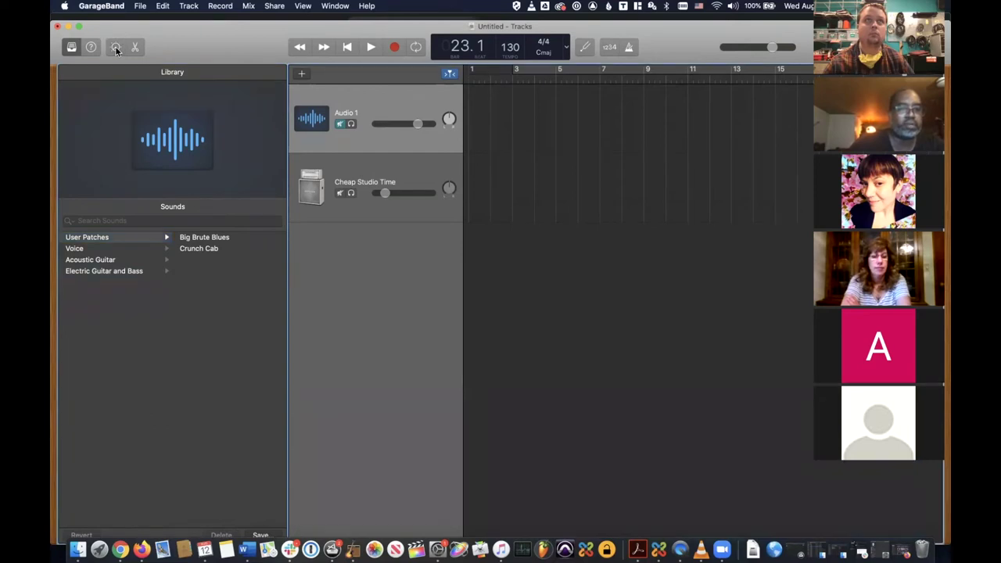
{"action": "left_click", "coordinate": [69, 48]}
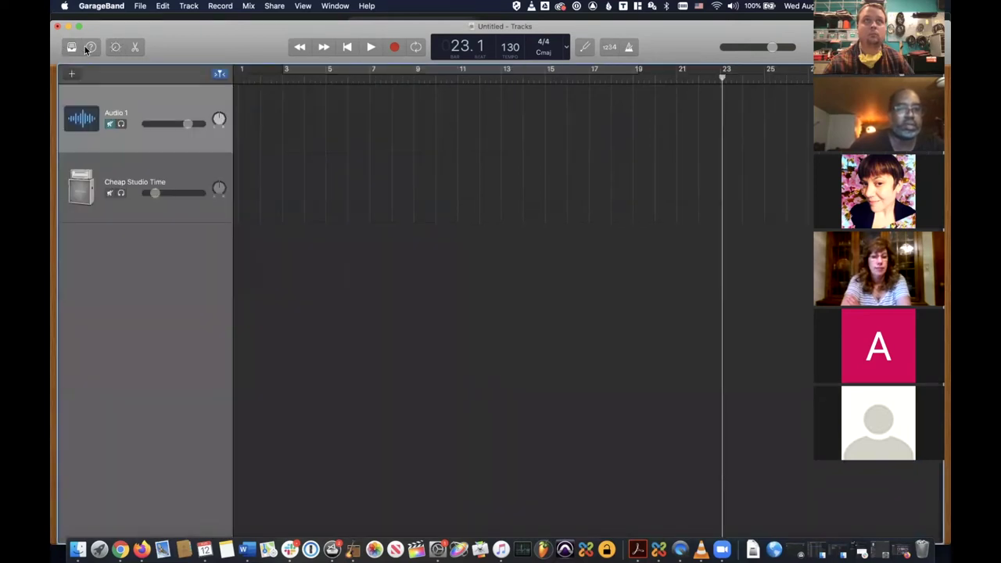
{"action": "left_click", "coordinate": [104, 168]}
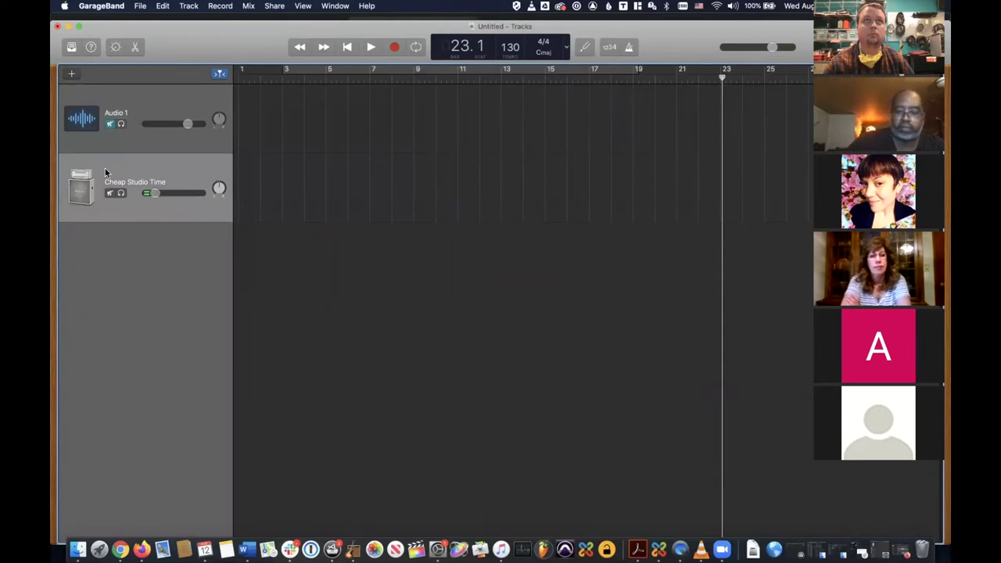
{"action": "key", "text": "super+BackSpace"}
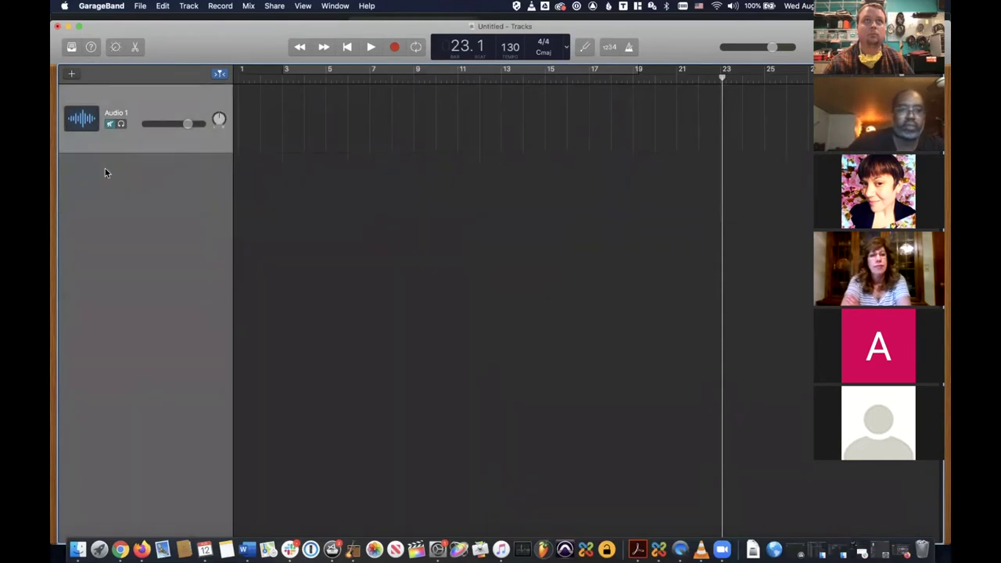
- Turn on Quick Help and examine its descriptions of the track header, Add Track button, transport controls, LCD displays and the main working areas
{"action": "left_click", "coordinate": [89, 48]}
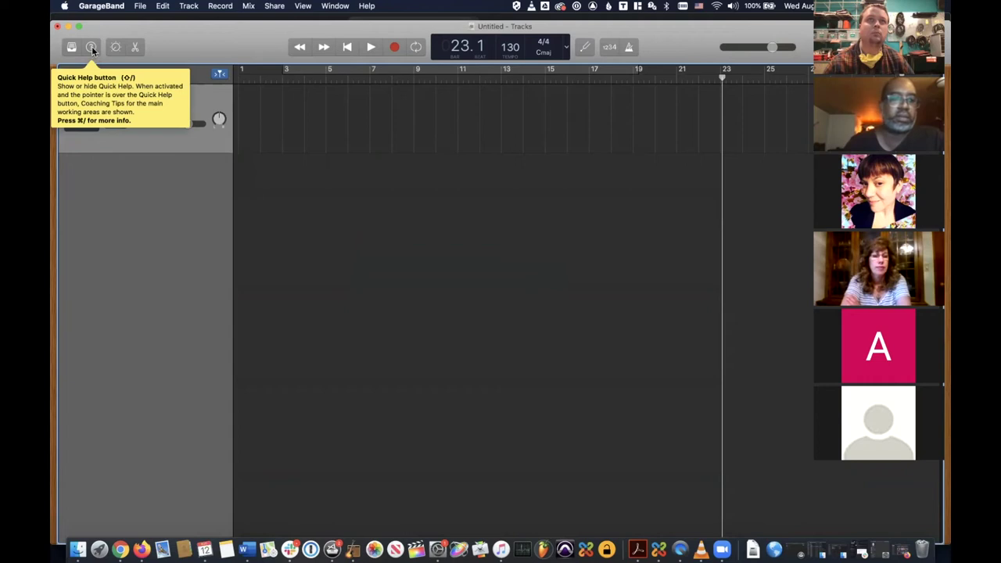
{"action": "left_click", "coordinate": [92, 48]}
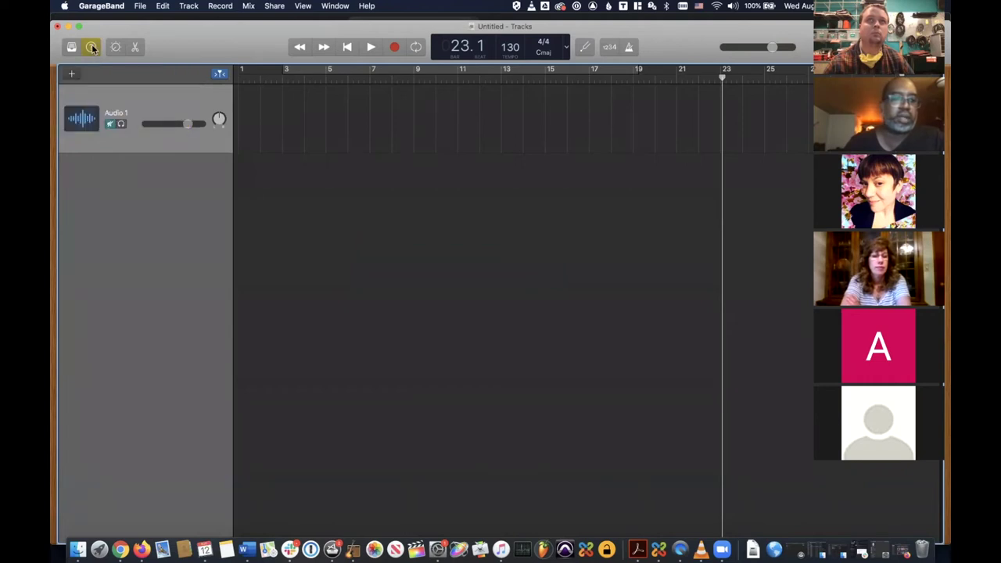
{"action": "mouse_move", "coordinate": [122, 140]}
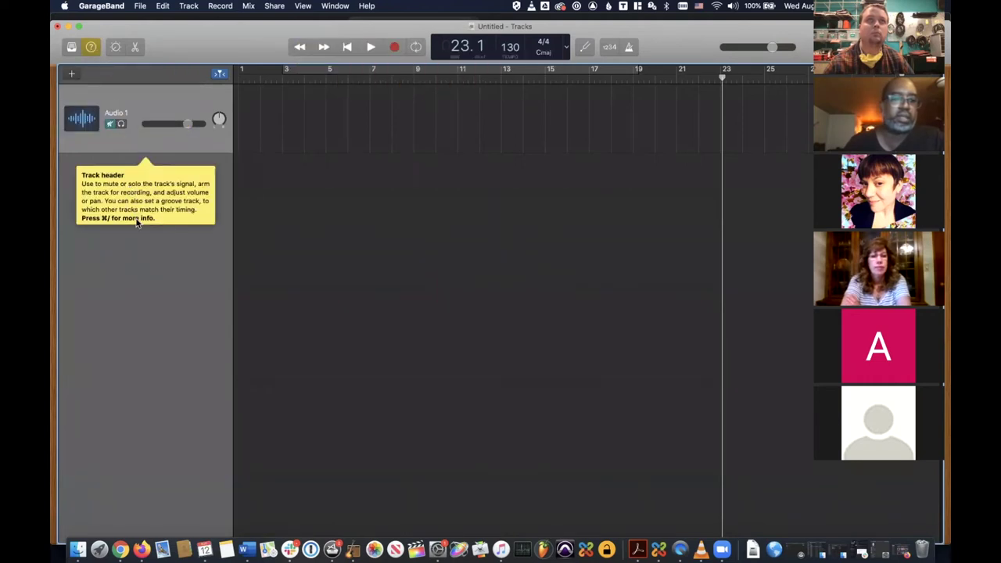
{"action": "mouse_move", "coordinate": [72, 78]}
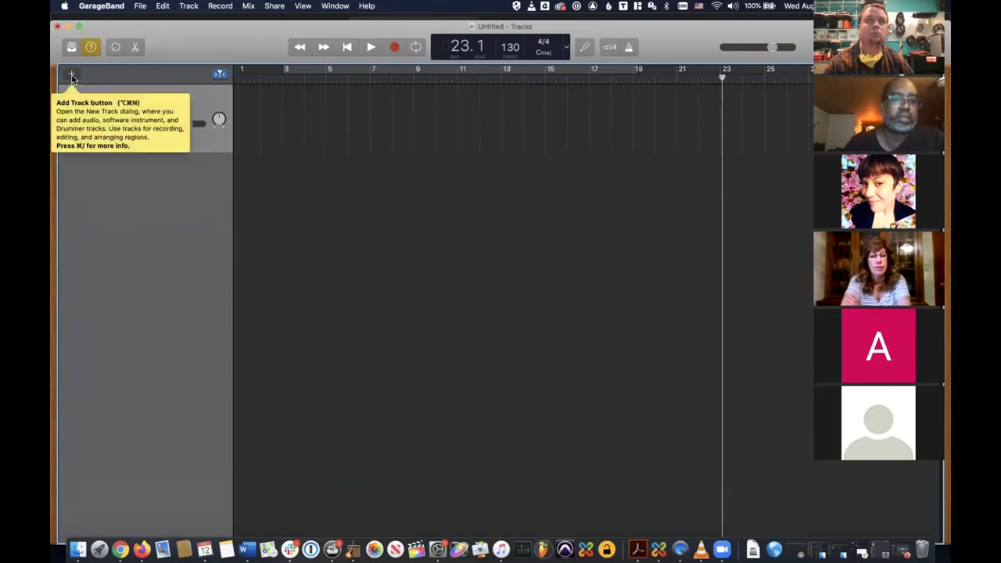
{"action": "mouse_move", "coordinate": [221, 74]}
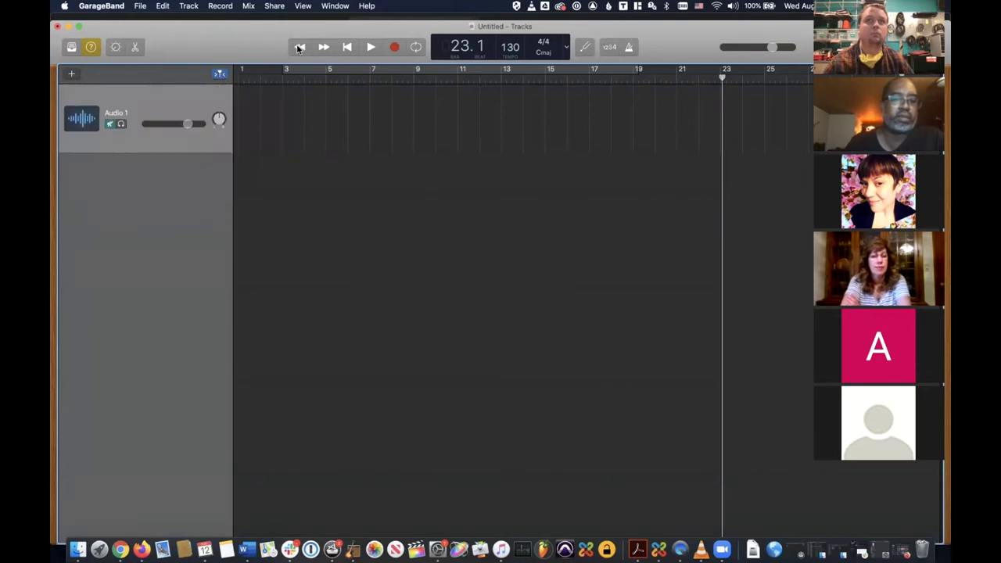
{"action": "mouse_move", "coordinate": [299, 48]}
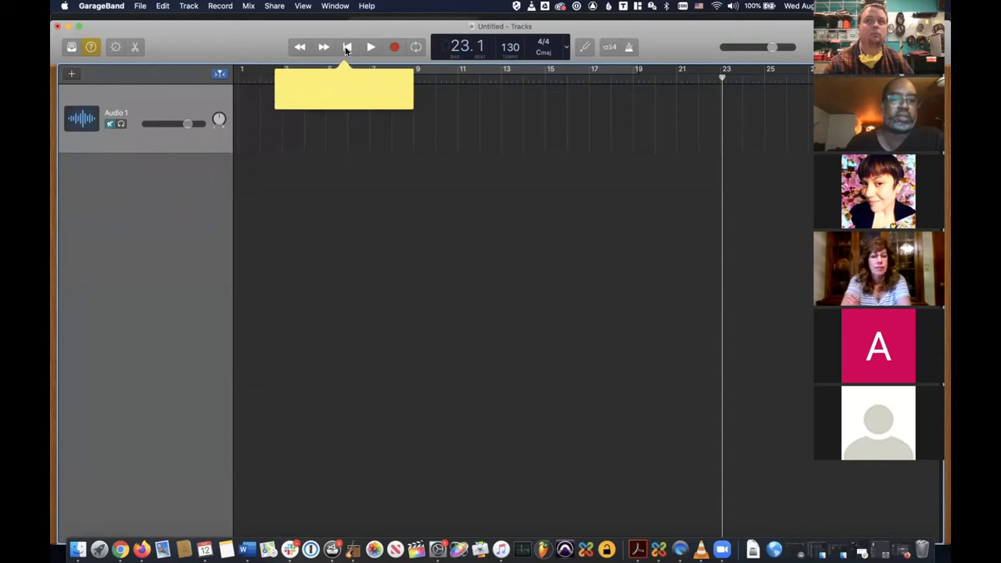
{"action": "mouse_move", "coordinate": [370, 48]}
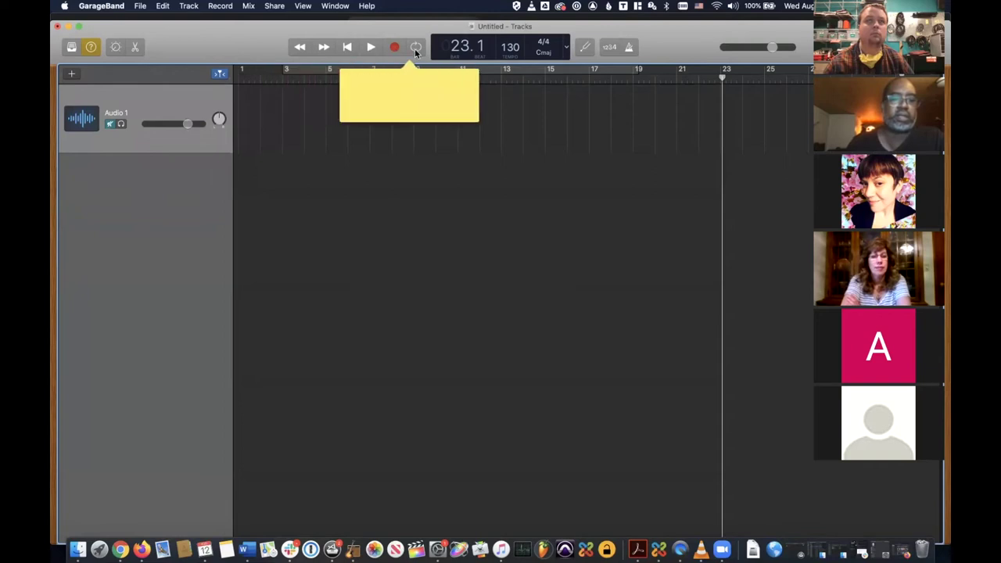
{"action": "mouse_move", "coordinate": [456, 53]}
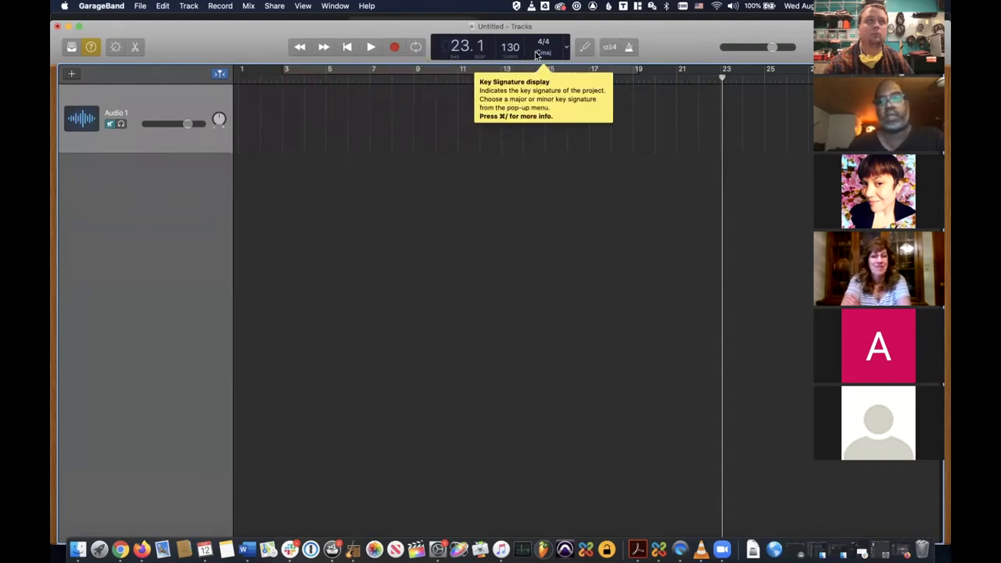
{"action": "mouse_move", "coordinate": [585, 48]}
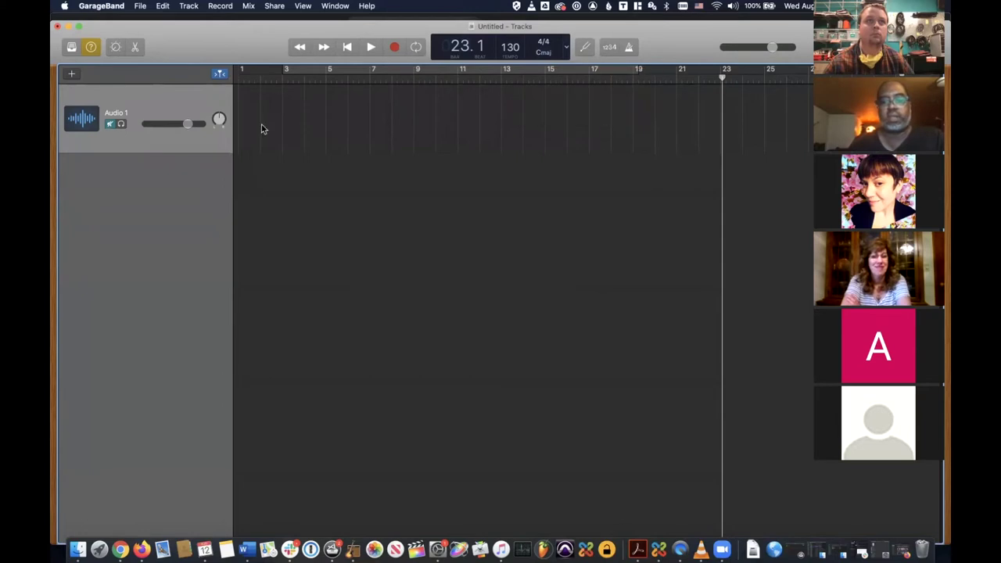
{"action": "mouse_move", "coordinate": [257, 74]}
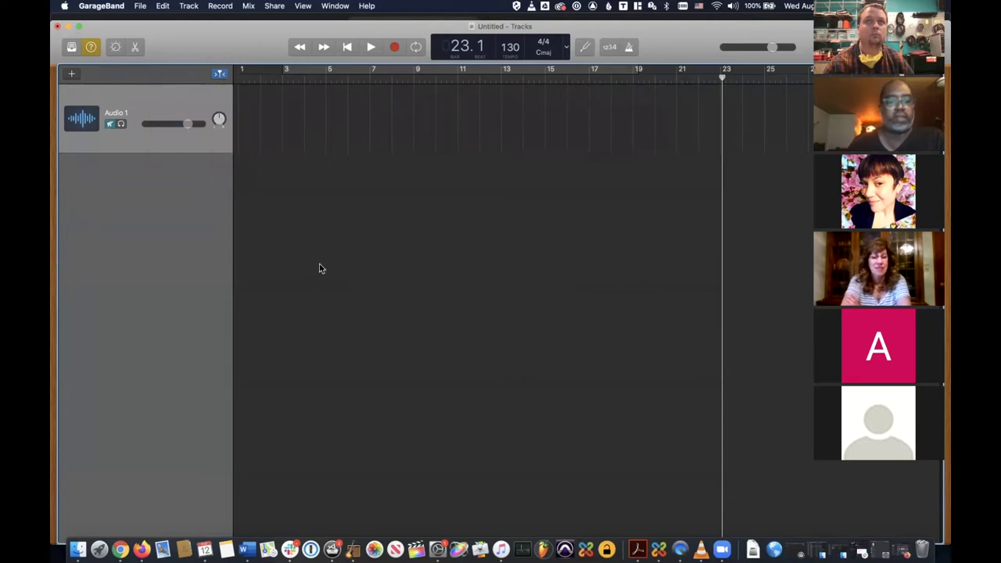
{"action": "mouse_move", "coordinate": [774, 48]}
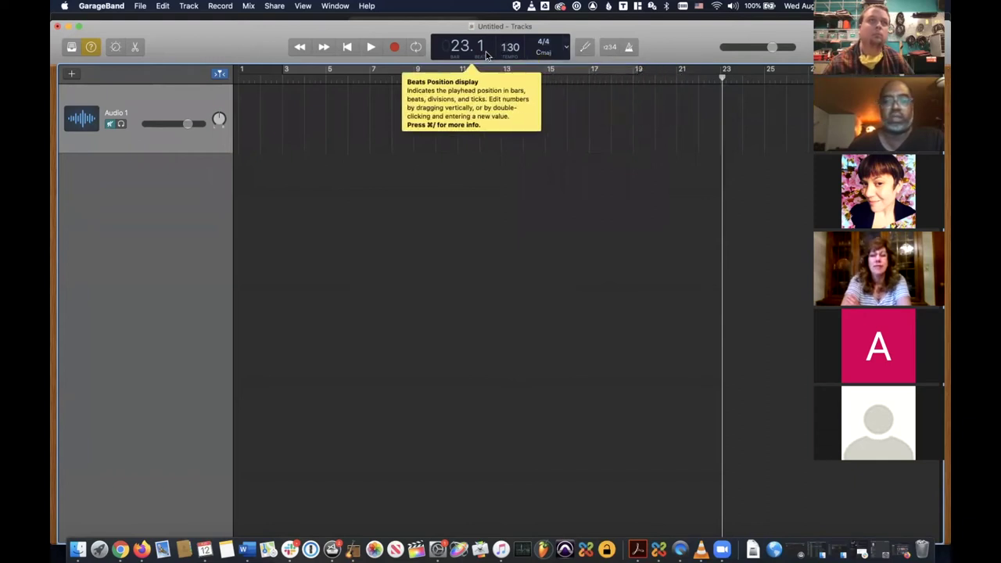
{"action": "mouse_move", "coordinate": [92, 50]}
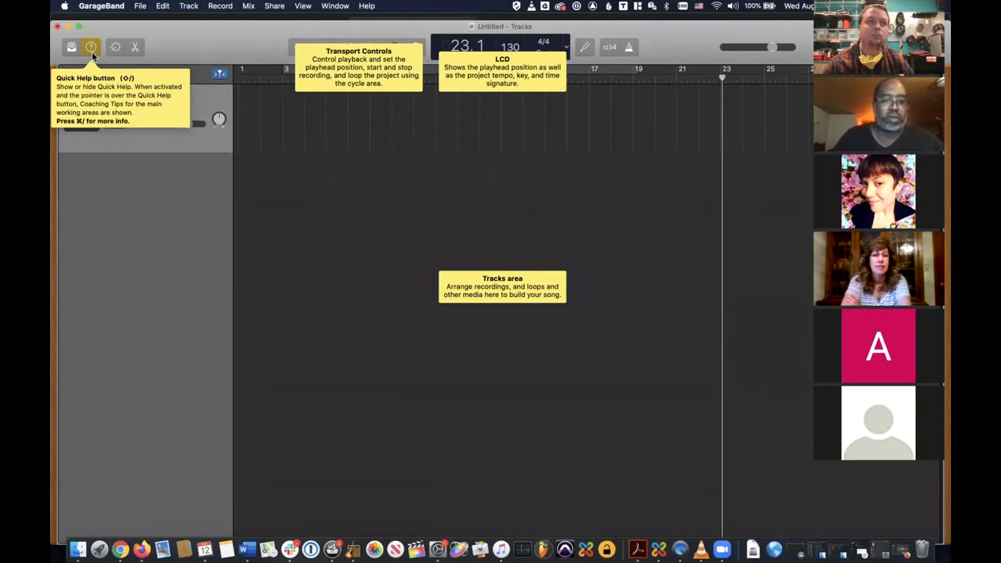
- Open the detailed GarageBand Help page about Quick Help, close it, and turn Quick Help off
{"action": "key", "text": "super+slash"}
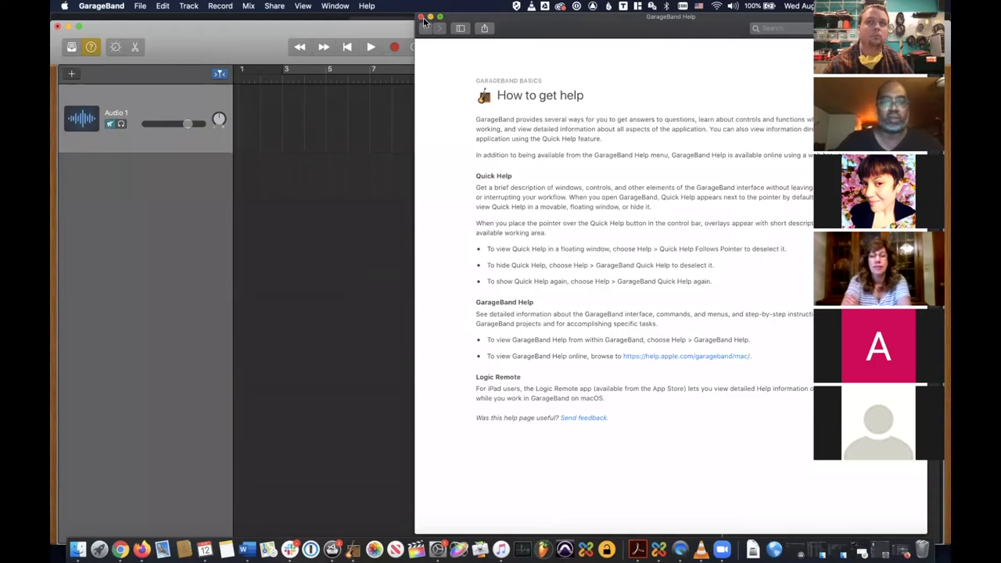
{"action": "left_click", "coordinate": [419, 17]}
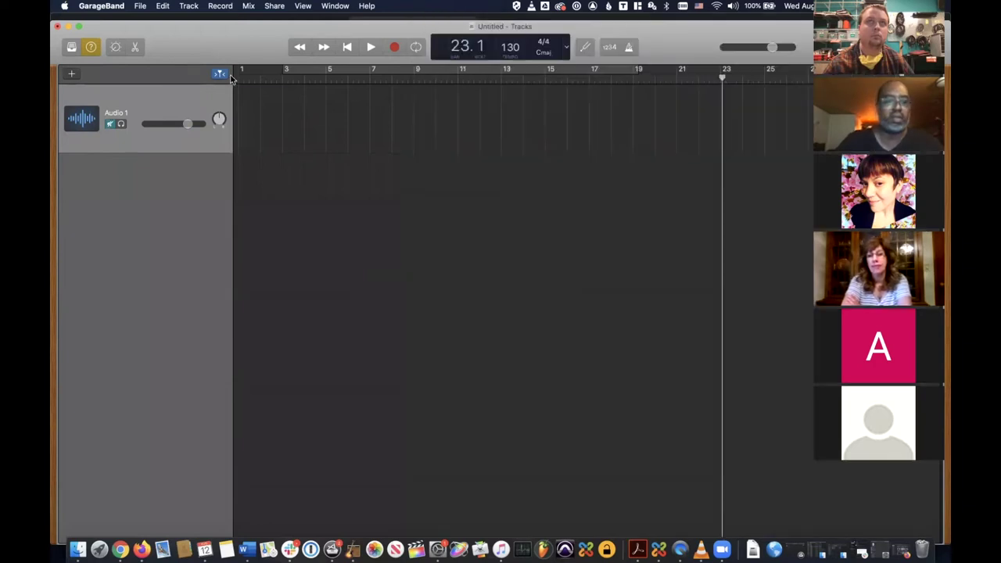
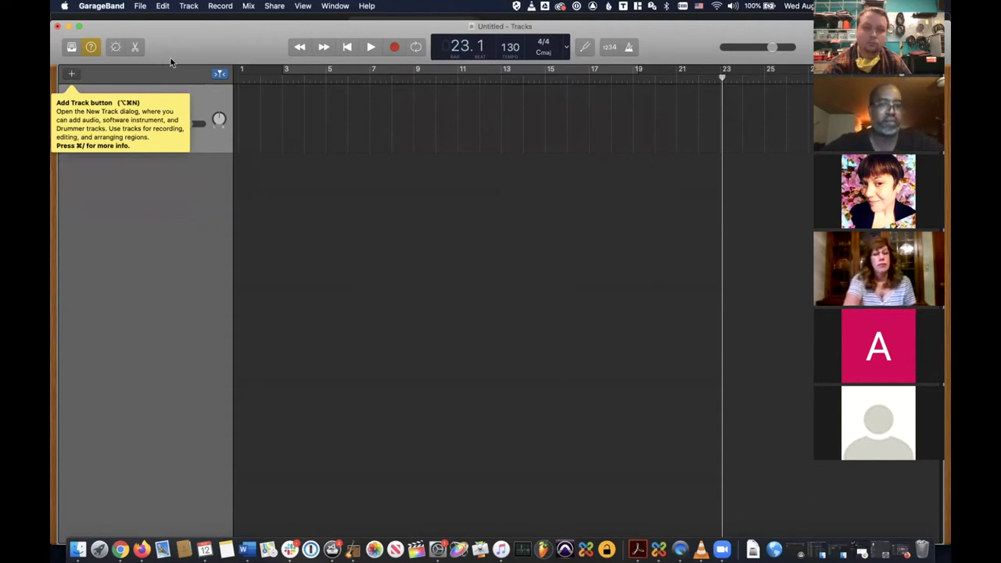
{"action": "left_click", "coordinate": [92, 47]}
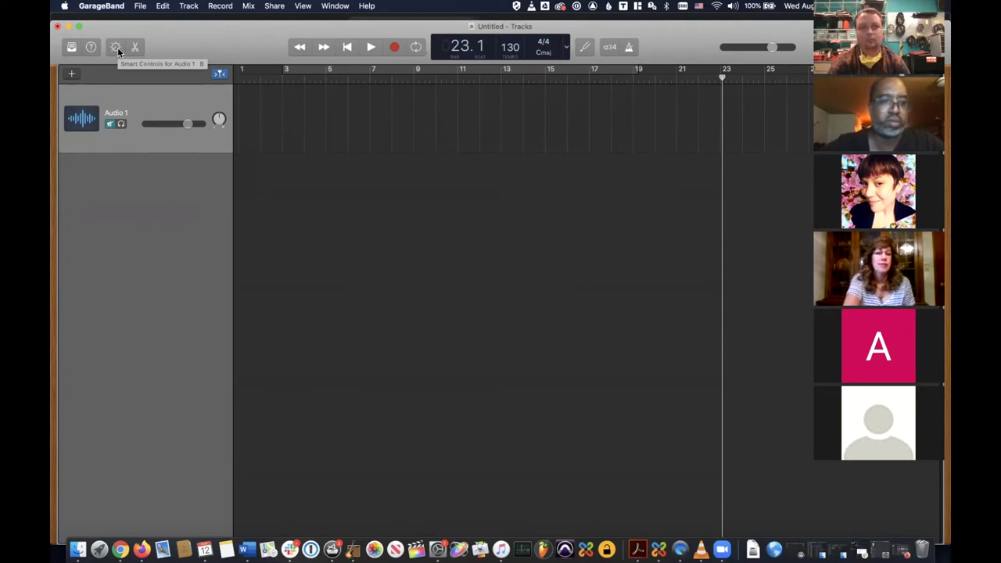
- Show the Smart Controls and create a guitar or bass audio track with virtual amps and pedal effects
{"action": "left_click", "coordinate": [116, 48]}
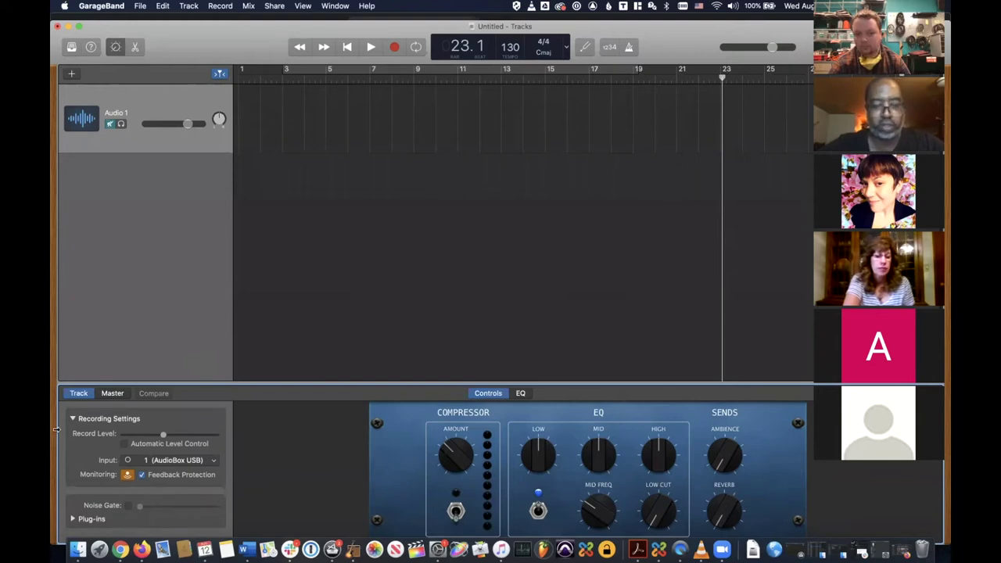
{"action": "left_click", "coordinate": [70, 74]}
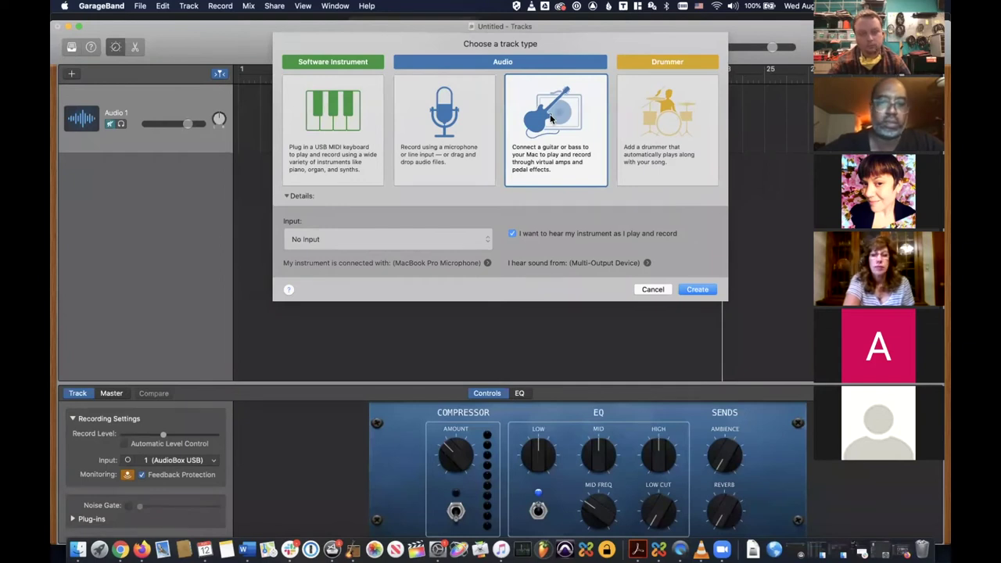
{"action": "double_click", "coordinate": [550, 118]}
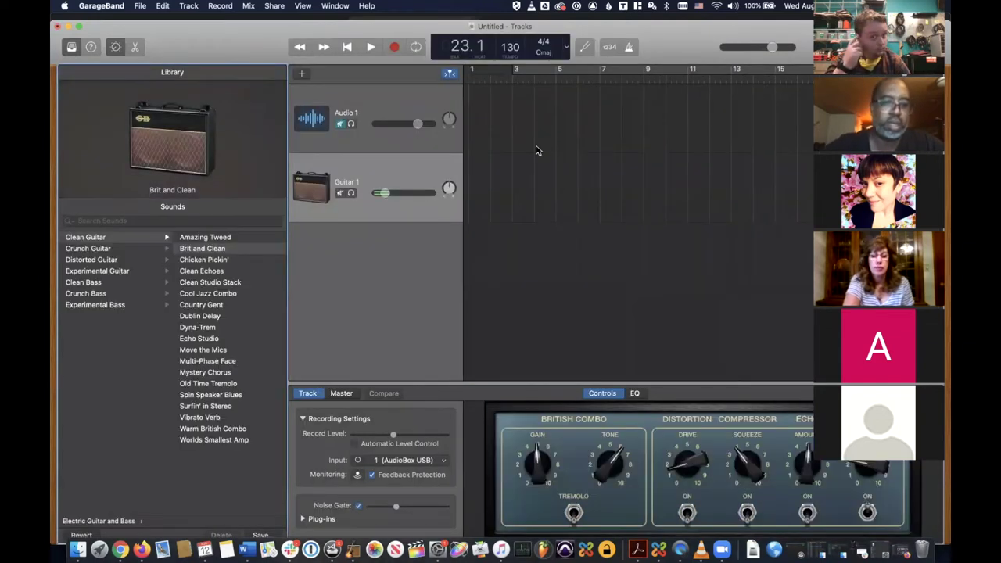
- Examine the Audio 1 track's input settings, plug-ins, and echo and reverb sends, and compare them with the Master output controls
{"action": "left_click", "coordinate": [337, 142]}
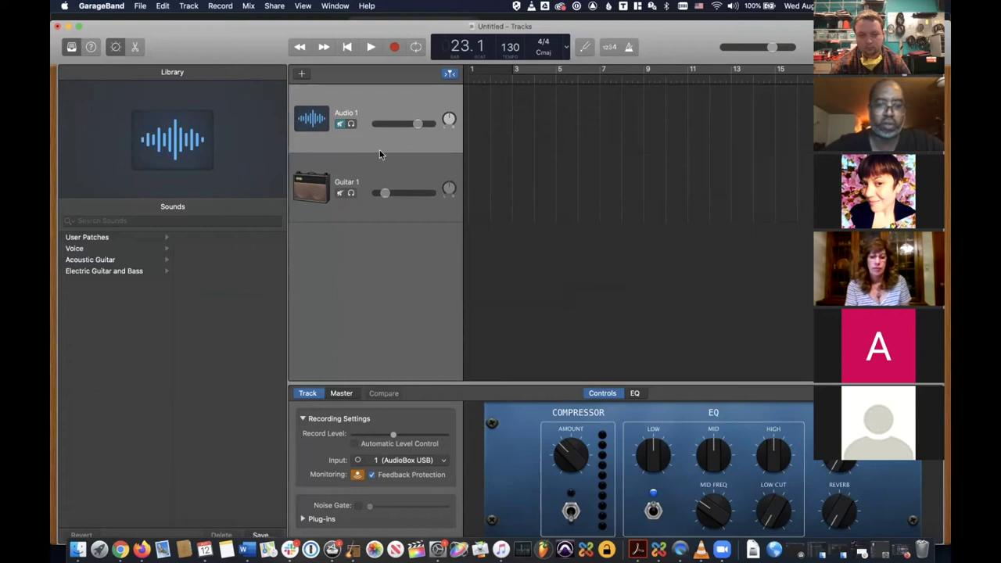
{"action": "left_click", "coordinate": [444, 466]}
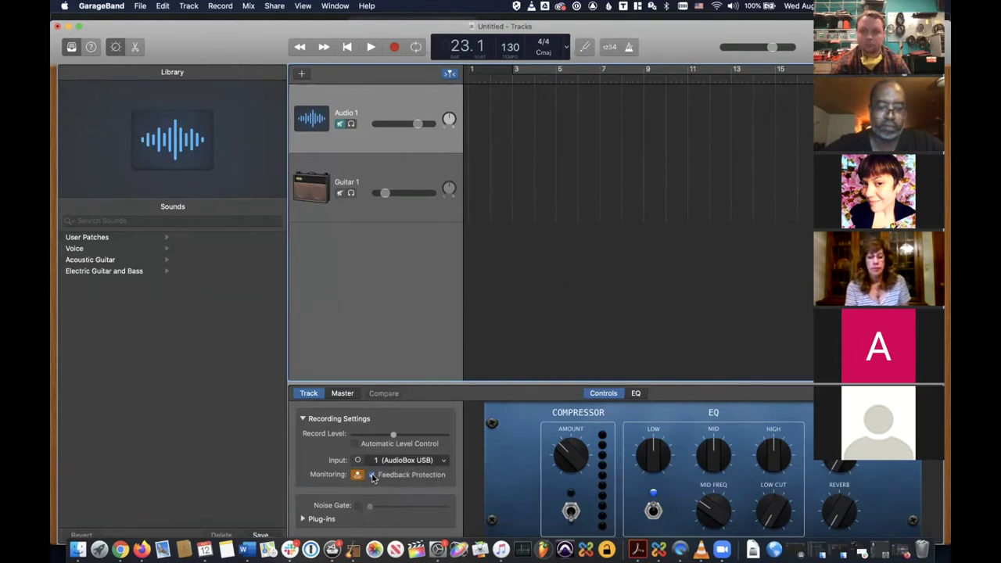
{"action": "left_click", "coordinate": [303, 517]}
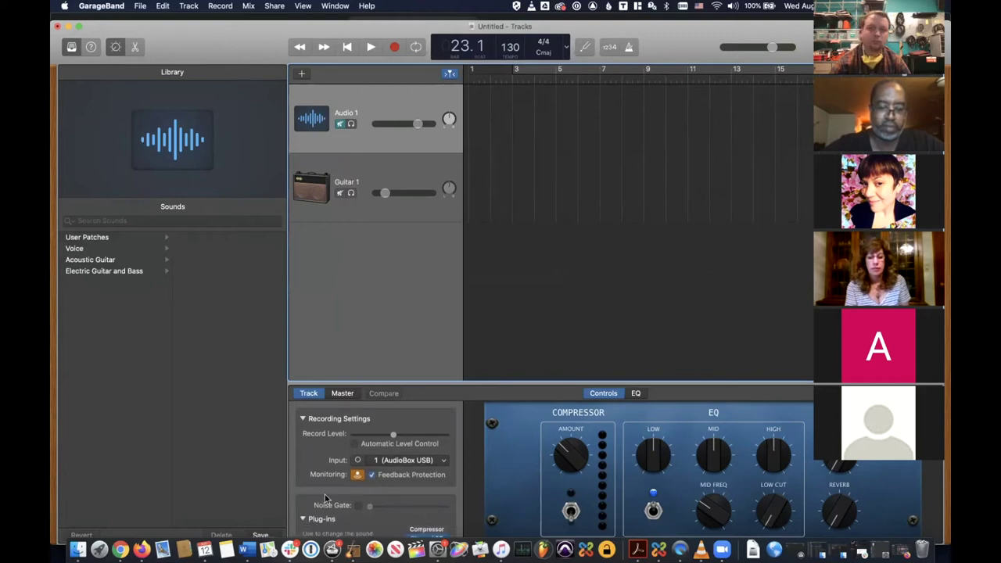
{"action": "scroll", "coordinate": [344, 501], "scroll_direction": "down", "scroll_amount": 4}
{"action": "scroll", "coordinate": [364, 498], "scroll_direction": "down", "scroll_amount": 1}
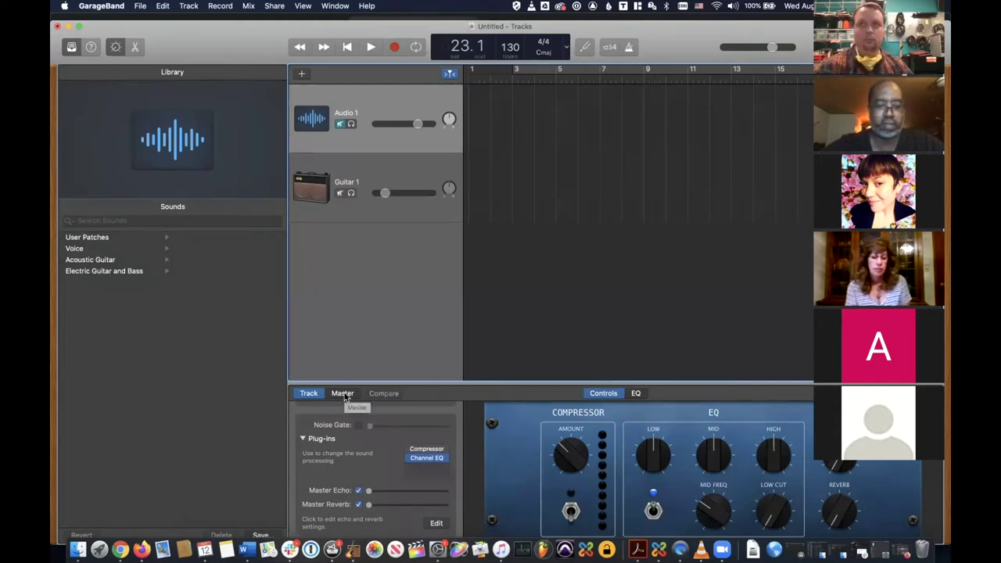
{"action": "left_click", "coordinate": [344, 393]}
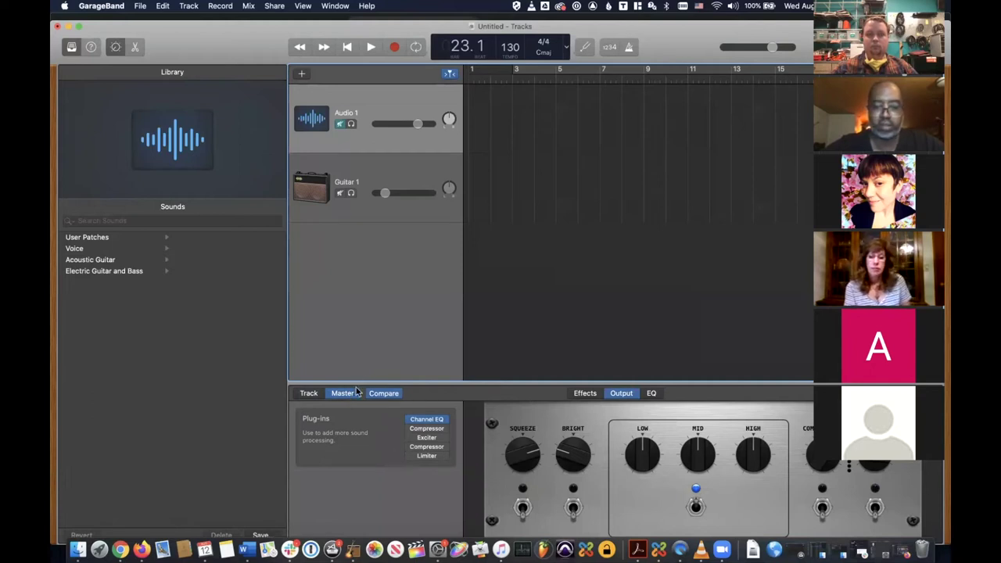
{"action": "left_click", "coordinate": [310, 394]}
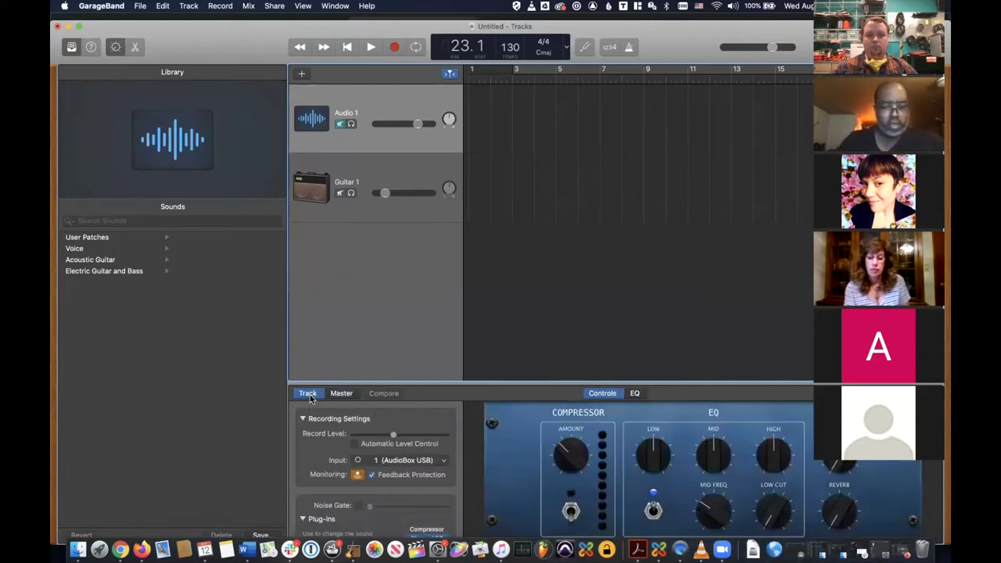
- Select the guitar track and try the clean guitar amp sounds from Chicken Pickin' through Country Gent, ending on Dyna-Trem
{"action": "left_click", "coordinate": [334, 167]}
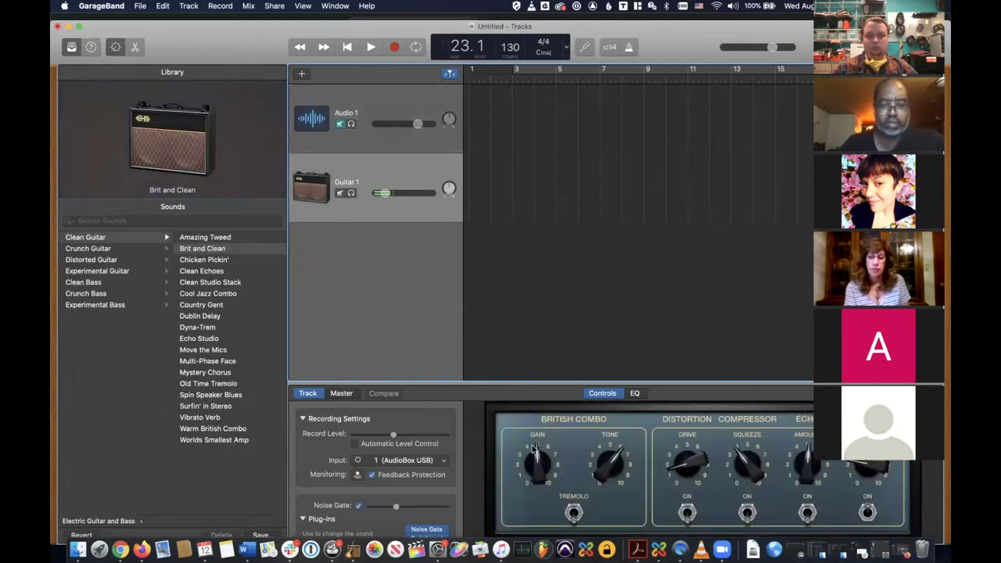
{"action": "left_click", "coordinate": [201, 261]}
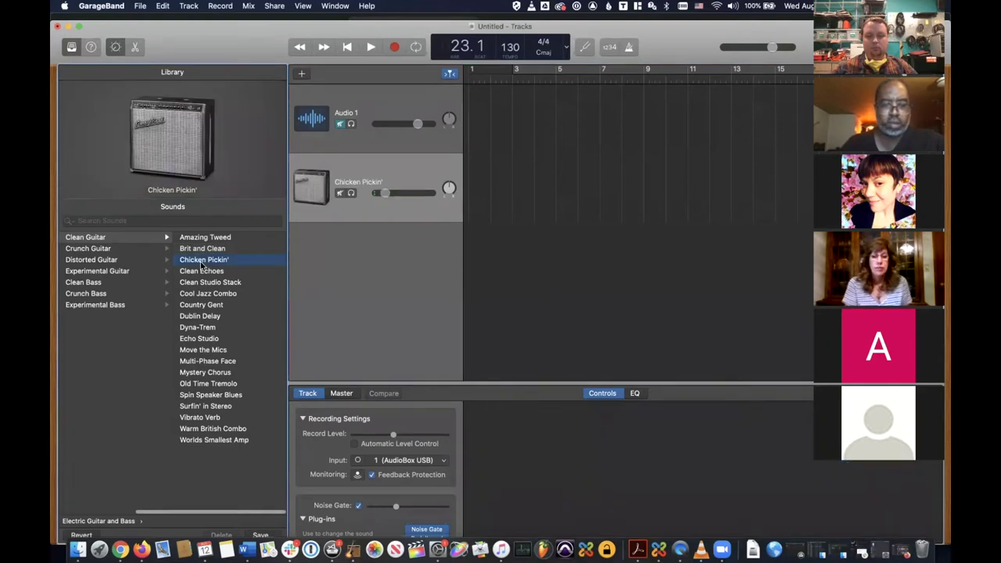
{"action": "left_click", "coordinate": [201, 271]}
{"action": "left_click", "coordinate": [203, 287]}
{"action": "left_click", "coordinate": [205, 293]}
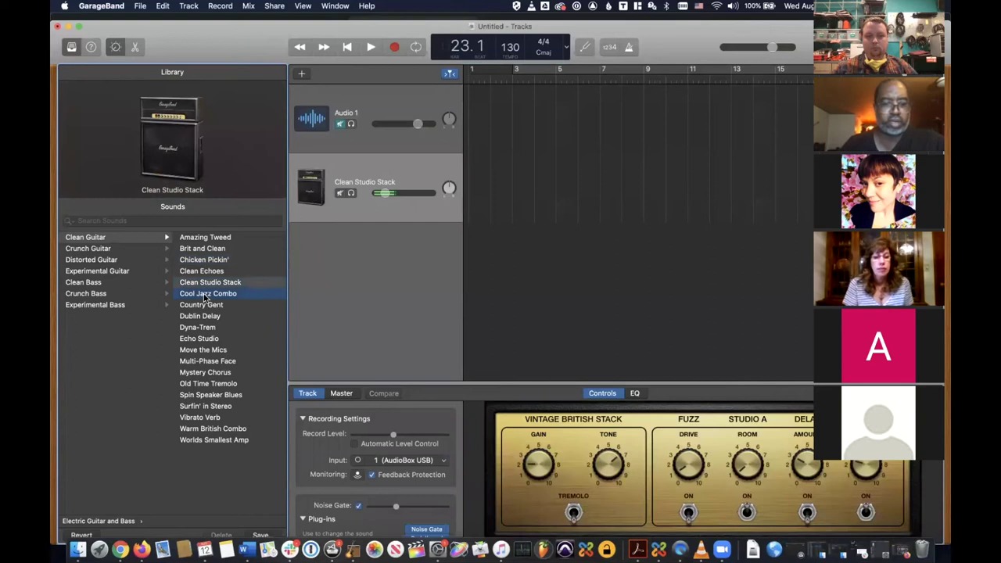
{"action": "left_click", "coordinate": [202, 305]}
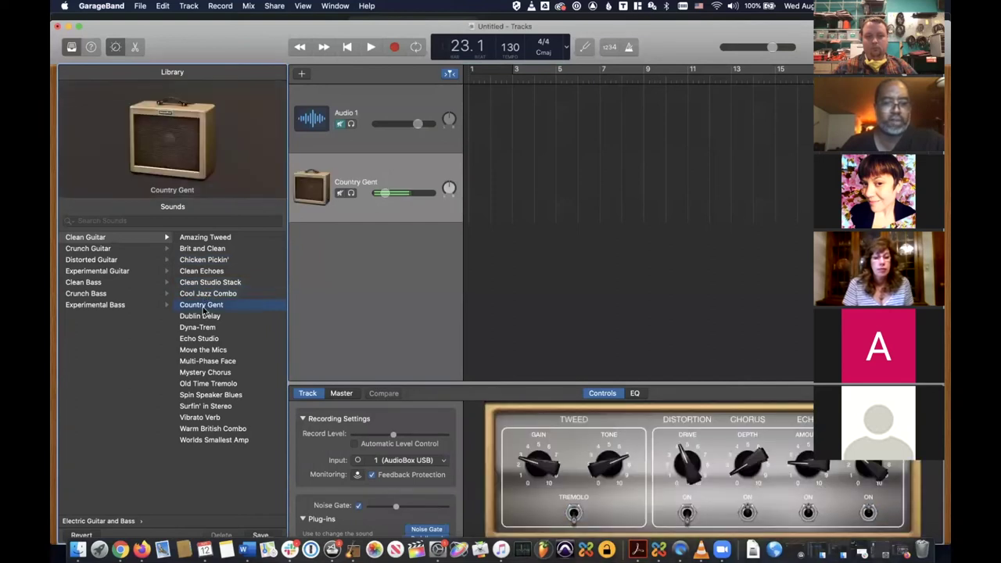
{"action": "left_click", "coordinate": [203, 327]}
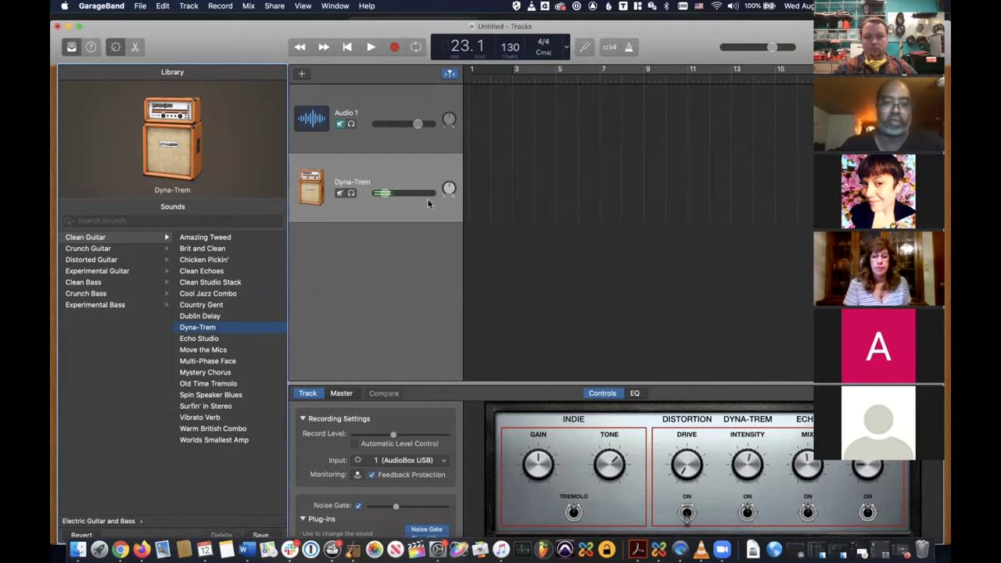
- Create a software instrument track and browse its Electronic Drum Kit and Orchestral sound categories
{"action": "left_click", "coordinate": [302, 81]}
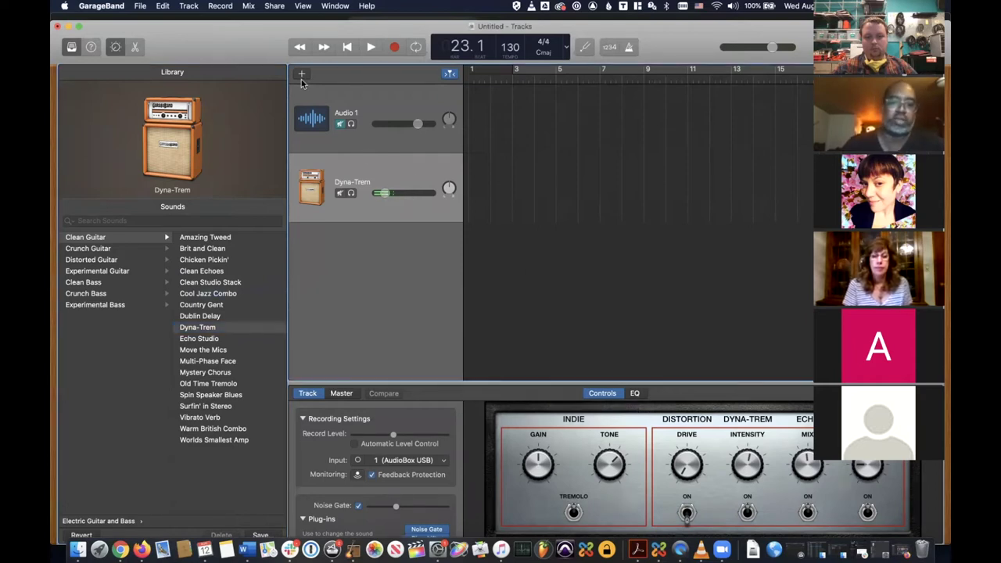
{"action": "left_click", "coordinate": [312, 93]}
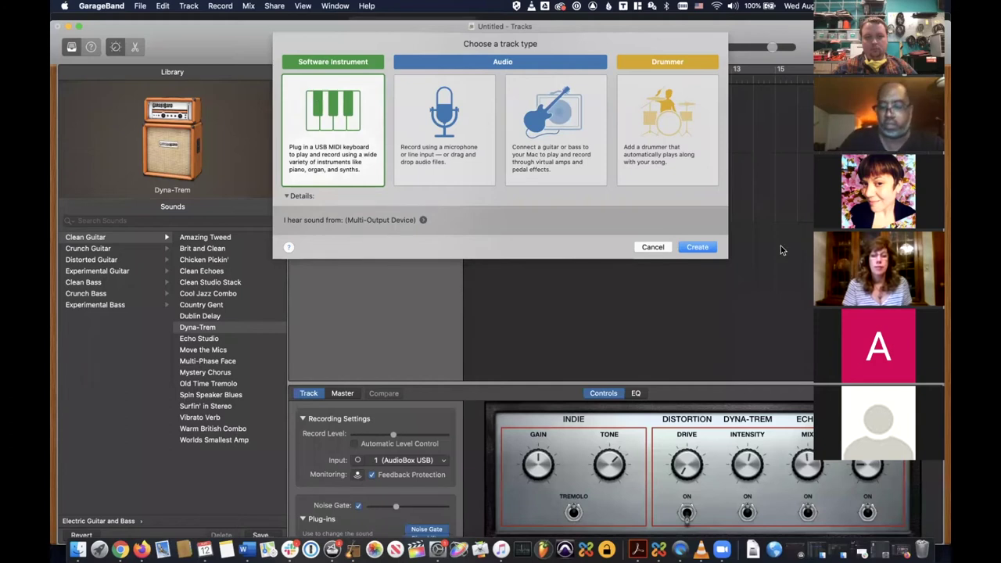
{"action": "key", "text": "Return"}
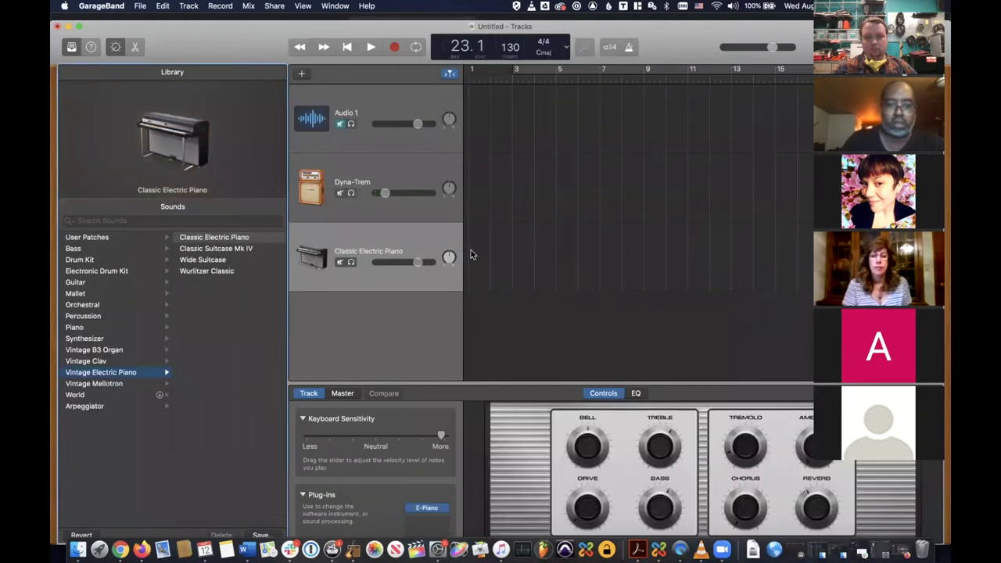
{"action": "left_click", "coordinate": [374, 225]}
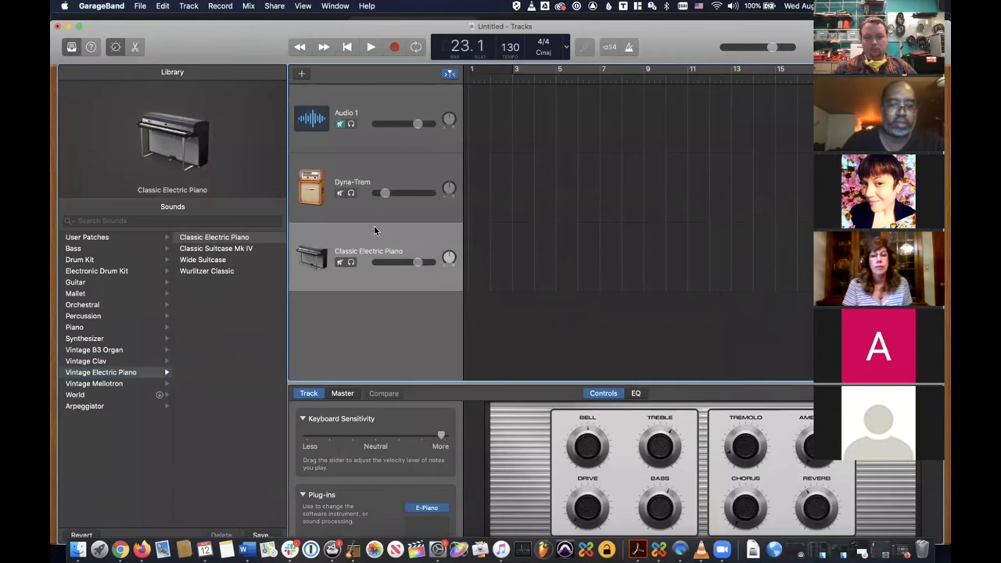
{"action": "left_click", "coordinate": [82, 272]}
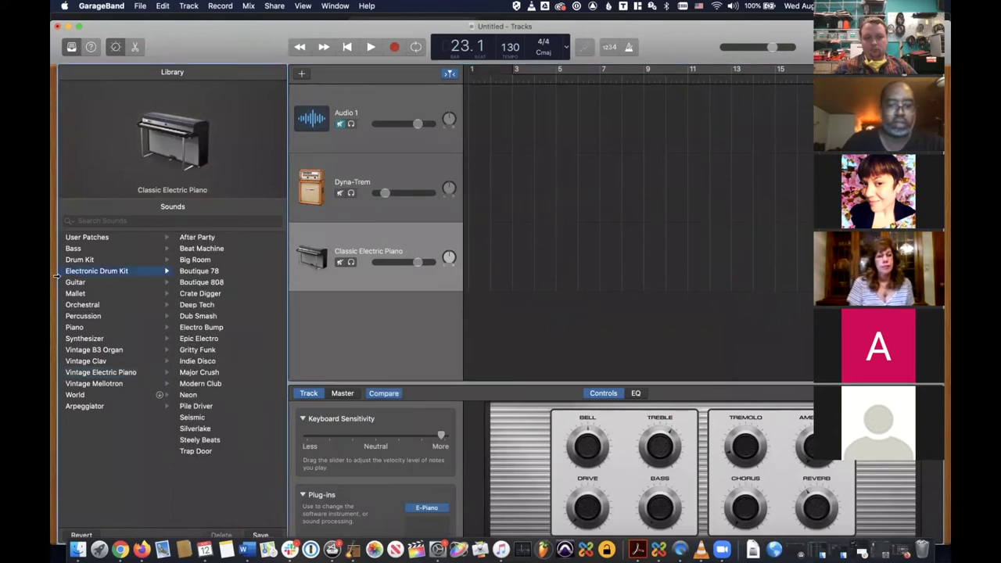
{"action": "left_click", "coordinate": [81, 304]}
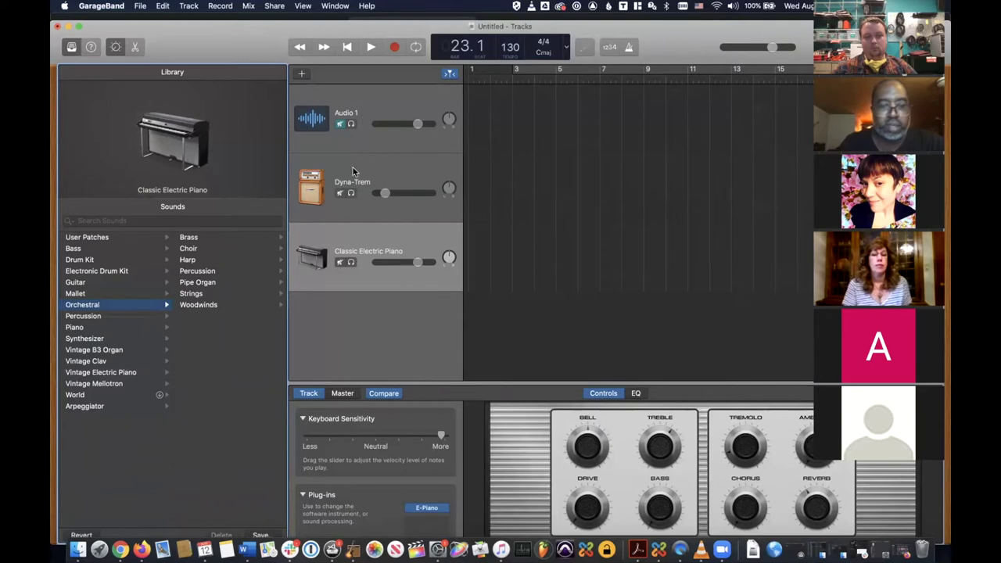
- Show the Dyna-Trem track's EQ, open its Pedalboard plug-in, and examine the pedals and power control
{"action": "left_click", "coordinate": [353, 170]}
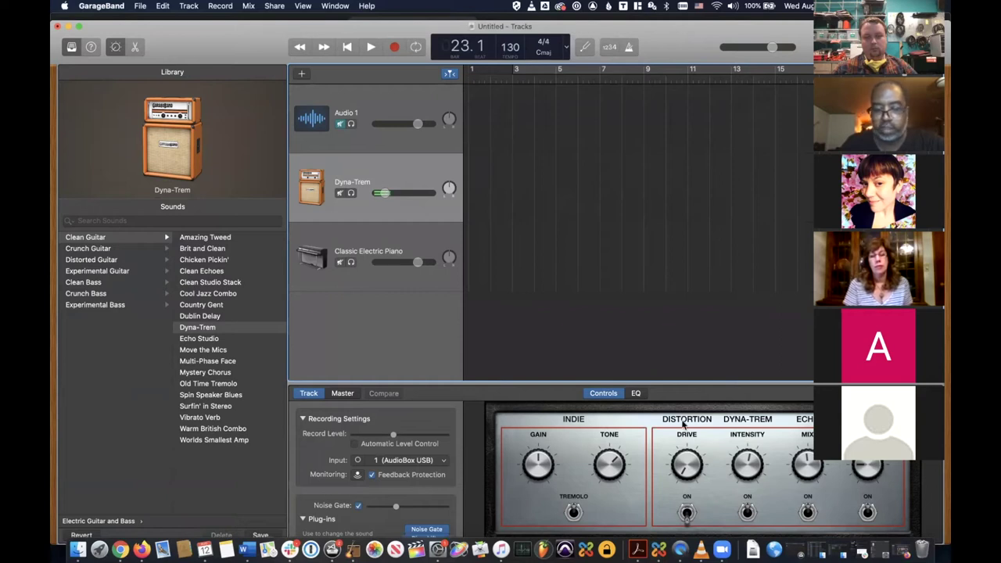
{"action": "left_click", "coordinate": [635, 393]}
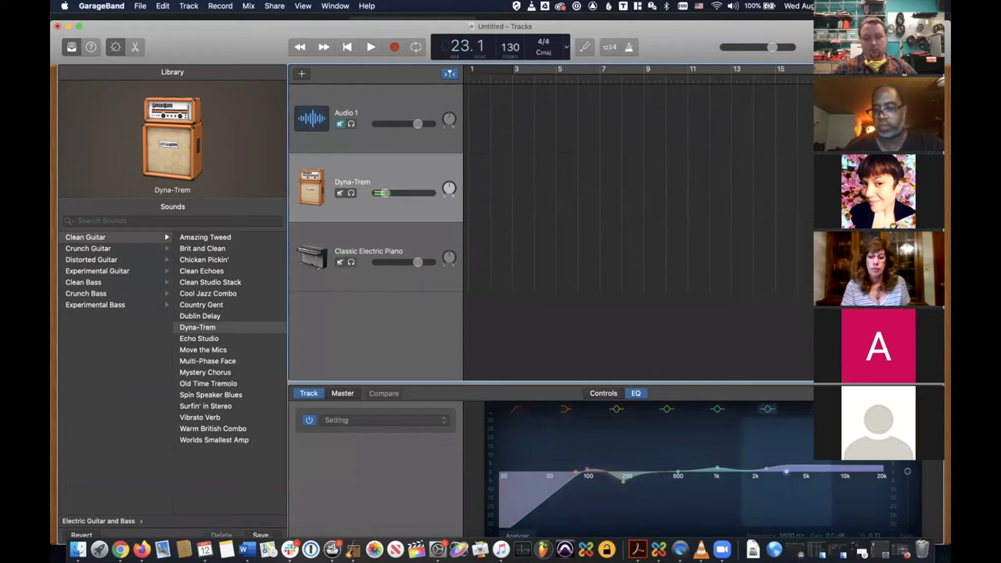
{"action": "key", "text": "super+u"}
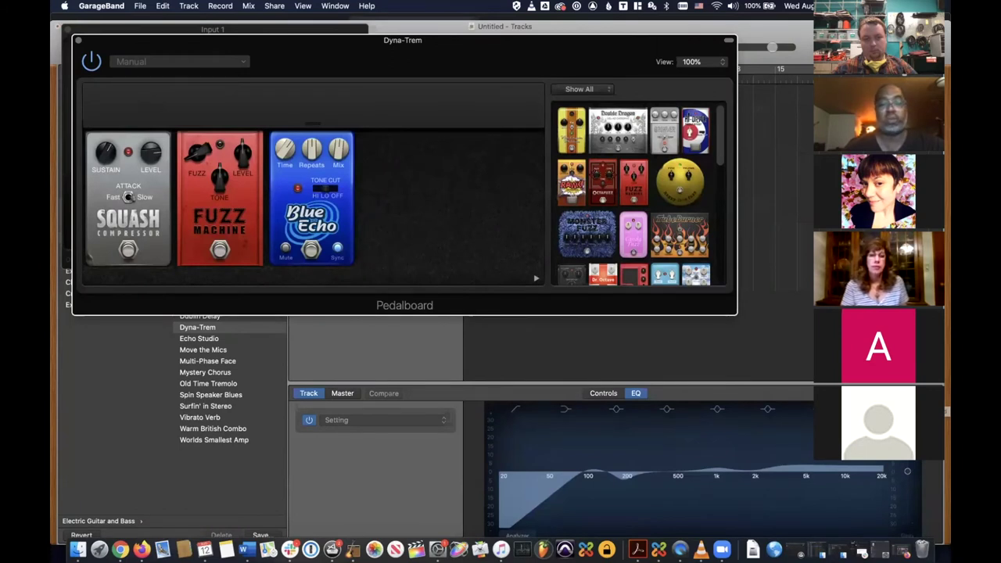
{"action": "left_click_drag", "start_coordinate": [635, 196], "coordinate": [611, 211]}
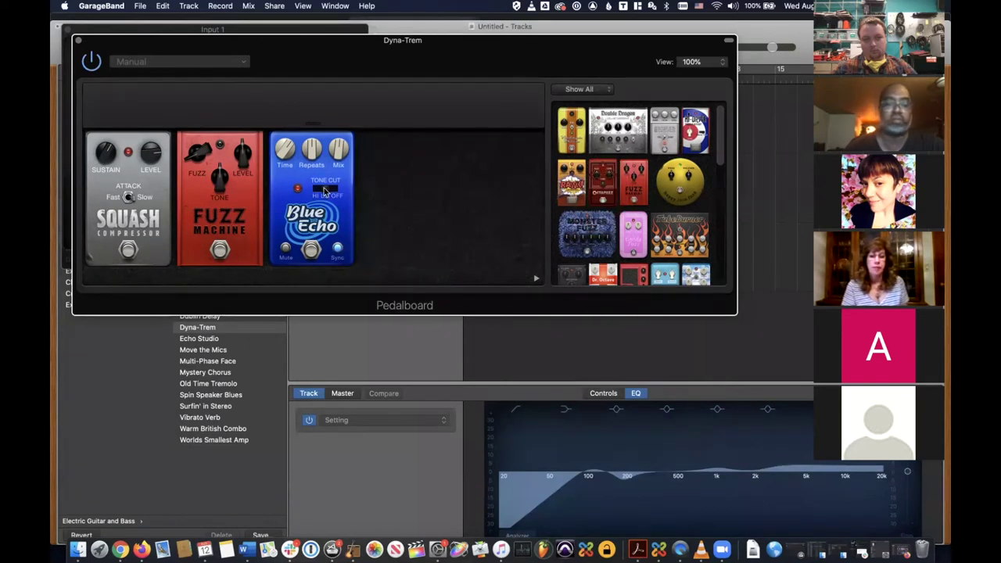
{"action": "mouse_move", "coordinate": [333, 155]}
{"action": "left_mouse_down"}
{"action": "mouse_move", "coordinate": [341, 132]}
{"action": "mouse_move", "coordinate": [331, 159]}
{"action": "left_mouse_up"}
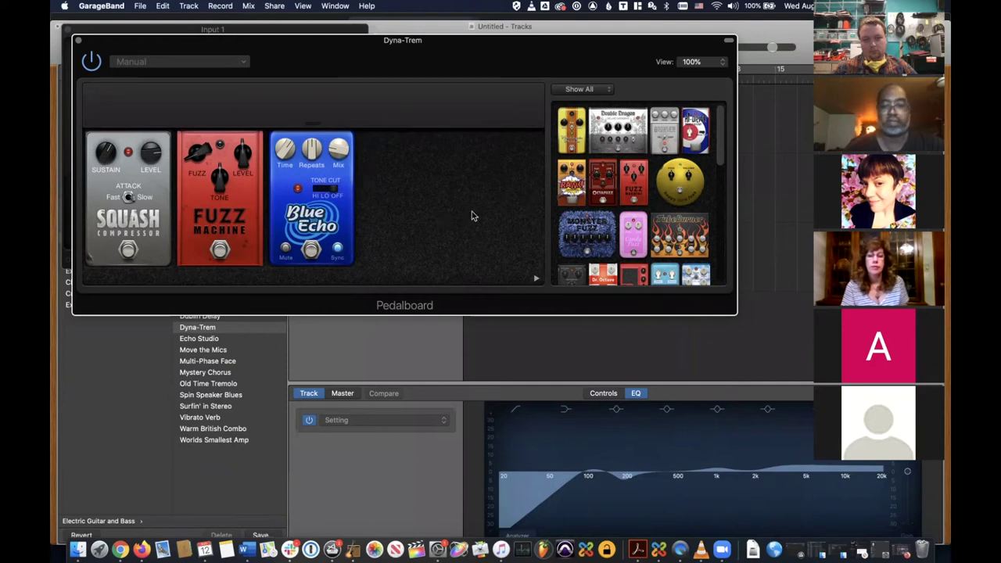
{"action": "left_click", "coordinate": [91, 67]}
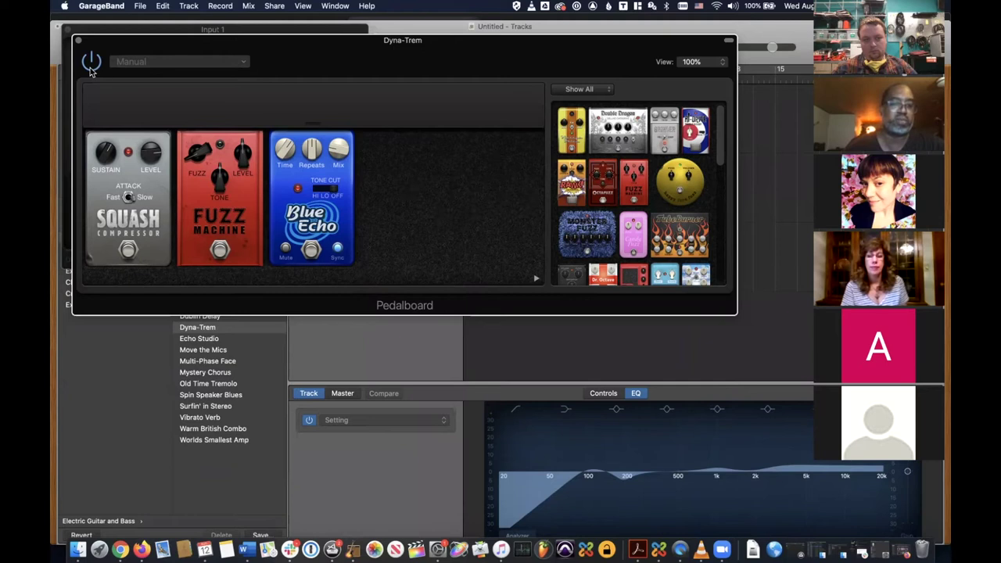
- Load the FAIL Burn overdrive preset in the Pedalboard and close the Pedalboard and Tuner windows
{"action": "left_click", "coordinate": [134, 64]}
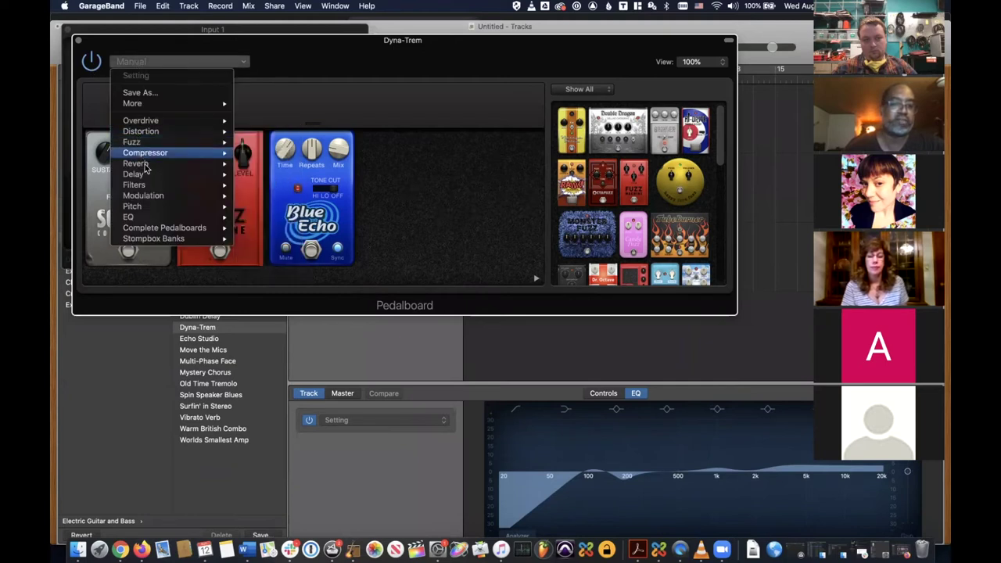
{"action": "mouse_move", "coordinate": [141, 143]}
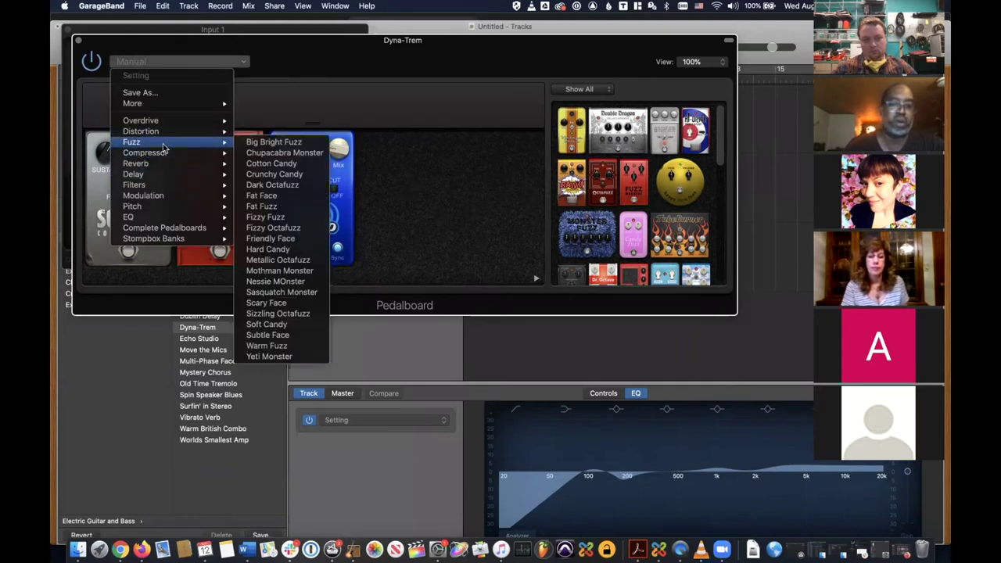
{"action": "mouse_move", "coordinate": [160, 122]}
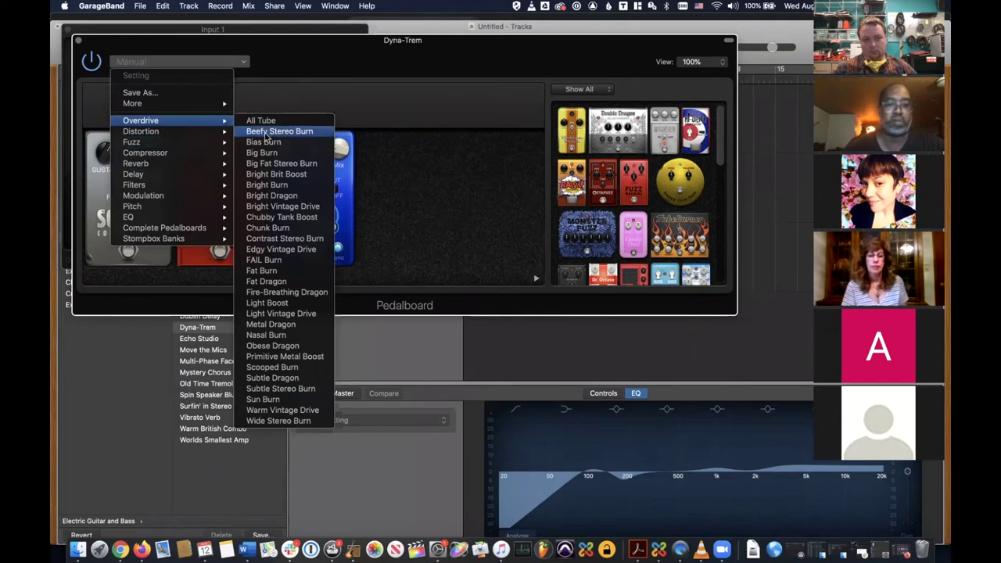
{"action": "left_click", "coordinate": [280, 261]}
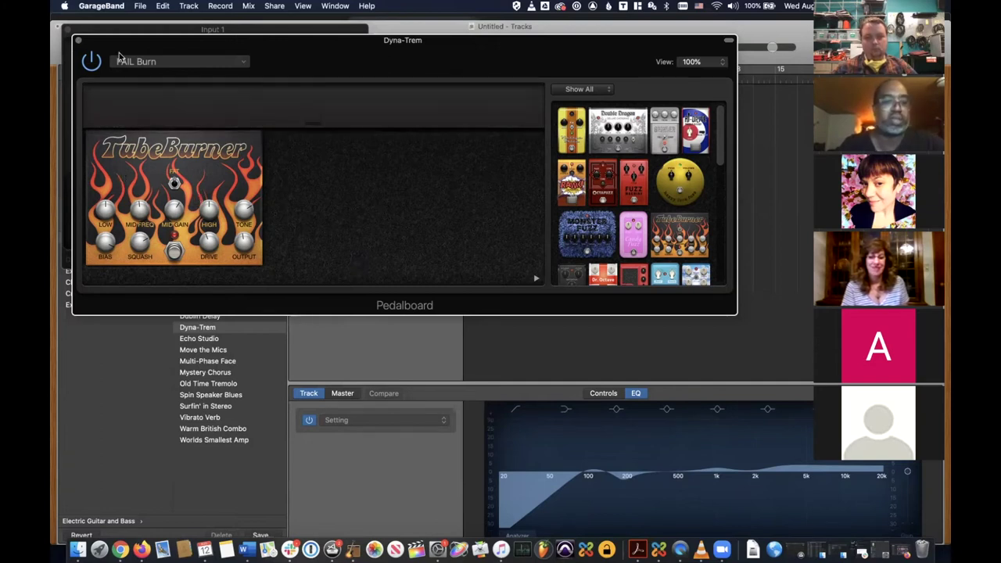
{"action": "left_click", "coordinate": [78, 40]}
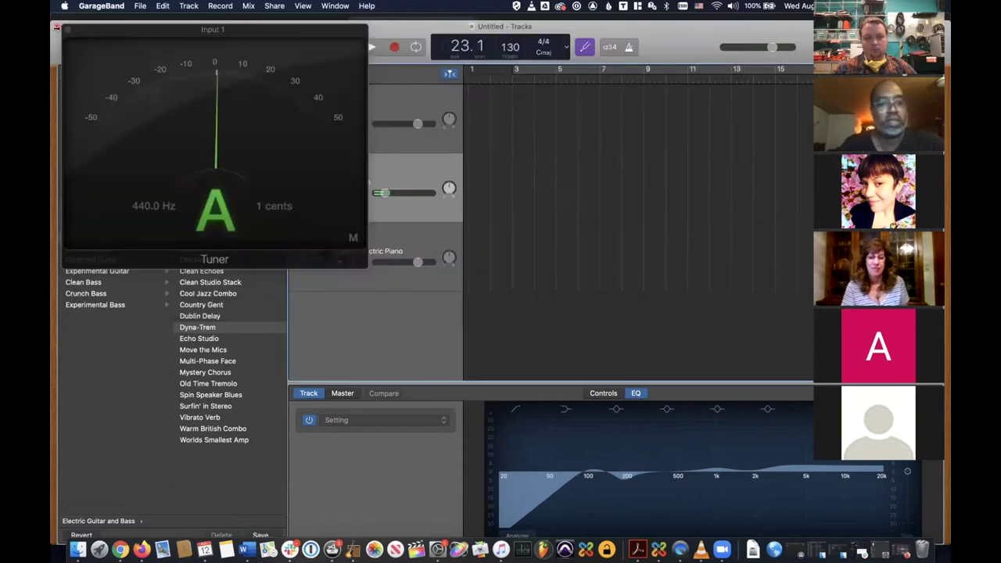
{"action": "left_click", "coordinate": [60, 28]}
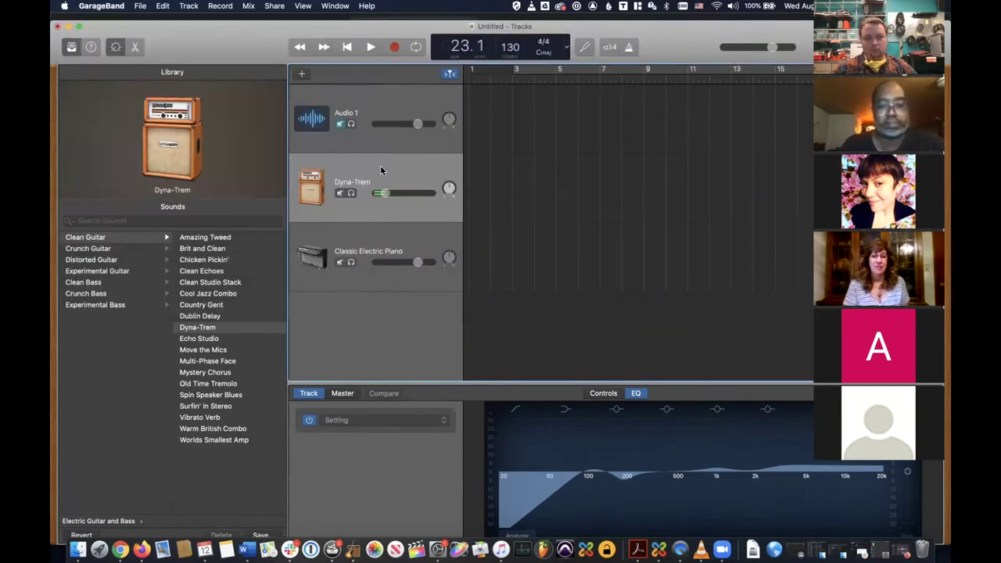
- Delete the Classic Electric Piano and Dyna-Trem tracks
{"action": "left_click", "coordinate": [326, 249]}
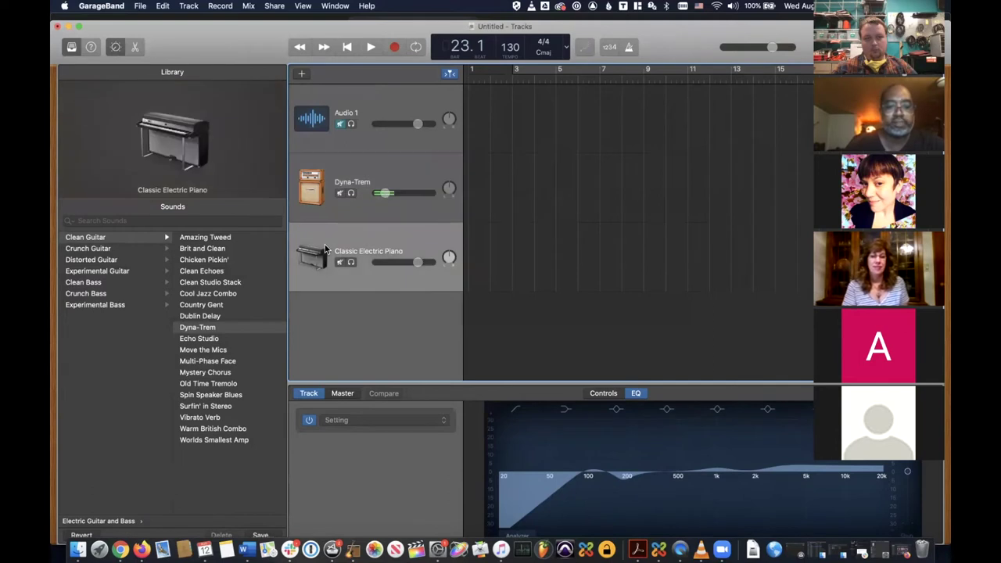
{"action": "key", "text": "super+BackSpace"}
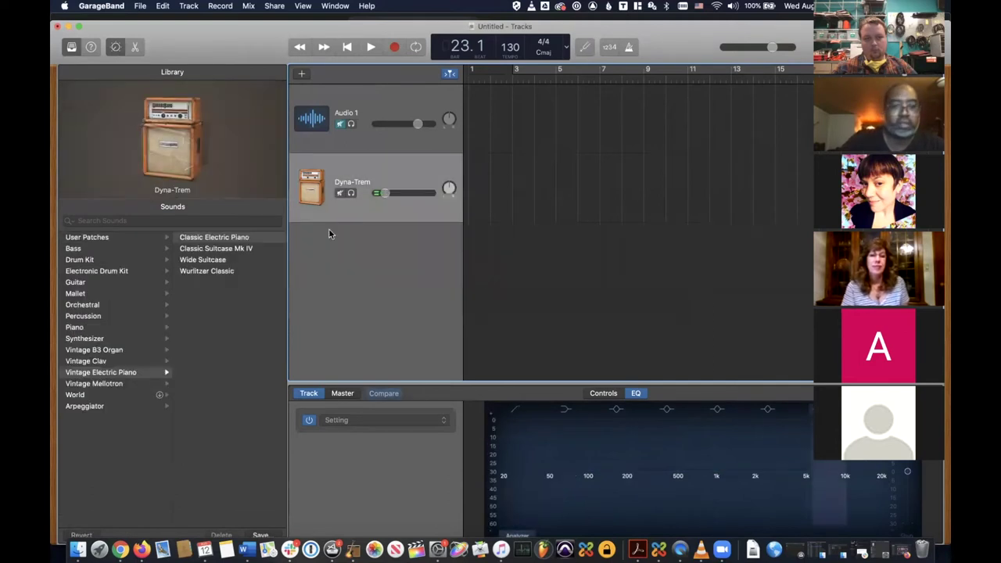
{"action": "key", "text": "super+BackSpace"}
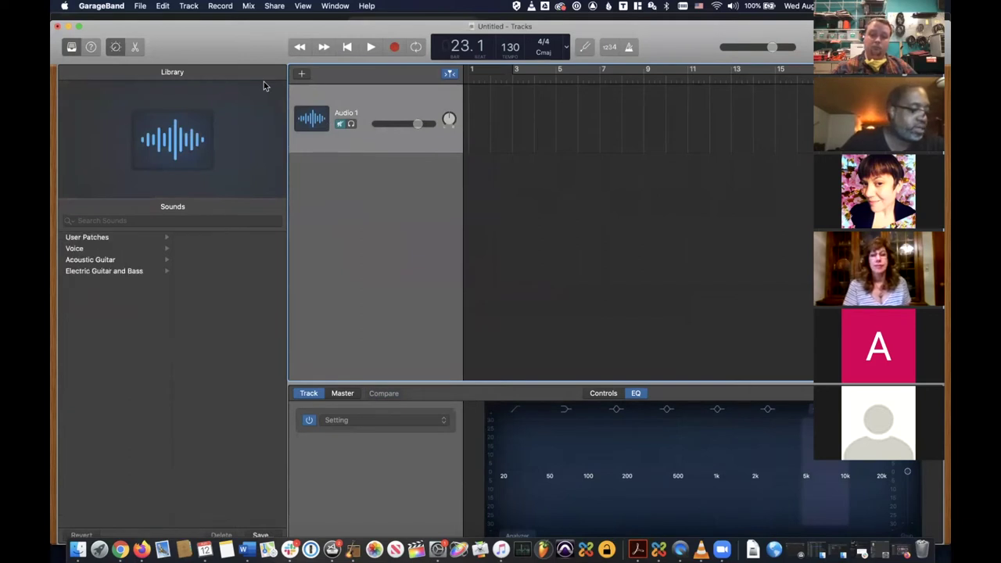
- Hide the Smart Controls and the Library, and show the editor for the Audio 1 track
{"action": "left_click", "coordinate": [117, 47]}
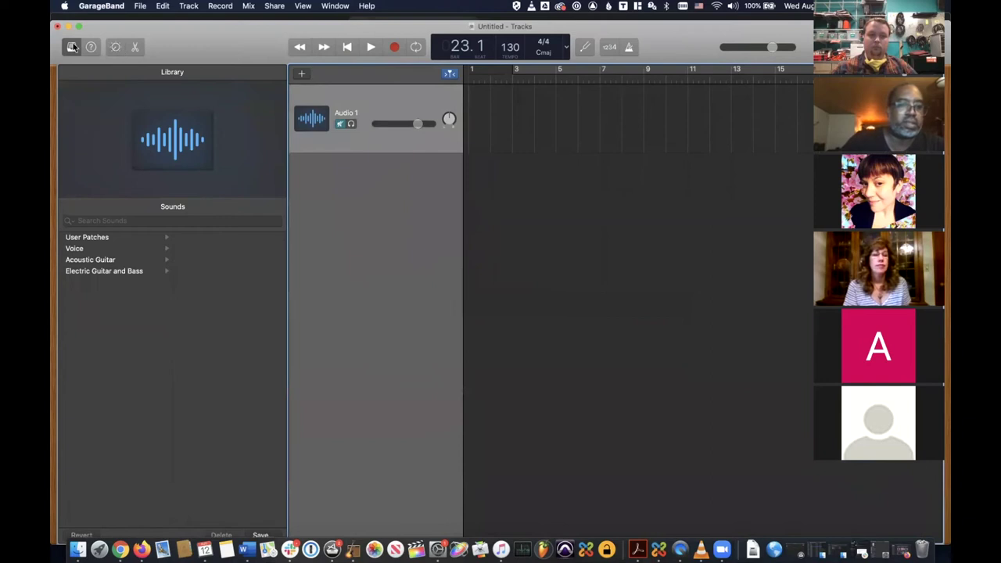
{"action": "left_click", "coordinate": [70, 48]}
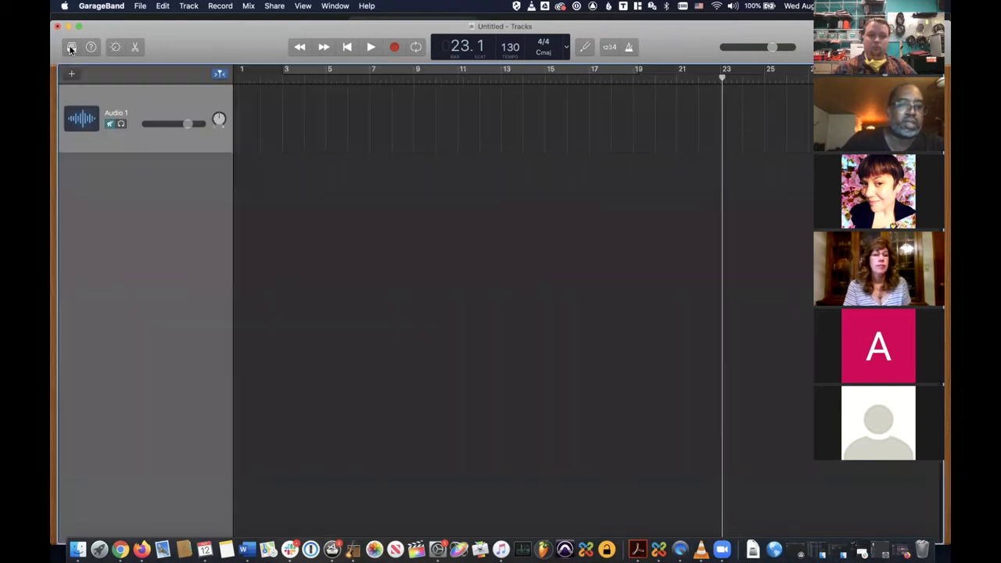
{"action": "left_click", "coordinate": [137, 47]}
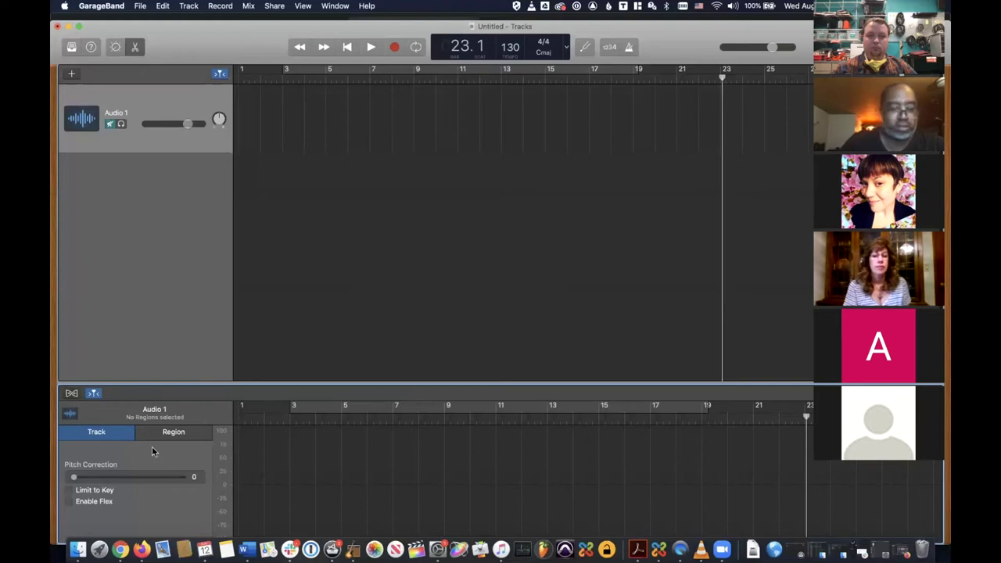
- Move the playhead to bar 11 beat 4, and turn on the cycle area, shifted to about bars 7.5 to 23.5
{"action": "left_click_drag", "start_coordinate": [807, 416], "coordinate": [527, 417]}
{"action": "mouse_move", "coordinate": [528, 457]}
{"action": "left_mouse_down"}
{"action": "mouse_move", "coordinate": [474, 458]}
{"action": "mouse_move", "coordinate": [512, 457]}
{"action": "left_mouse_up"}
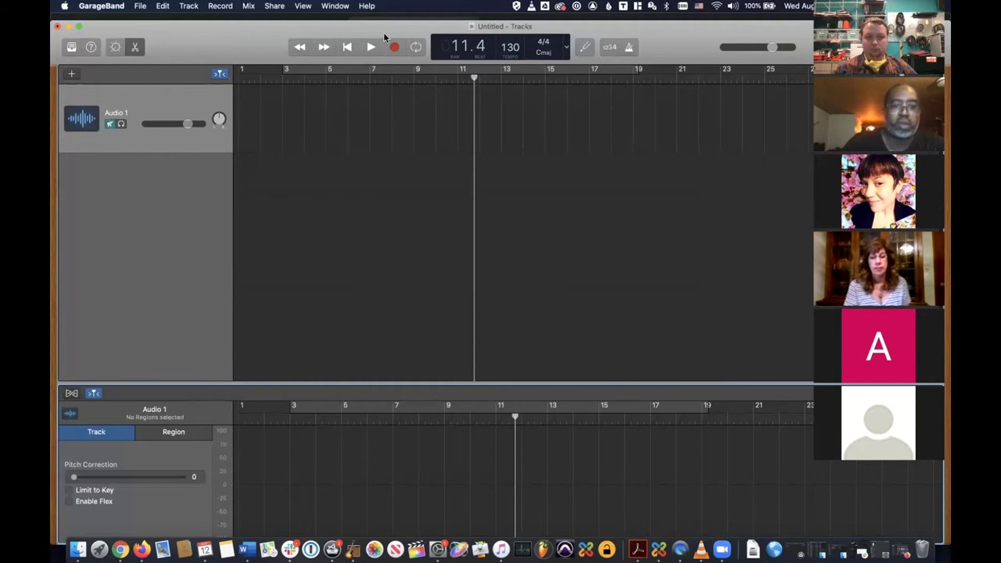
{"action": "left_click", "coordinate": [379, 70]}
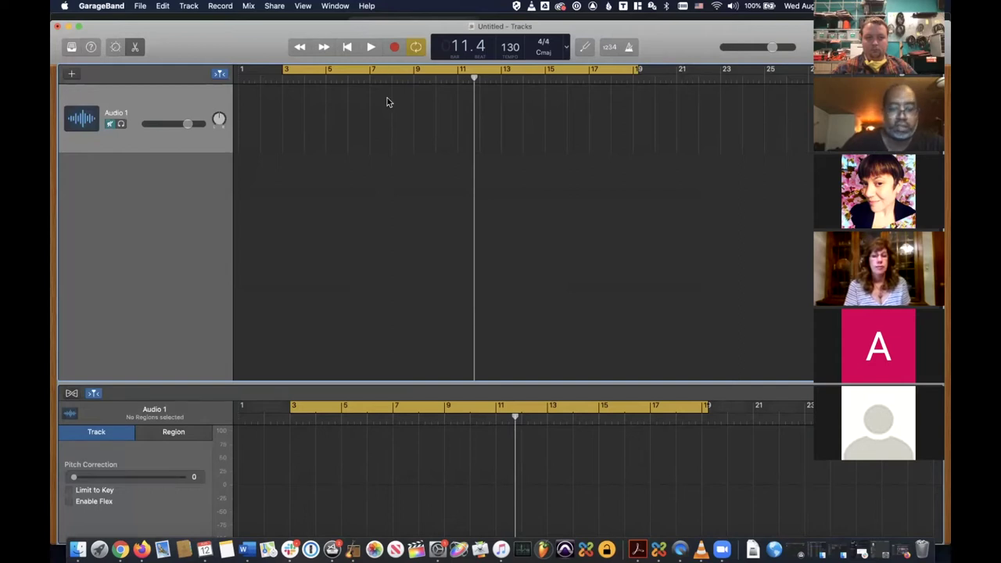
{"action": "left_click", "coordinate": [415, 48]}
{"action": "left_click", "coordinate": [415, 48]}
{"action": "left_click_drag", "start_coordinate": [406, 69], "coordinate": [506, 70]}
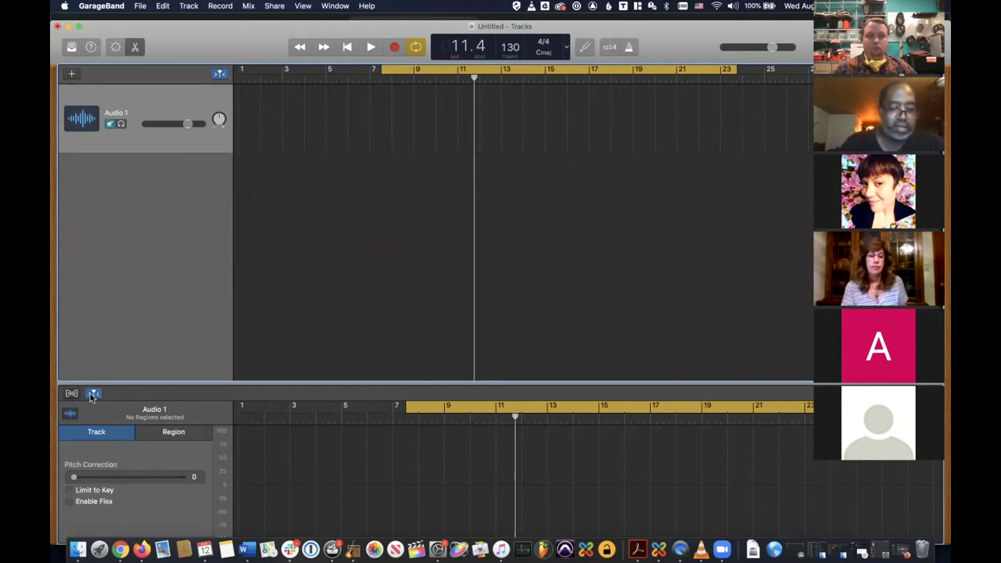
- Toggle Flex on and off for Audio 1, and examine the audio editor's Region and Track settings
{"action": "key", "text": "super+f"}
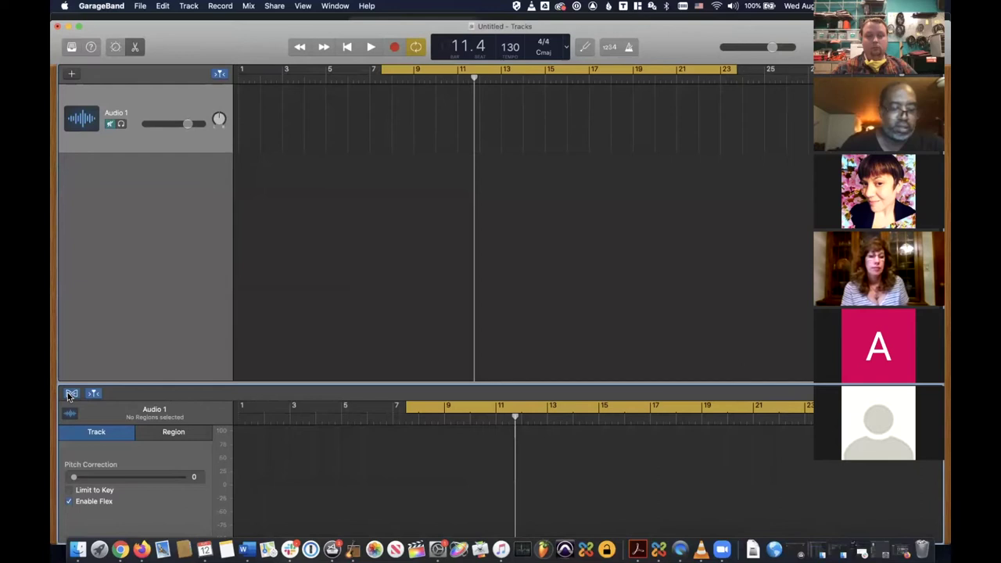
{"action": "left_click", "coordinate": [172, 435]}
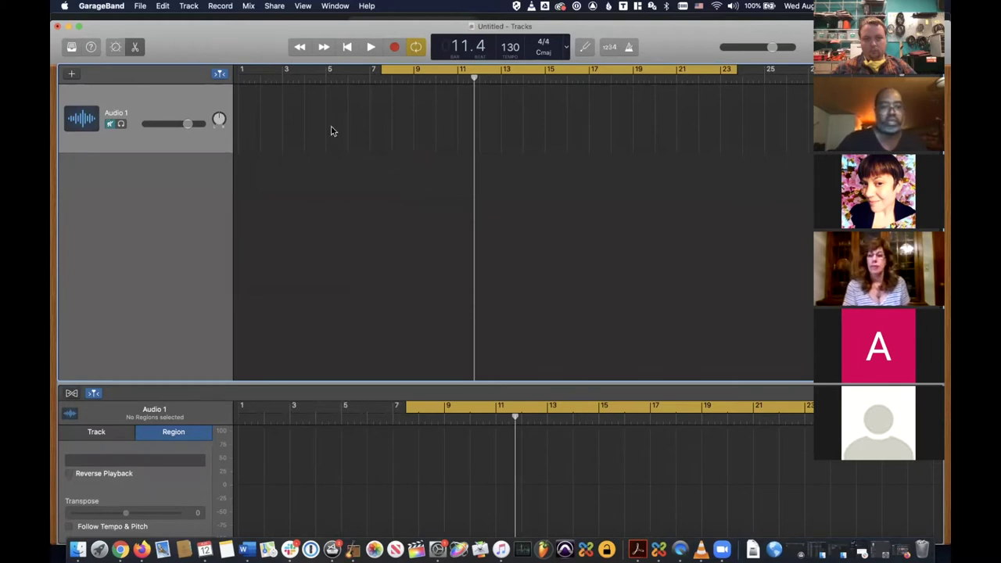
{"action": "left_click", "coordinate": [97, 434]}
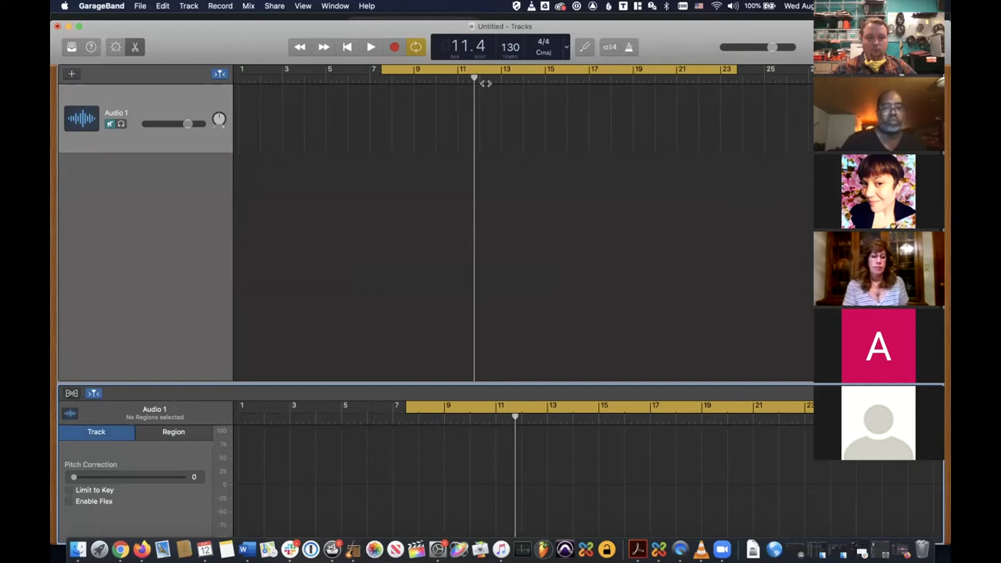
- Examine the audio editor's Region settings and timeline up close, and keep monitoring on in the feedback alert
{"action": "left_click", "coordinate": [173, 433]}
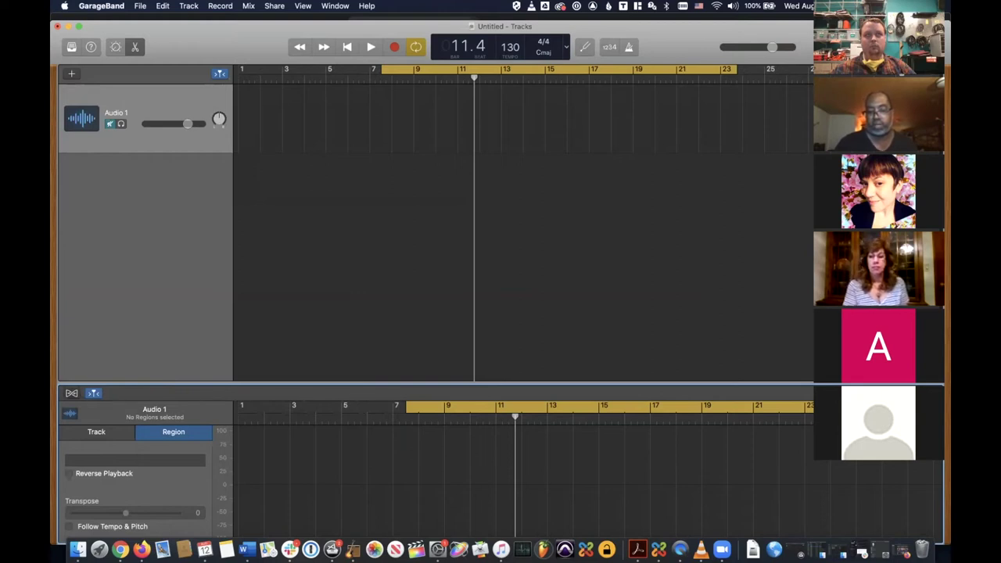
{"action": "key", "text": "super+Right"}
{"action": "key", "text": "super+Right"}
{"action": "key", "text": "super+Right"}
{"action": "key", "text": "super+Right"}
{"action": "key", "text": "super+Right"}
{"action": "key", "text": "super+Right"}
{"action": "key", "text": "super+Right"}
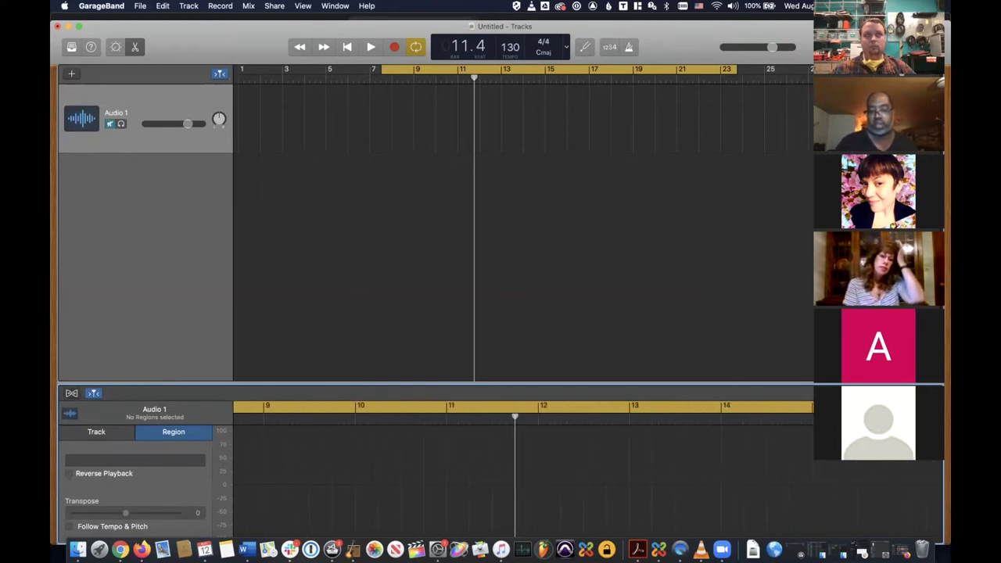
{"action": "key", "text": "super+Right"}
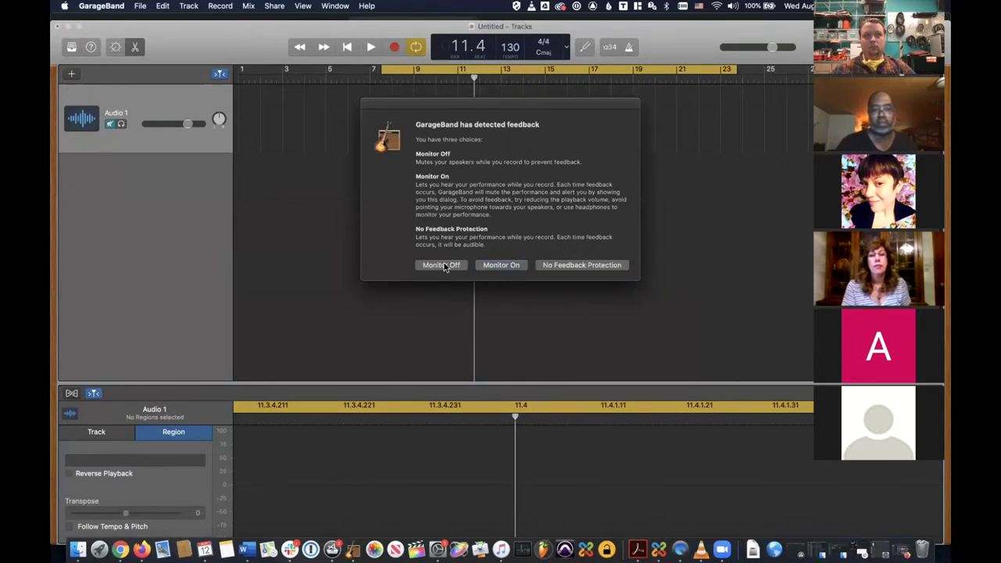
{"action": "left_click", "coordinate": [500, 265]}
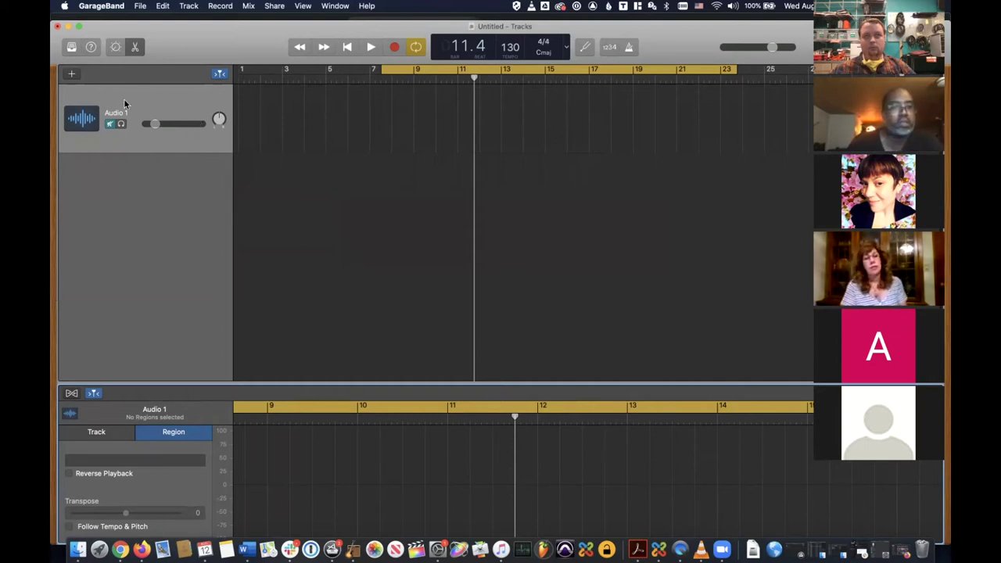
- Hide the audio editor and show the Smart Controls for the Audio 1 track
{"action": "left_click", "coordinate": [135, 48]}
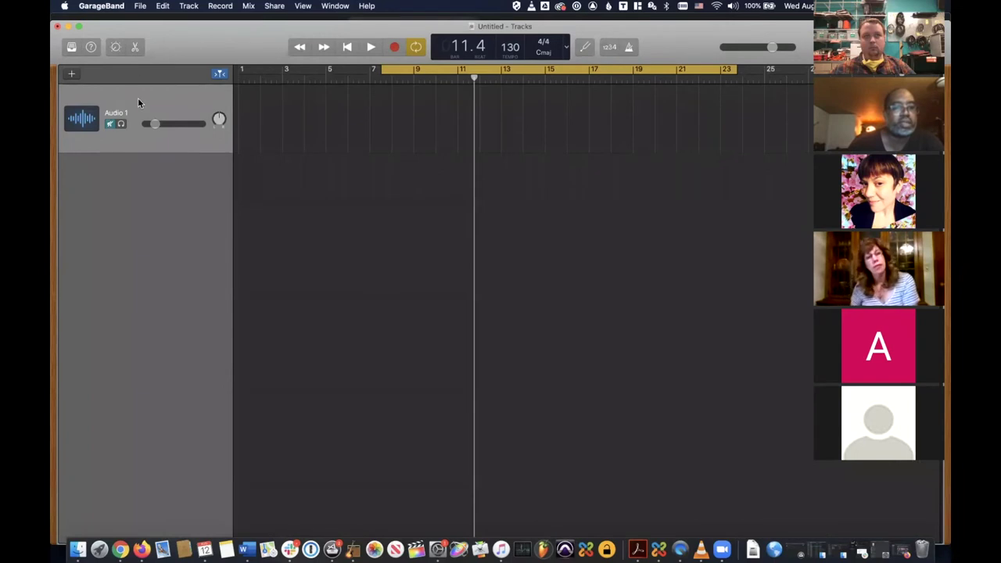
{"action": "key", "text": "b"}
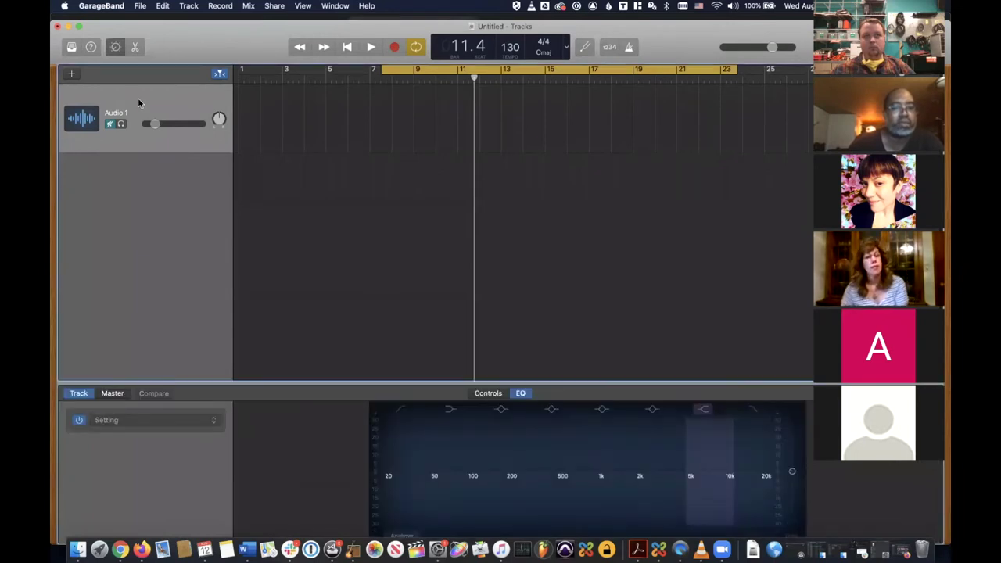
{"action": "left_click", "coordinate": [116, 49]}
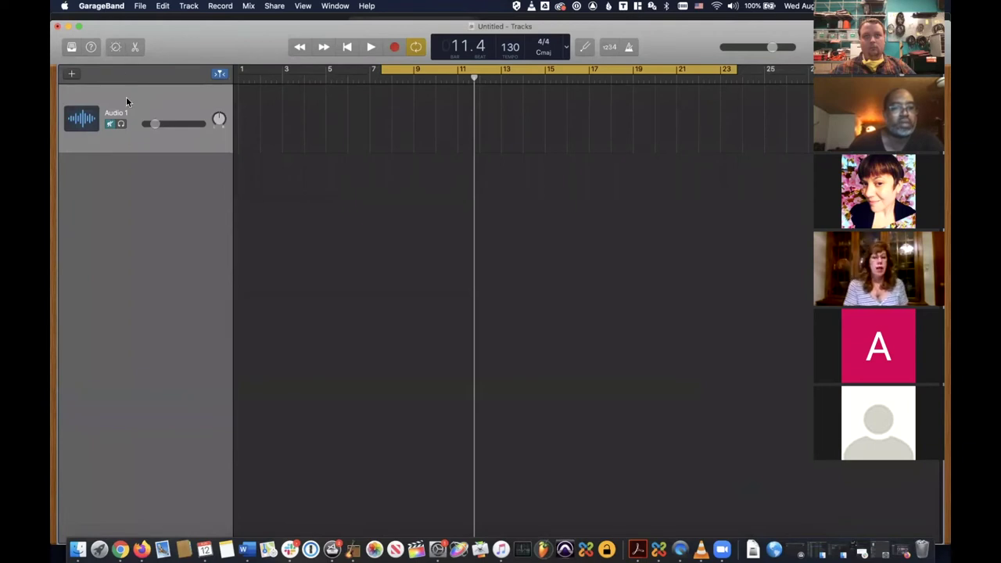
{"action": "key", "text": "b"}
{"action": "key", "text": "b"}
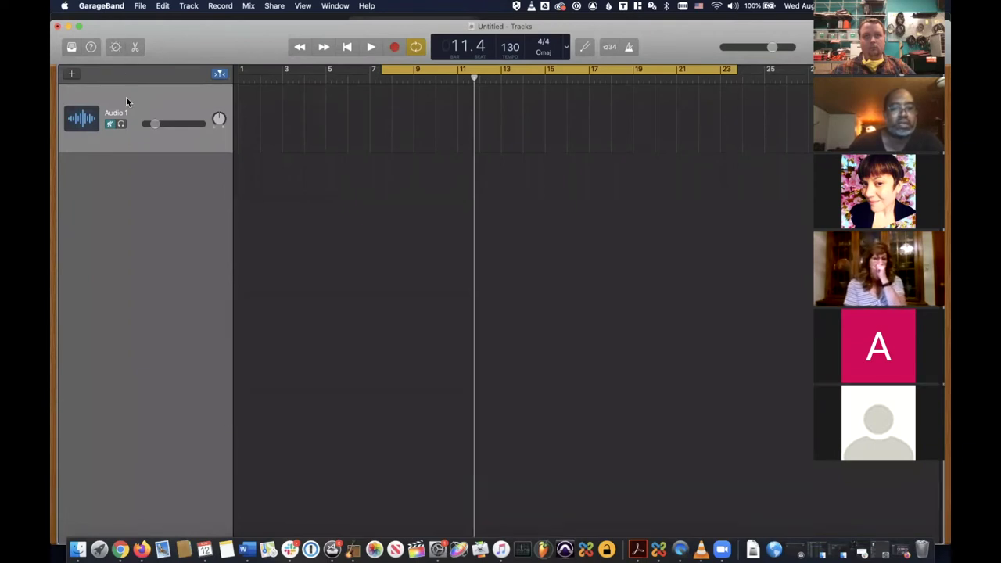
{"action": "key", "text": "b"}
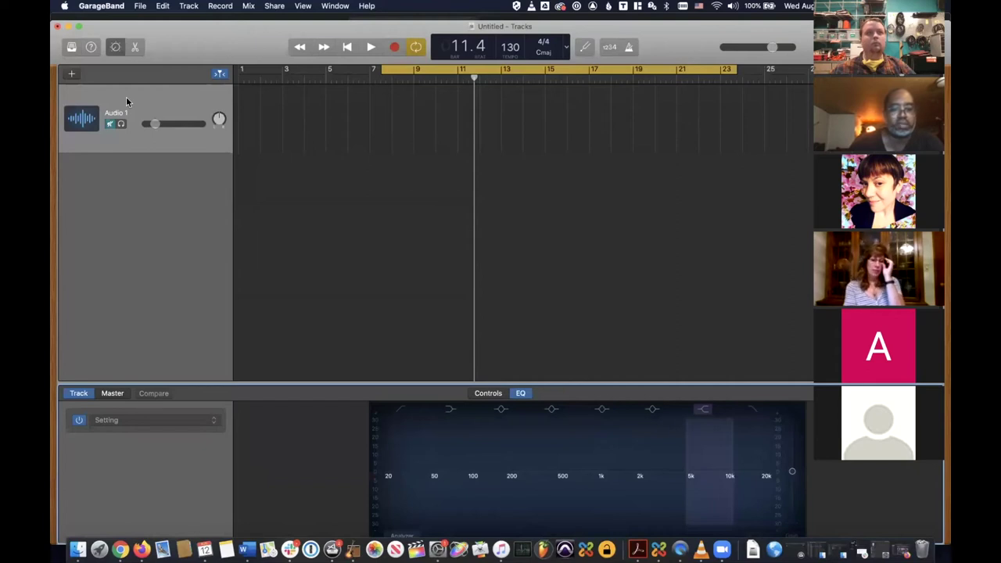
- Toggle the Smart Controls several times, switch them from EQ to Controls, and leave them hidden
{"action": "left_click", "coordinate": [116, 46]}
{"action": "left_click", "coordinate": [116, 47]}
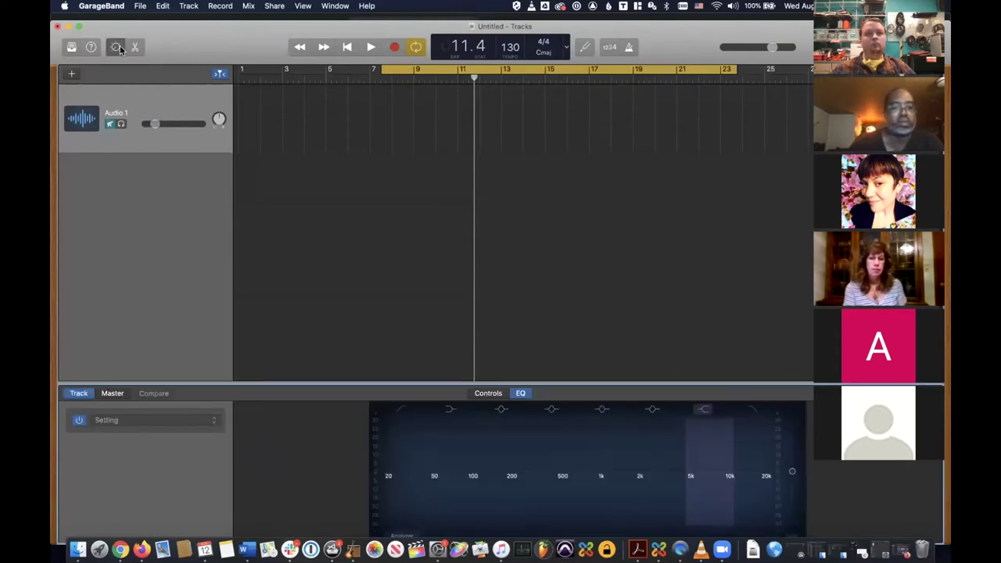
{"action": "left_click", "coordinate": [115, 47]}
{"action": "left_click", "coordinate": [116, 47]}
{"action": "left_click", "coordinate": [115, 47]}
{"action": "left_click", "coordinate": [116, 47]}
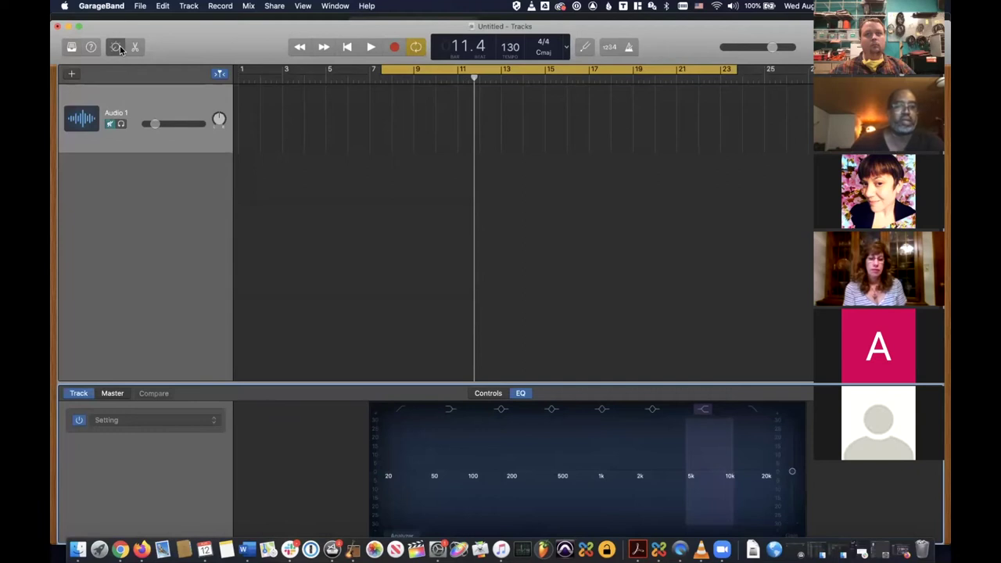
{"action": "left_click", "coordinate": [487, 394]}
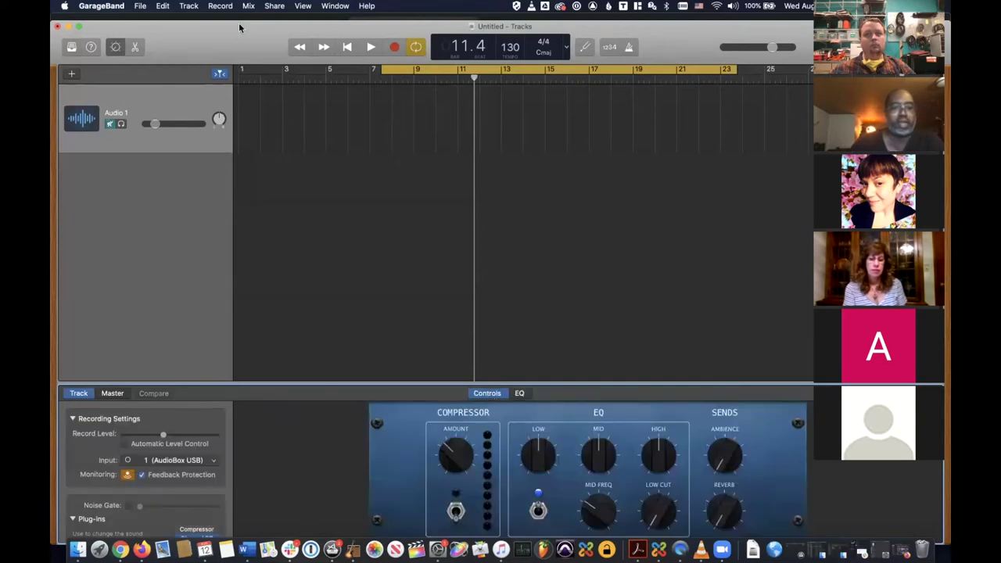
{"action": "left_click", "coordinate": [116, 48]}
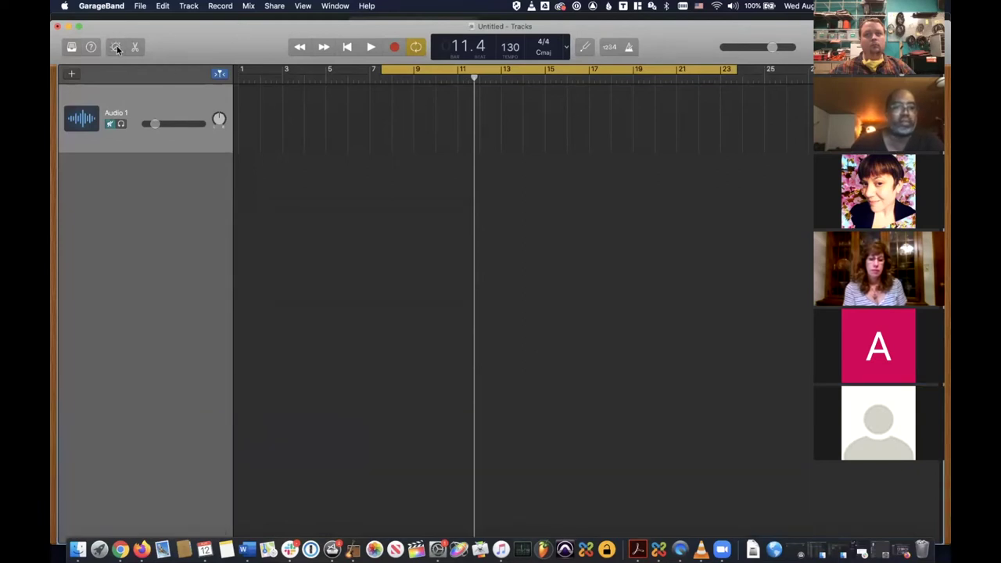
- Configure the track header to include the Record Enable and Track Lock buttons
{"action": "right_click", "coordinate": [129, 105]}
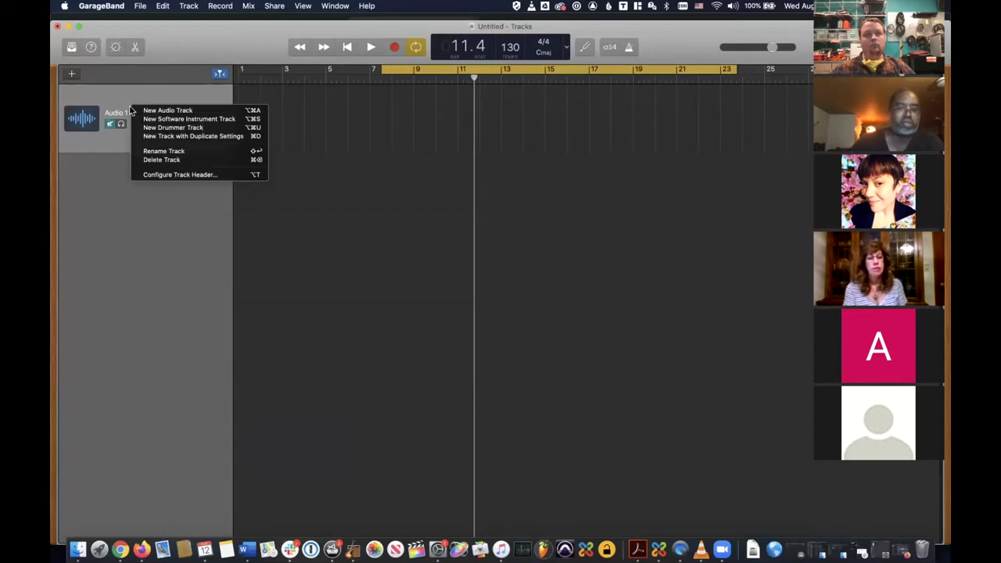
{"action": "left_click", "coordinate": [161, 178]}
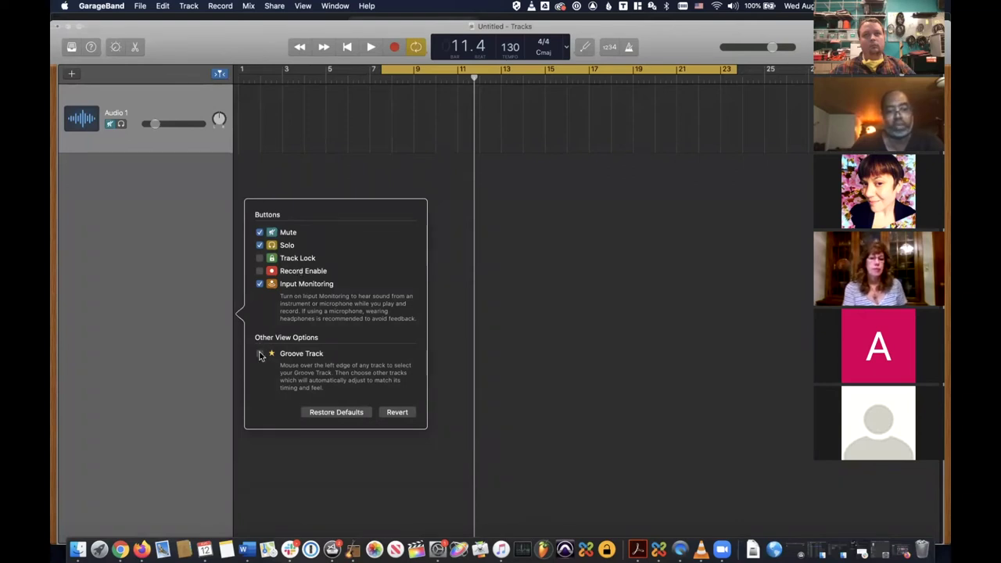
{"action": "left_click", "coordinate": [261, 271]}
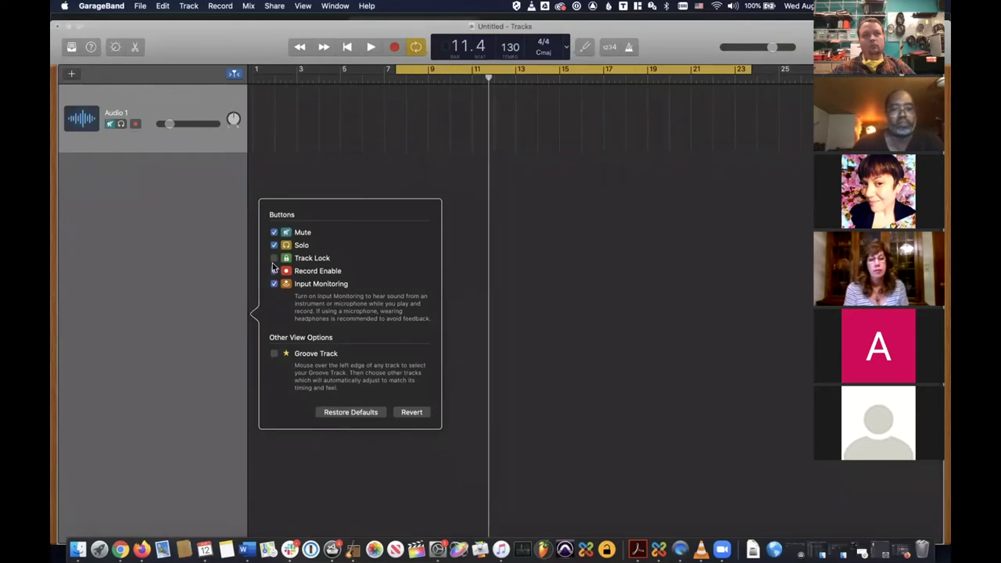
{"action": "left_click", "coordinate": [273, 259]}
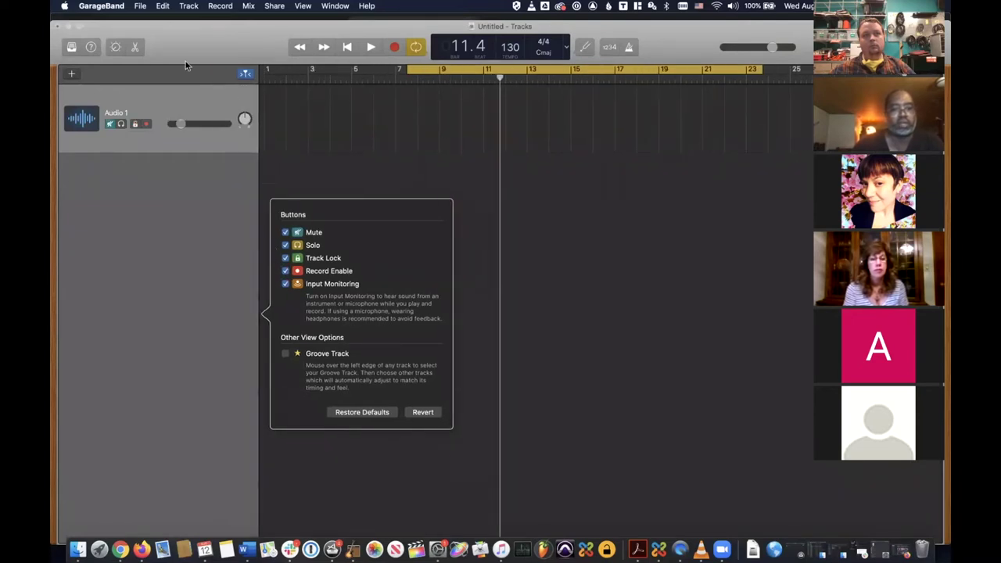
- Remove the Mute, Solo and Track Lock buttons from the track header and add them back
{"action": "left_click", "coordinate": [285, 232]}
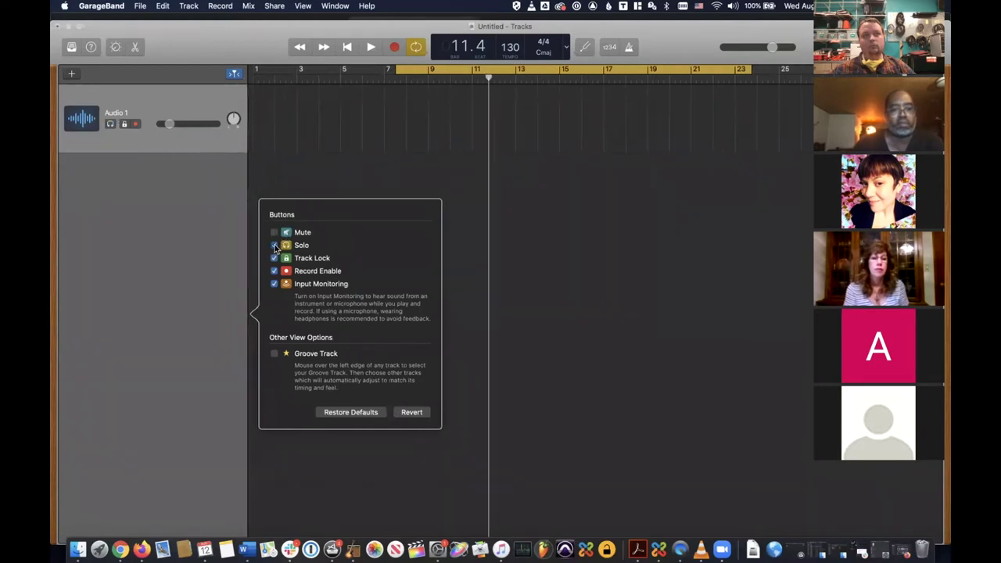
{"action": "left_click", "coordinate": [274, 244]}
{"action": "left_click", "coordinate": [262, 258]}
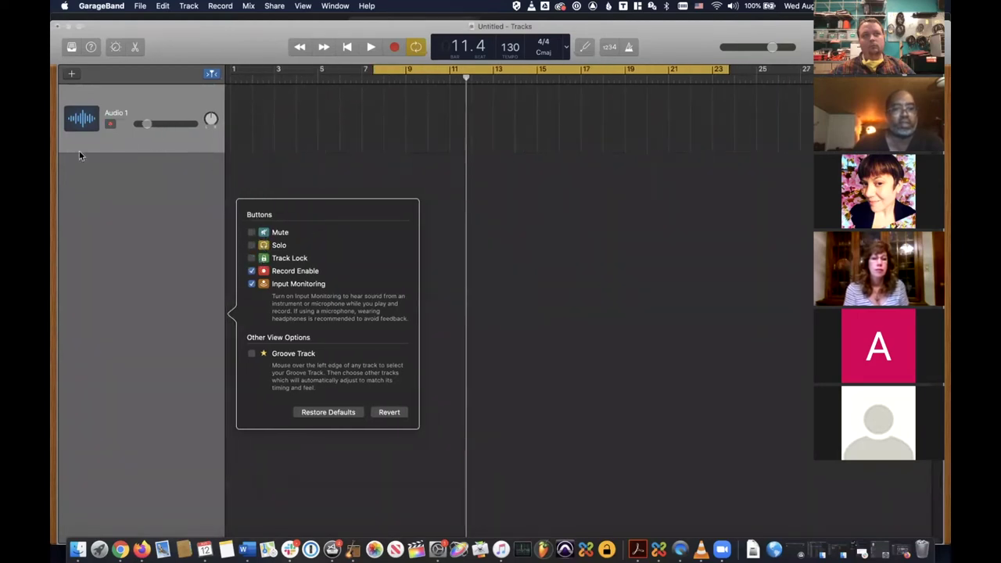
{"action": "left_click", "coordinate": [252, 232]}
{"action": "left_click", "coordinate": [264, 245]}
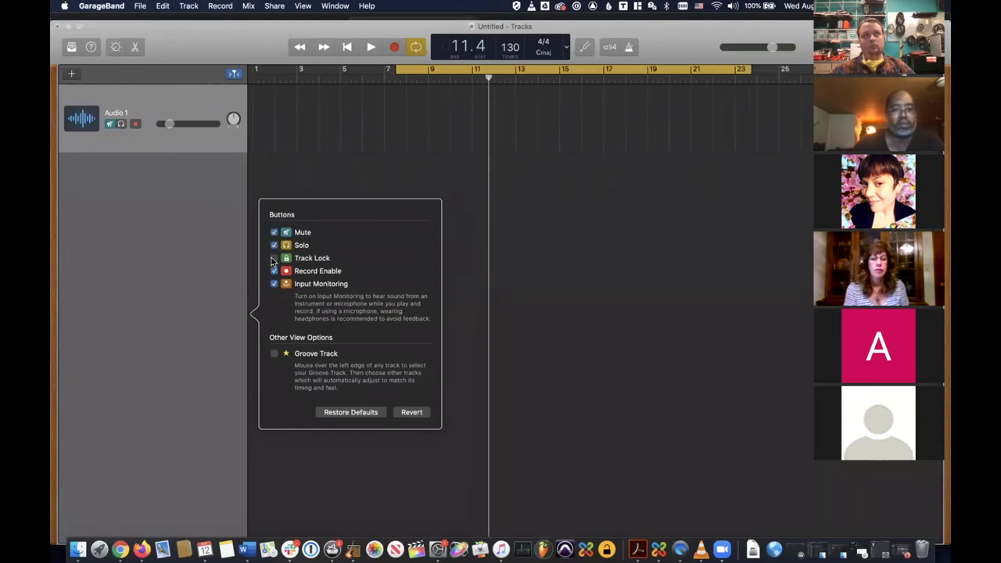
{"action": "left_click", "coordinate": [273, 258]}
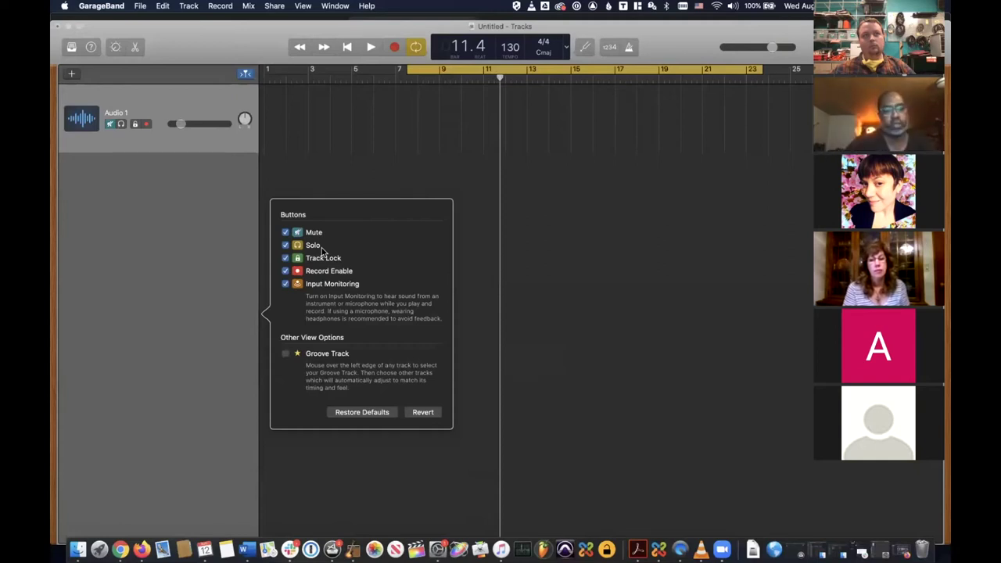
- Test Audio 1's mute and volume, solo the track, and leave it muted with its volume low
{"action": "left_click", "coordinate": [109, 125]}
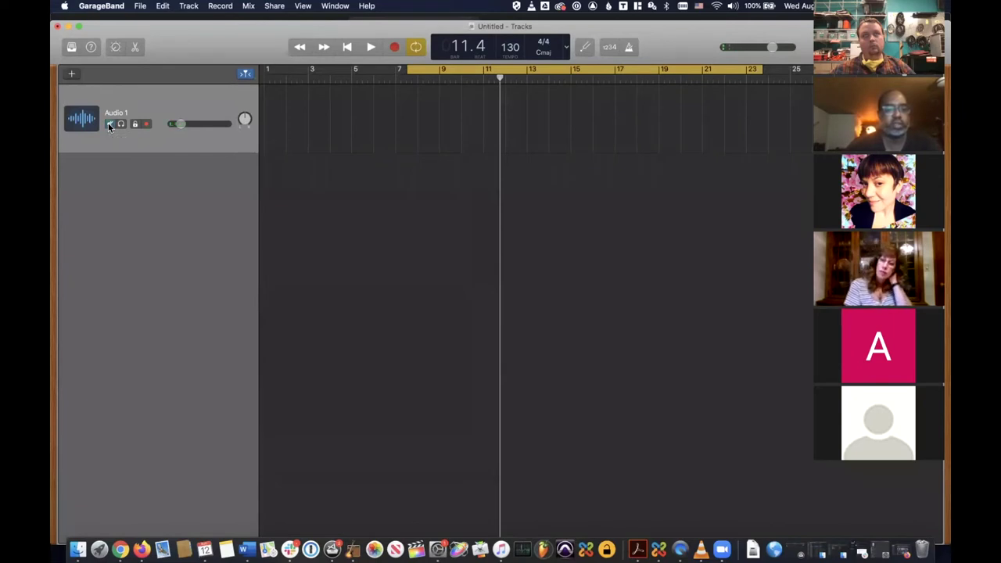
{"action": "left_click_drag", "start_coordinate": [180, 124], "coordinate": [213, 127]}
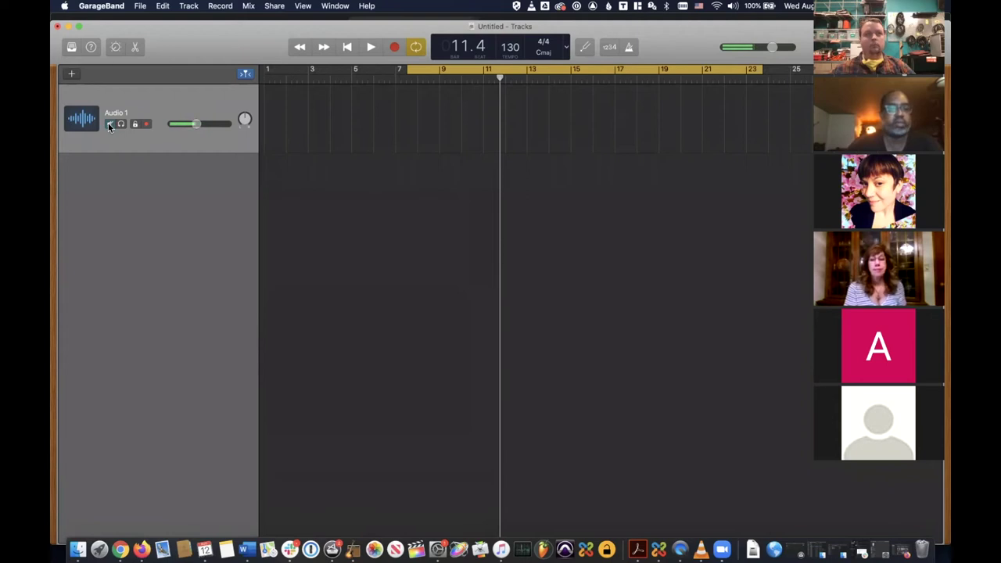
{"action": "left_click_drag", "start_coordinate": [204, 123], "coordinate": [155, 122]}
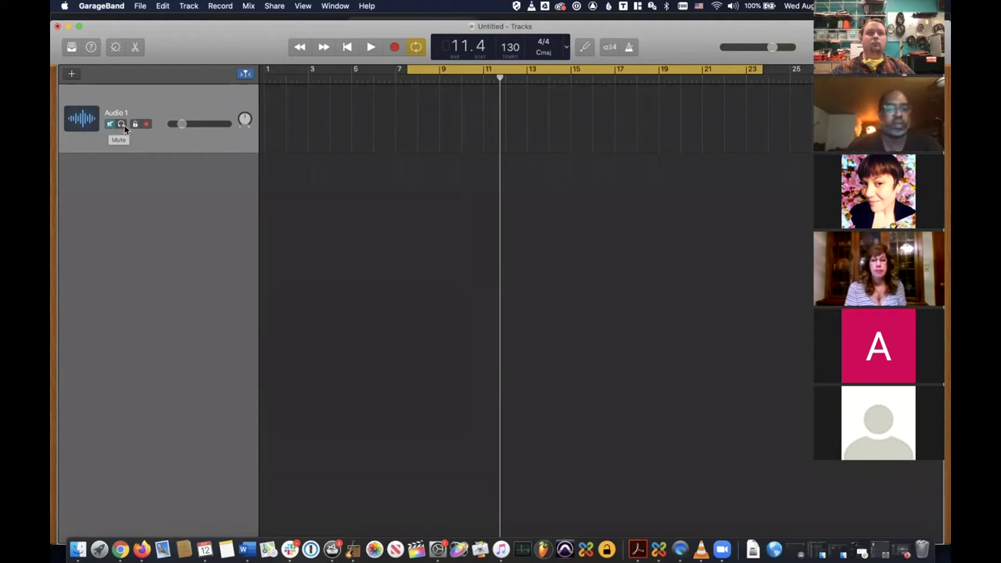
{"action": "left_click", "coordinate": [122, 125]}
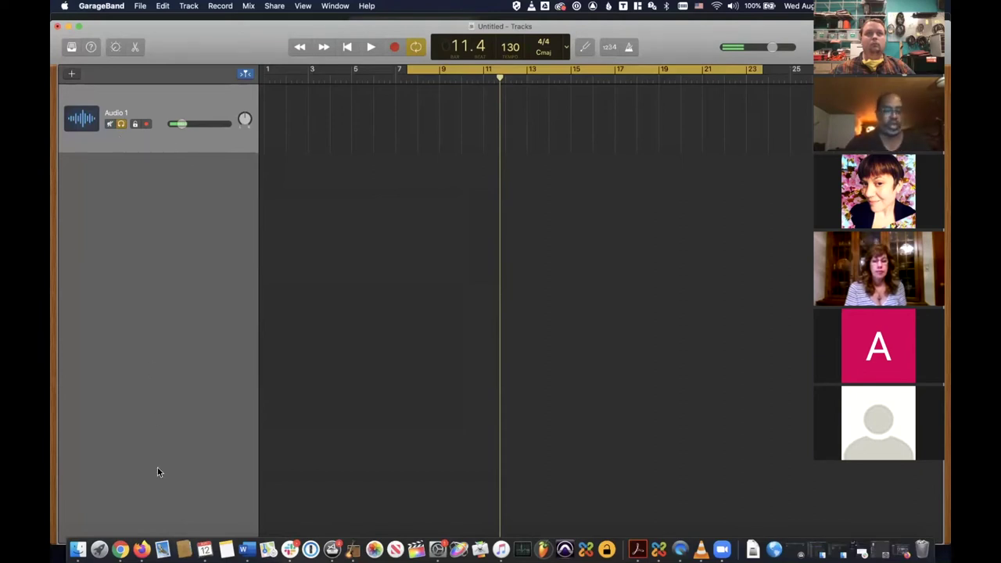
{"action": "left_click", "coordinate": [111, 124]}
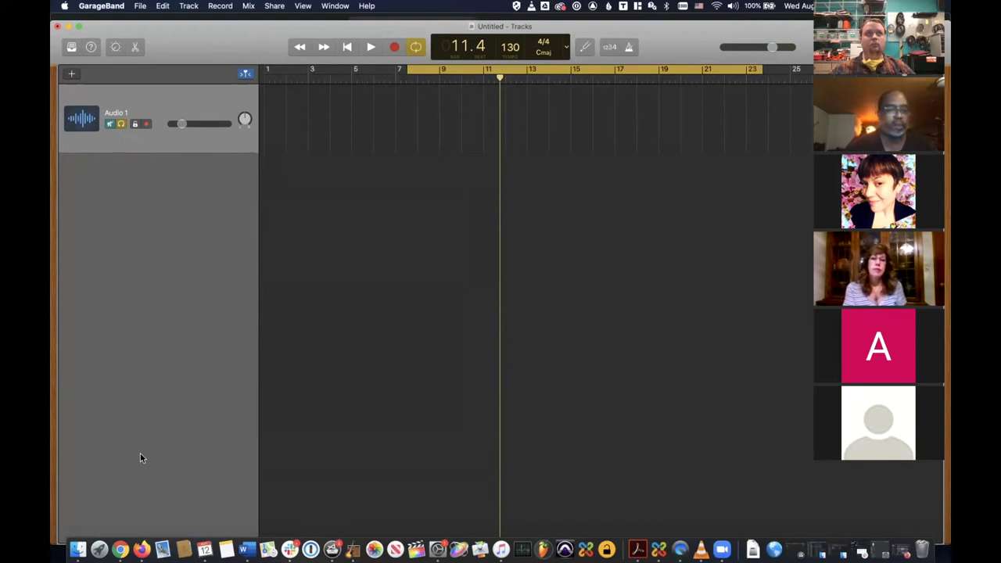
- Toggle the lock on the Audio 1 track, leave it unlocked, and record-enable the track
{"action": "left_click", "coordinate": [133, 125]}
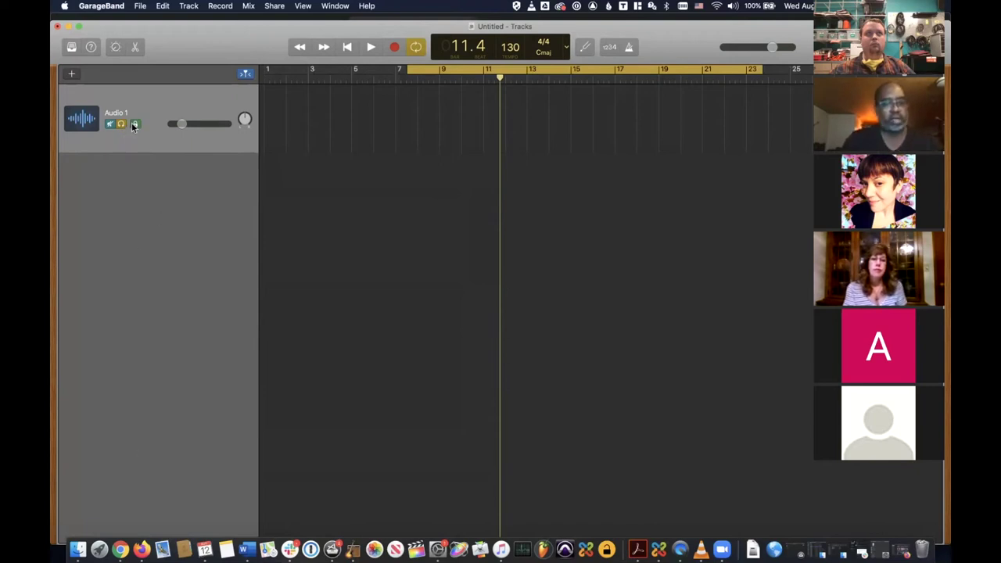
{"action": "left_click", "coordinate": [134, 125]}
{"action": "left_click", "coordinate": [133, 125]}
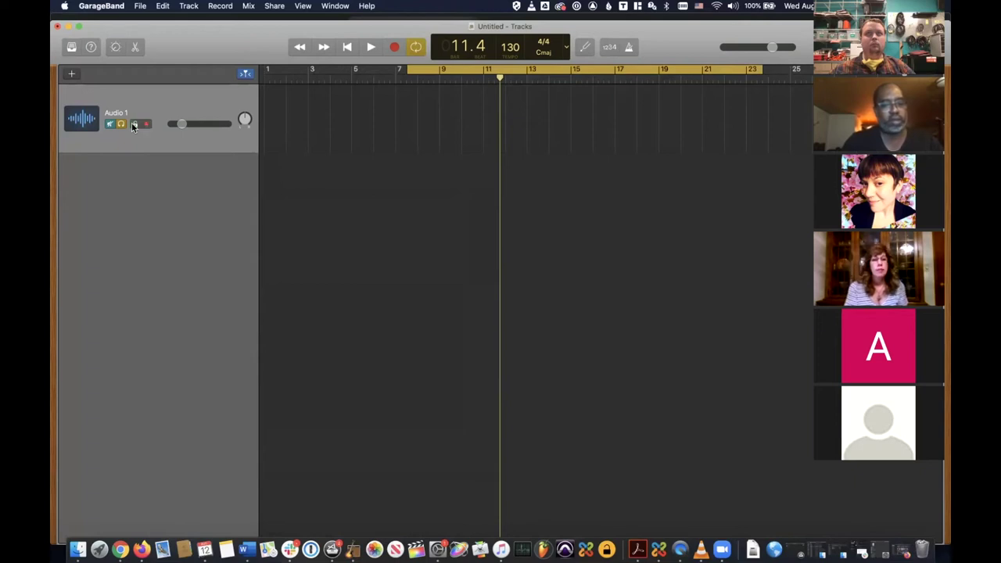
{"action": "left_click", "coordinate": [147, 125]}
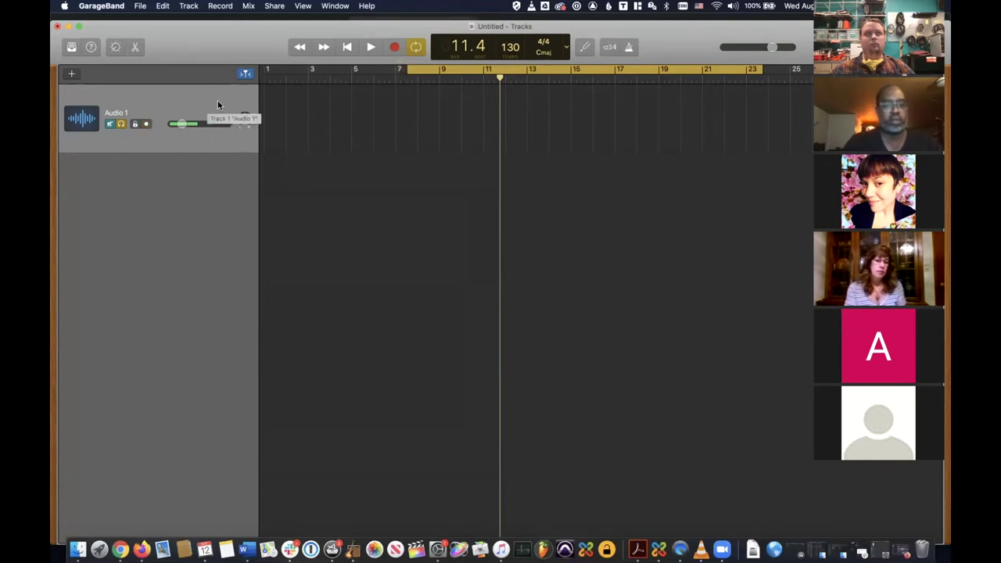
- Create a second audio track of the microphone type using Input 1
{"action": "left_click", "coordinate": [72, 75]}
{"action": "left_click", "coordinate": [438, 132]}
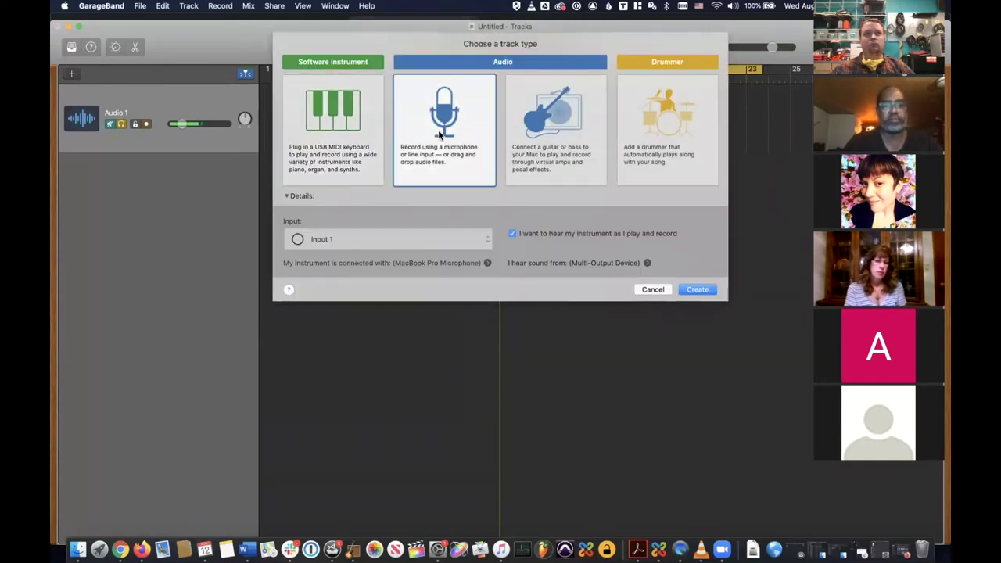
{"action": "key", "text": "Return"}
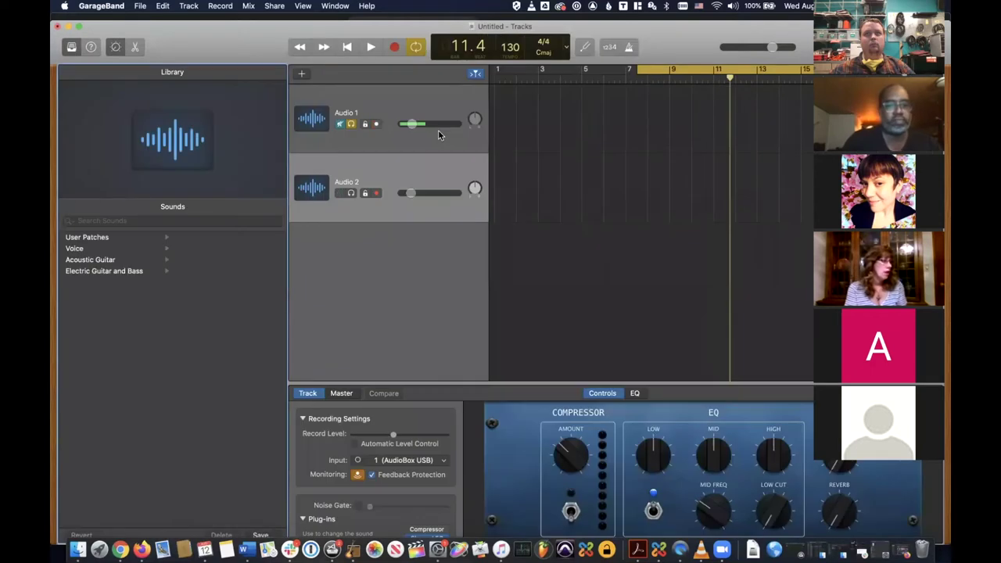
- Record a take about four bars long on the record-enabled Audio 1 track from the start of the cycle area
{"action": "left_click", "coordinate": [376, 124]}
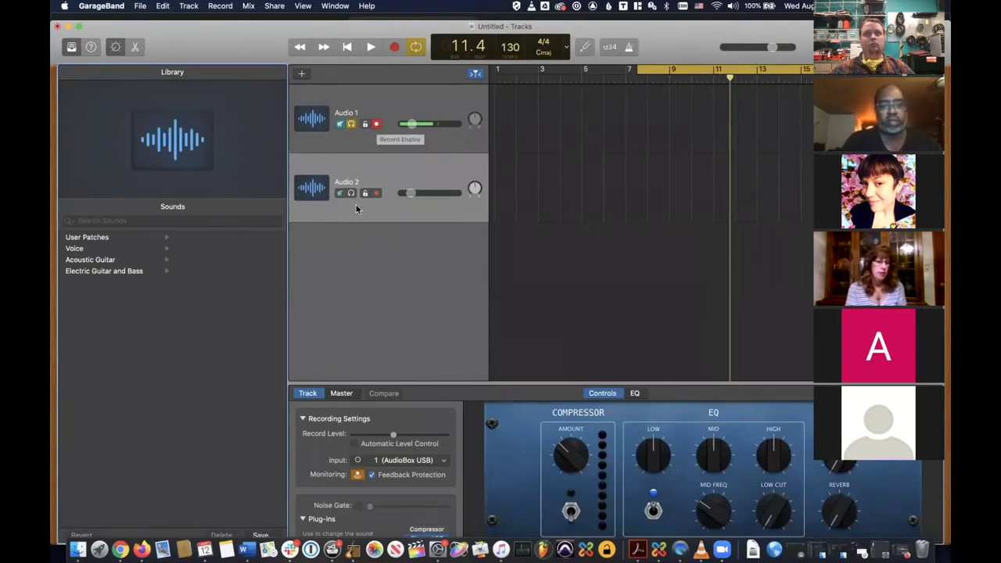
{"action": "left_click", "coordinate": [395, 50]}
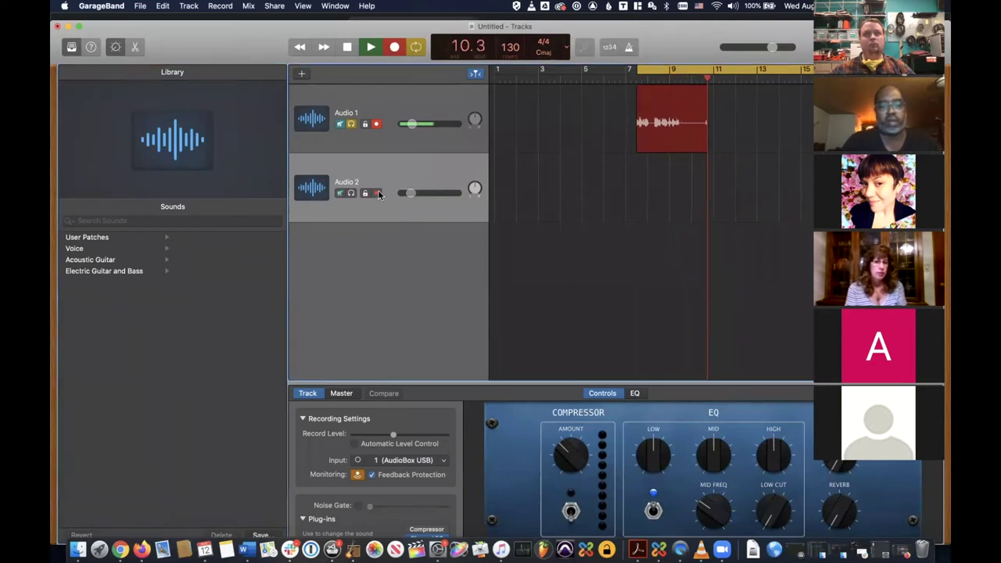
{"action": "left_click", "coordinate": [345, 49]}
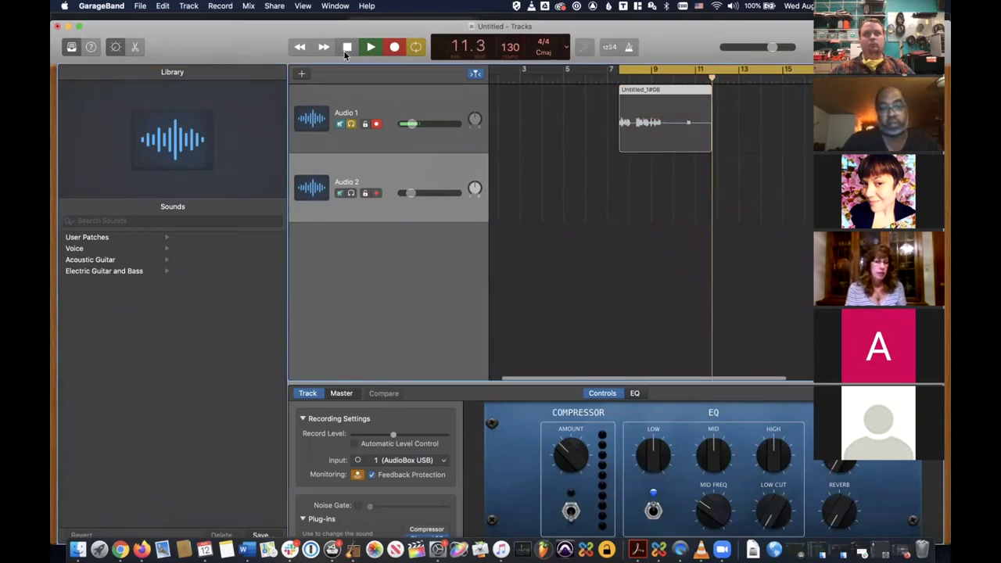
{"action": "left_click", "coordinate": [377, 124]}
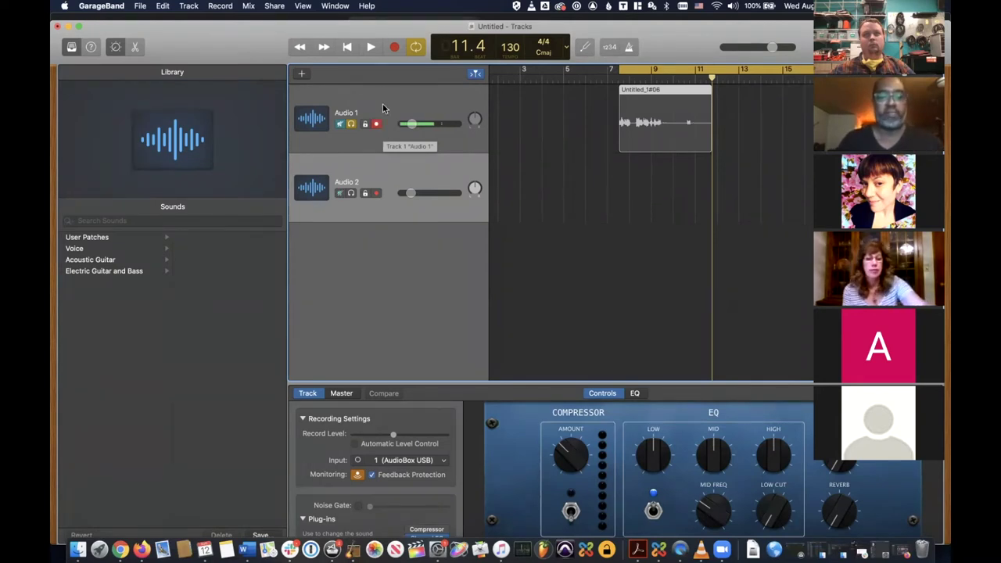
- Record-enable the Audio 2 track and record a take about three bars long from the start of the cycle area
{"action": "left_click", "coordinate": [377, 193]}
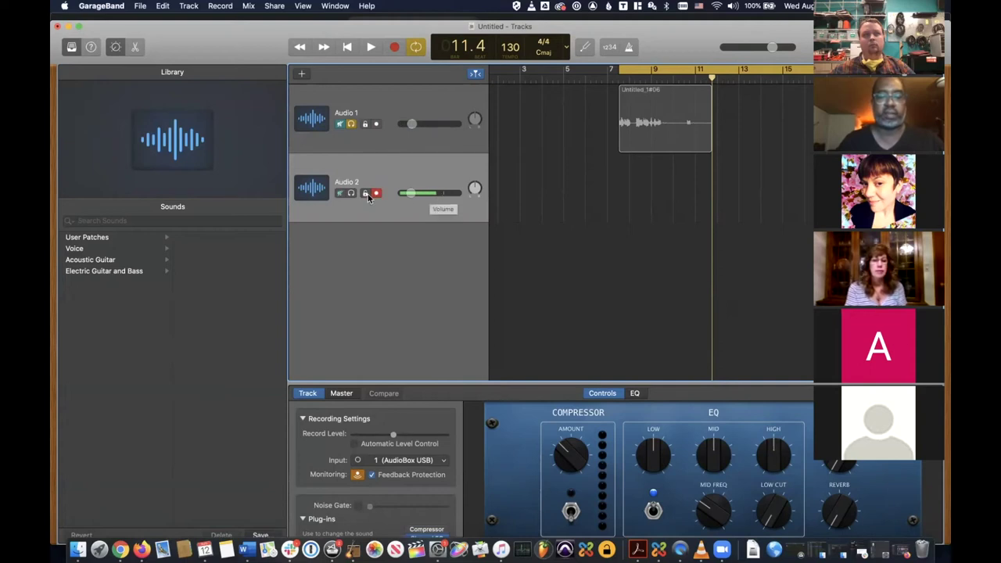
{"action": "left_click", "coordinate": [394, 52]}
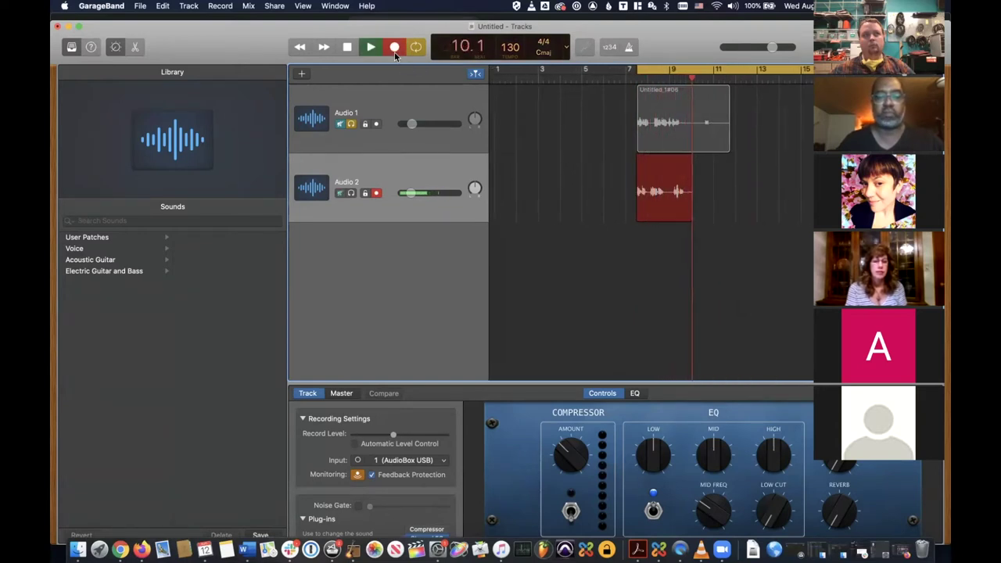
{"action": "left_click", "coordinate": [394, 52]}
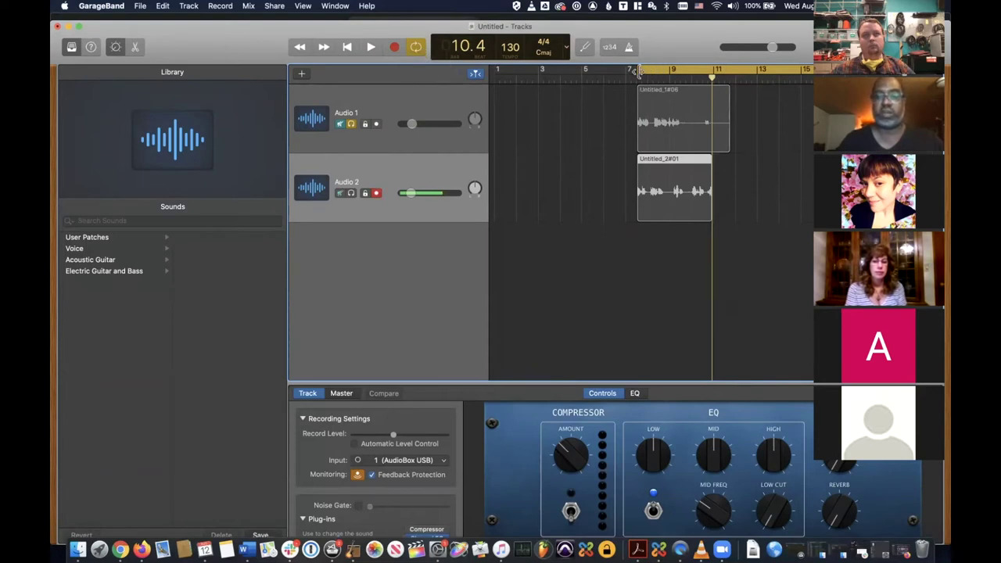
- Turn off the cycle area and delete the recorded region on Audio 2
{"action": "left_click_drag", "start_coordinate": [640, 70], "coordinate": [799, 81]}
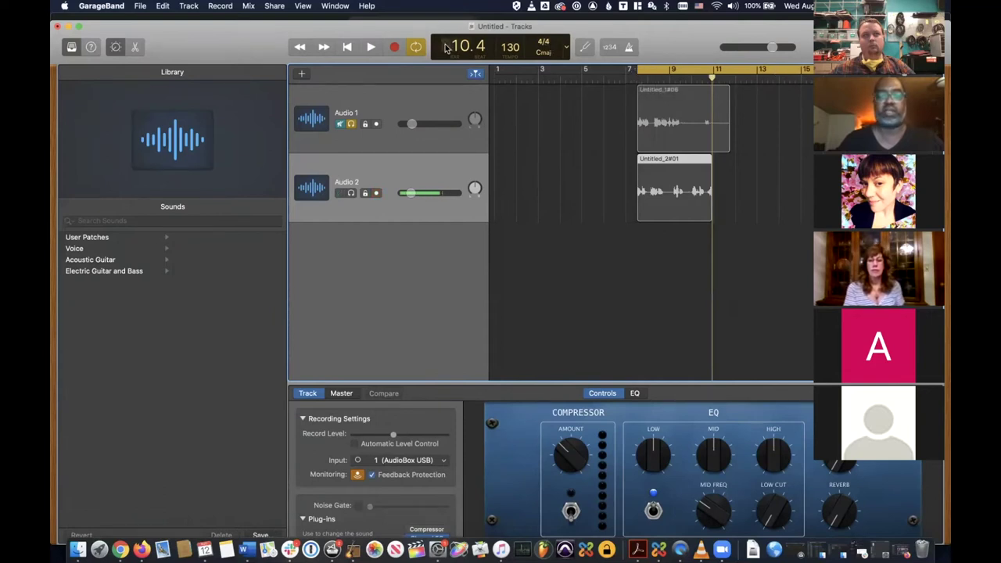
{"action": "left_click", "coordinate": [416, 50]}
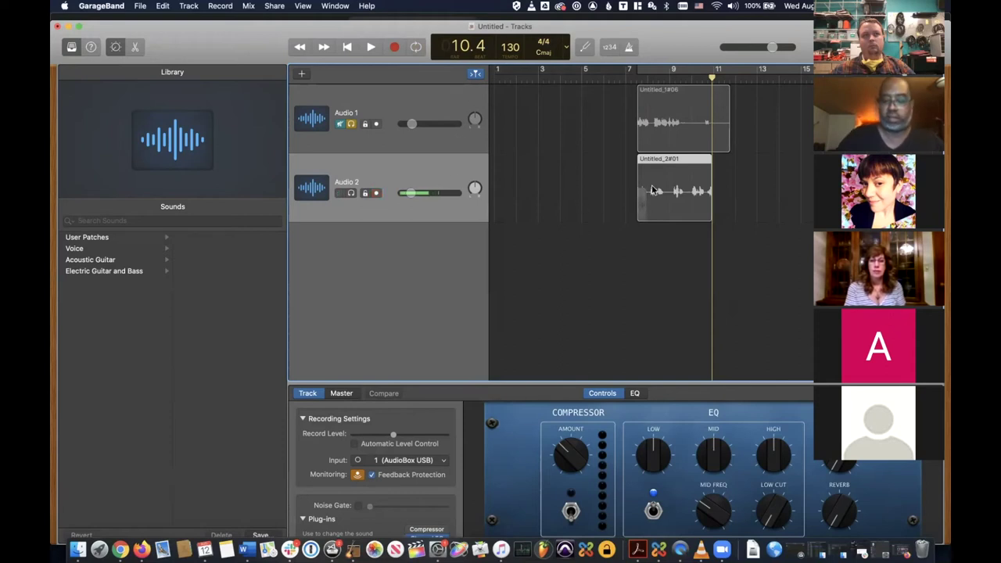
{"action": "key", "text": "Delete"}
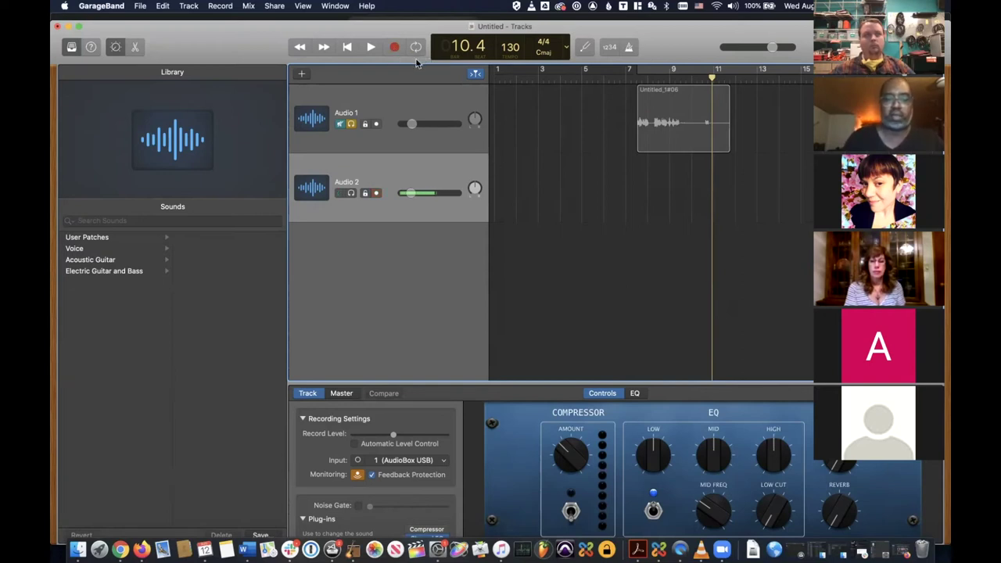
- Record a short take on Audio 2 from the playhead, then delete it with the playhead returned to the project start
{"action": "left_click", "coordinate": [395, 47]}
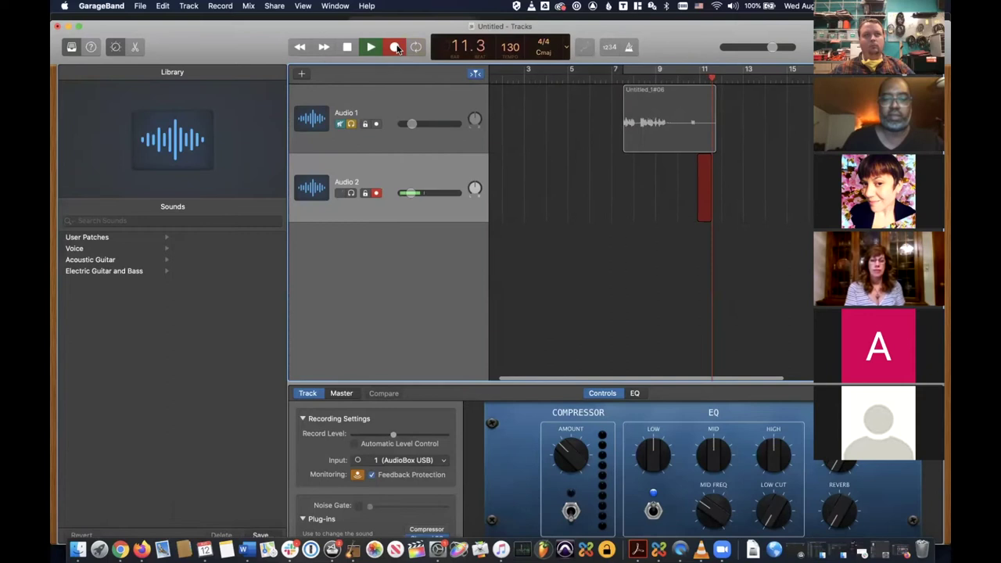
{"action": "left_click", "coordinate": [395, 47]}
{"action": "left_click", "coordinate": [350, 50]}
{"action": "left_click", "coordinate": [350, 49]}
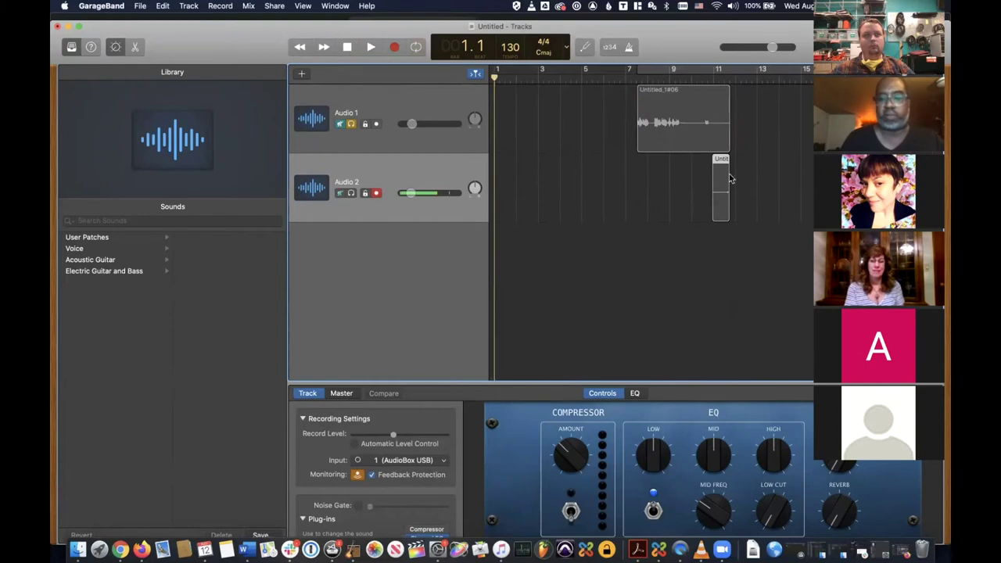
{"action": "key", "text": "Delete"}
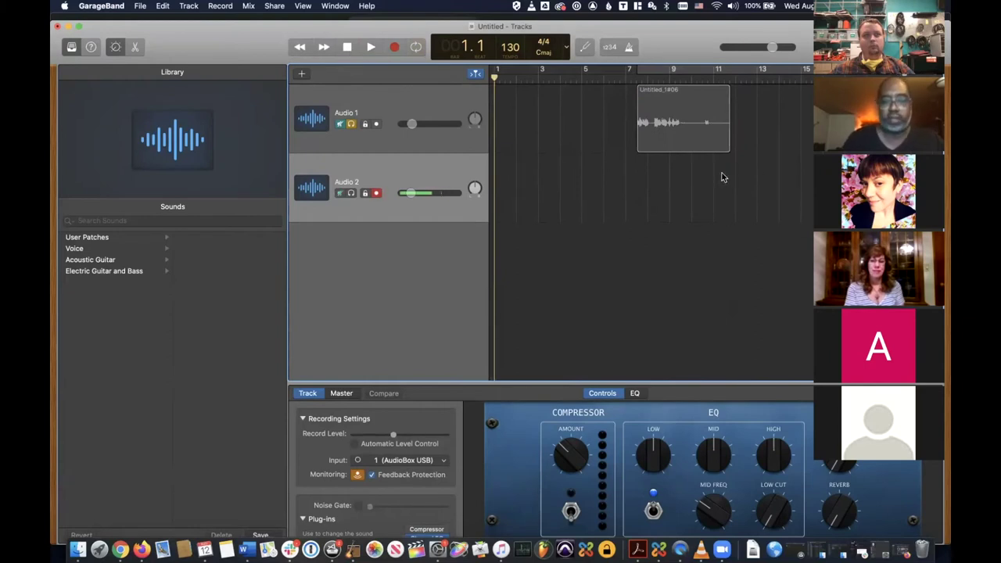
- Record a take about two bars long on Audio 2 from the beginning of the project and stop playback
{"action": "left_click", "coordinate": [395, 49]}
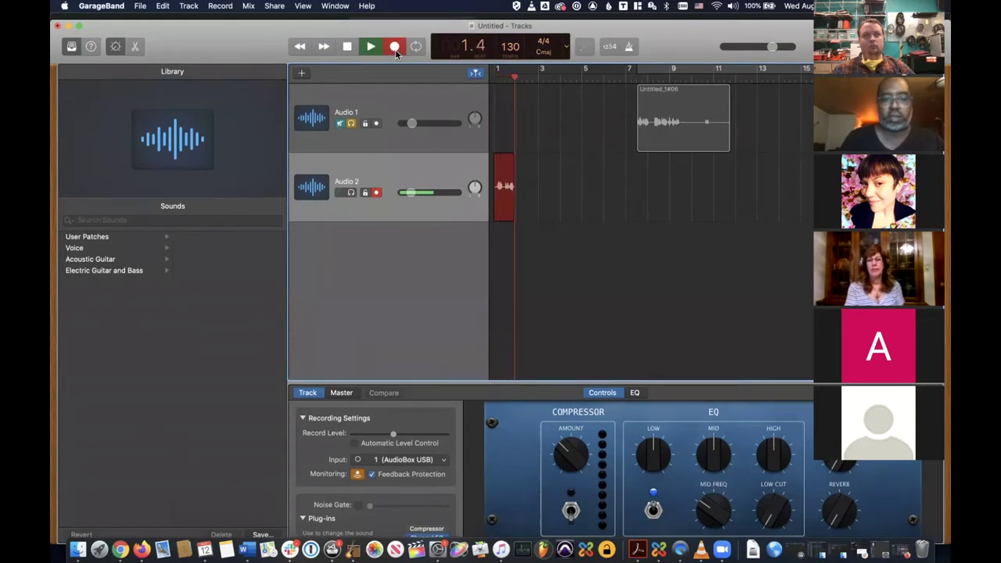
{"action": "left_click", "coordinate": [395, 50]}
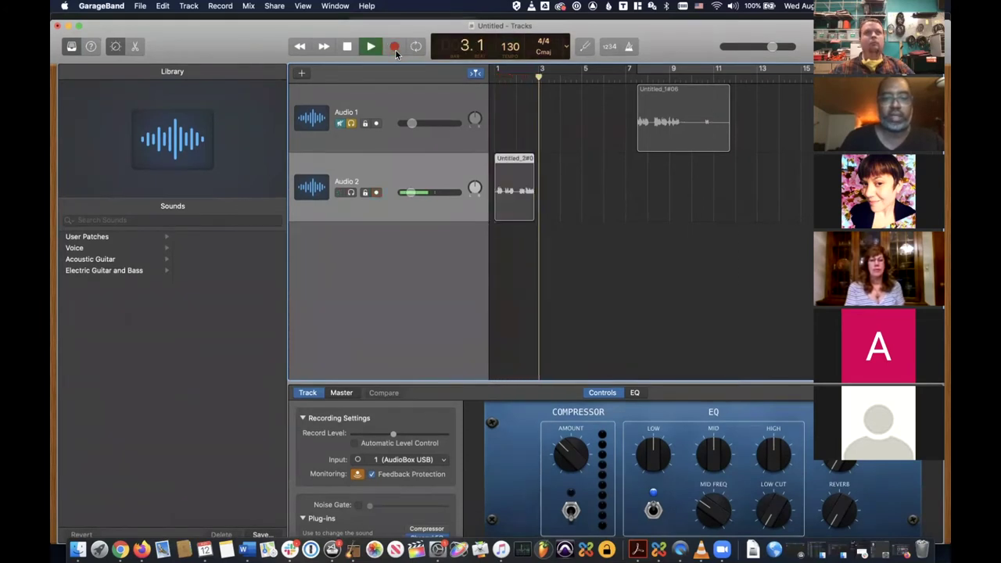
{"action": "key", "text": "space"}
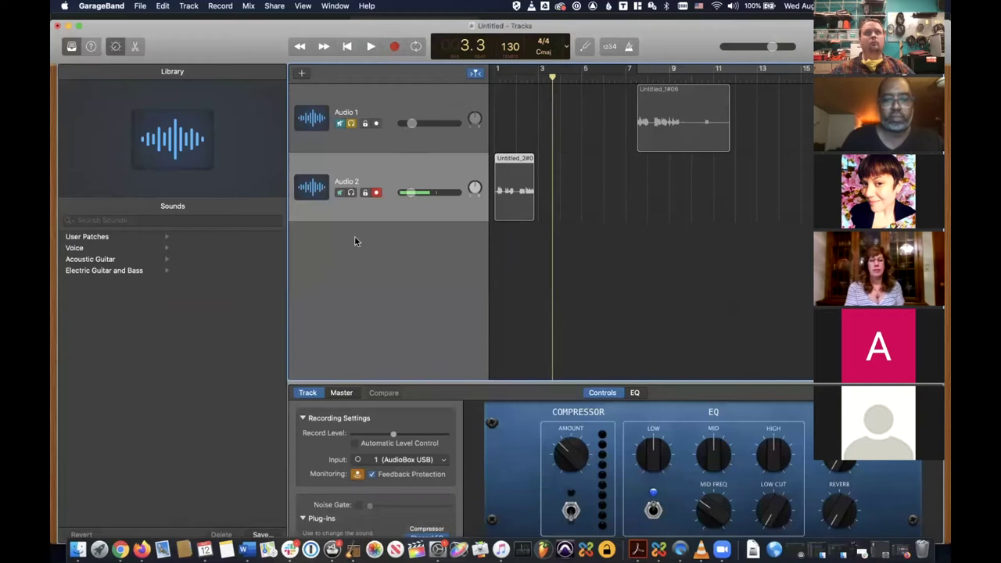
- Turn off record-enable on Audio 2, and switch Audio 1's mute off and back on
{"action": "left_click", "coordinate": [376, 192]}
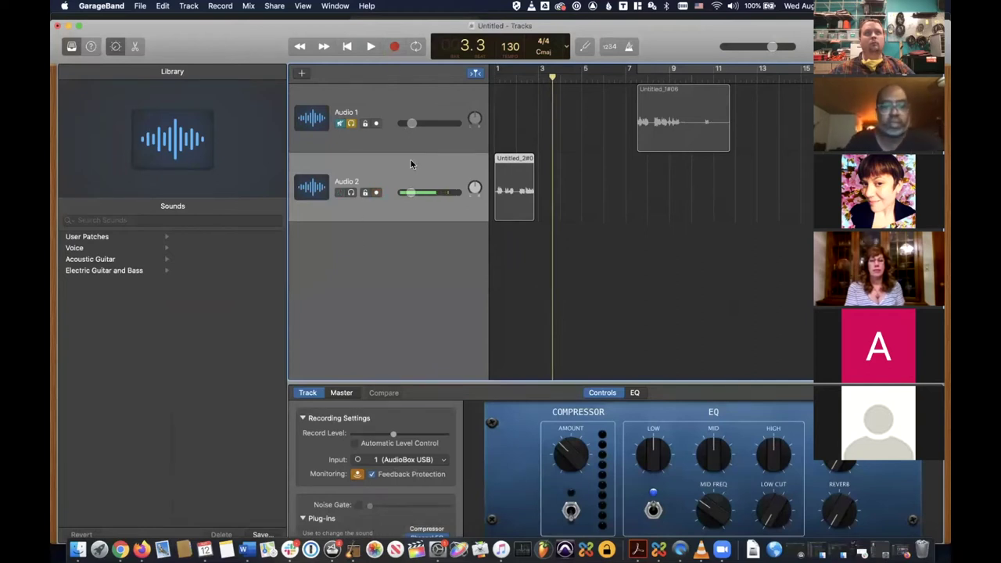
{"action": "left_click", "coordinate": [376, 192]}
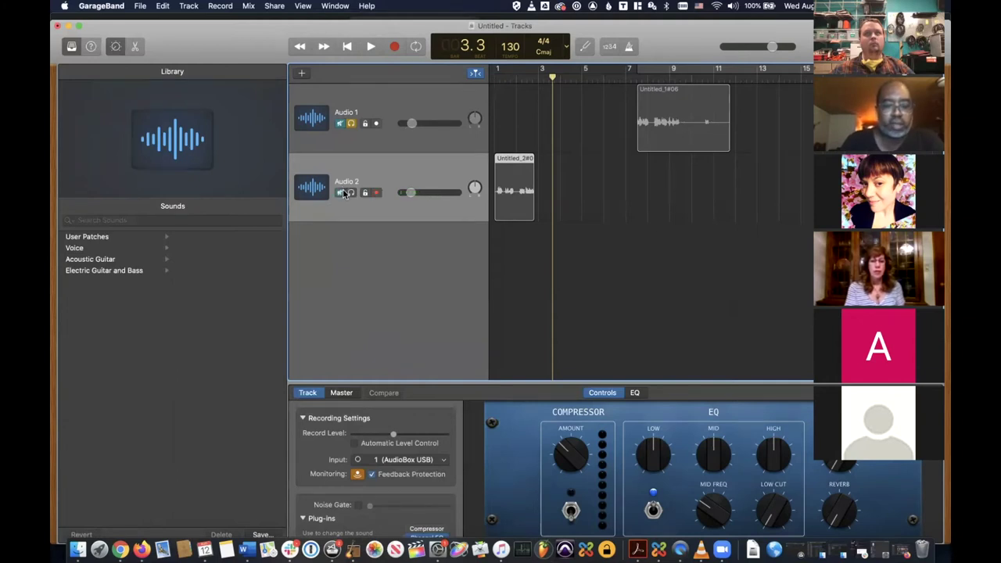
{"action": "left_click", "coordinate": [341, 125]}
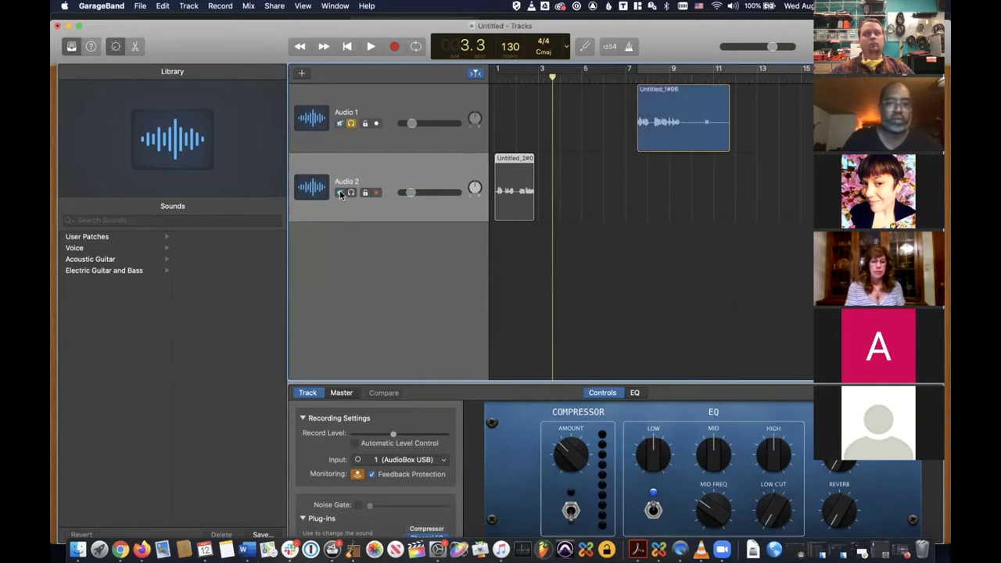
{"action": "left_click", "coordinate": [340, 122]}
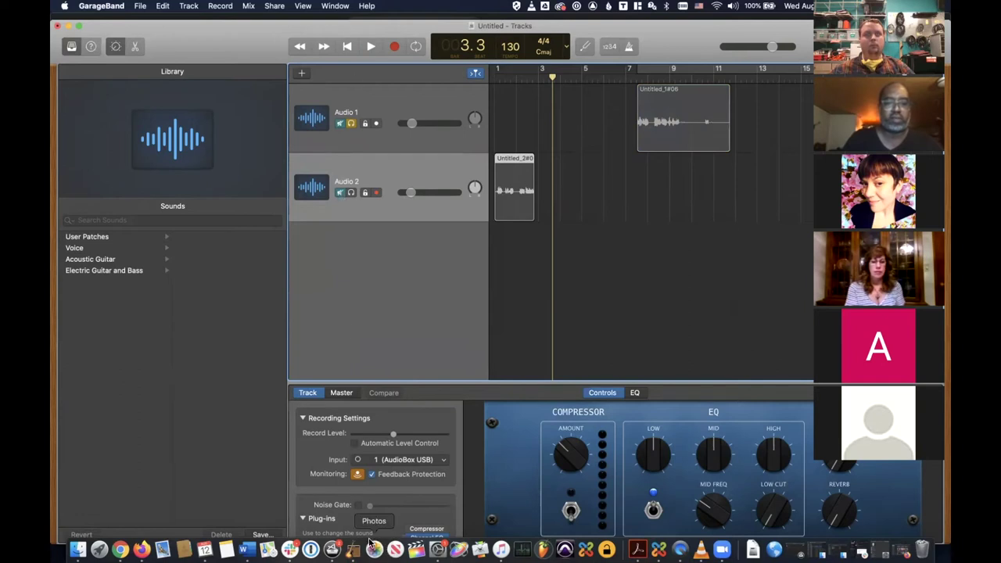
- Delete the recorded regions on Audio 2 and Audio 1
{"action": "left_click", "coordinate": [506, 194]}
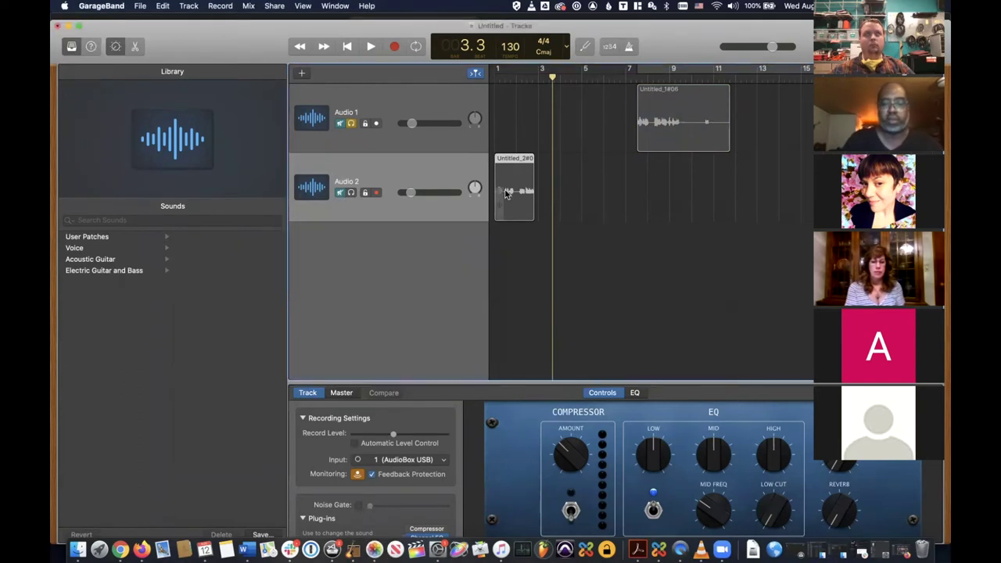
{"action": "key", "text": "Delete"}
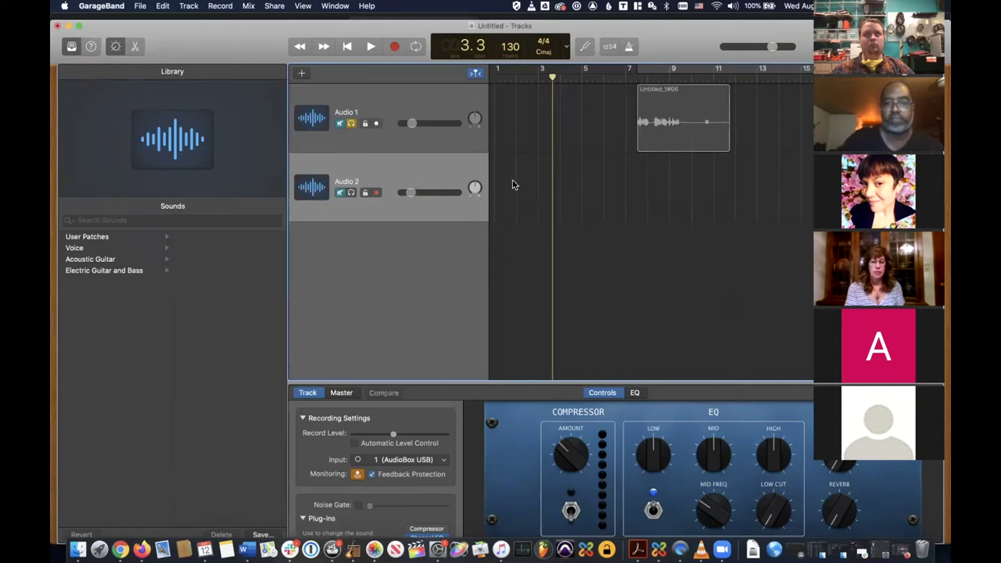
{"action": "left_click", "coordinate": [665, 133]}
{"action": "key", "text": "Delete"}
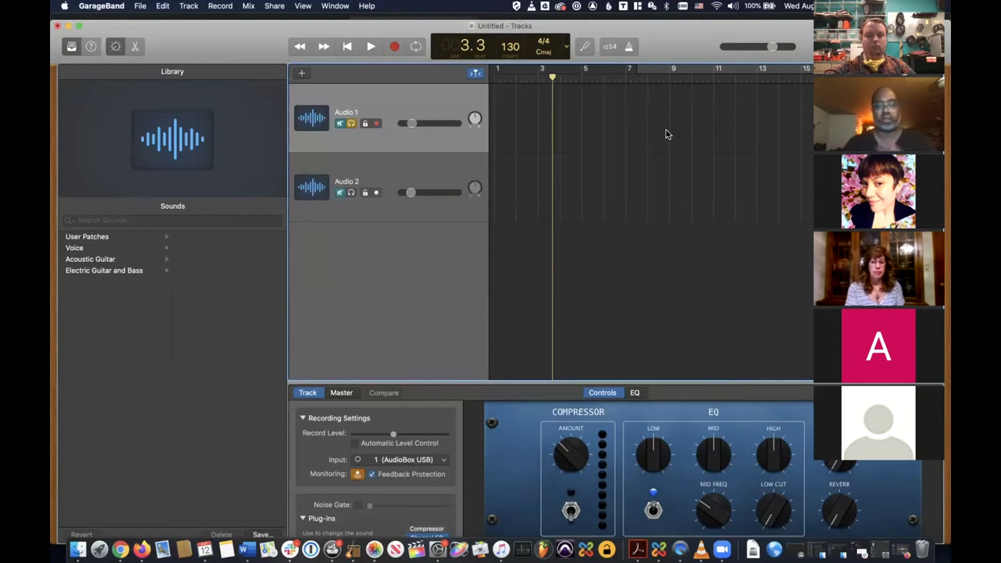
- Lock the Audio 1 track and raise its volume to -4.6 dB
{"action": "right_click", "coordinate": [340, 124]}
{"action": "key", "text": "Escape"}
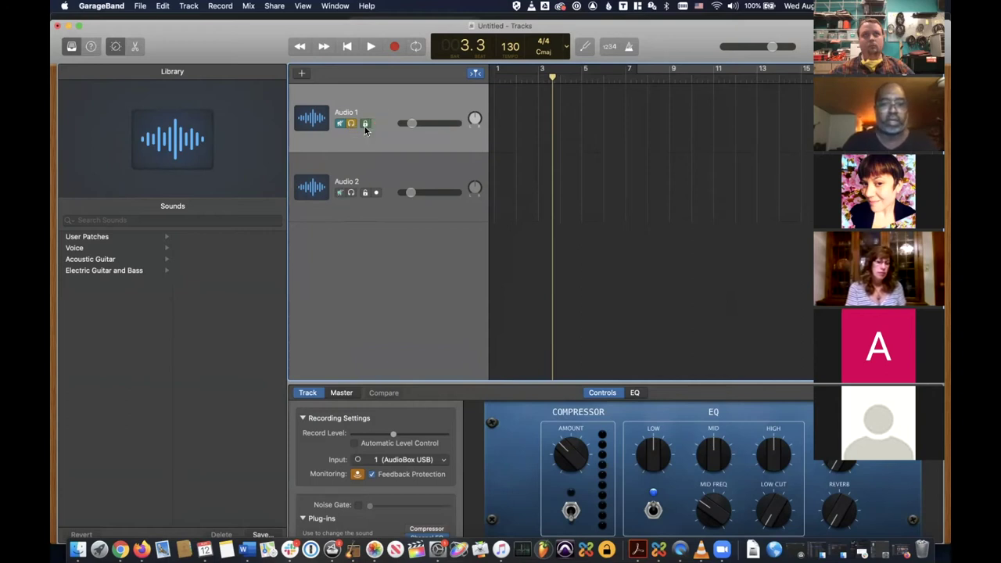
{"action": "left_click", "coordinate": [365, 125]}
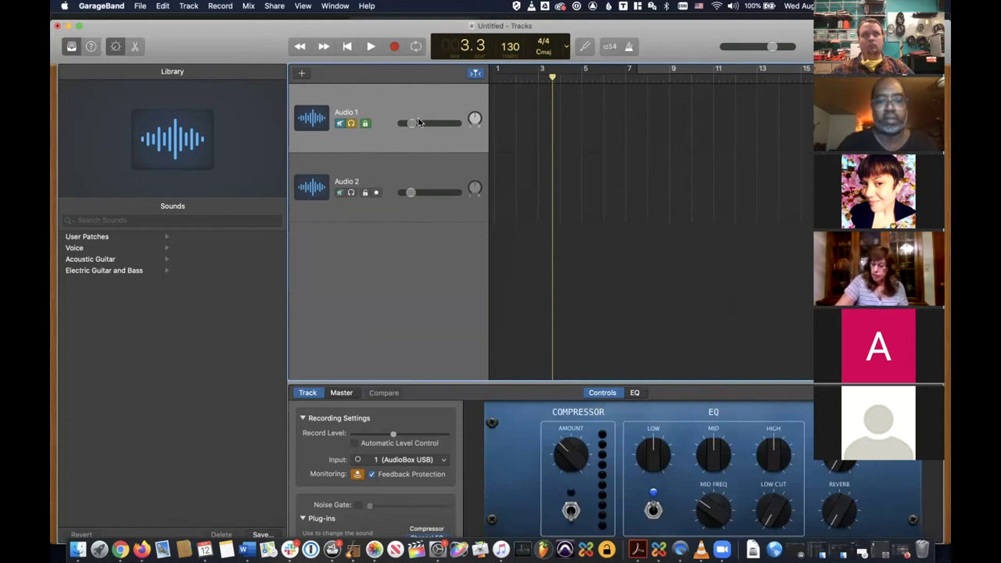
{"action": "mouse_move", "coordinate": [412, 127]}
{"action": "mouse_move", "coordinate": [423, 123]}
{"action": "left_mouse_down"}
{"action": "mouse_move", "coordinate": [438, 122]}
{"action": "mouse_move", "coordinate": [414, 122]}
{"action": "mouse_move", "coordinate": [431, 123]}
{"action": "left_mouse_up"}
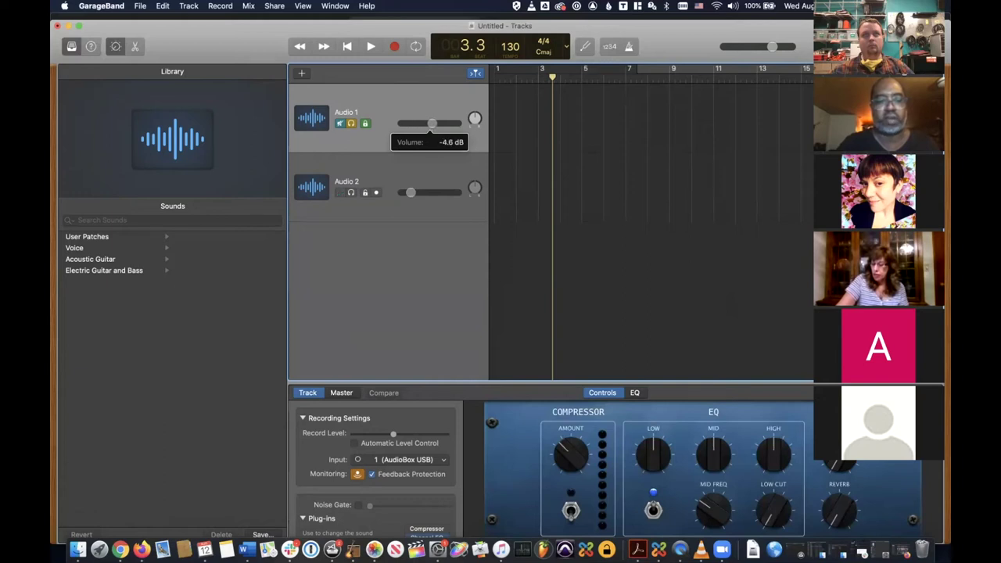
- Delete the Audio 2 track
{"action": "left_click", "coordinate": [420, 176]}
{"action": "key", "text": "super+BackSpace"}
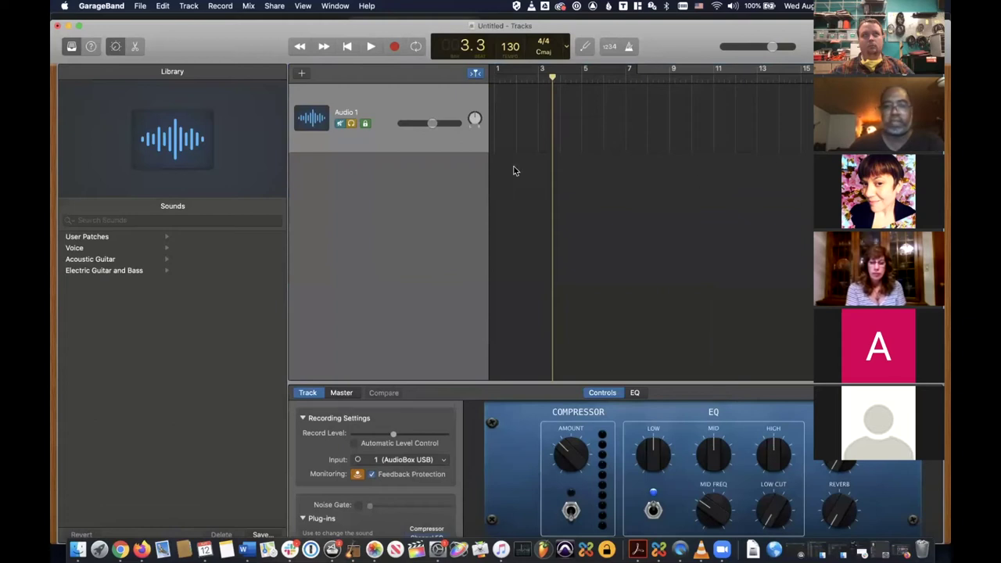
- Lower Audio 1's volume slightly and try its pan control
{"action": "mouse_move", "coordinate": [432, 124]}
{"action": "left_mouse_down"}
{"action": "mouse_move", "coordinate": [442, 124]}
{"action": "mouse_move", "coordinate": [420, 124]}
{"action": "mouse_move", "coordinate": [445, 123]}
{"action": "mouse_move", "coordinate": [431, 123]}
{"action": "left_mouse_up"}
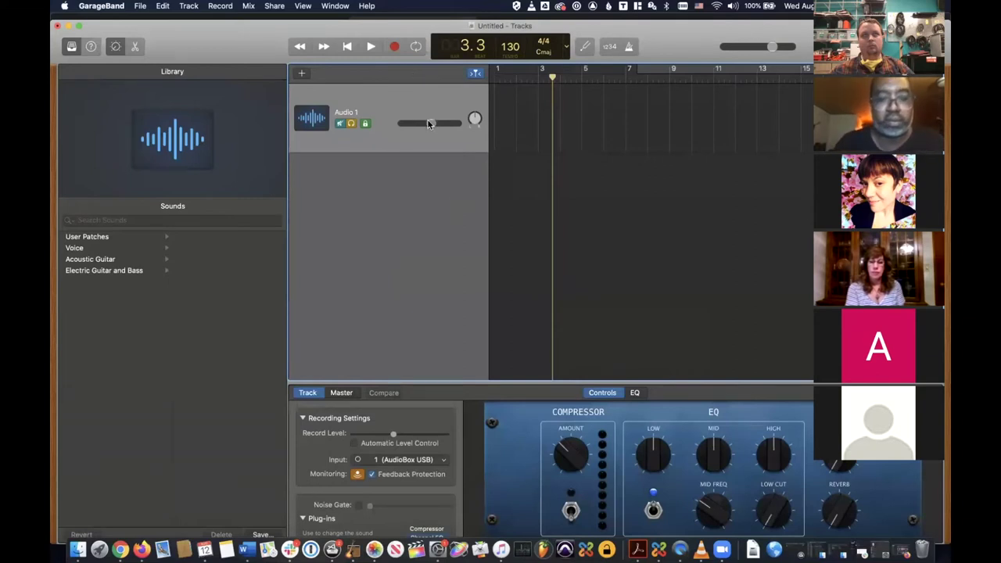
{"action": "left_click_drag", "start_coordinate": [431, 123], "coordinate": [418, 121]}
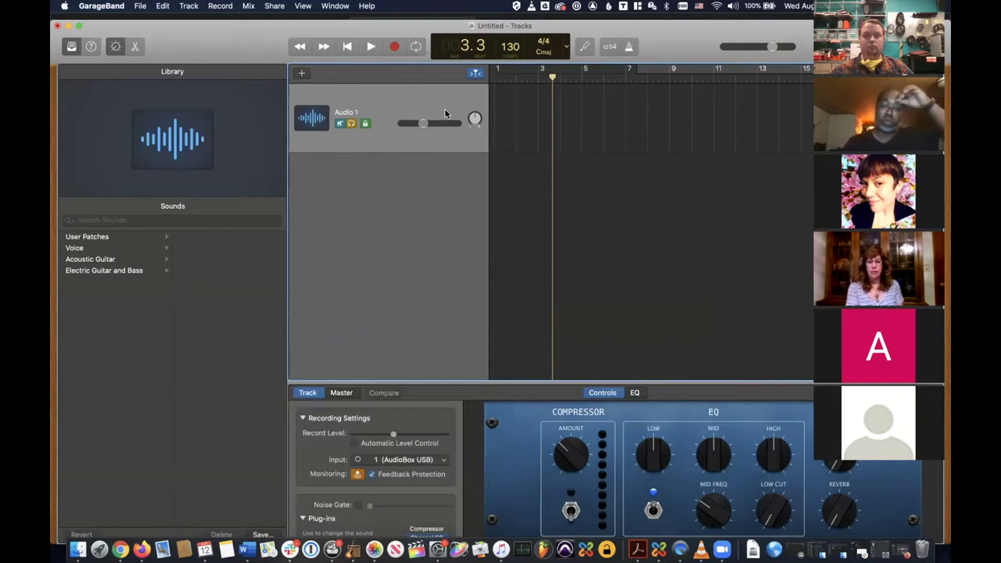
{"action": "mouse_move", "coordinate": [473, 118]}
{"action": "left_mouse_down"}
{"action": "mouse_move", "coordinate": [469, 137]}
{"action": "mouse_move", "coordinate": [470, 79]}
{"action": "mouse_move", "coordinate": [469, 109]}
{"action": "left_mouse_up"}
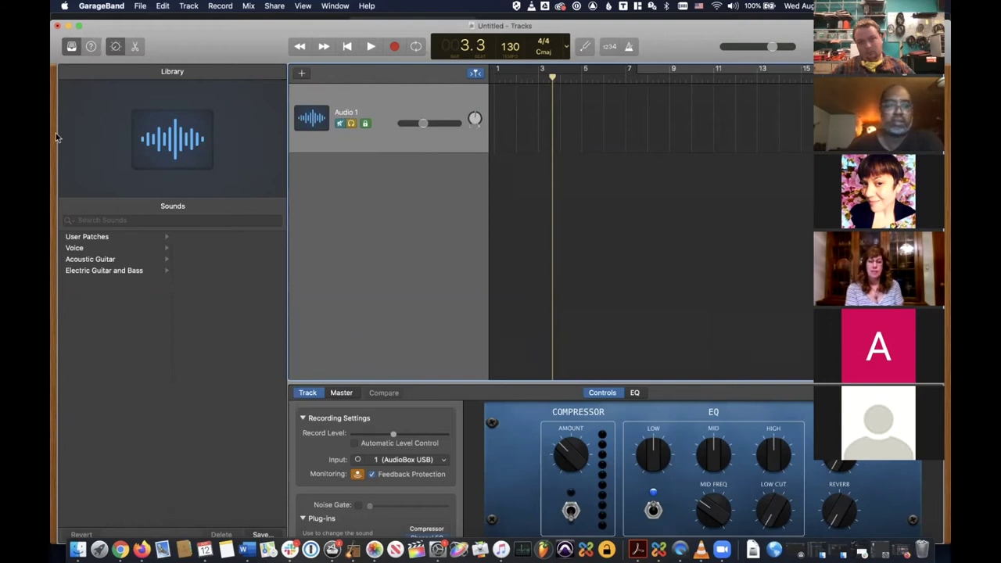
- Hide the Smart Controls and the Library
{"action": "left_click", "coordinate": [115, 48]}
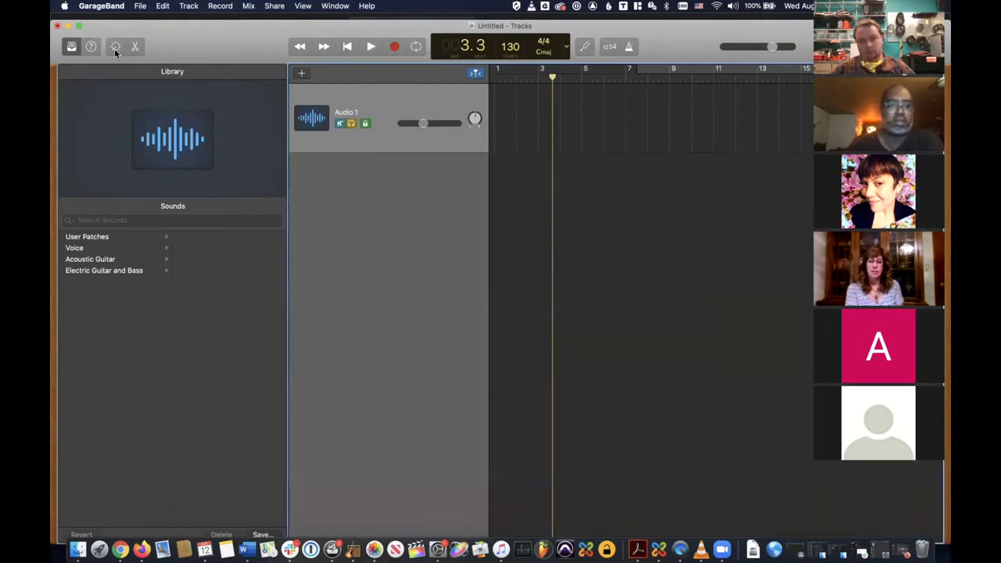
{"action": "left_click", "coordinate": [70, 48]}
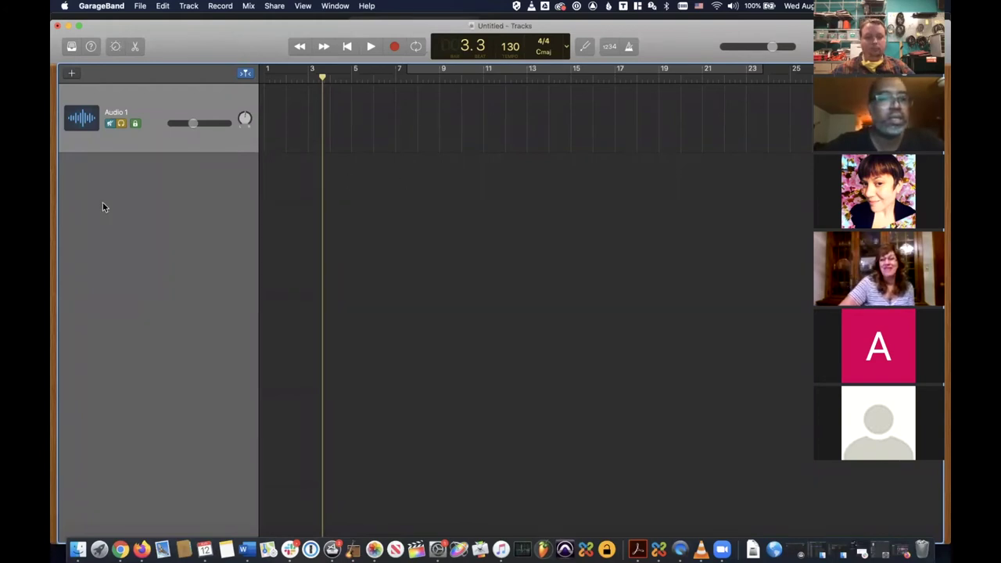
- Close the untitled project without saving it
{"action": "left_click", "coordinate": [141, 8]}
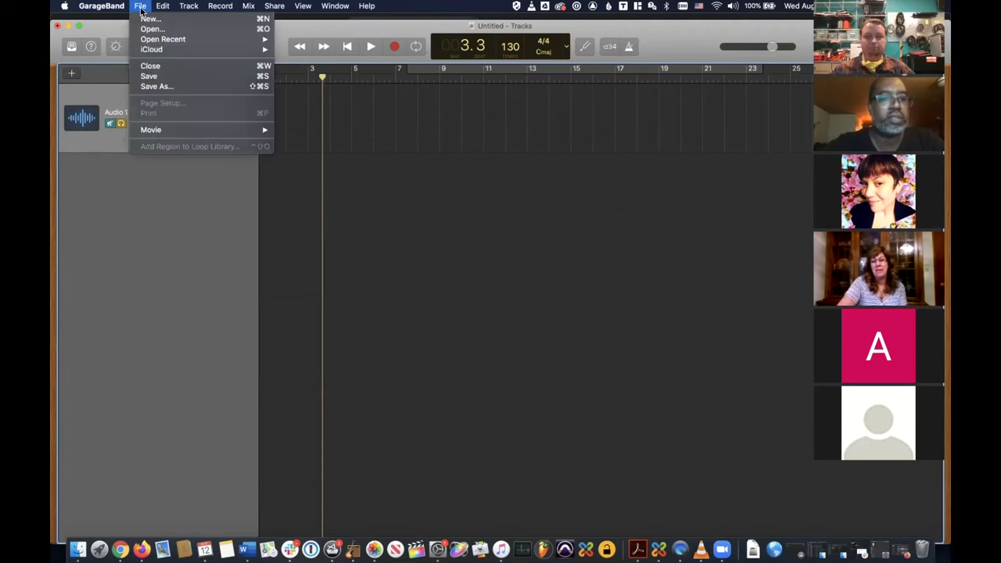
{"action": "left_click", "coordinate": [160, 68]}
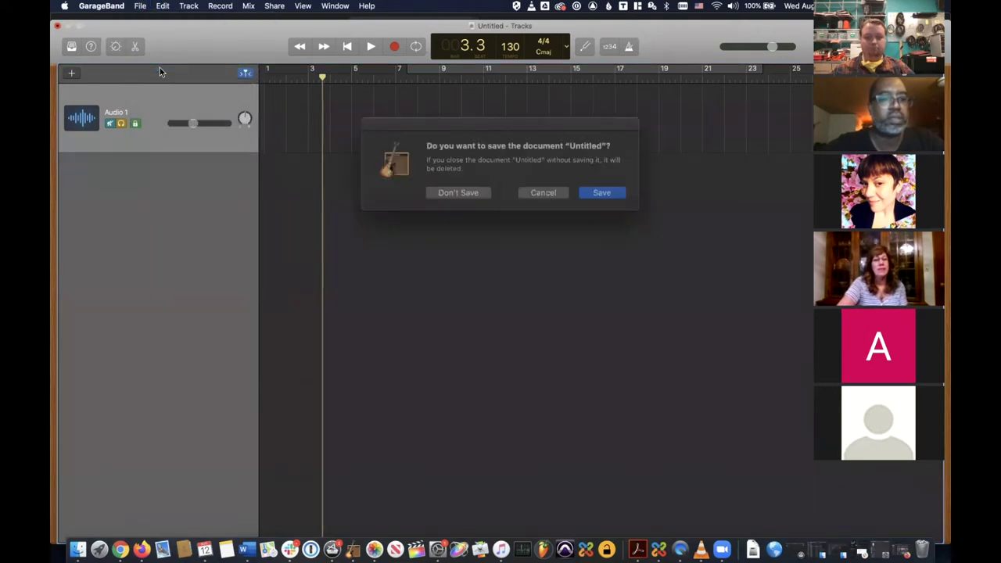
{"action": "left_click", "coordinate": [465, 189]}
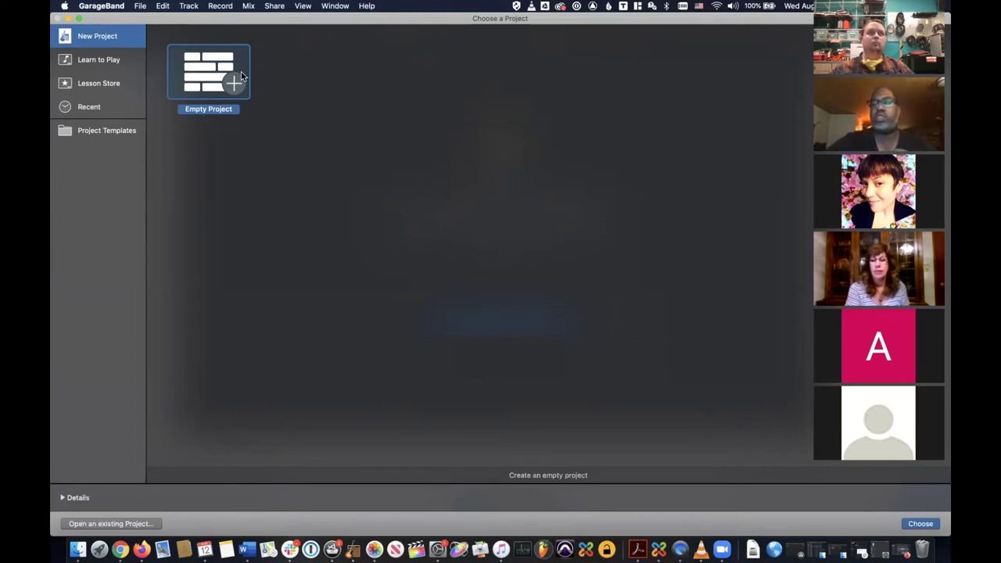
- Look through the available file commands, the project templates and the recent projects
{"action": "left_click", "coordinate": [140, 6]}
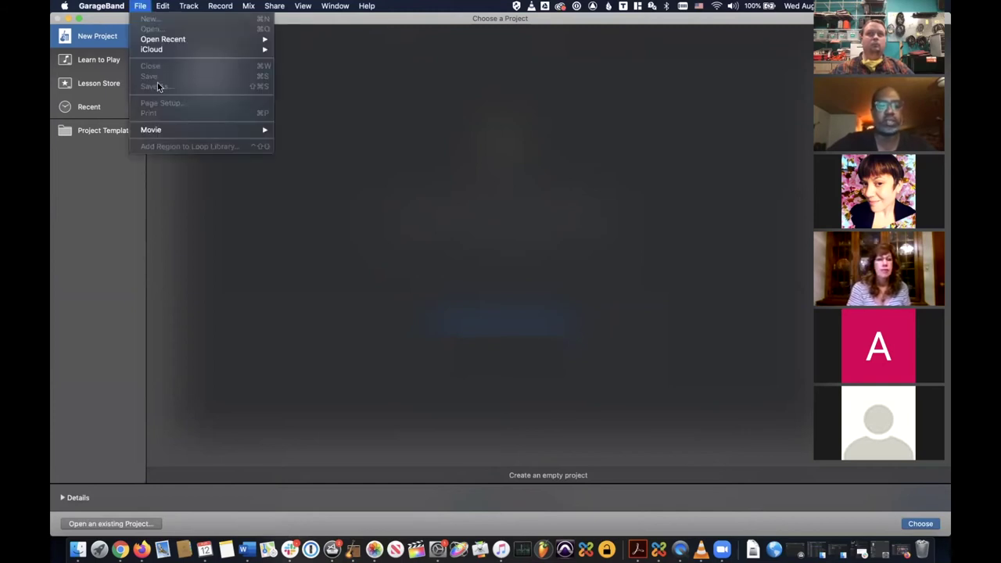
{"action": "left_click", "coordinate": [377, 84]}
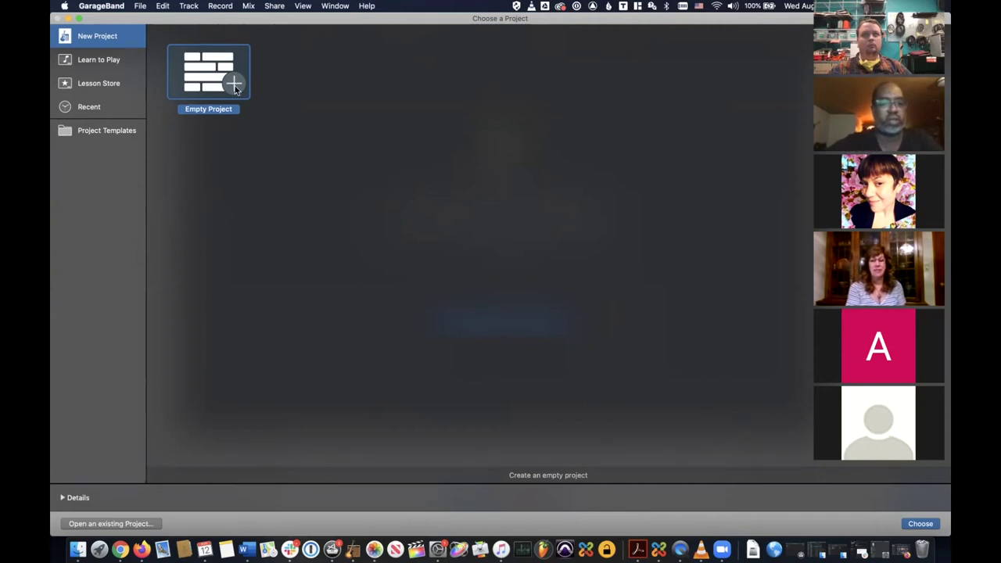
{"action": "left_click", "coordinate": [114, 134]}
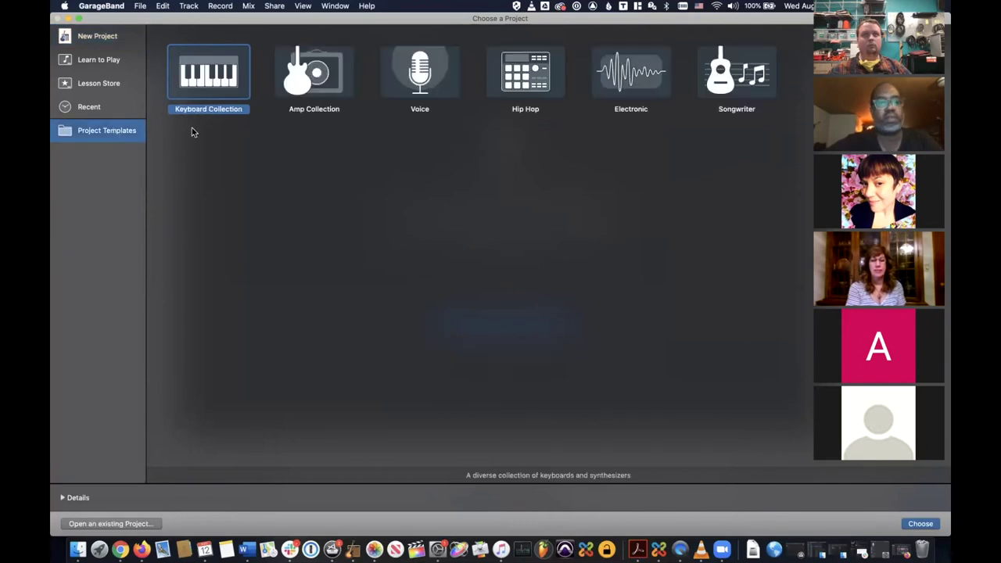
{"action": "left_click", "coordinate": [97, 109]}
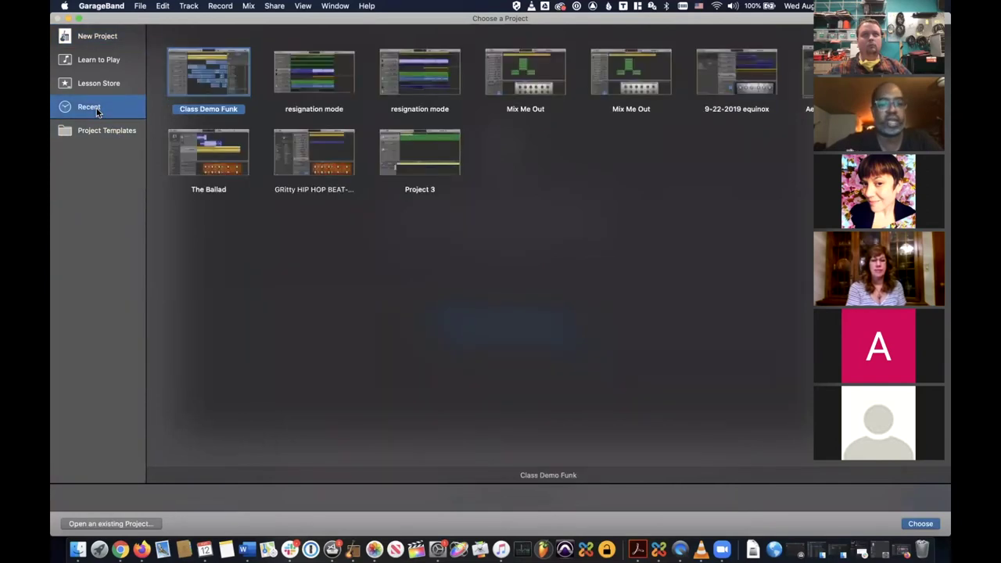
- Open the recent project Class Demo Funk, hide the loop browser and look over all the regions in the arrangement
{"action": "double_click", "coordinate": [232, 78]}
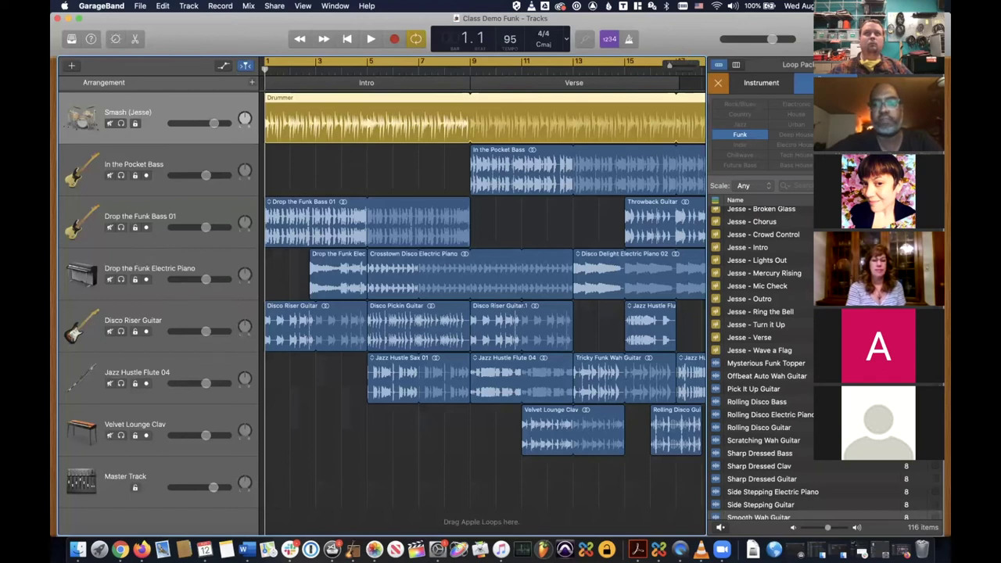
{"action": "key", "text": "o"}
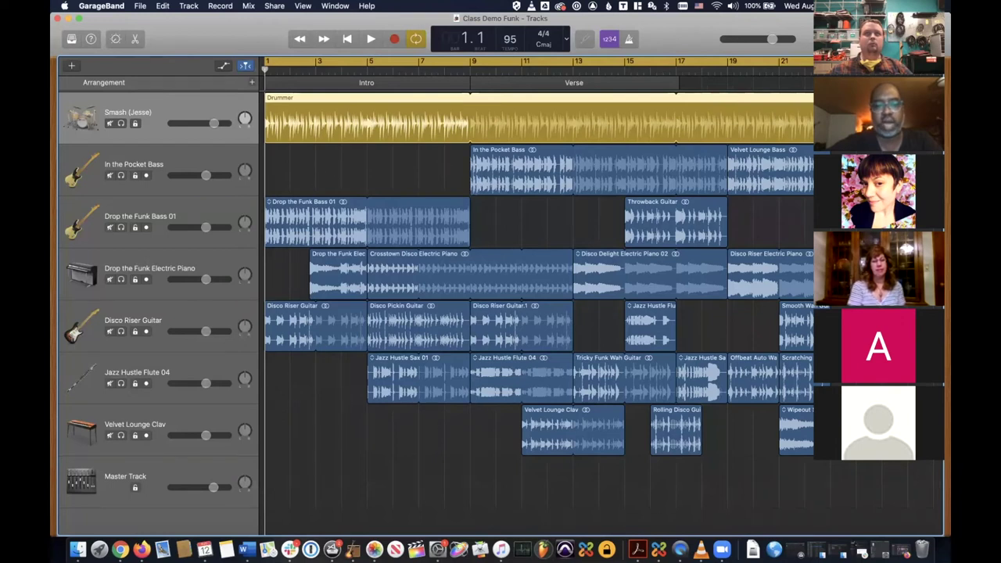
{"action": "left_click", "coordinate": [350, 428]}
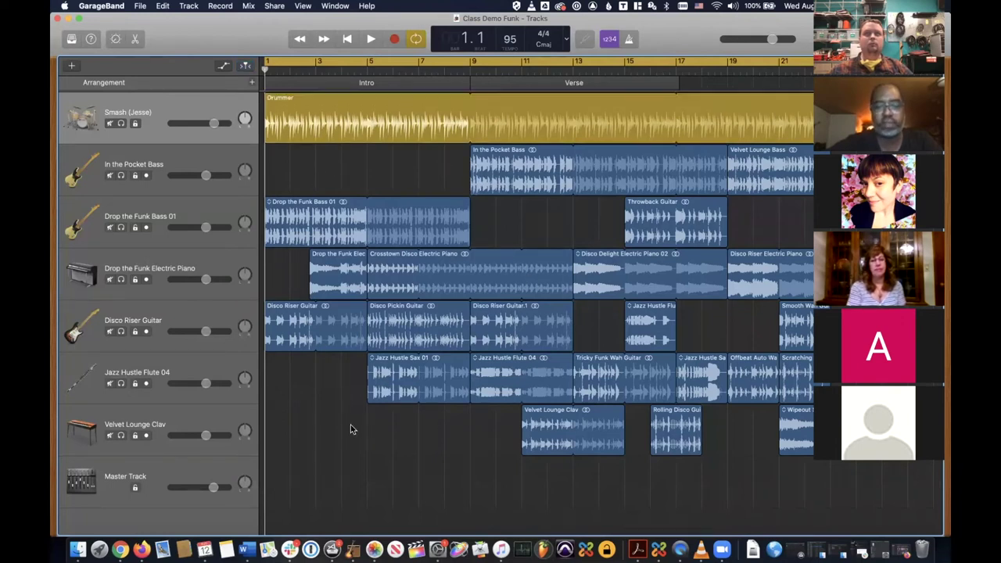
{"action": "left_click_drag", "start_coordinate": [350, 425], "coordinate": [339, 442]}
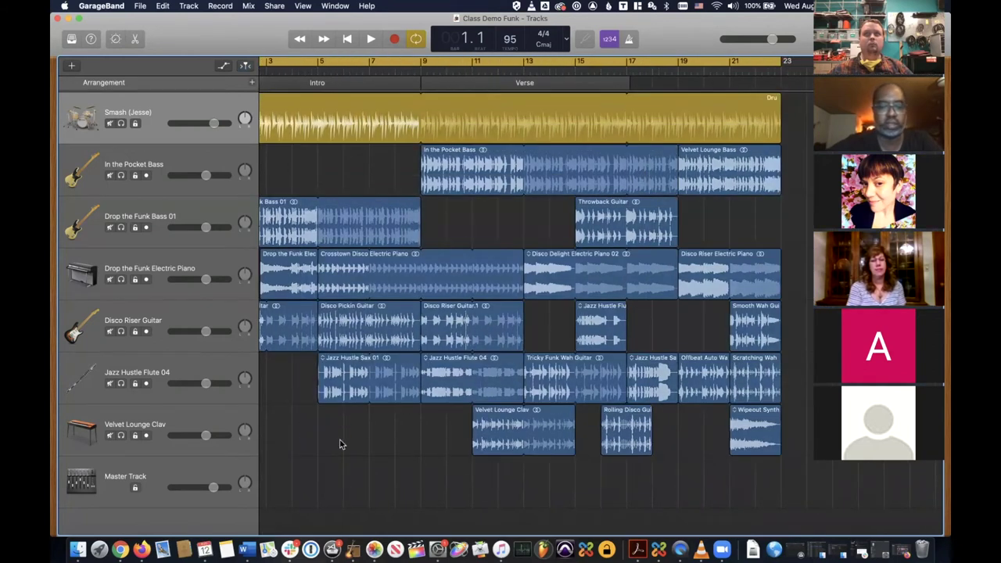
{"action": "scroll", "coordinate": [340, 442], "scroll_direction": "left", "scroll_amount": 2}
{"action": "scroll", "coordinate": [340, 444], "scroll_direction": "left", "scroll_amount": 2}
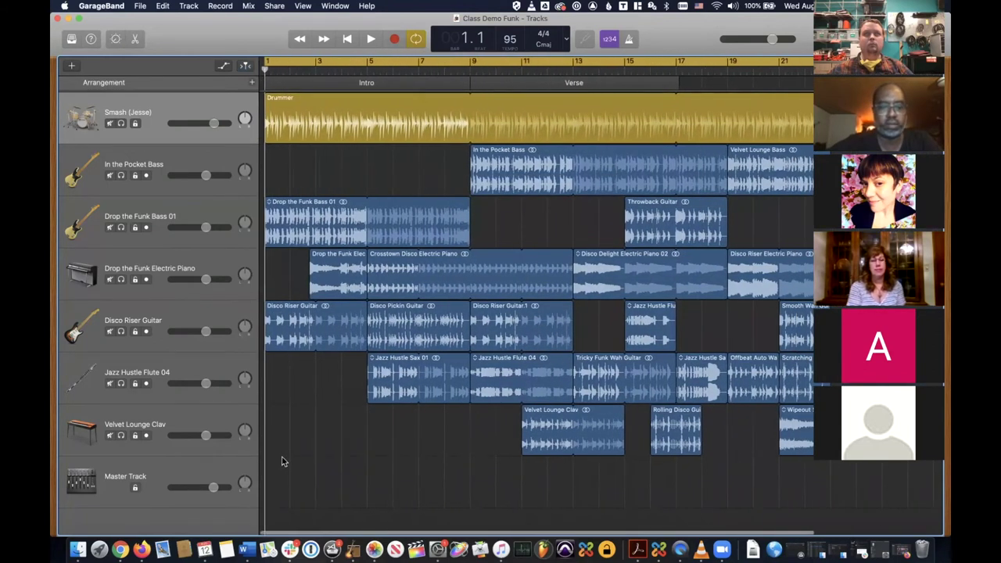
{"action": "key", "text": "super+a"}
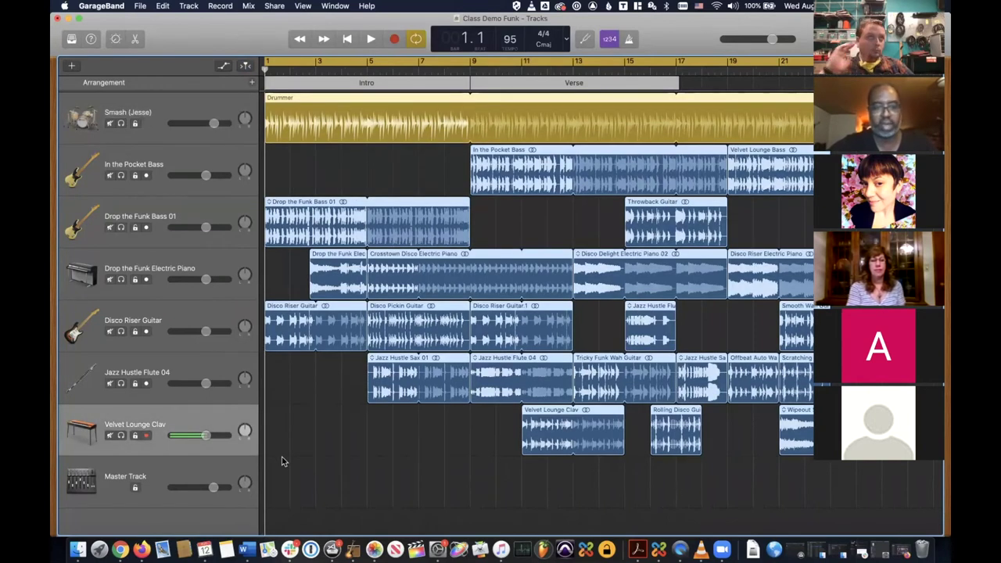
{"action": "left_click", "coordinate": [283, 461]}
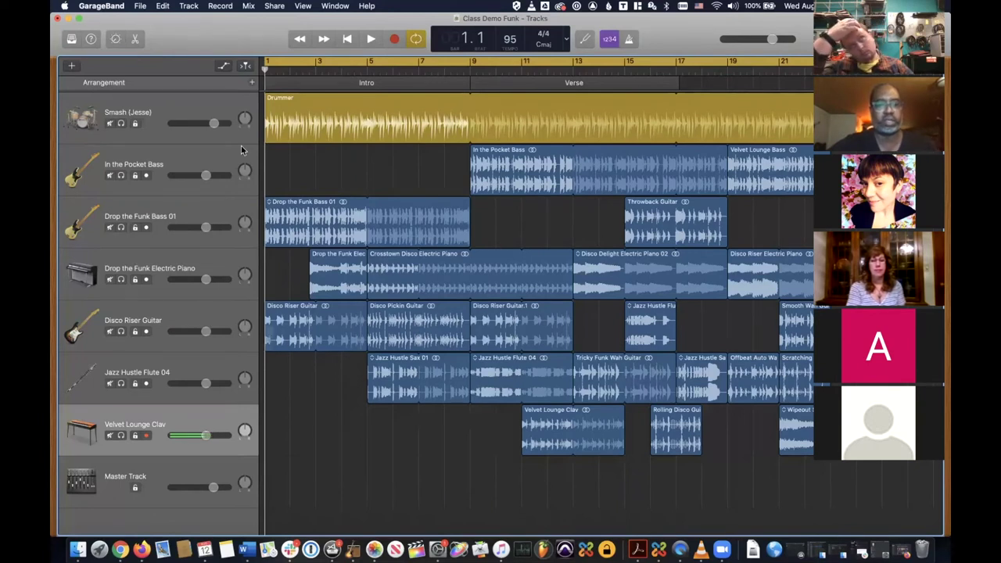
- Close the Class Demo Funk project without saving the changes
{"action": "left_click", "coordinate": [138, 6]}
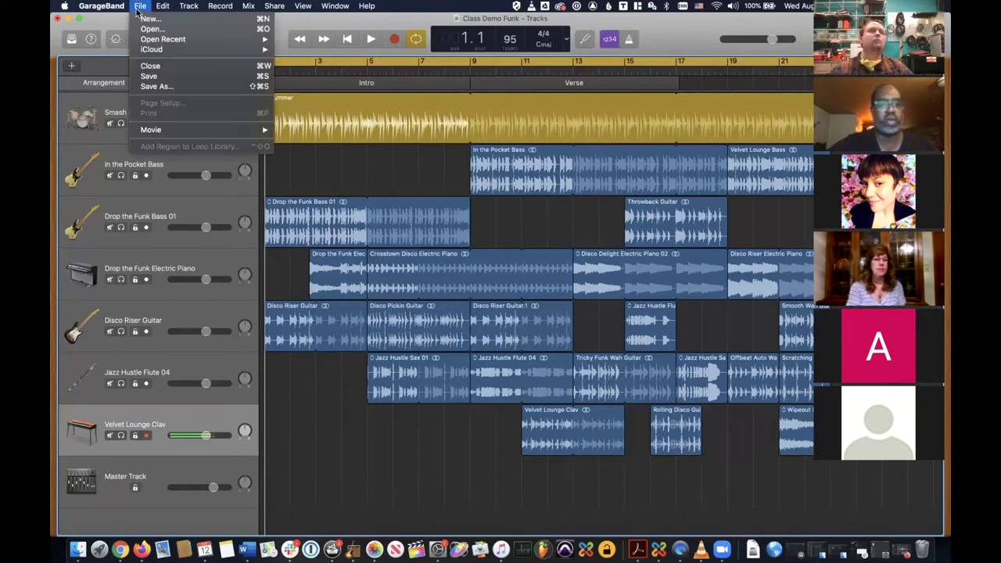
{"action": "left_click", "coordinate": [152, 69]}
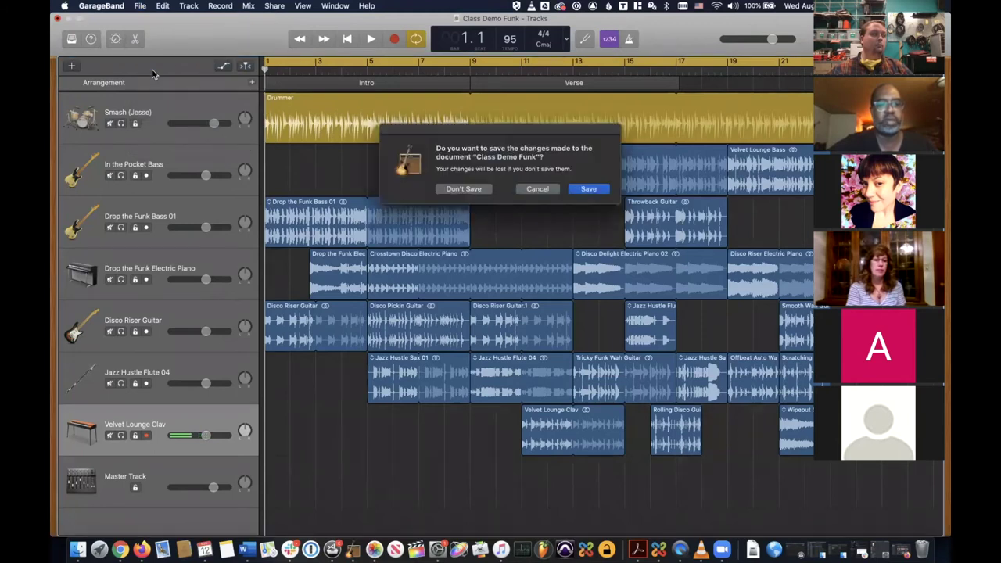
{"action": "left_click", "coordinate": [465, 189]}
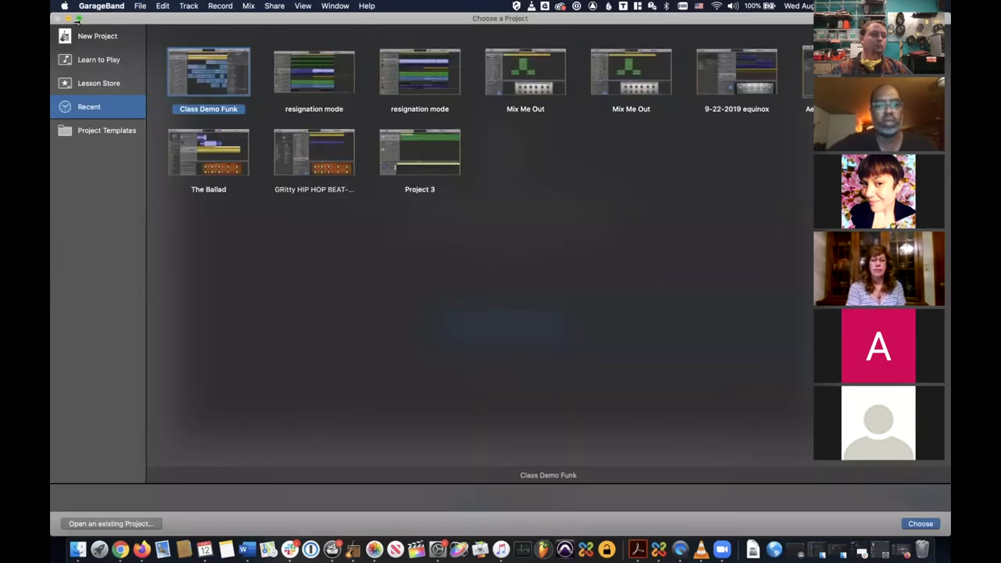
- Create a new empty project with a Software Instrument track
{"action": "left_click", "coordinate": [101, 42]}
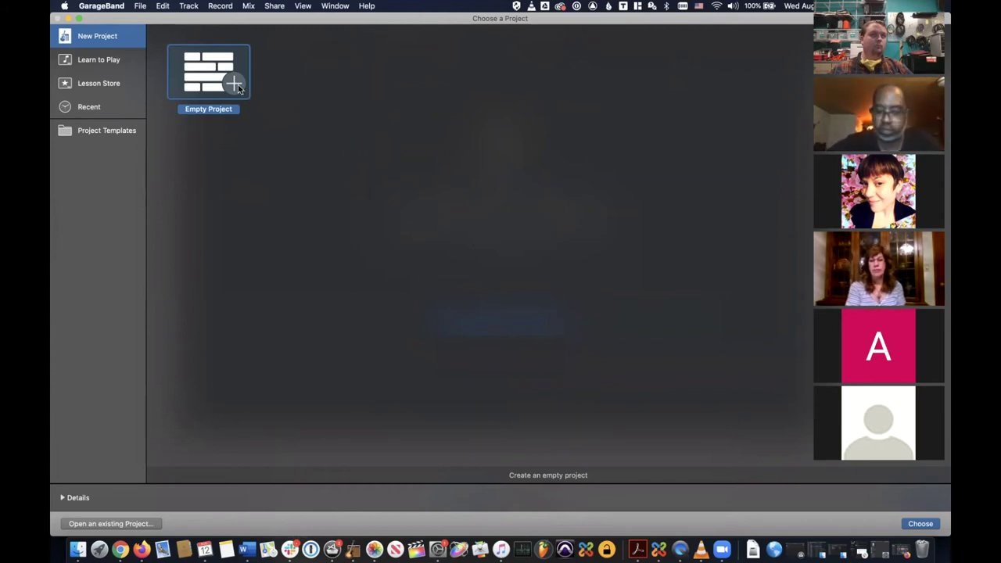
{"action": "double_click", "coordinate": [238, 84]}
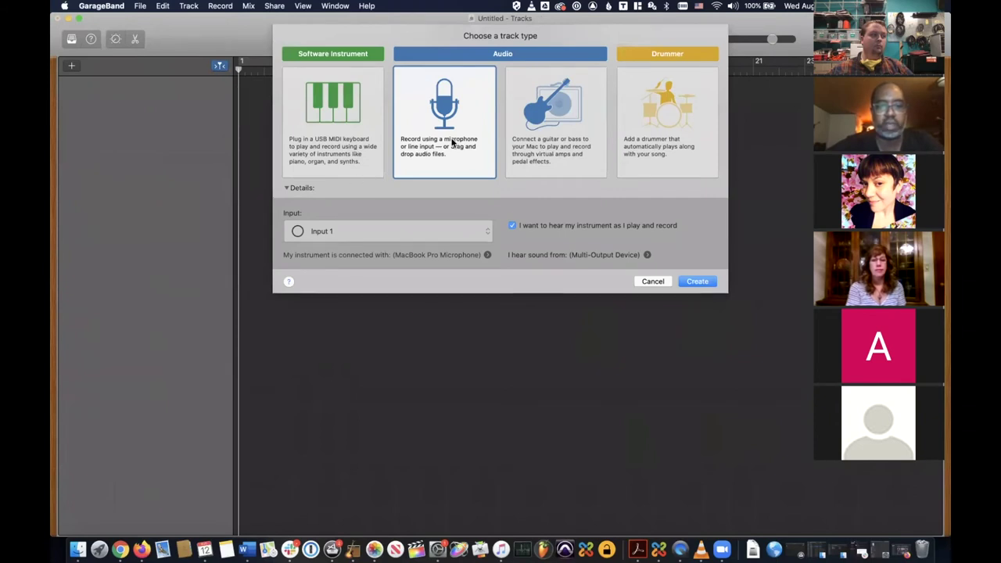
{"action": "left_click", "coordinate": [367, 156]}
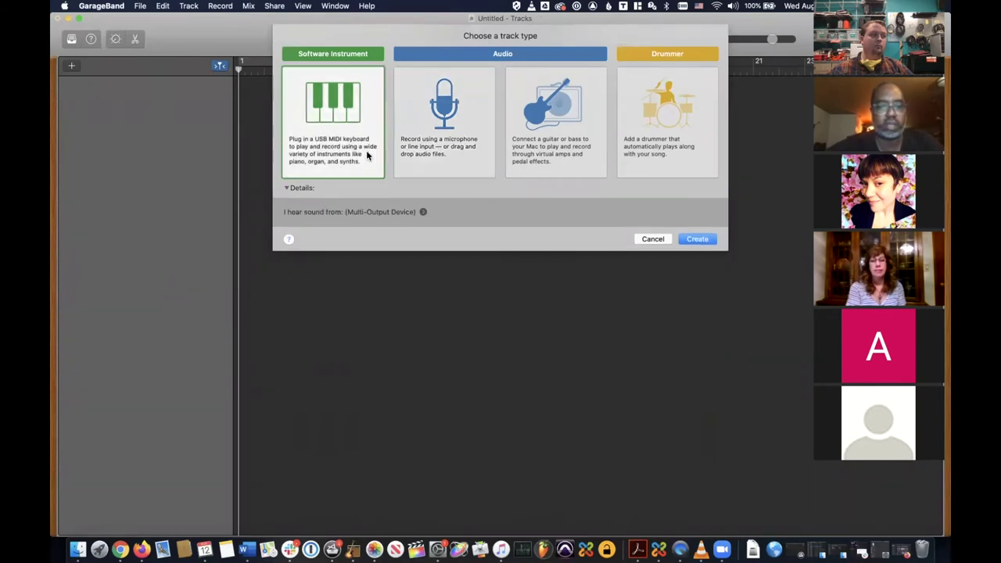
{"action": "key", "text": "Return"}
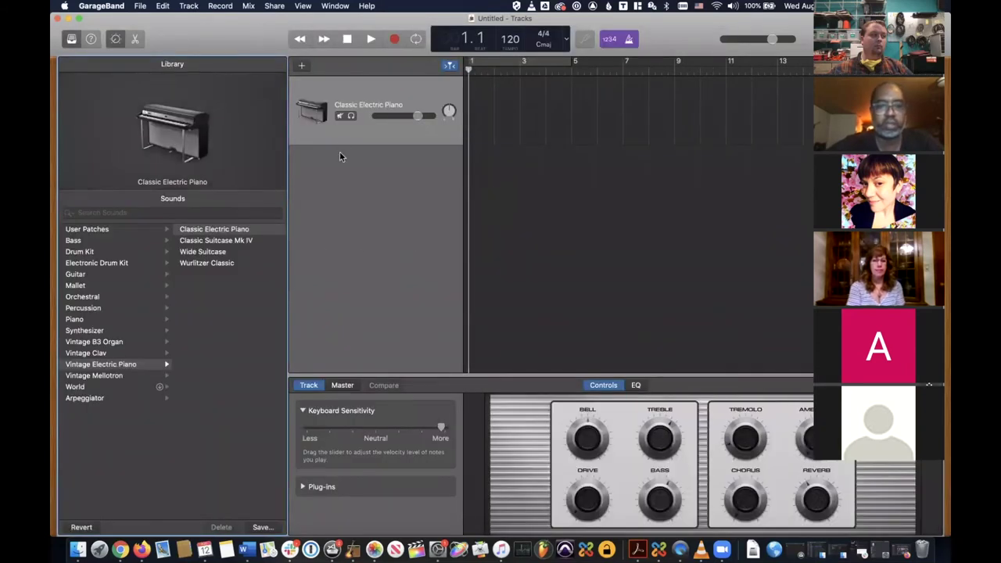
- Add two microphone audio tracks using Input 1 and mute all the tracks
{"action": "left_click", "coordinate": [302, 68]}
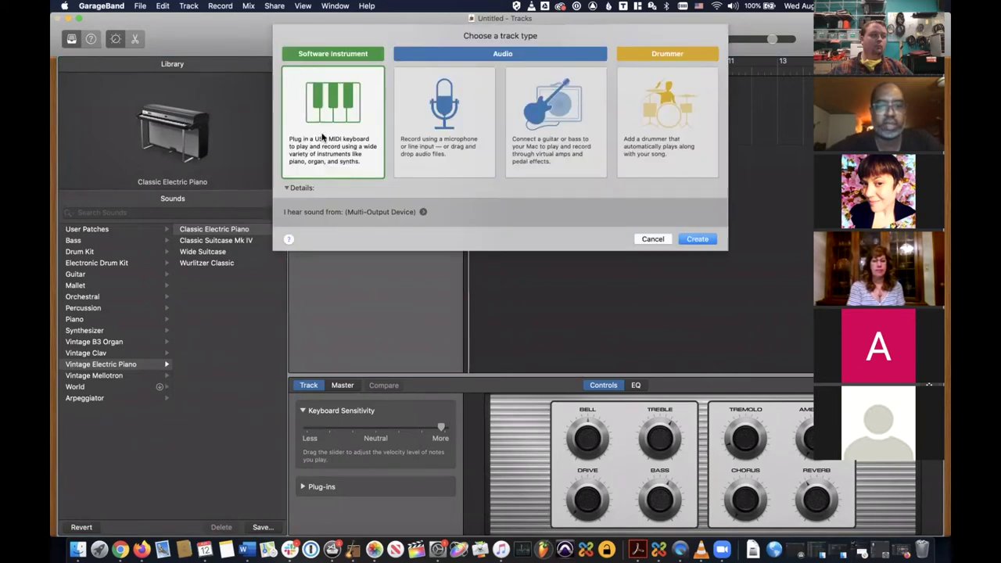
{"action": "left_click", "coordinate": [416, 144]}
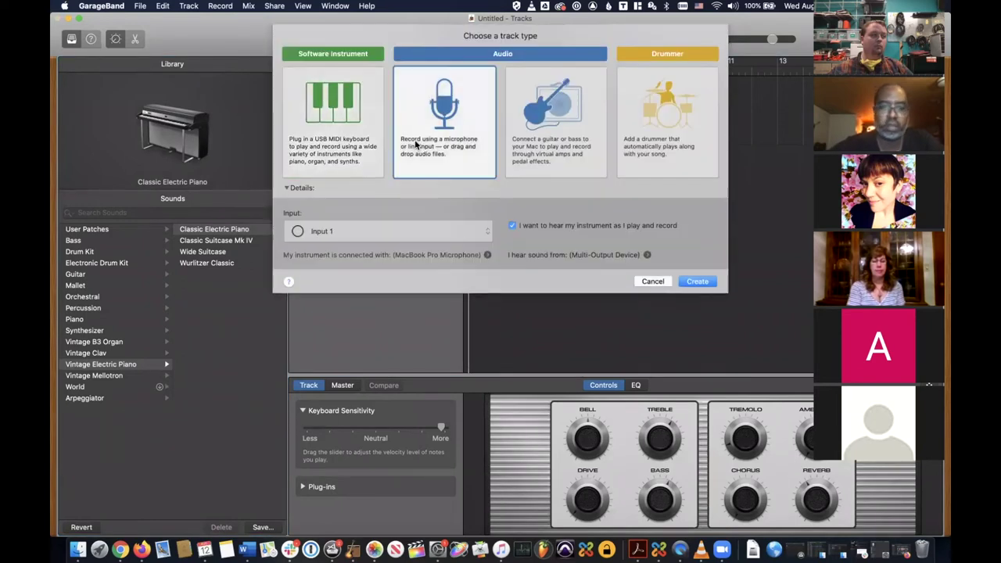
{"action": "key", "text": "Return"}
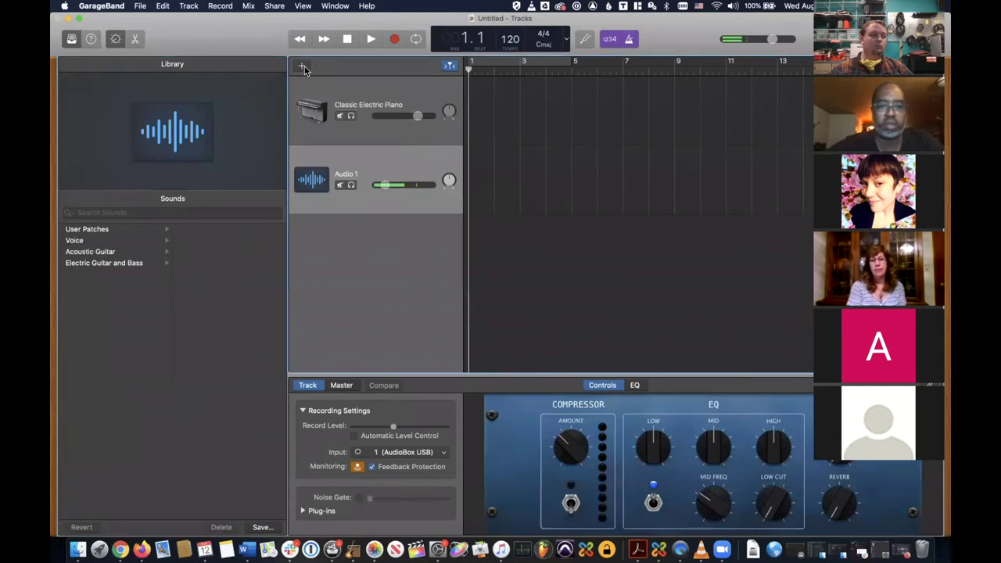
{"action": "left_click", "coordinate": [302, 66]}
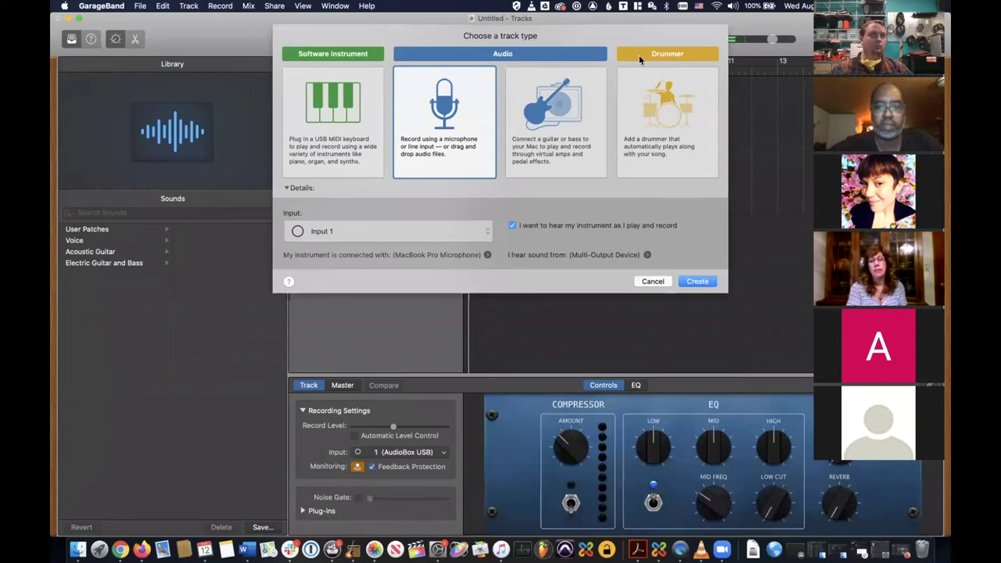
{"action": "left_click", "coordinate": [694, 280]}
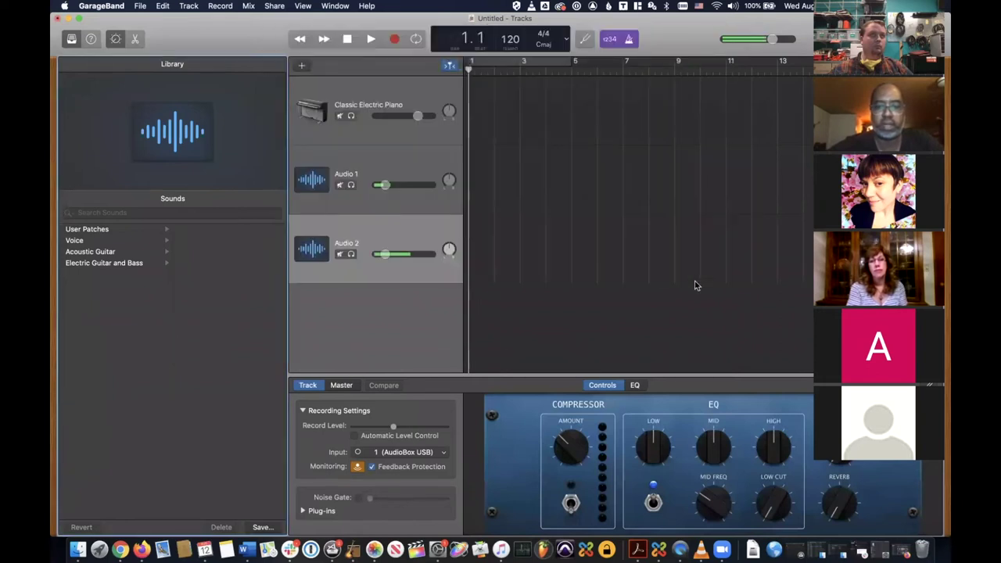
{"action": "left_click", "coordinate": [339, 253]}
{"action": "left_click", "coordinate": [339, 185]}
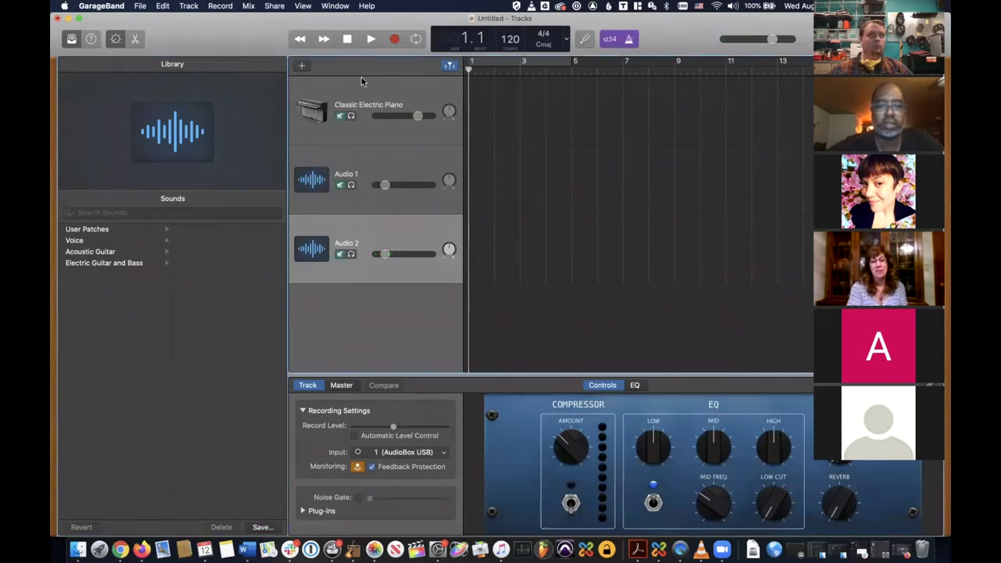
- Check the input choices for a microphone track, but add a Drummer track instead
{"action": "left_click", "coordinate": [310, 67]}
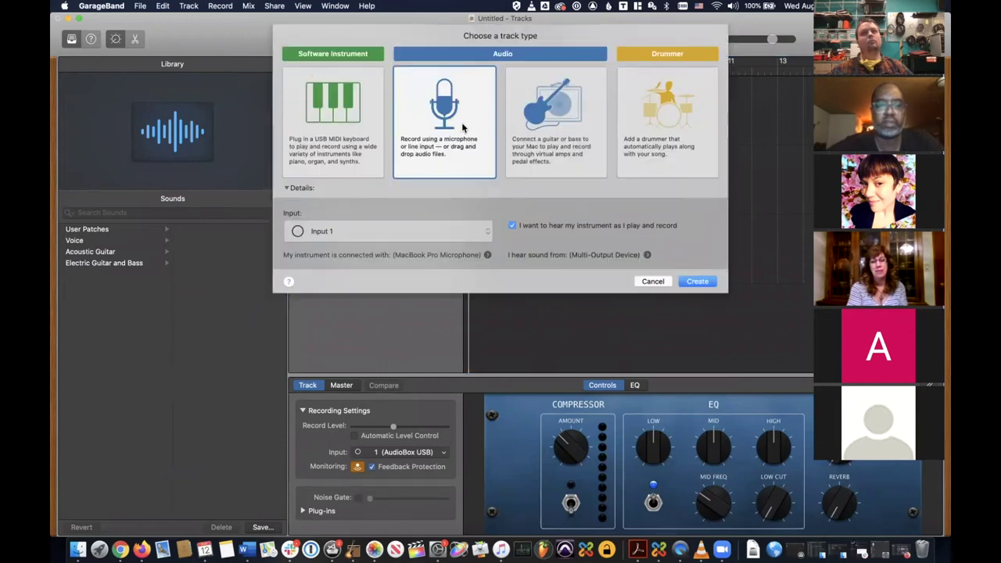
{"action": "left_click", "coordinate": [479, 235]}
{"action": "left_click", "coordinate": [479, 231]}
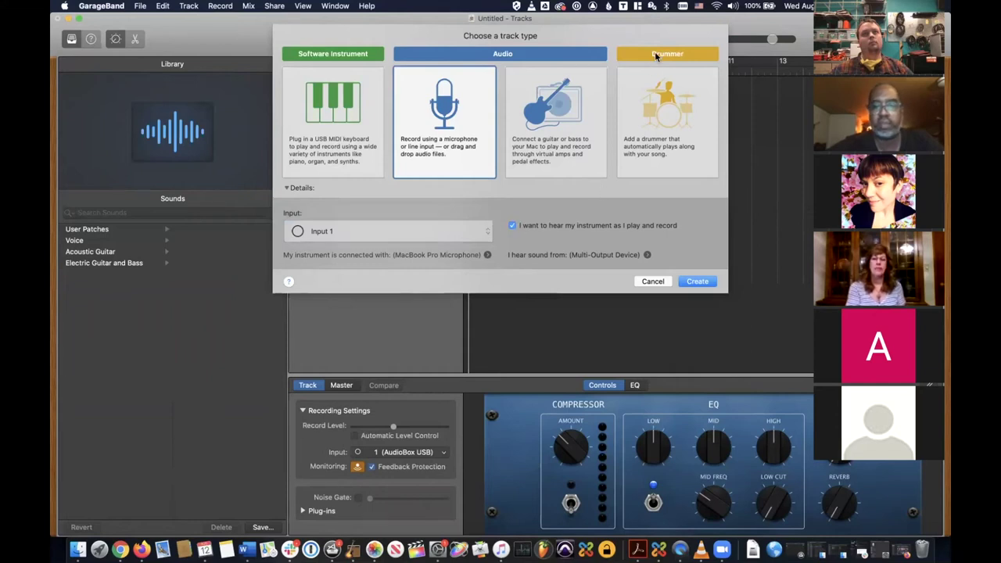
{"action": "left_click", "coordinate": [657, 109]}
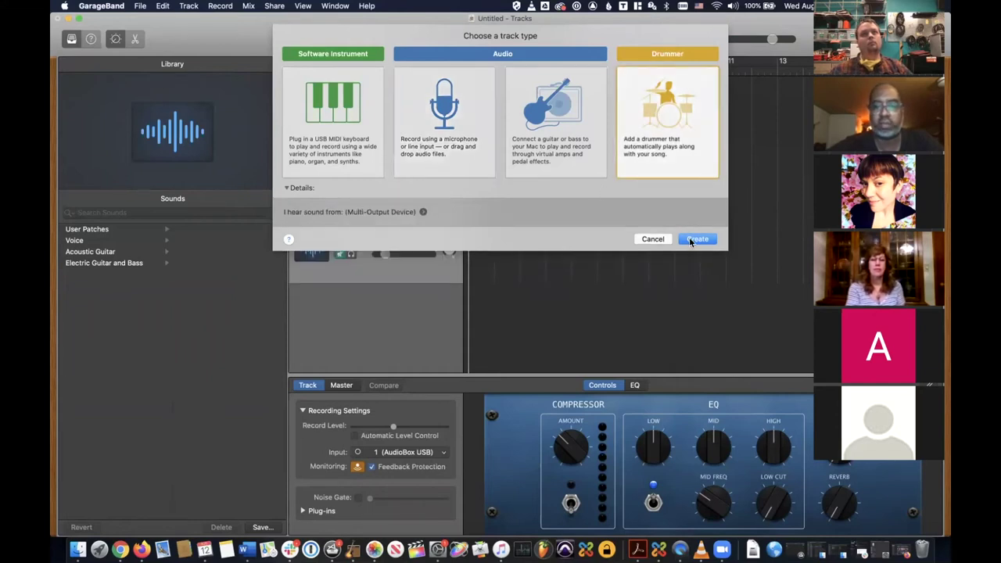
{"action": "left_click", "coordinate": [690, 240]}
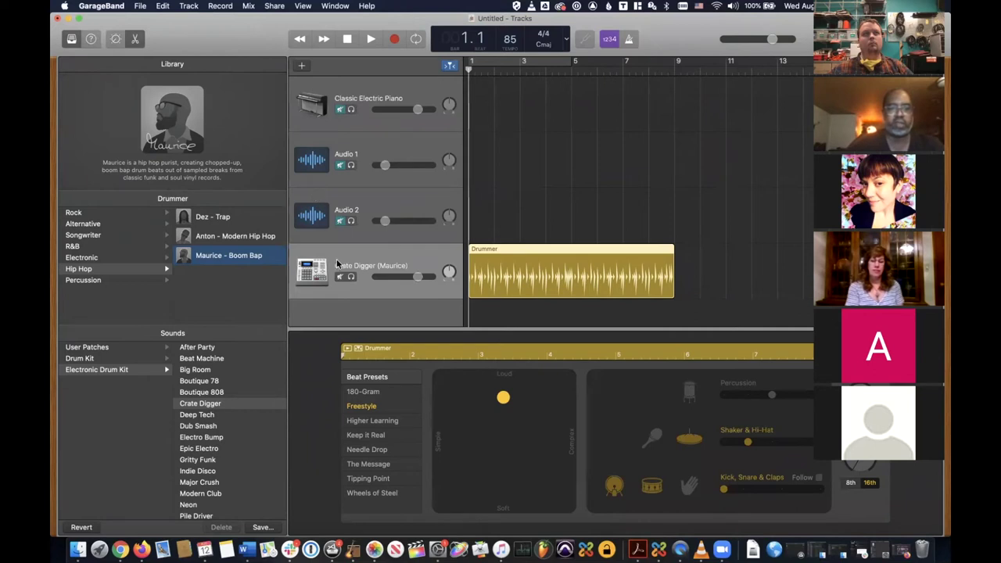
- Delete the Drummer region and the Crate Digger, Audio 2 and Classic Electric Piano tracks, keeping only Audio 1
{"action": "key", "text": "Delete"}
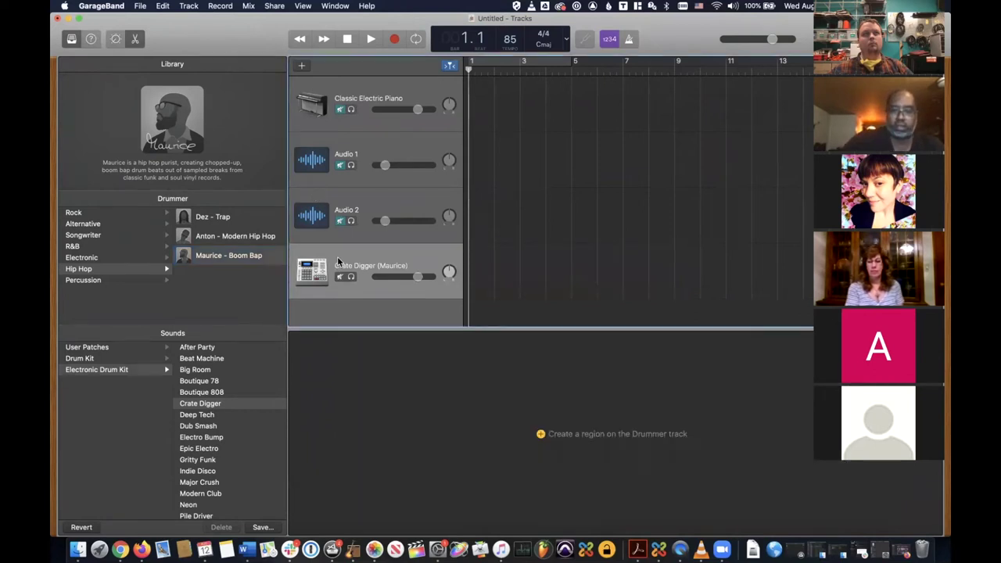
{"action": "key", "text": "super+BackSpace"}
{"action": "key", "text": "super+BackSpace"}
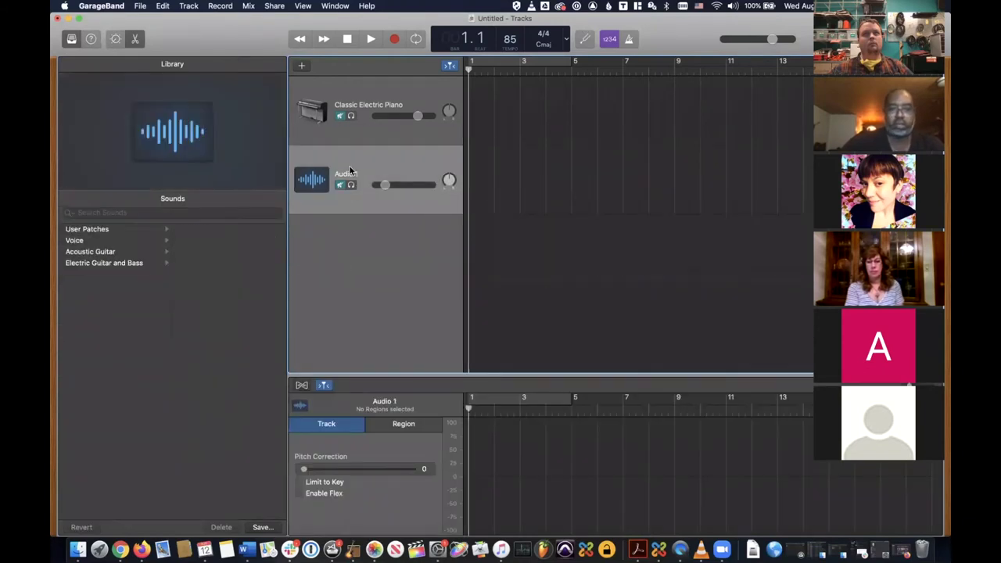
{"action": "left_click", "coordinate": [344, 98]}
{"action": "key", "text": "super+BackSpace"}
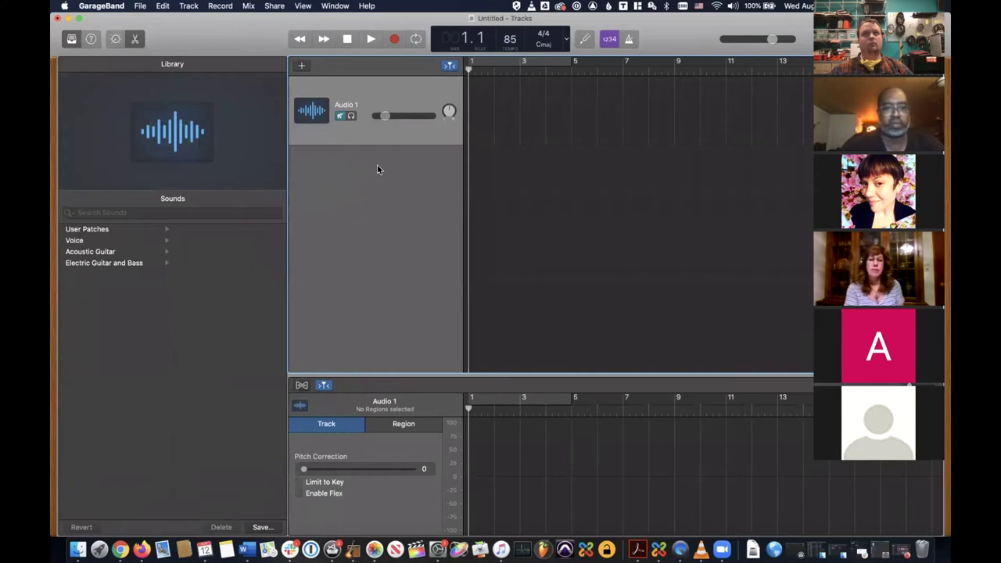
{"action": "left_click", "coordinate": [302, 66]}
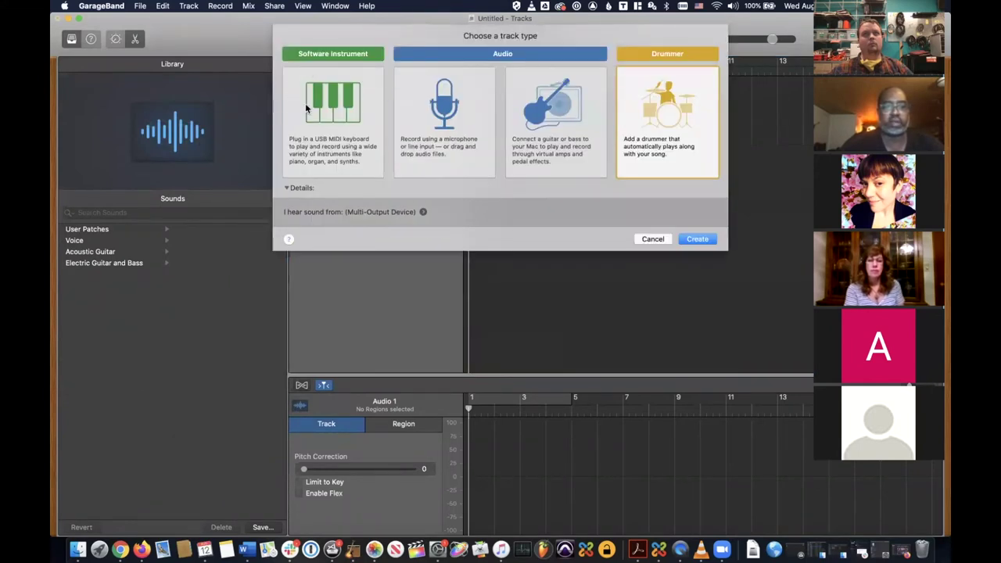
{"action": "left_click", "coordinate": [651, 238]}
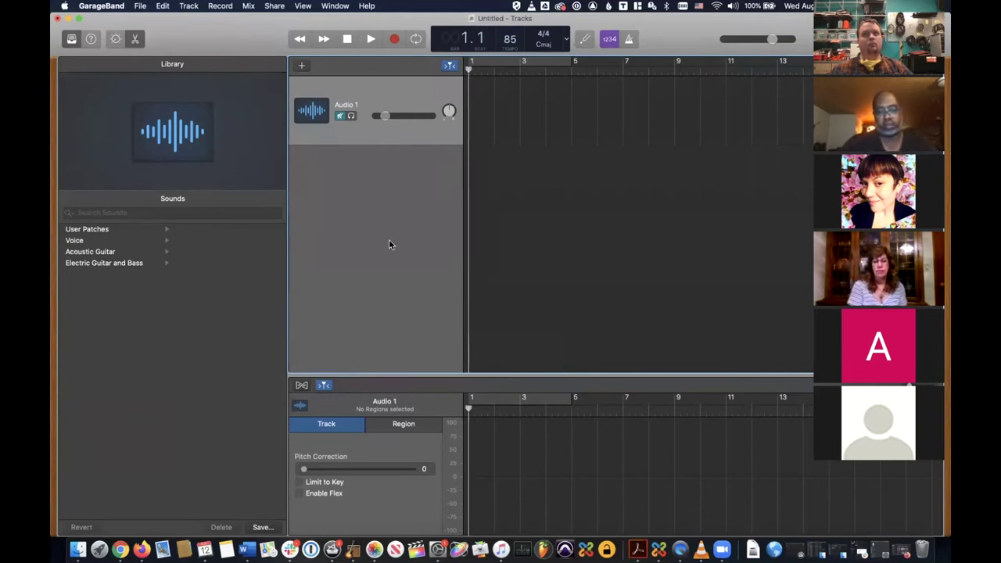
- Hide the editor and the Library, show both again, and leave them hidden
{"action": "left_click", "coordinate": [134, 39]}
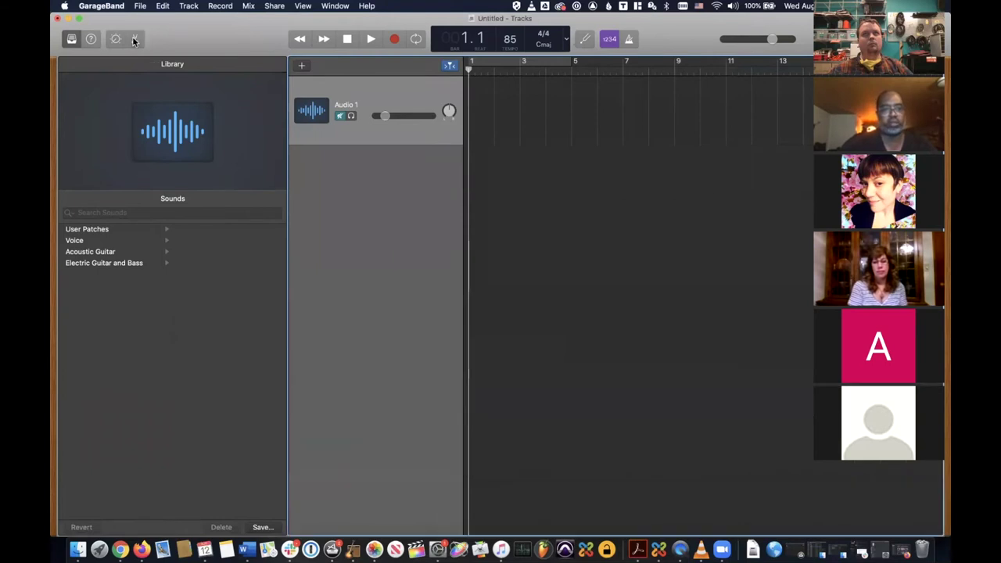
{"action": "left_click", "coordinate": [71, 39]}
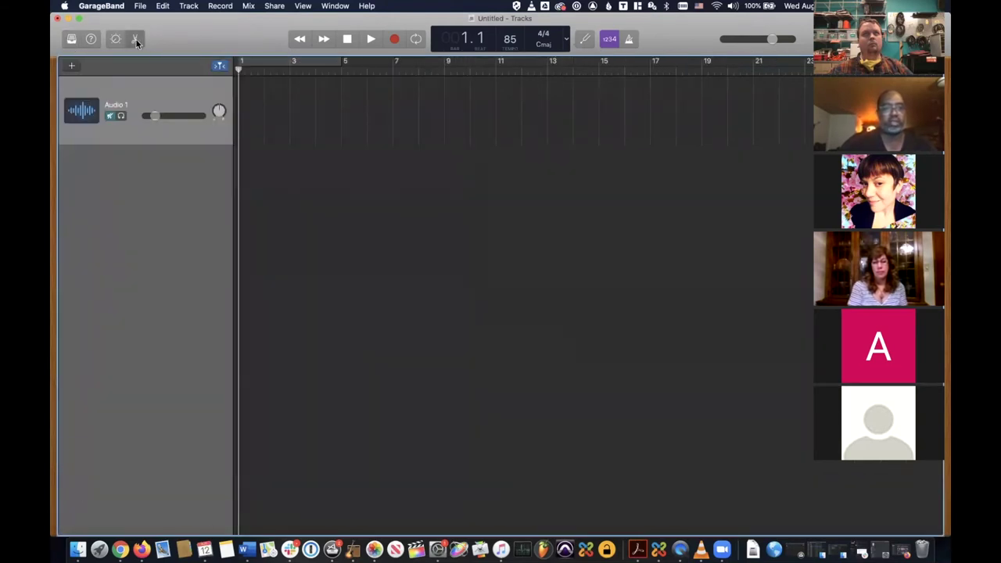
{"action": "left_click", "coordinate": [136, 38]}
{"action": "left_click", "coordinate": [70, 39]}
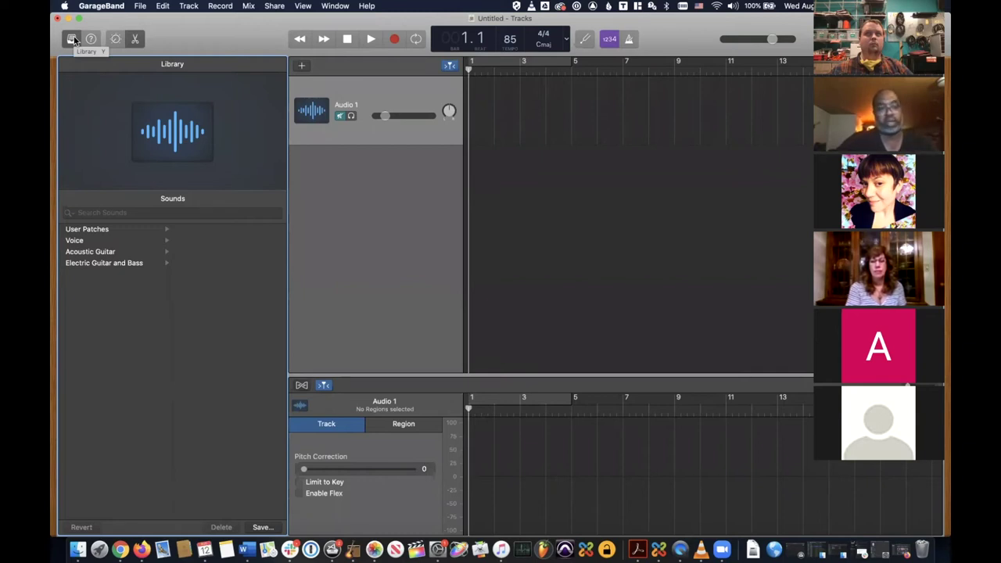
{"action": "left_click", "coordinate": [71, 38]}
{"action": "left_click", "coordinate": [135, 38]}
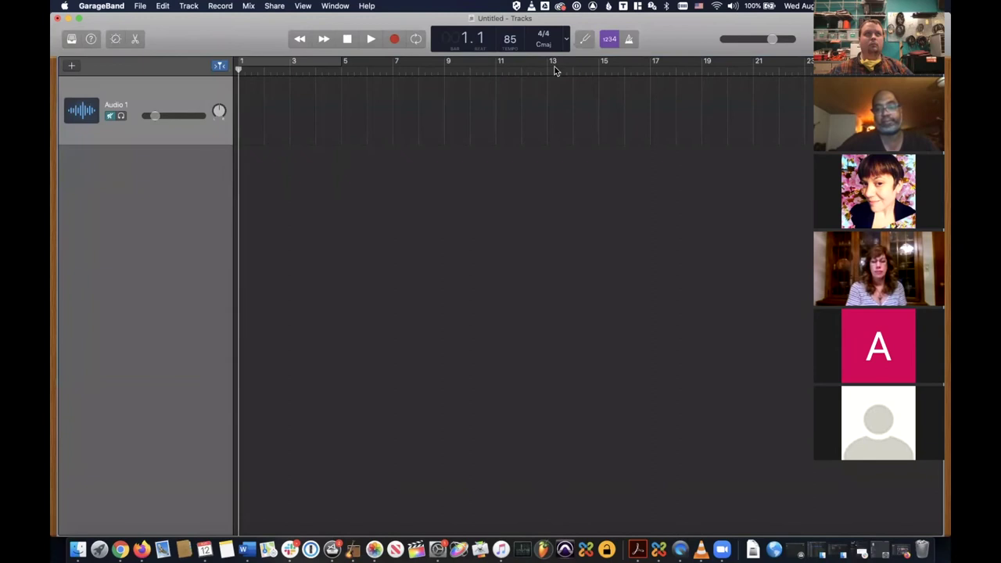
- Turn on the metronome and check the available track types without adding a track
{"action": "left_click", "coordinate": [628, 39]}
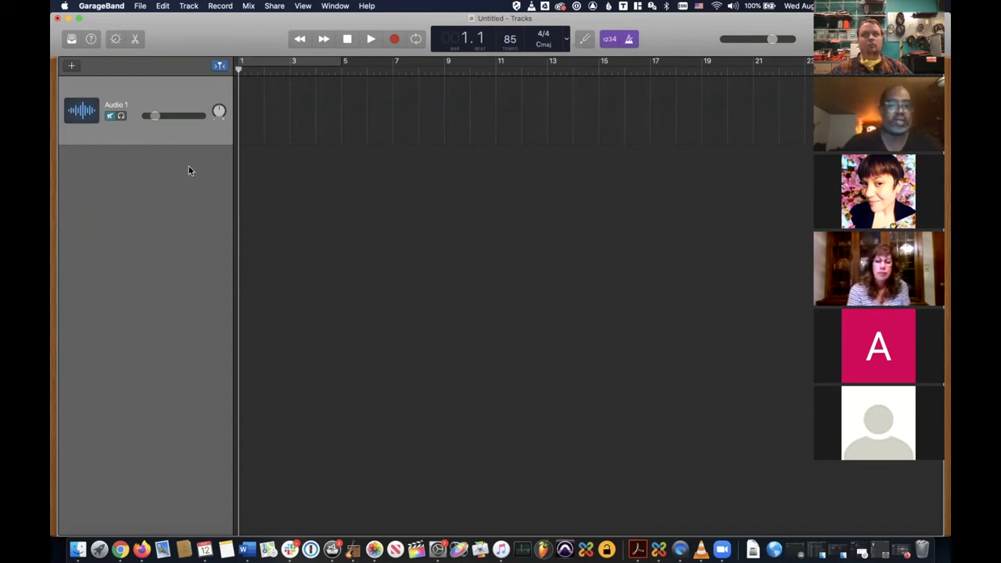
{"action": "left_click", "coordinate": [72, 65]}
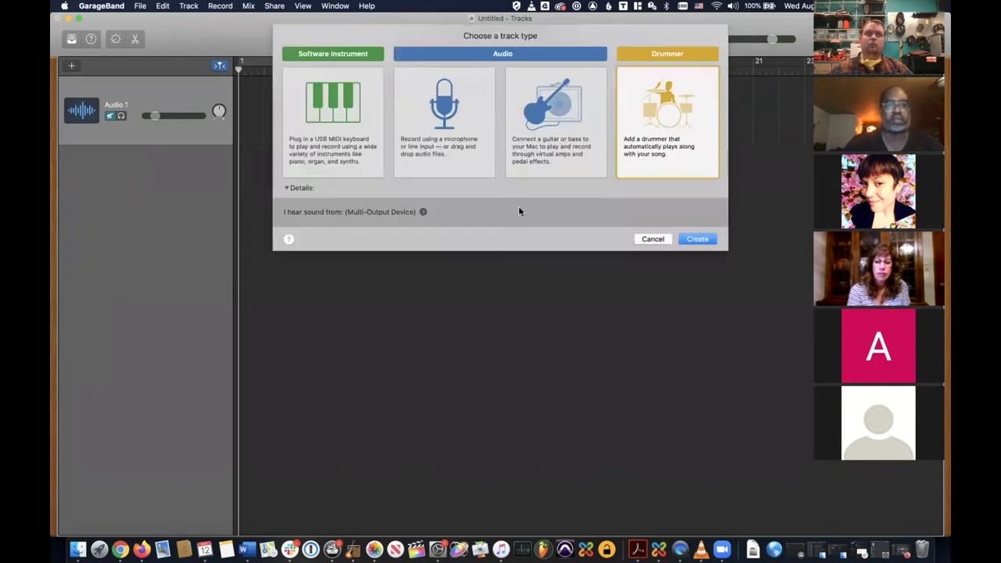
{"action": "left_click", "coordinate": [652, 239]}
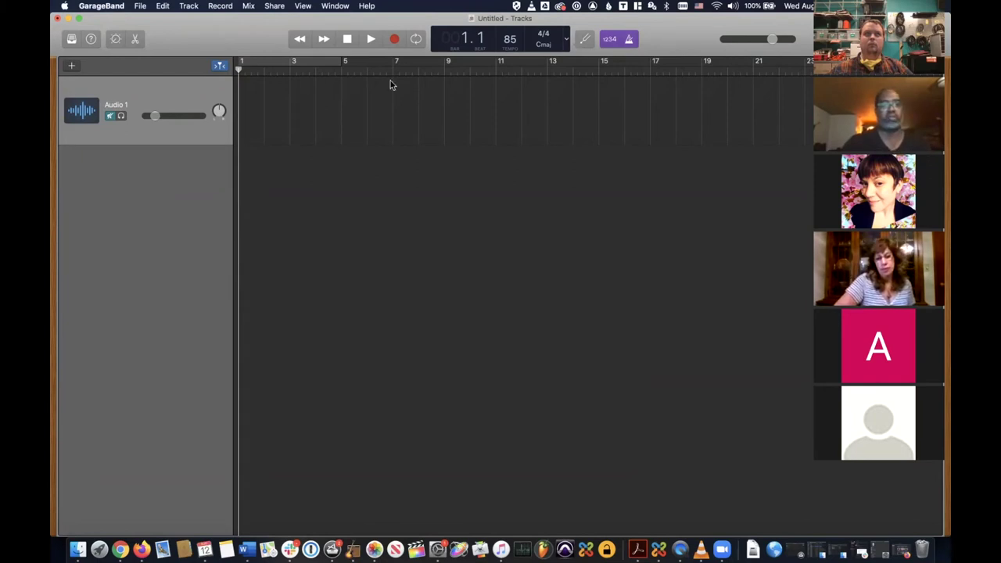
- Close the Untitled project without saving it and open the recent project Class Demo Funk
{"action": "left_click", "coordinate": [139, 6]}
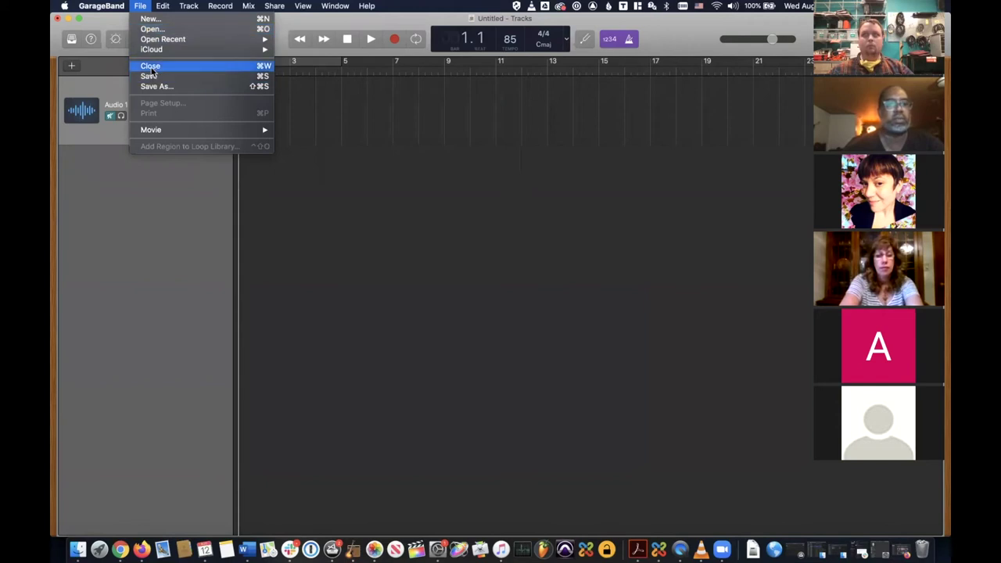
{"action": "left_click", "coordinate": [151, 67]}
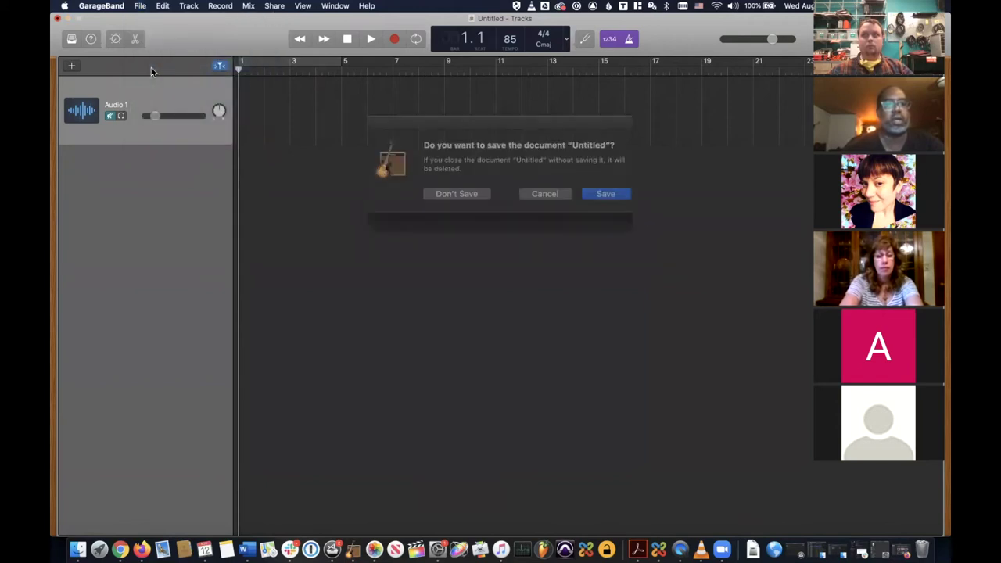
{"action": "left_click", "coordinate": [462, 191]}
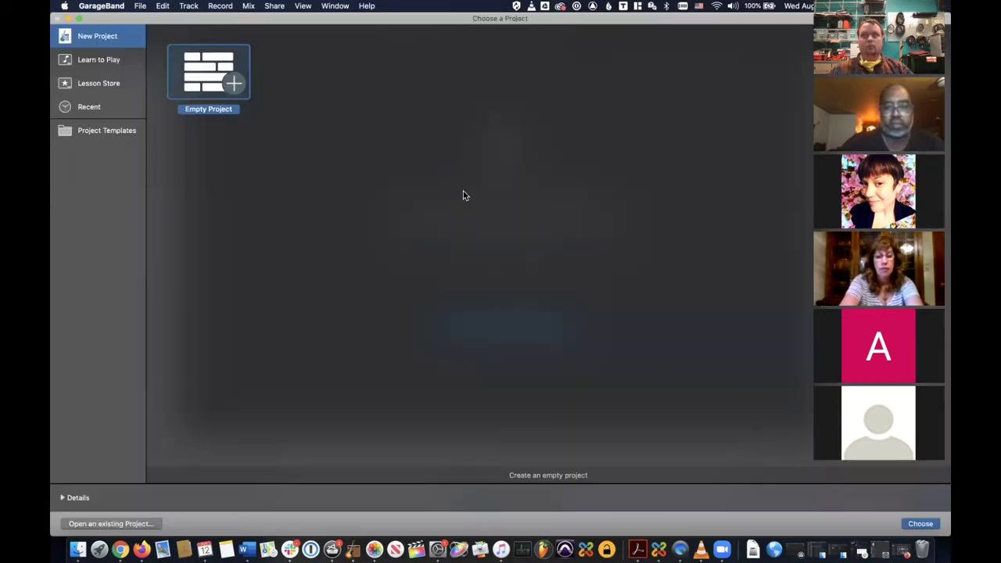
{"action": "left_click", "coordinate": [95, 111]}
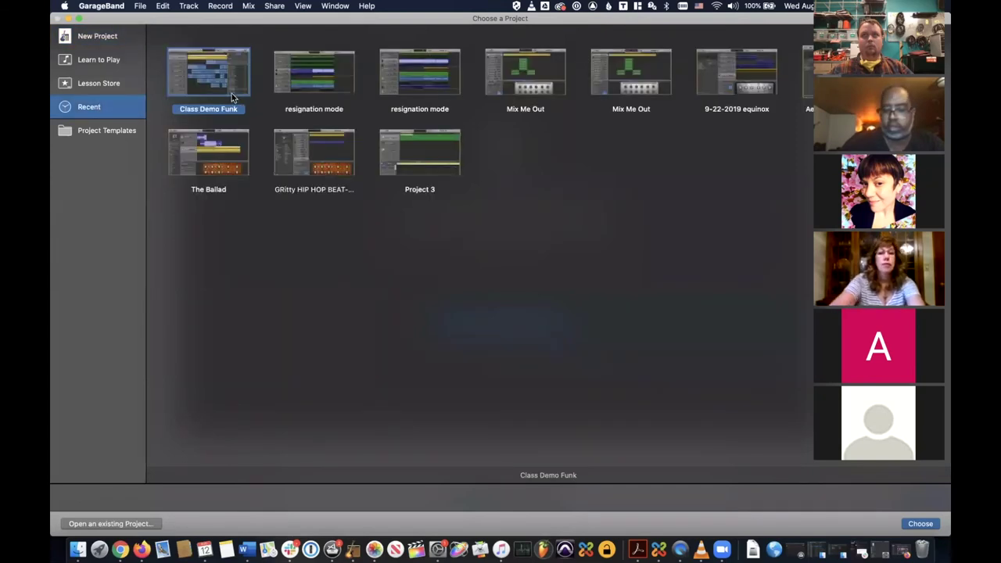
{"action": "double_click", "coordinate": [232, 97]}
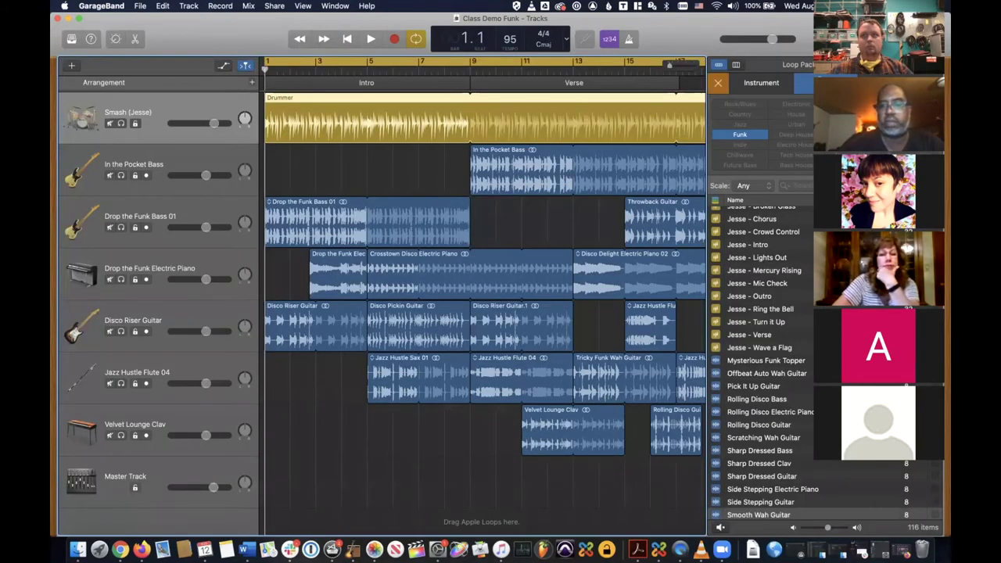
- Hide the loop browser and play the arrangement from bar 1, stopping in bar 5
{"action": "key", "text": "o"}
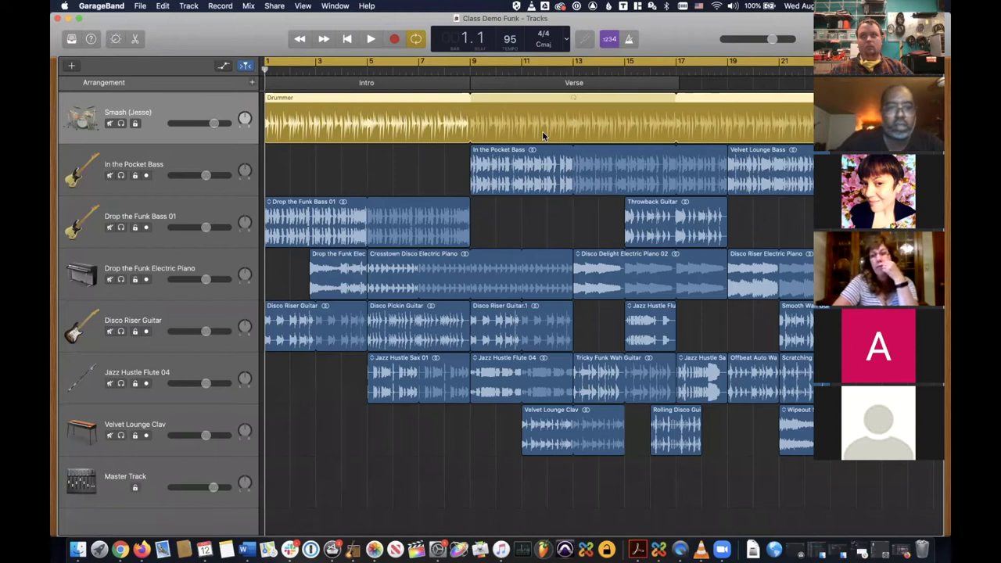
{"action": "left_click", "coordinate": [365, 169]}
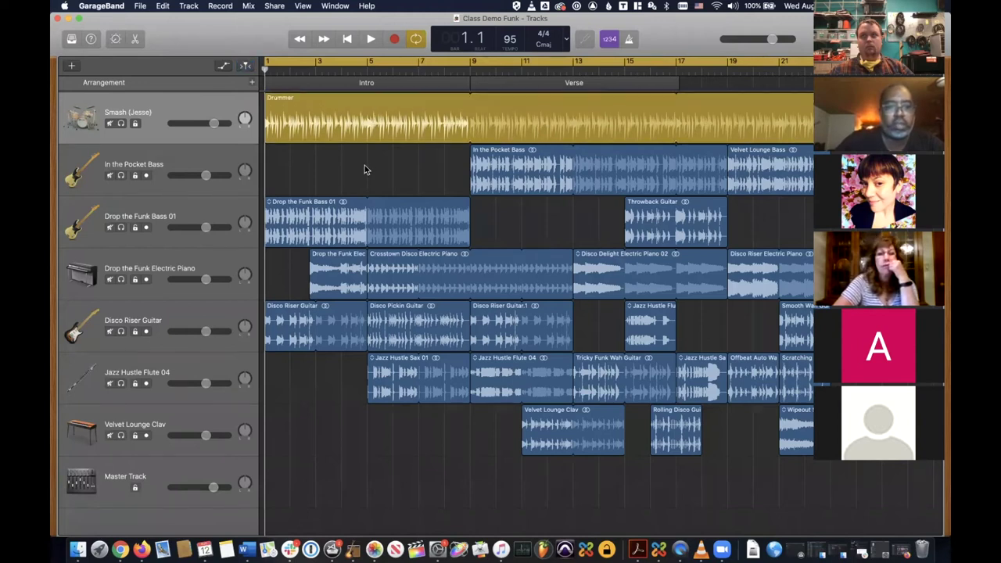
{"action": "key", "text": "space"}
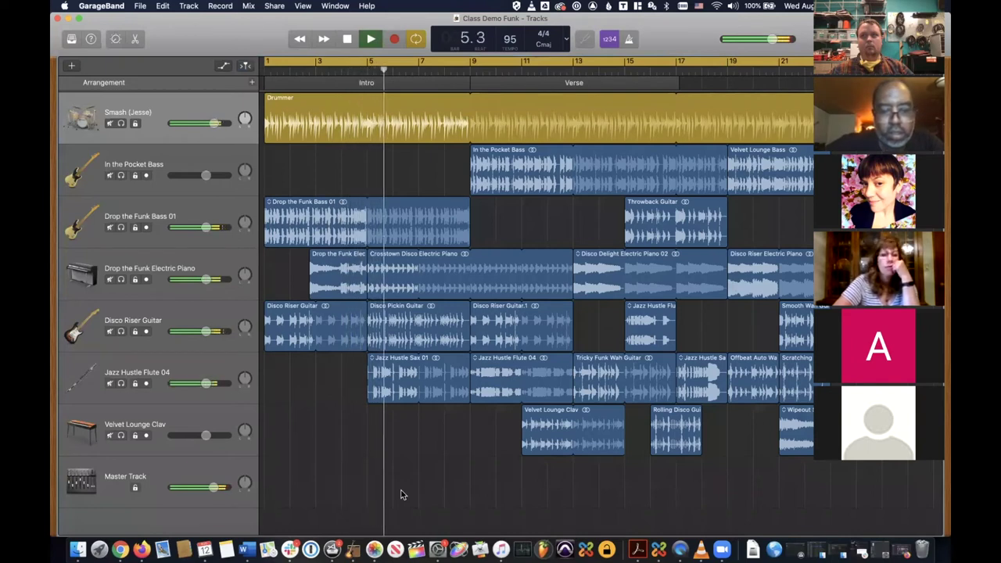
{"action": "key", "text": "space"}
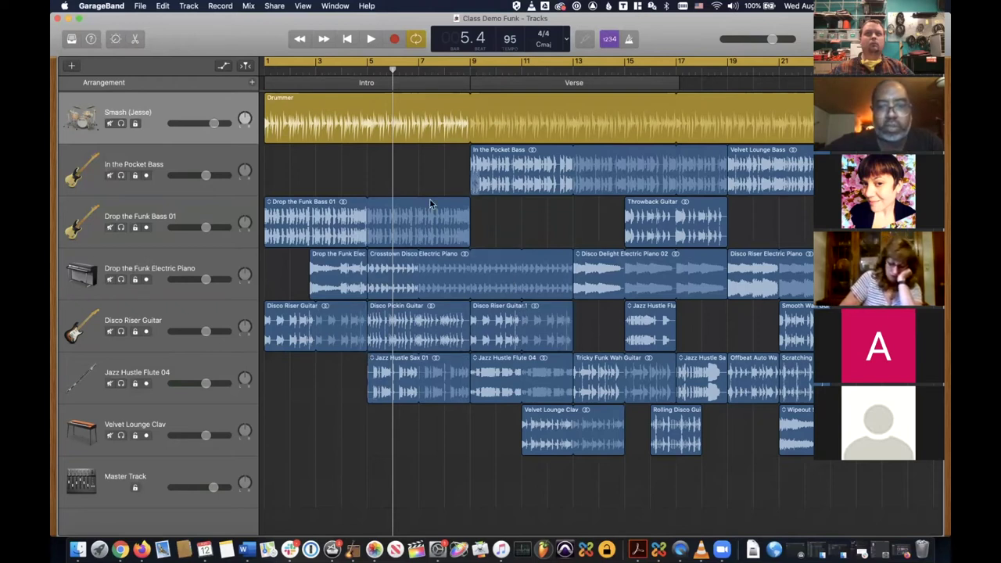
- Add a software instrument track directly below the Smash (Jesse) drummer track
{"action": "left_click", "coordinate": [433, 122]}
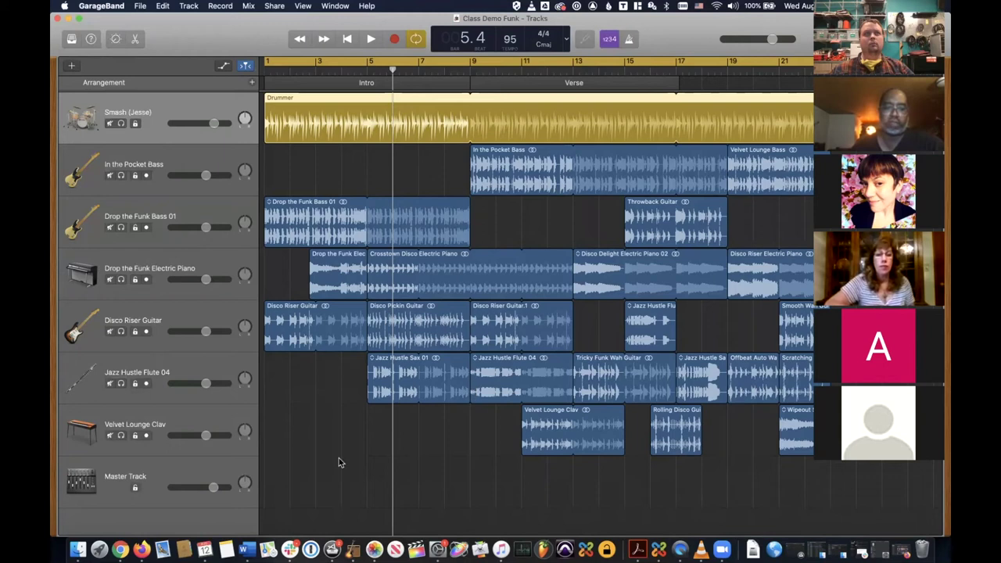
{"action": "left_click", "coordinate": [71, 69]}
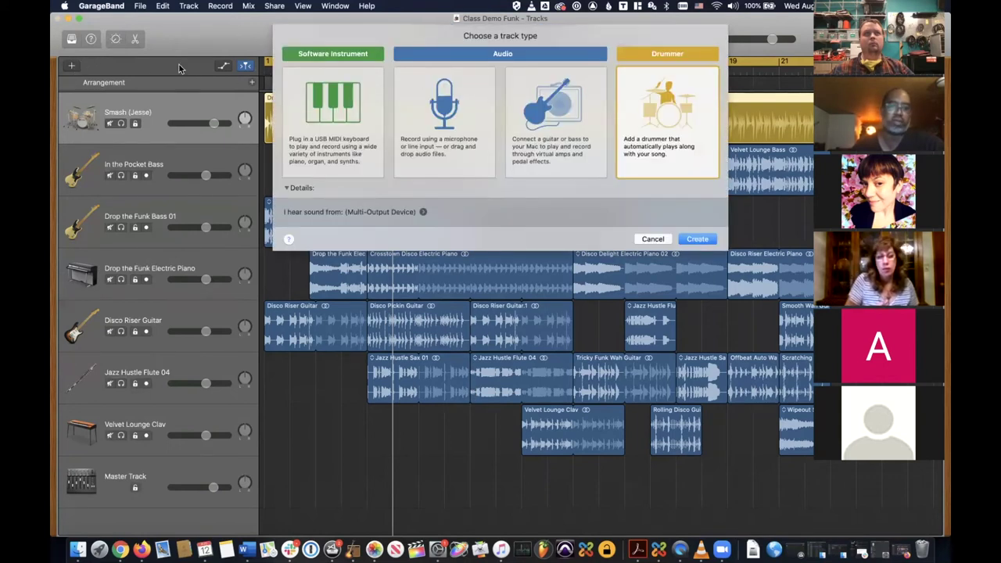
{"action": "left_click", "coordinate": [304, 85]}
{"action": "left_click", "coordinate": [690, 240]}
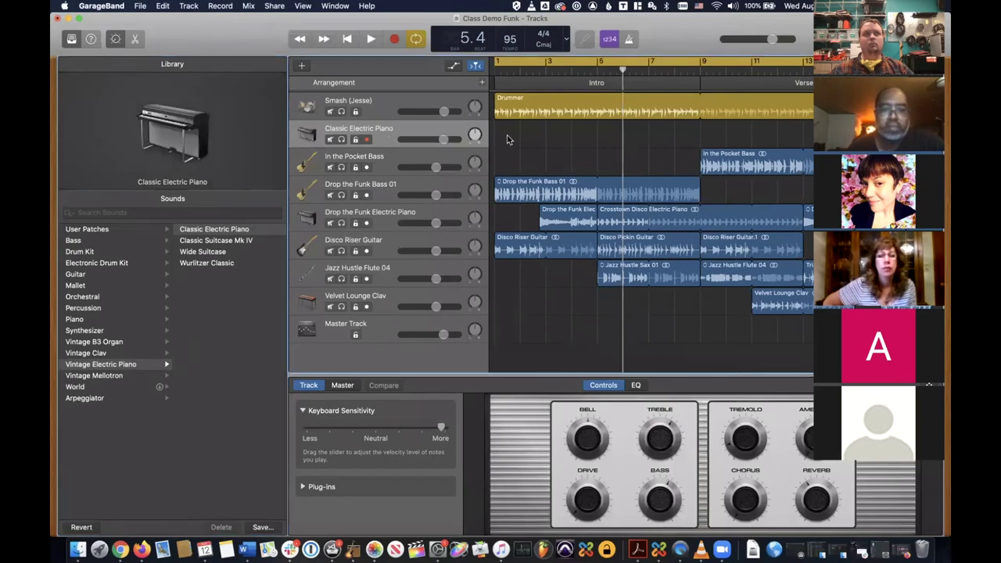
- Record a short keyboard part on the Classic Electric Piano track from the start of bar 1 to about beat 2.4
{"action": "left_click_drag", "start_coordinate": [620, 68], "coordinate": [494, 68]}
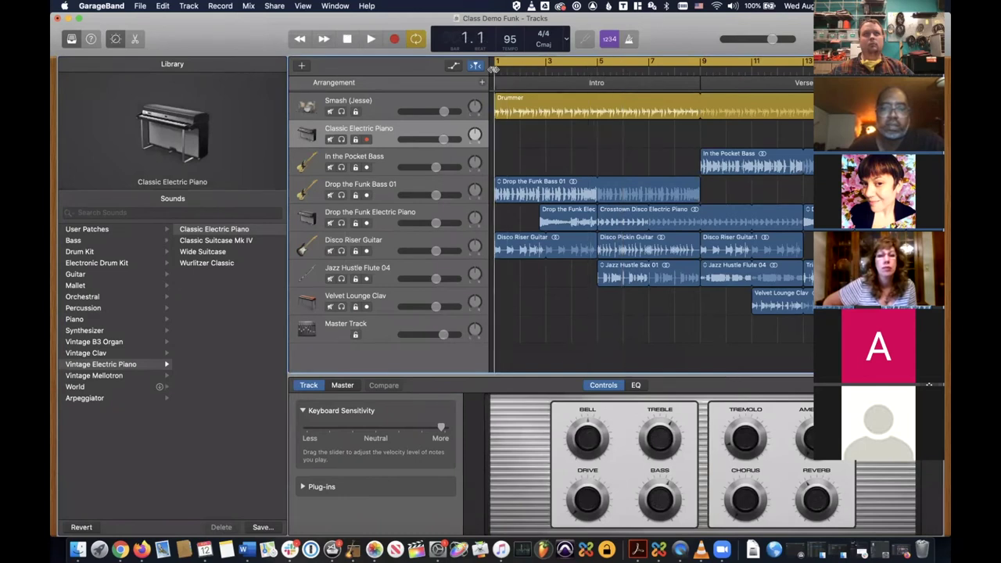
{"action": "left_click", "coordinate": [395, 40]}
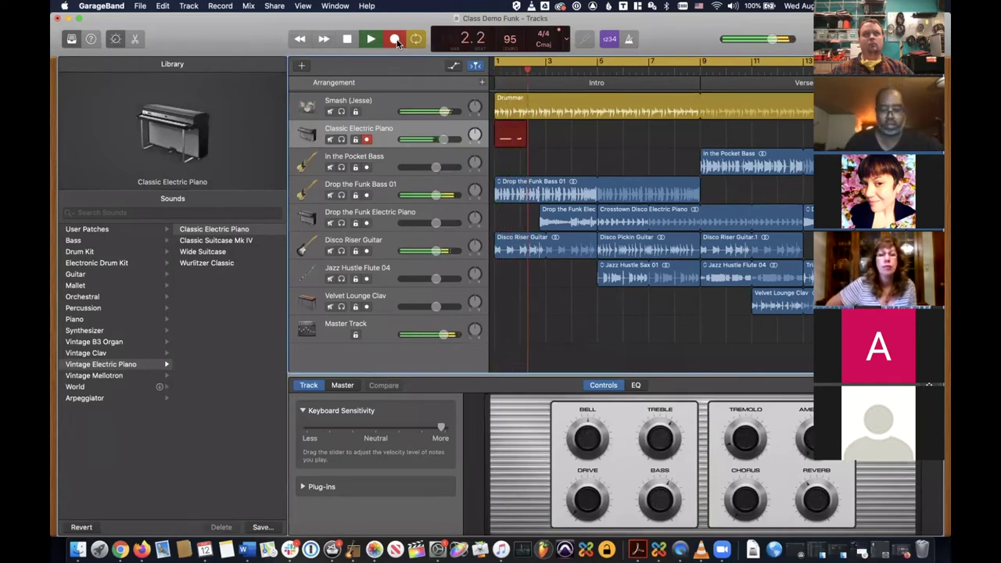
{"action": "left_click", "coordinate": [396, 40]}
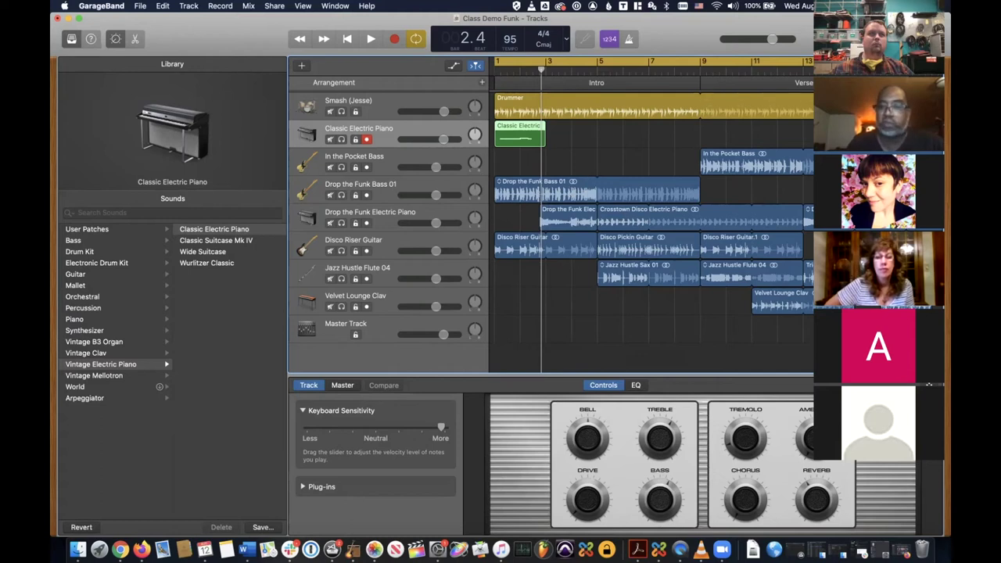
- Examine the recorded electric piano region at very close and wide timeline zoom levels
{"action": "key", "text": "super+Right"}
{"action": "key", "text": "super+Right"}
{"action": "key", "text": "super+Right"}
{"action": "key", "text": "super+Right"}
{"action": "key", "text": "super+Right"}
{"action": "key", "text": "super+Right"}
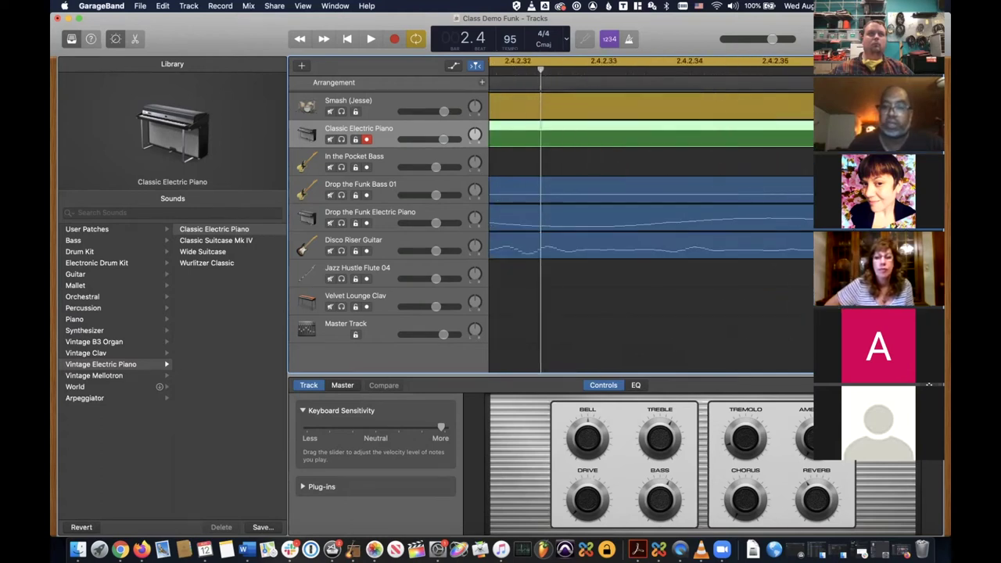
{"action": "key", "text": "super+Left"}
{"action": "key", "text": "super+Left"}
{"action": "key", "text": "super+Left"}
{"action": "key", "text": "super+Left"}
{"action": "key", "text": "super+Left"}
{"action": "key", "text": "super+Left"}
{"action": "key", "text": "super+Left"}
{"action": "key", "text": "super+Left"}
{"action": "key", "text": "super+Left"}
{"action": "key", "text": "super+Left"}
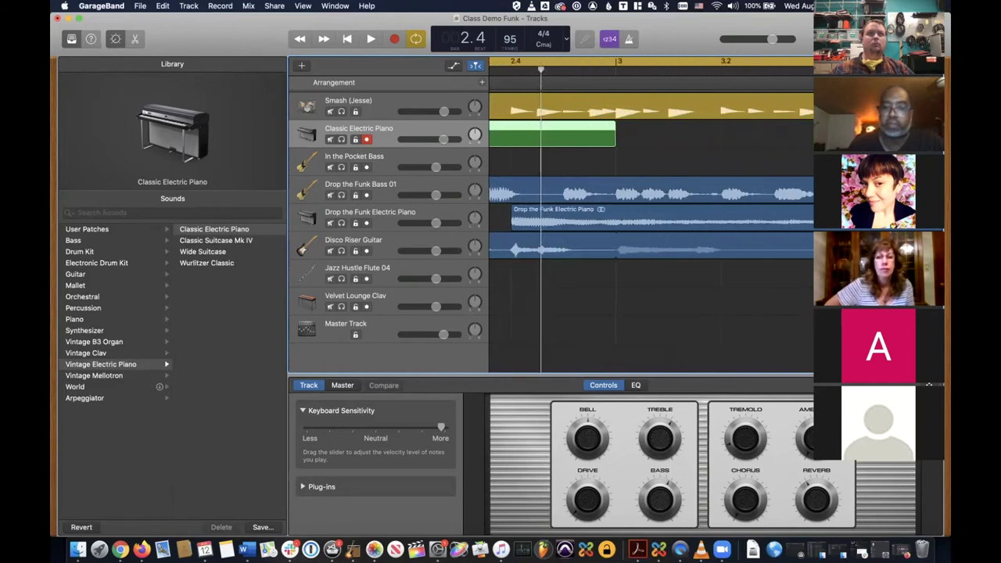
{"action": "key", "text": "super+Left"}
{"action": "key", "text": "super+Left"}
{"action": "key", "text": "super+Left"}
{"action": "key", "text": "super+Left"}
{"action": "key", "text": "super+Left"}
{"action": "key", "text": "super+Left"}
{"action": "key", "text": "super+Left"}
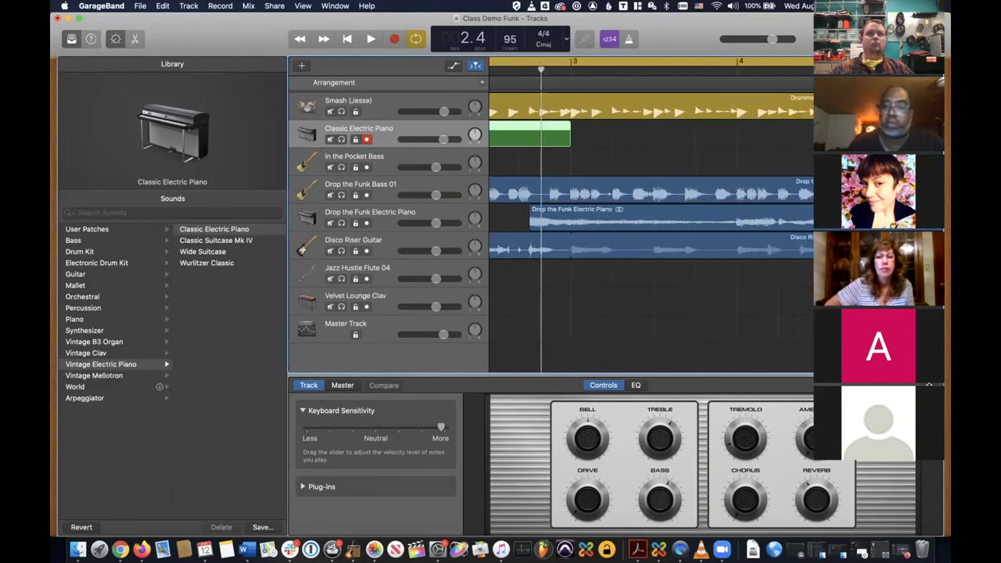
{"action": "key", "text": "super+Left"}
{"action": "key", "text": "super+Left"}
{"action": "key", "text": "super+Left"}
{"action": "key", "text": "super+Left"}
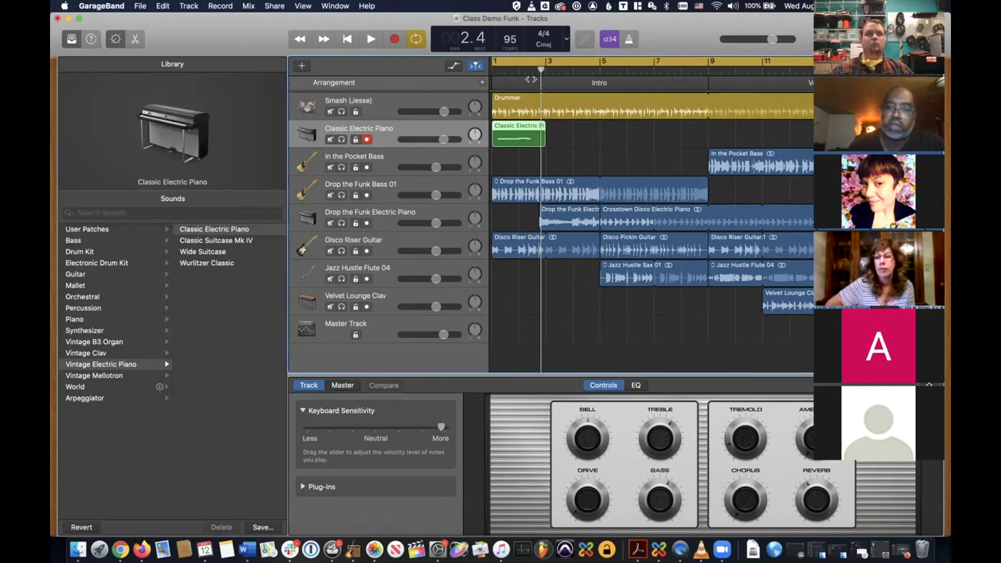
- Place the playhead at about beat 2.2 and hide the sound library and Smart Controls
{"action": "left_click_drag", "start_coordinate": [541, 72], "coordinate": [524, 72]}
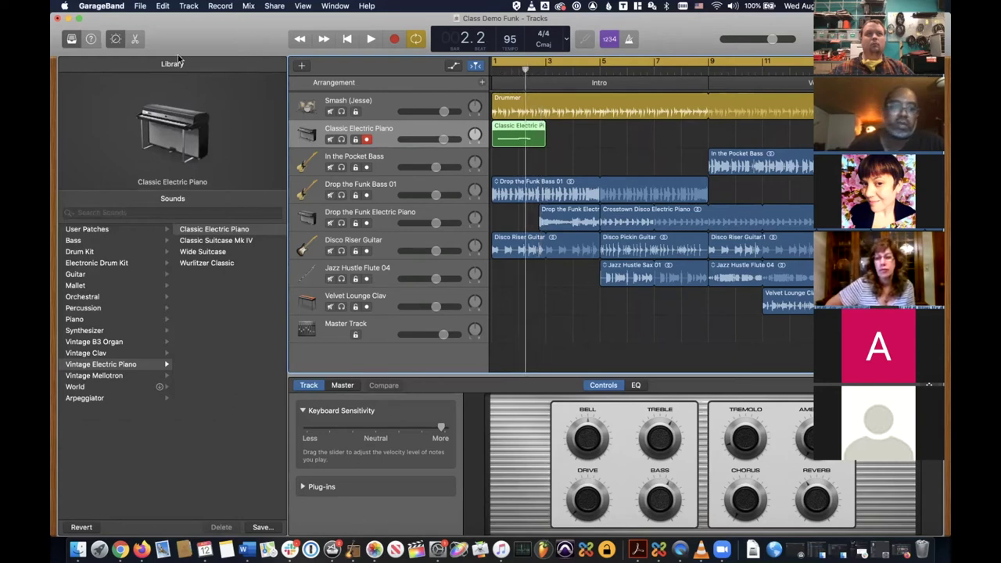
{"action": "left_click", "coordinate": [68, 40]}
{"action": "left_click", "coordinate": [116, 40]}
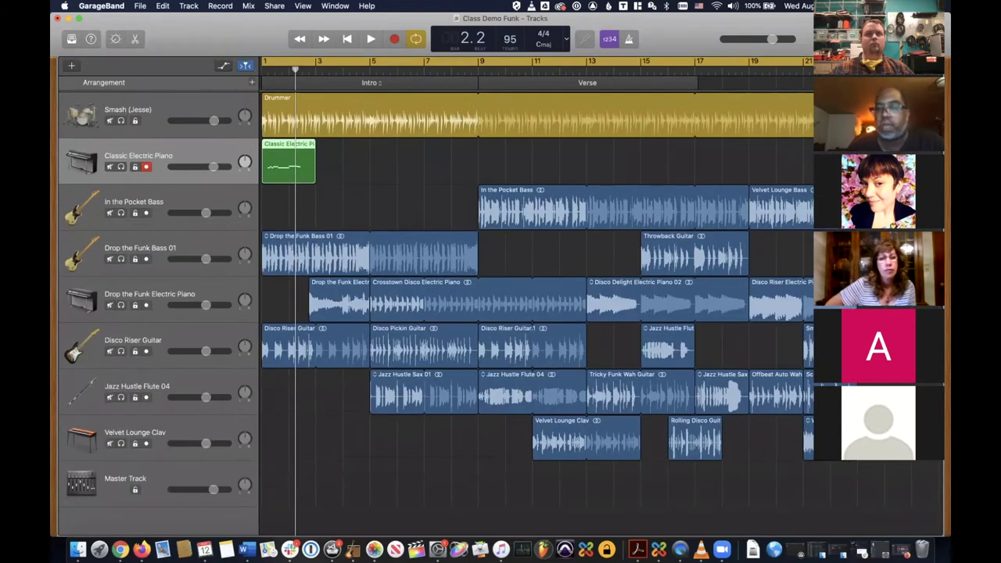
- Examine the recorded piano notes up close from the end of bar 1 to about beat 2.3
{"action": "key", "text": "super+Right"}
{"action": "key", "text": "super+Right"}
{"action": "key", "text": "super+Right"}
{"action": "key", "text": "super+Right"}
{"action": "key", "text": "super+Right"}
{"action": "key", "text": "super+Right"}
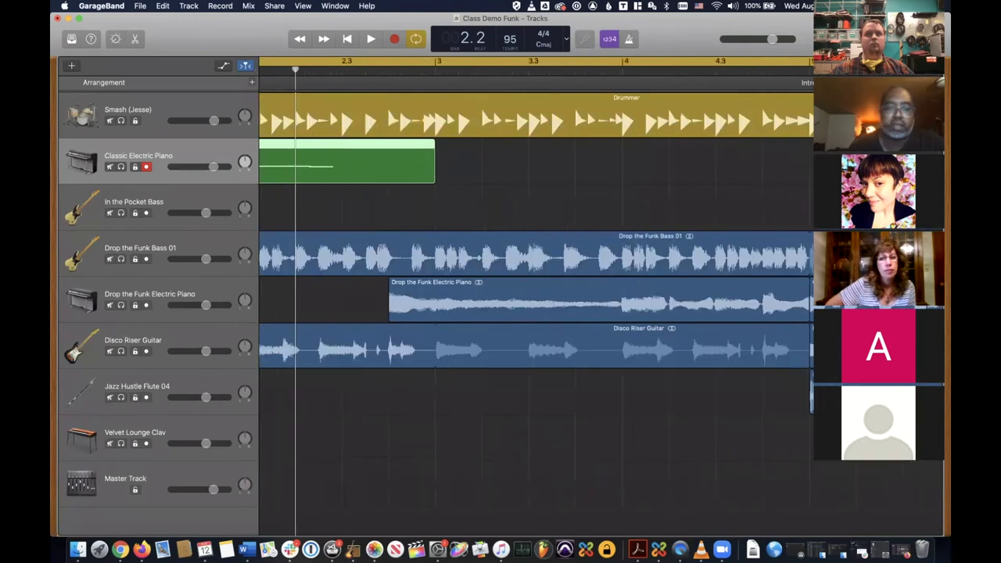
{"action": "key", "text": "super+Right"}
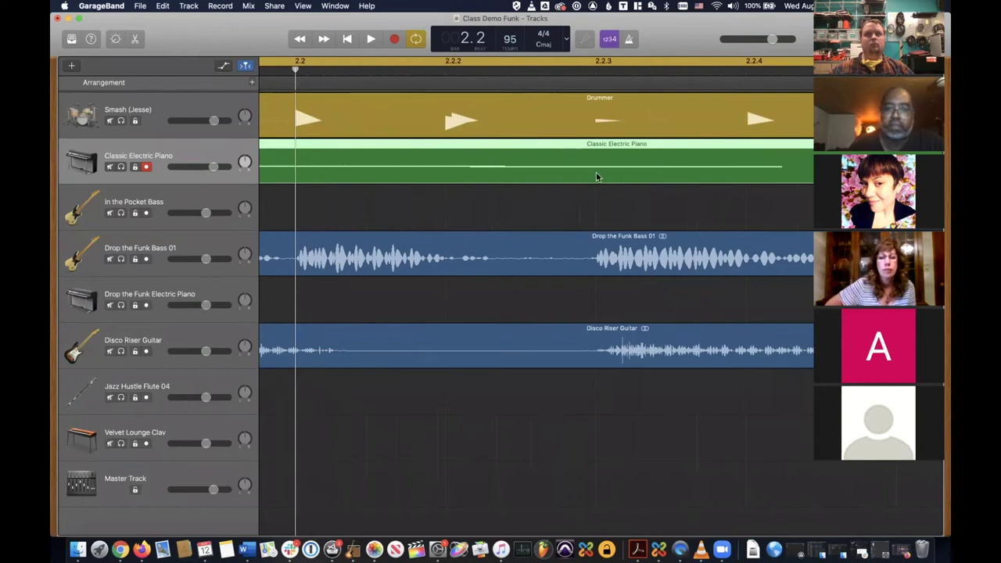
{"action": "scroll", "coordinate": [596, 172], "scroll_direction": "left", "scroll_amount": 5}
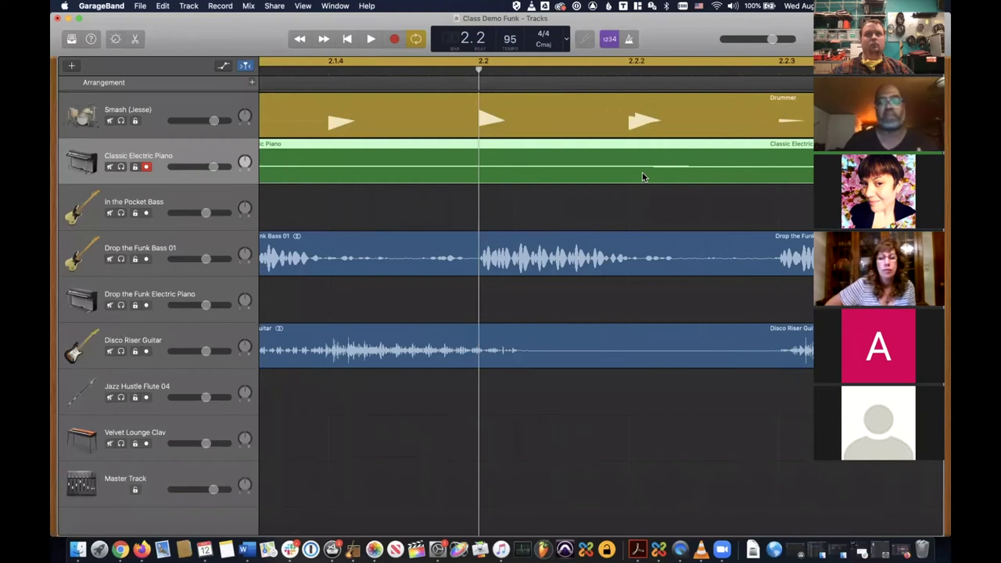
{"action": "scroll", "coordinate": [585, 181], "scroll_direction": "left", "scroll_amount": 5}
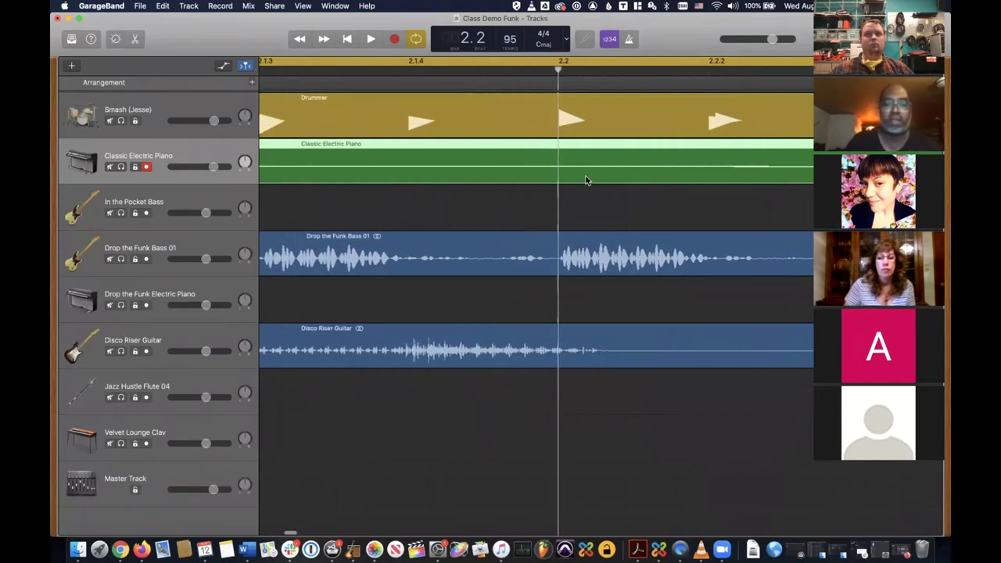
{"action": "scroll", "coordinate": [585, 180], "scroll_direction": "left", "scroll_amount": 15}
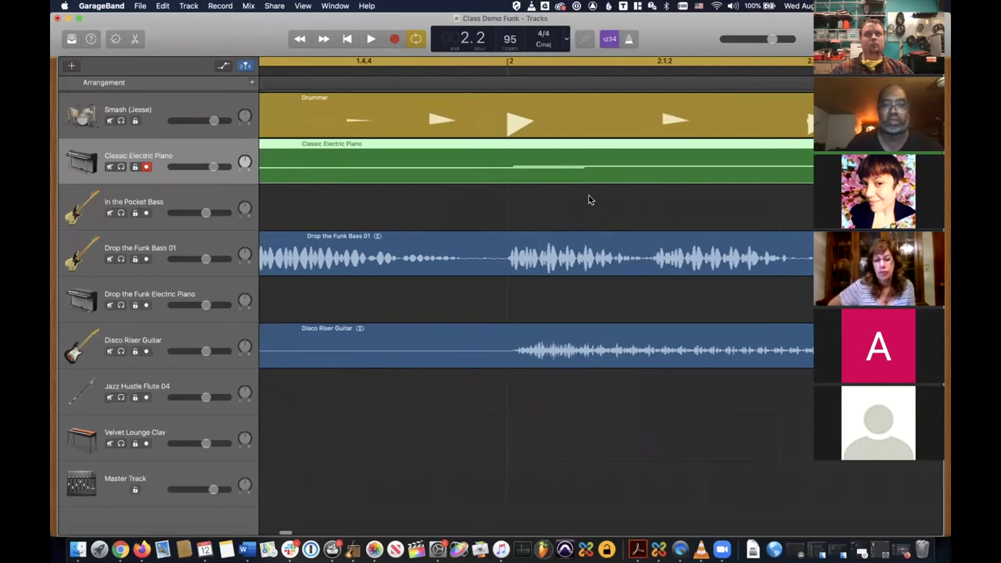
{"action": "scroll", "coordinate": [579, 181], "scroll_direction": "right", "scroll_amount": 10}
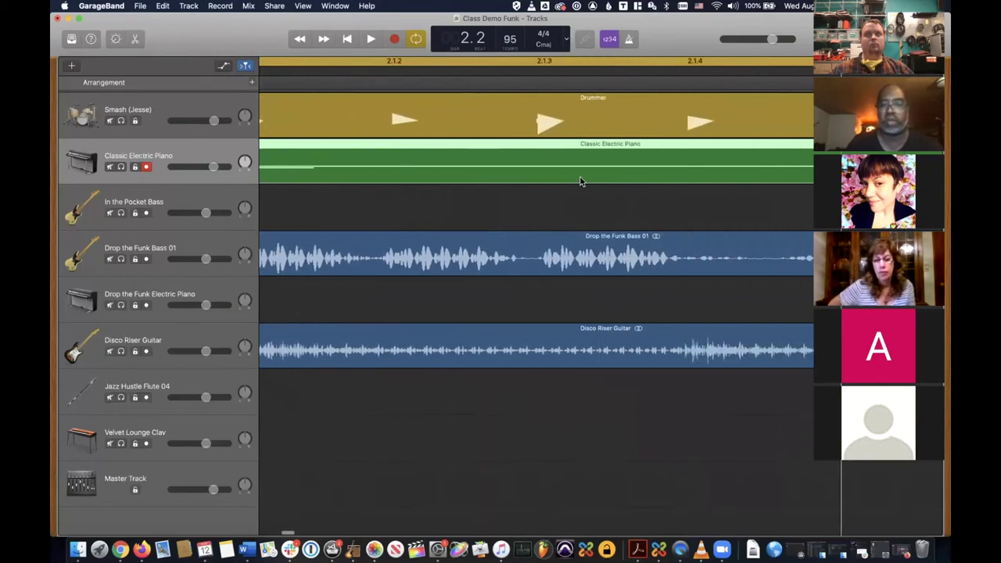
{"action": "scroll", "coordinate": [579, 180], "scroll_direction": "right", "scroll_amount": 10}
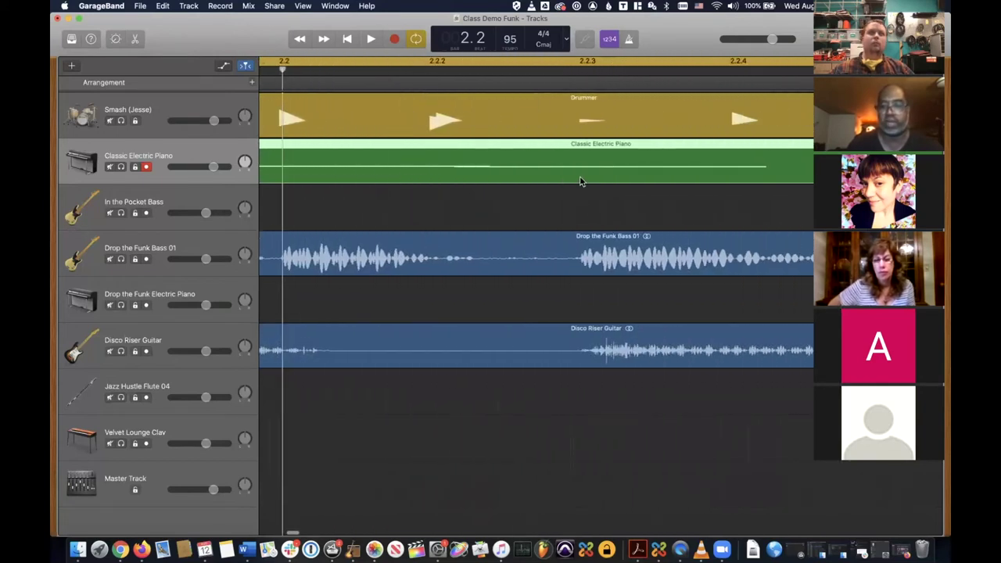
{"action": "scroll", "coordinate": [579, 180], "scroll_direction": "right", "scroll_amount": 8}
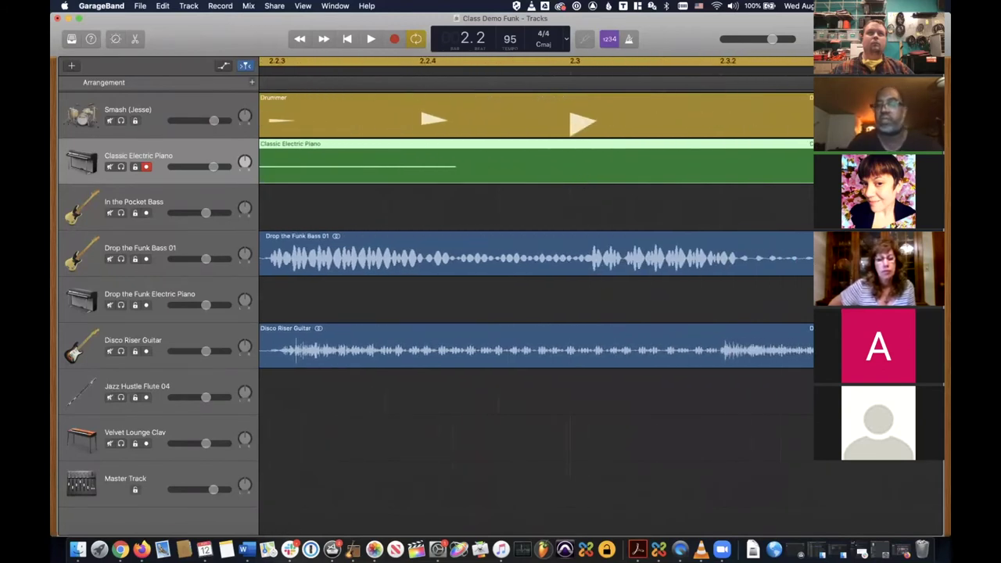
- Shorten the recorded electric piano region so it ends just after the start of bar 2
{"action": "key", "text": "super+Left"}
{"action": "key", "text": "super+Left"}
{"action": "key", "text": "super+Left"}
{"action": "key", "text": "super+Left"}
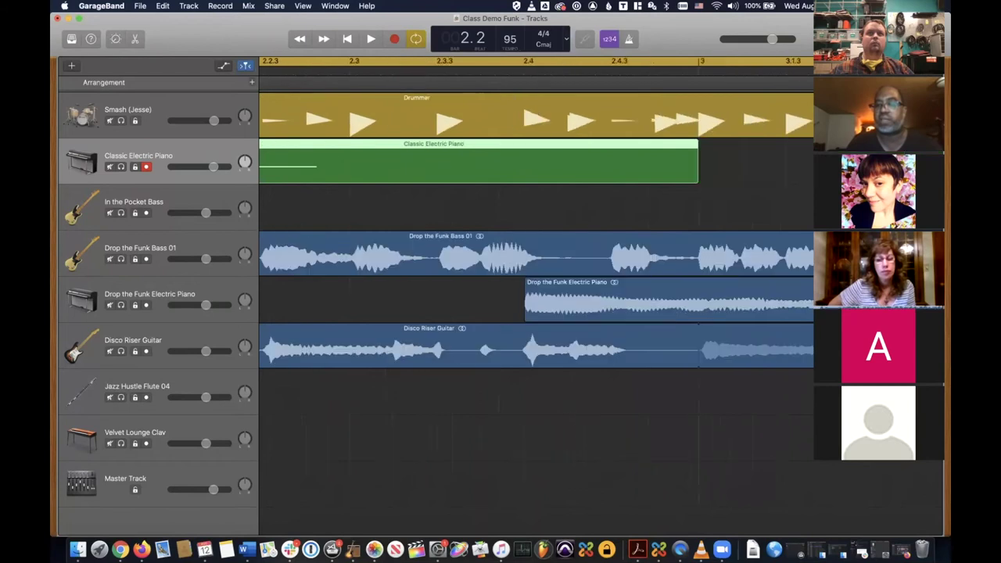
{"action": "scroll", "coordinate": [640, 186], "scroll_direction": "left", "scroll_amount": 10}
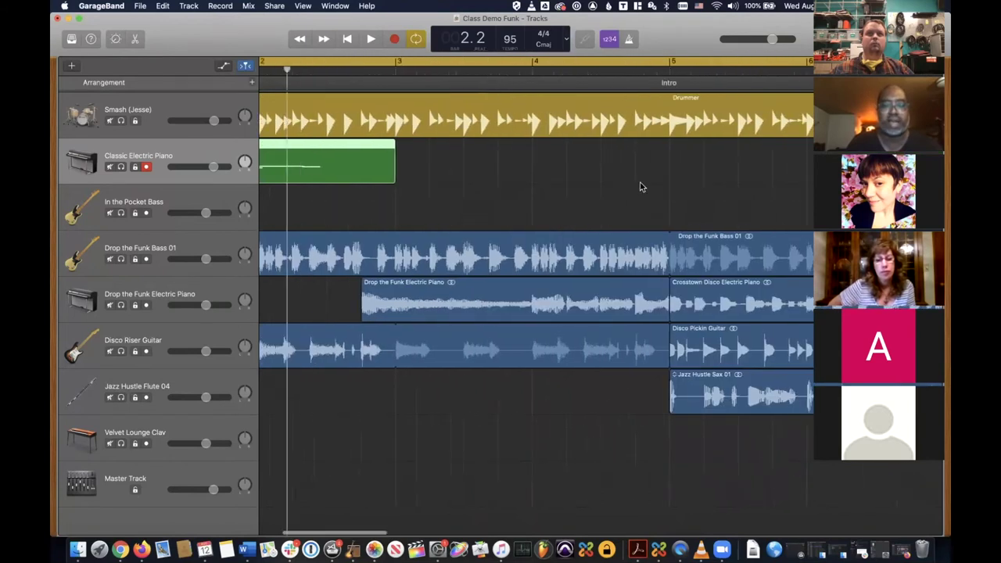
{"action": "left_click_drag", "start_coordinate": [519, 165], "coordinate": [405, 166]}
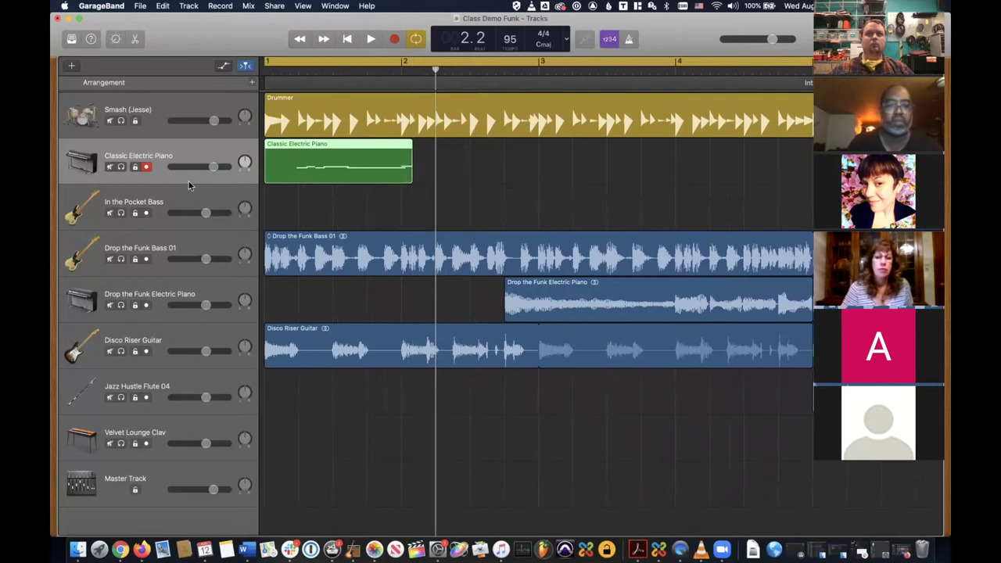
- Show the Smart Controls and the sound library for the Classic Electric Piano track
{"action": "double_click", "coordinate": [157, 155]}
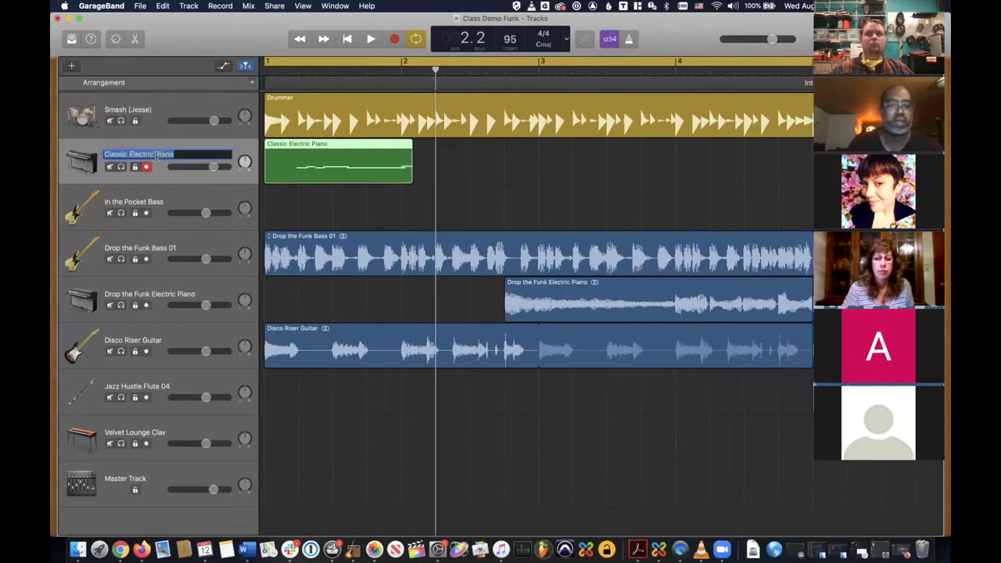
{"action": "key", "text": "Return"}
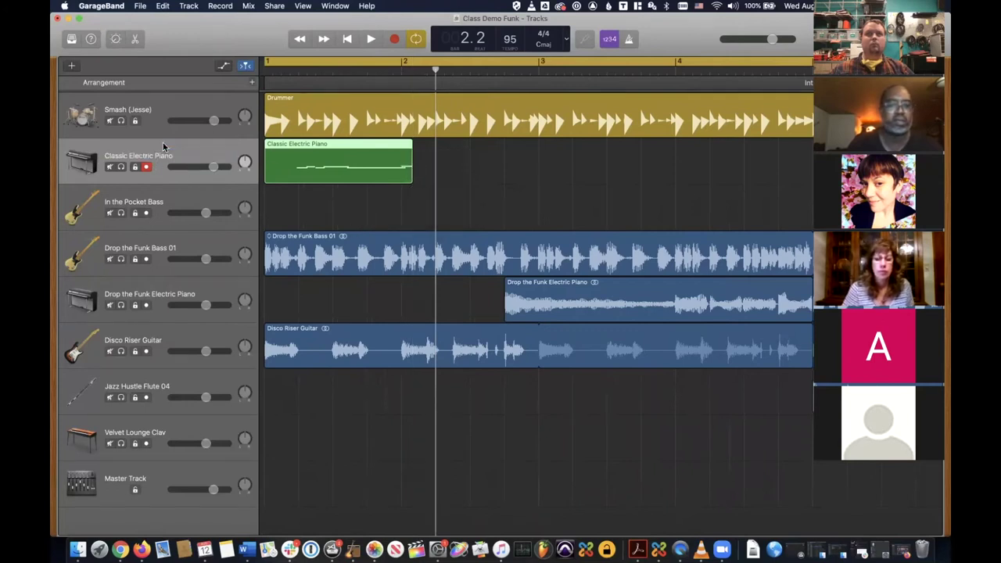
{"action": "left_click", "coordinate": [115, 40]}
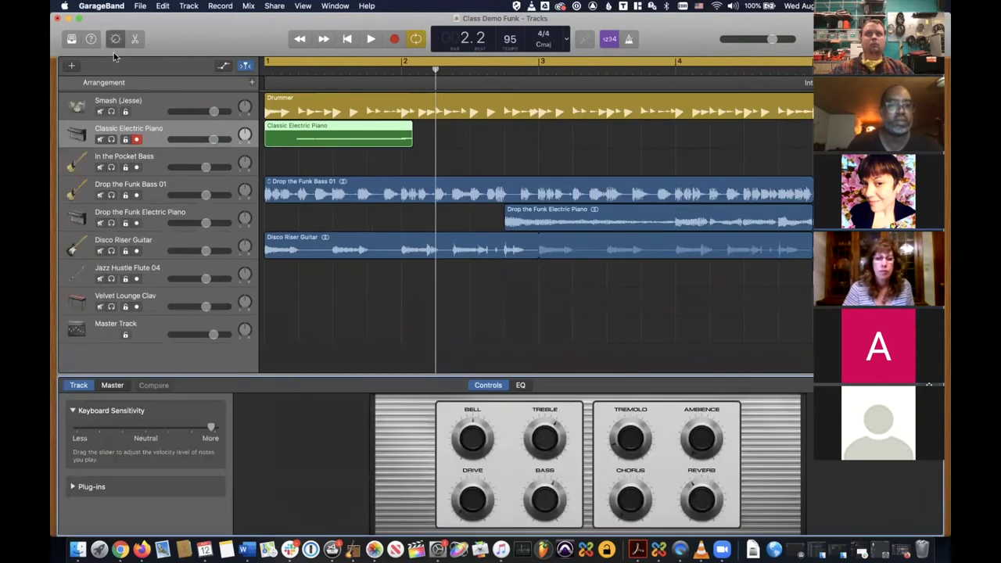
{"action": "left_click", "coordinate": [71, 38]}
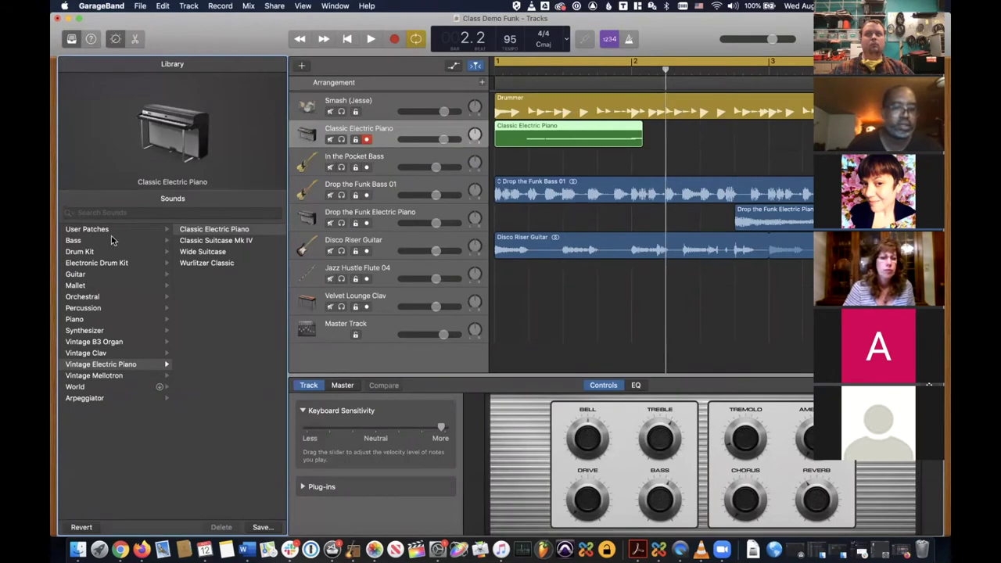
- Browse the organ and electric piano sounds and change the track's instrument to Classic D6 from Vintage Clav
{"action": "left_click", "coordinate": [92, 342]}
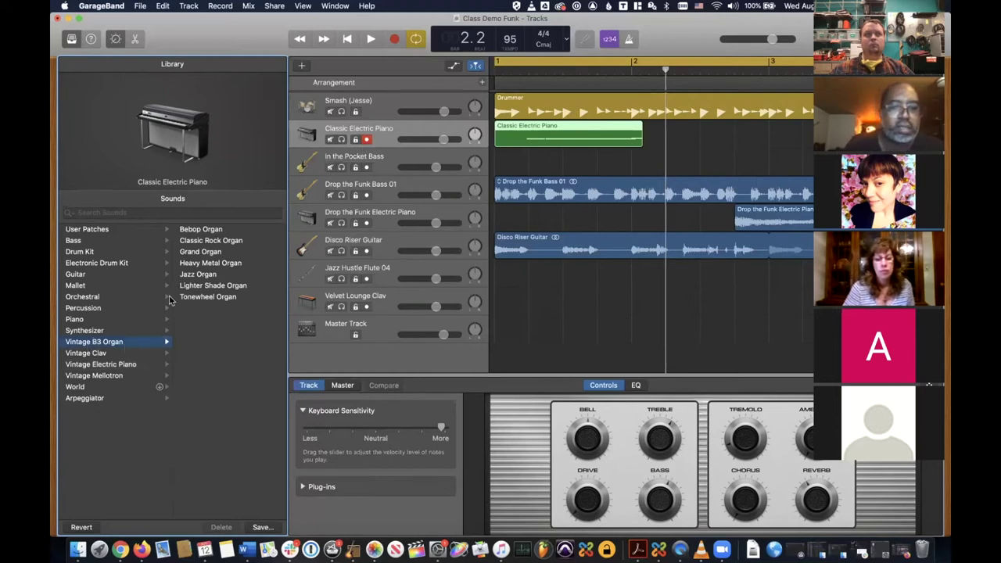
{"action": "left_click", "coordinate": [264, 132]}
{"action": "left_click", "coordinate": [263, 131]}
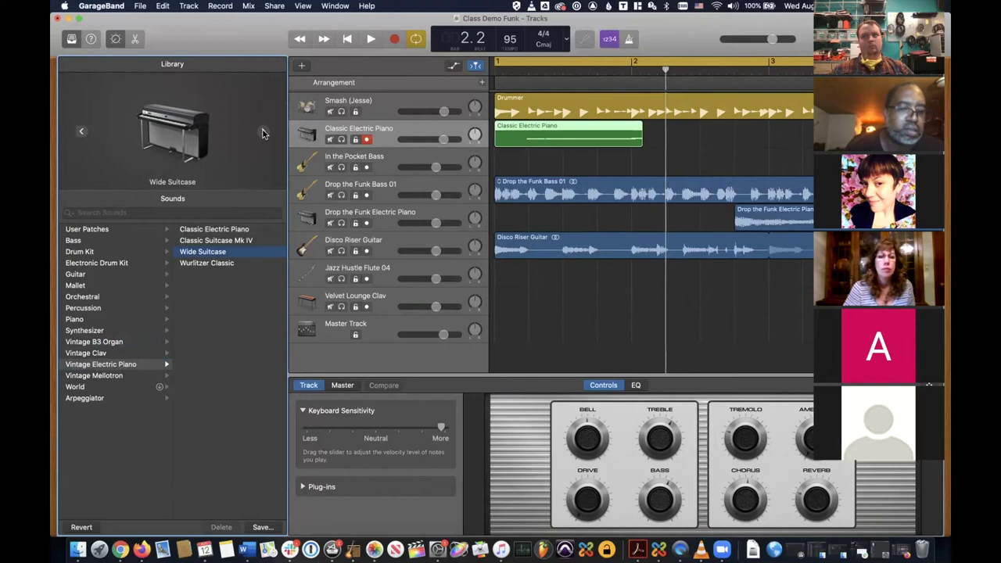
{"action": "left_click", "coordinate": [94, 353]}
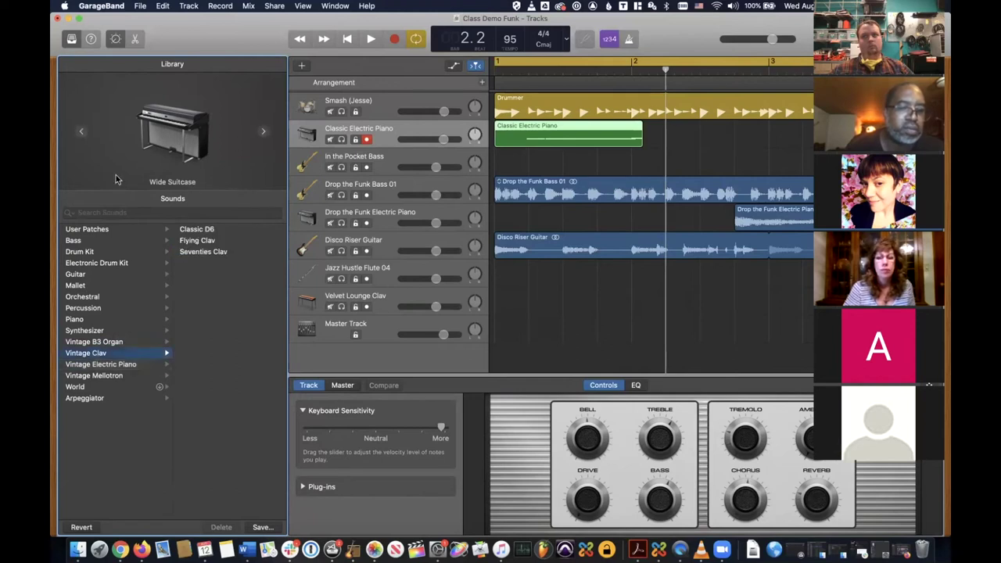
{"action": "left_click", "coordinate": [193, 233]}
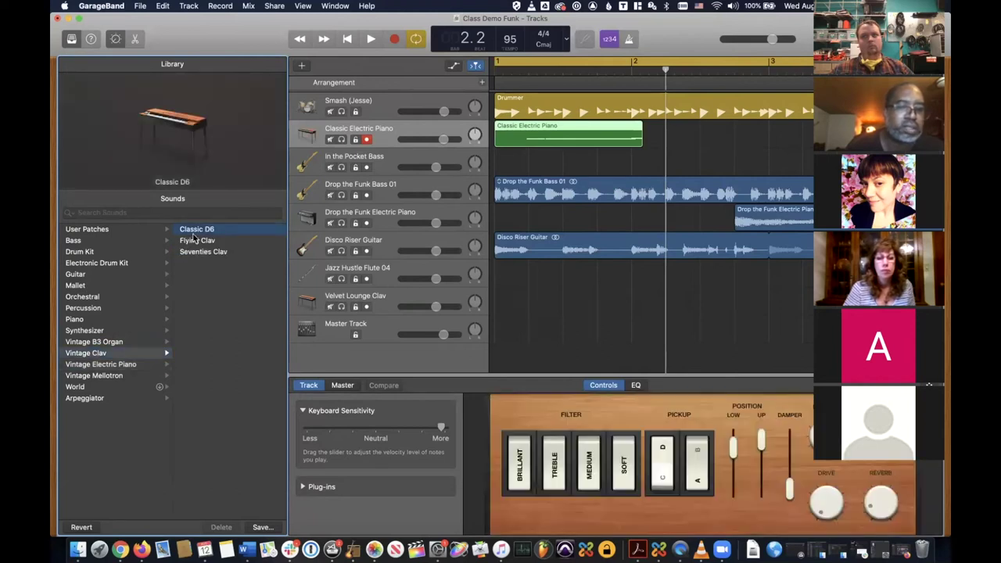
- Solo the Classic Electric Piano track and listen to its recorded region from the start of bar 1
{"action": "left_click_drag", "start_coordinate": [664, 73], "coordinate": [520, 73]}
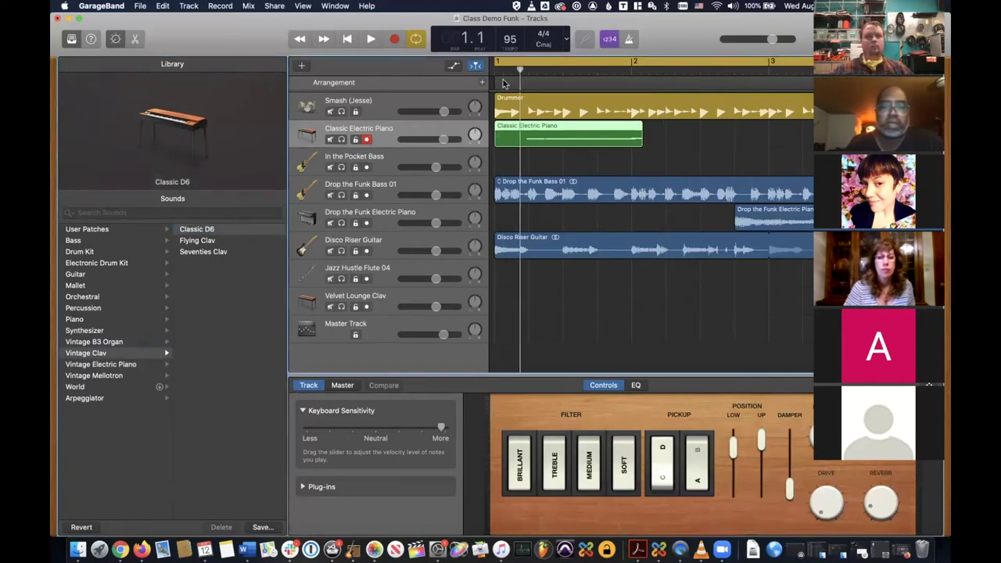
{"action": "left_click", "coordinate": [341, 140]}
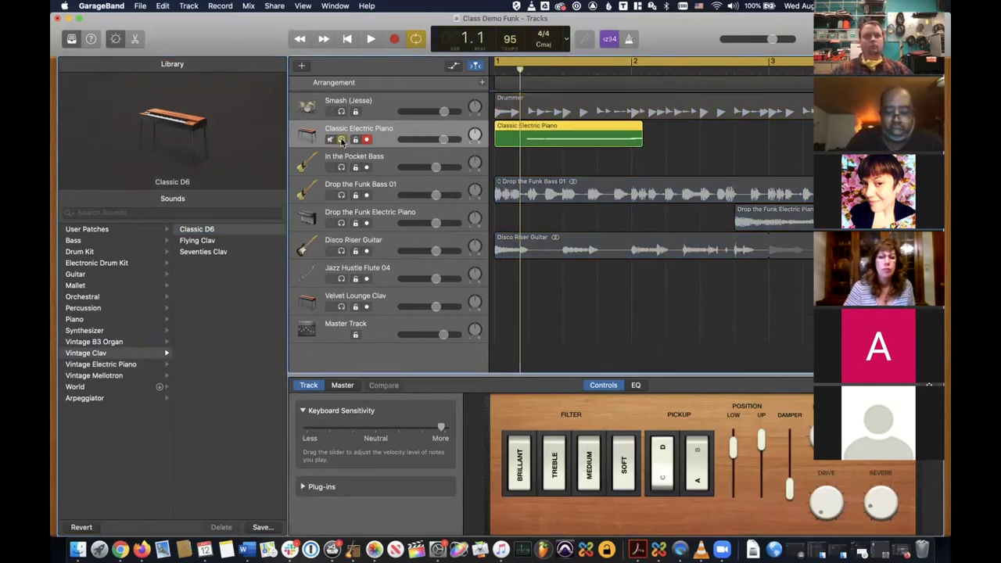
{"action": "key", "text": "space"}
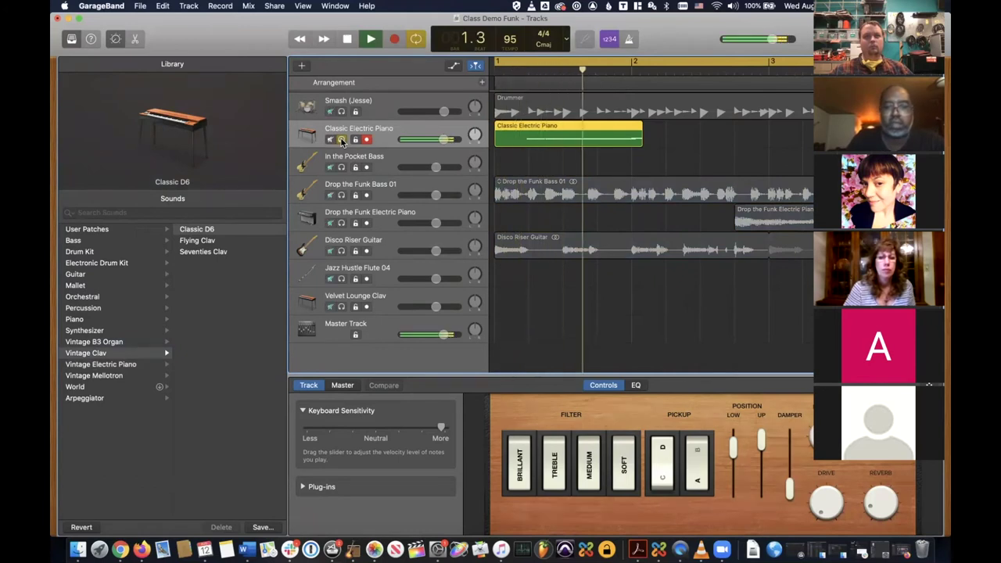
{"action": "key", "text": "space"}
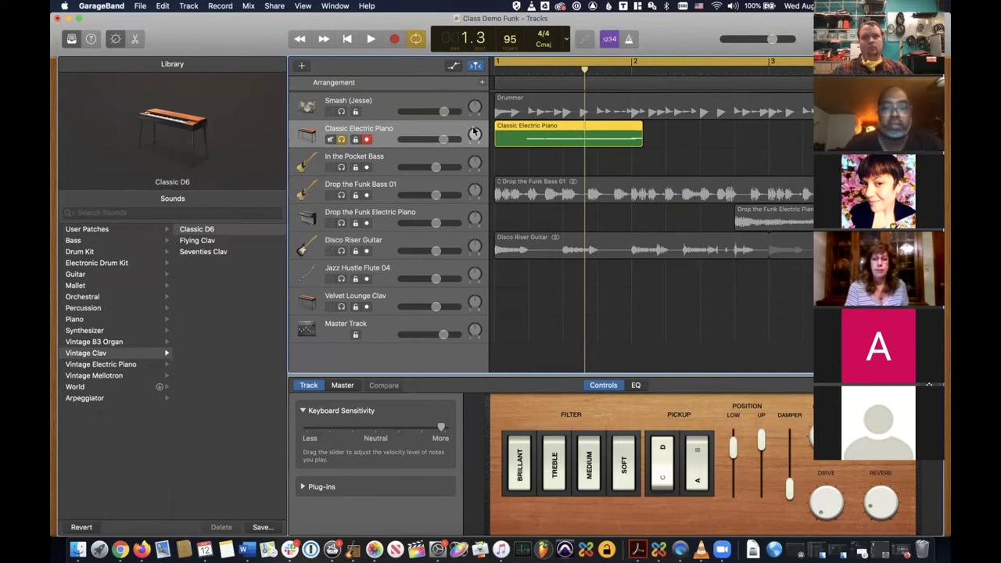
- Delete the recorded region and its Classic Electric Piano track, and hide the sound library
{"action": "key", "text": "Delete"}
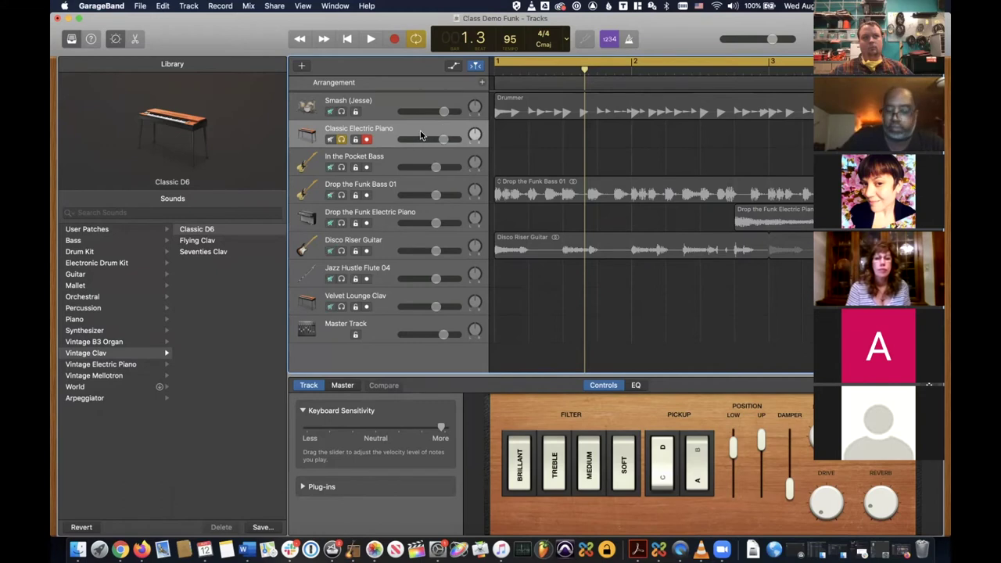
{"action": "key", "text": "super+BackSpace"}
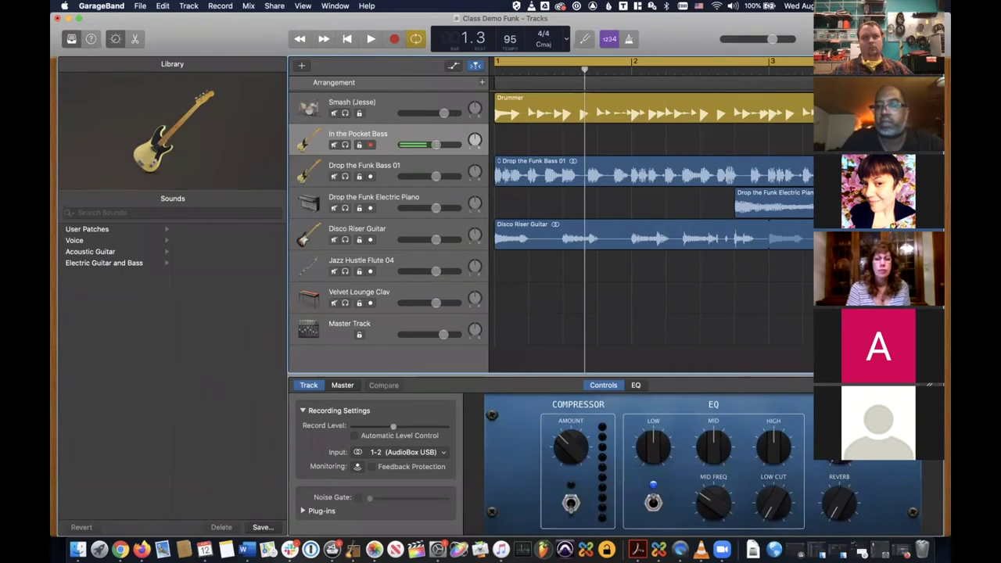
{"action": "key", "text": "super+Left"}
{"action": "key", "text": "super+Left"}
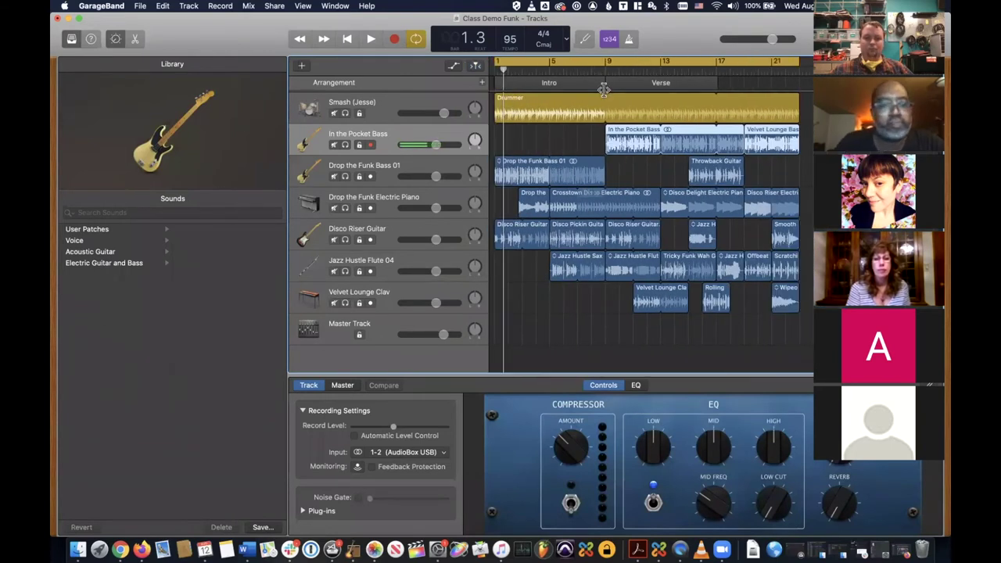
{"action": "left_click", "coordinate": [74, 43]}
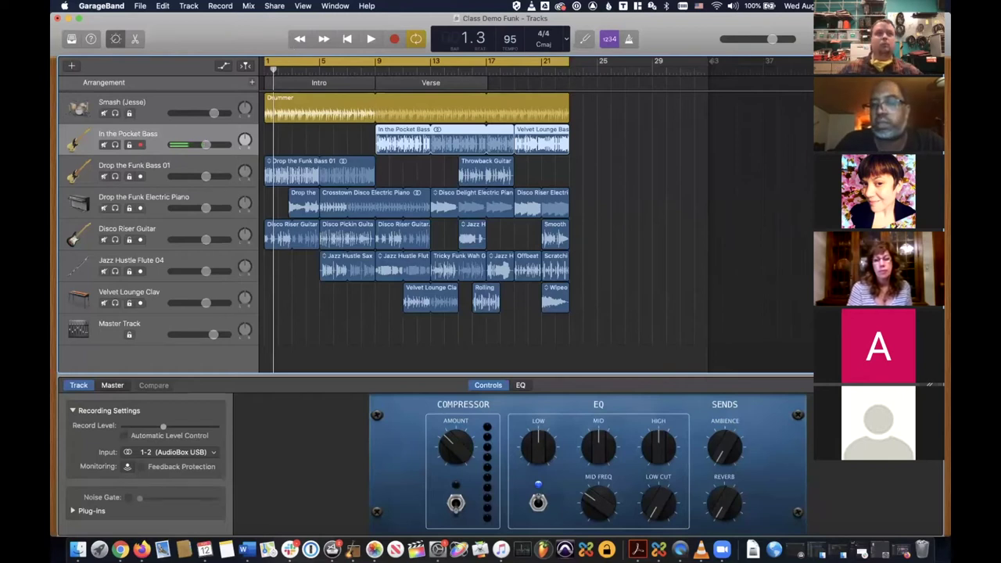
- Examine the layout of the regions across the Intro and Verse sections of the arrangement
{"action": "scroll", "coordinate": [361, 235], "scroll_direction": "up", "scroll_amount": 5}
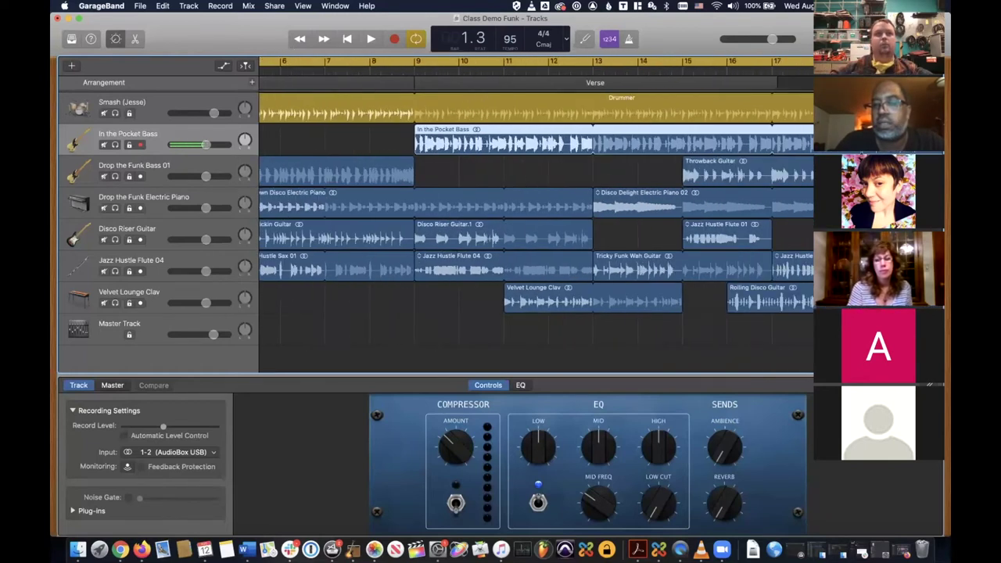
{"action": "scroll", "coordinate": [417, 235], "scroll_direction": "down", "scroll_amount": 3}
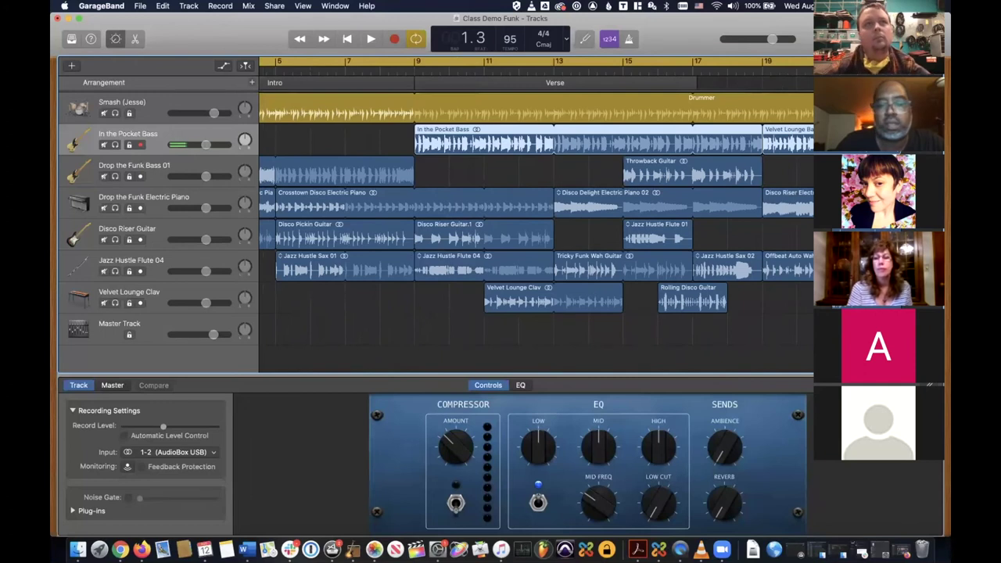
{"action": "scroll", "coordinate": [721, 134], "scroll_direction": "left", "scroll_amount": 3}
{"action": "scroll", "coordinate": [720, 134], "scroll_direction": "left", "scroll_amount": 3}
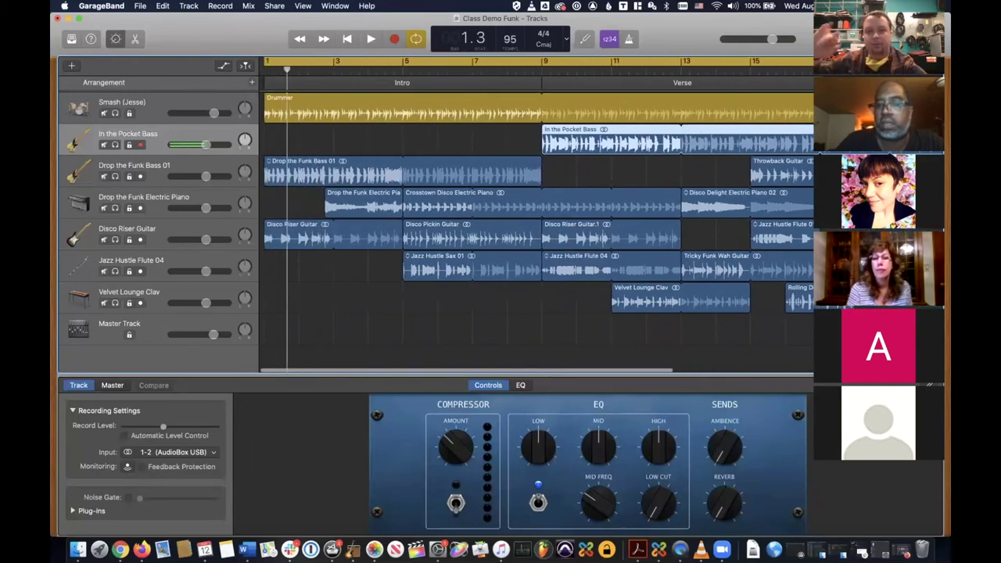
{"action": "scroll", "coordinate": [536, 219], "scroll_direction": "down", "scroll_amount": 3}
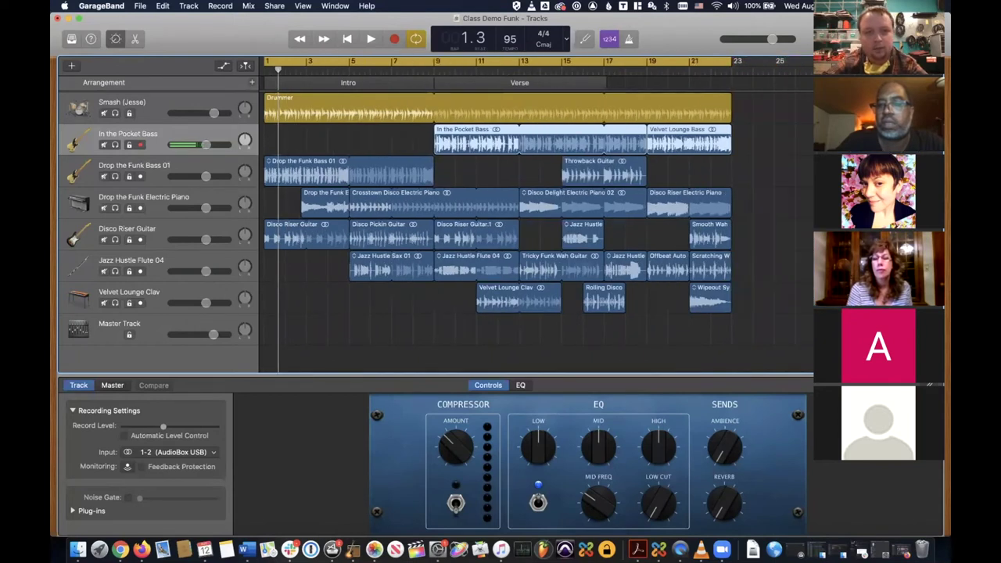
{"action": "scroll", "coordinate": [586, 141], "scroll_direction": "up", "scroll_amount": 2}
{"action": "scroll", "coordinate": [586, 140], "scroll_direction": "up", "scroll_amount": 1}
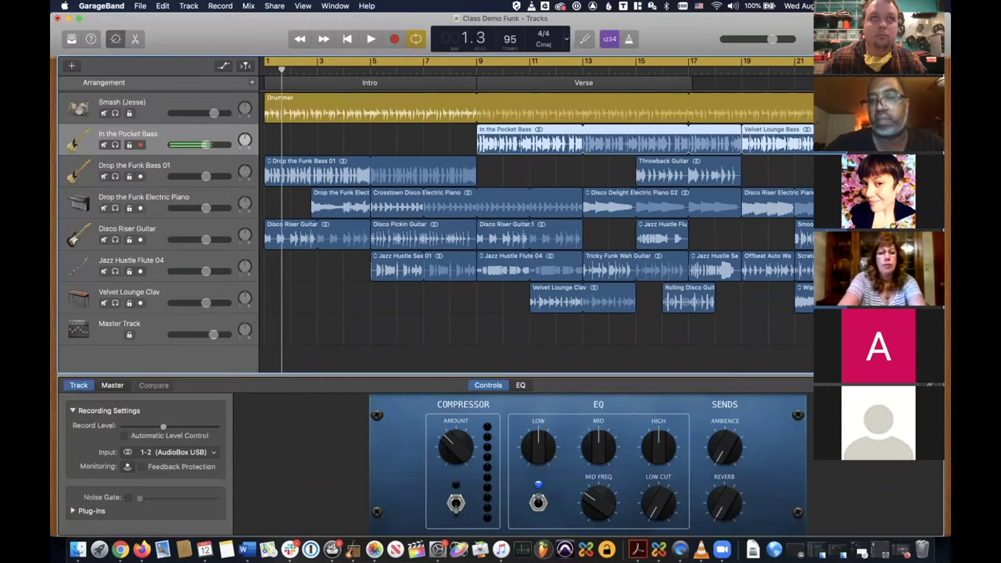
{"action": "scroll", "coordinate": [540, 211], "scroll_direction": "right", "scroll_amount": 3}
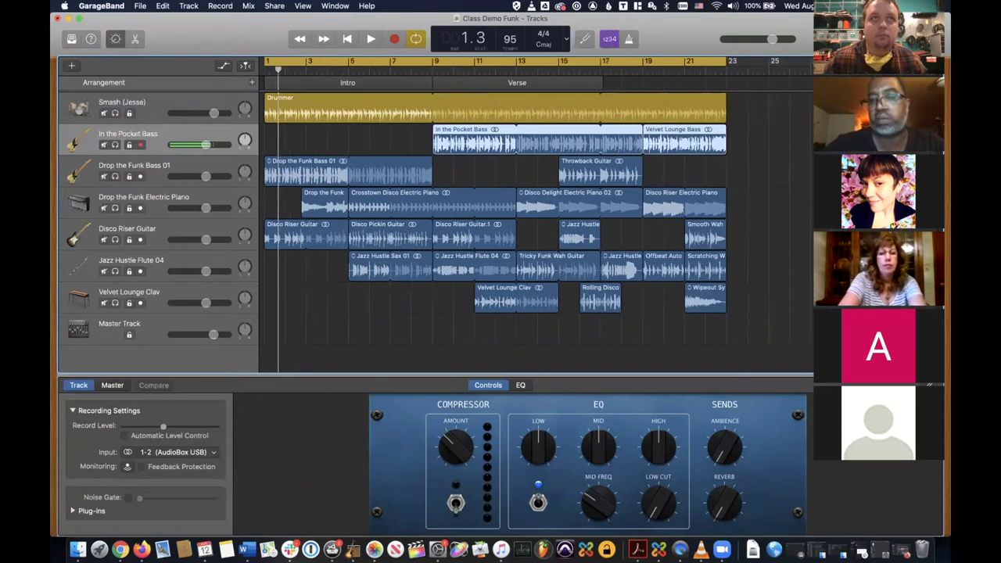
{"action": "scroll", "coordinate": [536, 211], "scroll_direction": "down", "scroll_amount": 3}
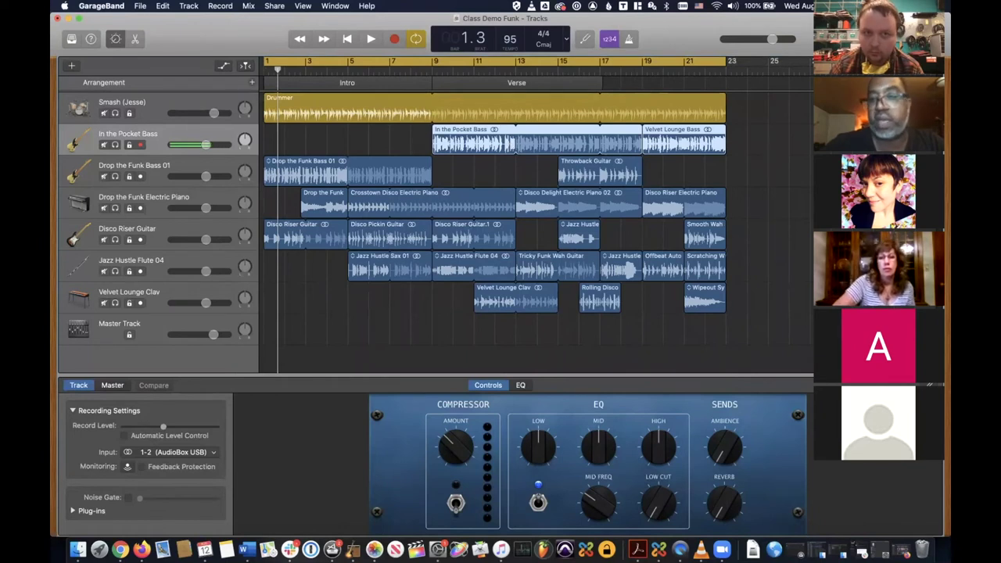
- Show the Apple Loops browser beside the tracks and hide the Smart Controls
{"action": "key", "text": "o"}
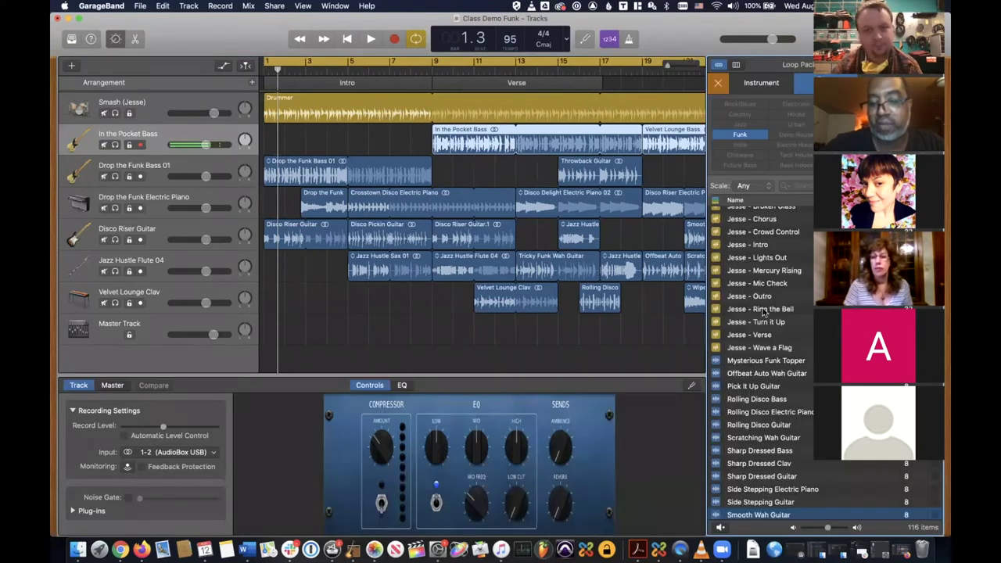
{"action": "left_click_drag", "start_coordinate": [711, 415], "coordinate": [702, 382]}
{"action": "scroll", "coordinate": [639, 290], "scroll_direction": "left", "scroll_amount": 5}
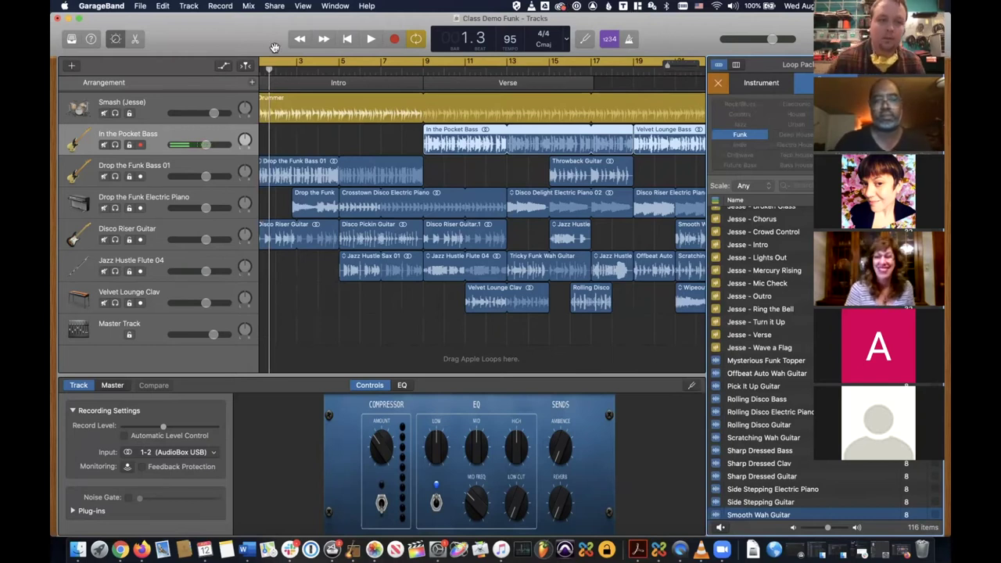
{"action": "scroll", "coordinate": [307, 245], "scroll_direction": "left", "scroll_amount": 2}
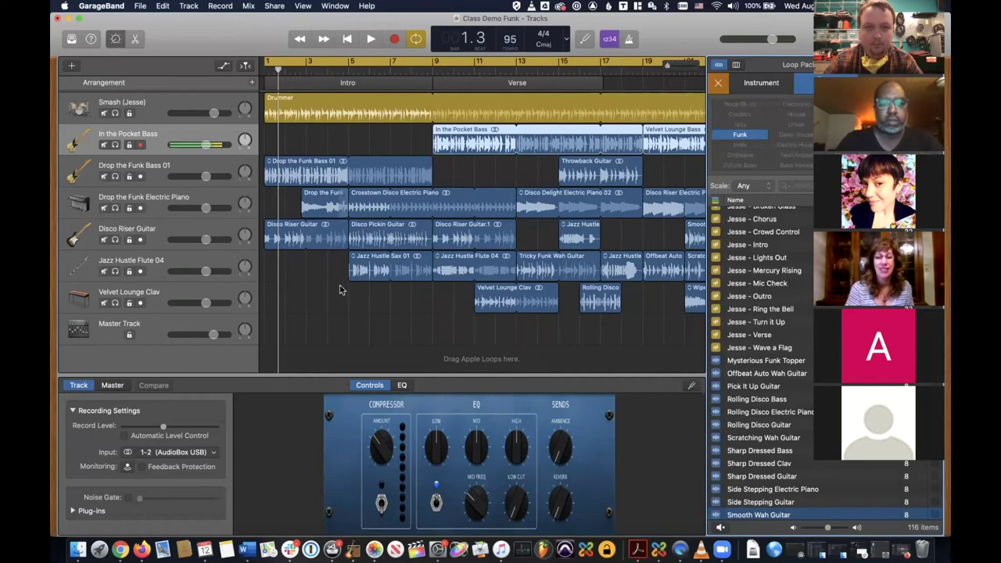
{"action": "left_click_drag", "start_coordinate": [281, 376], "coordinate": [276, 418]}
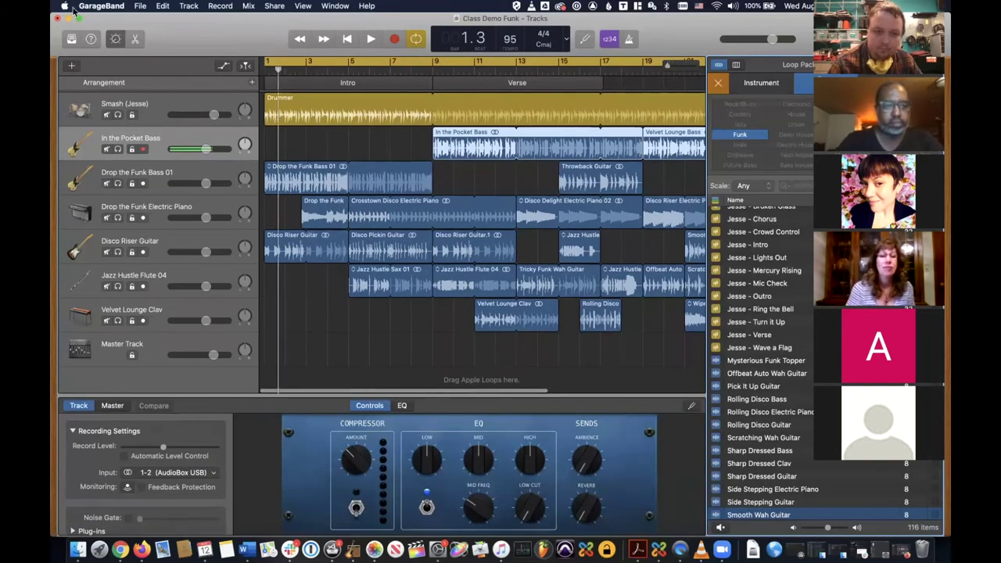
{"action": "left_click", "coordinate": [114, 40]}
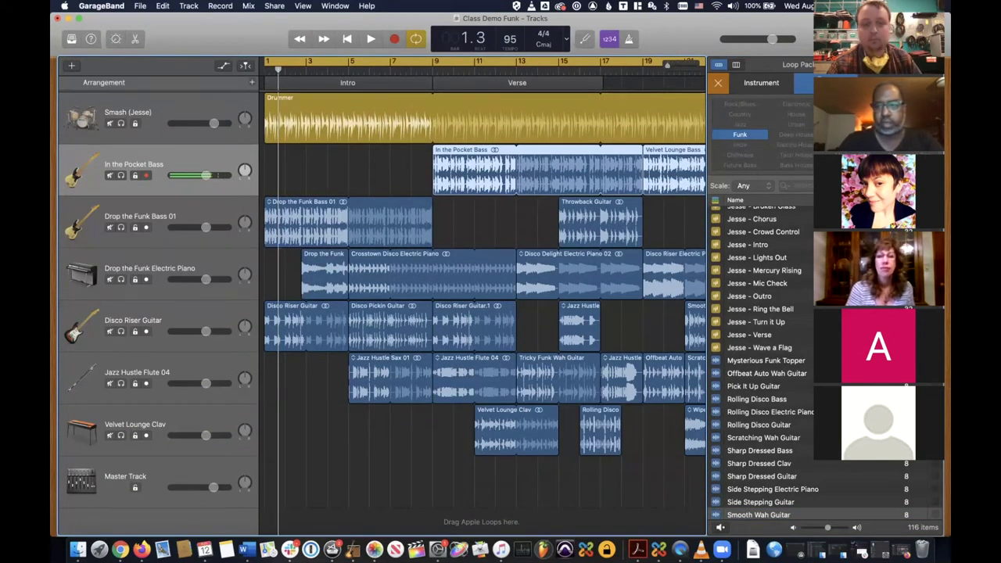
- Filter the Funk loops by the Kits instrument in the Apple Loops browser
{"action": "key", "text": "o"}
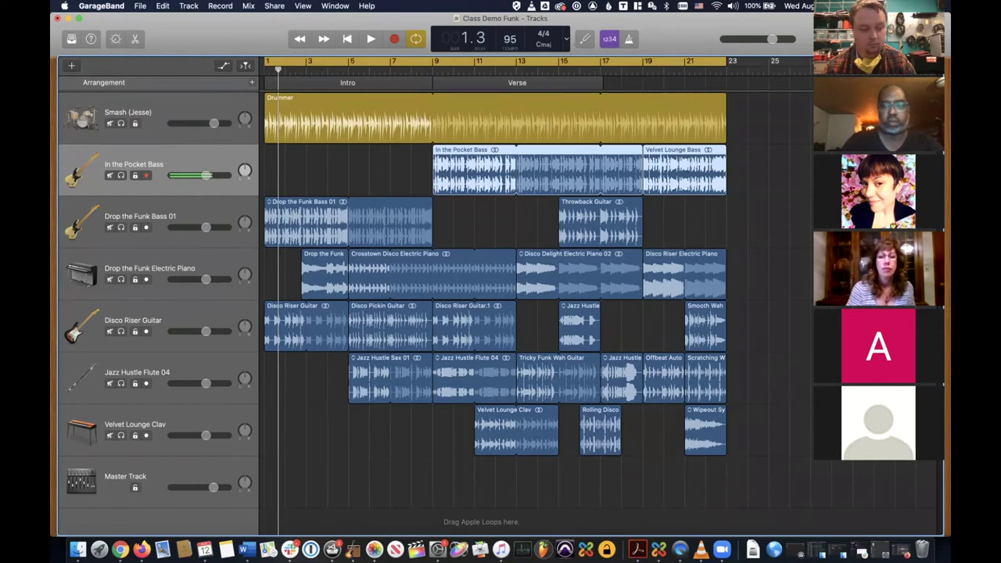
{"action": "key", "text": "o"}
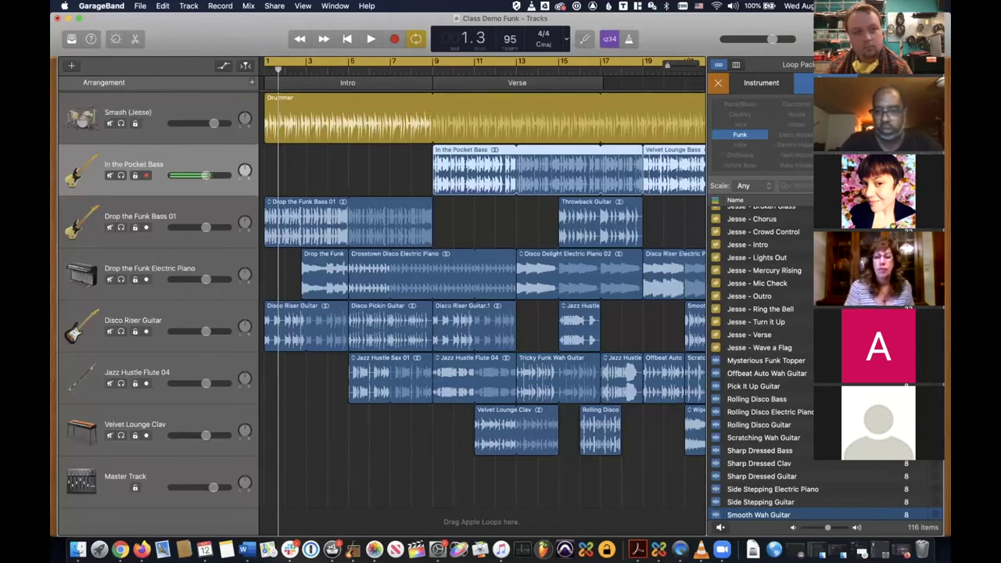
{"action": "scroll", "coordinate": [780, 303], "scroll_direction": "up", "scroll_amount": 5}
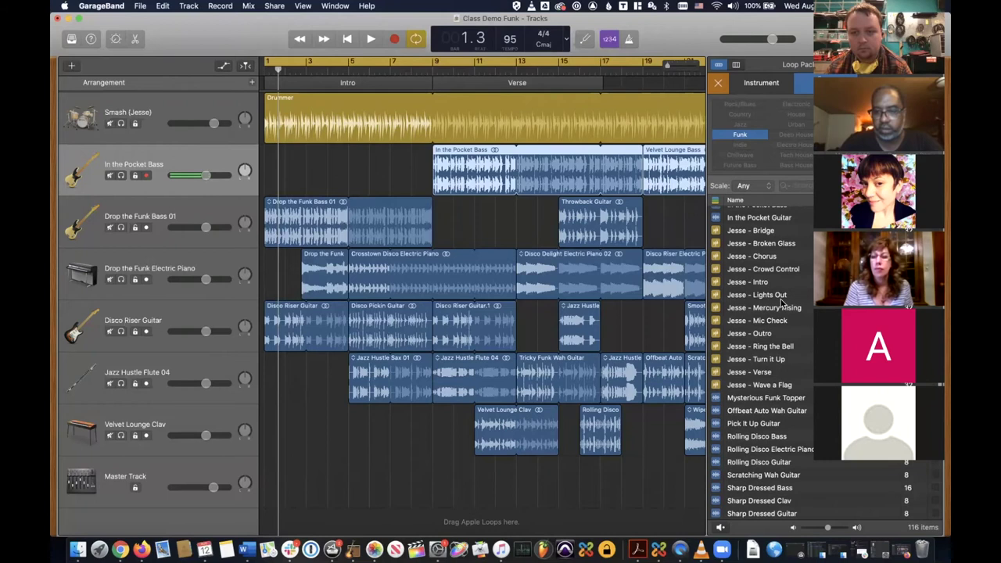
{"action": "scroll", "coordinate": [780, 303], "scroll_direction": "down", "scroll_amount": 1}
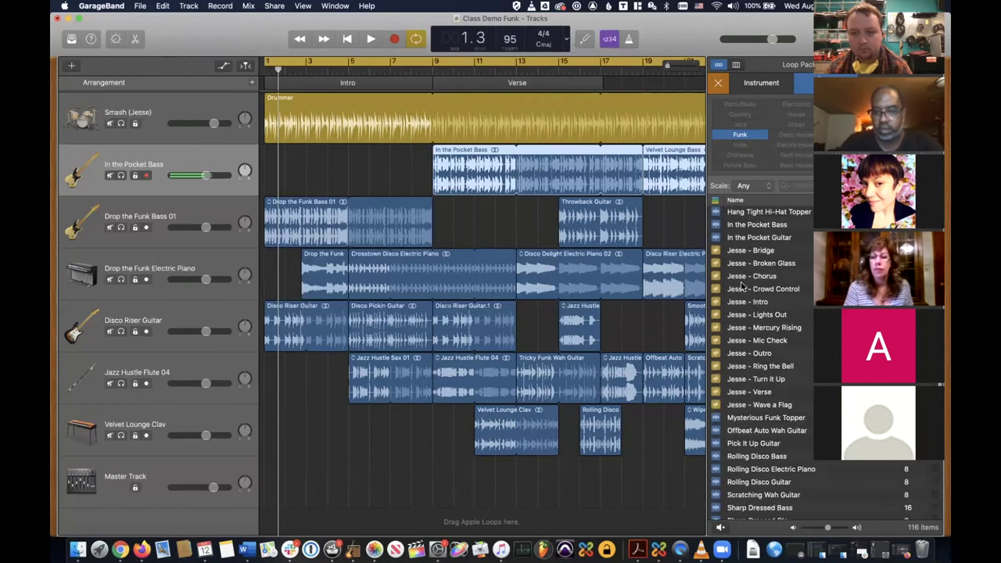
{"action": "left_click", "coordinate": [761, 87]}
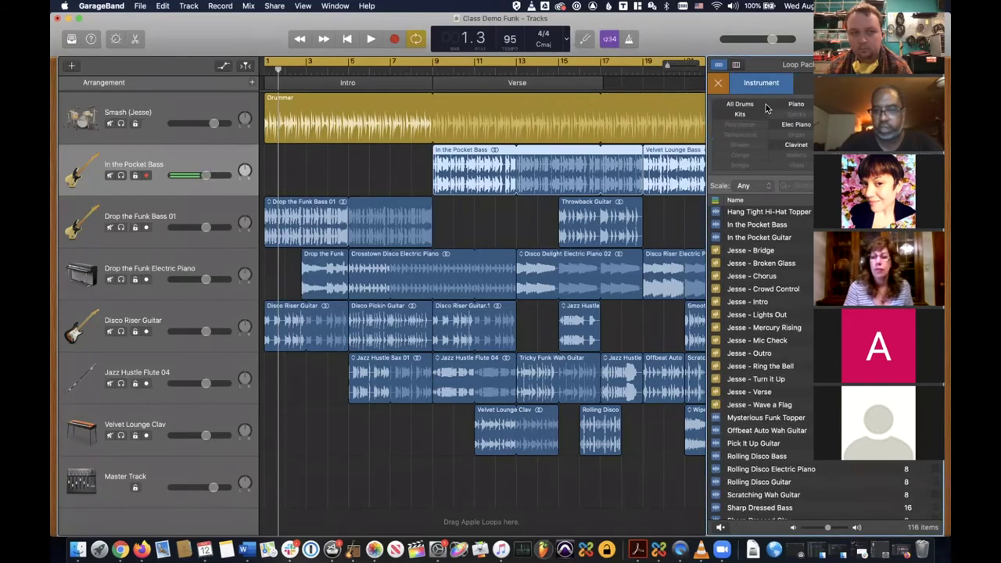
{"action": "left_click", "coordinate": [740, 114]}
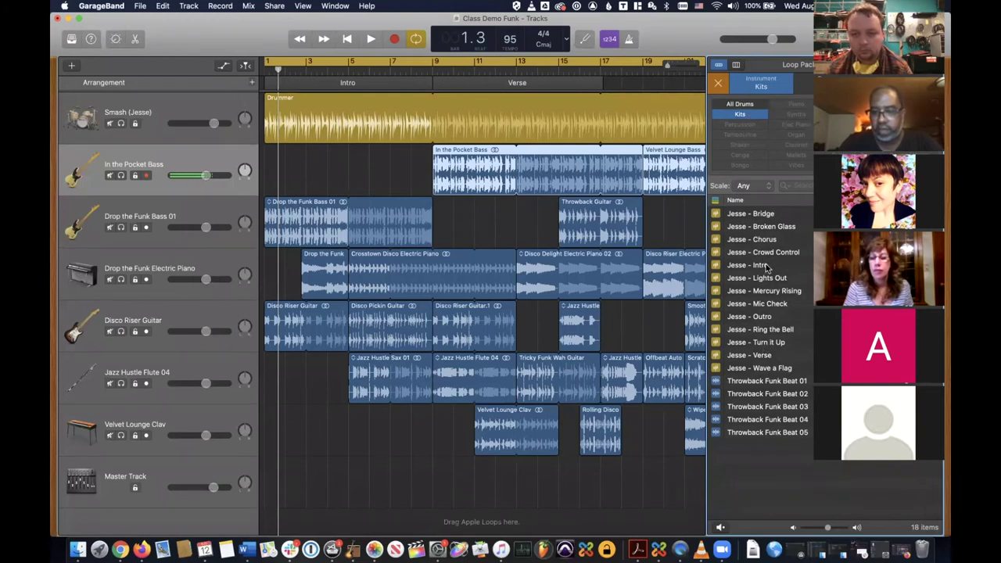
- Review the Smart Controls, drummers and drum kit sounds of the Smash (Jesse) drummer track, and close the library
{"action": "left_click", "coordinate": [172, 109]}
{"action": "left_click", "coordinate": [116, 39]}
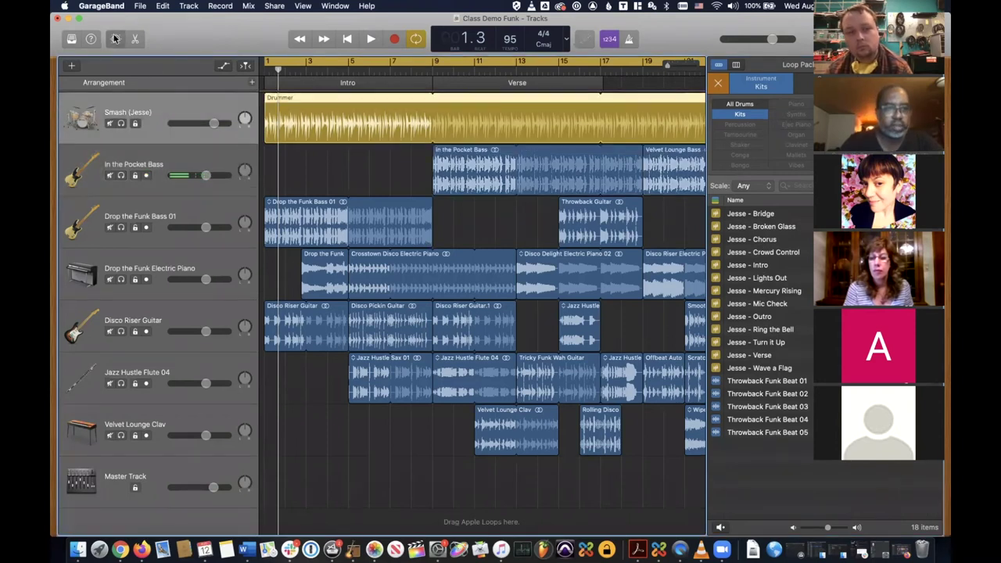
{"action": "left_click", "coordinate": [72, 39]}
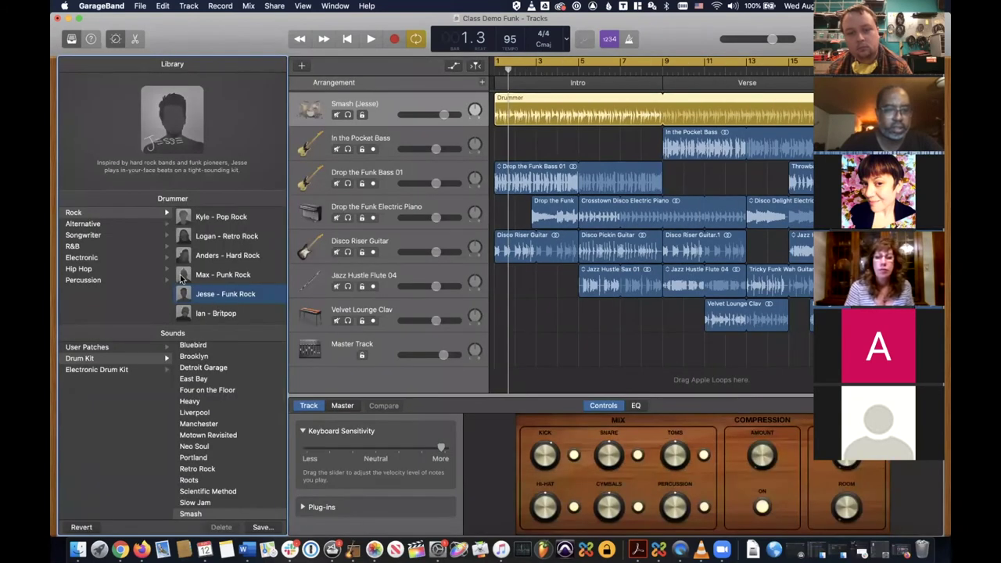
{"action": "scroll", "coordinate": [227, 430], "scroll_direction": "up", "scroll_amount": 2}
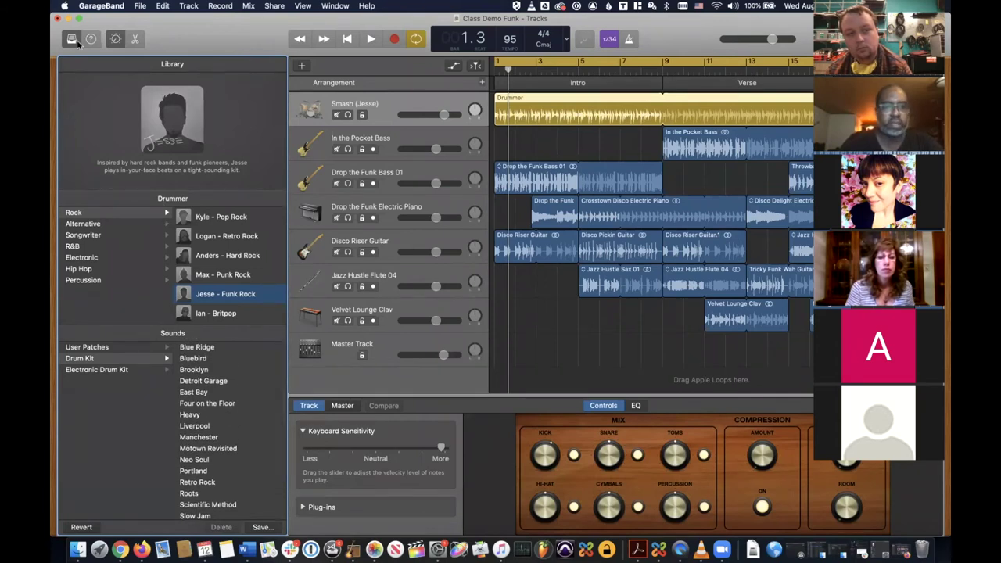
{"action": "key", "text": "y"}
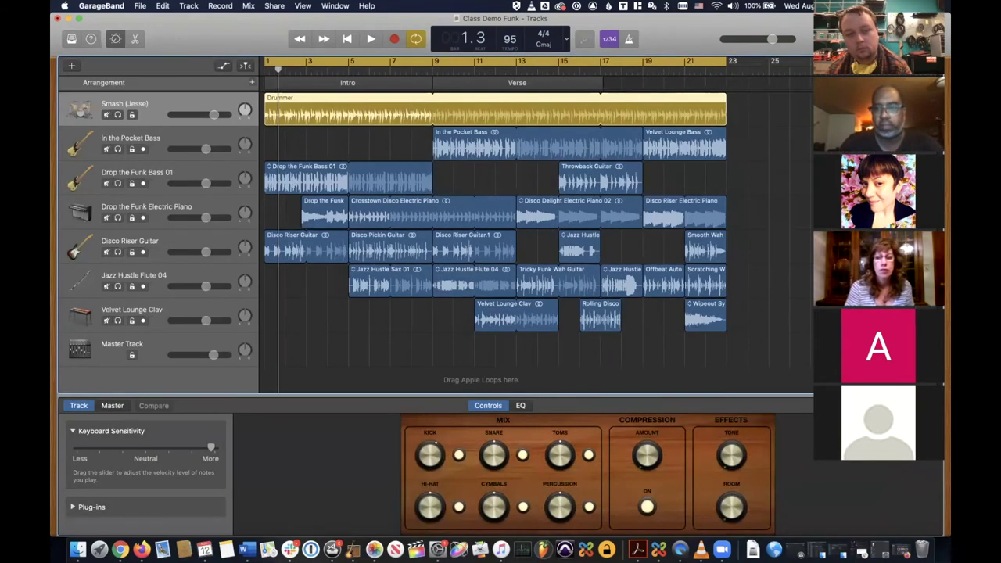
- Add the Jesse - Intro loop from the Apple Loops browser as a new drummer track, with its region starting at bar 1
{"action": "key", "text": "o"}
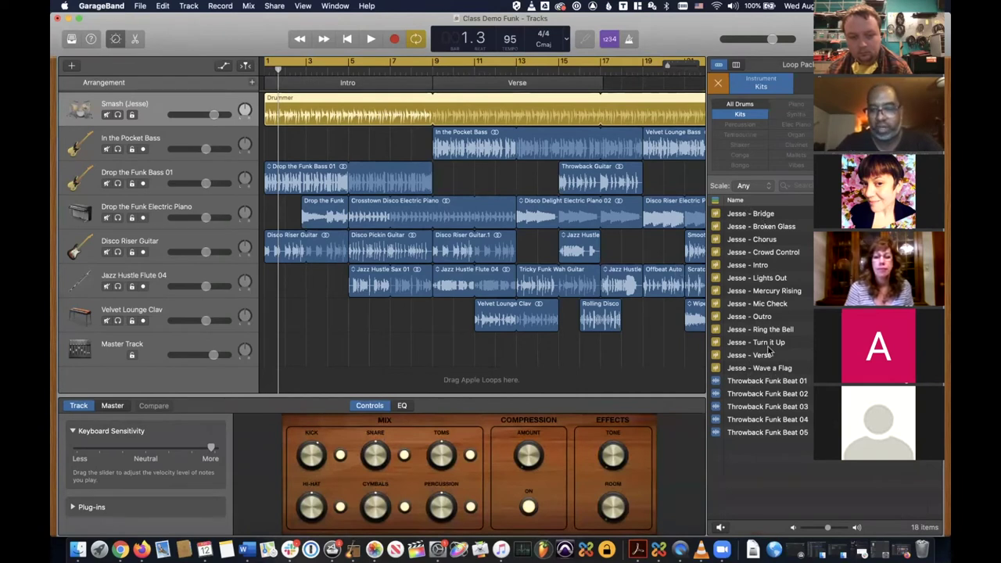
{"action": "left_click", "coordinate": [520, 108]}
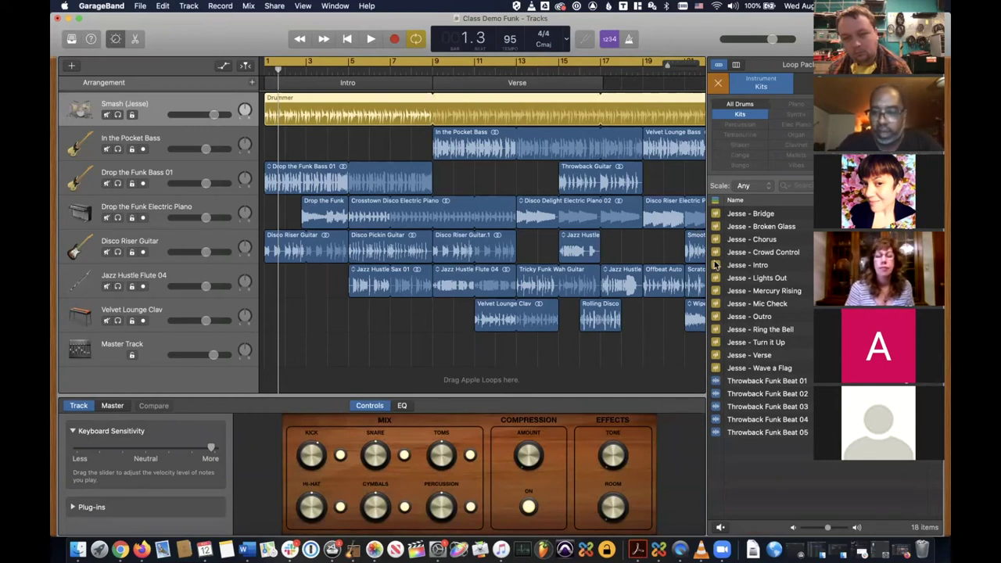
{"action": "left_click_drag", "start_coordinate": [747, 265], "coordinate": [457, 383]}
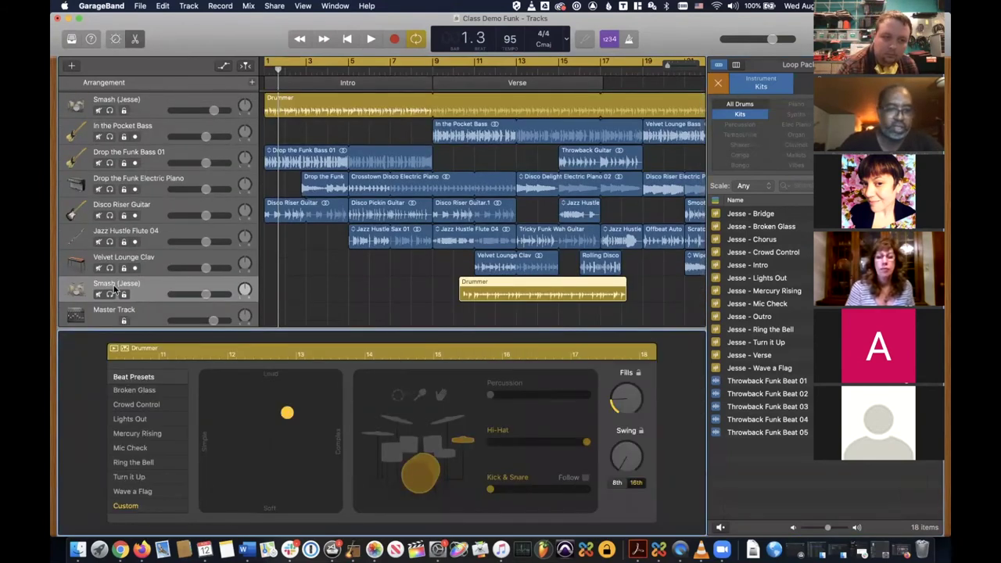
{"action": "left_click_drag", "start_coordinate": [491, 286], "coordinate": [235, 291]}
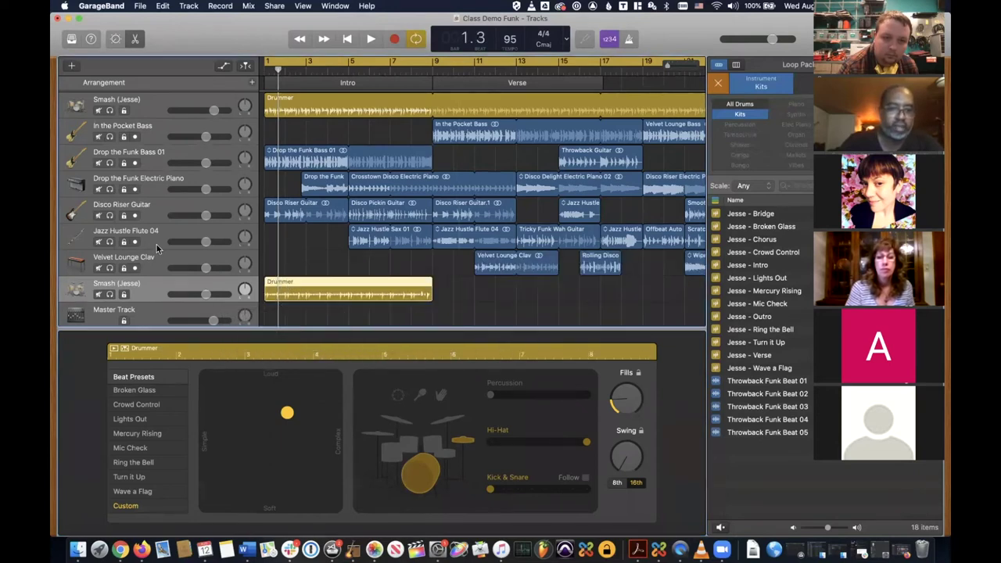
- Solo the newly added Smash (Jesse) drummer track and play a short part of its region
{"action": "left_click", "coordinate": [110, 295]}
{"action": "key", "text": "space"}
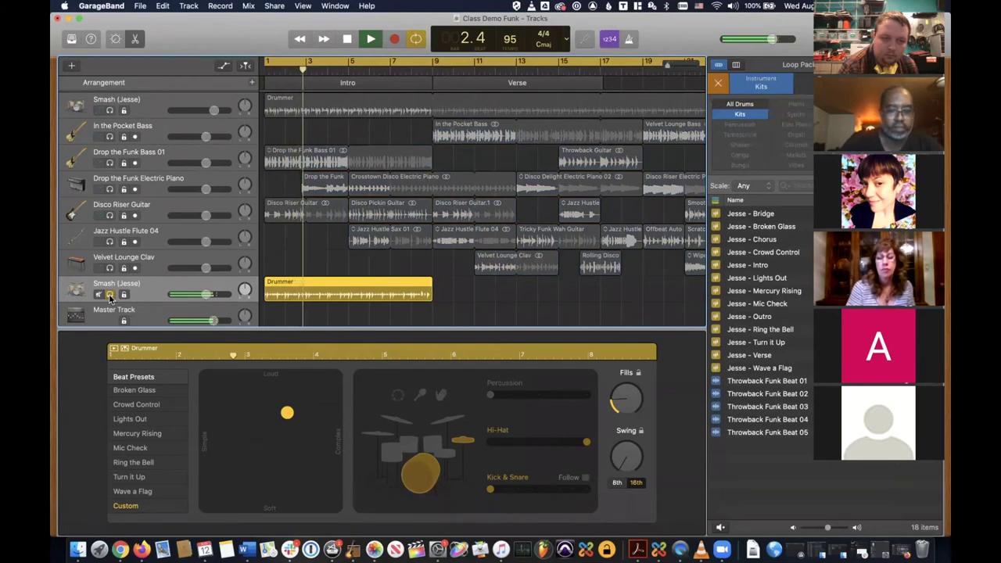
{"action": "key", "text": "space"}
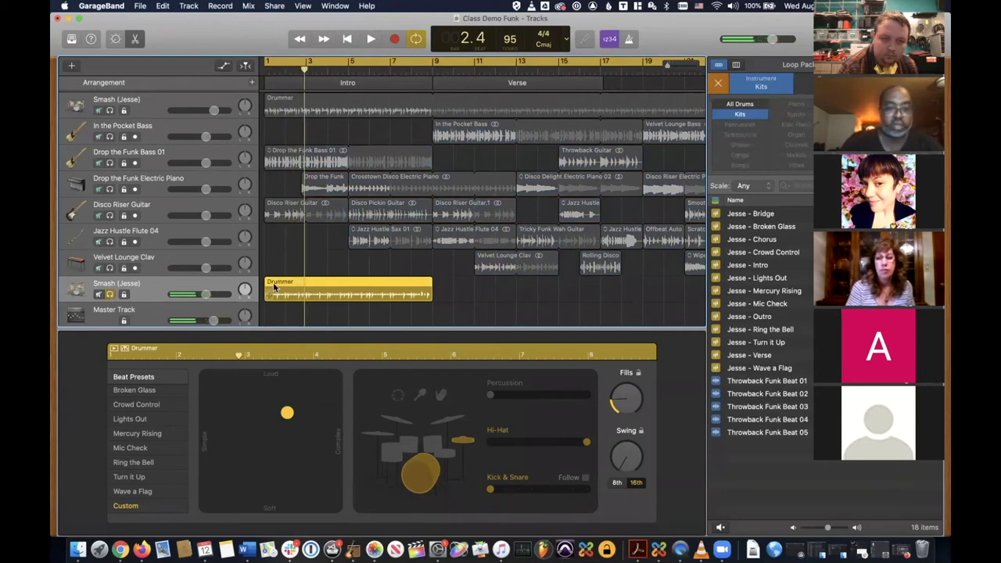
- Delete the region on the new Smash (Jesse) track, unsolo the track and return the playhead to the project start
{"action": "key", "text": "Delete"}
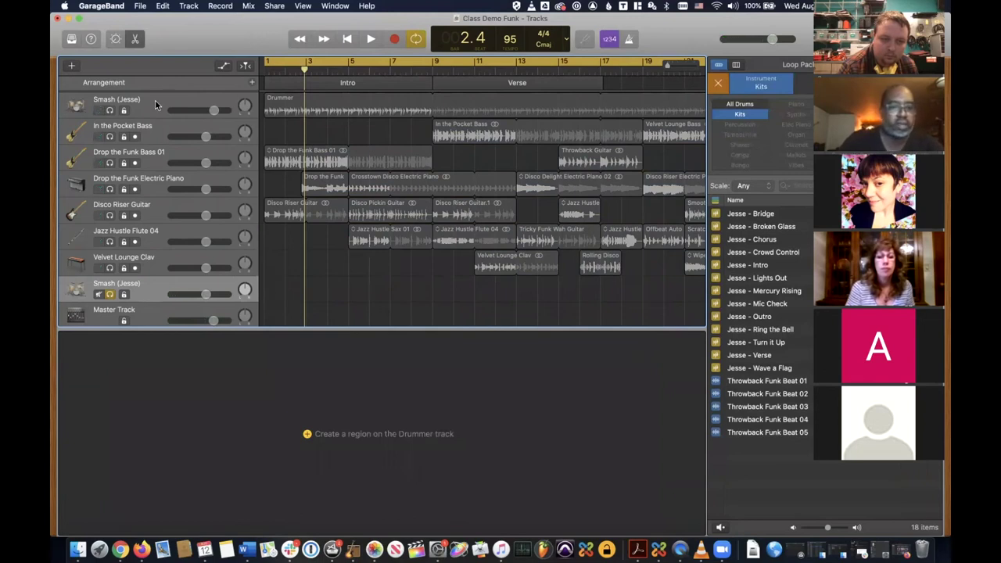
{"action": "left_click", "coordinate": [110, 294]}
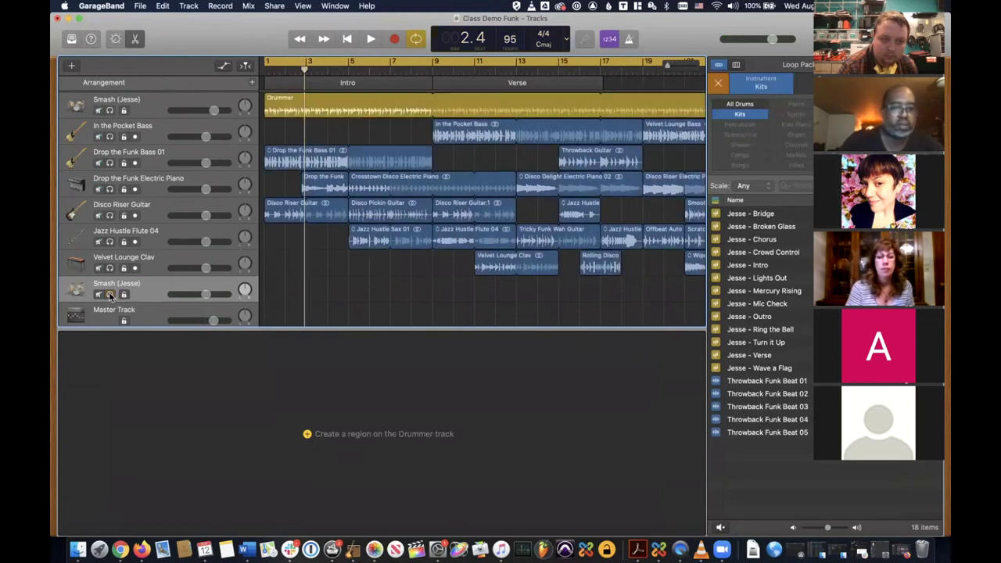
{"action": "key", "text": "Return"}
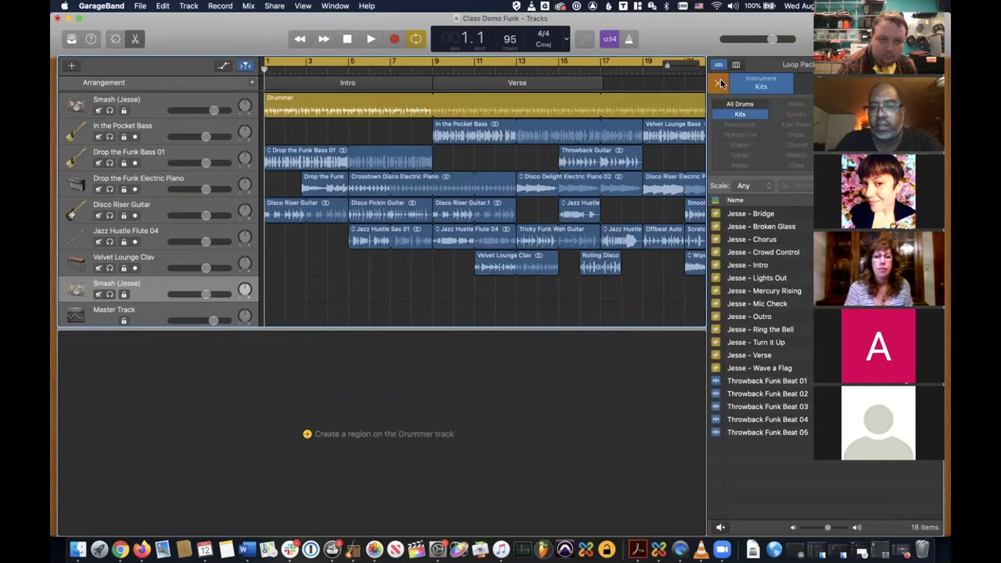
- Clear the Kits filter and show the descriptor filters in the Apple Loops browser
{"action": "left_click", "coordinate": [737, 117]}
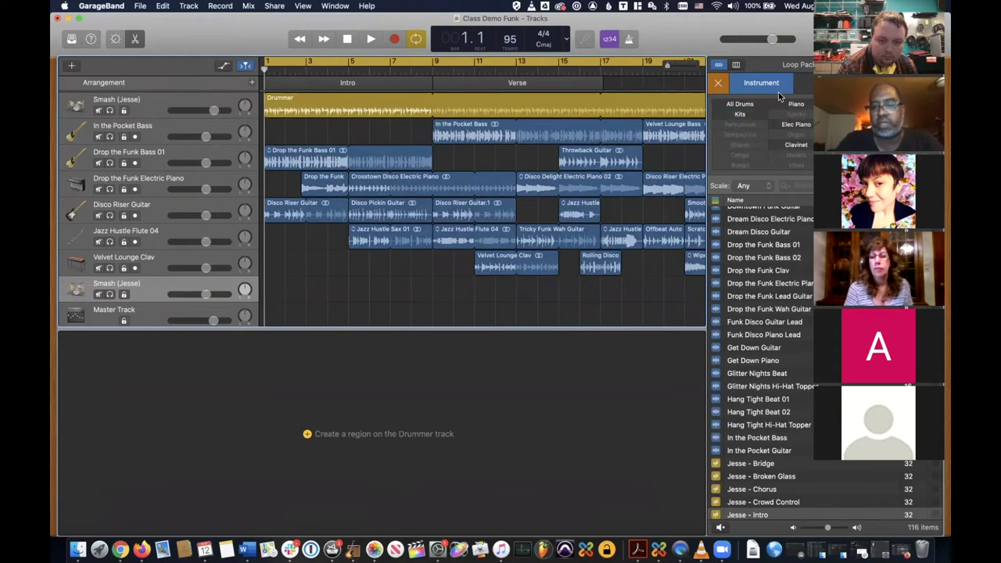
{"action": "left_click", "coordinate": [805, 82]}
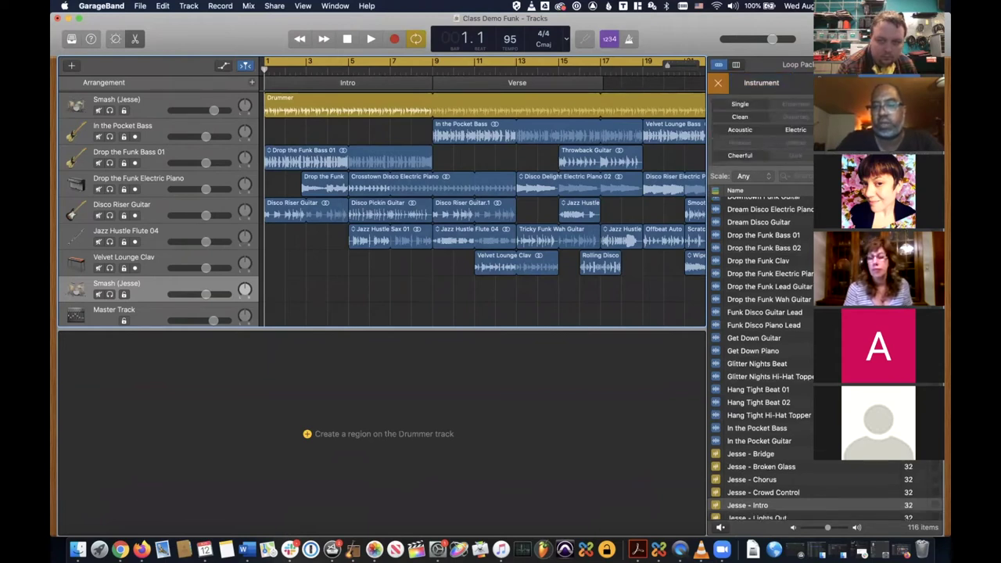
{"action": "left_click", "coordinate": [799, 130]}
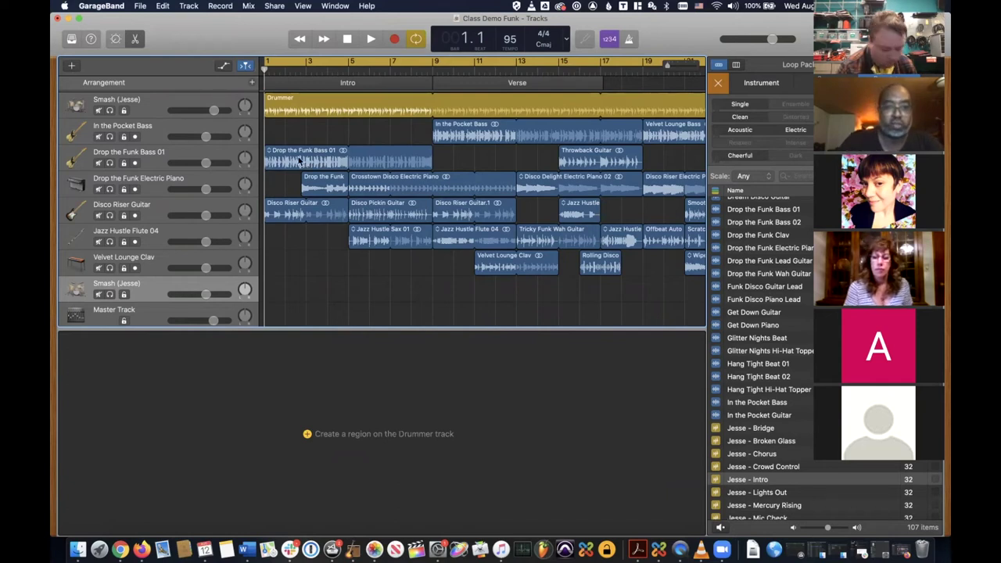
- Preview the Drop the Funk Bass 01 loop, hide the editor, and add the loop as a new track starting at bar 1
{"action": "left_click", "coordinate": [717, 209]}
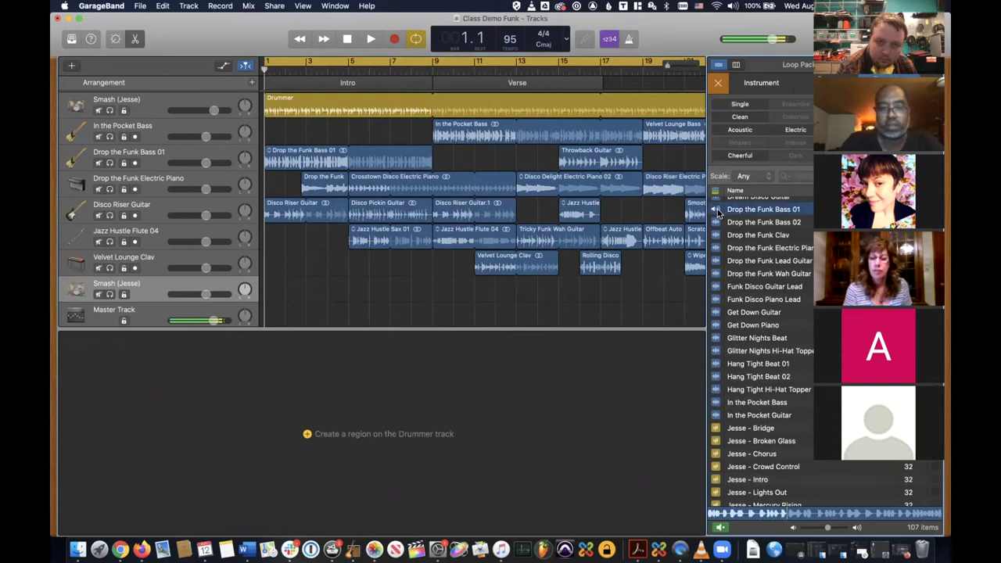
{"action": "left_click", "coordinate": [717, 208]}
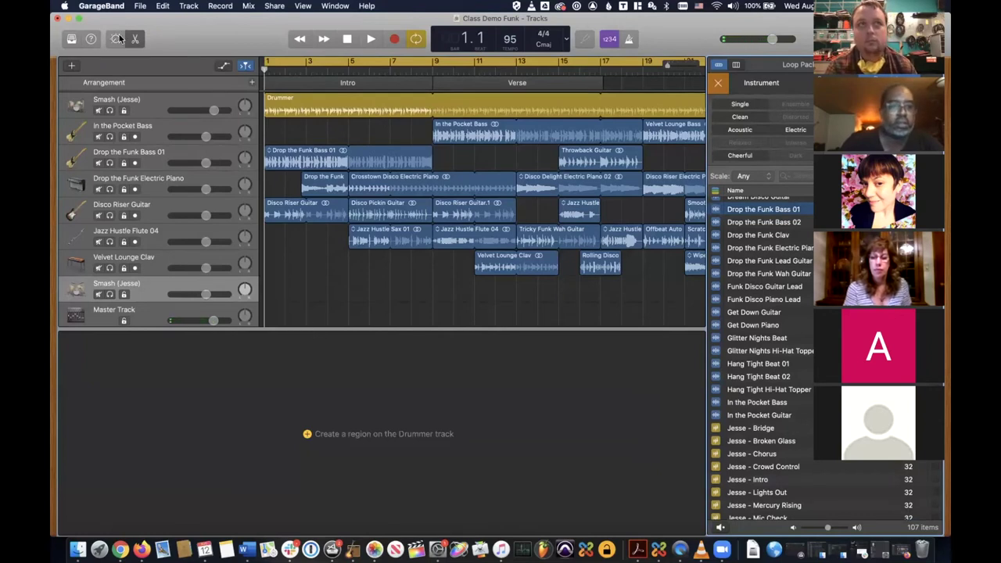
{"action": "key", "text": "e"}
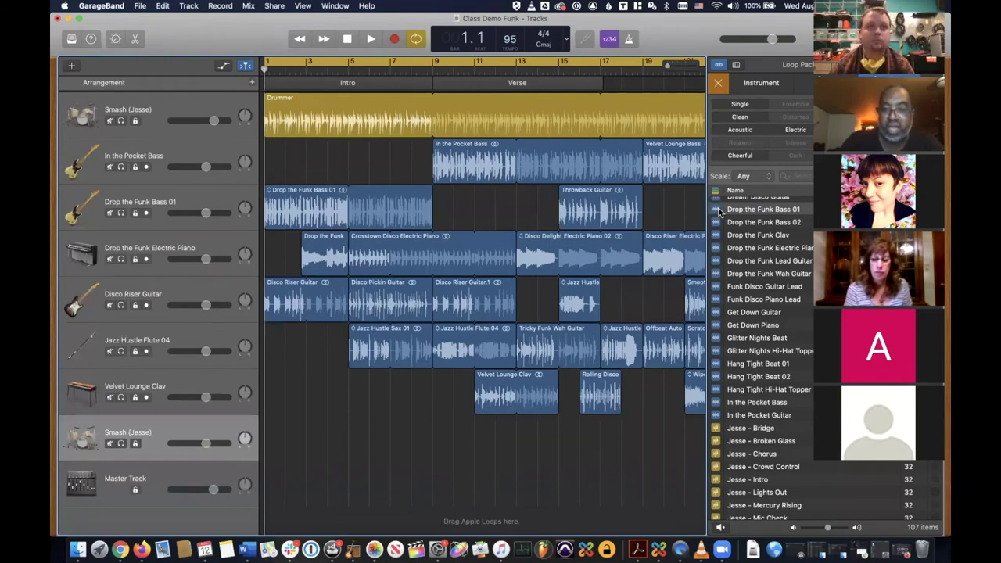
{"action": "left_click_drag", "start_coordinate": [750, 209], "coordinate": [480, 532]}
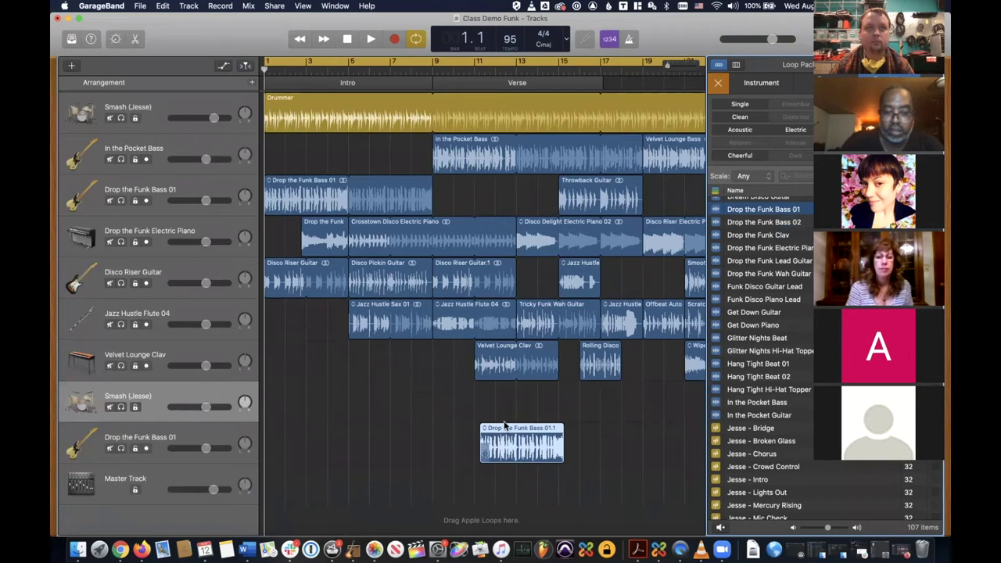
{"action": "left_click_drag", "start_coordinate": [504, 426], "coordinate": [286, 433]}
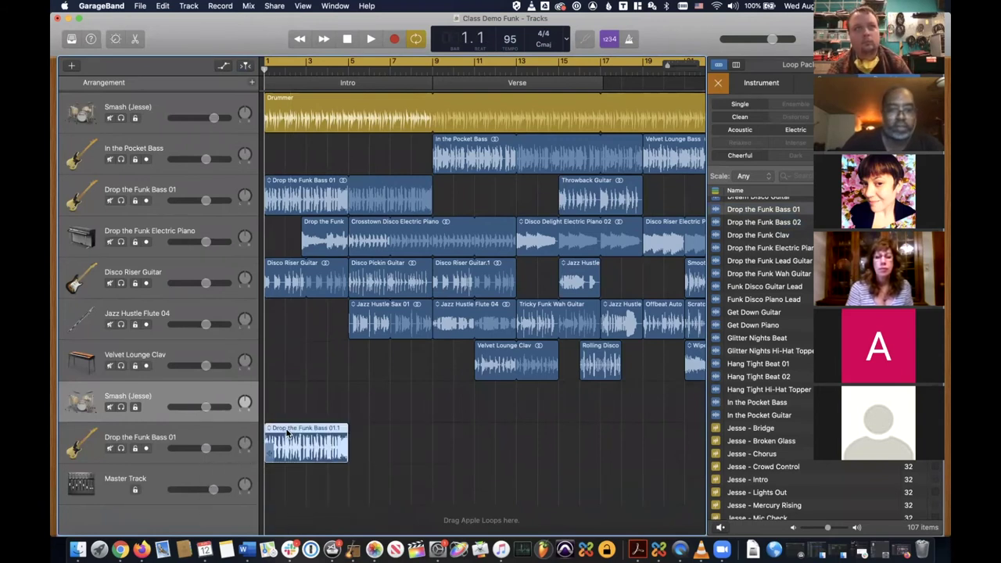
- Play the project with the added bass loop, and replay it from the start with the key set to B minor
{"action": "key", "text": "space"}
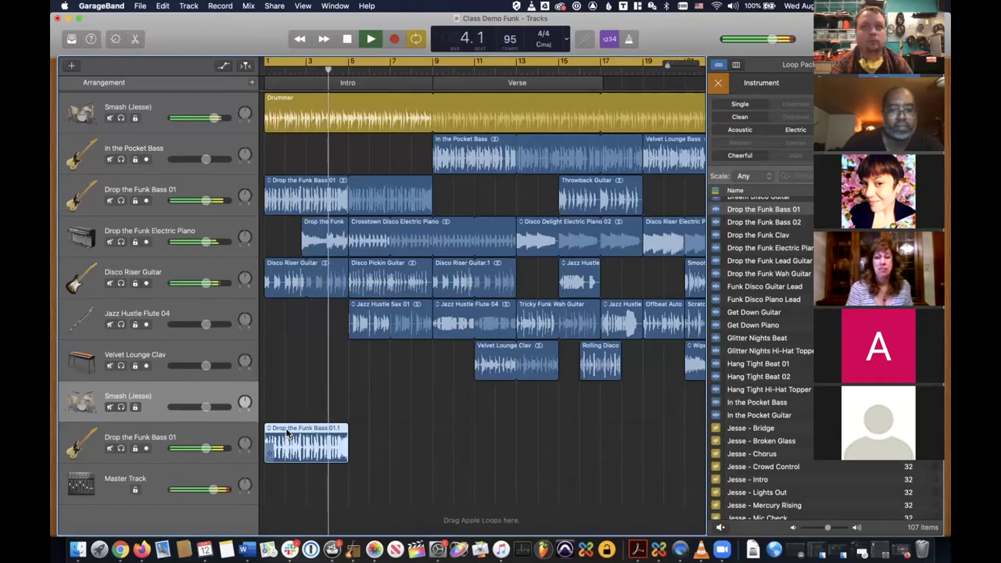
{"action": "key", "text": "space"}
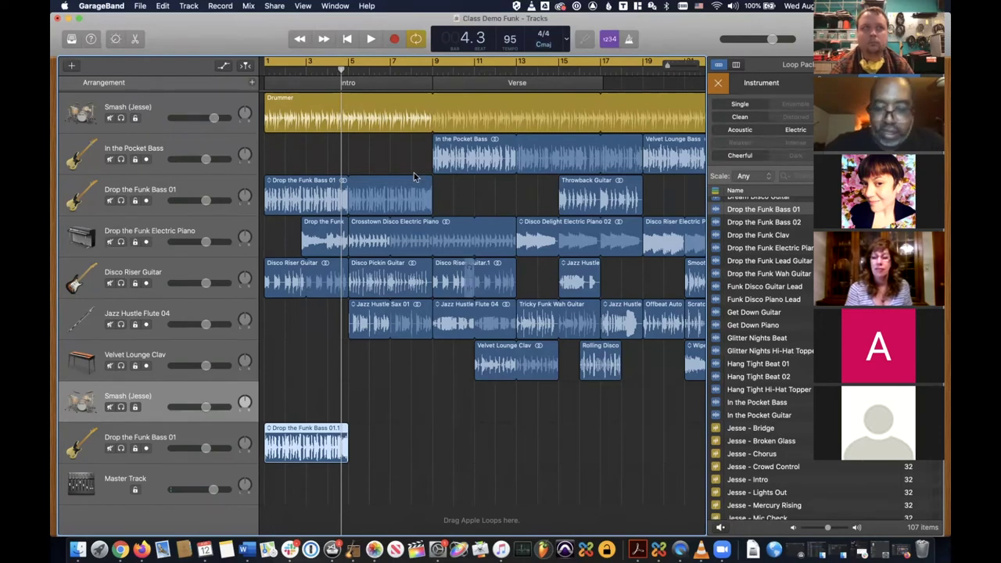
{"action": "left_click", "coordinate": [545, 45]}
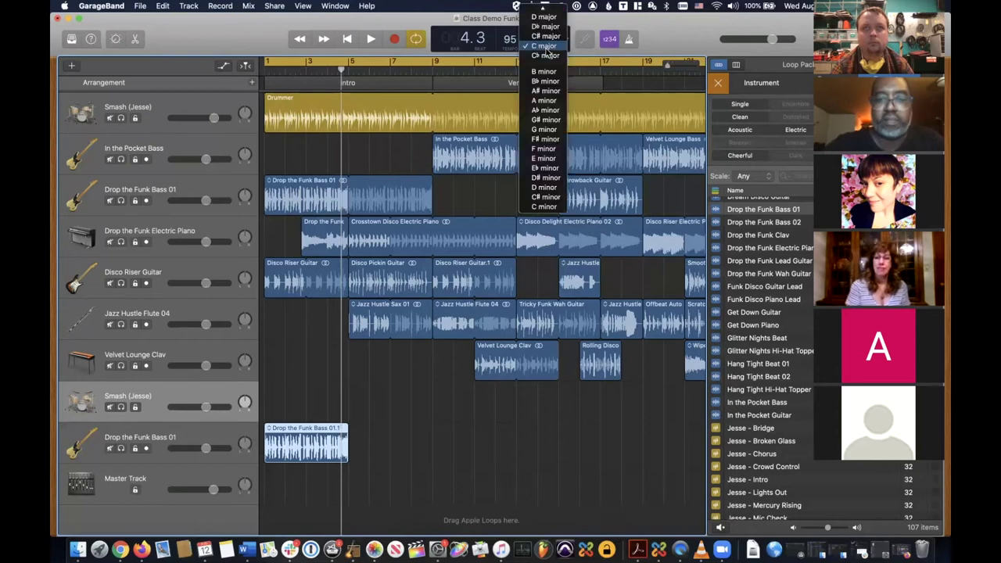
{"action": "left_click", "coordinate": [546, 72]}
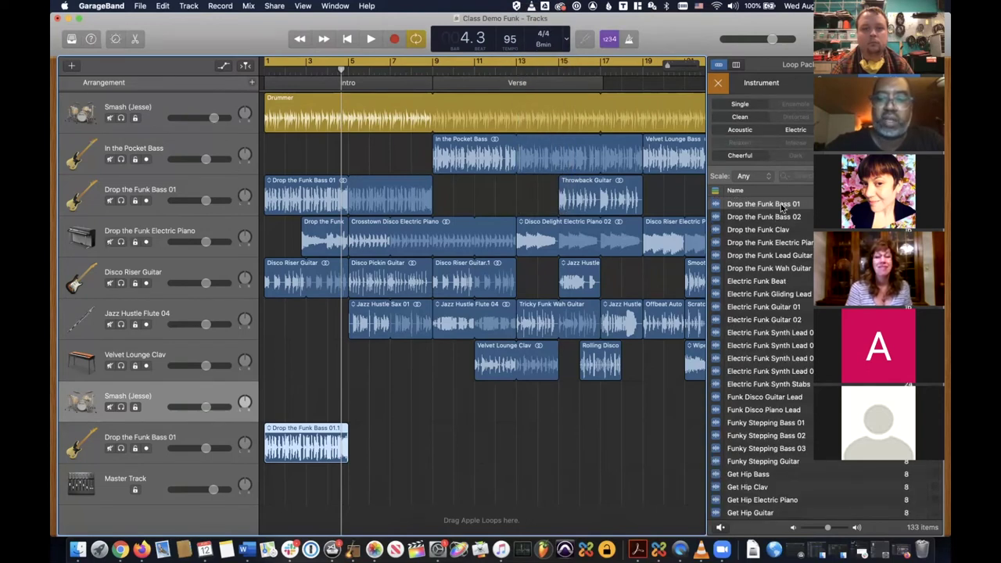
{"action": "left_click", "coordinate": [344, 40]}
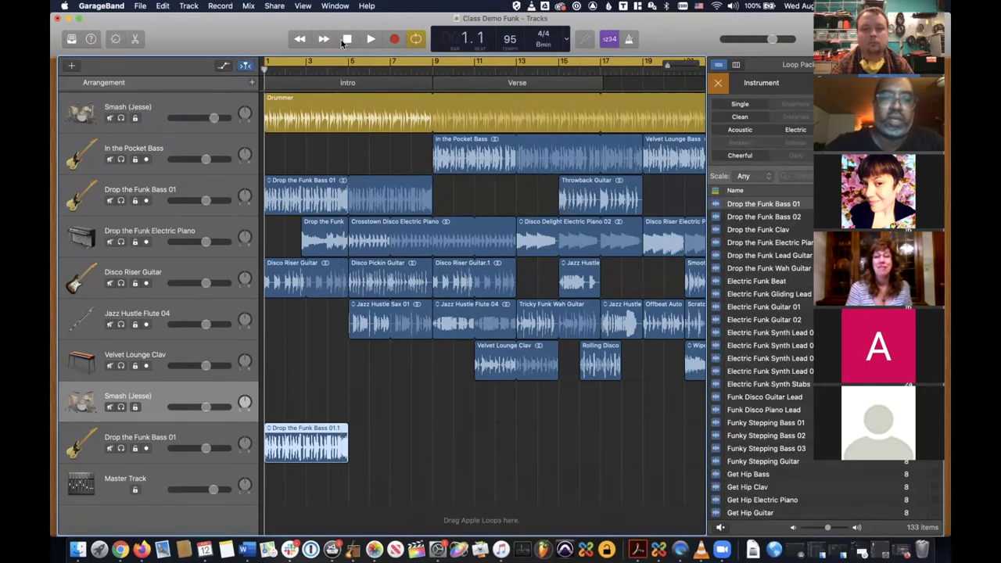
{"action": "left_click", "coordinate": [371, 39]}
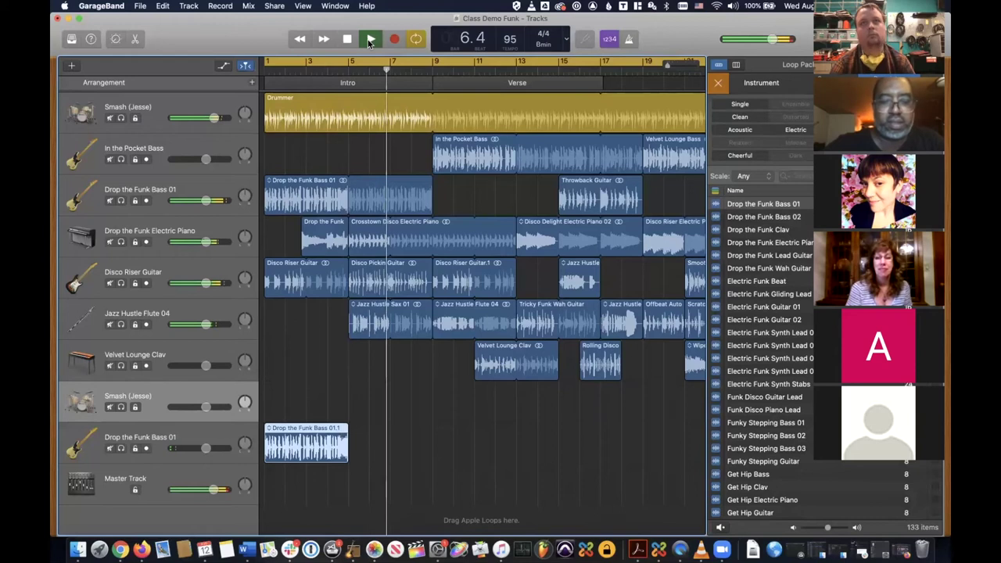
{"action": "left_click", "coordinate": [370, 41]}
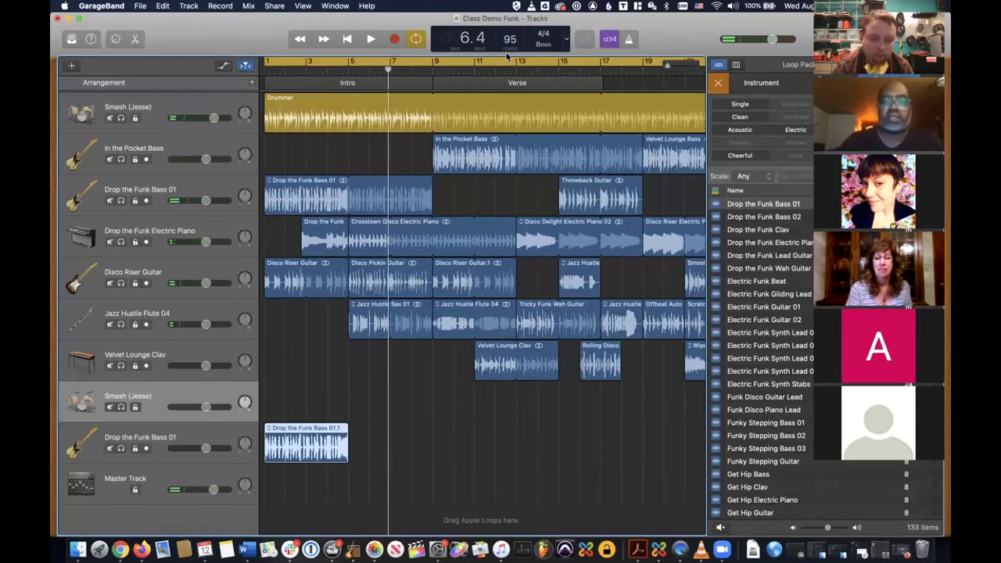
- Set the project key to C major and clear the added bass region from bar 1, with the playhead at the project start
{"action": "left_click", "coordinate": [543, 44]}
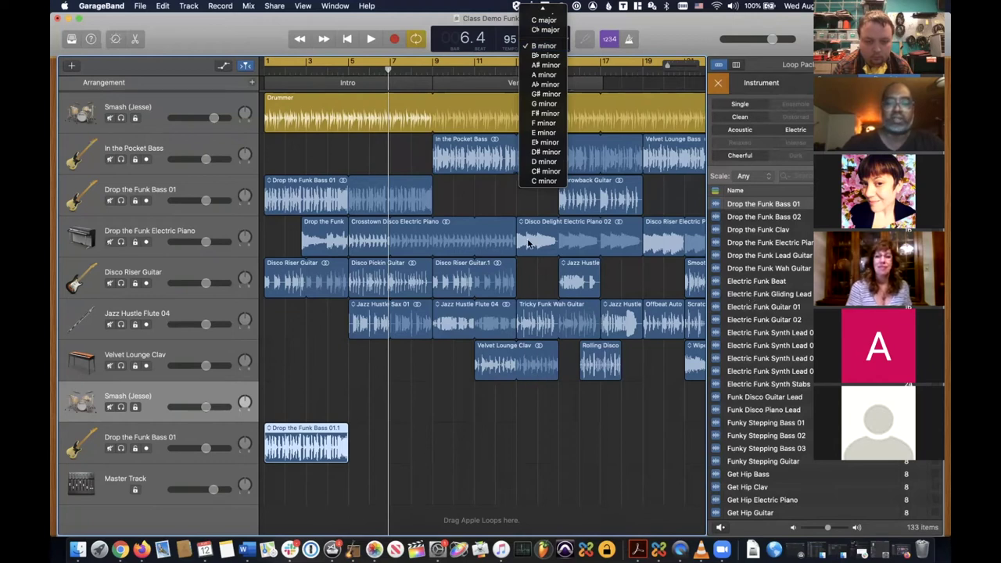
{"action": "left_click", "coordinate": [535, 22]}
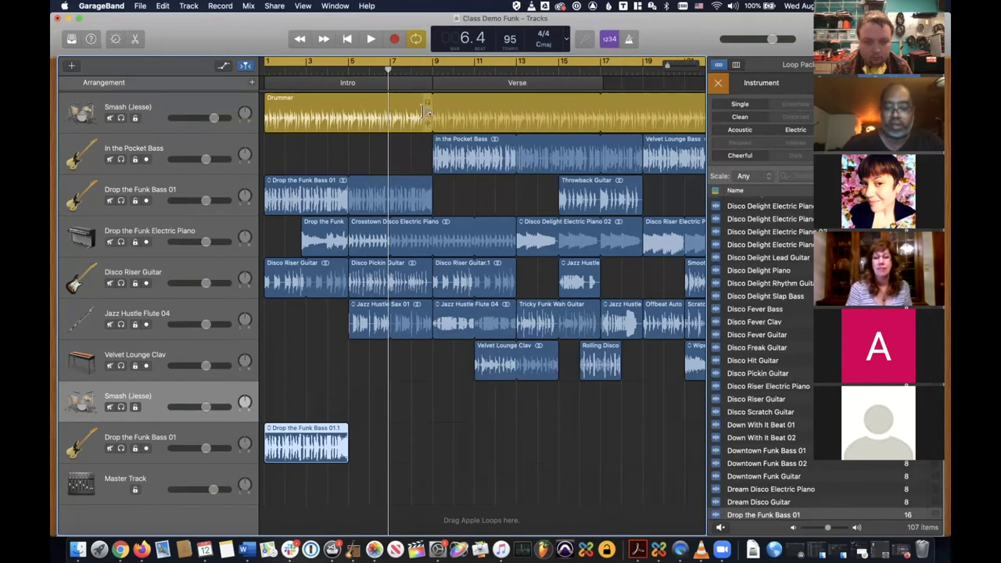
{"action": "key", "text": "Return"}
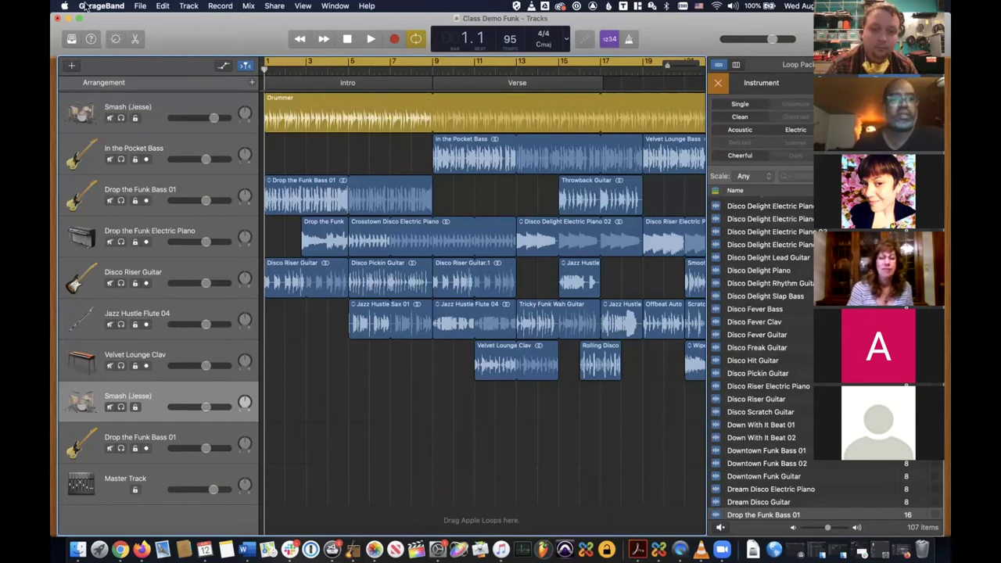
- Open the GarageBand for iOS song import, check the GarageBand folder in iCloud, and cancel the import
{"action": "left_click", "coordinate": [139, 6]}
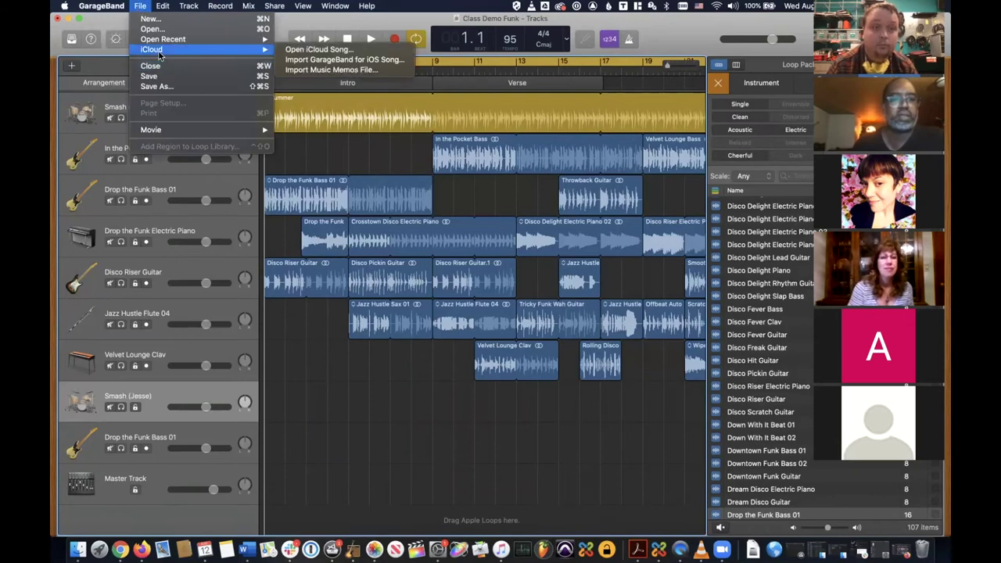
{"action": "mouse_move", "coordinate": [268, 51]}
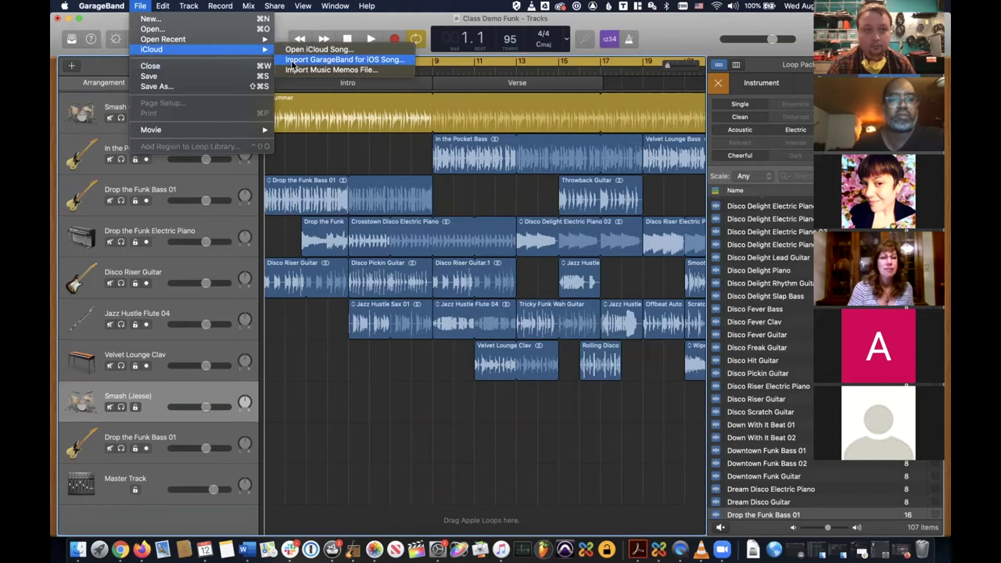
{"action": "left_click", "coordinate": [292, 61]}
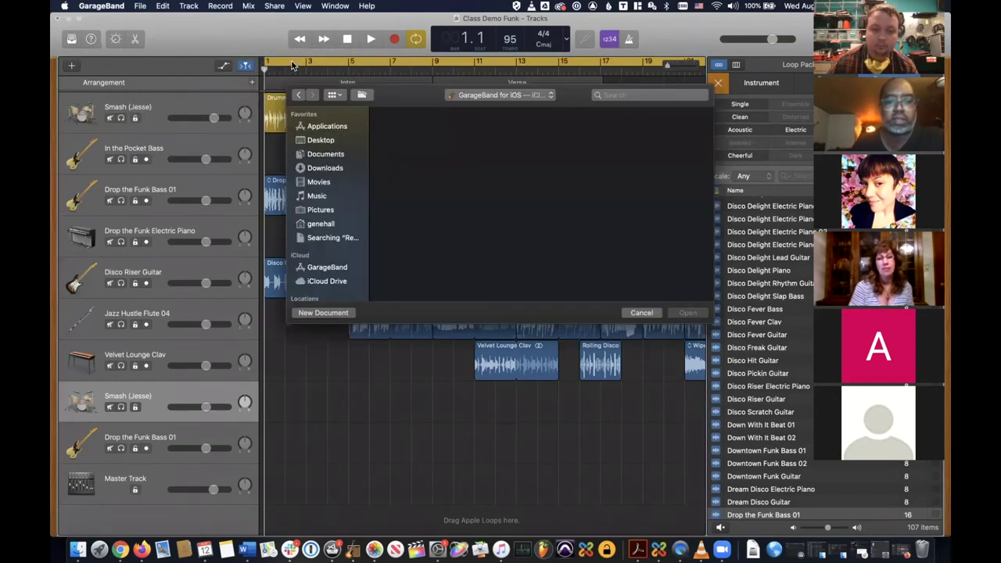
{"action": "scroll", "coordinate": [329, 228], "scroll_direction": "down", "scroll_amount": 3}
{"action": "left_click", "coordinate": [328, 224]}
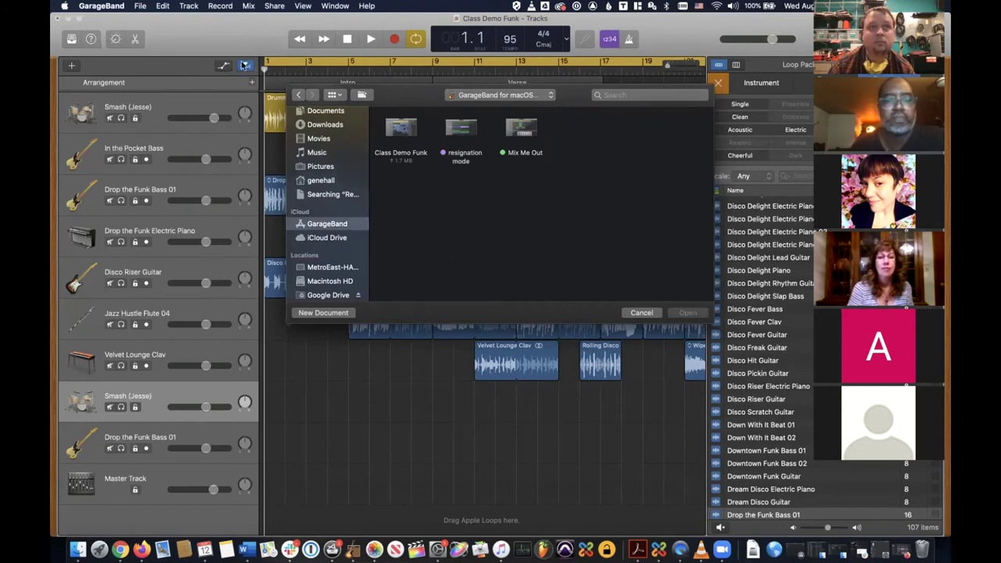
{"action": "key", "text": "Escape"}
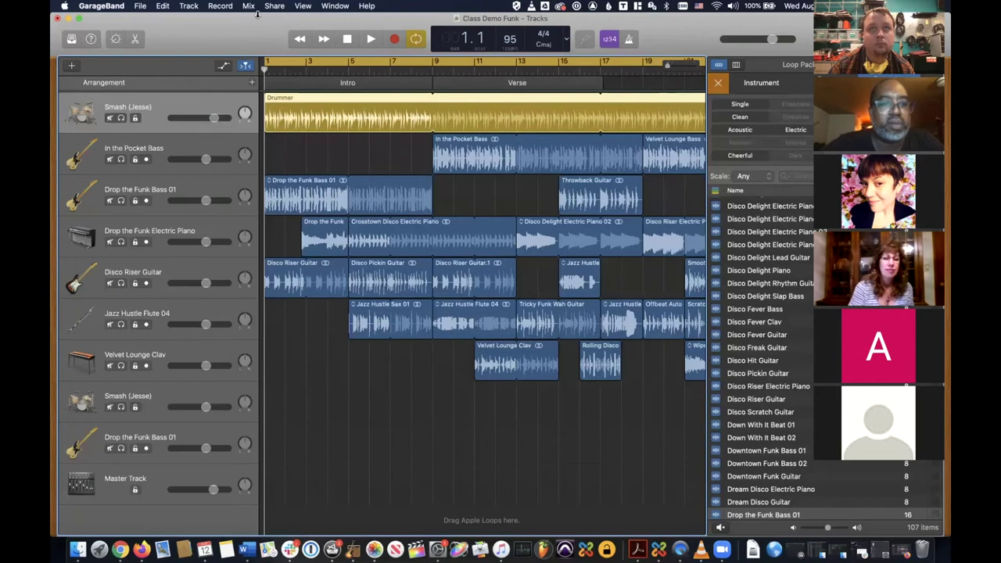
{"action": "left_click", "coordinate": [301, 7]}
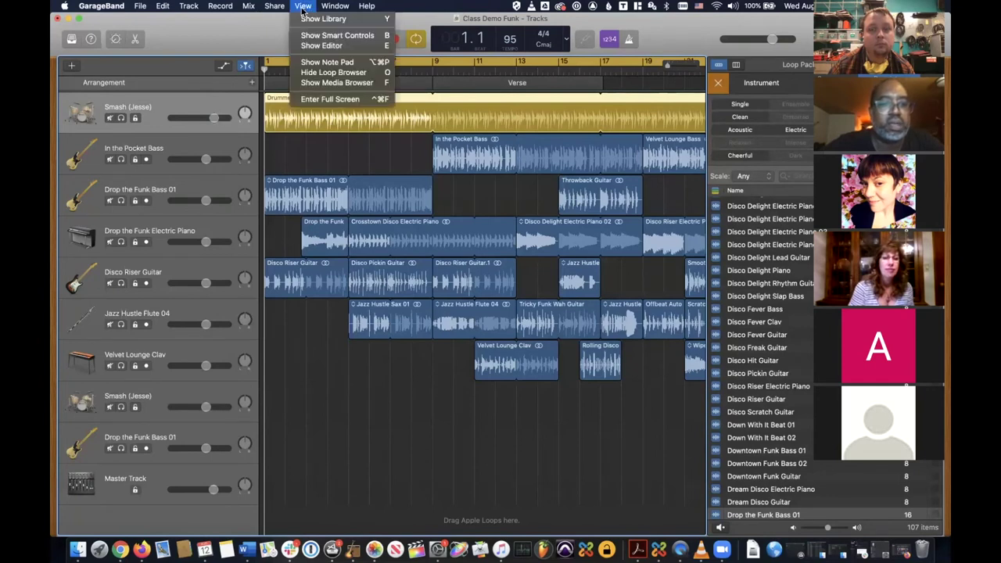
{"action": "mouse_move", "coordinate": [325, 6]}
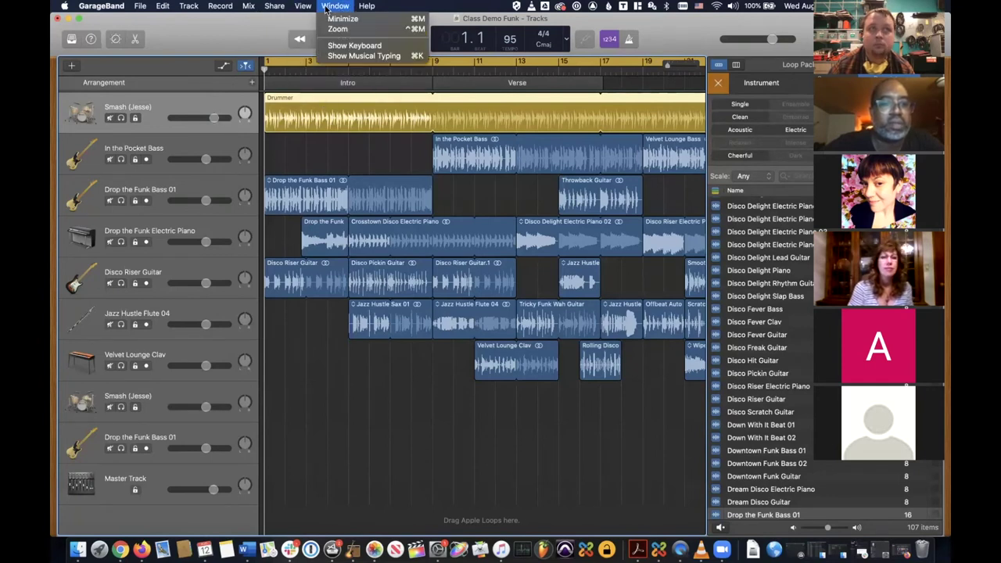
{"action": "mouse_move", "coordinate": [245, 7]}
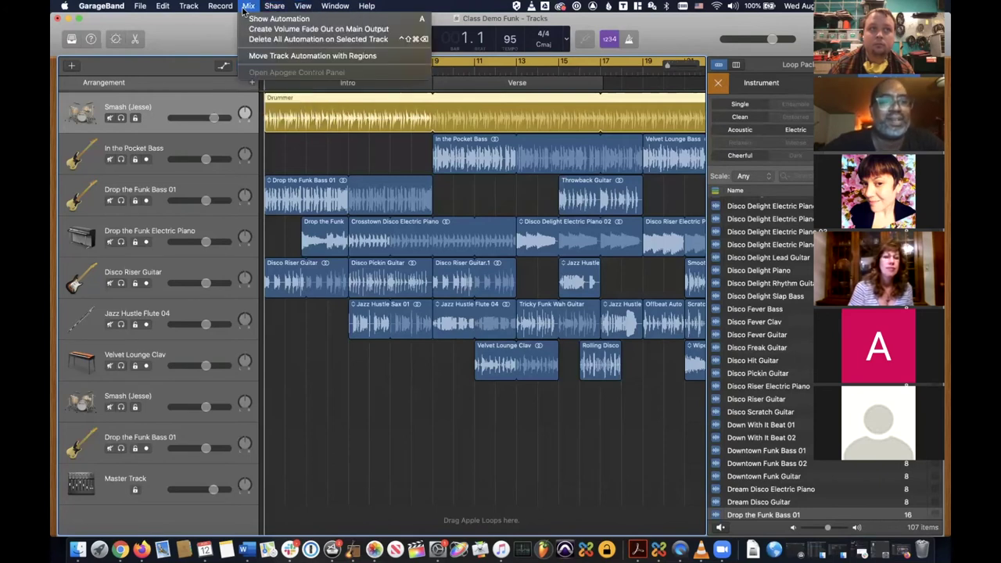
{"action": "mouse_move", "coordinate": [192, 9]}
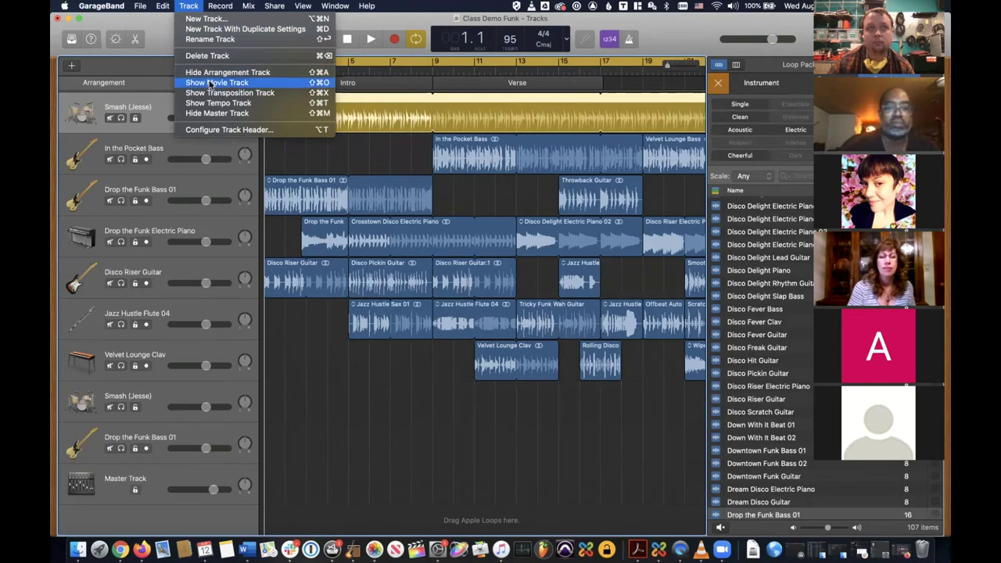
{"action": "left_click", "coordinate": [157, 86]}
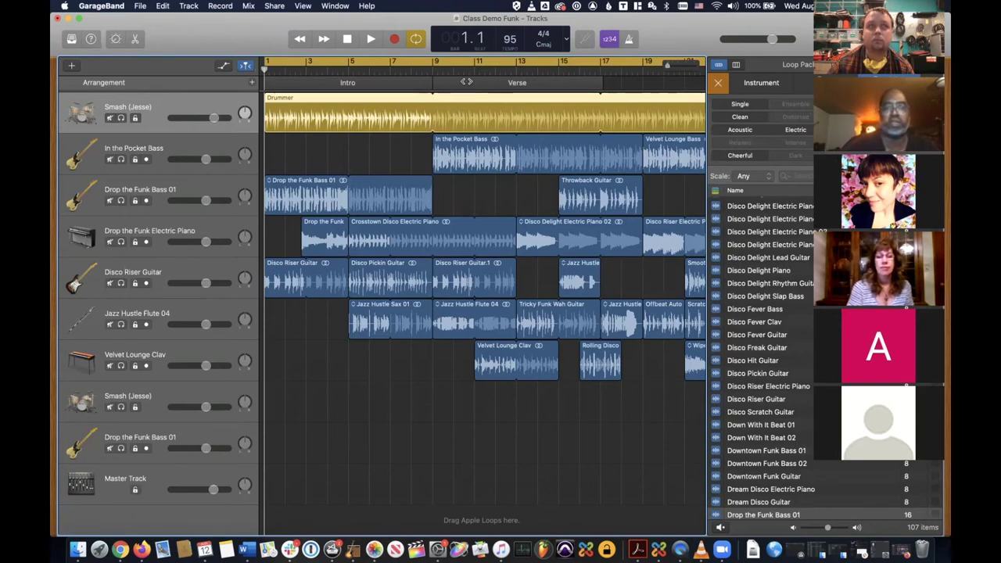
- Extend the Verse arrangement section so it ends at bar 19, and place the playhead at bar 19
{"action": "left_click", "coordinate": [600, 81]}
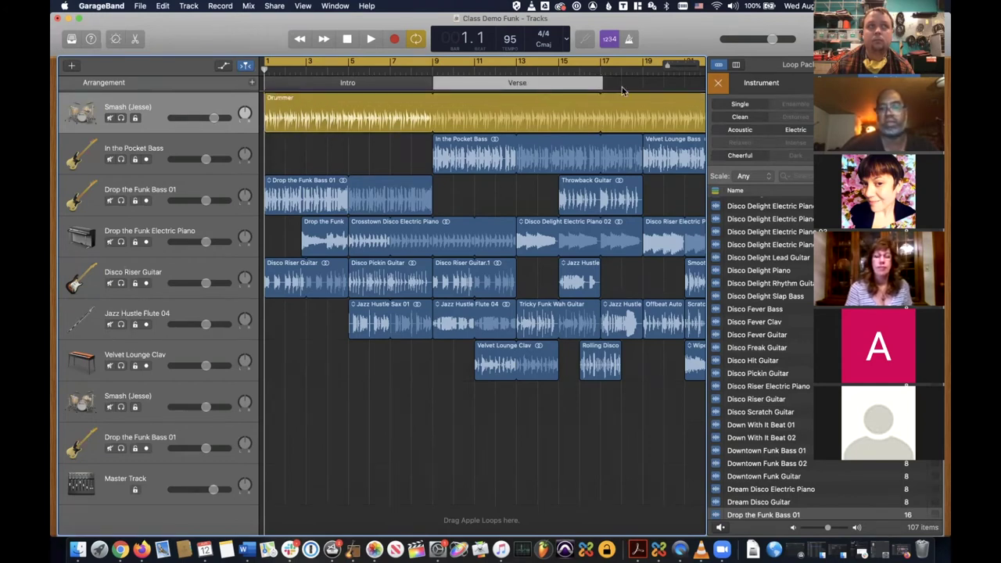
{"action": "scroll", "coordinate": [622, 87], "scroll_direction": "right", "scroll_amount": 5}
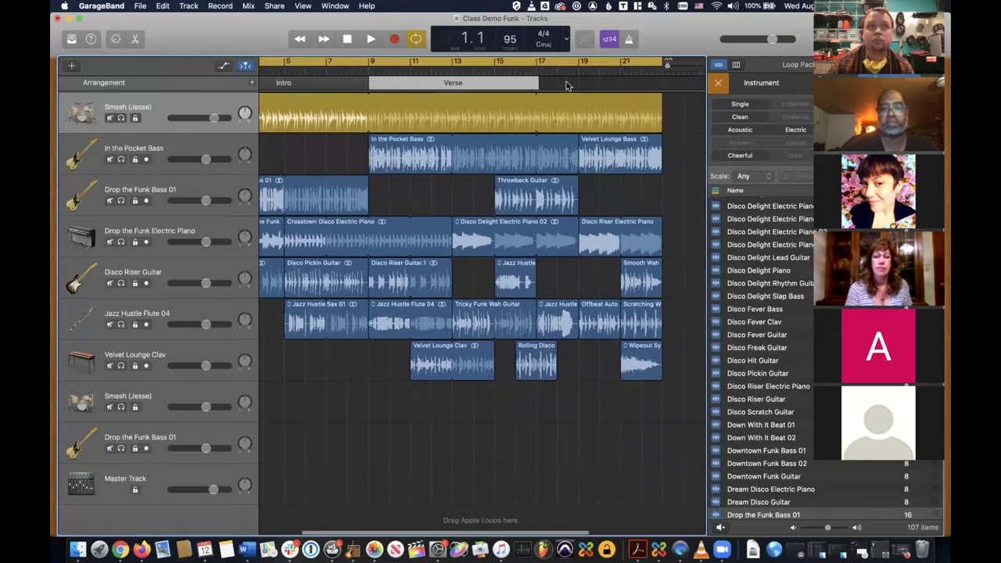
{"action": "left_click_drag", "start_coordinate": [538, 83], "coordinate": [577, 84]}
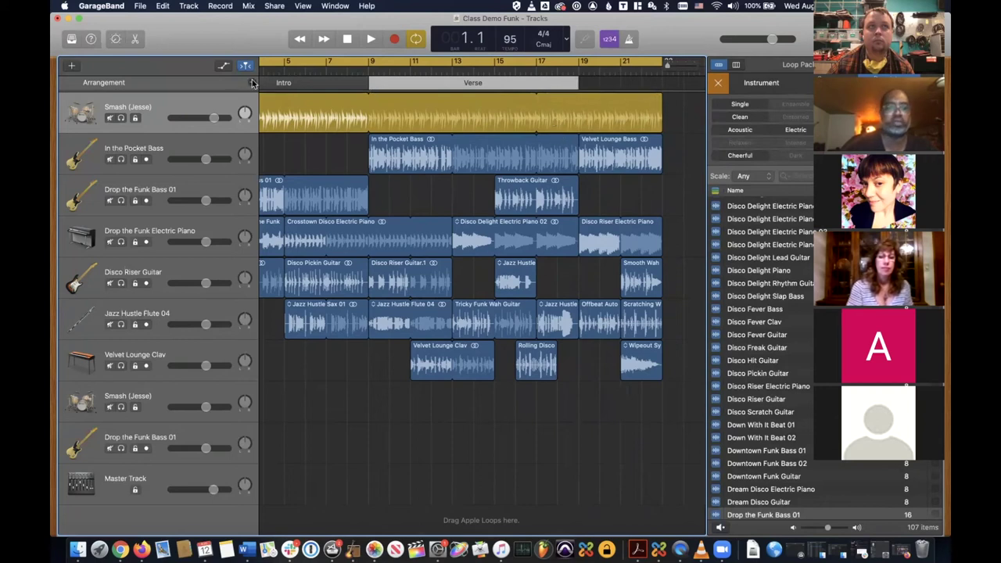
{"action": "left_click", "coordinate": [598, 88]}
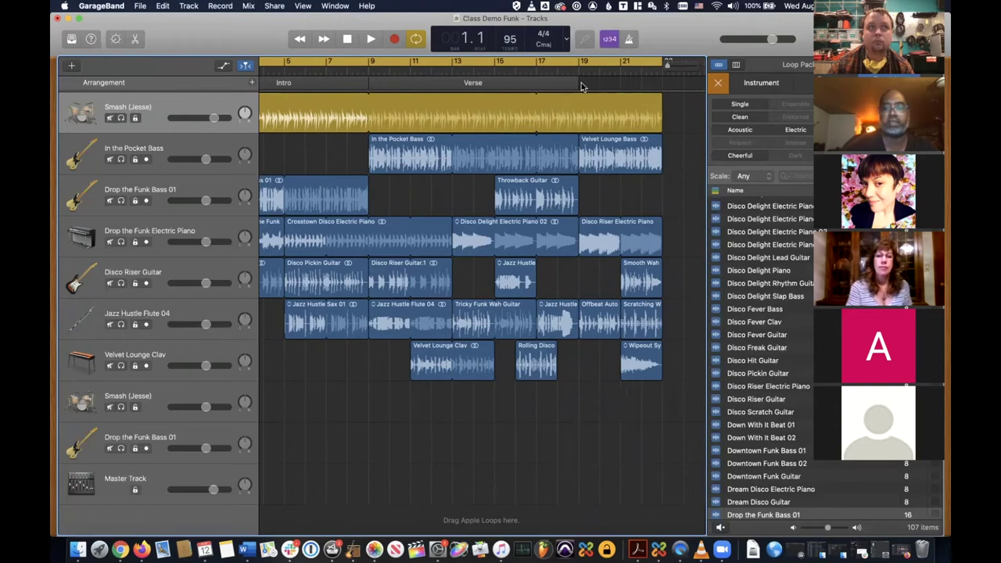
{"action": "left_click", "coordinate": [579, 68]}
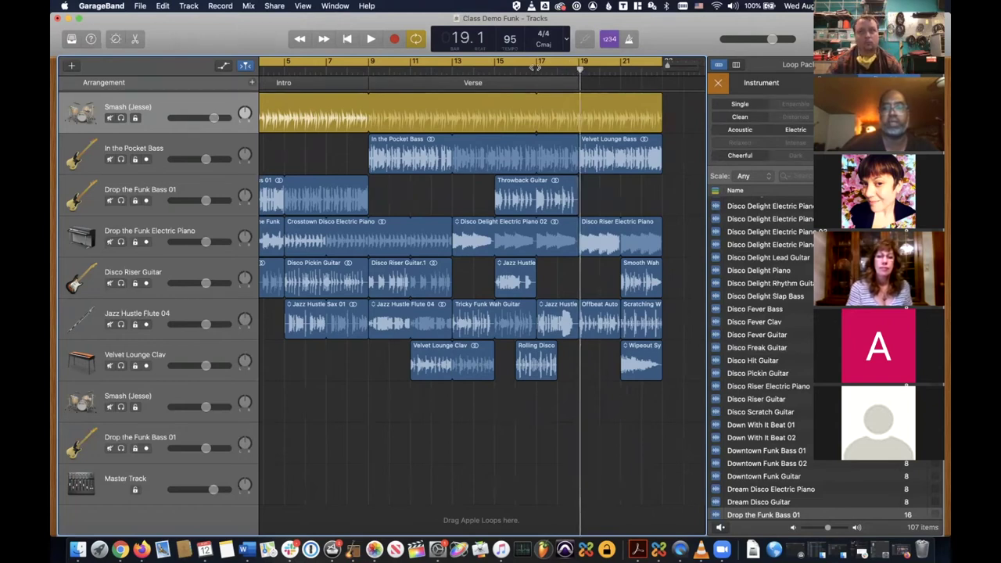
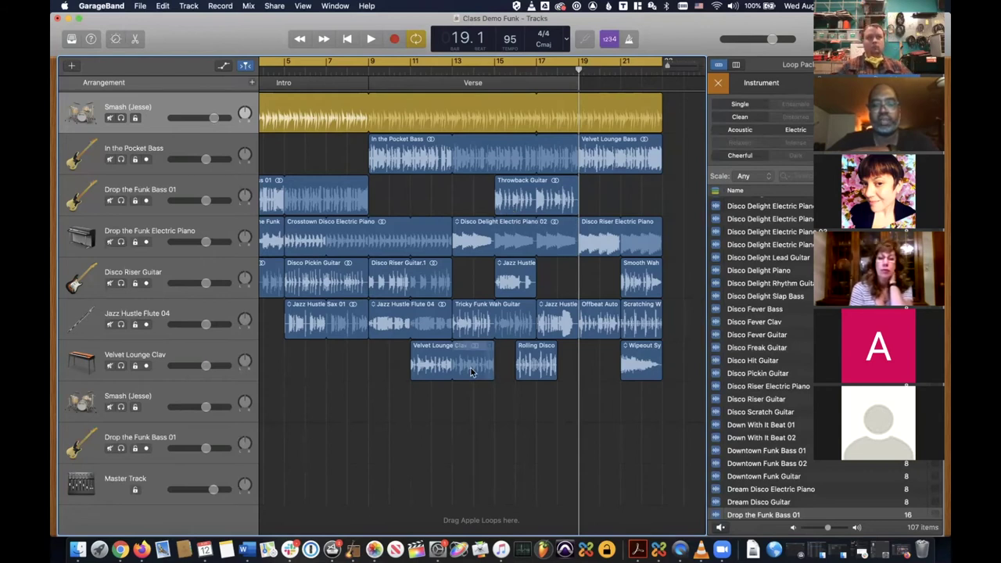
- Paste a copy of the Rolling Disco region at bar 19 on the Velvet Lounge Clav track, and delete the copy
{"action": "left_click", "coordinate": [532, 363]}
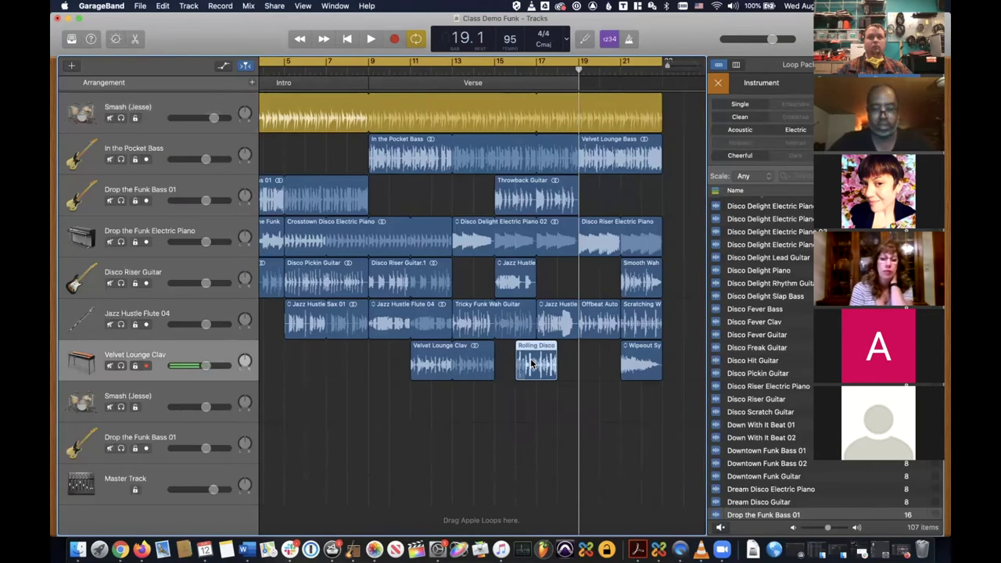
{"action": "left_click", "coordinate": [598, 192]}
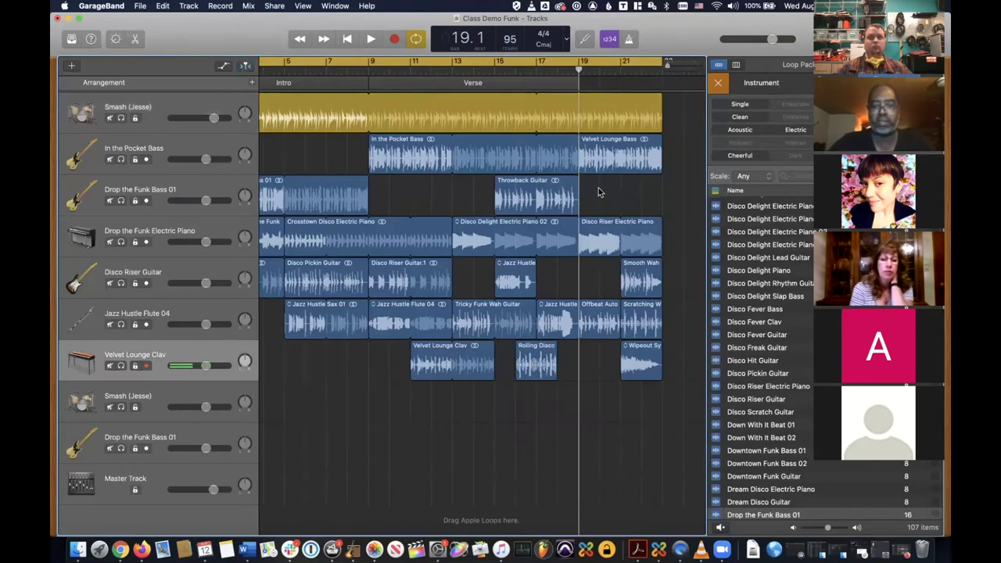
{"action": "key", "text": "super+v"}
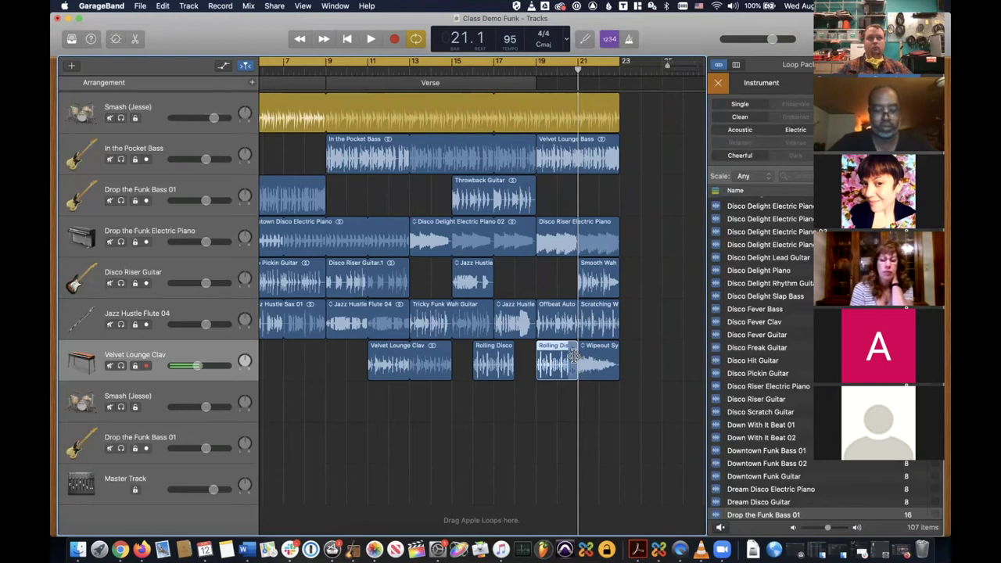
{"action": "key", "text": "Delete"}
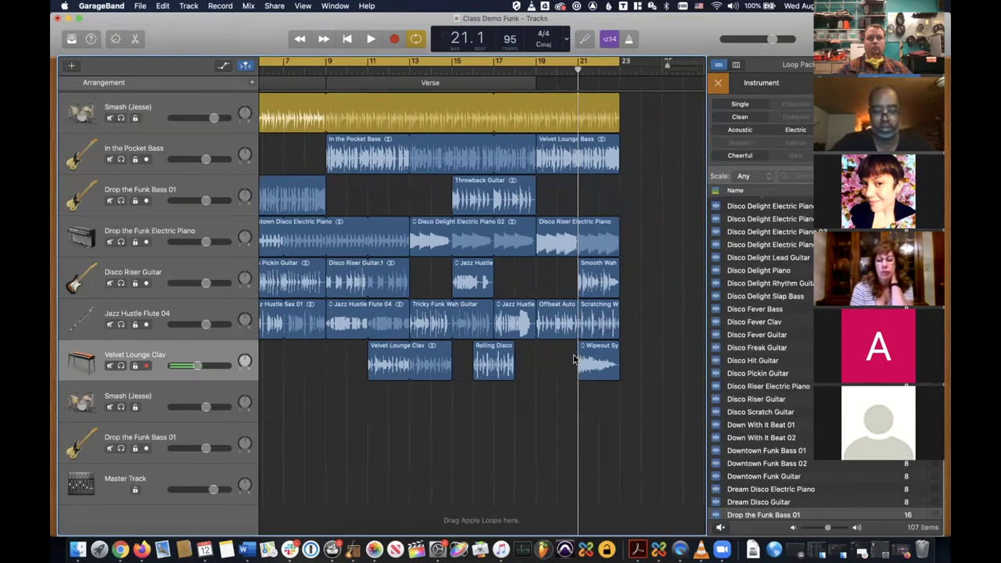
- Add an arrangement section after the Verse at bar 19 and shorten it to end with the last regions near bar 23
{"action": "left_click", "coordinate": [538, 72]}
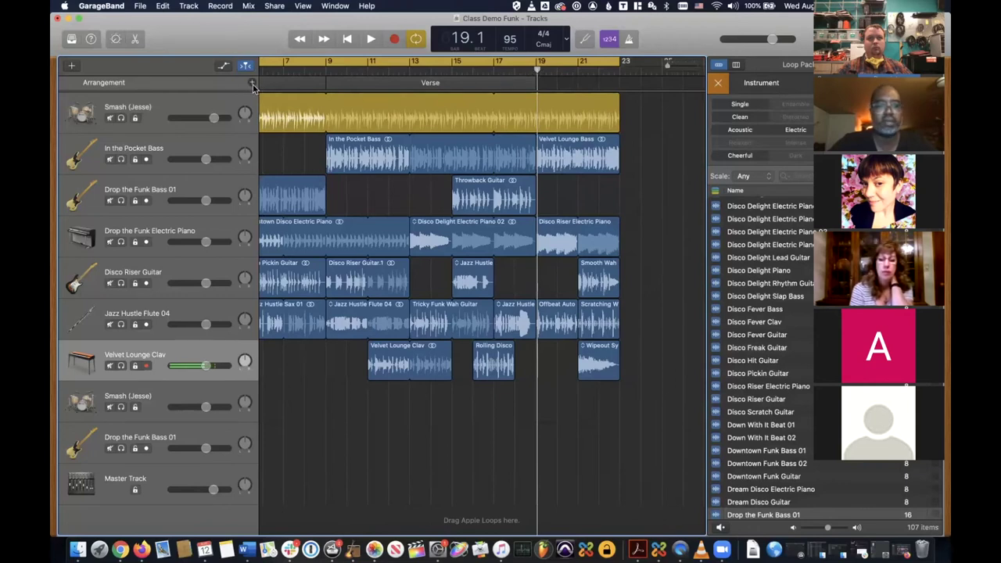
{"action": "left_click", "coordinate": [251, 83]}
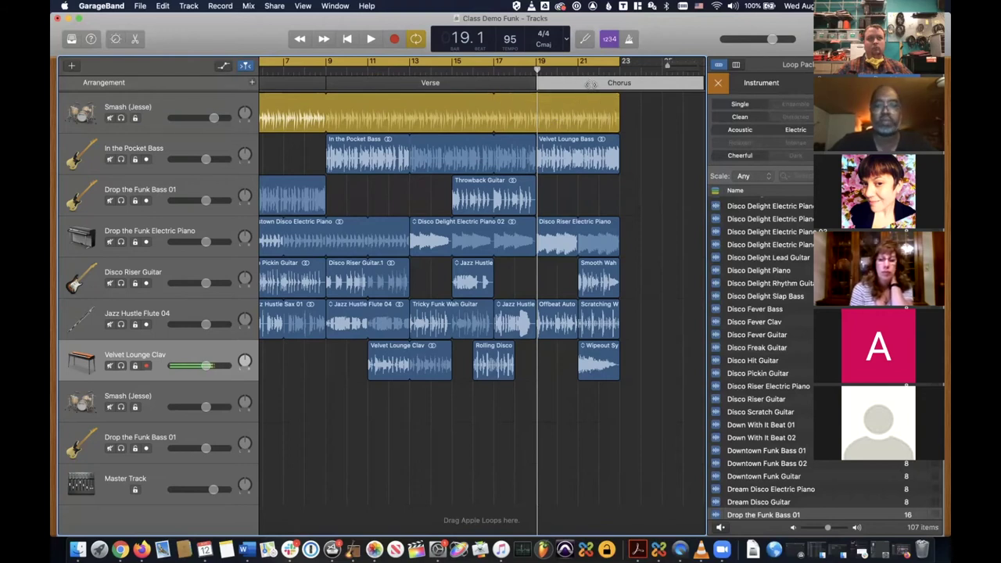
{"action": "scroll", "coordinate": [307, 89], "scroll_direction": "left", "scroll_amount": 1}
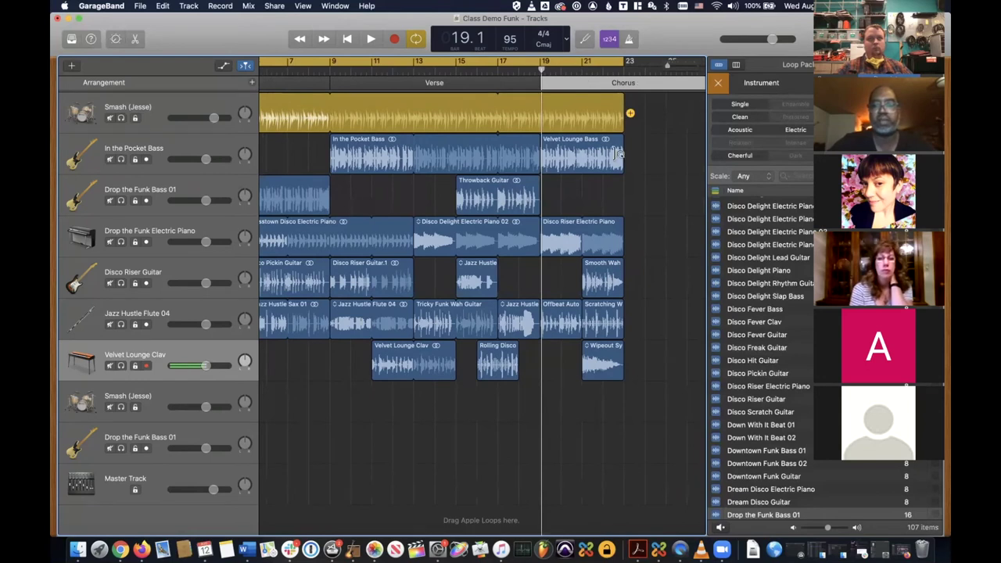
{"action": "scroll", "coordinate": [630, 110], "scroll_direction": "right", "scroll_amount": 3}
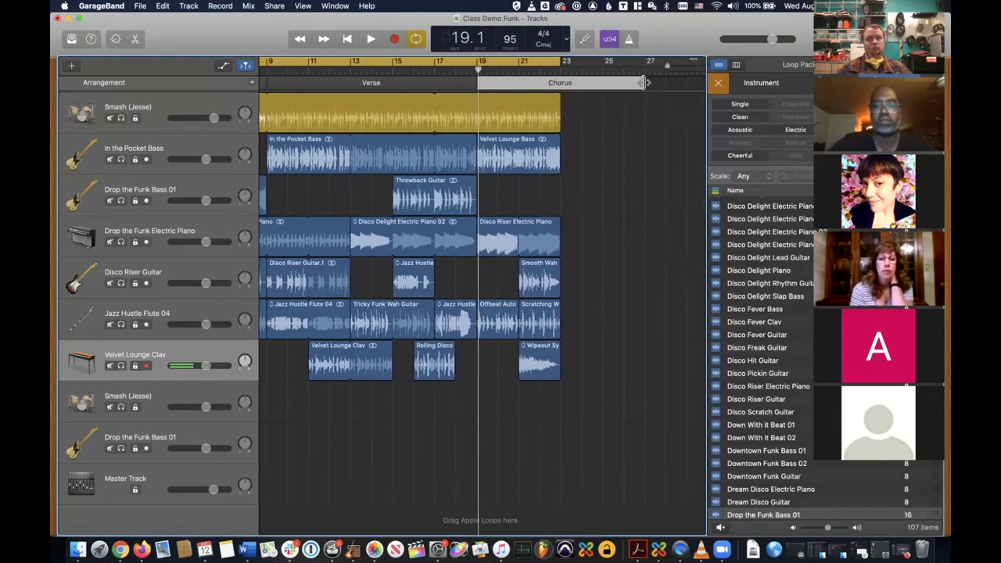
{"action": "left_click_drag", "start_coordinate": [639, 83], "coordinate": [557, 84]}
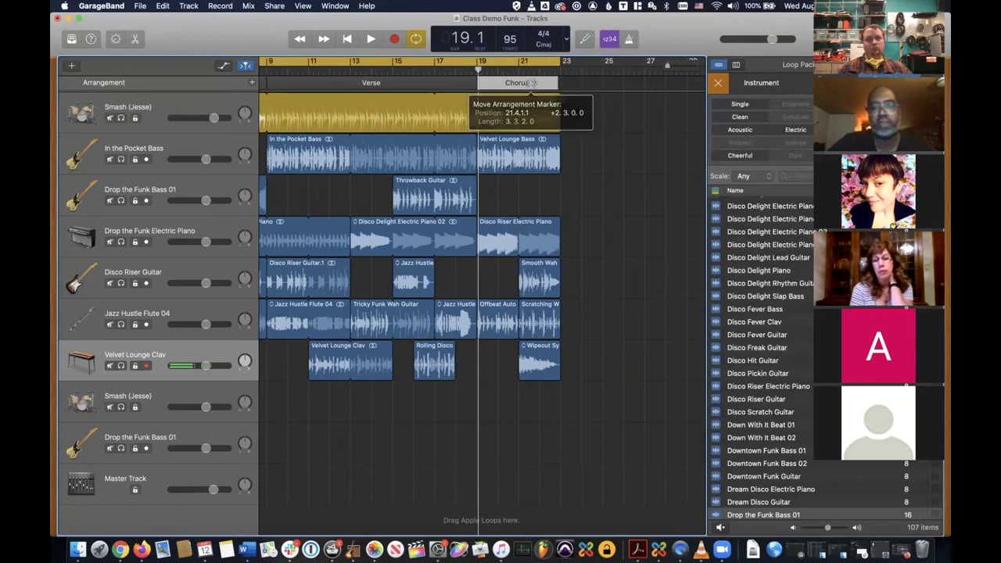
- Relabel the last arrangement section as Outro and the Verse section as Chorus
{"action": "left_click", "coordinate": [524, 84]}
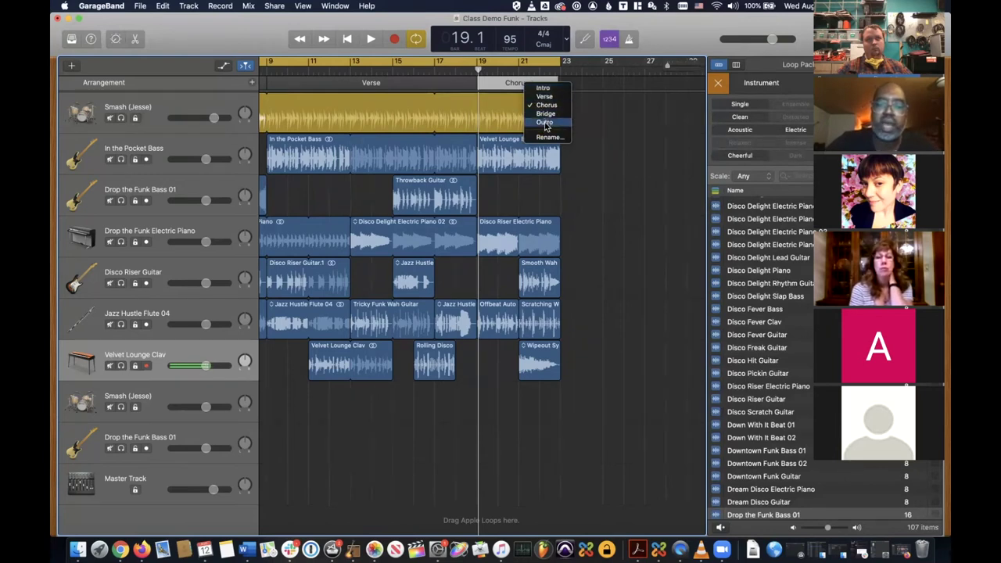
{"action": "left_click", "coordinate": [545, 123]}
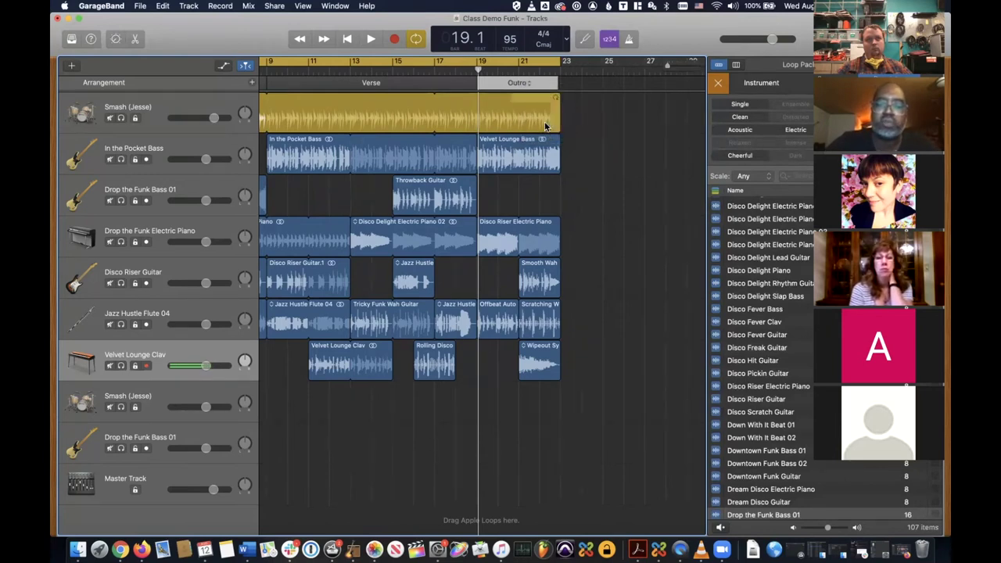
{"action": "left_click", "coordinate": [382, 85]}
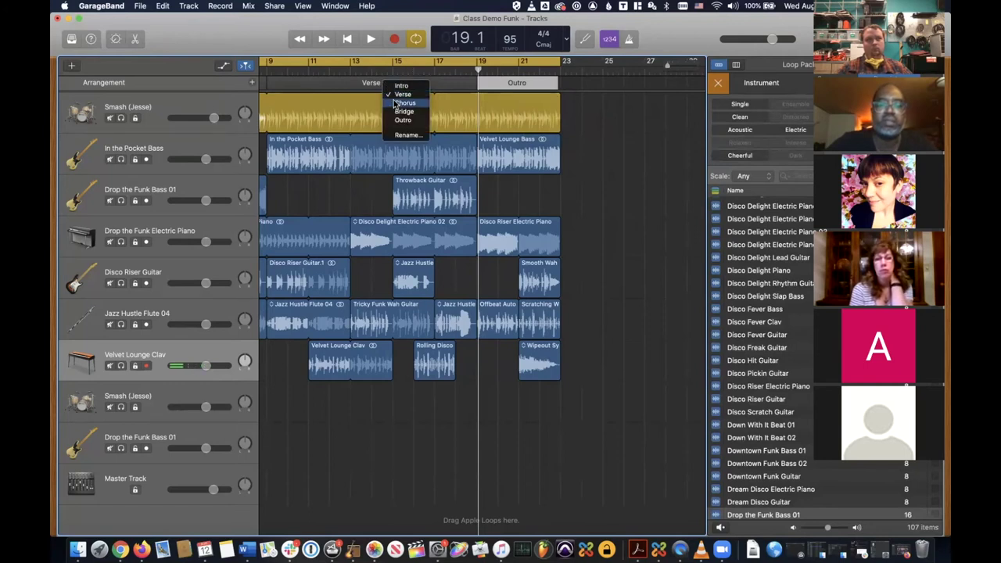
{"action": "left_click", "coordinate": [403, 102]}
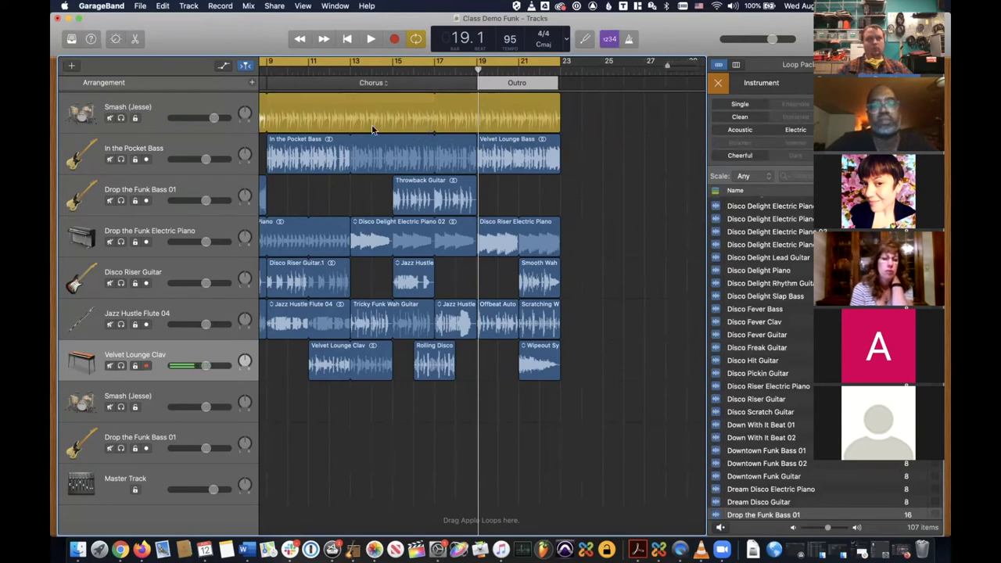
- Play the Outro from bar 19 through the cycle's return to the project start, and stop playback
{"action": "scroll", "coordinate": [371, 124], "scroll_direction": "left", "scroll_amount": 2}
{"action": "scroll", "coordinate": [372, 130], "scroll_direction": "left", "scroll_amount": 5}
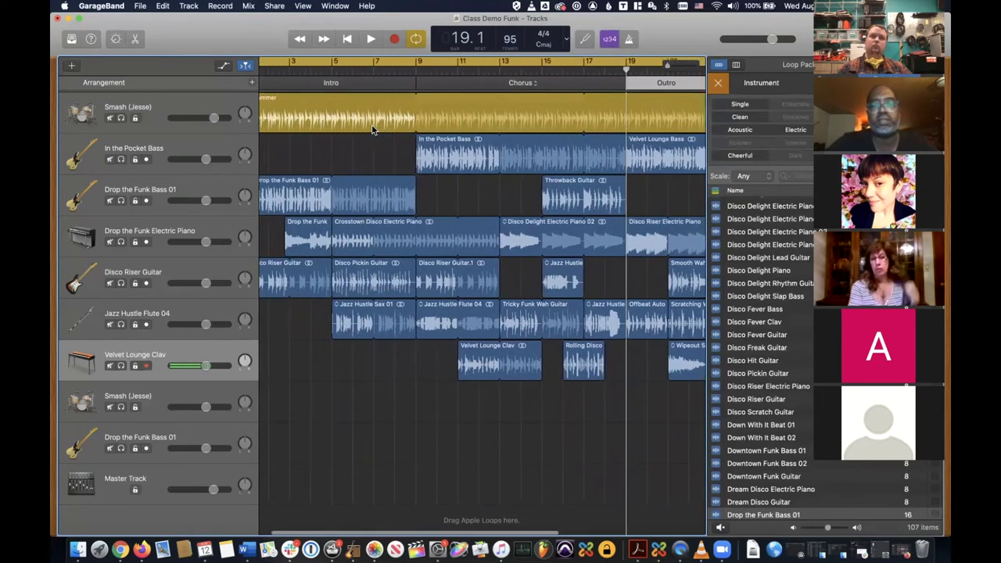
{"action": "scroll", "coordinate": [373, 129], "scroll_direction": "left", "scroll_amount": 2}
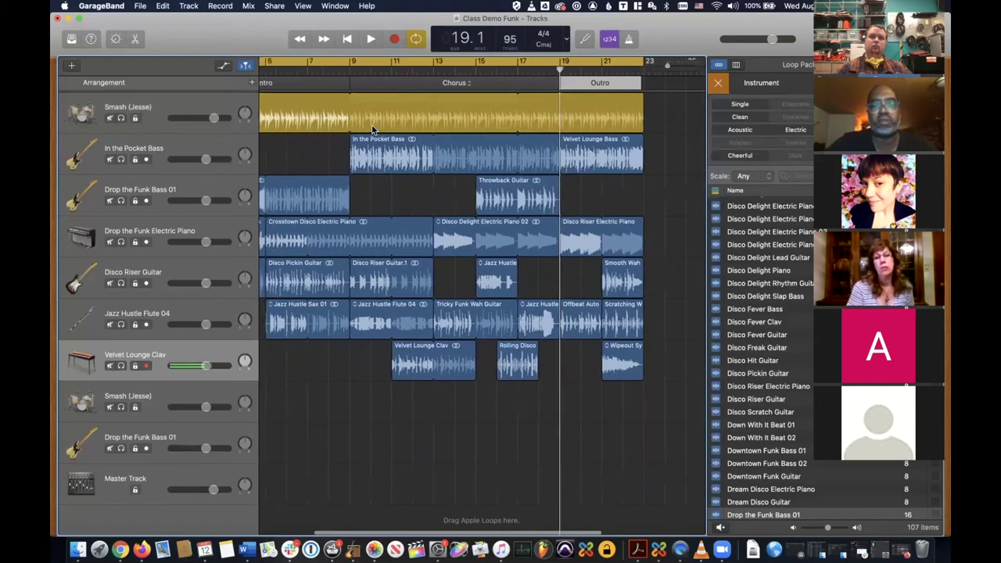
{"action": "scroll", "coordinate": [371, 127], "scroll_direction": "right", "scroll_amount": 4}
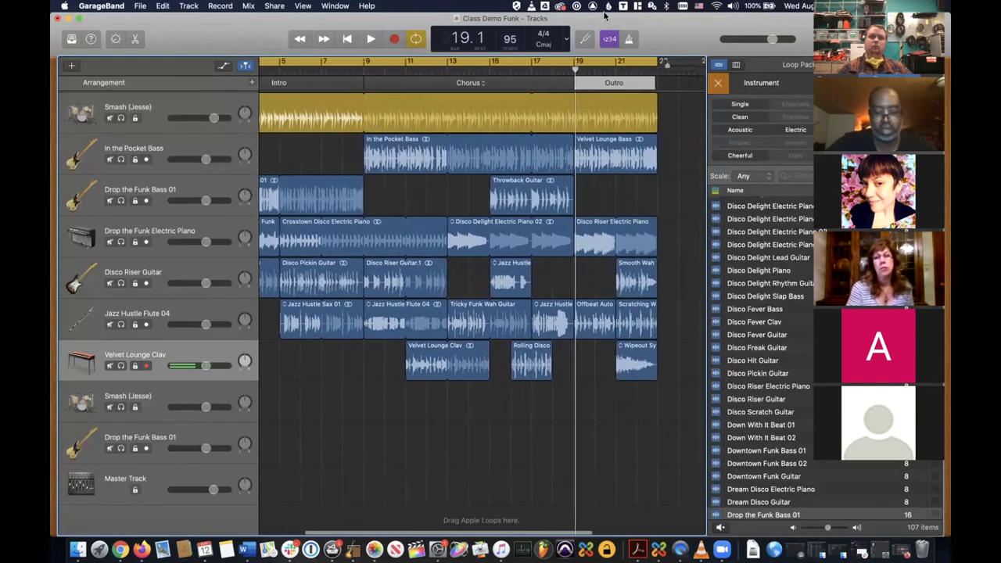
{"action": "key", "text": "space"}
{"action": "scroll", "coordinate": [577, 67], "scroll_direction": "right", "scroll_amount": 2}
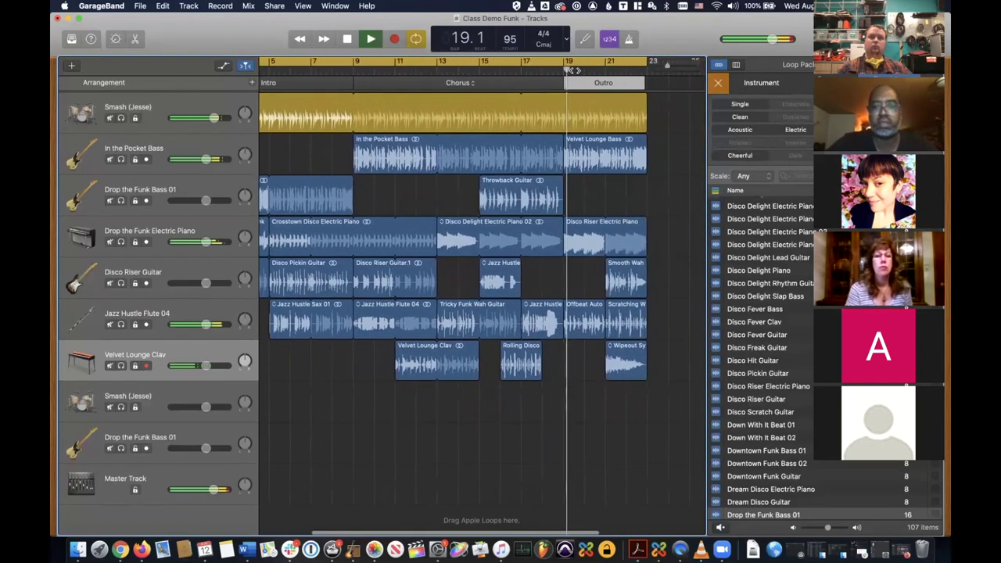
{"action": "scroll", "coordinate": [574, 70], "scroll_direction": "right", "scroll_amount": 3}
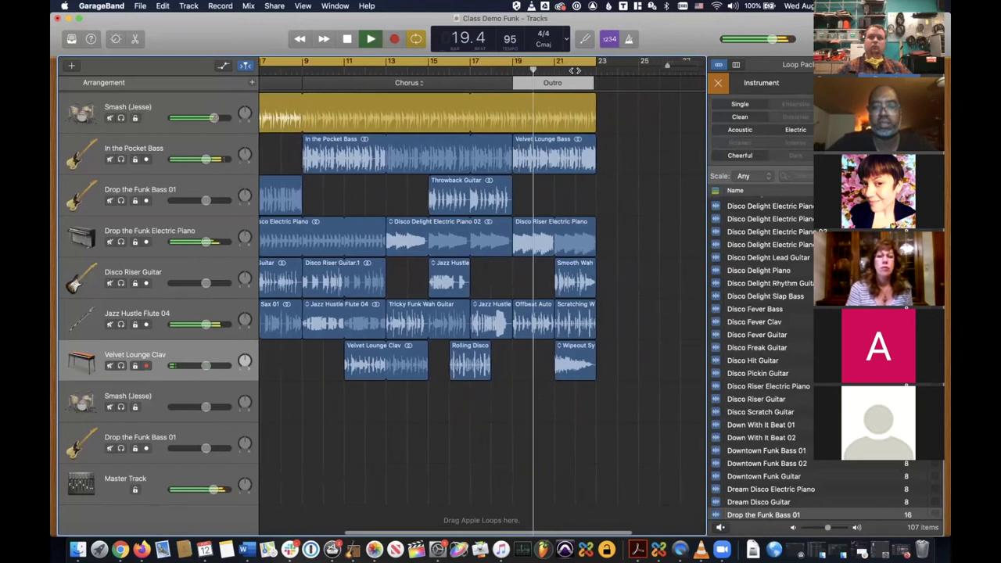
{"action": "scroll", "coordinate": [574, 70], "scroll_direction": "right", "scroll_amount": 3}
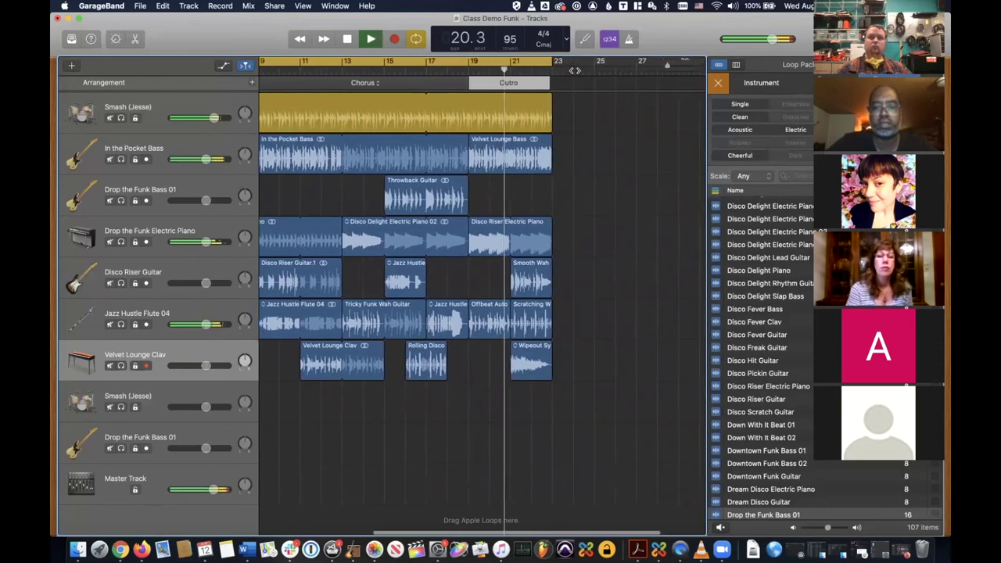
{"action": "scroll", "coordinate": [574, 71], "scroll_direction": "right", "scroll_amount": 2}
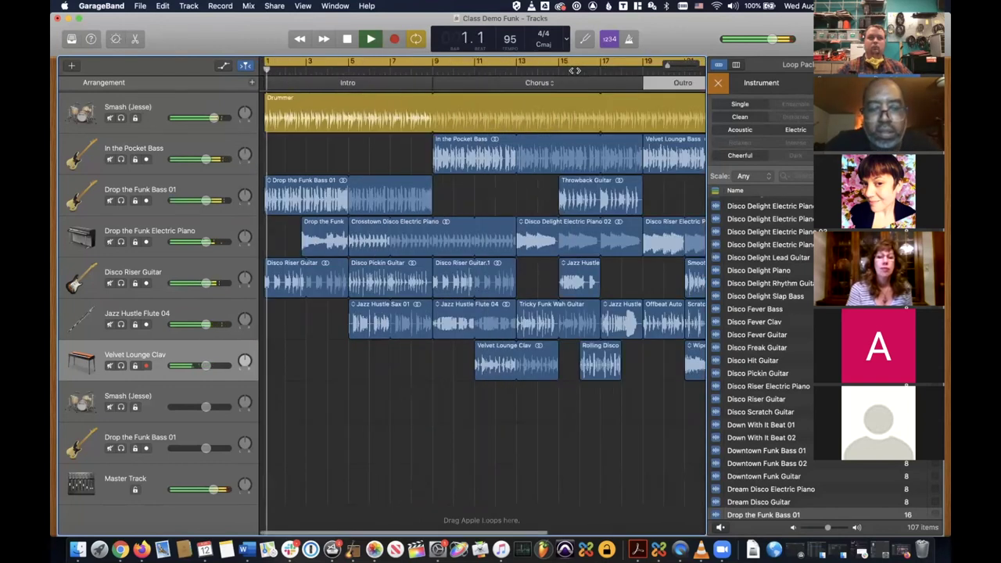
{"action": "key", "text": "space"}
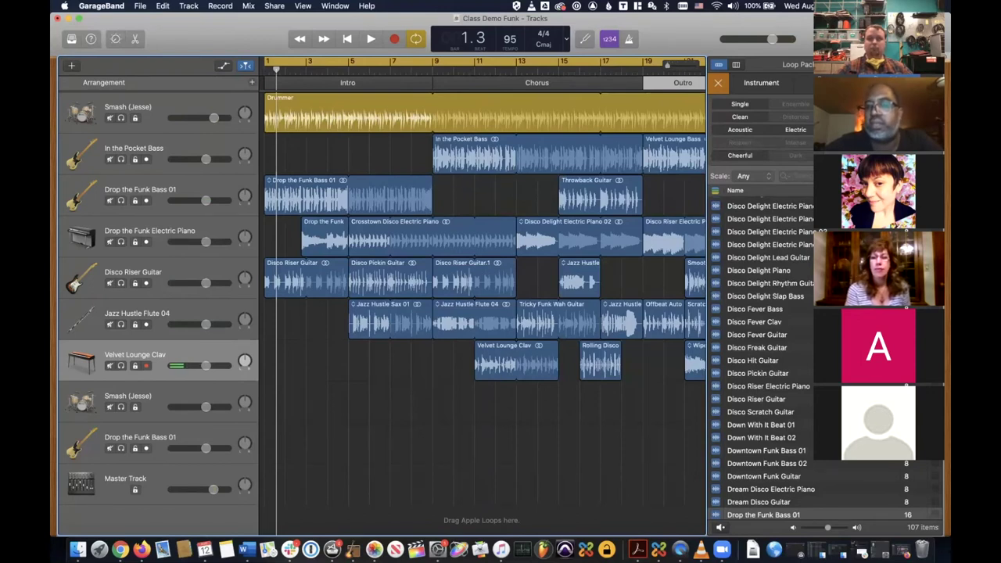
- Hide the loop browser and close the Class Demo Funk project, saving its changes
{"action": "key", "text": "o"}
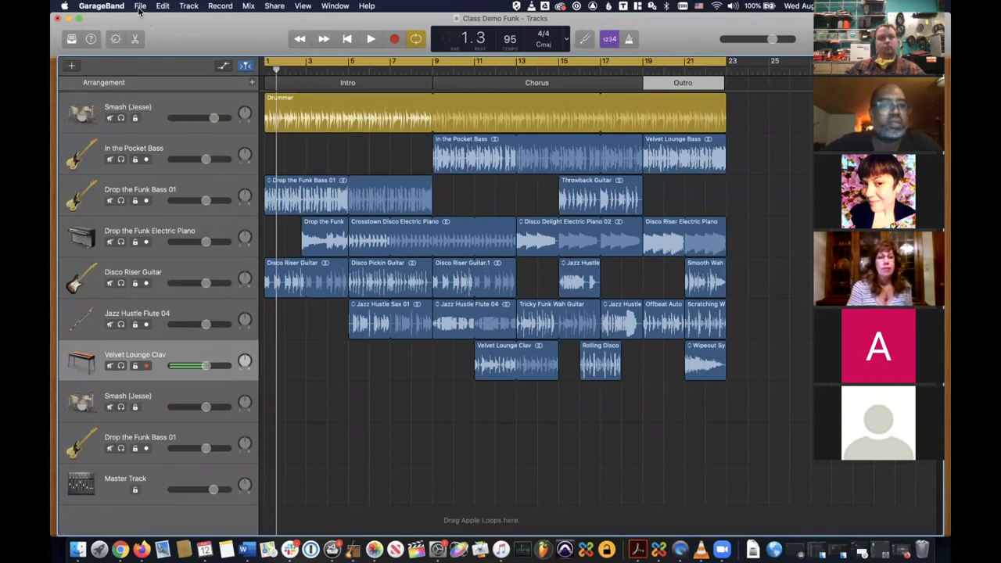
{"action": "left_click", "coordinate": [139, 6]}
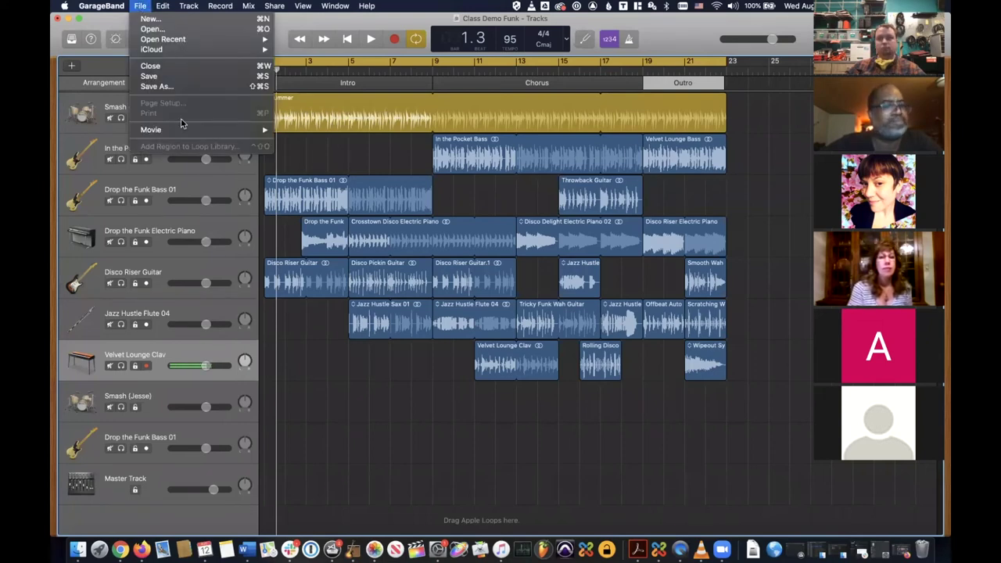
{"action": "left_click", "coordinate": [167, 69]}
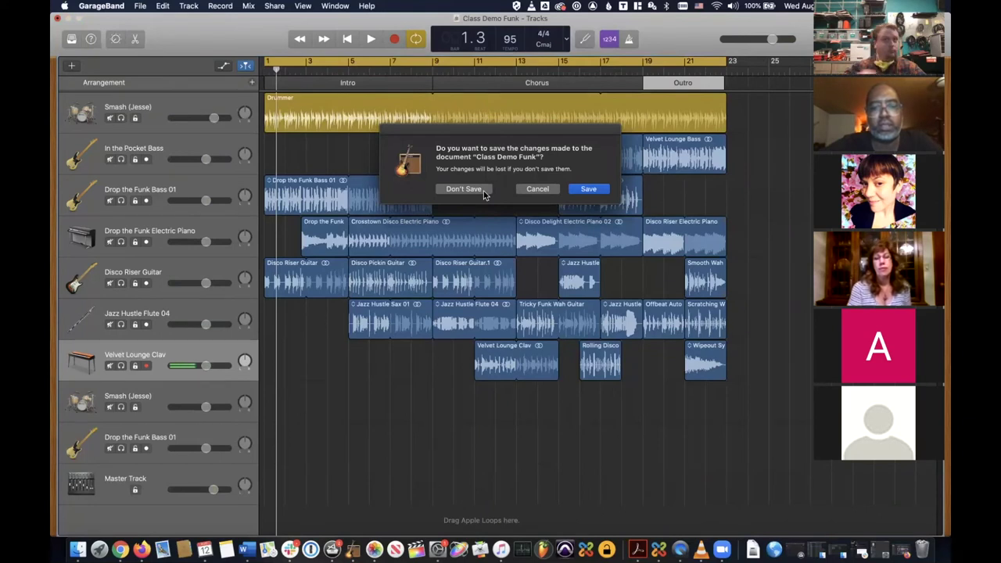
{"action": "left_click", "coordinate": [587, 189]}
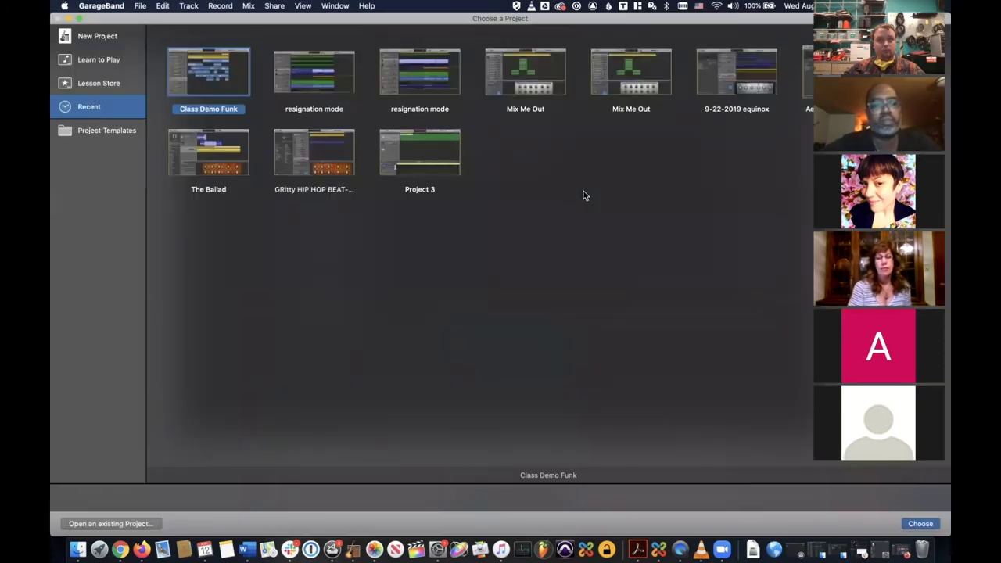
- Create a new empty project with a Drummer track
{"action": "left_click", "coordinate": [110, 37]}
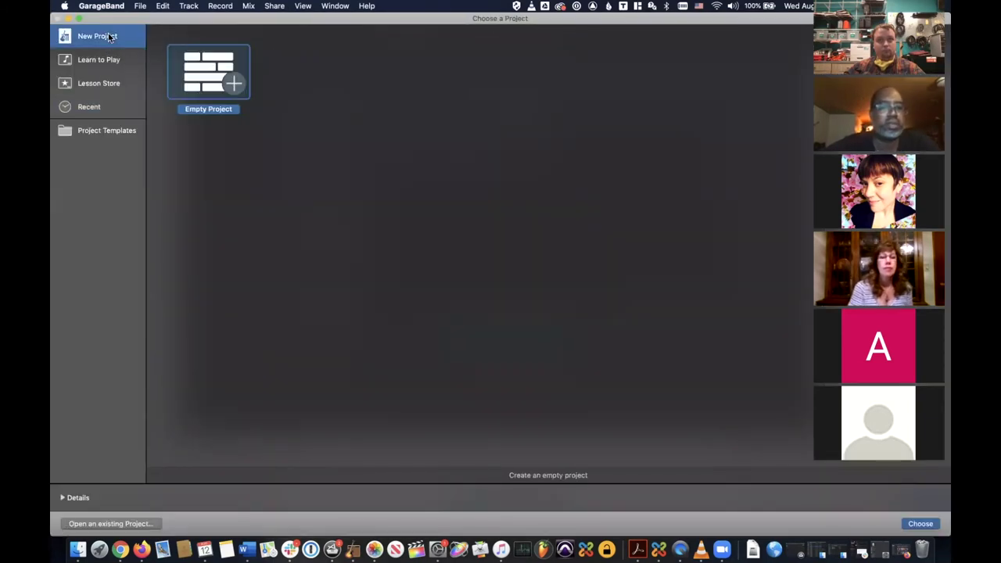
{"action": "double_click", "coordinate": [233, 91]}
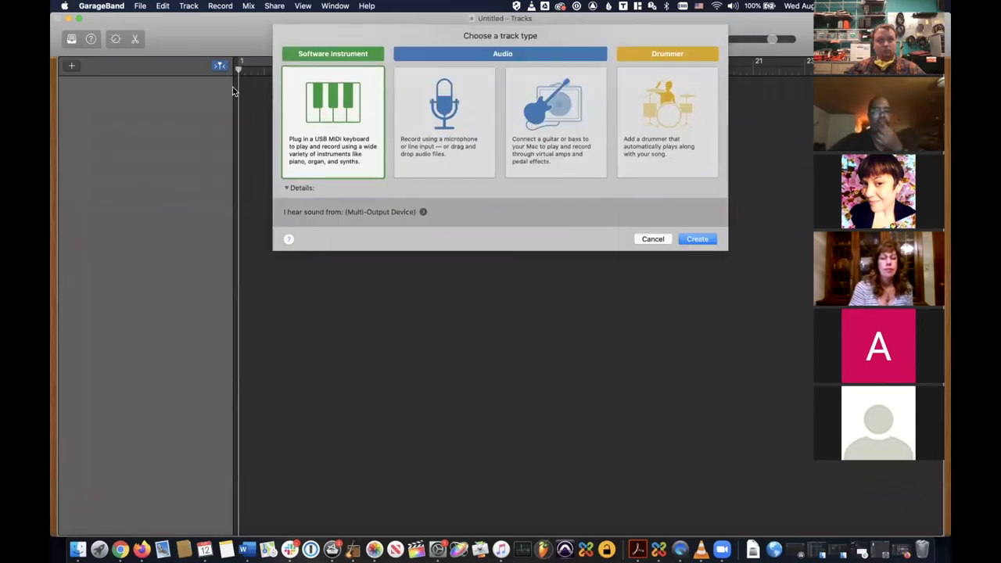
{"action": "left_click", "coordinate": [692, 111]}
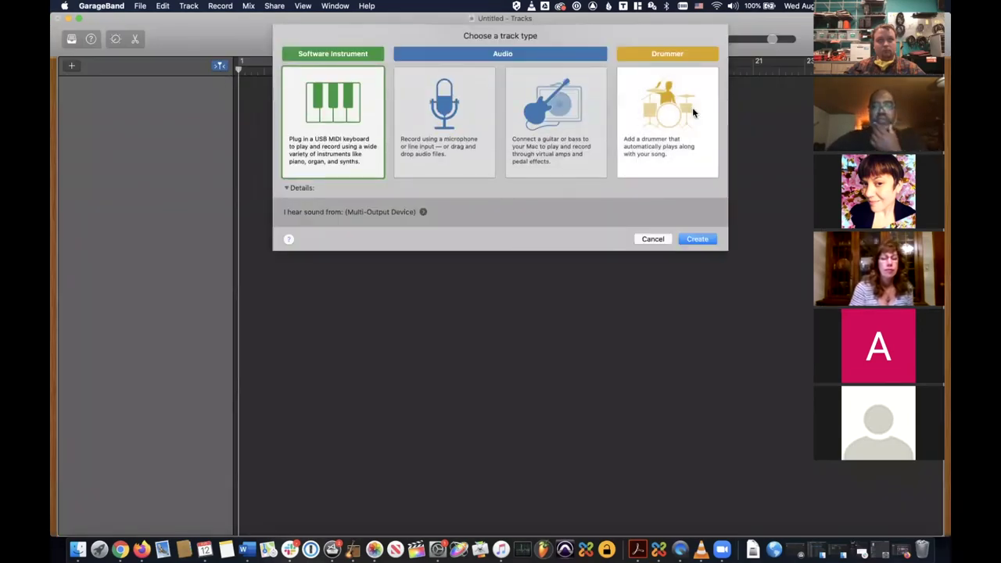
{"action": "left_click", "coordinate": [708, 241]}
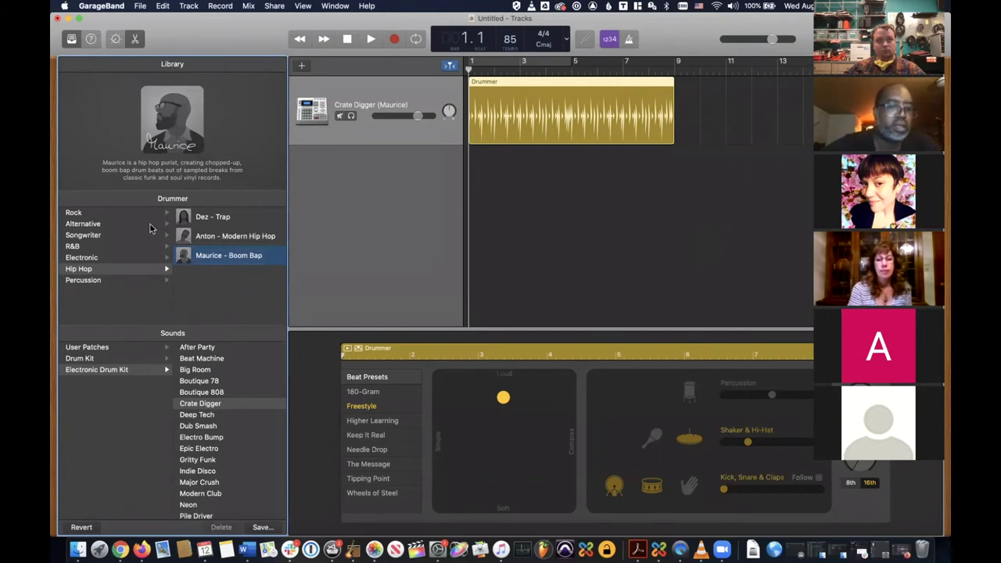
- Change the track's drummer to Aidan - Indie Pop from the Alternative genre, and look through the available drum kits
{"action": "left_click", "coordinate": [95, 213]}
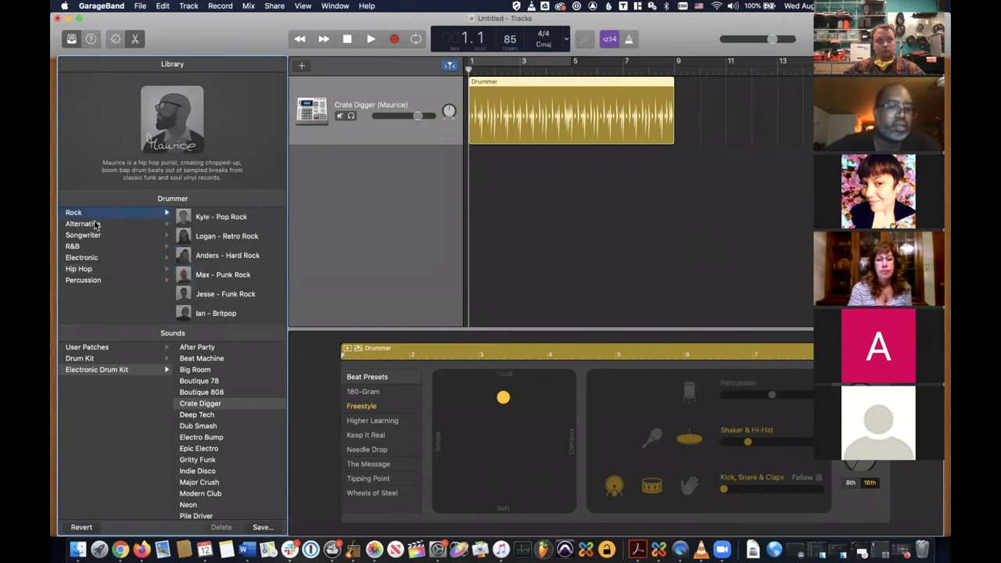
{"action": "left_click", "coordinate": [96, 225]}
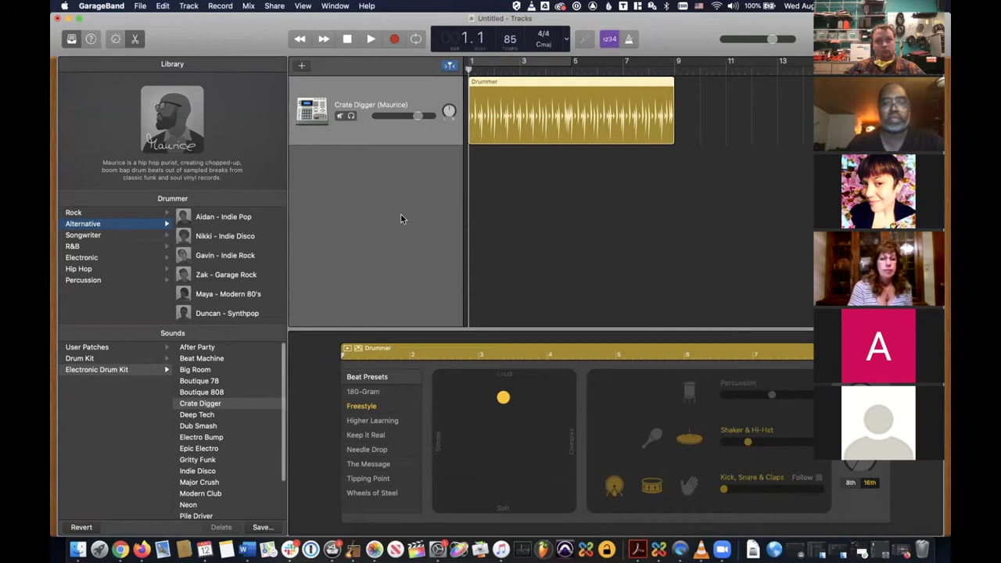
{"action": "mouse_move", "coordinate": [231, 186]}
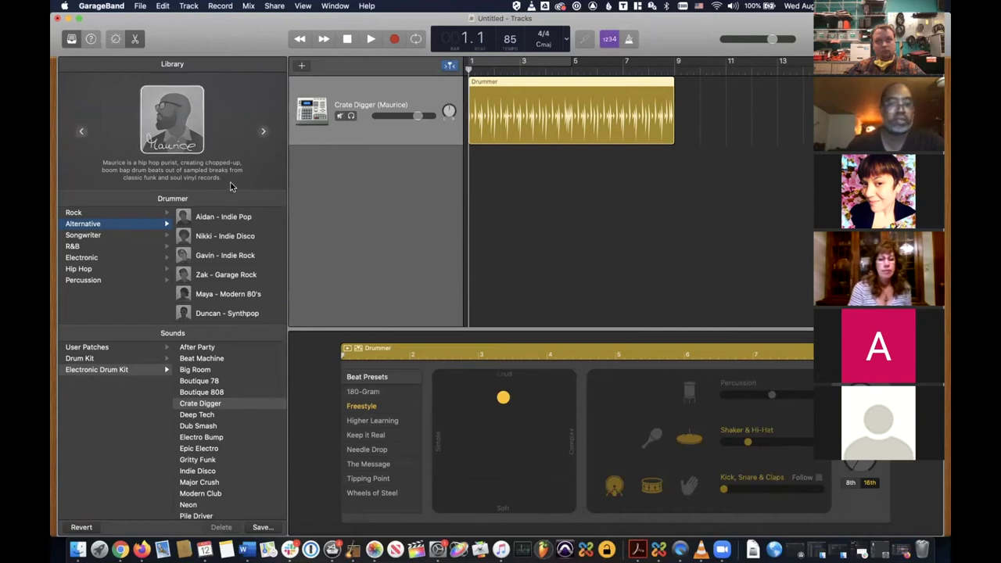
{"action": "left_click", "coordinate": [201, 220]}
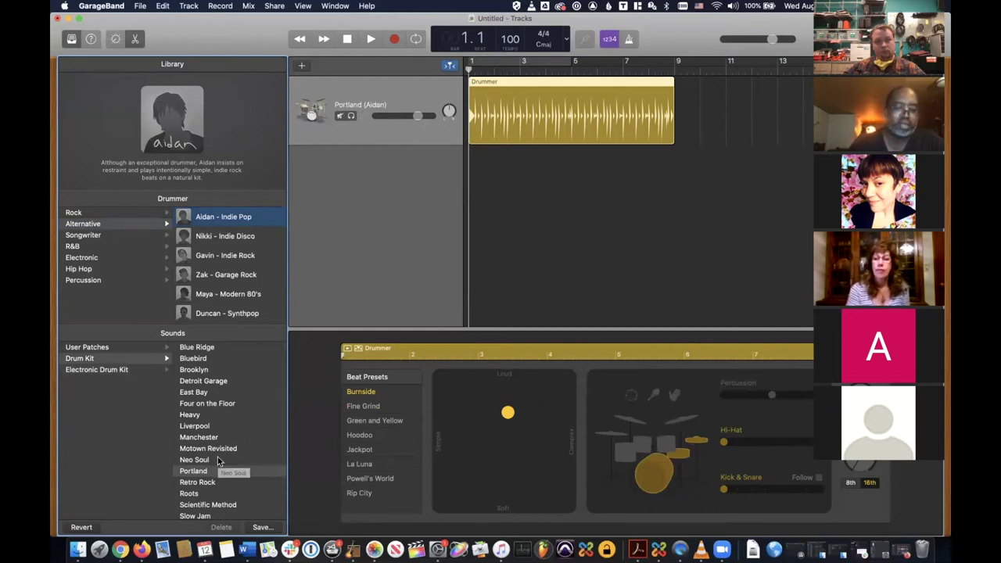
{"action": "scroll", "coordinate": [218, 460], "scroll_direction": "down", "scroll_amount": 1}
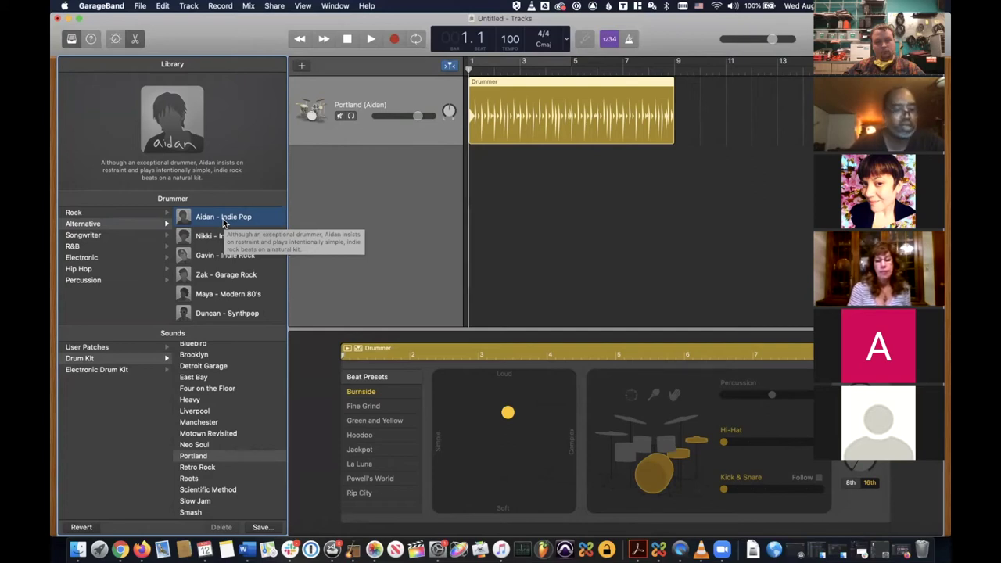
- Loop playback over the cycle area, raise the Hi-Hat pattern to 4 and set the Kick & Snare pattern near its high end
{"action": "left_click", "coordinate": [416, 41]}
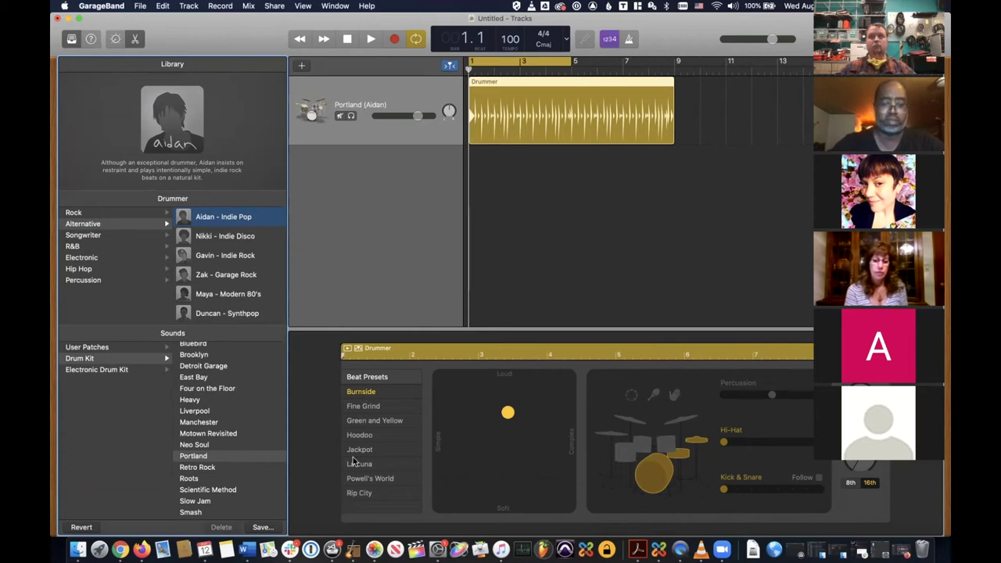
{"action": "key", "text": "space"}
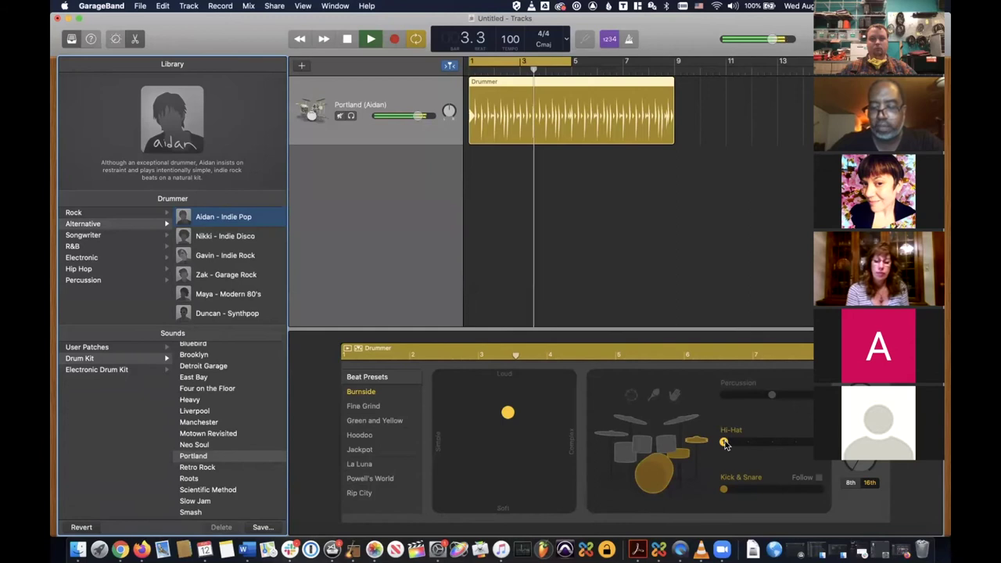
{"action": "left_click_drag", "start_coordinate": [726, 444], "coordinate": [791, 445]}
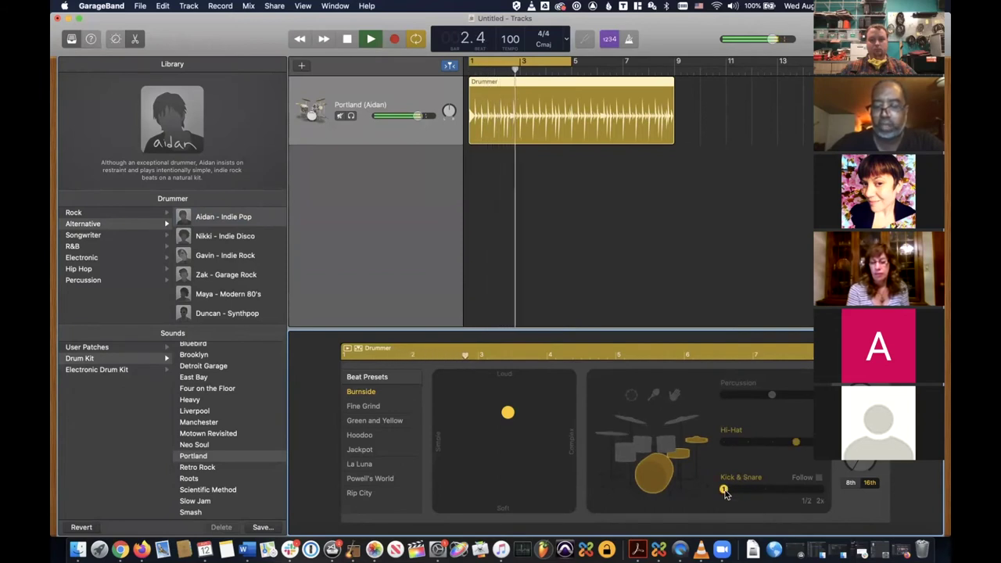
{"action": "left_click_drag", "start_coordinate": [724, 491], "coordinate": [792, 489]}
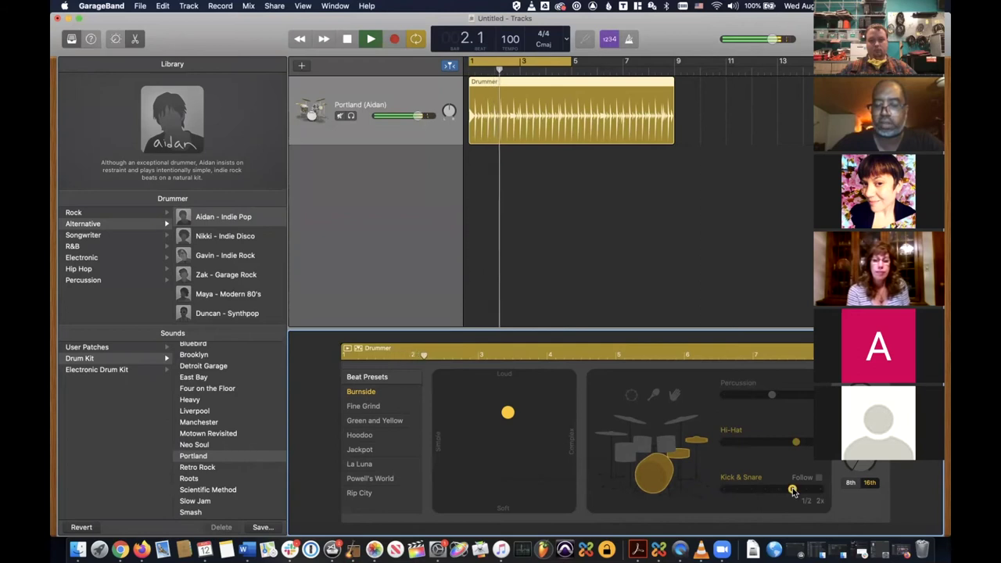
{"action": "left_click_drag", "start_coordinate": [794, 488], "coordinate": [806, 491]}
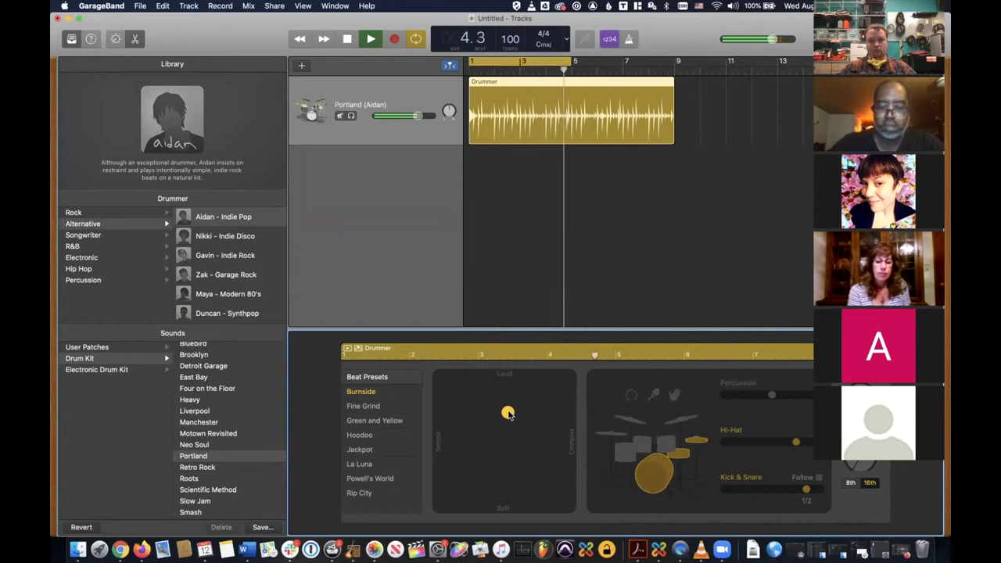
- Make the drum performance simple and slightly softer, and compare it with the most complex setting
{"action": "left_click_drag", "start_coordinate": [508, 413], "coordinate": [450, 438]}
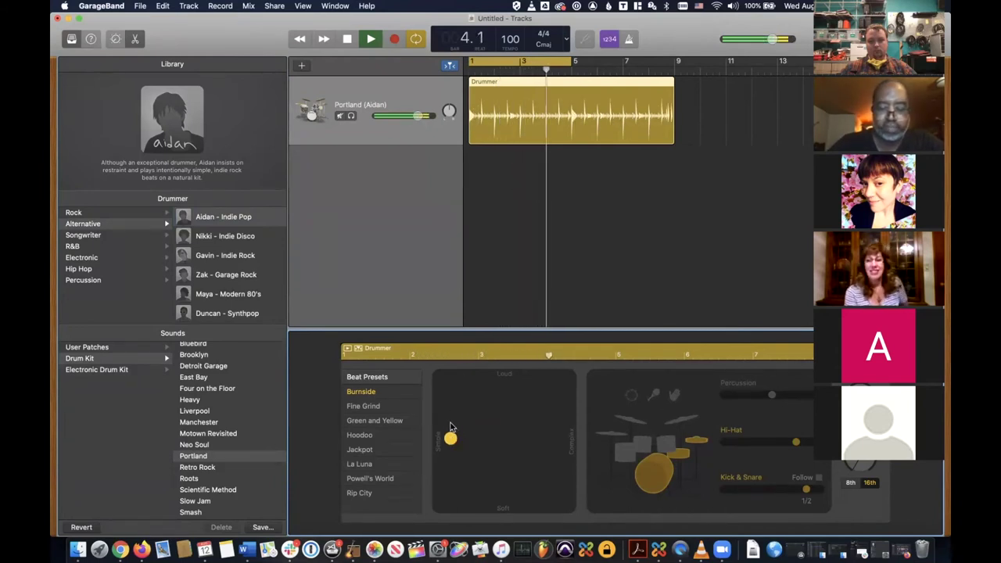
{"action": "mouse_move", "coordinate": [450, 439]}
{"action": "left_mouse_down"}
{"action": "mouse_move", "coordinate": [493, 435]}
{"action": "mouse_move", "coordinate": [508, 382]}
{"action": "mouse_move", "coordinate": [501, 496]}
{"action": "mouse_move", "coordinate": [505, 488]}
{"action": "mouse_move", "coordinate": [446, 455]}
{"action": "left_mouse_up"}
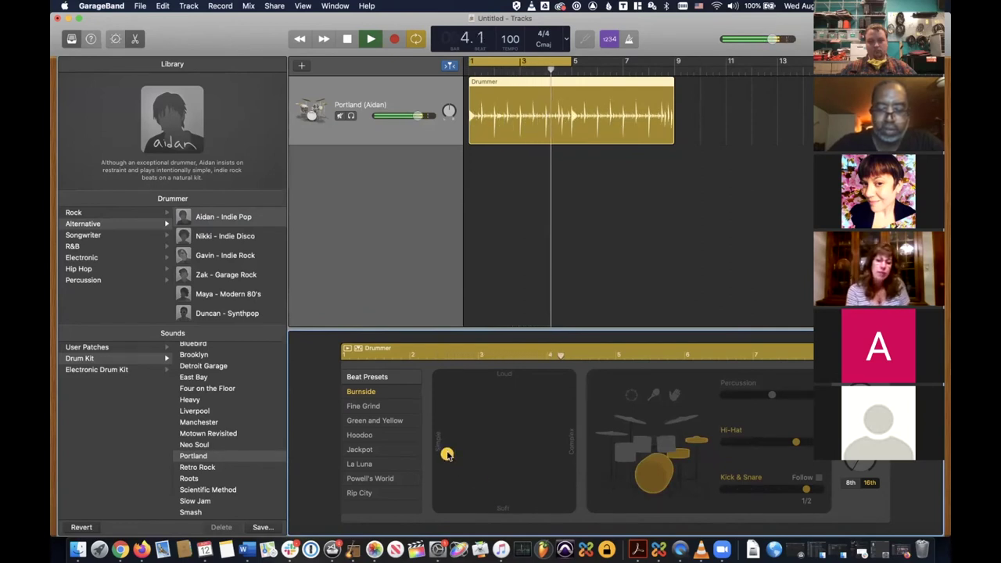
{"action": "left_click_drag", "start_coordinate": [447, 454], "coordinate": [565, 449]}
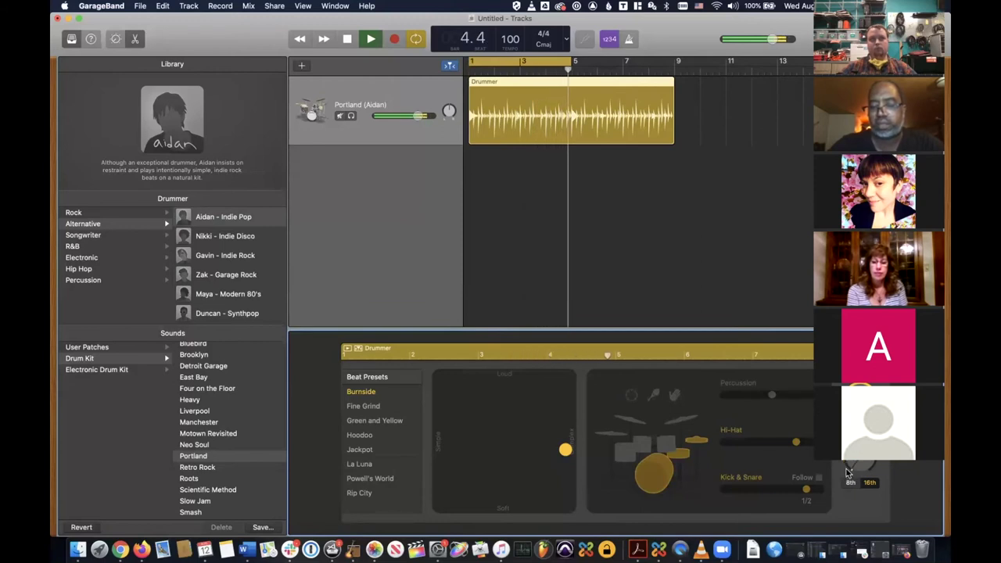
- Play the toms instead of the hi-hat and make the beat loud with medium complexity
{"action": "left_click", "coordinate": [670, 452]}
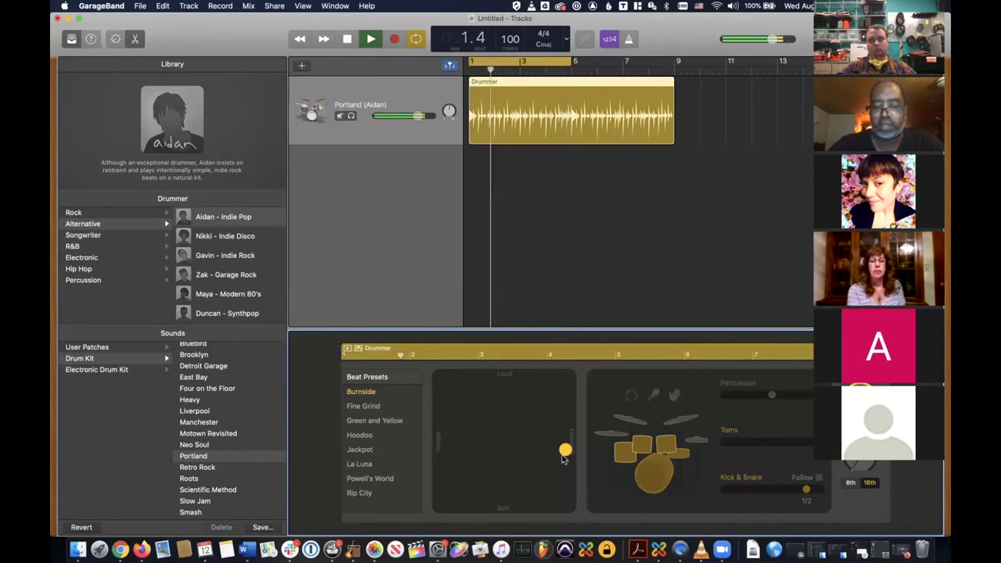
{"action": "left_click", "coordinate": [537, 451]}
{"action": "left_click_drag", "start_coordinate": [538, 450], "coordinate": [503, 400]}
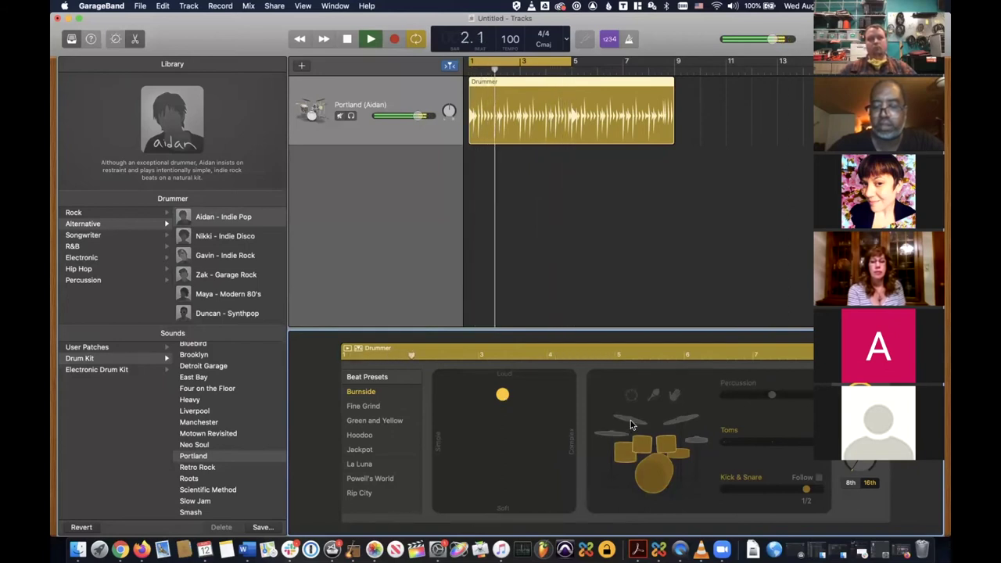
- Switch the drum part back to the hi-hat and on to the cymbals, listen to it, and stop playback
{"action": "left_click", "coordinate": [701, 442]}
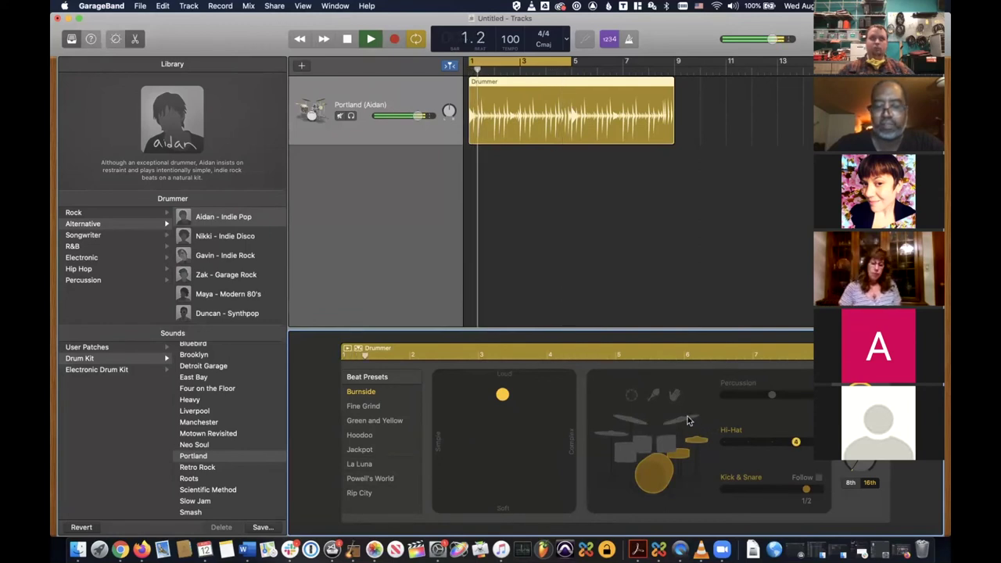
{"action": "left_click", "coordinate": [688, 420]}
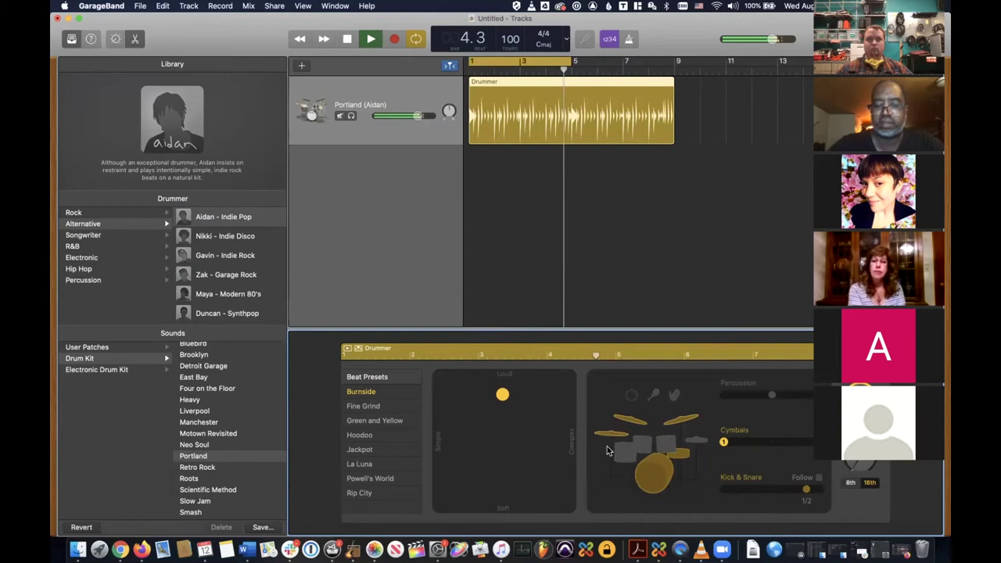
{"action": "key", "text": "space"}
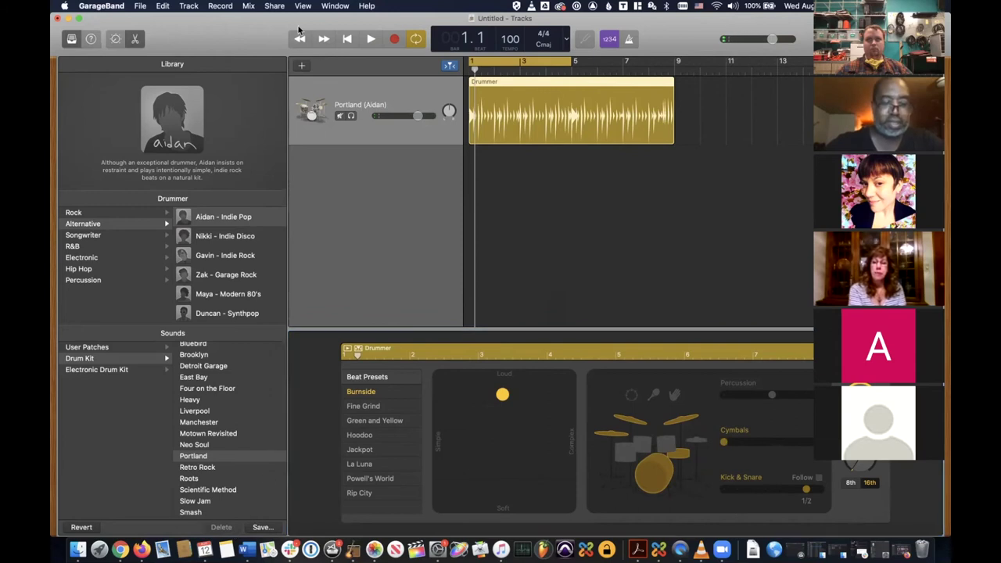
- Browse the R&B and Hip Hop drummers and change the track's drummer to Leah - Tech House from the Electronic genre
{"action": "left_click", "coordinate": [86, 246]}
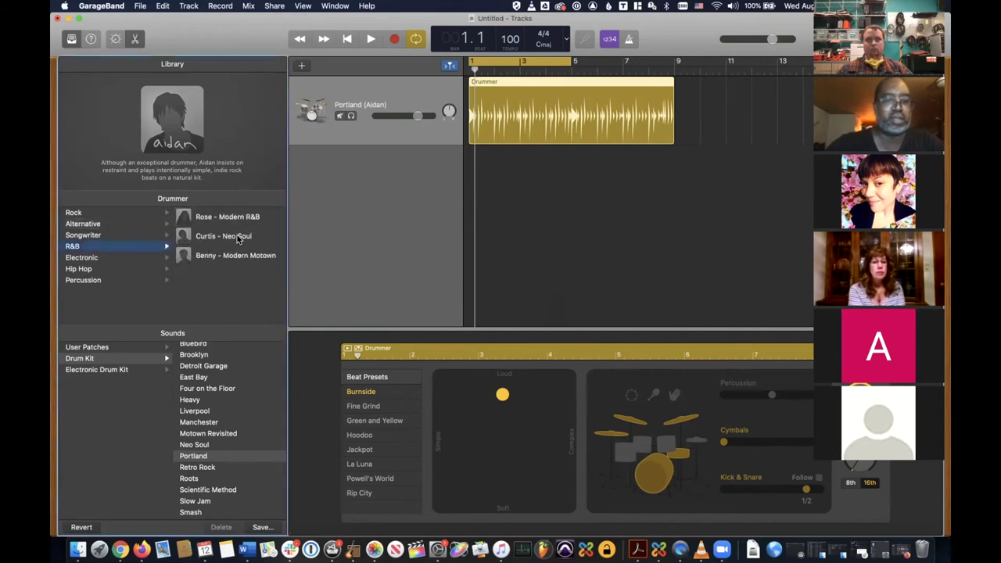
{"action": "left_click", "coordinate": [114, 269]}
{"action": "left_click", "coordinate": [114, 259]}
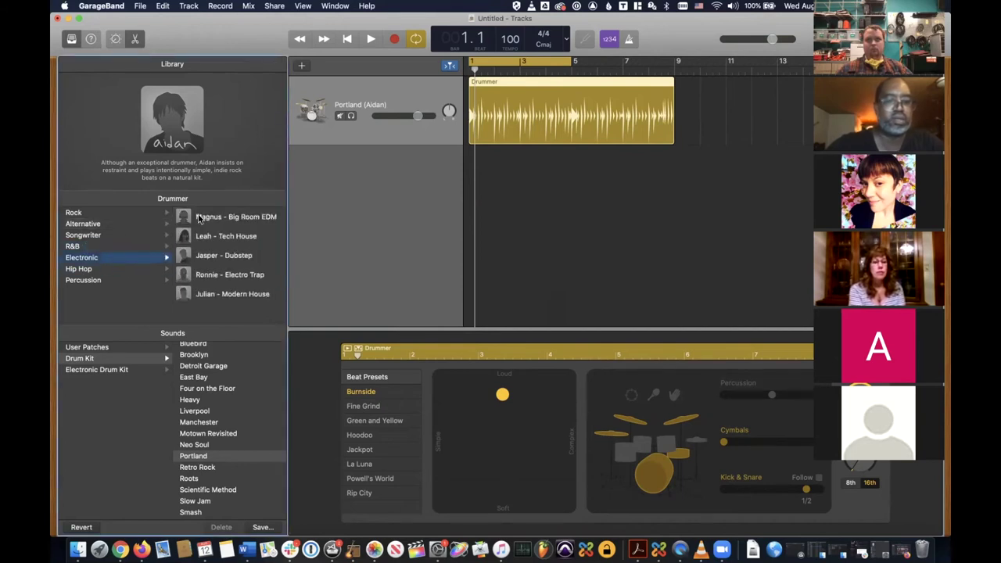
{"action": "left_click", "coordinate": [204, 239]}
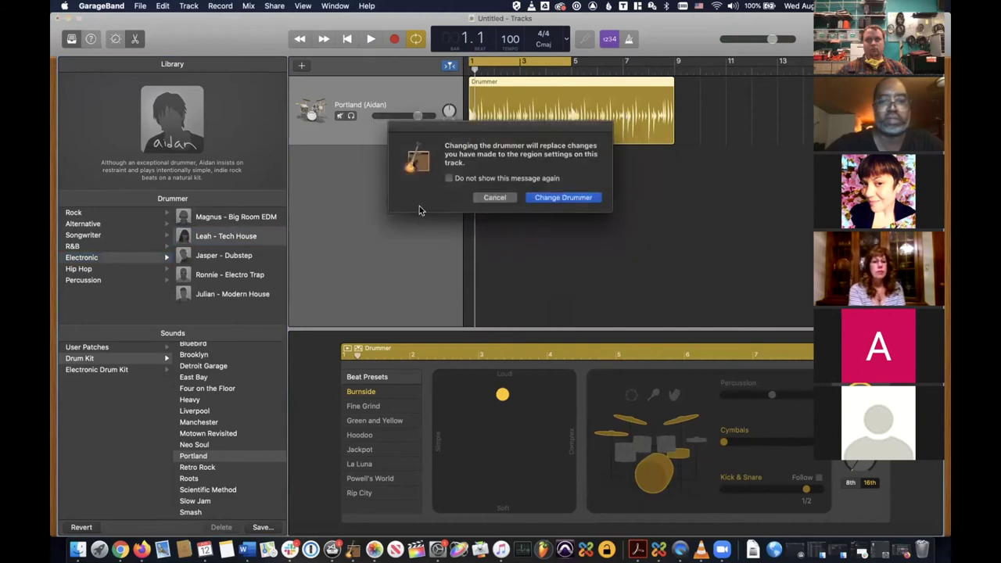
{"action": "left_click", "coordinate": [547, 199]}
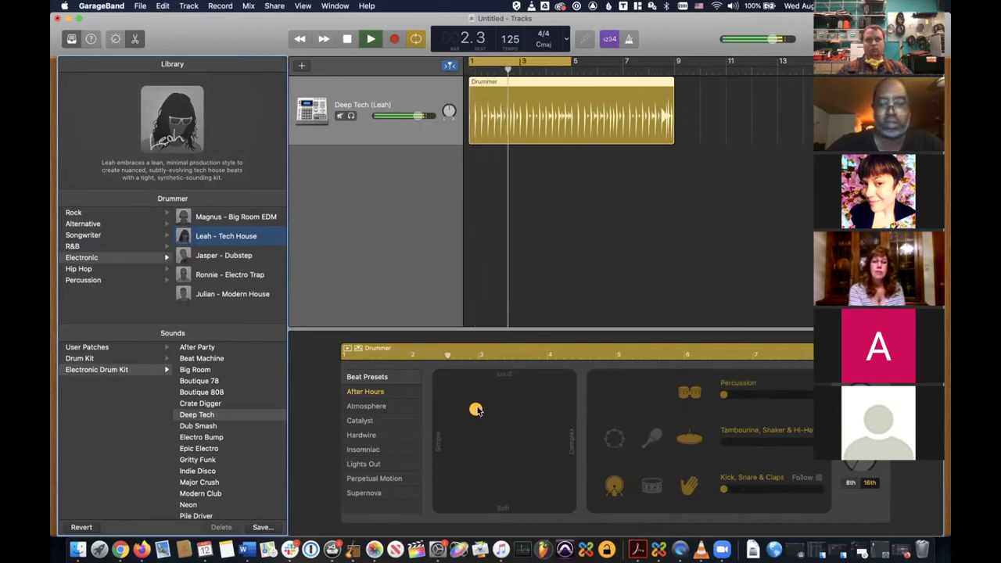
- Make Leah's beat more complex and softer, and raise the Kick, Snare & Claps pattern to just past the middle
{"action": "left_click_drag", "start_coordinate": [476, 408], "coordinate": [539, 440]}
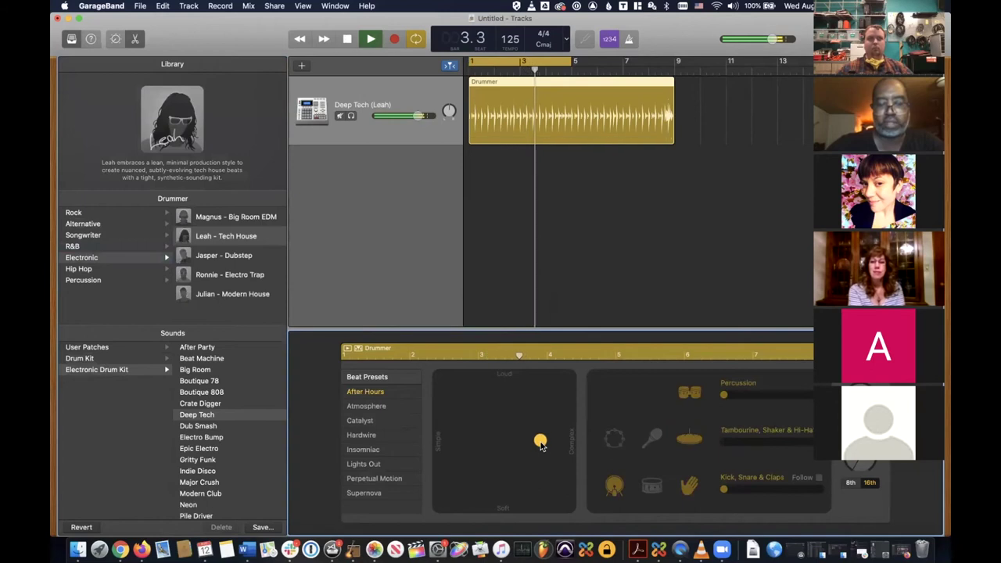
{"action": "mouse_move", "coordinate": [725, 490]}
{"action": "left_click_drag", "start_coordinate": [740, 495], "coordinate": [782, 490]}
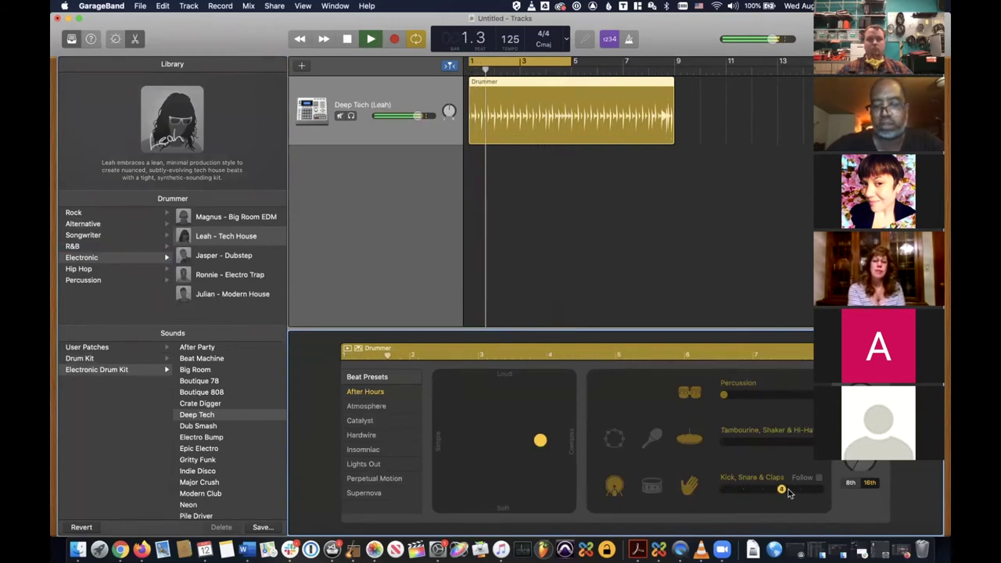
- Audition the Atmosphere and Catalyst beat presets, and stop playback with Catalyst selected
{"action": "left_click", "coordinate": [383, 406]}
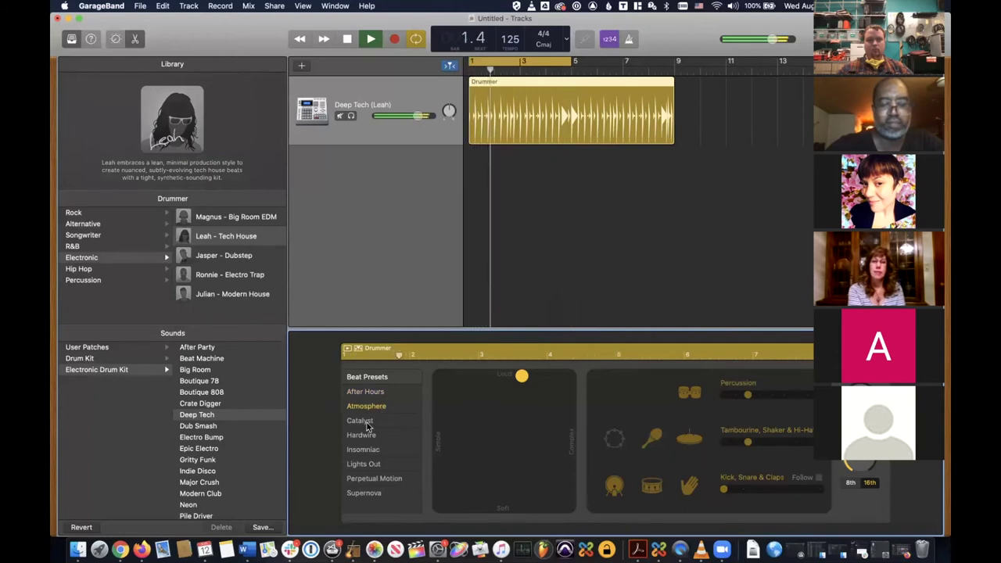
{"action": "left_click", "coordinate": [366, 423]}
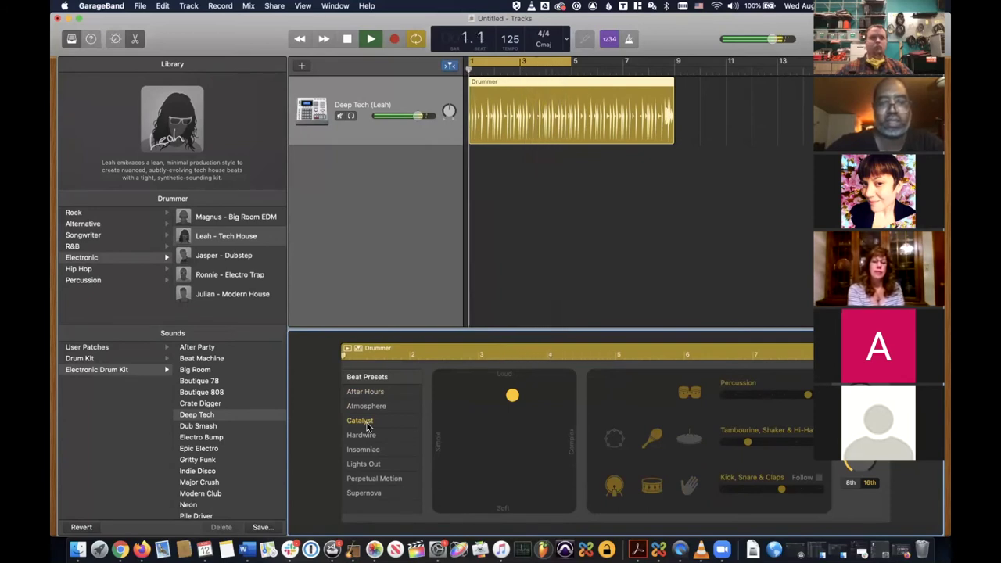
{"action": "key", "text": "space"}
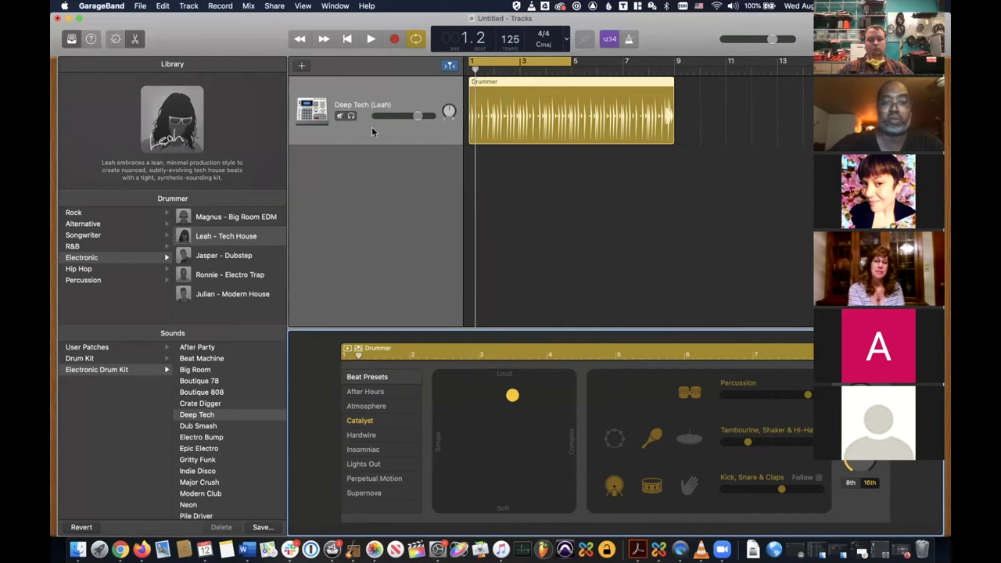
- Change the track's drummer back to Aidan - Indie Pop, apply the Hoodoo beat preset and listen to it
{"action": "left_click", "coordinate": [83, 224]}
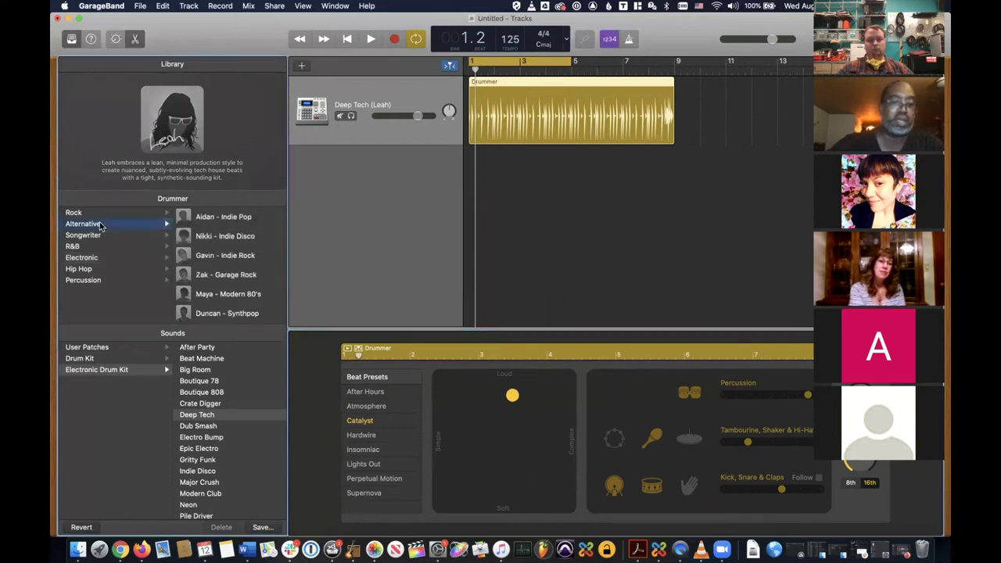
{"action": "left_click", "coordinate": [193, 217]}
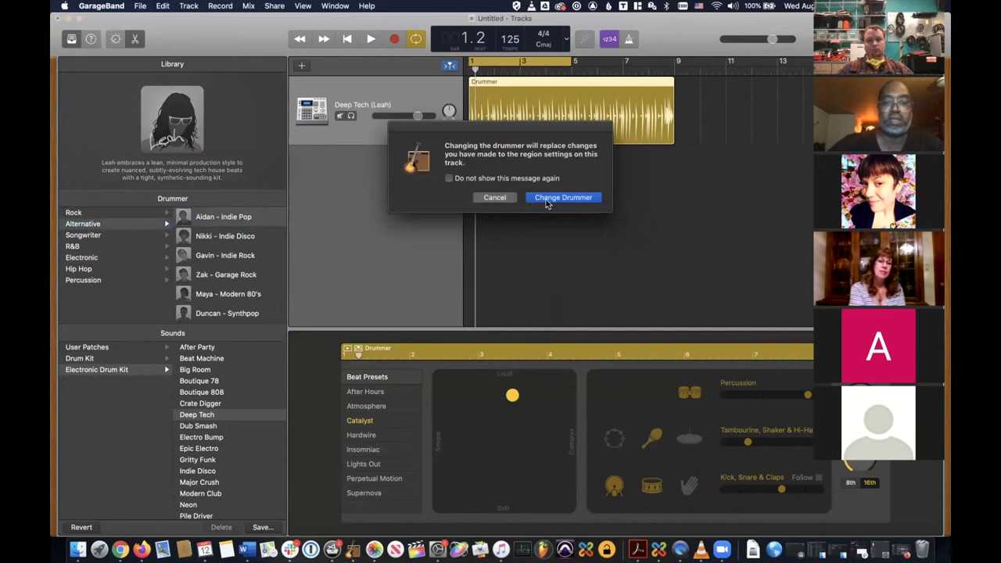
{"action": "left_click", "coordinate": [549, 200]}
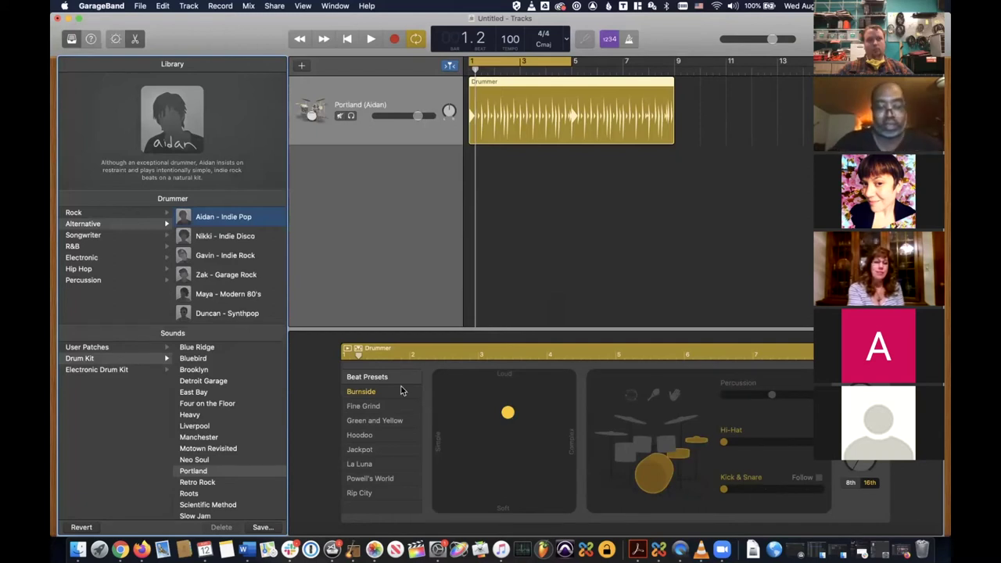
{"action": "left_click", "coordinate": [366, 440]}
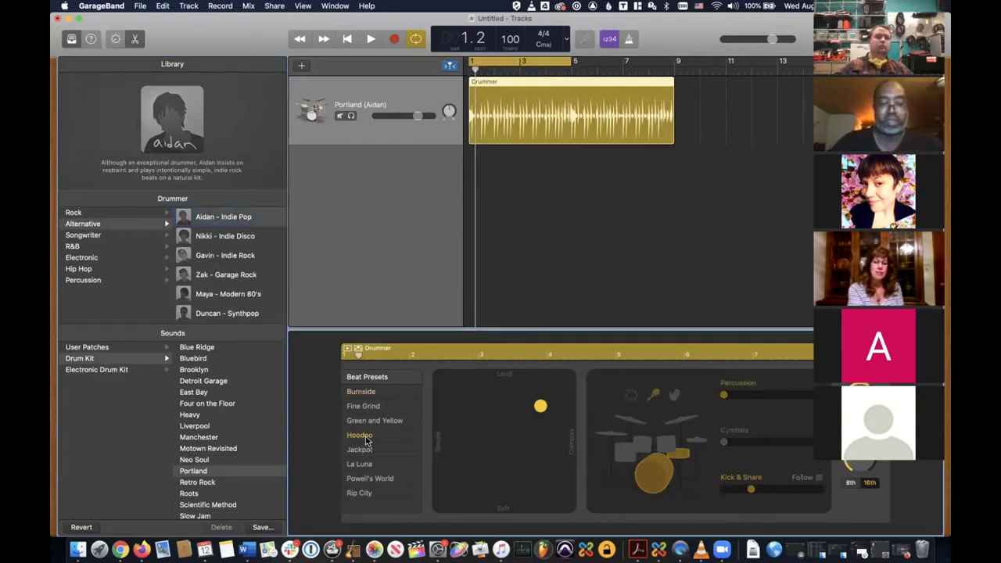
{"action": "key", "text": "space"}
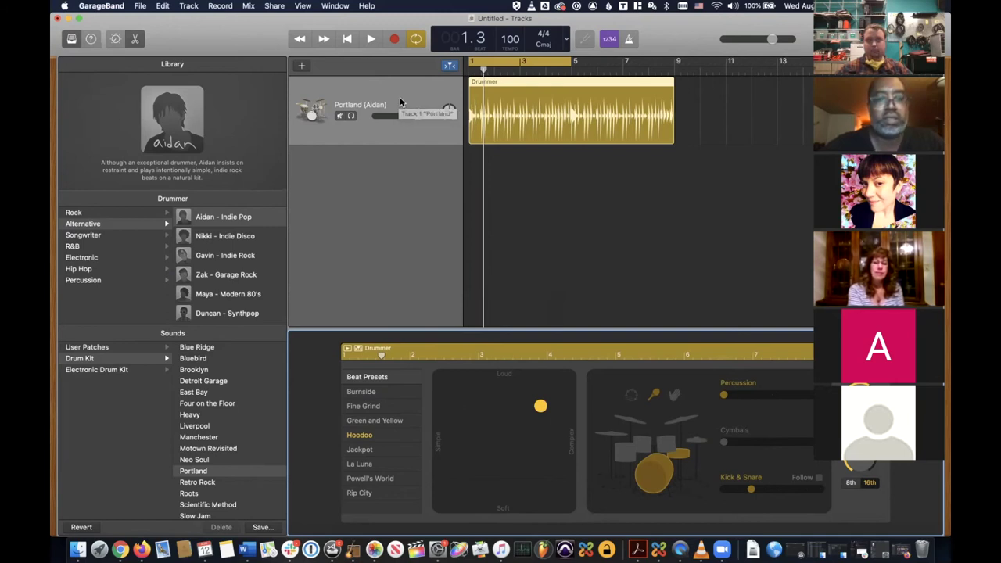
- Close the untitled drummer project without saving it
{"action": "left_click", "coordinate": [141, 9]}
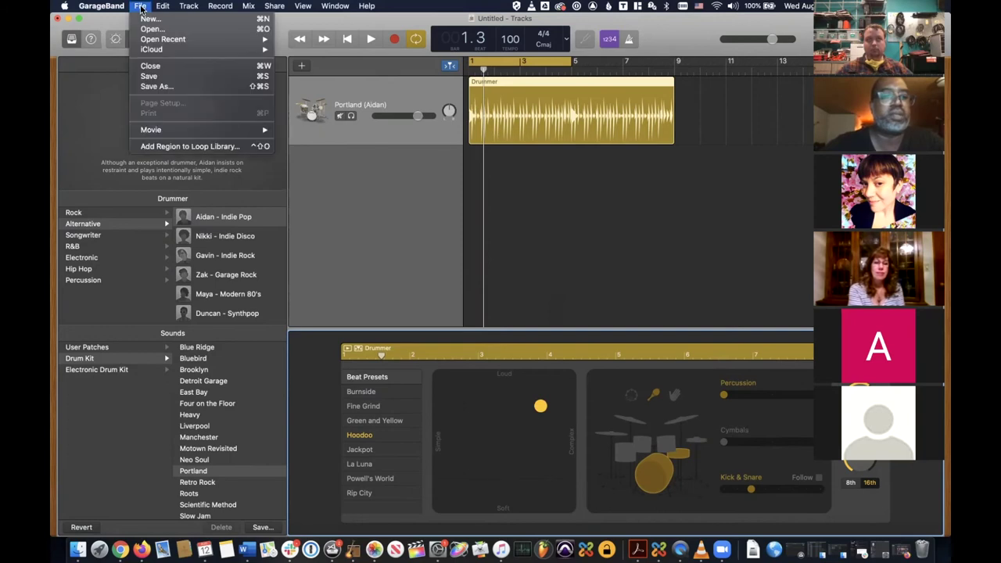
{"action": "left_click", "coordinate": [163, 70]}
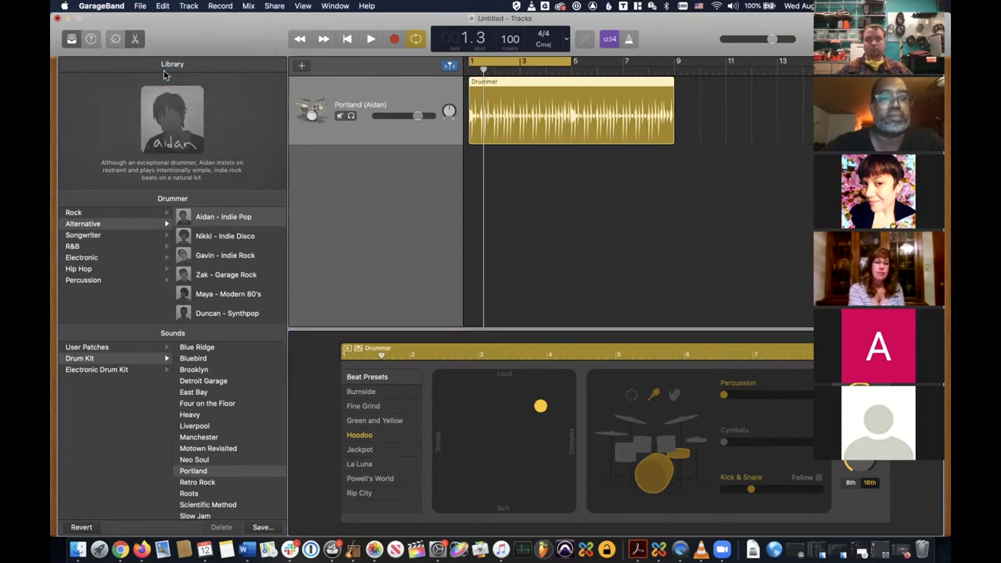
{"action": "left_click", "coordinate": [458, 190]}
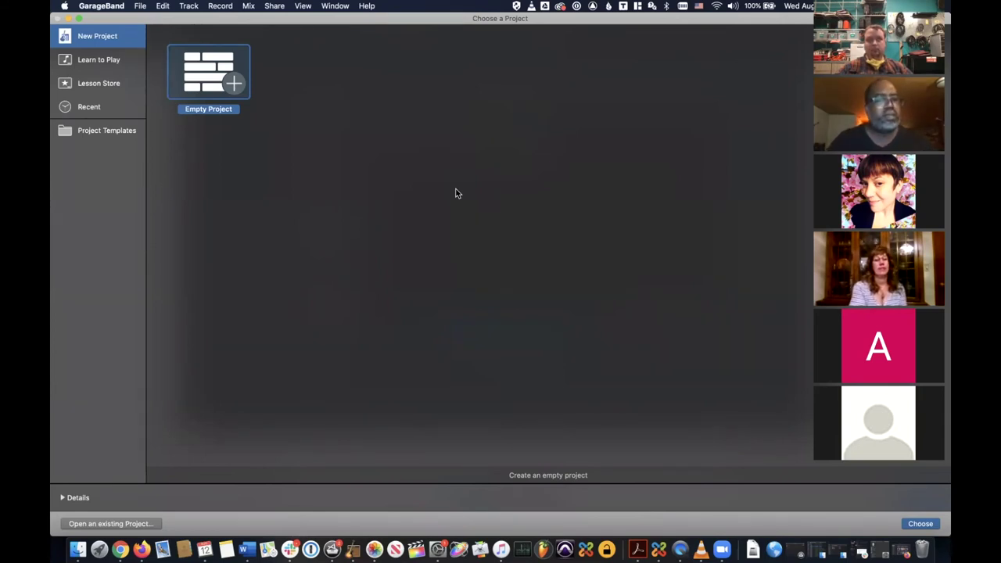
- Create an empty project with a microphone audio track on Input 1 and monitoring enabled
{"action": "double_click", "coordinate": [234, 85]}
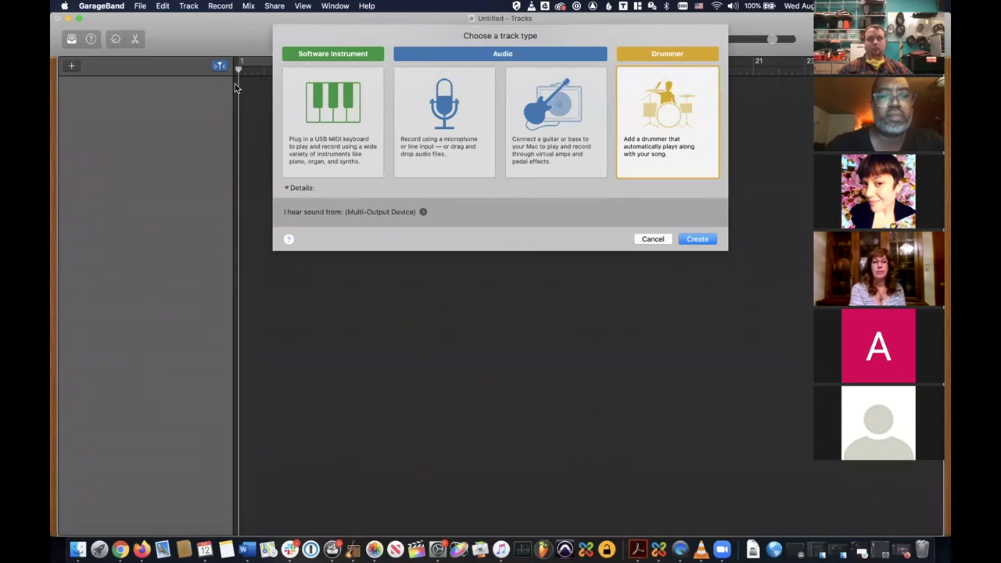
{"action": "left_click", "coordinate": [452, 119]}
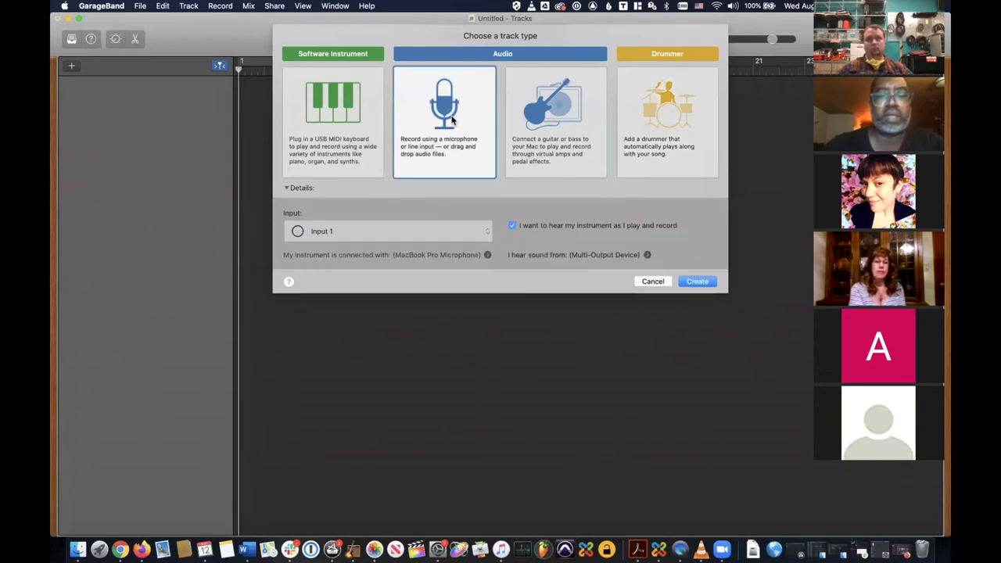
{"action": "left_click", "coordinate": [697, 281]}
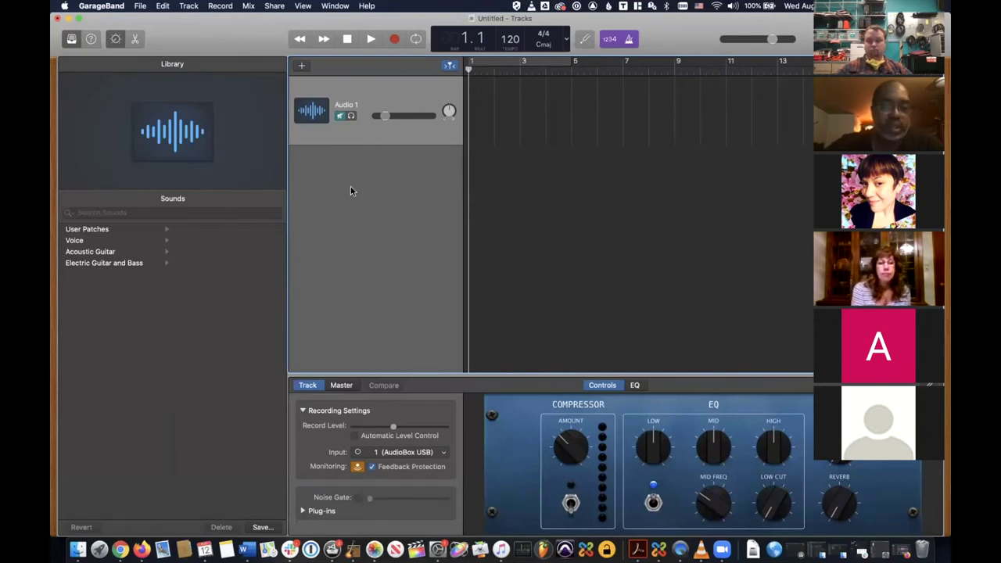
- Add a guitar or bass audio track to the project with instrument monitoring enabled
{"action": "left_click", "coordinate": [303, 66]}
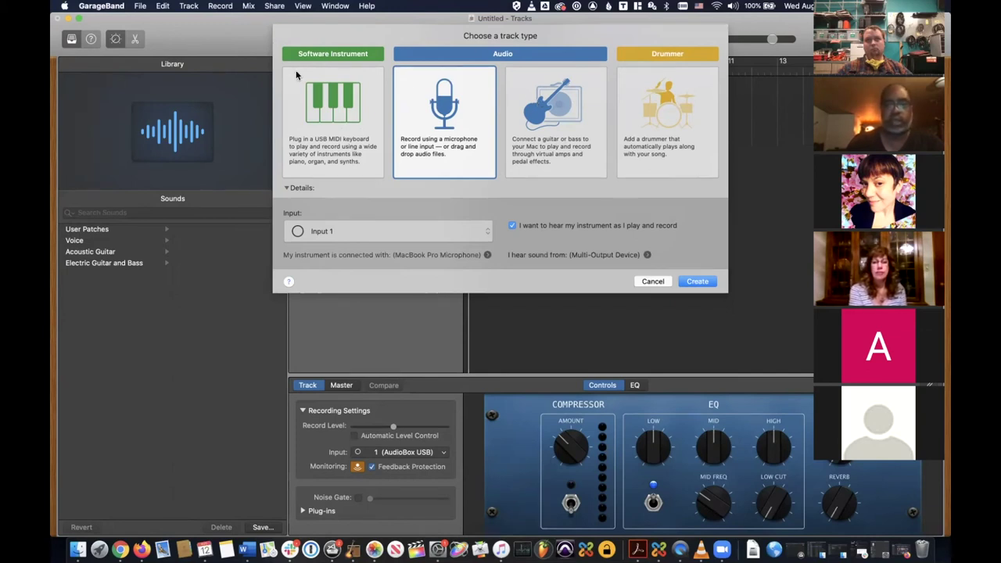
{"action": "left_click", "coordinate": [566, 113]}
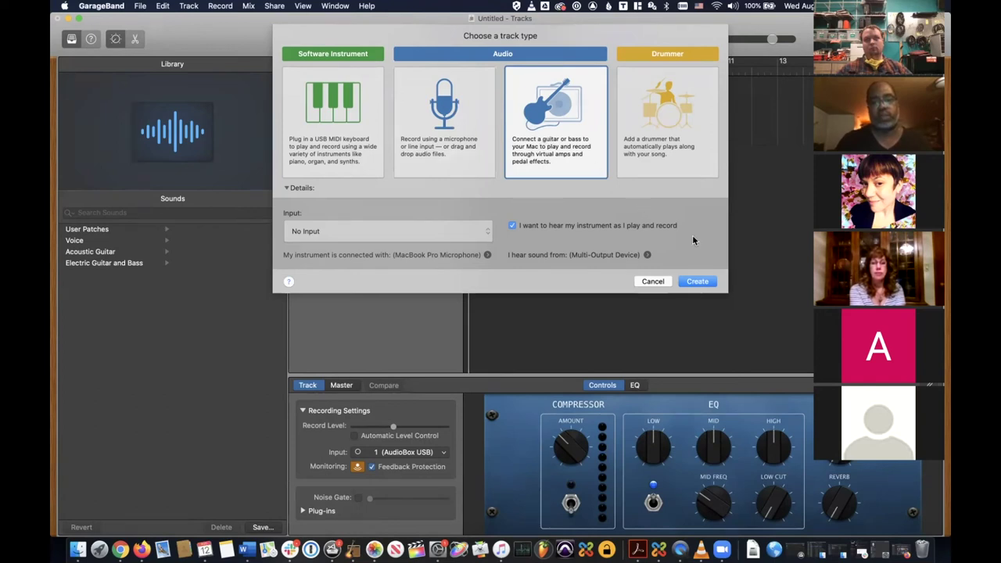
{"action": "left_click", "coordinate": [711, 280]}
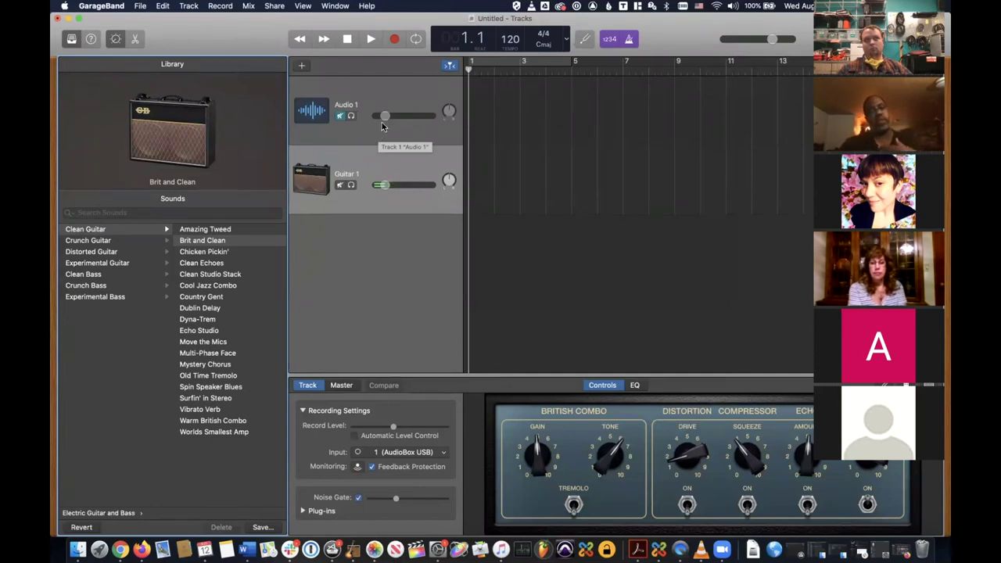
- Add another microphone audio track on Input 1 and delete the Guitar 1 track
{"action": "left_click", "coordinate": [303, 68]}
{"action": "left_click", "coordinate": [471, 122]}
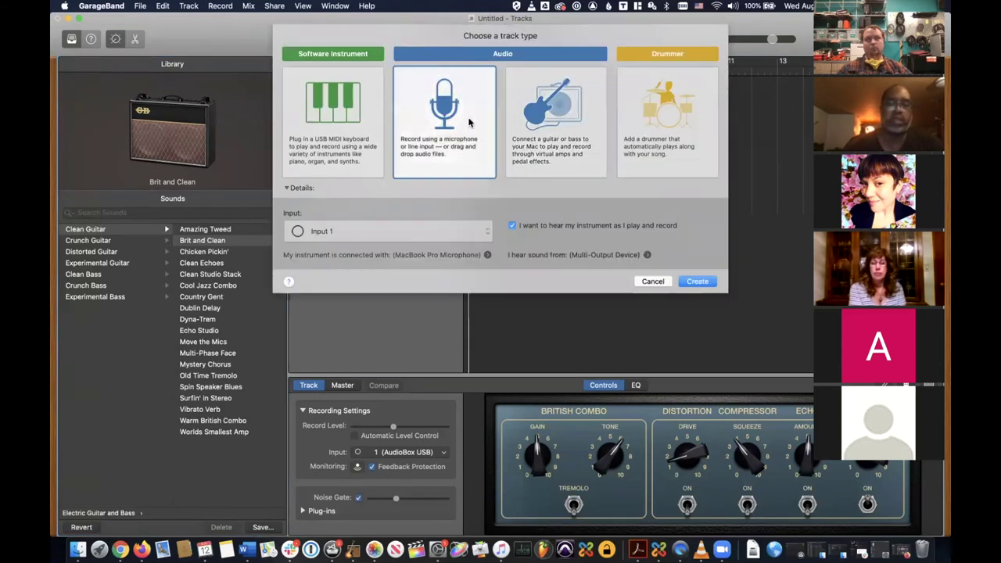
{"action": "left_click", "coordinate": [695, 282]}
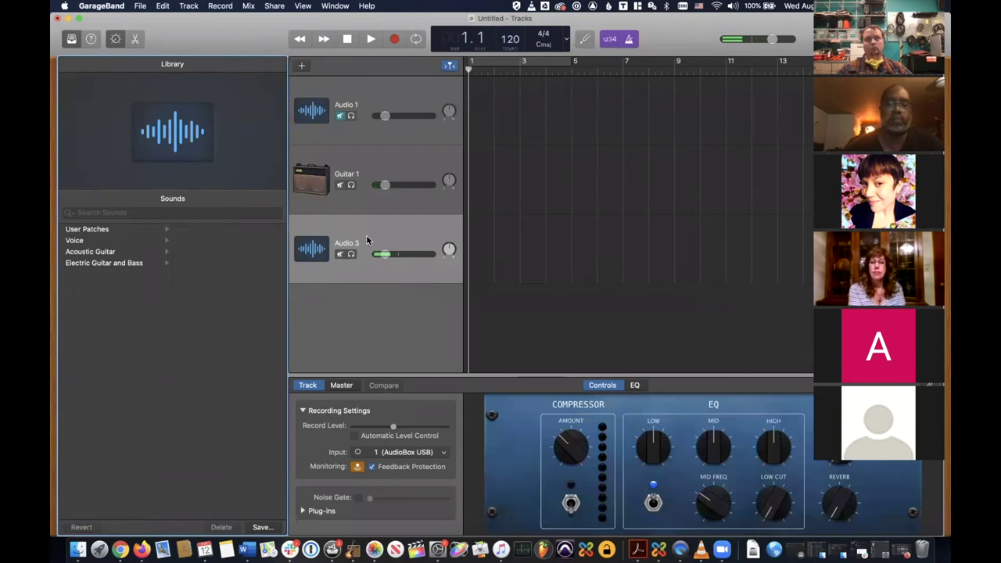
{"action": "left_click", "coordinate": [369, 157]}
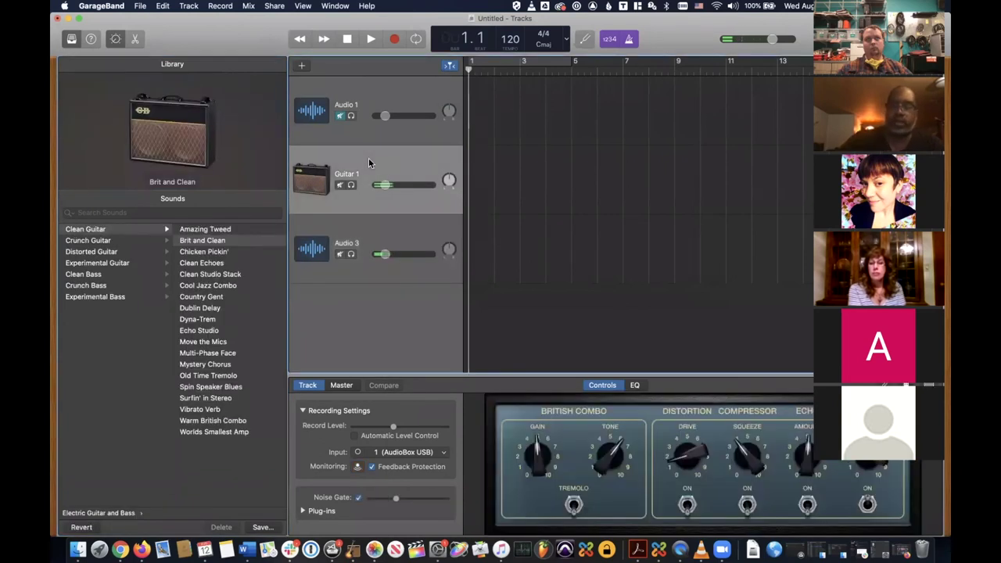
{"action": "key", "text": "super+BackSpace"}
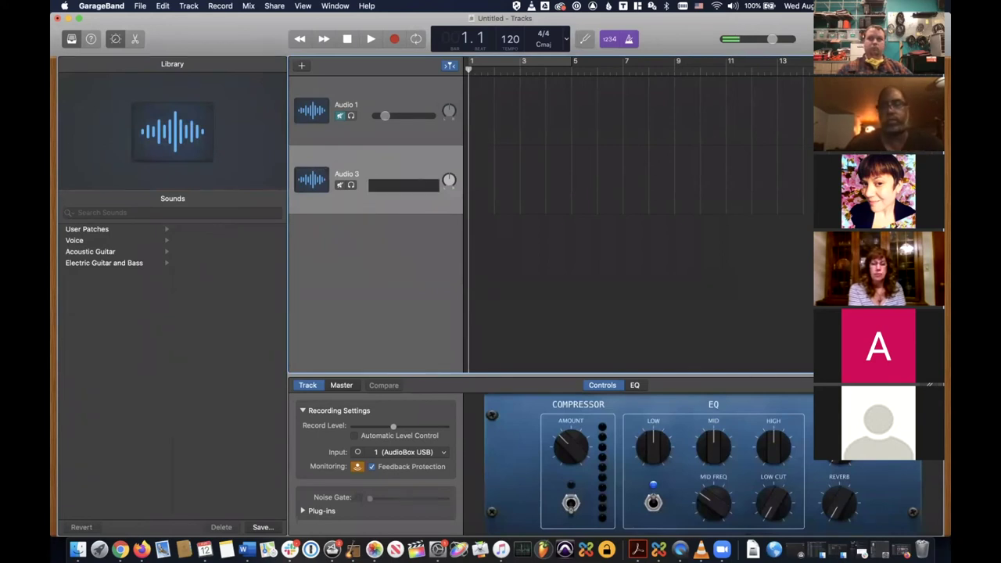
- Show the media browser, look through its list of audio items, and hide it again
{"action": "key", "text": "f"}
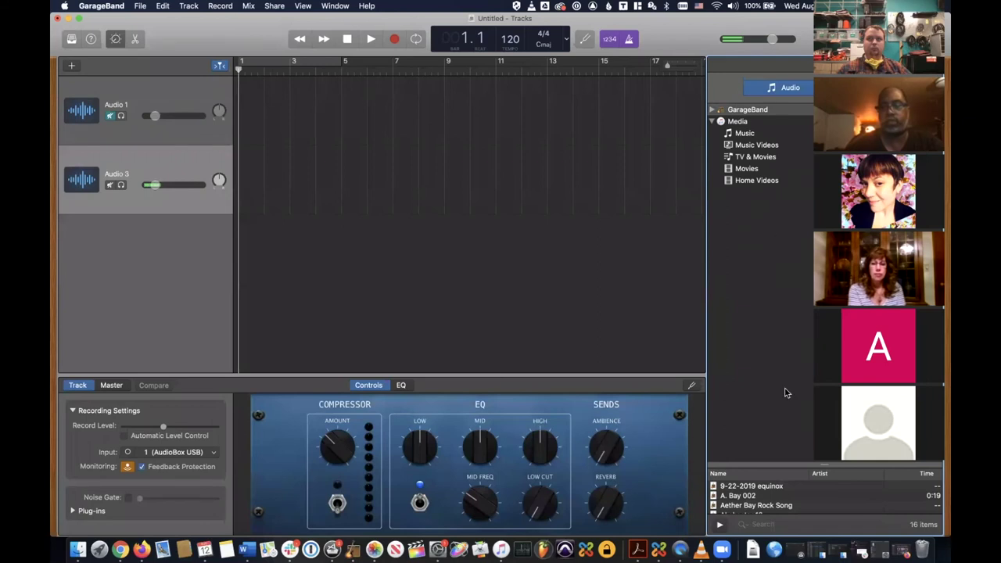
{"action": "scroll", "coordinate": [770, 495], "scroll_direction": "down", "scroll_amount": 5}
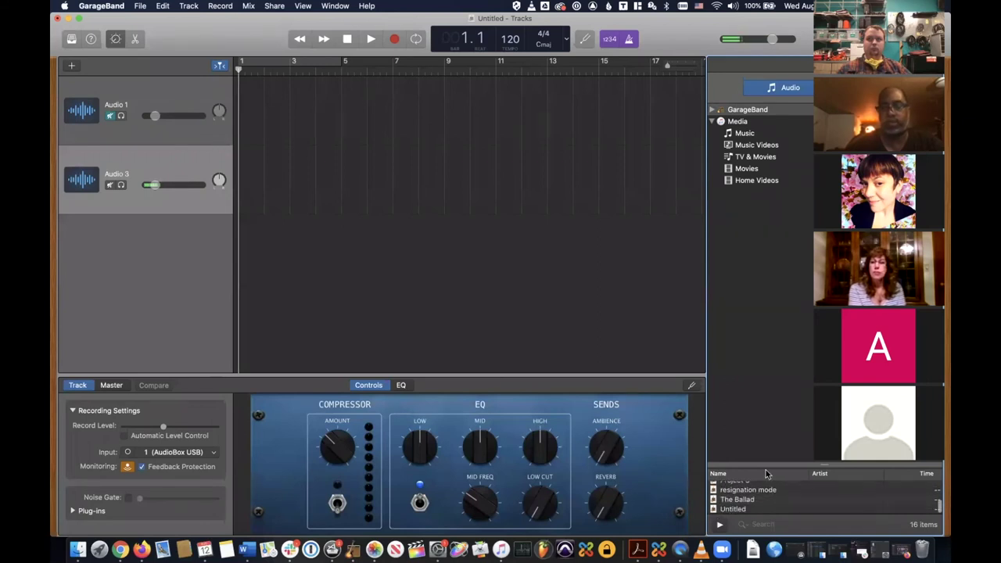
{"action": "scroll", "coordinate": [727, 495], "scroll_direction": "up", "scroll_amount": 5}
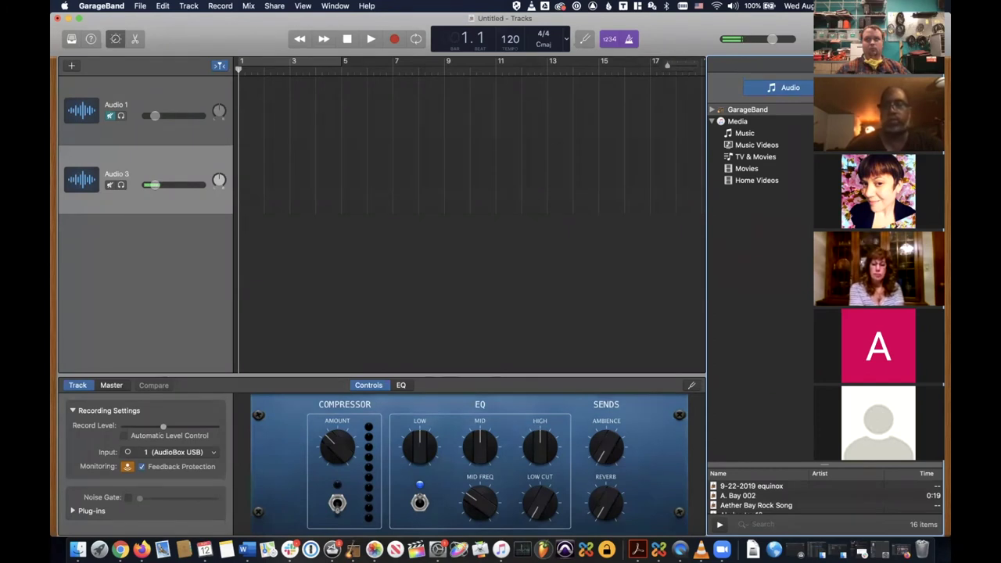
{"action": "key", "text": "f"}
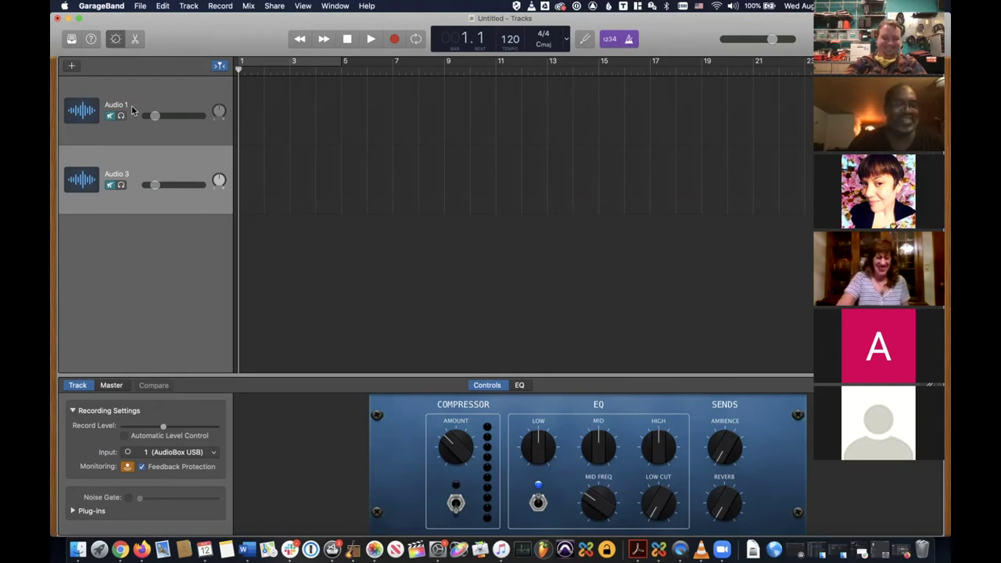
{"action": "left_click", "coordinate": [73, 68]}
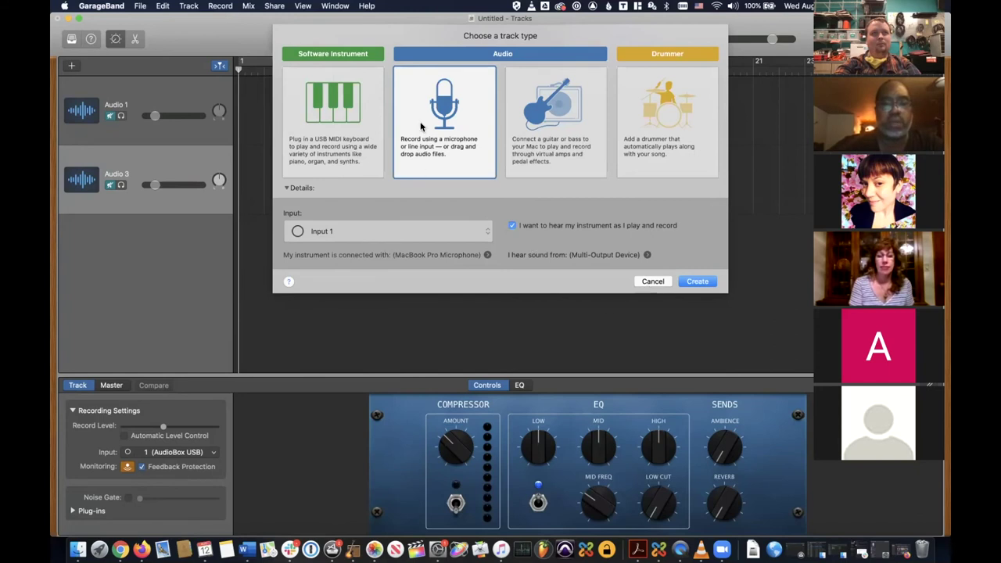
{"action": "left_click", "coordinate": [320, 77]}
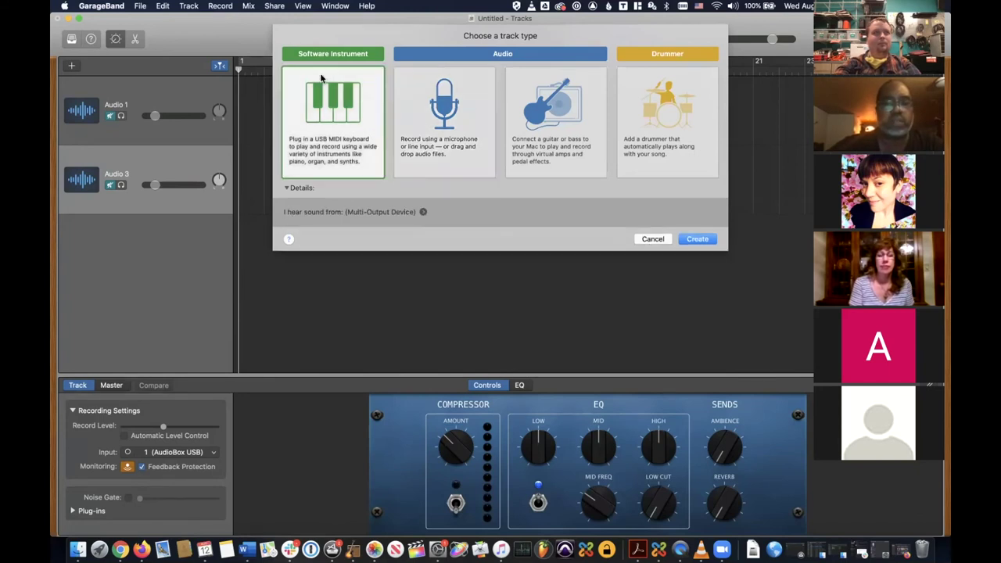
{"action": "left_click", "coordinate": [661, 243]}
- Close the untitled audio-track project without saving it
{"action": "left_click", "coordinate": [64, 5]}
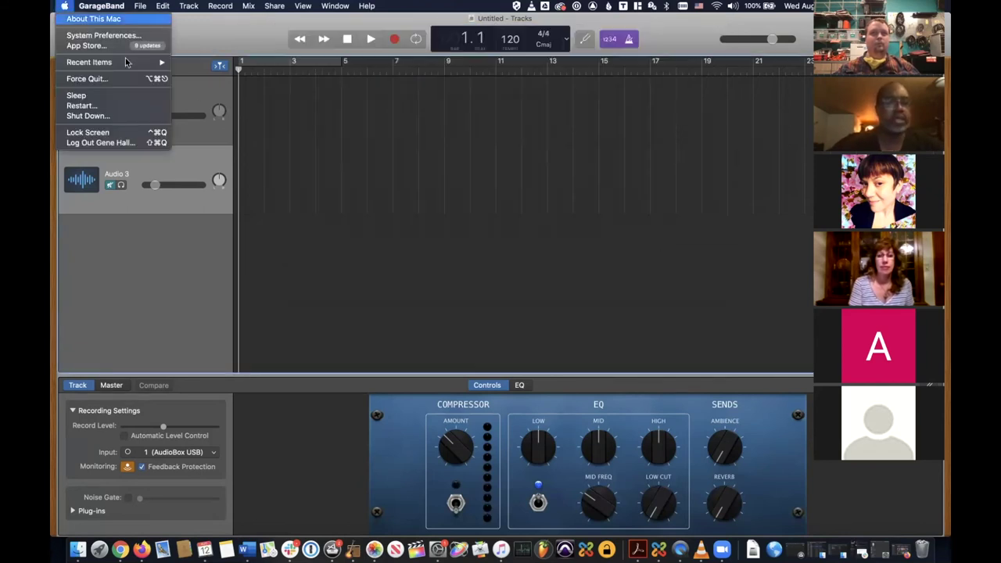
{"action": "left_click", "coordinate": [188, 6]}
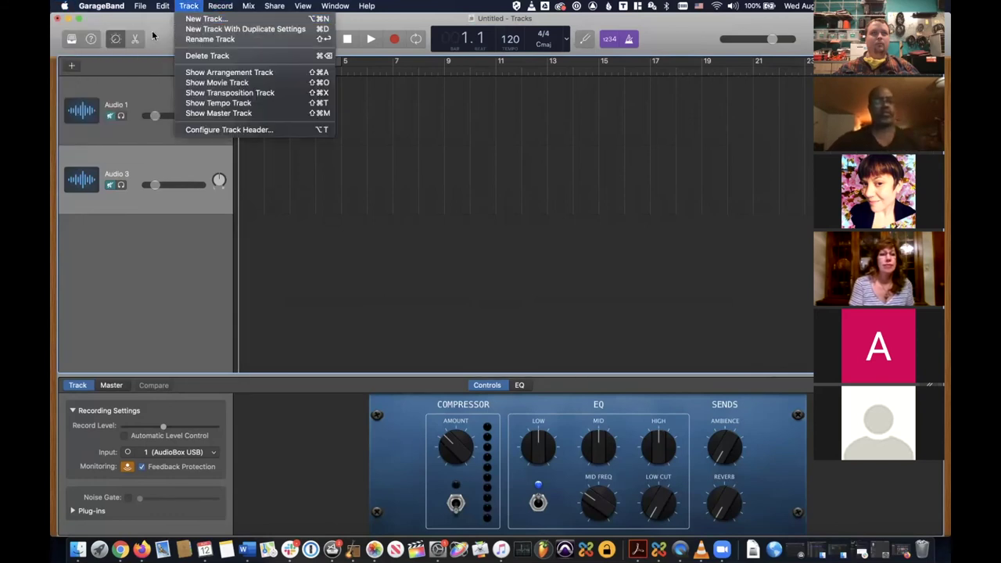
{"action": "mouse_move", "coordinate": [146, 6]}
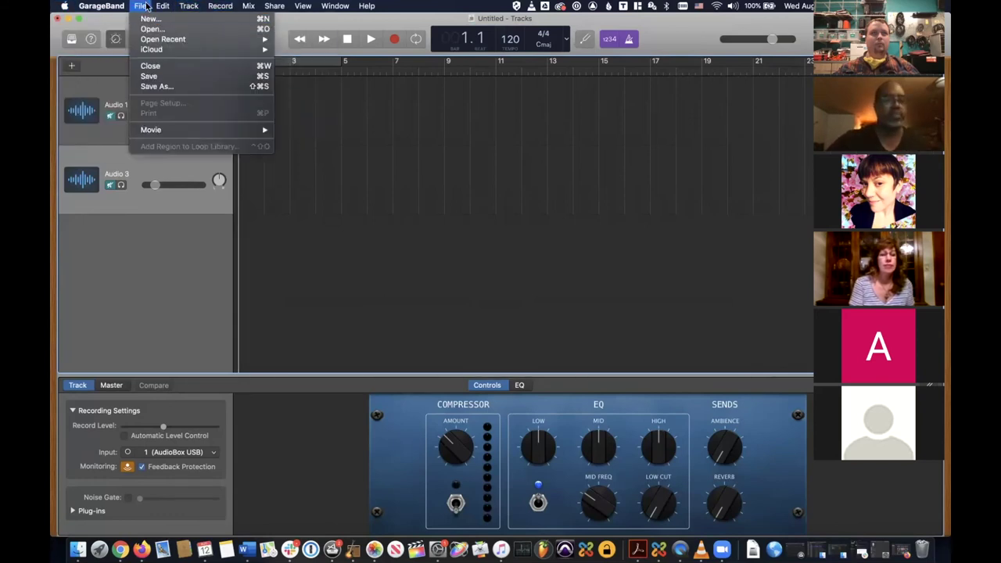
{"action": "left_click", "coordinate": [146, 6]}
{"action": "left_click", "coordinate": [146, 6]}
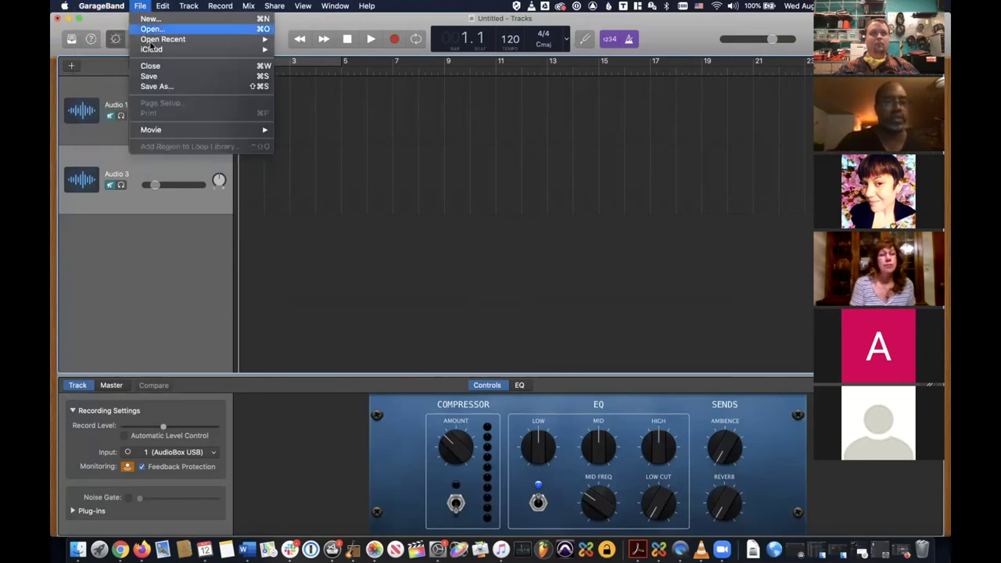
{"action": "left_click", "coordinate": [154, 66]}
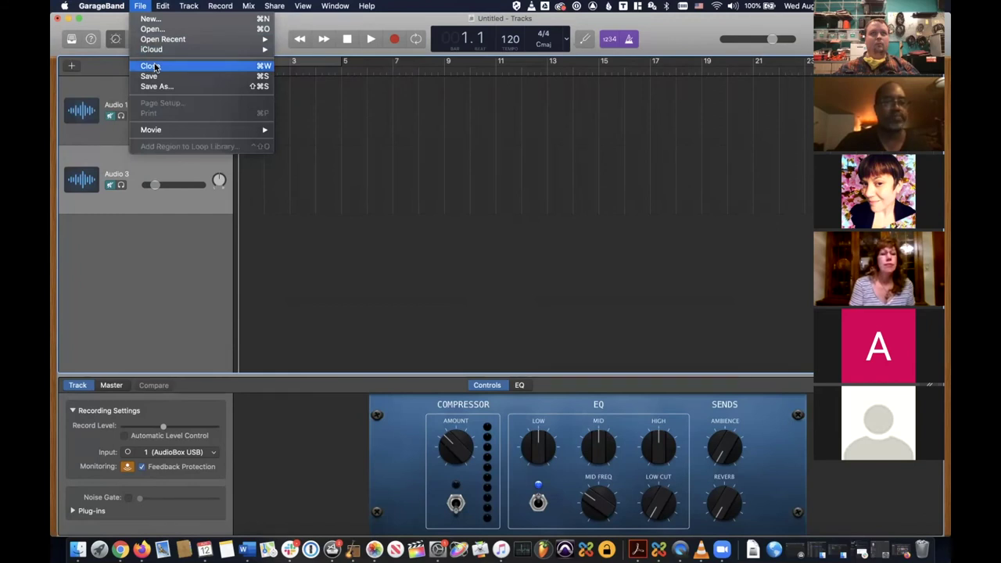
{"action": "left_click", "coordinate": [463, 189]}
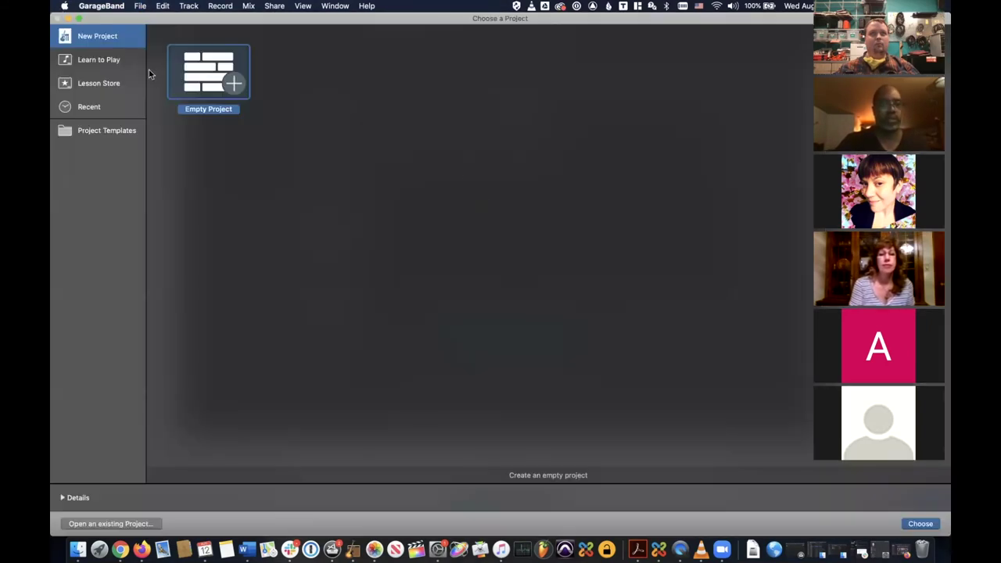
- Create a new project from the Keyboard Collection template
{"action": "left_click", "coordinate": [113, 129]}
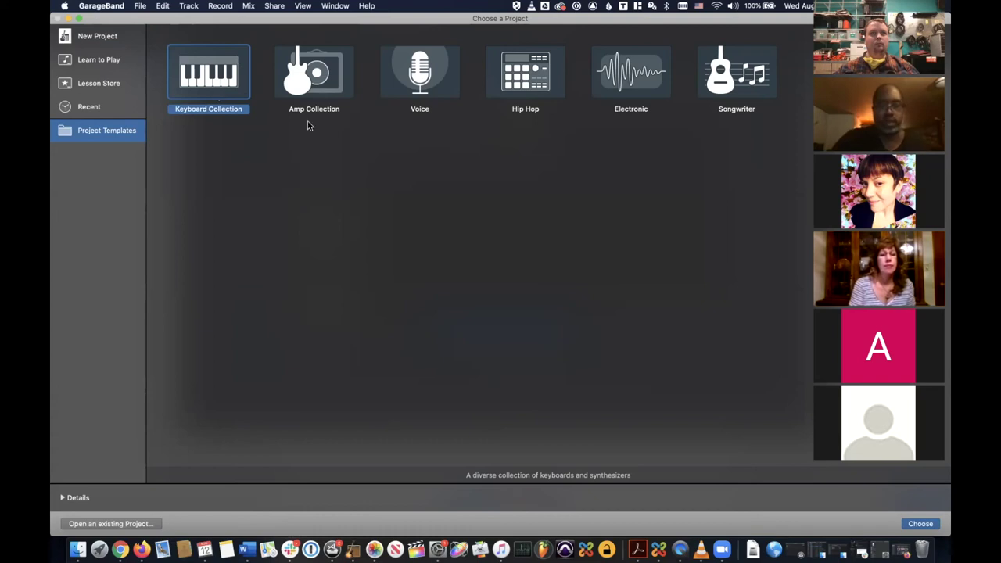
{"action": "left_click", "coordinate": [911, 524]}
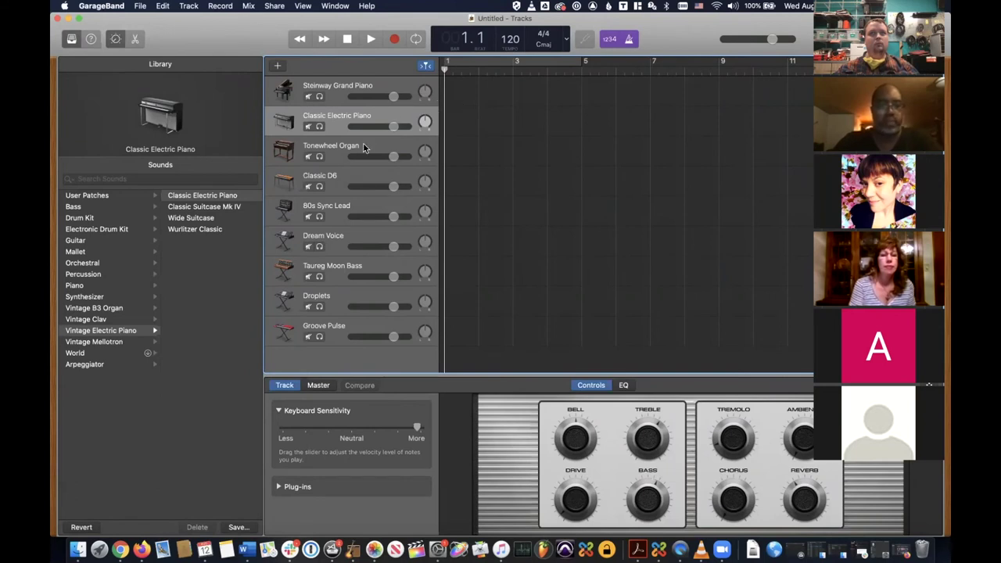
- Audition the Steinway Grand Piano, Classic Electric Piano, Tonewheel Organ, Classic D6 and 80s Sync Lead tracks in turn
{"action": "left_click", "coordinate": [359, 86]}
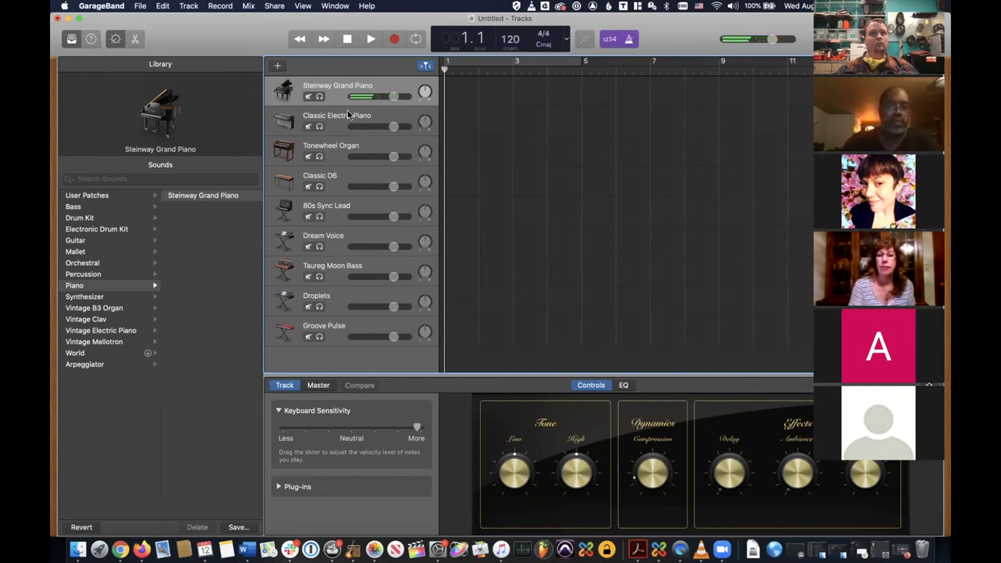
{"action": "left_click", "coordinate": [348, 114]}
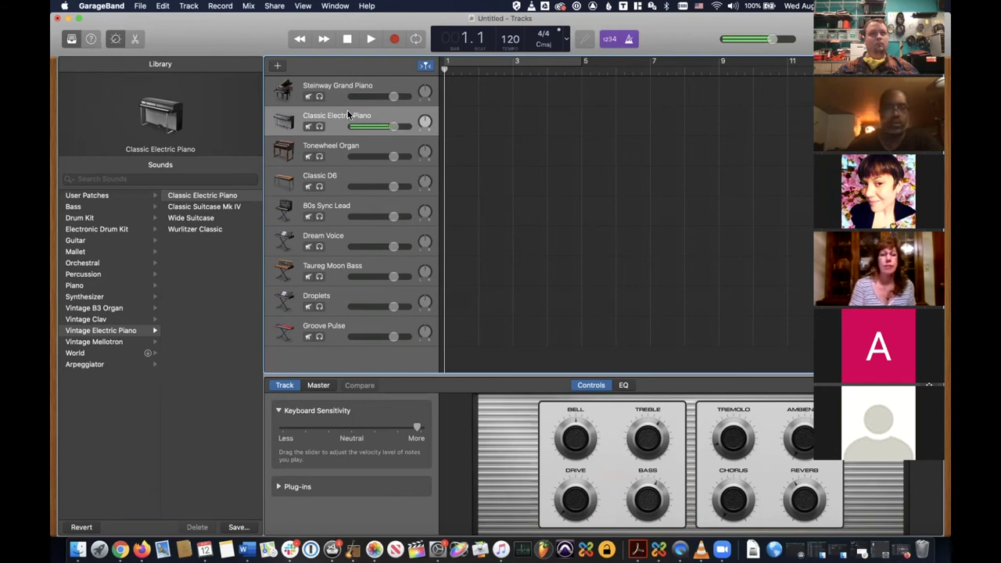
{"action": "left_click", "coordinate": [337, 153]}
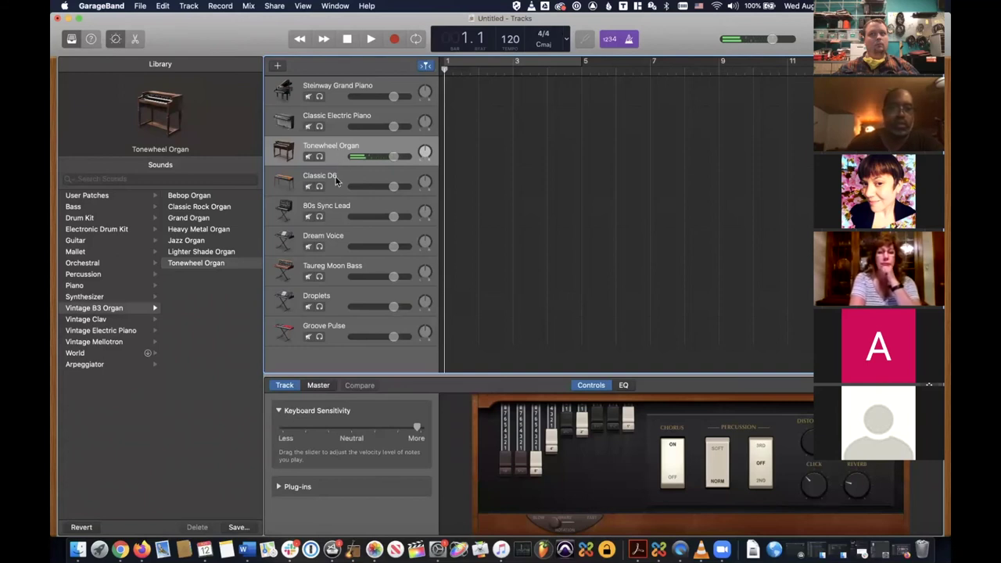
{"action": "left_click", "coordinate": [335, 177]}
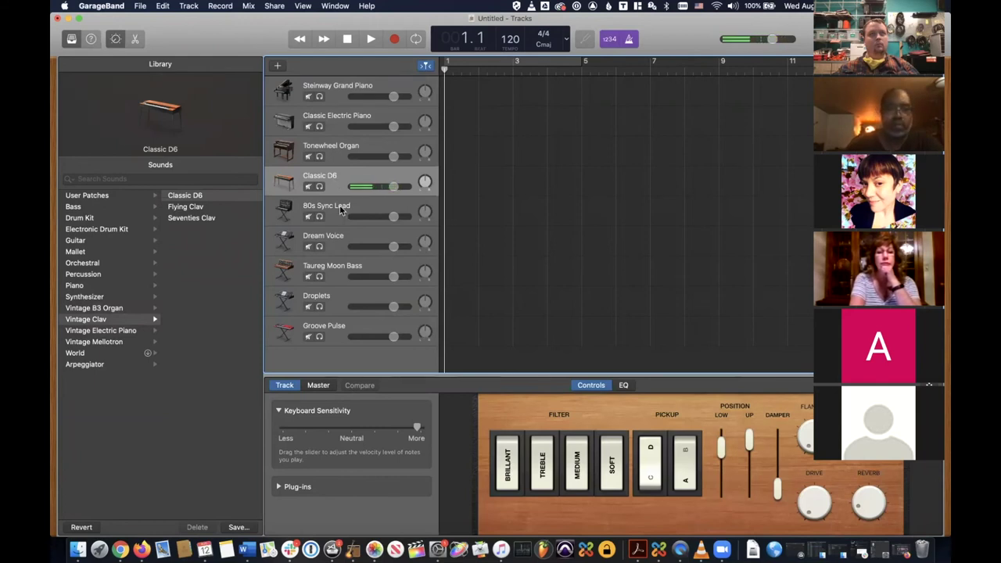
{"action": "left_click", "coordinate": [341, 210]}
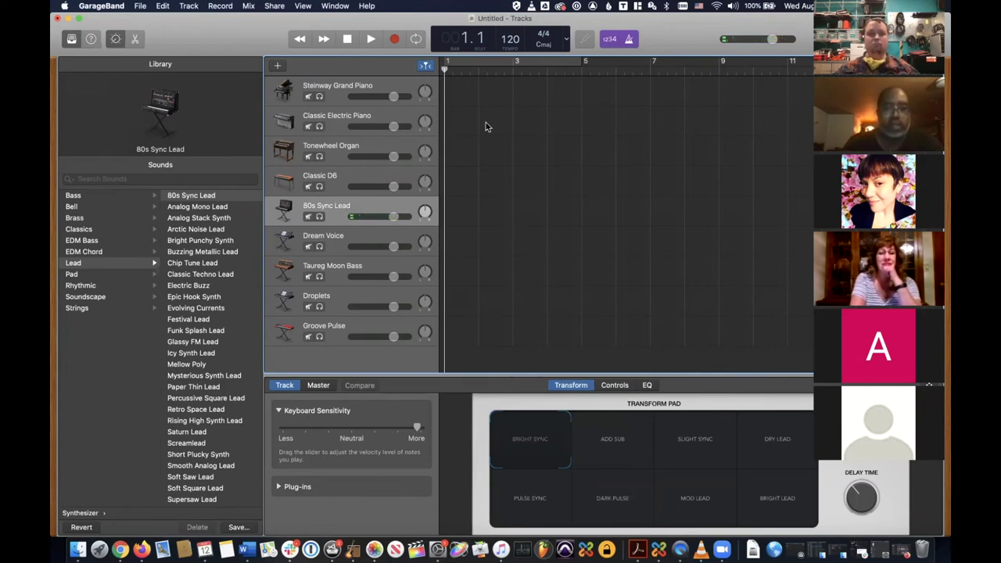
- Record a short MIDI passage on the Steinway Grand Piano track from bar 1 to about bar 6
{"action": "left_click", "coordinate": [340, 91]}
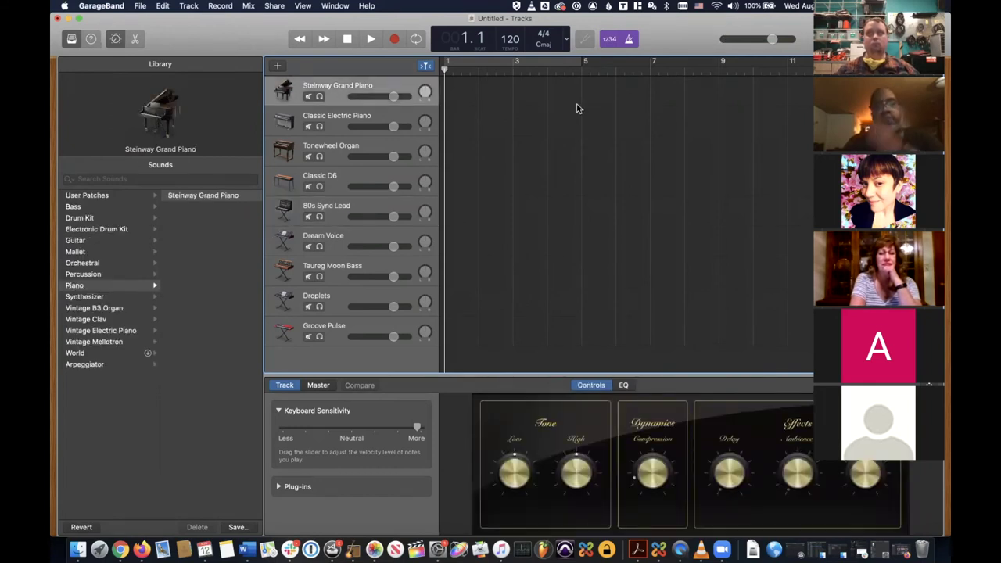
{"action": "left_click", "coordinate": [394, 39]}
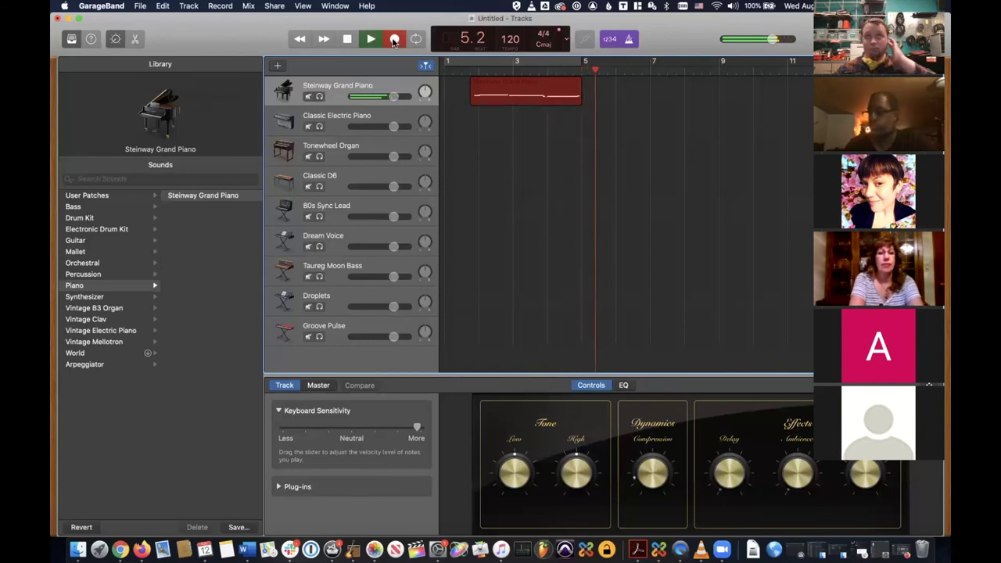
{"action": "left_click", "coordinate": [394, 39]}
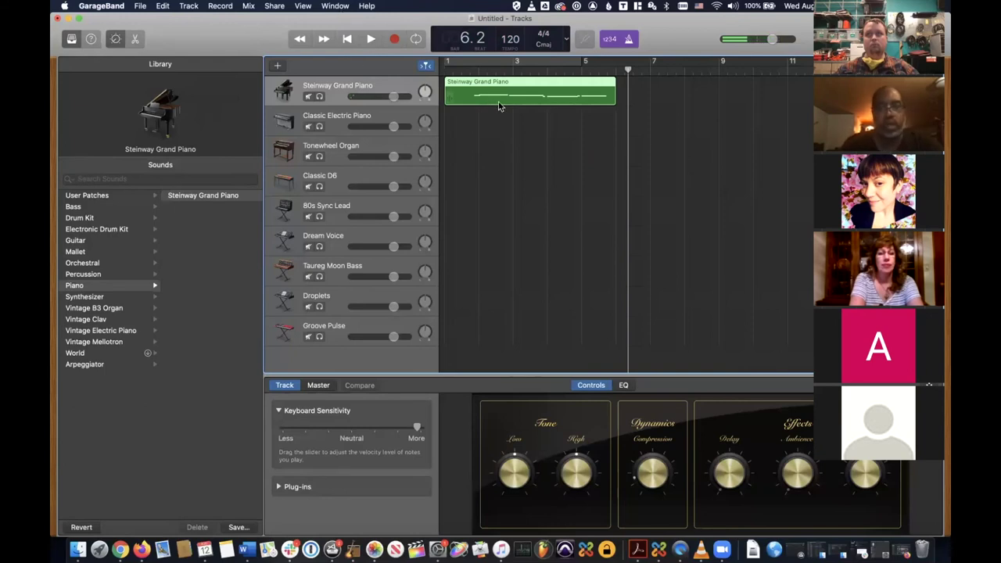
- Move the recorded piano region to the Classic D6 track and back to Steinway Grand Piano, and open it in the Piano Roll editor
{"action": "left_click_drag", "start_coordinate": [502, 88], "coordinate": [502, 190]}
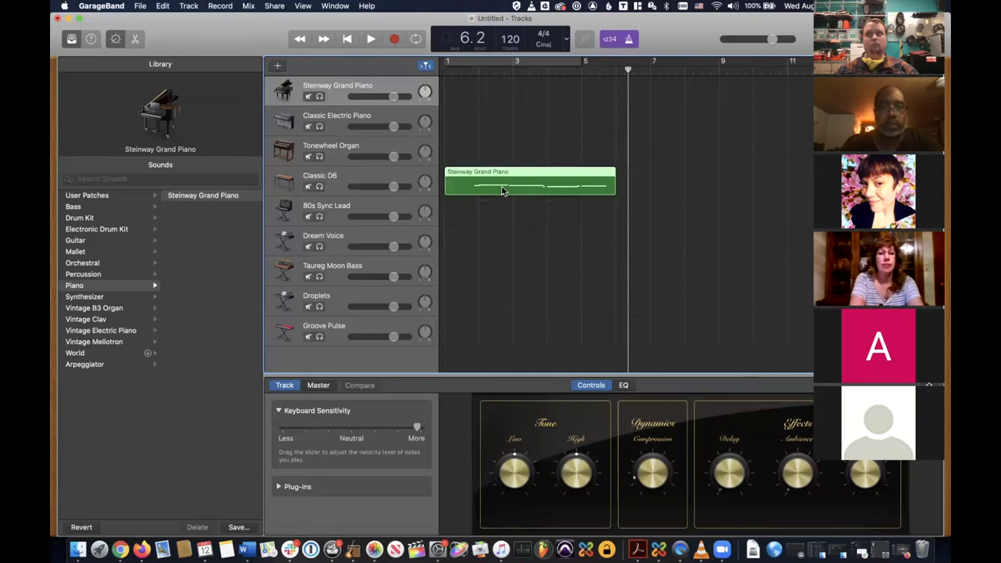
{"action": "left_click_drag", "start_coordinate": [473, 172], "coordinate": [469, 83]}
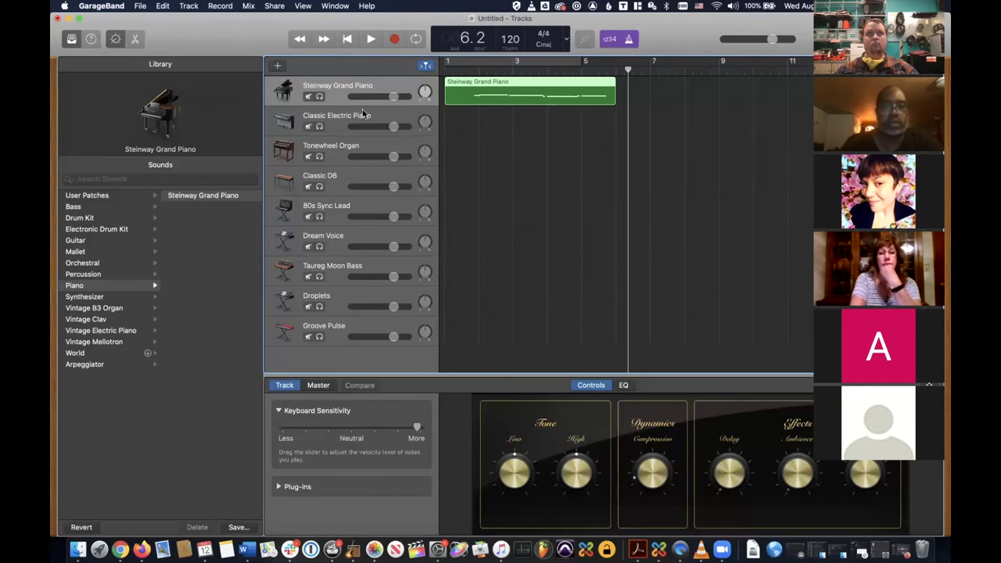
{"action": "left_click", "coordinate": [136, 39]}
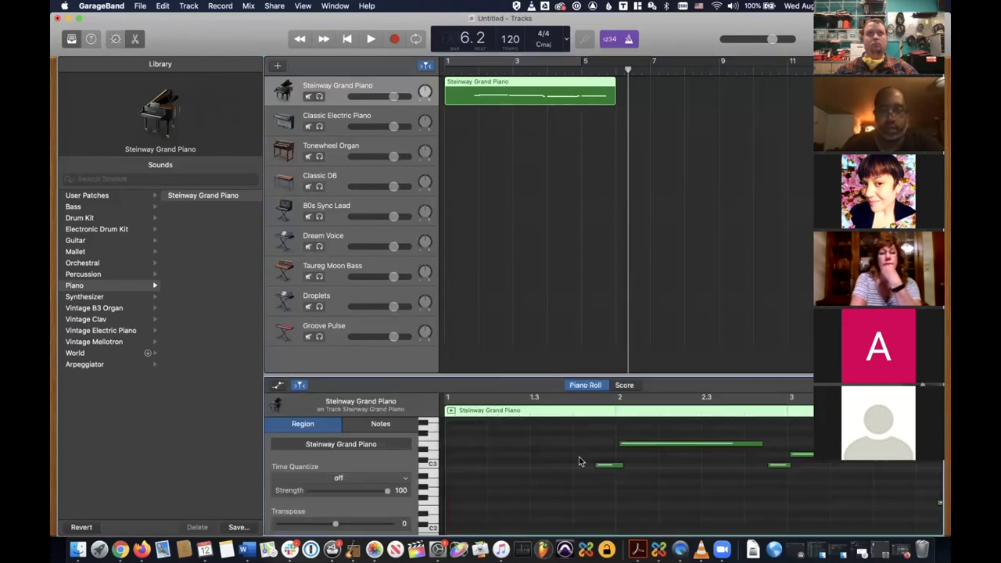
- Look over the pitches, lengths and timing of the recorded piano notes in the Piano Roll
{"action": "scroll", "coordinate": [584, 466], "scroll_direction": "up", "scroll_amount": 5}
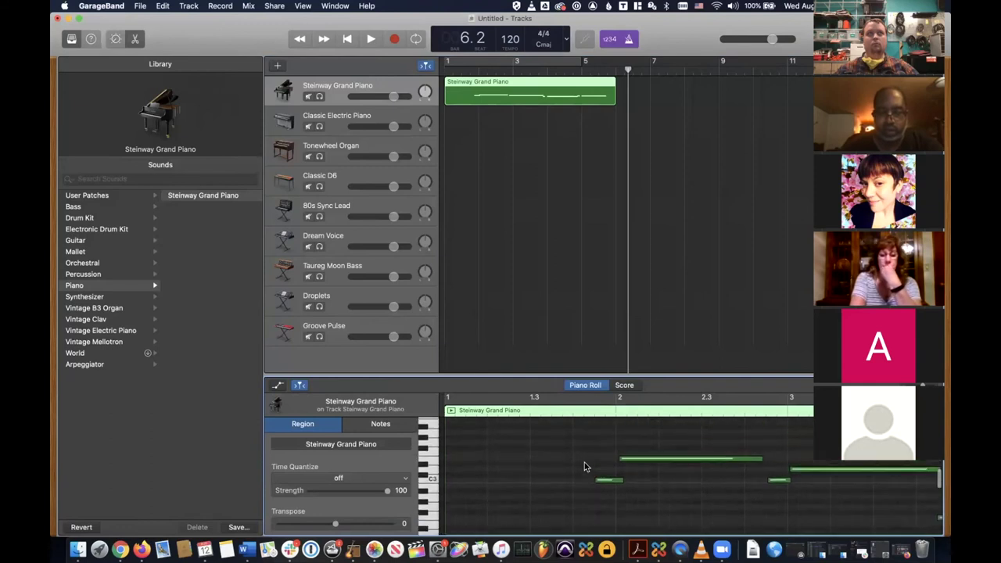
{"action": "scroll", "coordinate": [584, 467], "scroll_direction": "down", "scroll_amount": 2}
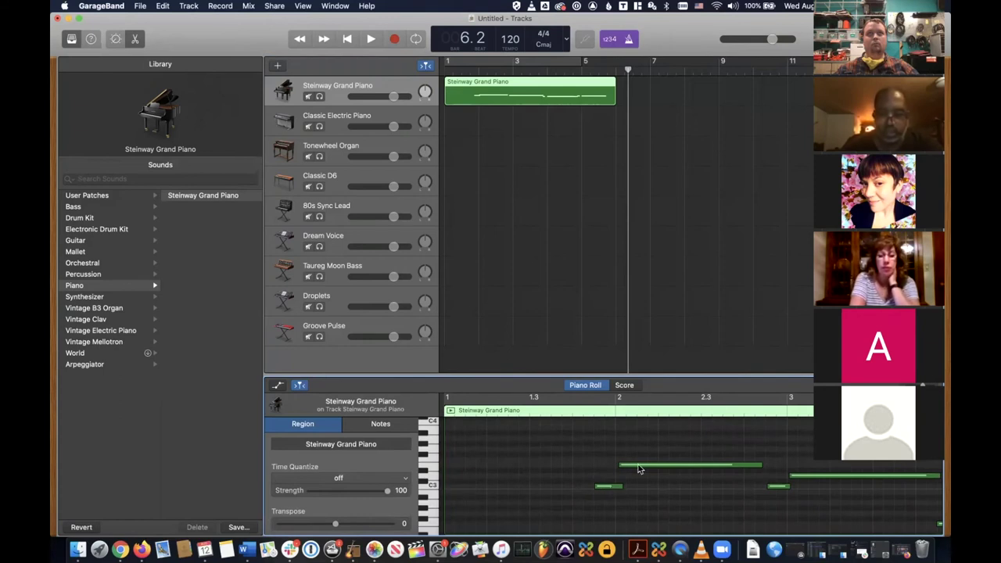
{"action": "scroll", "coordinate": [680, 488], "scroll_direction": "right", "scroll_amount": 5}
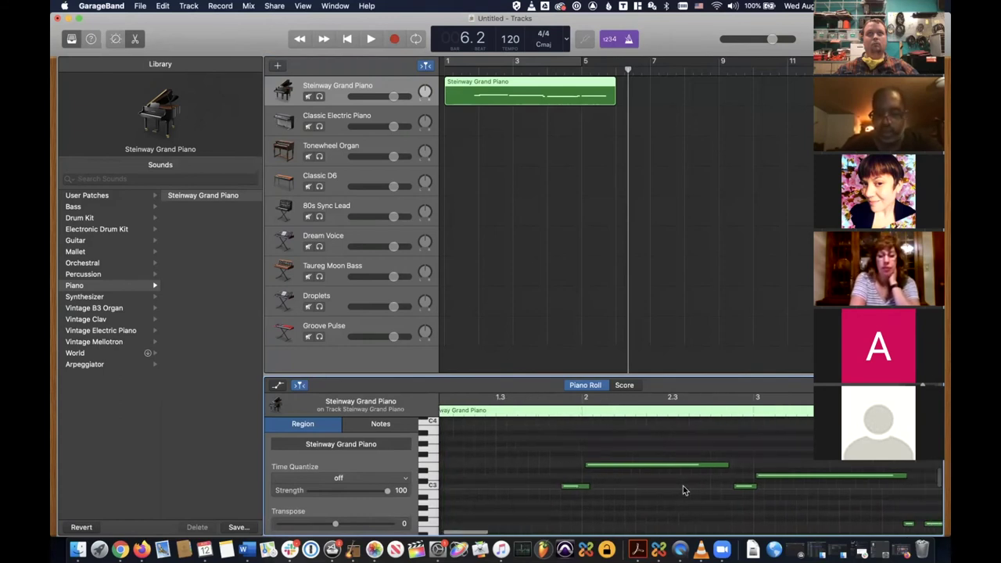
{"action": "scroll", "coordinate": [683, 486], "scroll_direction": "left", "scroll_amount": 3}
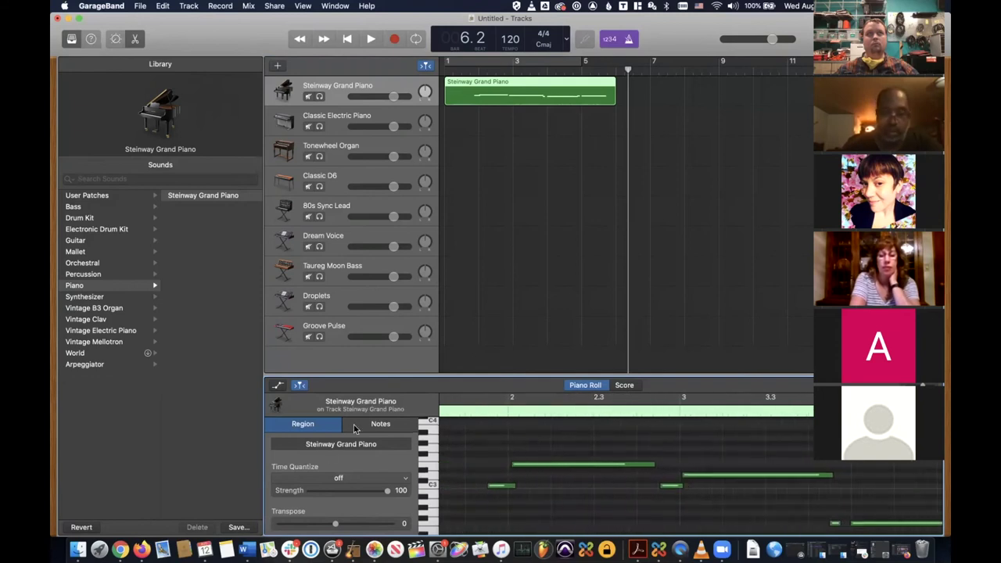
{"action": "scroll", "coordinate": [429, 443], "scroll_direction": "down", "scroll_amount": 3}
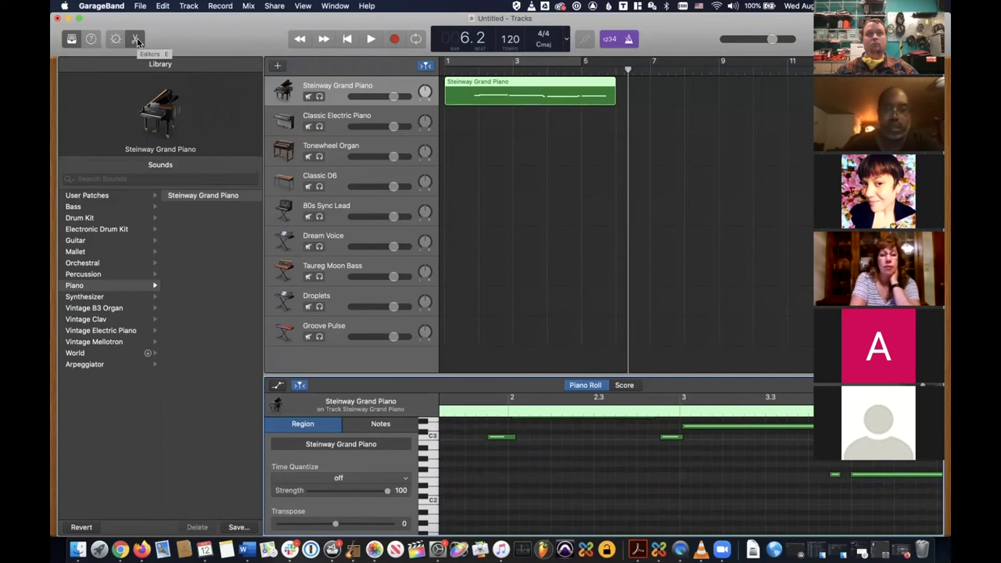
{"action": "scroll", "coordinate": [584, 435], "scroll_direction": "down", "scroll_amount": 1}
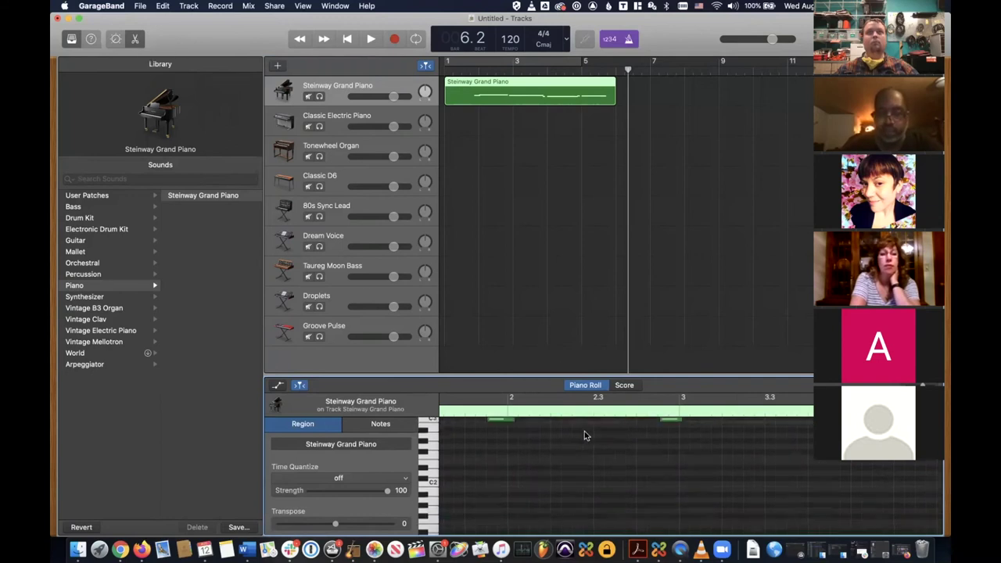
- View the piano region as a musical score, look through its Time Quantize choices, and return to the Piano Roll
{"action": "left_click", "coordinate": [630, 387]}
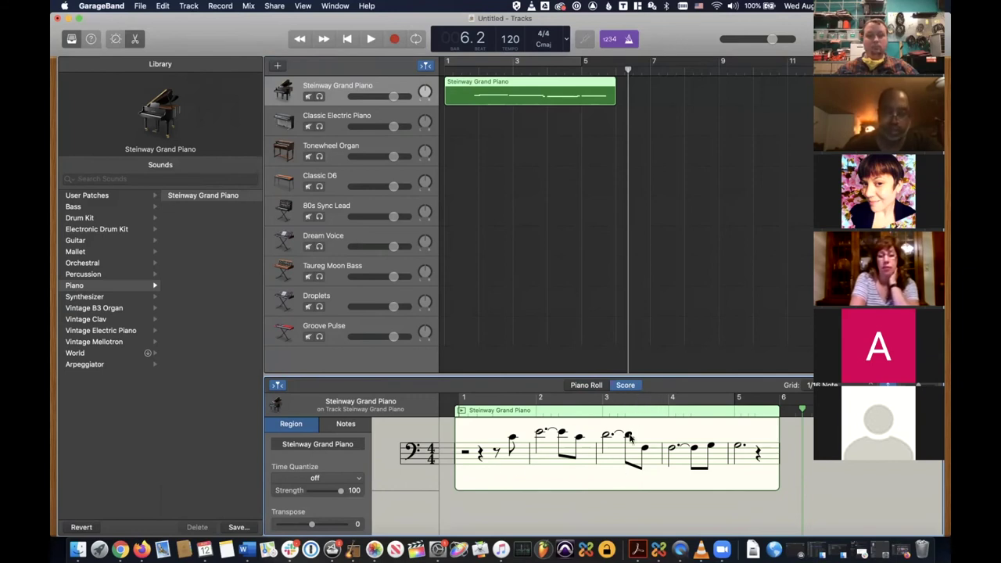
{"action": "left_click", "coordinate": [612, 402]}
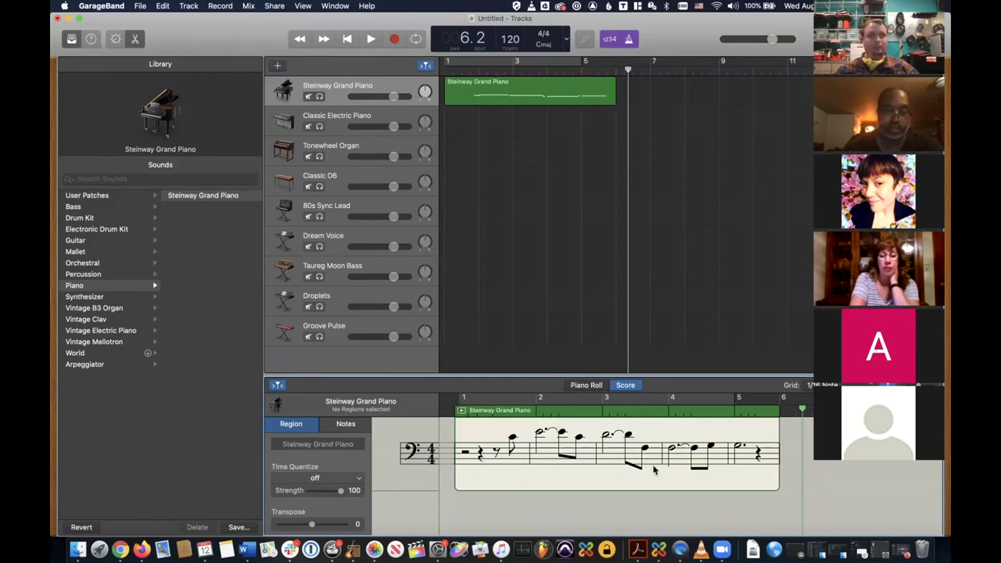
{"action": "left_click", "coordinate": [316, 479]}
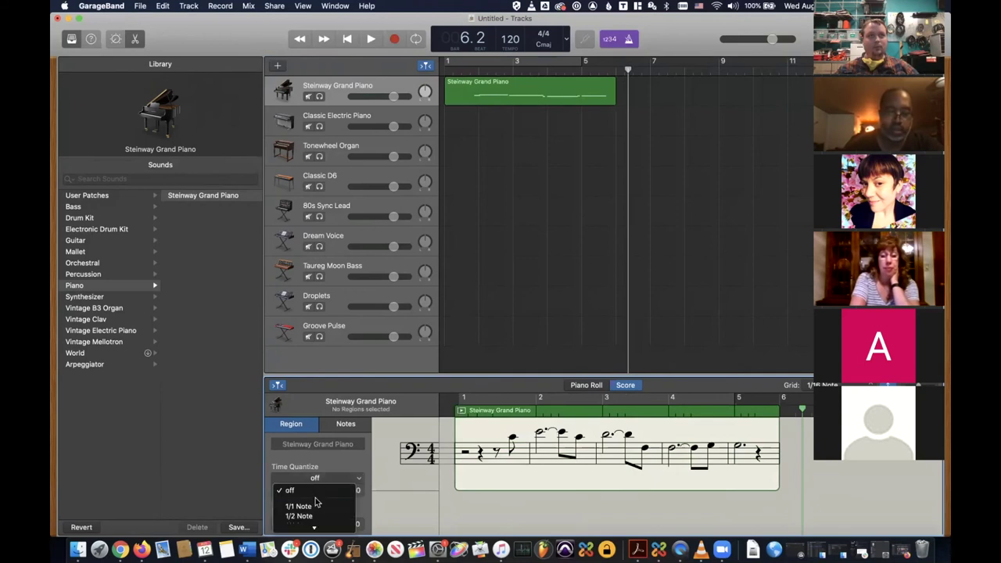
{"action": "scroll", "coordinate": [315, 509], "scroll_direction": "down", "scroll_amount": 2}
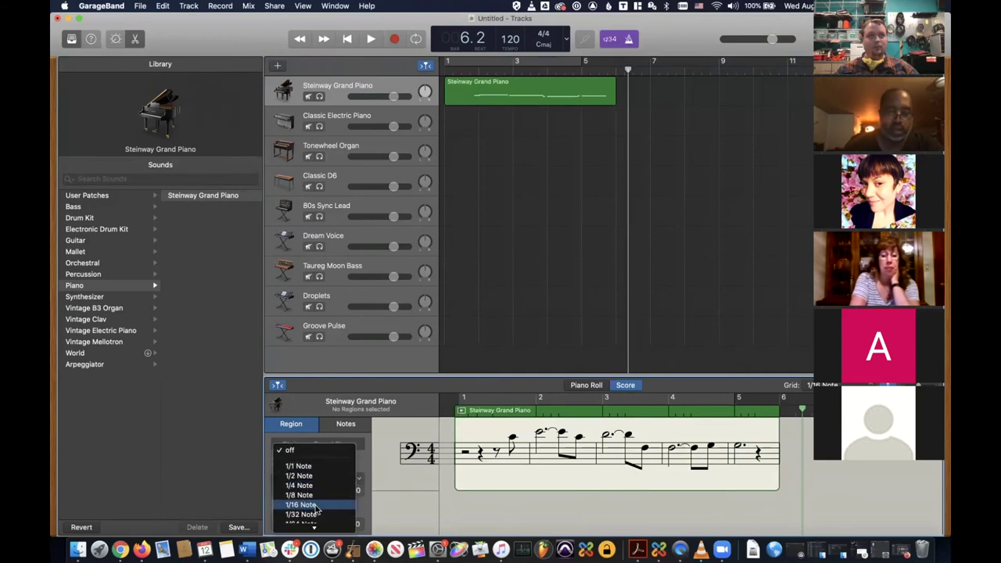
{"action": "left_click", "coordinate": [596, 389]}
{"action": "left_click", "coordinate": [586, 385]}
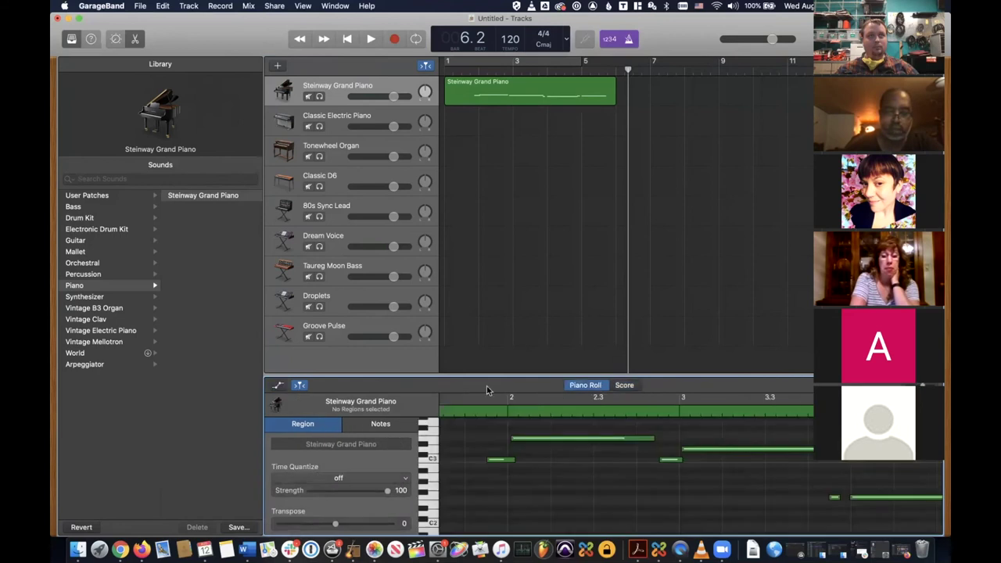
- Show the Notes settings and trim the silent start of the piano region to slightly before its first note
{"action": "left_click", "coordinate": [362, 427]}
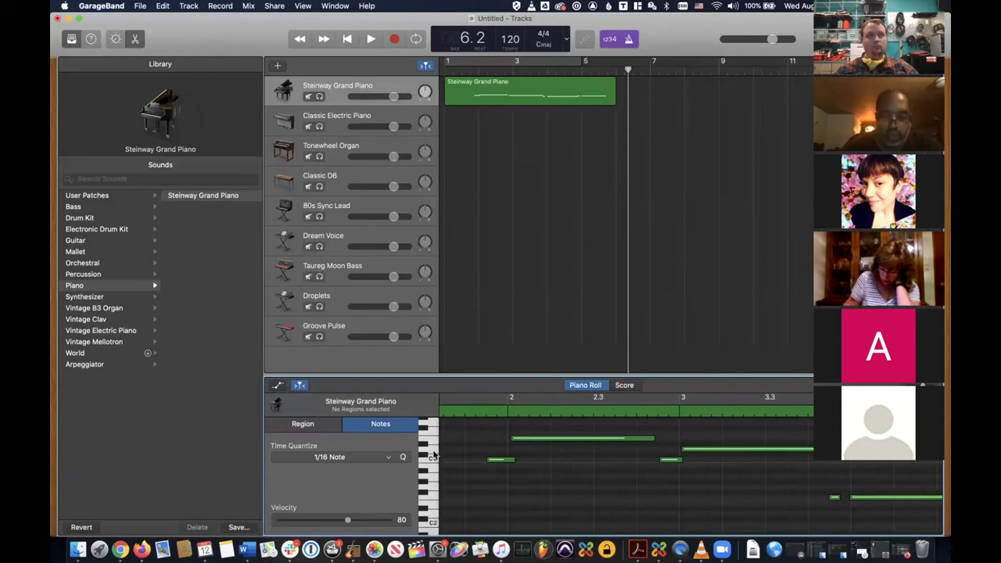
{"action": "scroll", "coordinate": [509, 459], "scroll_direction": "left", "scroll_amount": 3}
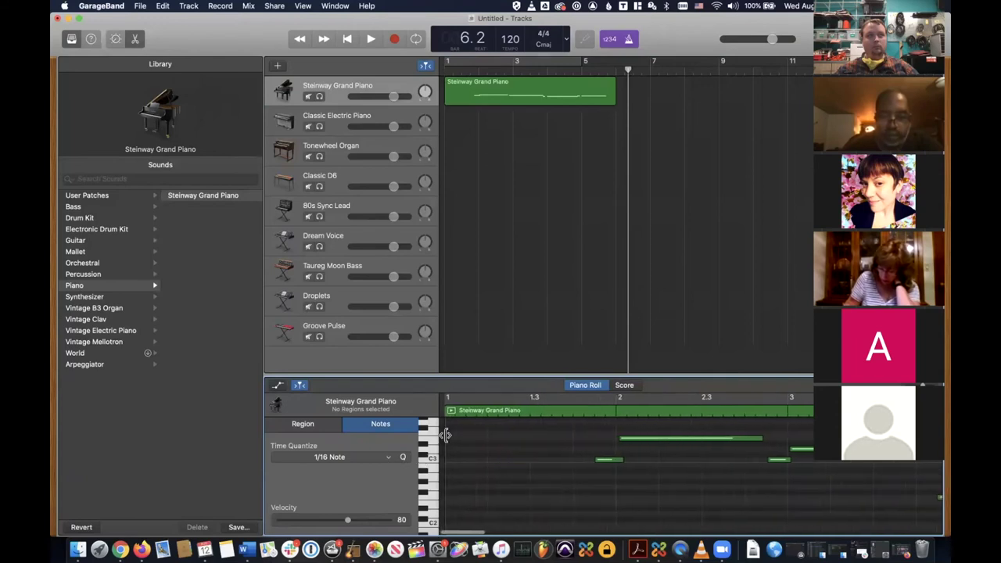
{"action": "left_click_drag", "start_coordinate": [523, 435], "coordinate": [597, 437]}
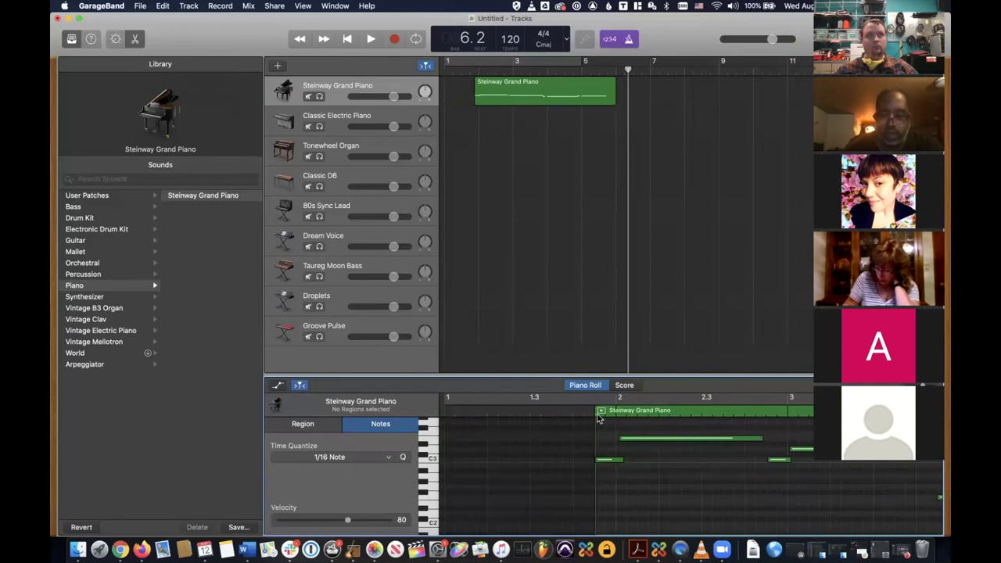
{"action": "left_click_drag", "start_coordinate": [594, 424], "coordinate": [574, 423]}
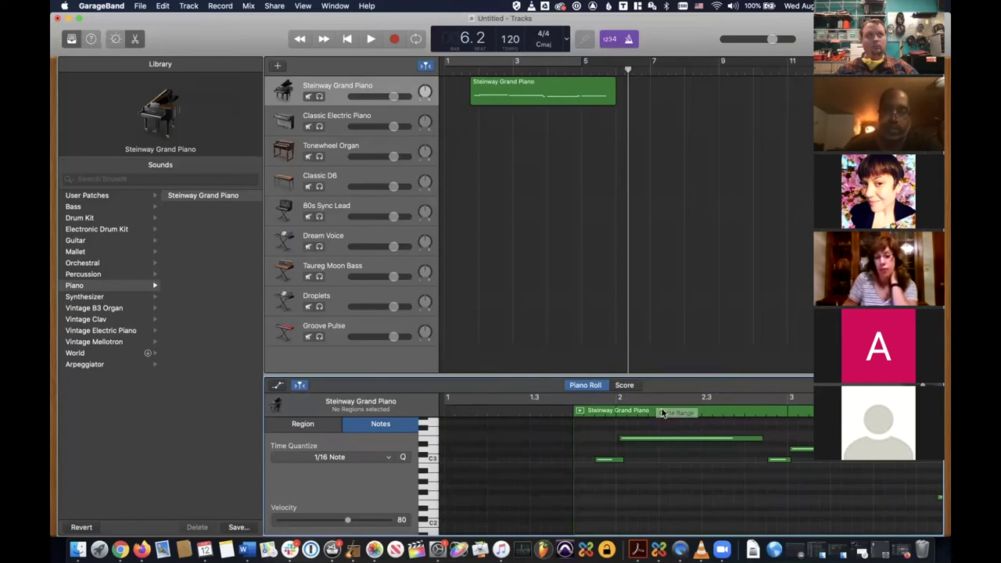
- Choose 1/8 Note as the Time Quantize value for notes and move the trimmed piano region to bar 1
{"action": "left_click", "coordinate": [377, 459]}
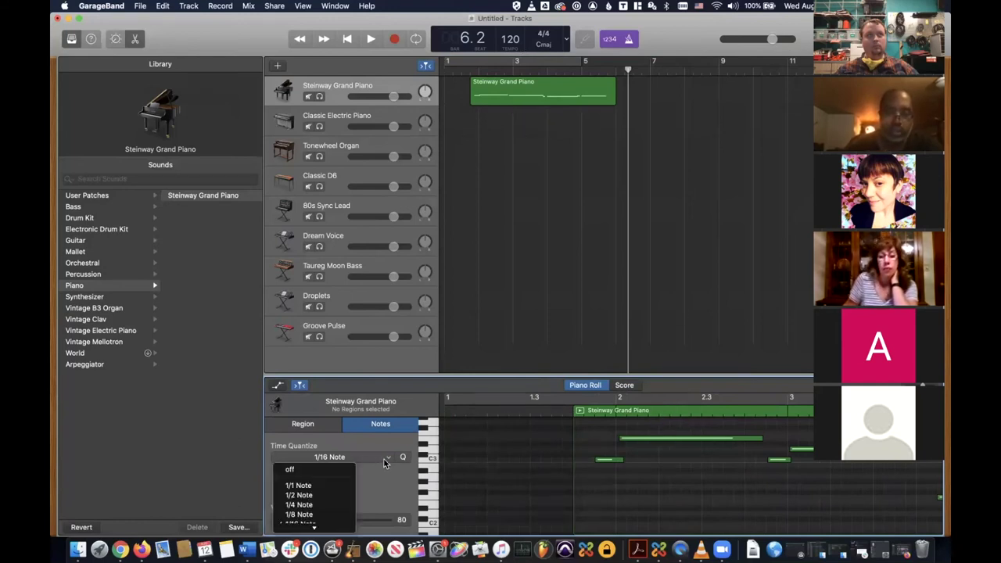
{"action": "left_click", "coordinate": [319, 516]}
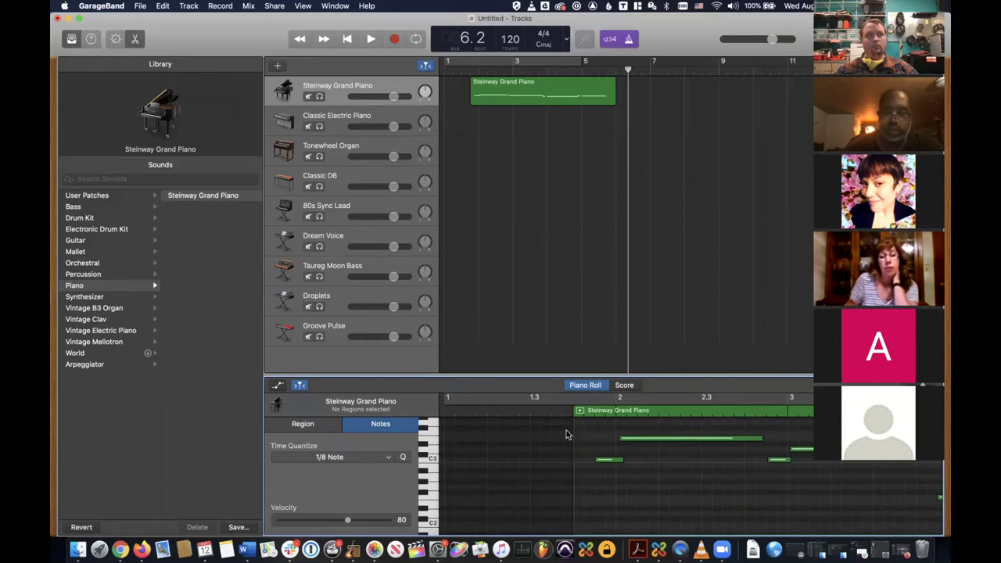
{"action": "left_click_drag", "start_coordinate": [629, 416], "coordinate": [487, 425]}
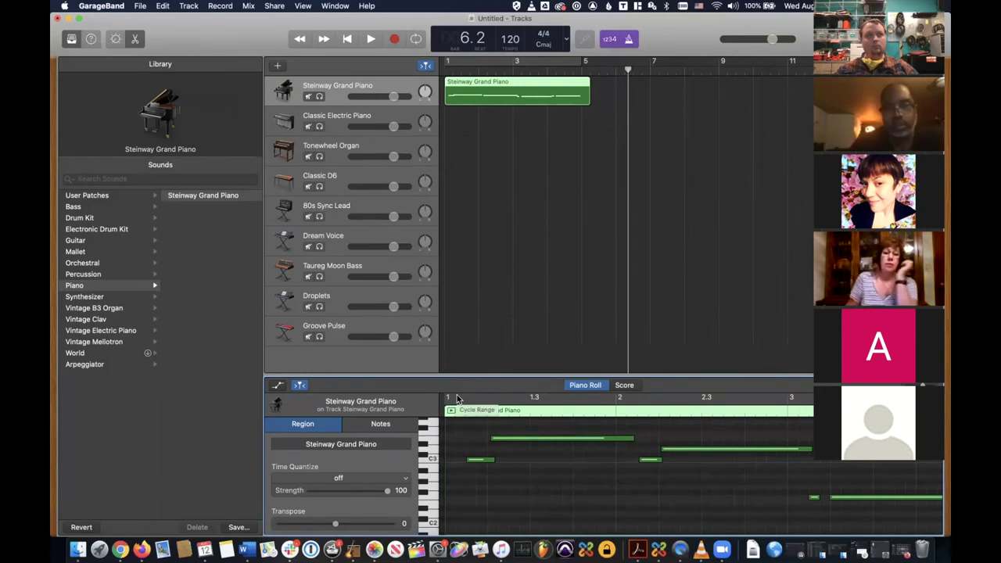
- Turn on a cycle range from bar 1 to bar 5 and play the piano region in the loop
{"action": "key", "text": "c"}
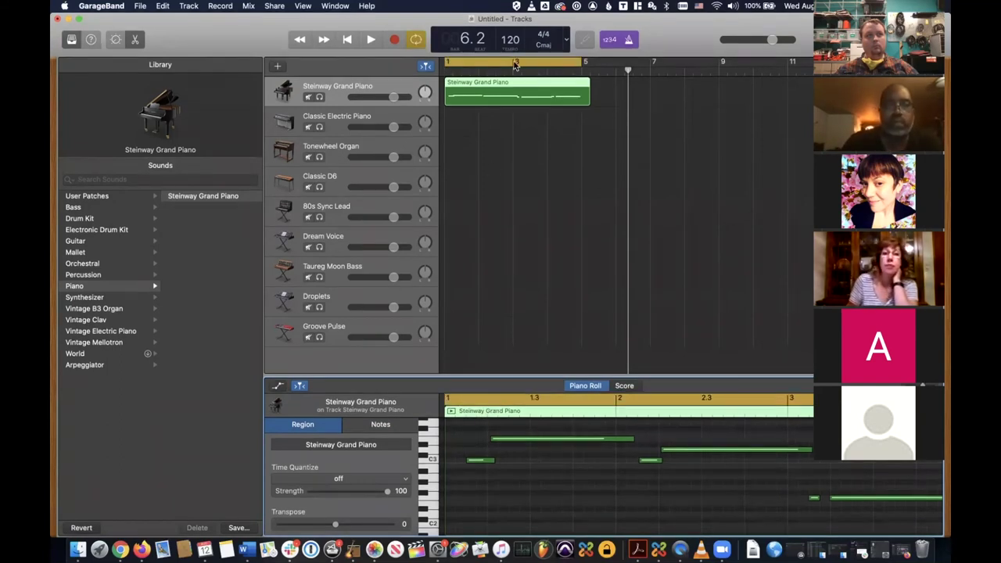
{"action": "left_click_drag", "start_coordinate": [583, 66], "coordinate": [587, 62]}
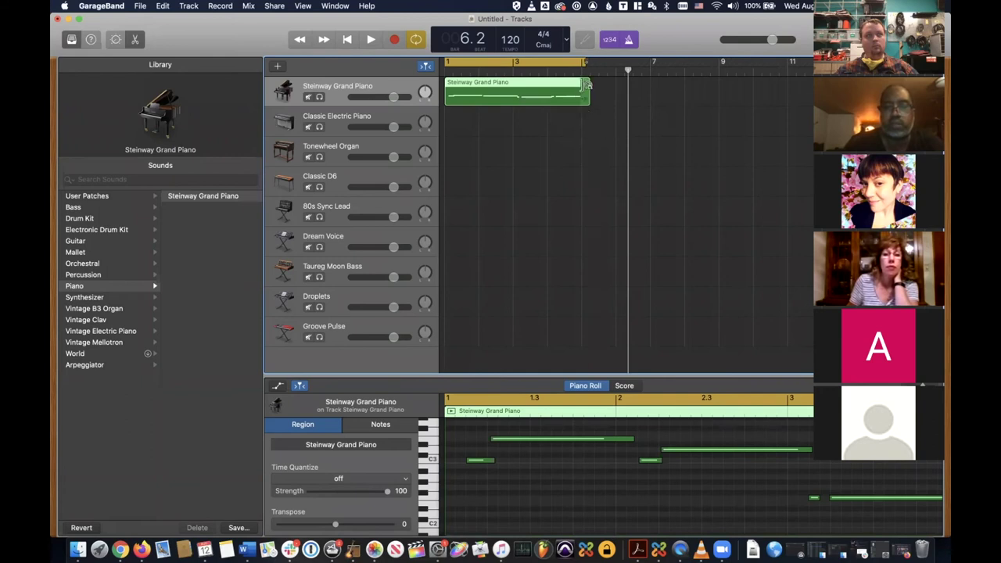
{"action": "left_click_drag", "start_coordinate": [585, 61], "coordinate": [582, 61]}
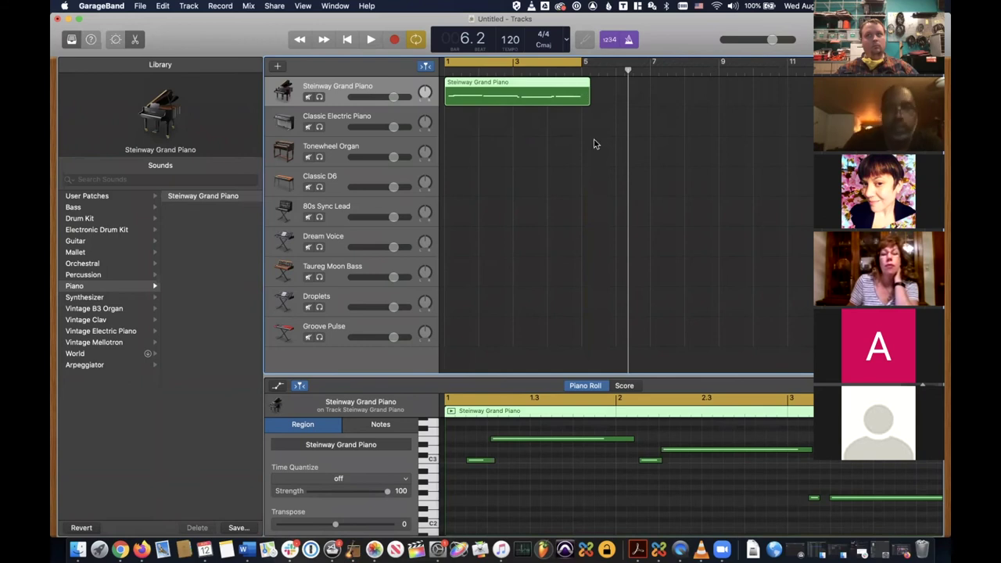
{"action": "key", "text": "space"}
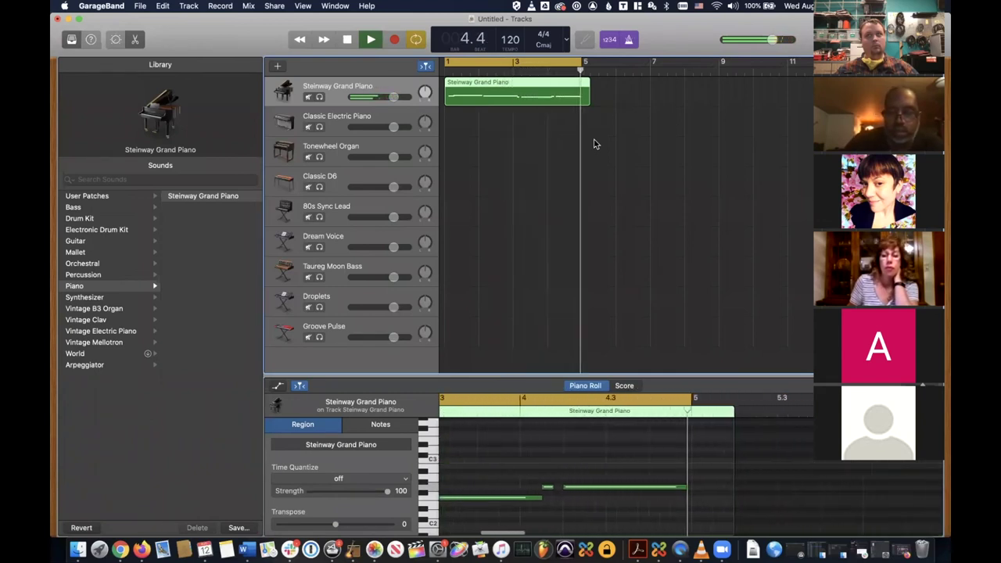
{"action": "key", "text": "space"}
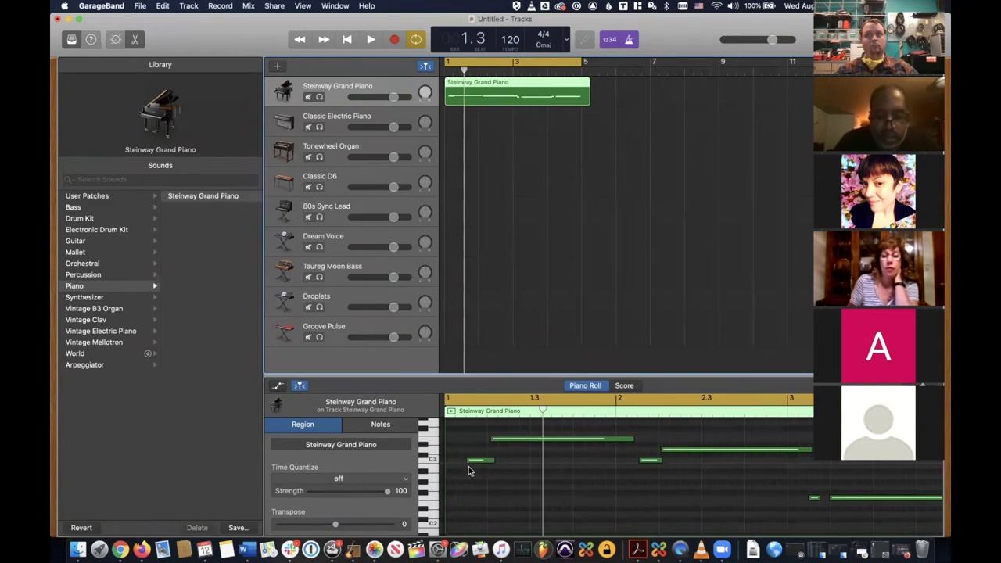
- Undo the piano region's move to bar 1 and both adjustments to its start
{"action": "key", "text": "super+z"}
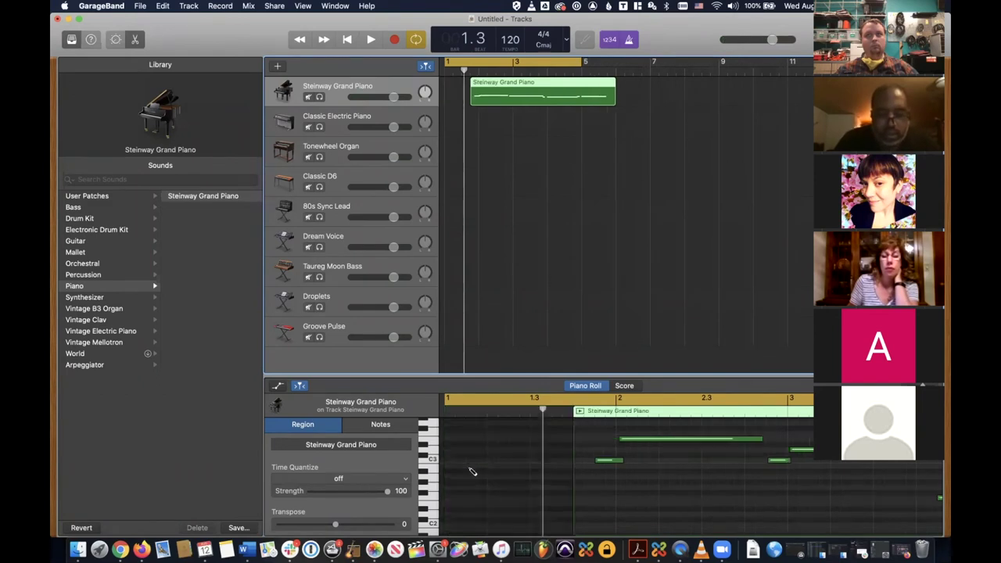
{"action": "key", "text": "super+z"}
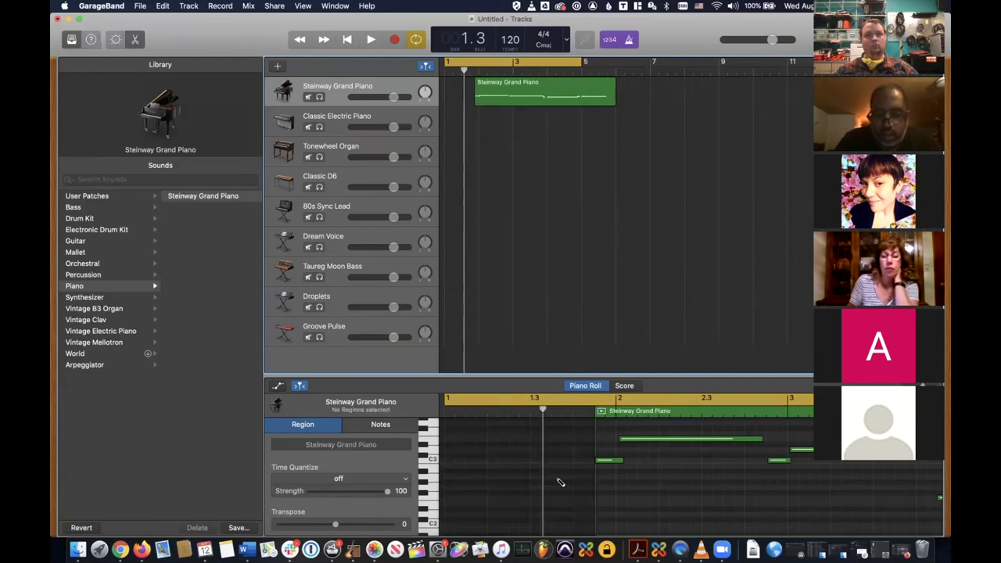
{"action": "key", "text": "super+z"}
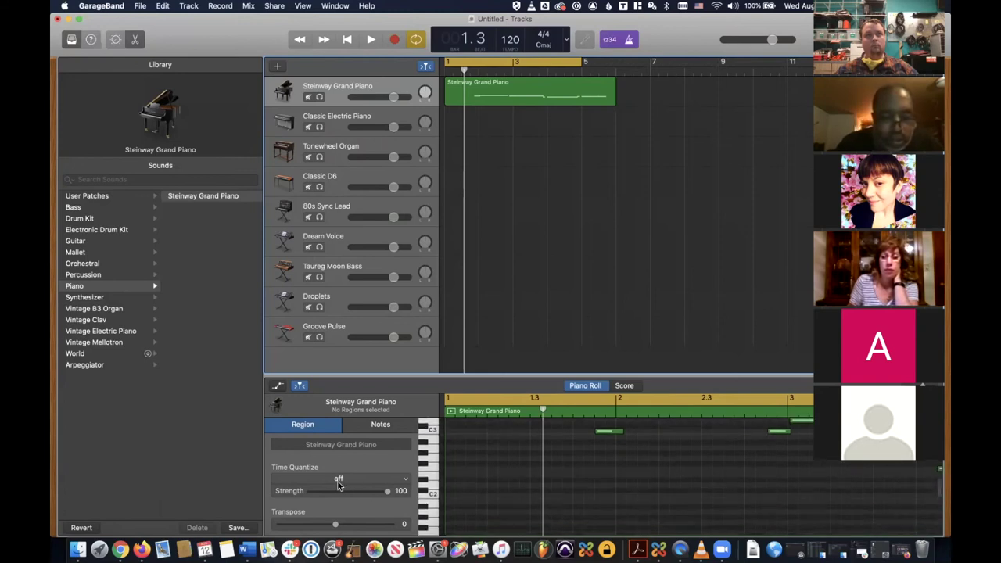
- Set the Time Quantize value in the Region settings to 1/16 Note with no region selected
{"action": "left_click", "coordinate": [338, 480]}
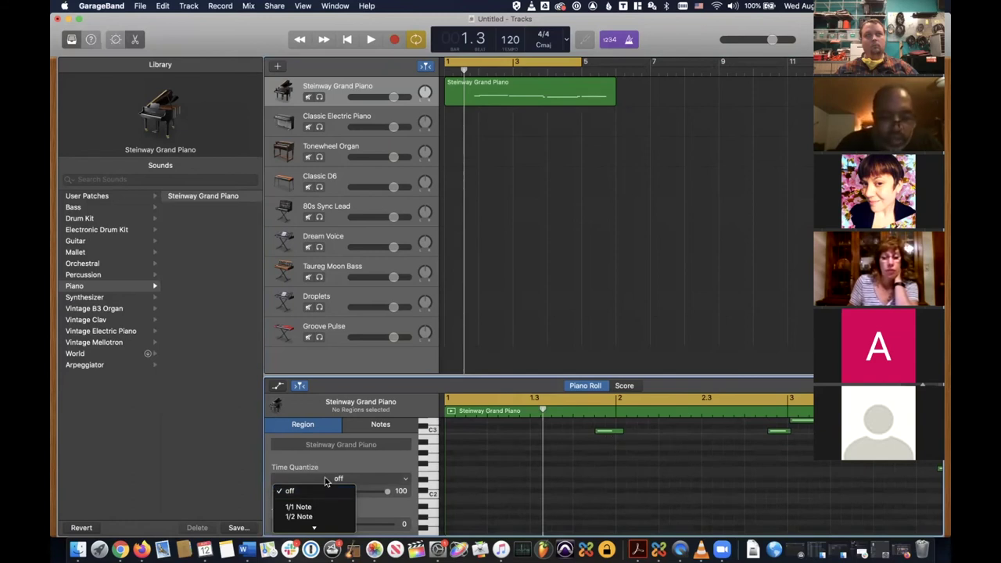
{"action": "scroll", "coordinate": [321, 512], "scroll_direction": "down", "scroll_amount": 5}
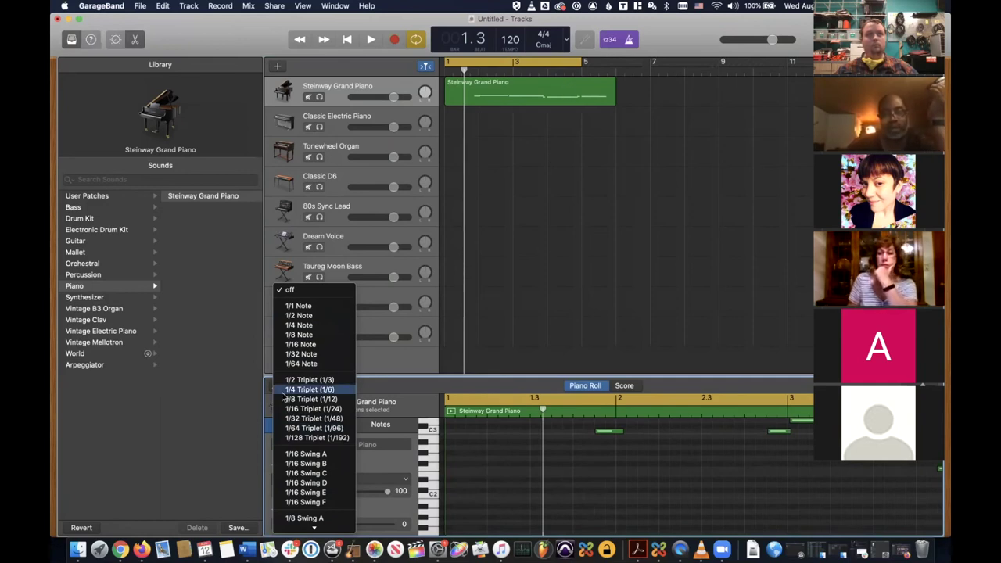
{"action": "left_click", "coordinate": [300, 344]}
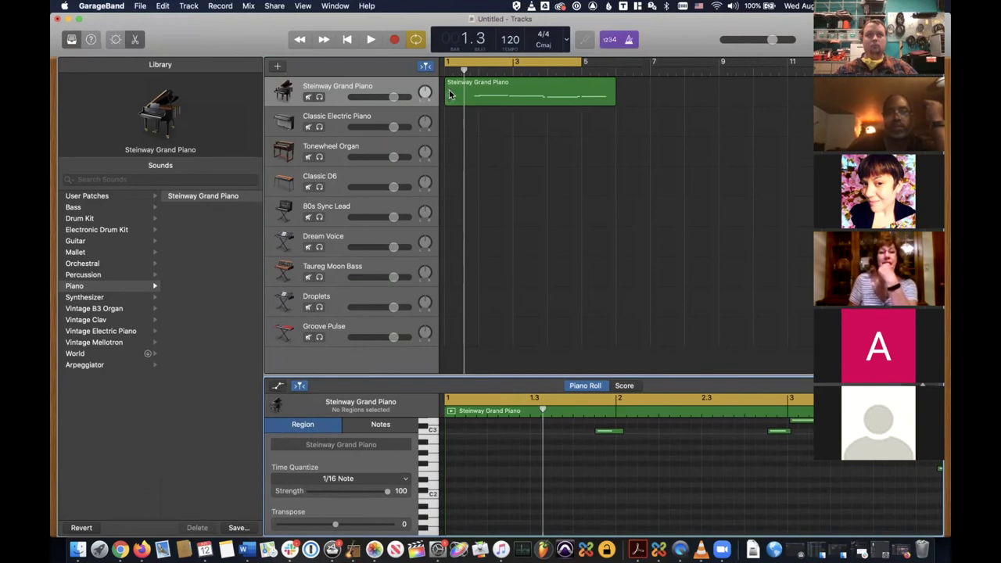
- Trim the silence before the first note of the piano region and move the region to start at bar 1
{"action": "left_click_drag", "start_coordinate": [449, 88], "coordinate": [445, 83]}
{"action": "mouse_move", "coordinate": [445, 425]}
{"action": "left_mouse_down"}
{"action": "mouse_move", "coordinate": [583, 423]}
{"action": "mouse_move", "coordinate": [465, 423]}
{"action": "left_mouse_up"}
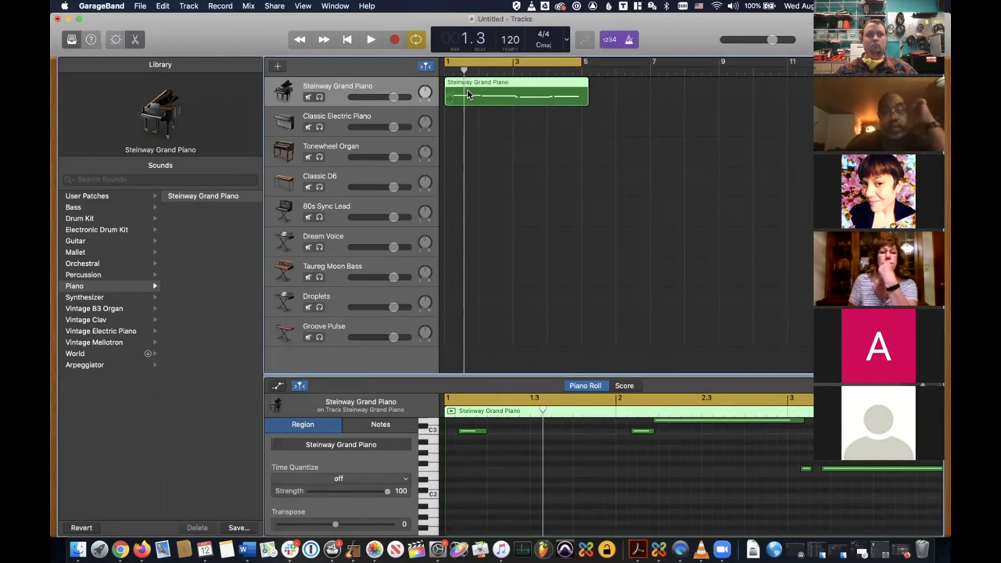
- Quantize the selected piano region to 1/16 Note and undo that change
{"action": "left_click", "coordinate": [363, 478]}
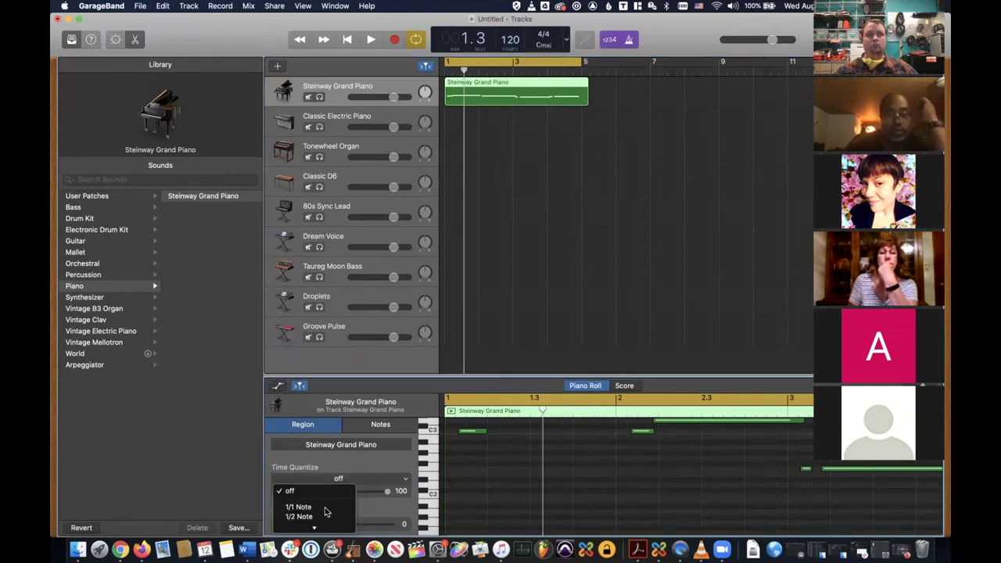
{"action": "scroll", "coordinate": [324, 518], "scroll_direction": "down", "scroll_amount": 2}
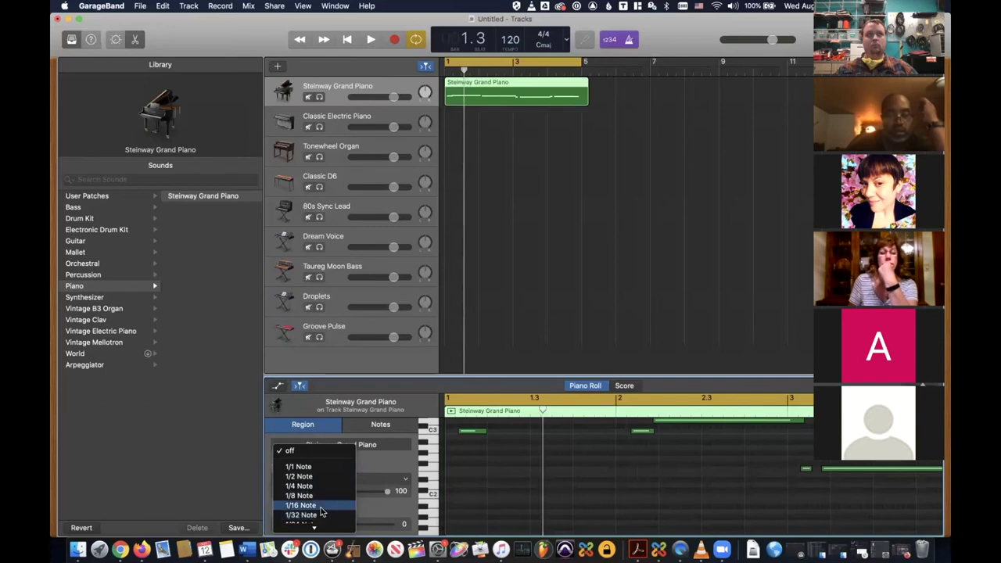
{"action": "left_click", "coordinate": [319, 506]}
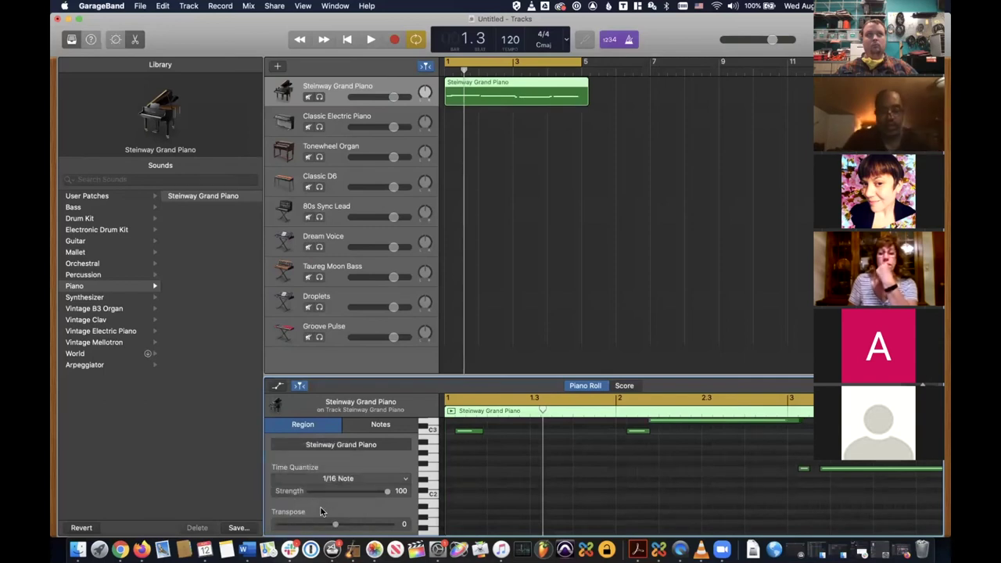
{"action": "key", "text": "super+z"}
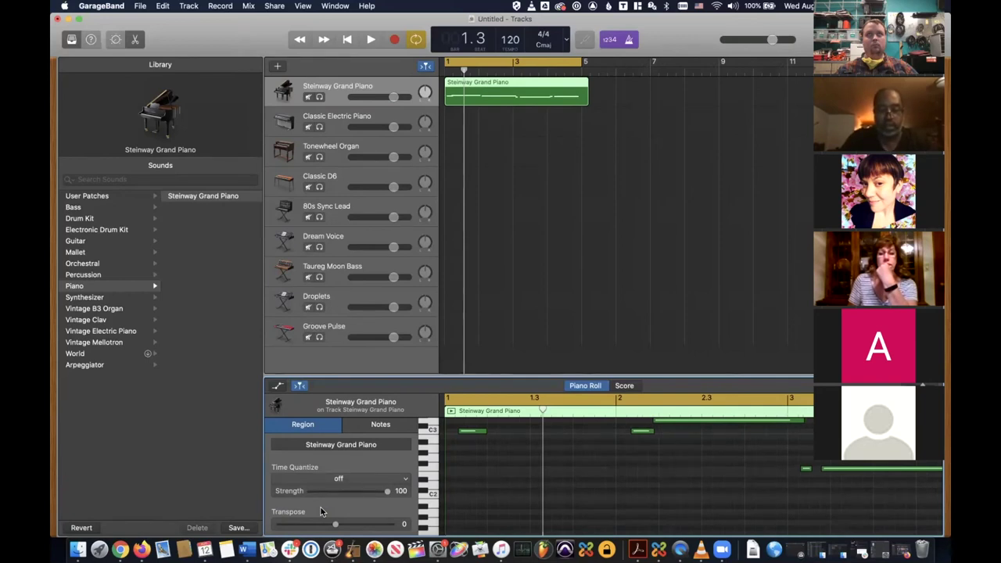
- Quantize the piano region to 1/16 Note again, play it back to hear the timing, and undo the quantization
{"action": "left_click", "coordinate": [339, 477]}
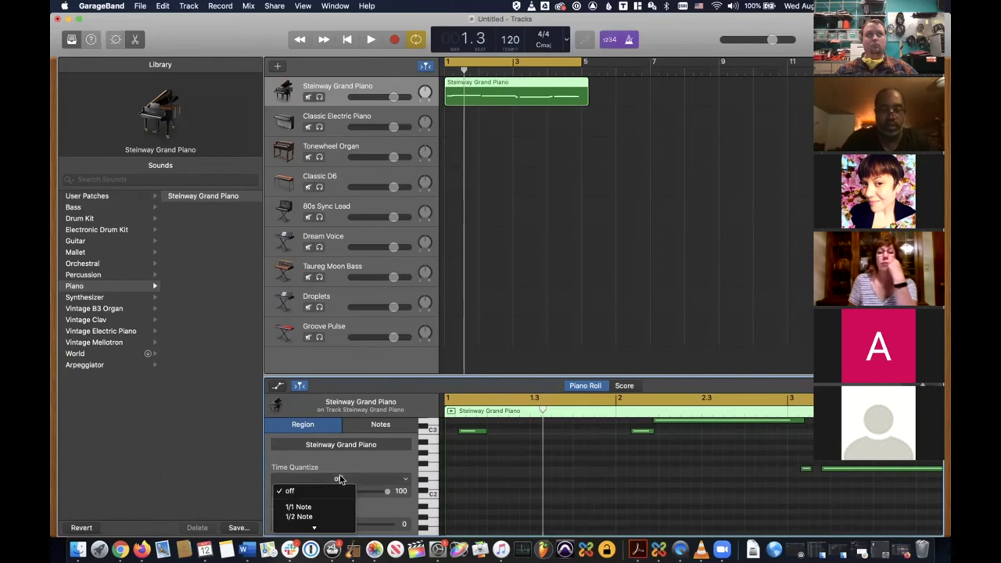
{"action": "scroll", "coordinate": [326, 518], "scroll_direction": "down", "scroll_amount": 3}
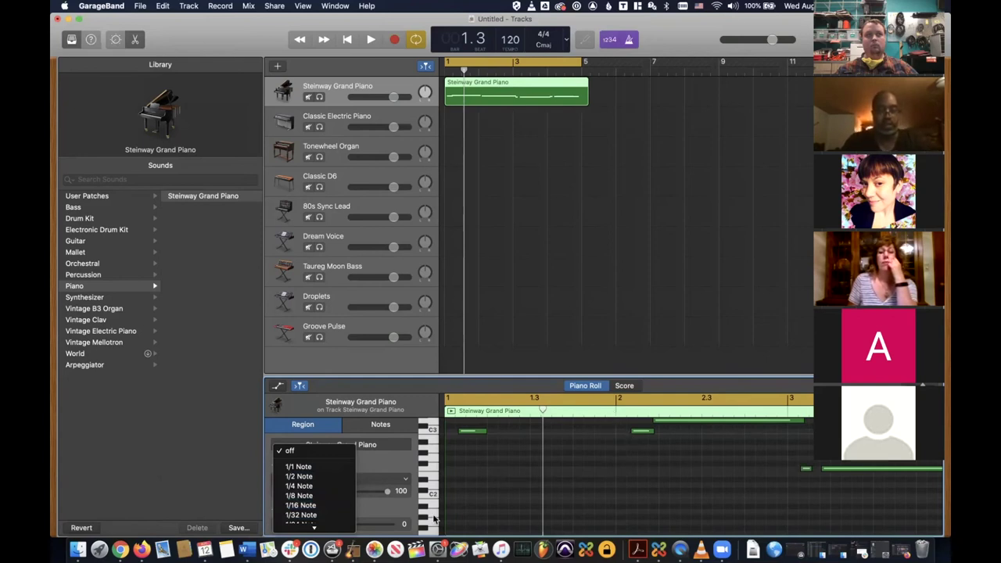
{"action": "left_click", "coordinate": [301, 505]}
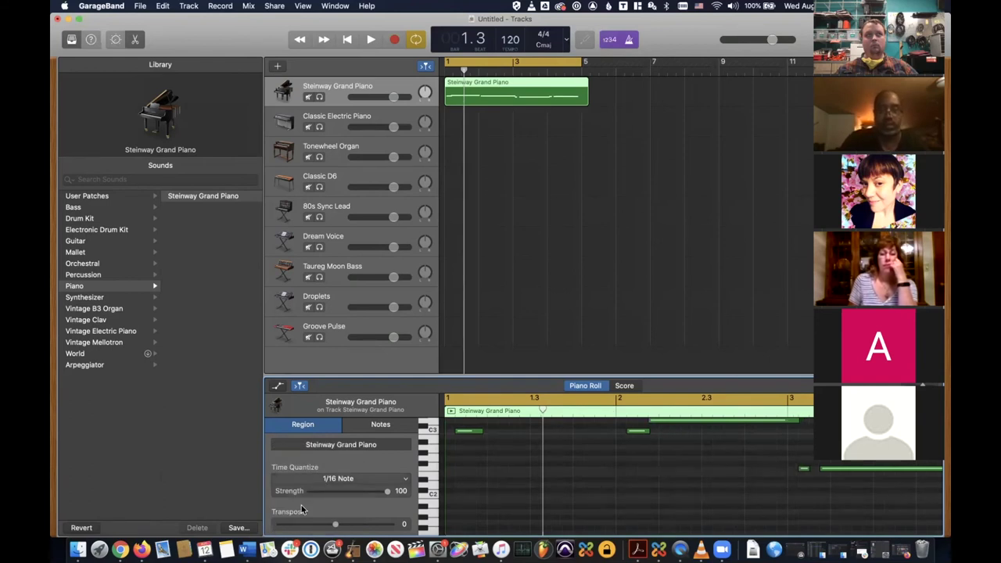
{"action": "key", "text": "space"}
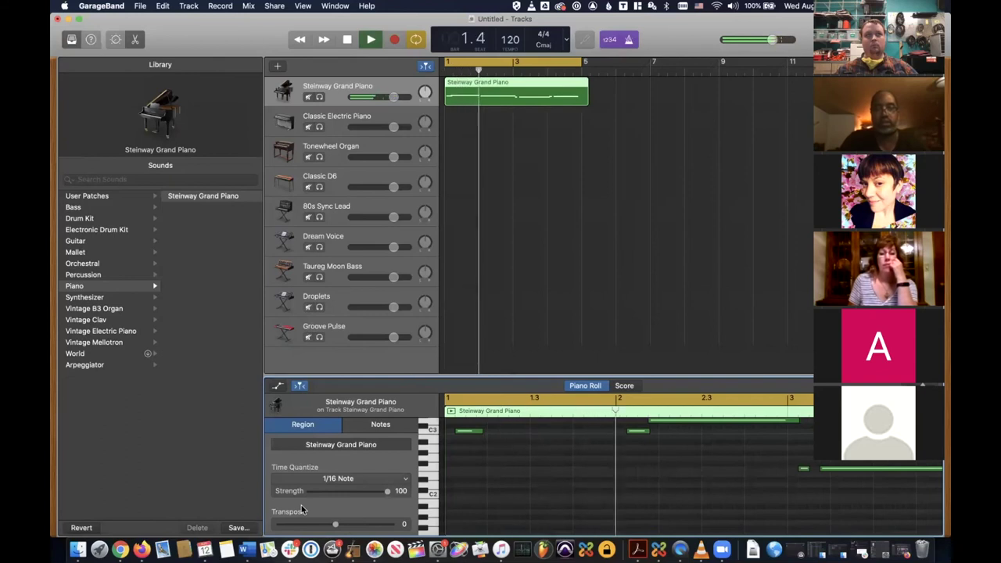
{"action": "key", "text": "space"}
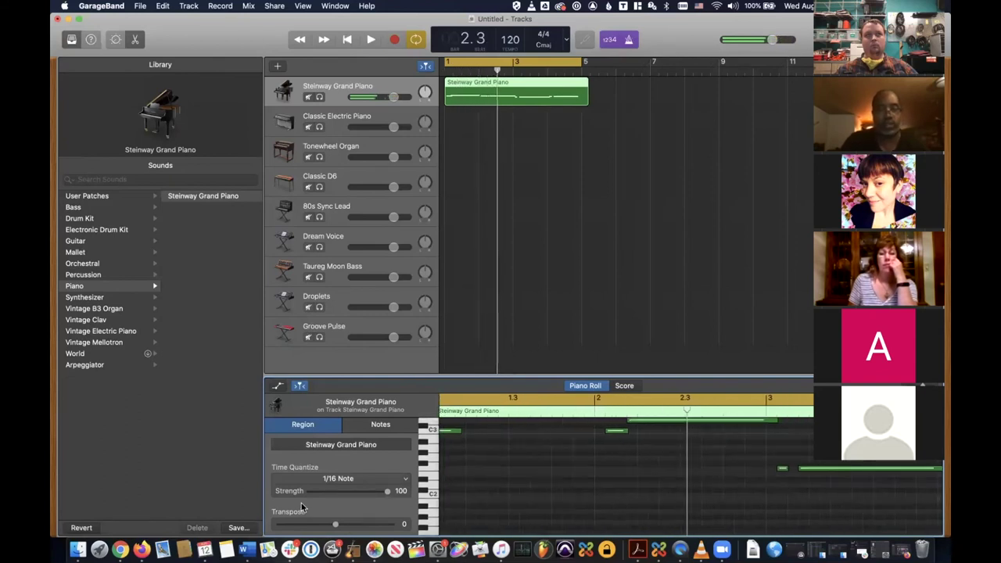
{"action": "key", "text": "super+z"}
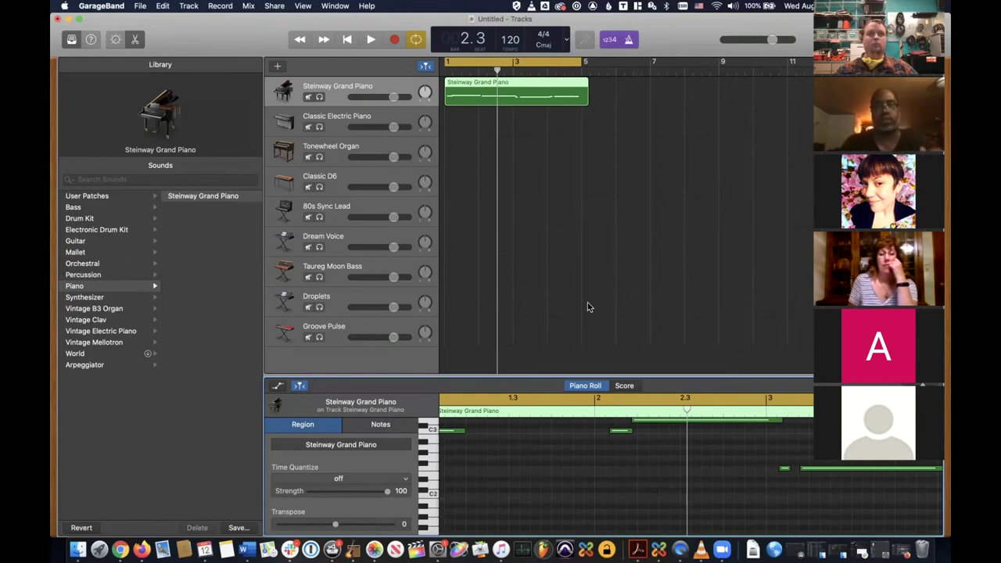
- Audition the Taureg Moon Bass and Droplets tracks, and view the piano notes as a score before returning to the Piano Roll
{"action": "left_click", "coordinate": [344, 270]}
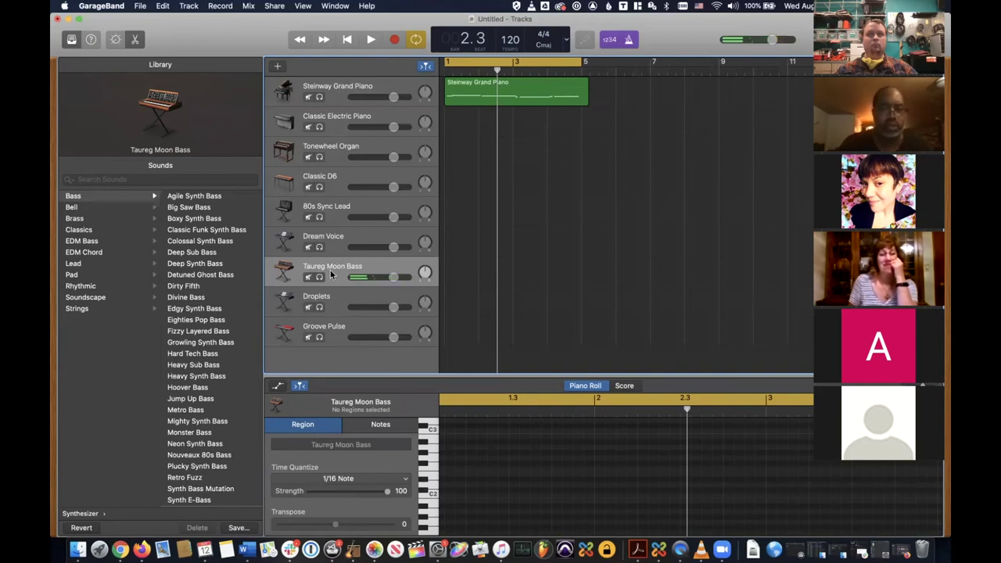
{"action": "left_click", "coordinate": [334, 303]}
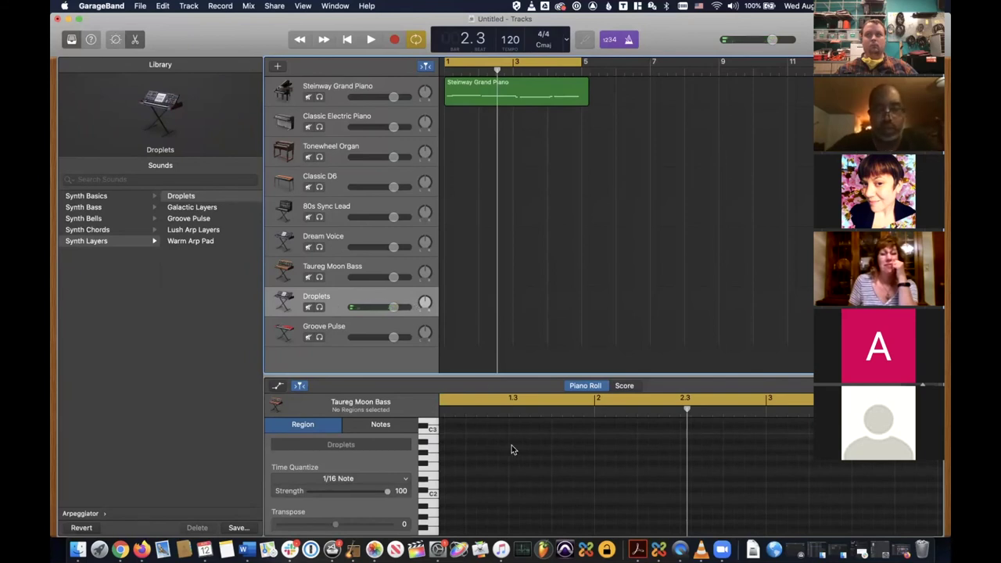
{"action": "left_click", "coordinate": [624, 386]}
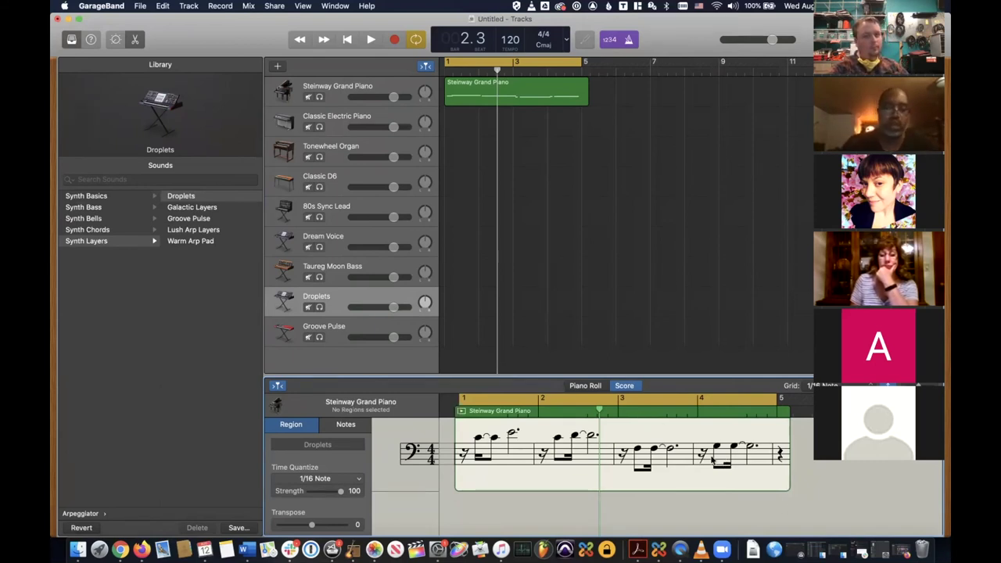
{"action": "left_click", "coordinate": [582, 385]}
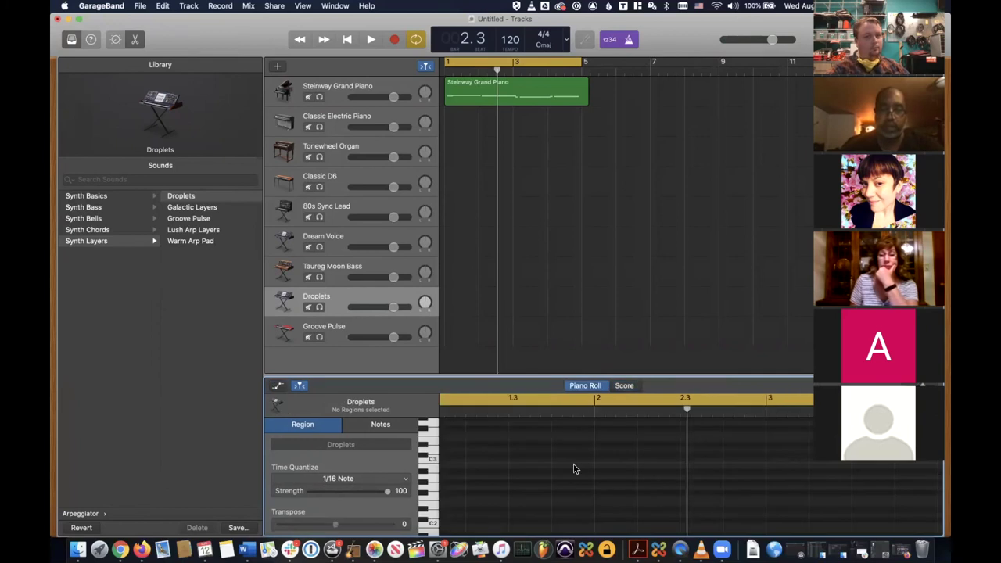
{"action": "scroll", "coordinate": [573, 468], "scroll_direction": "left", "scroll_amount": 2}
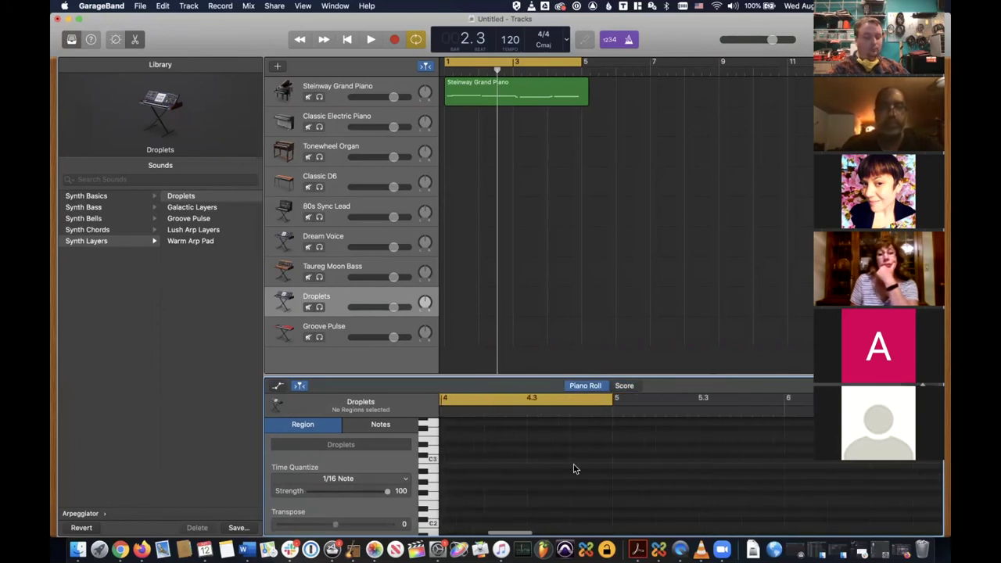
- Try moving the short C3 note after bar 2 of the piano region earlier and lower, play it back, and restore the note
{"action": "left_click", "coordinate": [539, 89]}
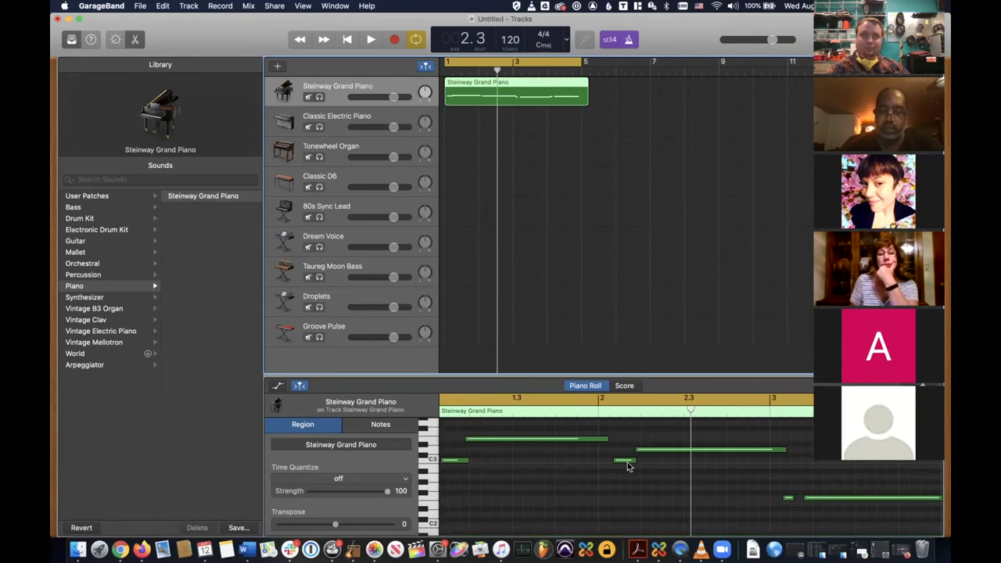
{"action": "left_click_drag", "start_coordinate": [627, 461], "coordinate": [569, 469]}
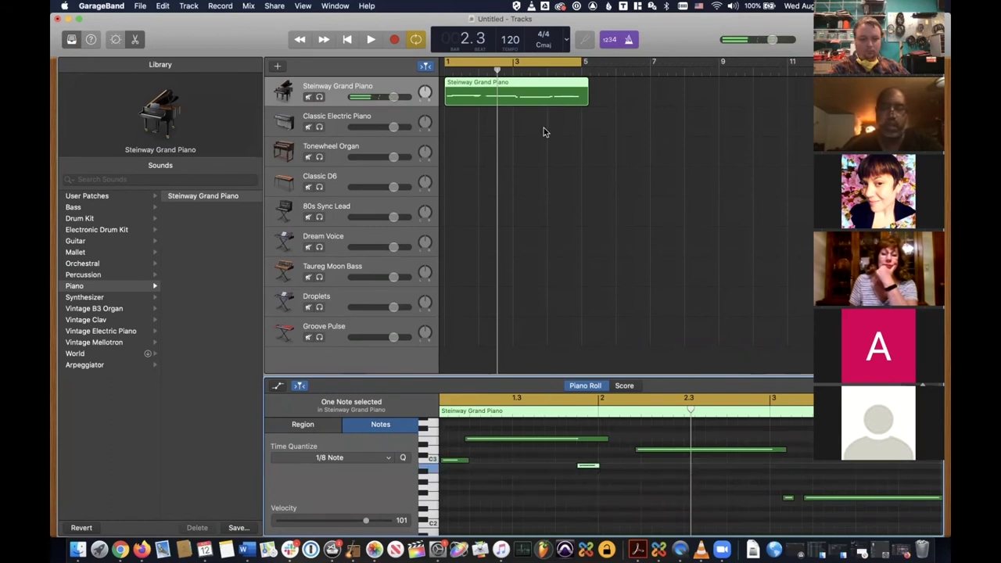
{"action": "key", "text": "comma"}
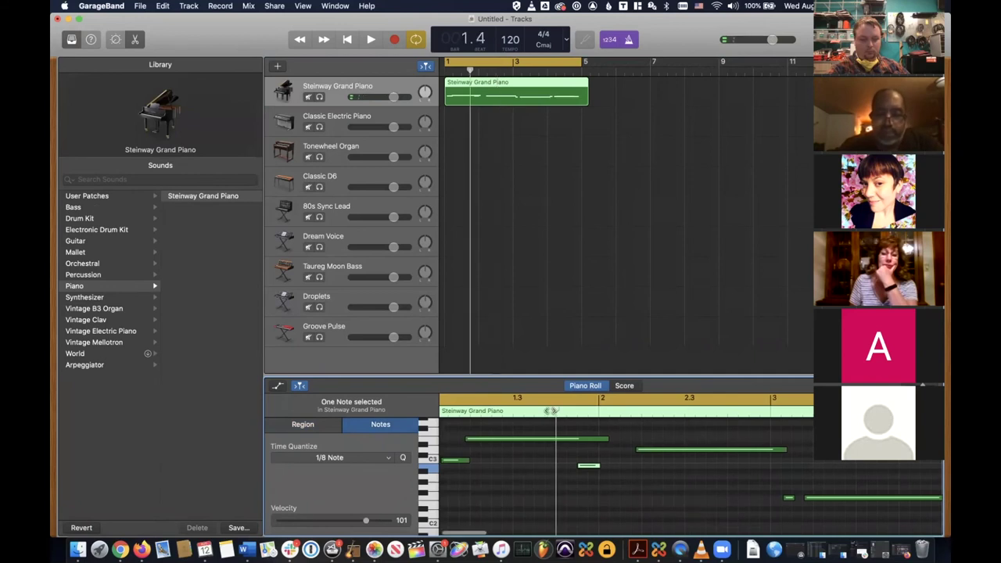
{"action": "key", "text": "space"}
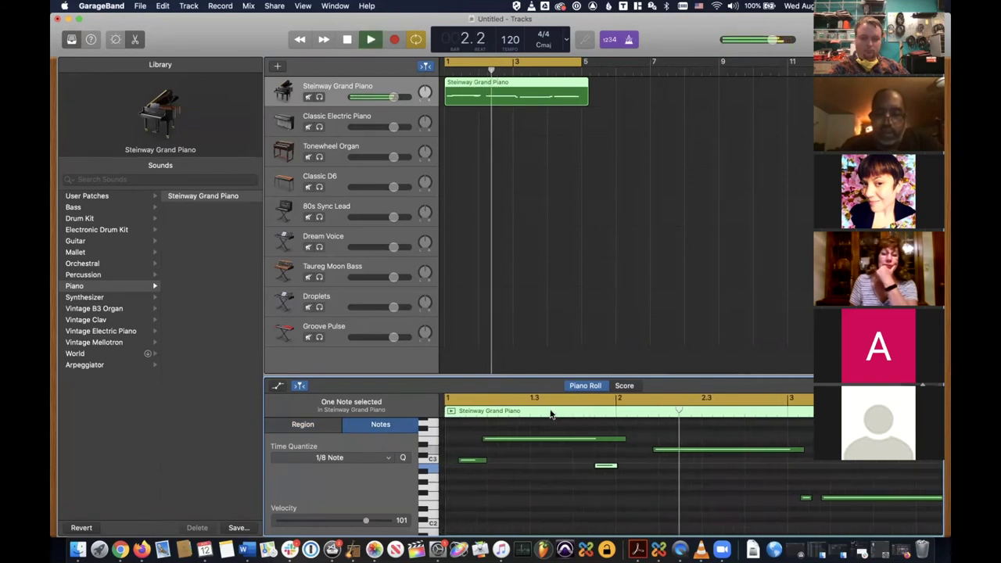
{"action": "key", "text": "space"}
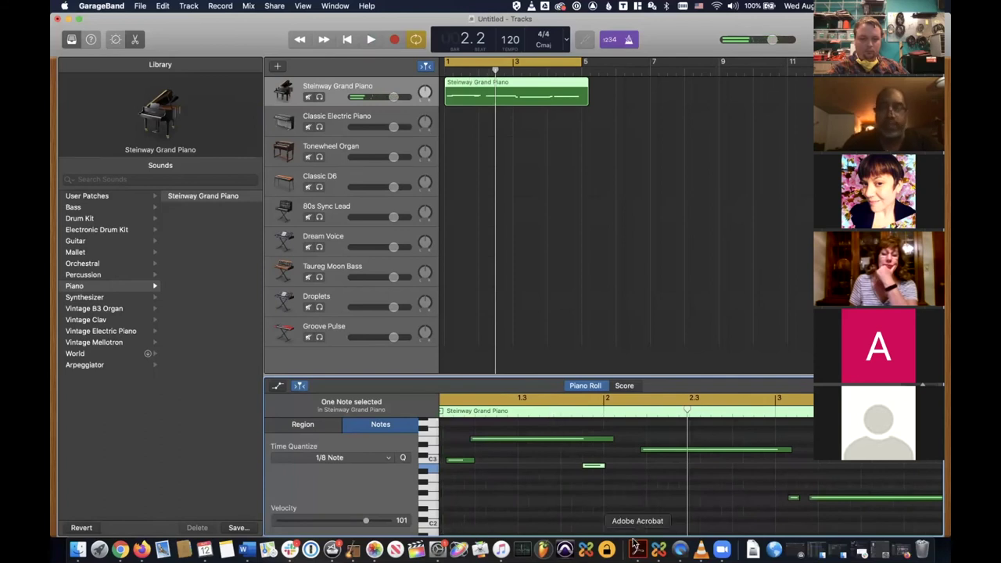
{"action": "left_click_drag", "start_coordinate": [596, 467], "coordinate": [596, 465]}
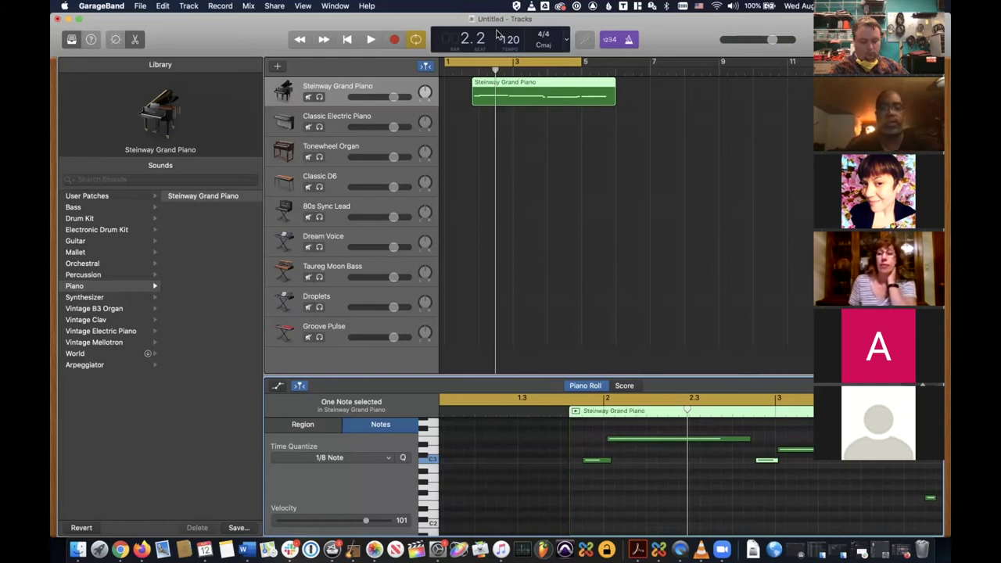
- Switch the transport display to Beats & Time and move the piano region back to start at bar 1
{"action": "left_click", "coordinate": [565, 42]}
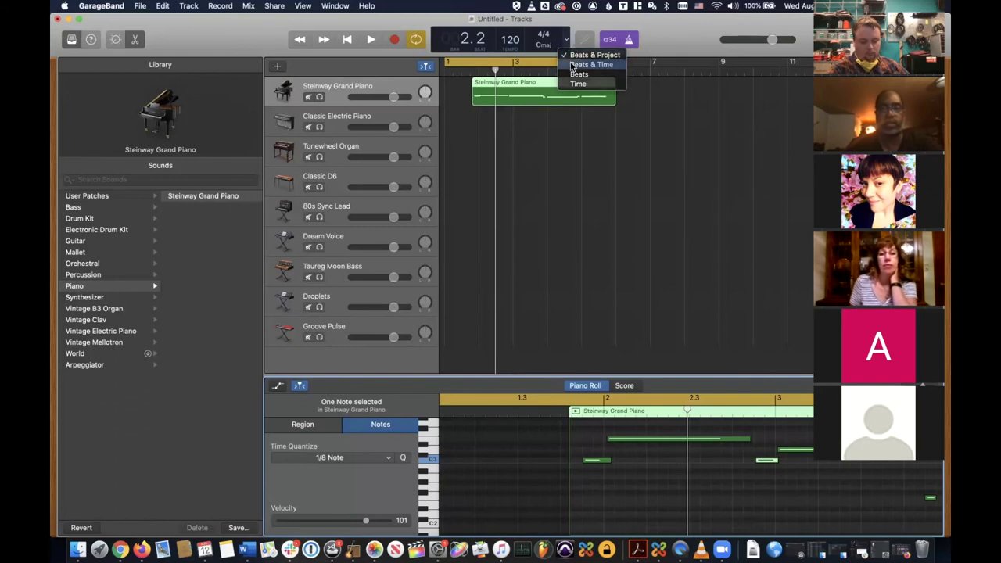
{"action": "left_click", "coordinate": [589, 65]}
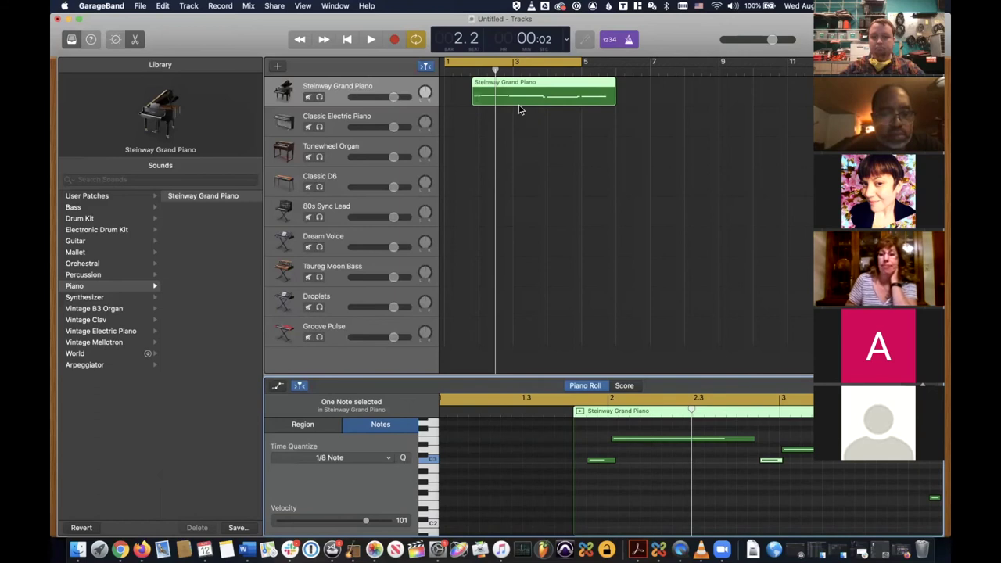
{"action": "left_click_drag", "start_coordinate": [521, 90], "coordinate": [495, 90]}
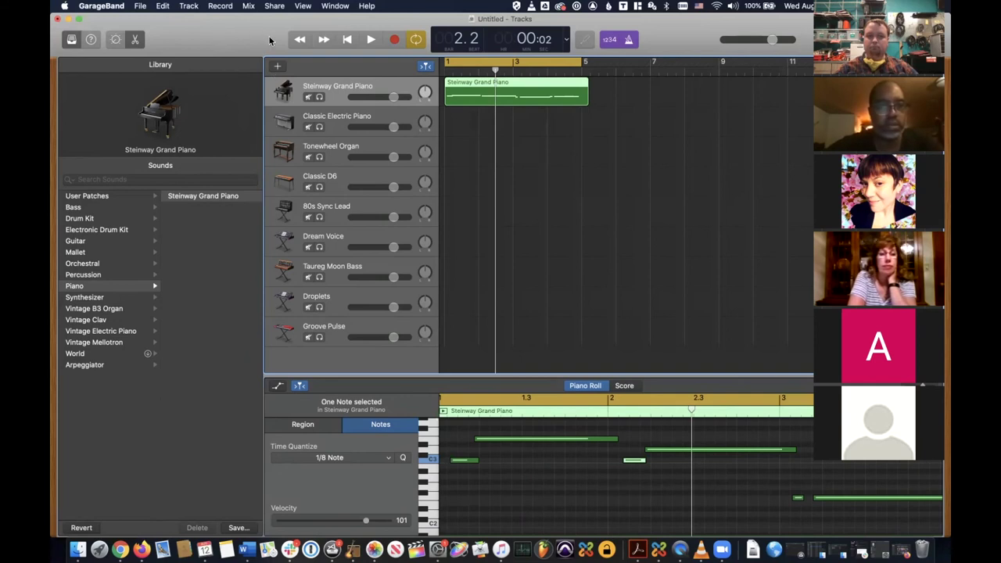
- Close the current project without saving and open the recent project Class Demo Funk
{"action": "left_click_drag", "start_coordinate": [268, 40], "coordinate": [201, 37]}
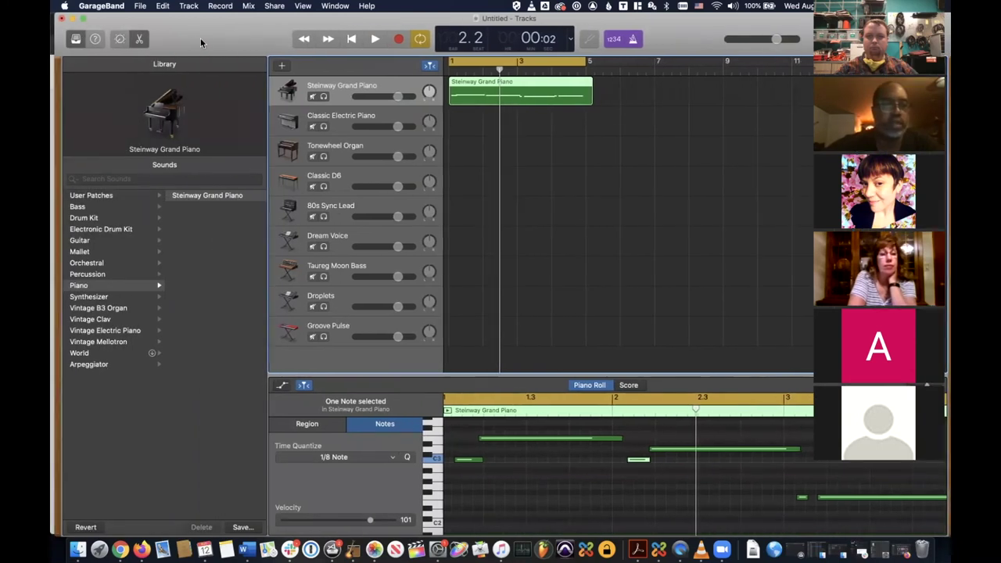
{"action": "left_click", "coordinate": [138, 6]}
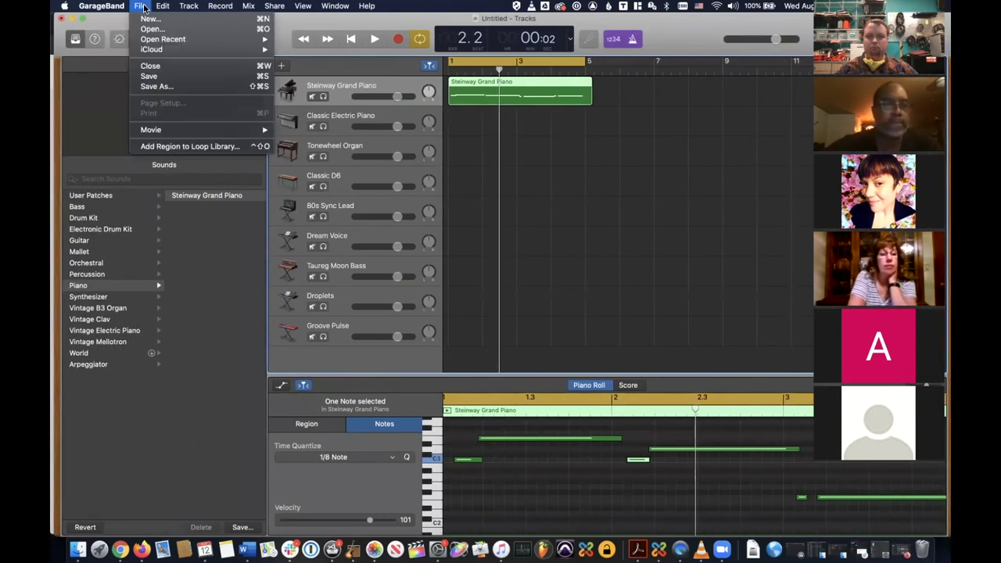
{"action": "left_click", "coordinate": [177, 66]}
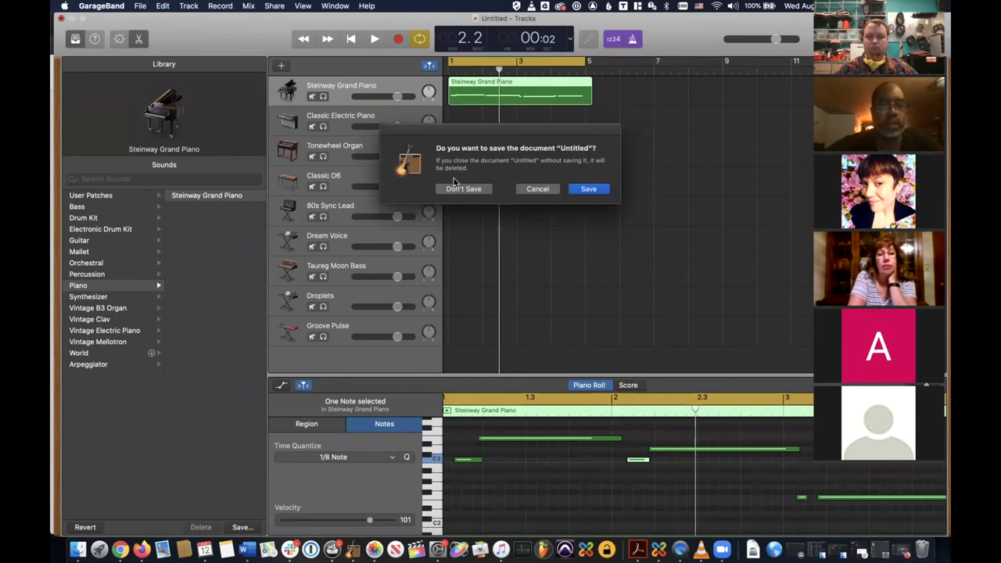
{"action": "left_click", "coordinate": [453, 190]}
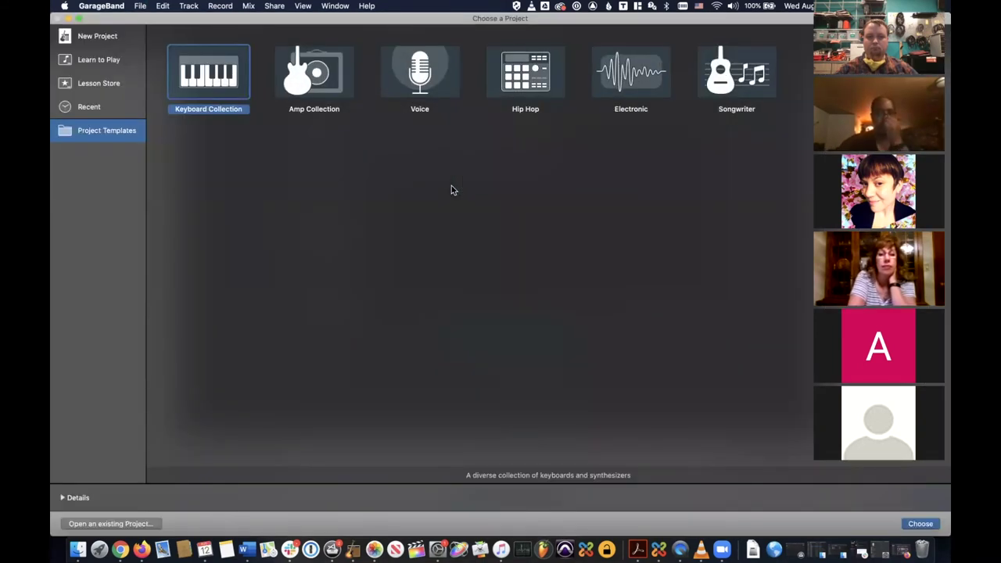
{"action": "left_click", "coordinate": [100, 108]}
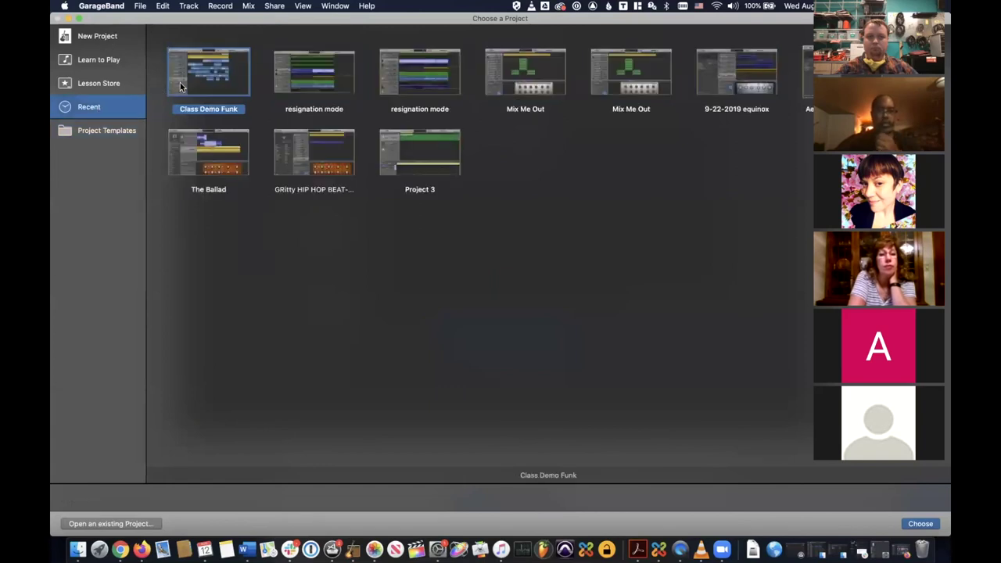
{"action": "double_click", "coordinate": [180, 82]}
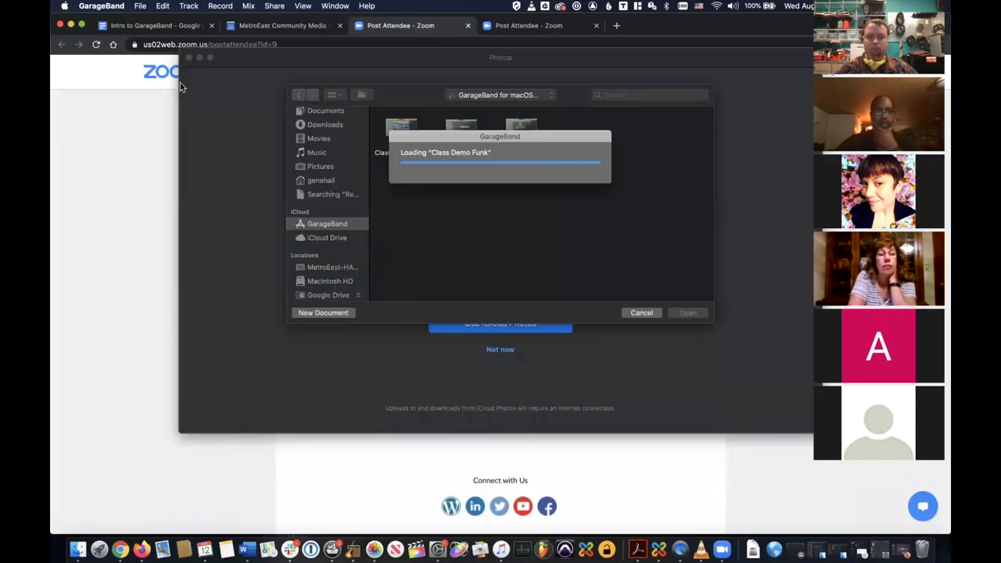
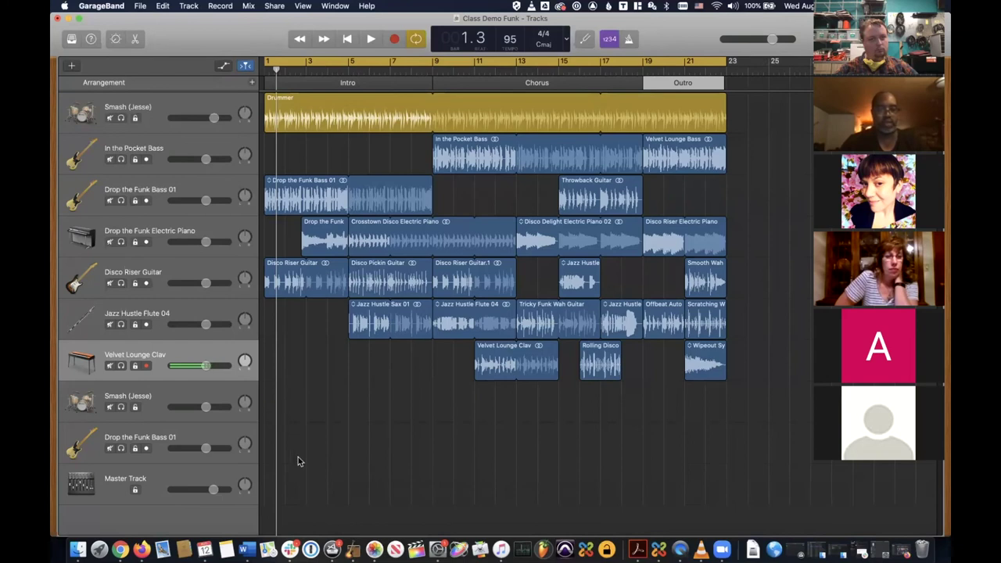
- Select the Master Track of the funk project and hide it from the track list
{"action": "left_click", "coordinate": [219, 484]}
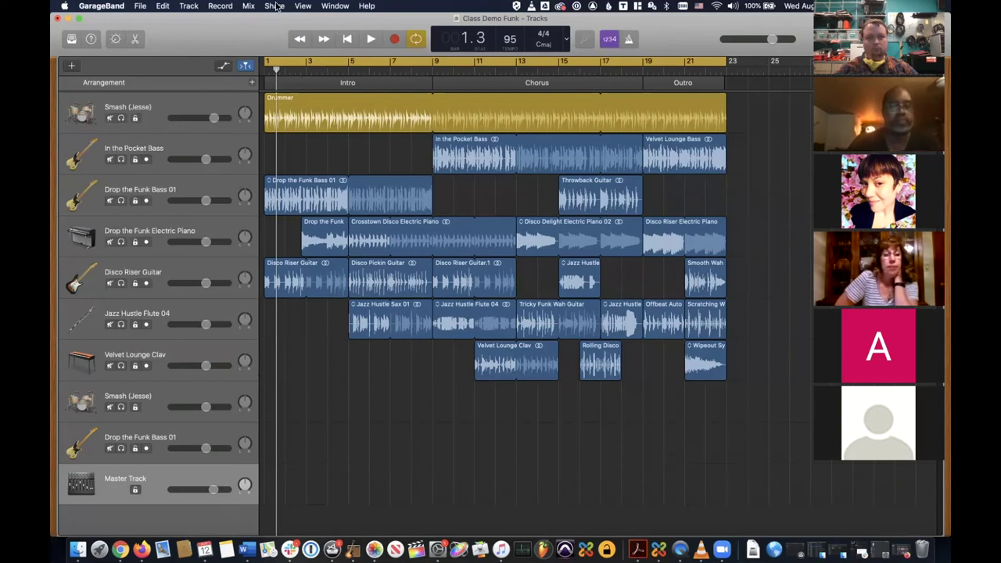
{"action": "left_click", "coordinate": [184, 7]}
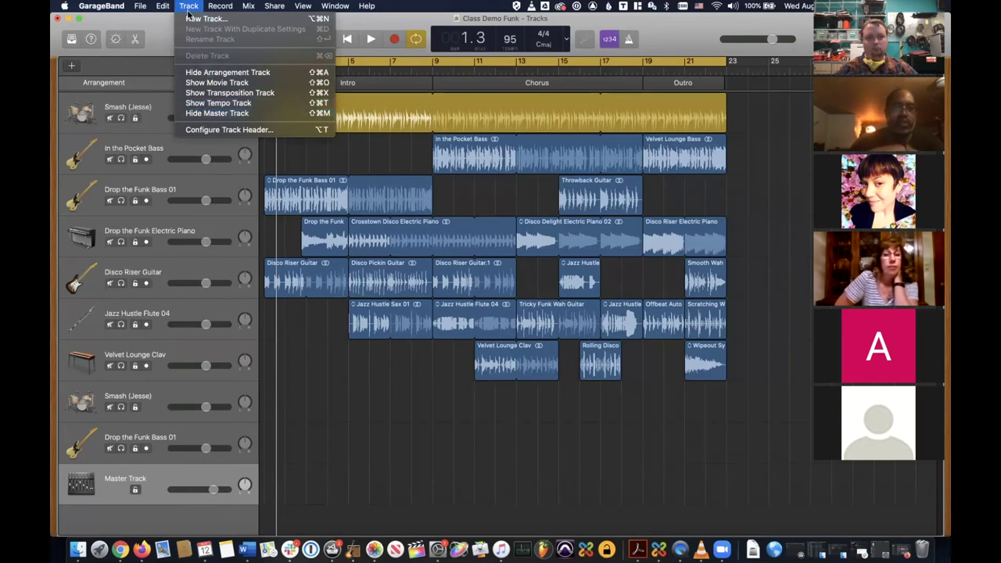
{"action": "left_click", "coordinate": [216, 113]}
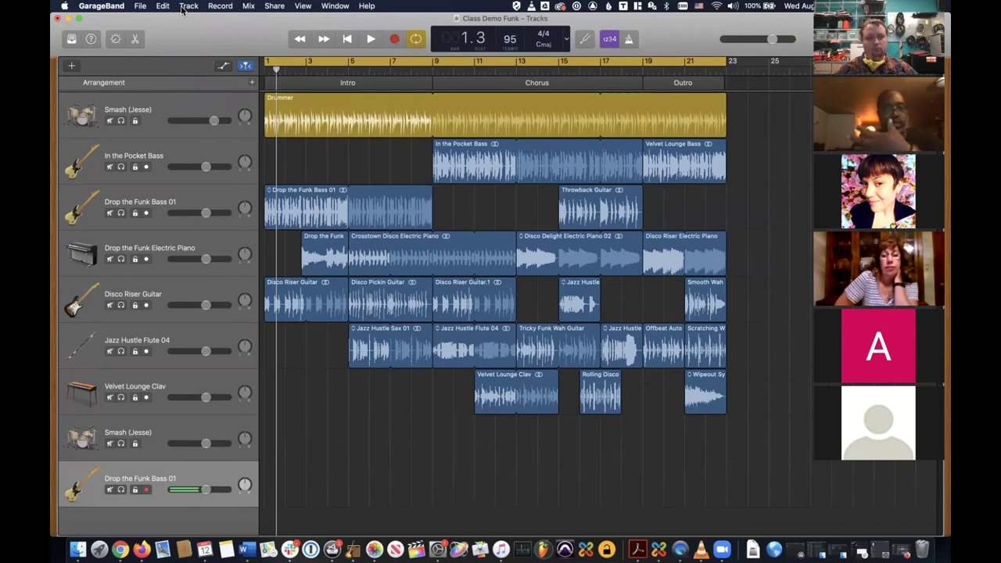
{"action": "left_click", "coordinate": [183, 6]}
{"action": "left_click", "coordinate": [182, 6]}
{"action": "left_click", "coordinate": [182, 6]}
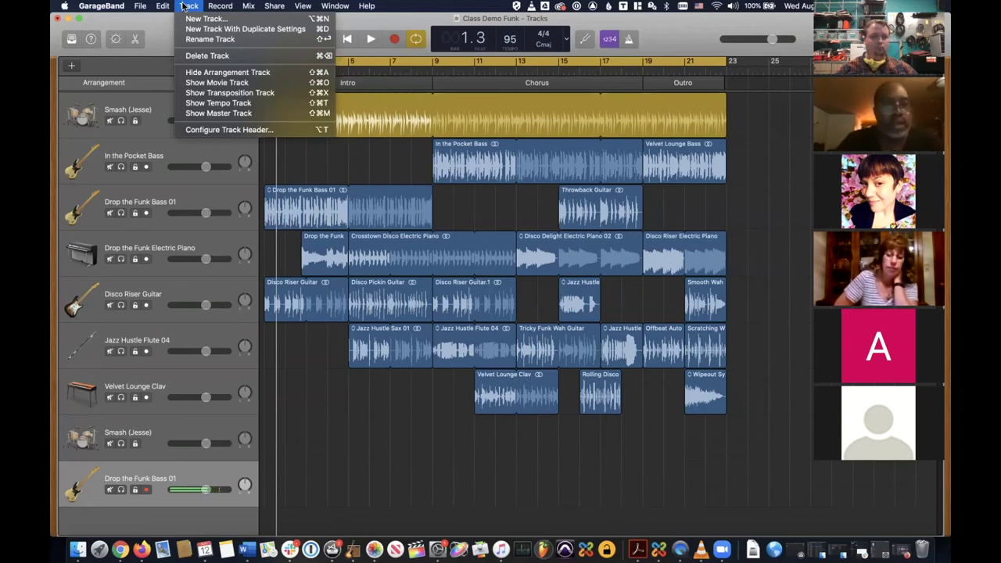
{"action": "mouse_move", "coordinate": [161, 7]}
{"action": "left_click", "coordinate": [291, 17]}
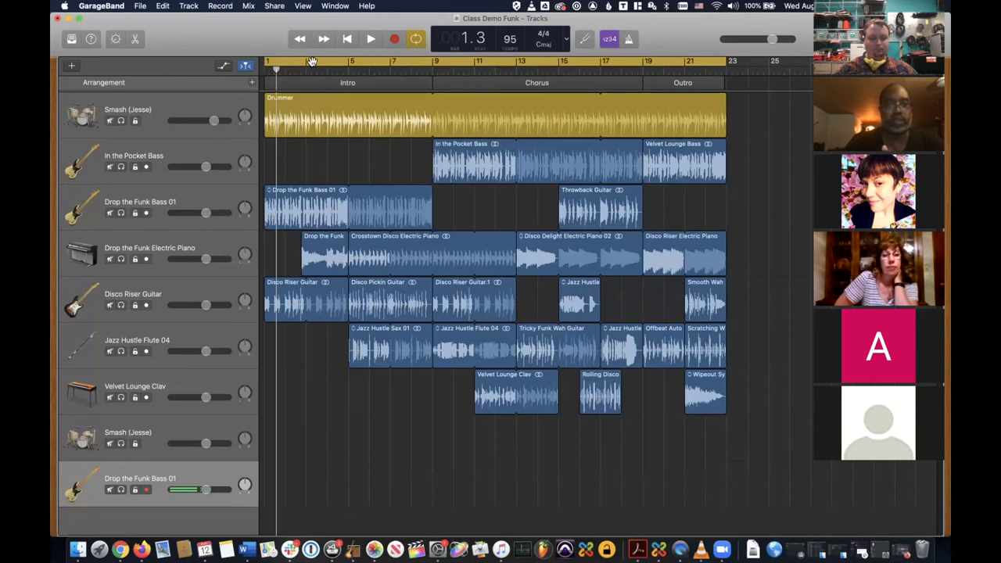
- Play the funk arrangement from the beginning and stop playback in bar 2
{"action": "left_click", "coordinate": [346, 39]}
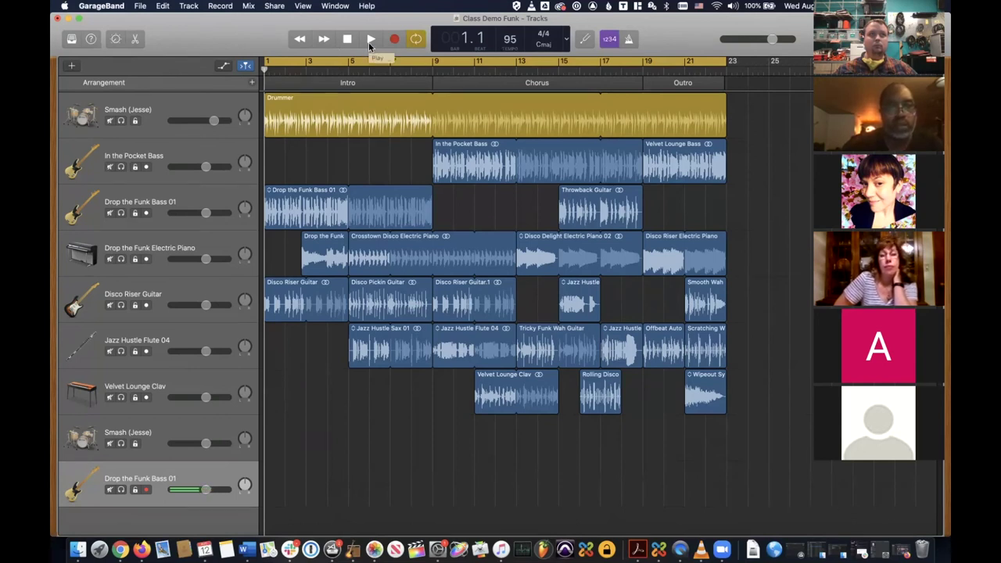
{"action": "left_click", "coordinate": [369, 41]}
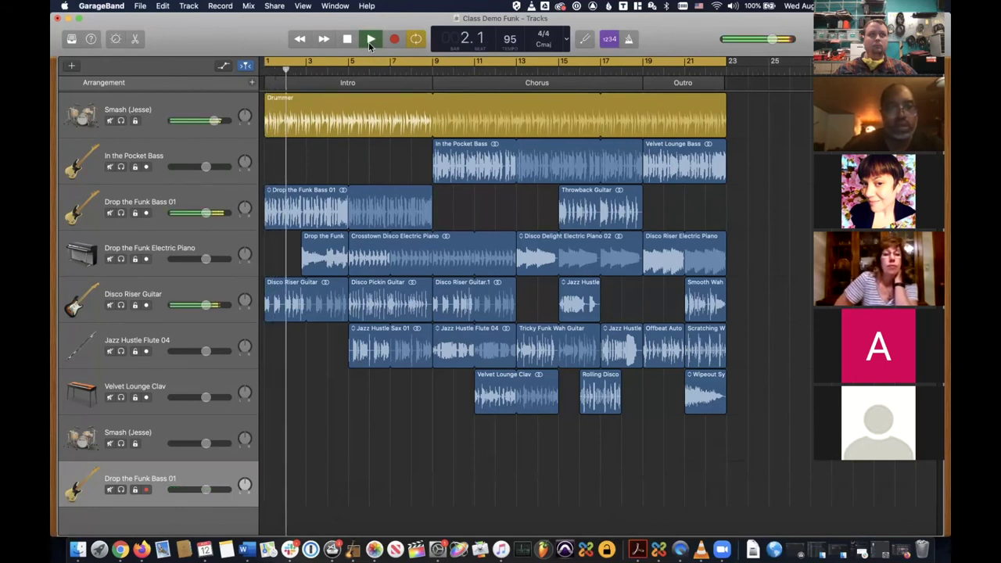
{"action": "left_click", "coordinate": [347, 41]}
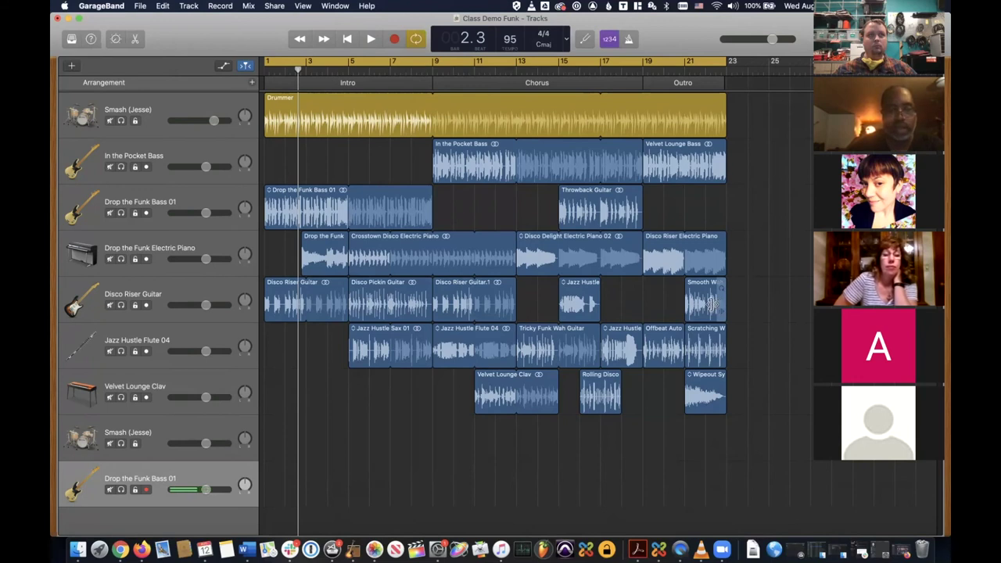
- Select the first Disco Riser Guitar region and show automation on the tracks
{"action": "left_click", "coordinate": [289, 293]}
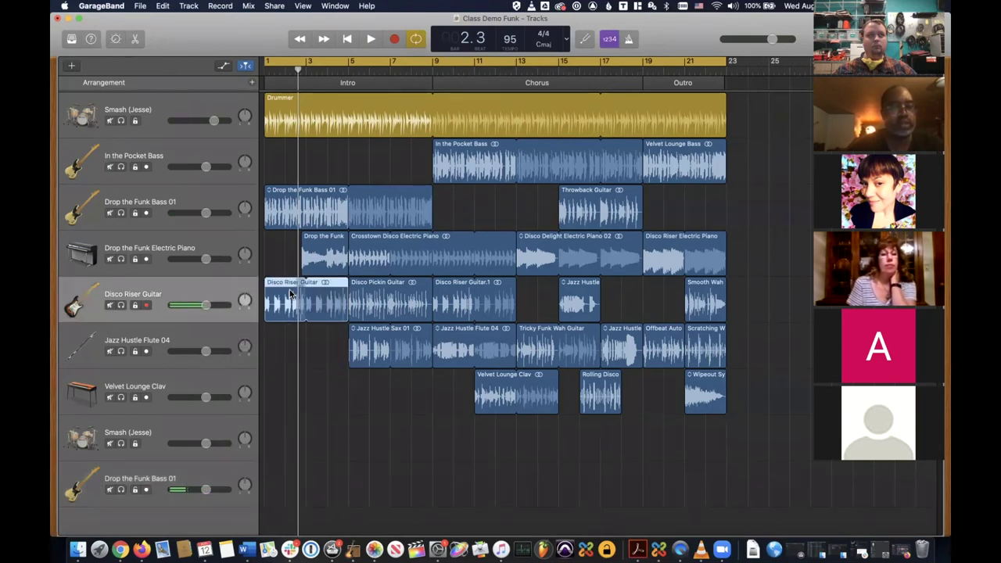
{"action": "left_click", "coordinate": [189, 6]}
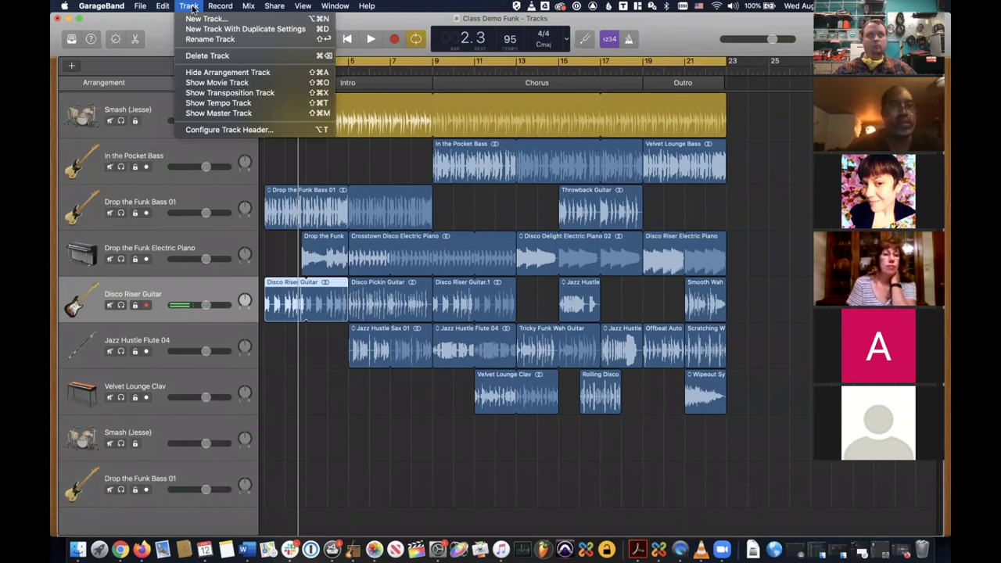
{"action": "left_click", "coordinate": [235, 14]}
{"action": "left_click", "coordinate": [248, 6]}
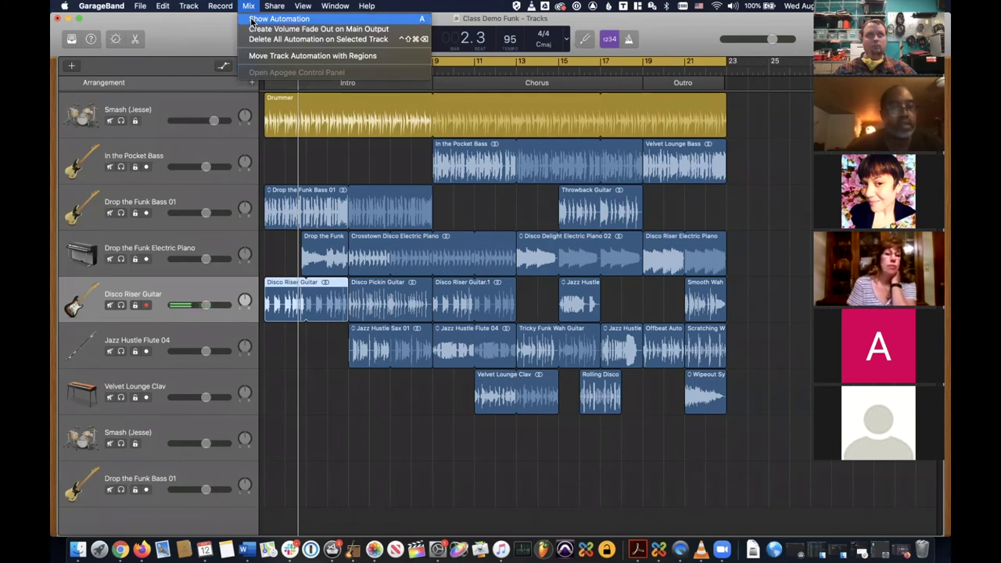
{"action": "left_click", "coordinate": [252, 19]}
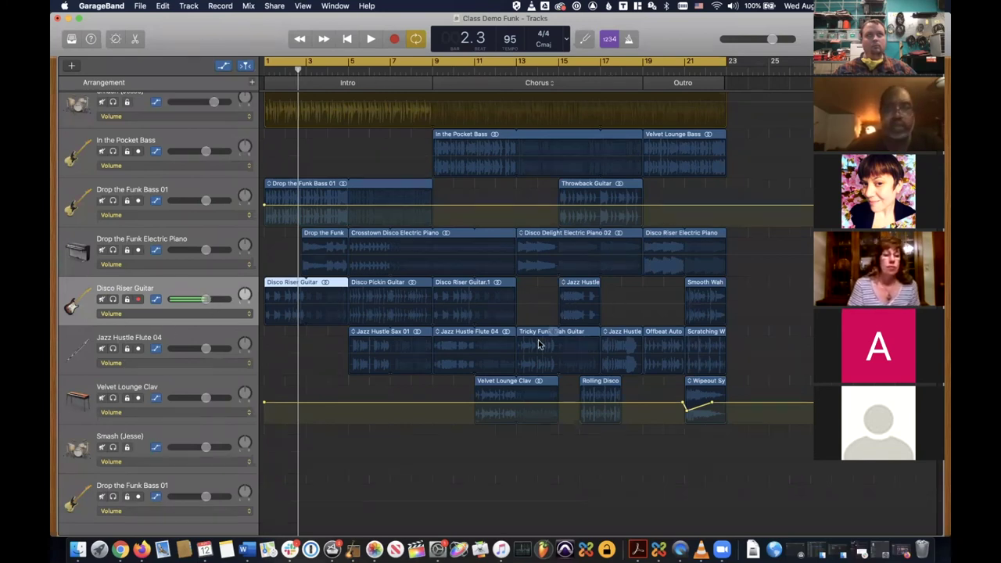
- Add volume automation points near bar 5 on the Disco Riser Guitar track, keeping the level before bar 5 lower than after it
{"action": "left_click", "coordinate": [225, 294]}
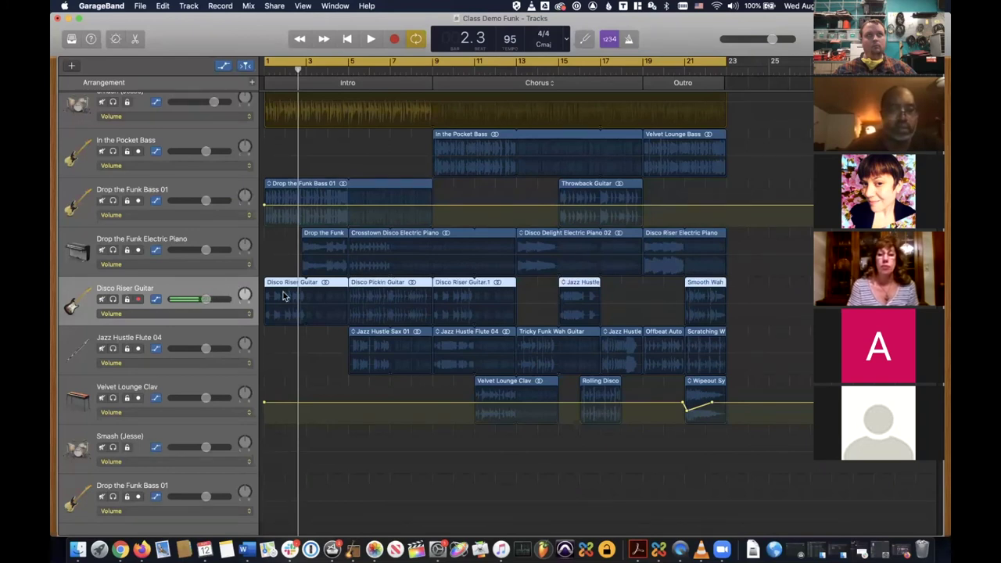
{"action": "left_click", "coordinate": [284, 295]}
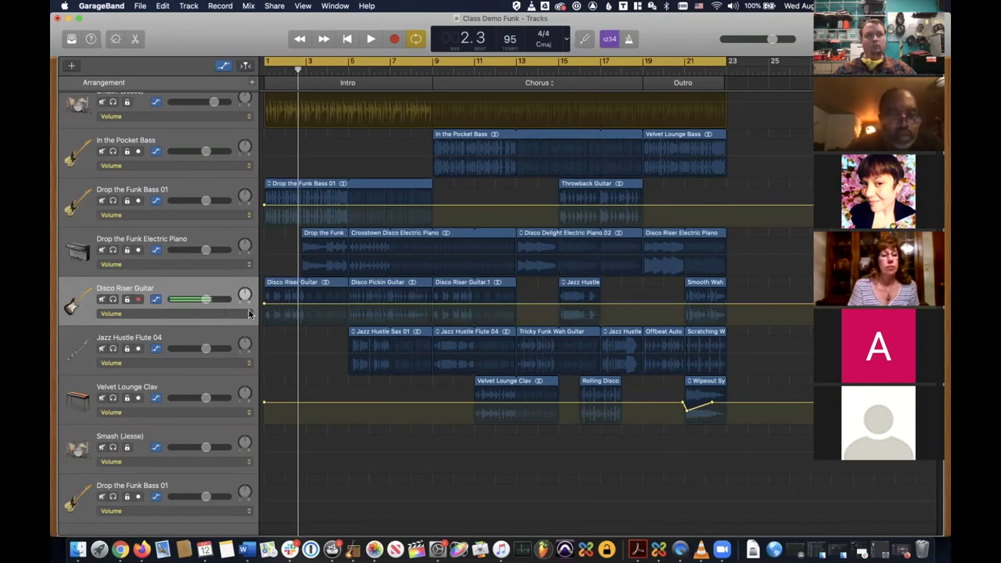
{"action": "left_click", "coordinate": [315, 304]}
{"action": "left_click_drag", "start_coordinate": [315, 304], "coordinate": [347, 304]}
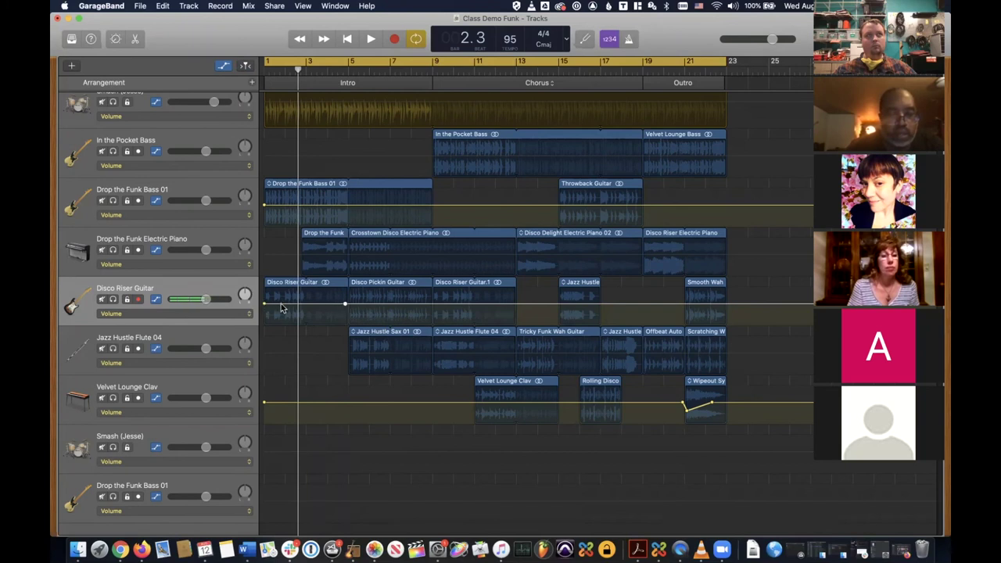
{"action": "left_click_drag", "start_coordinate": [286, 305], "coordinate": [288, 311]}
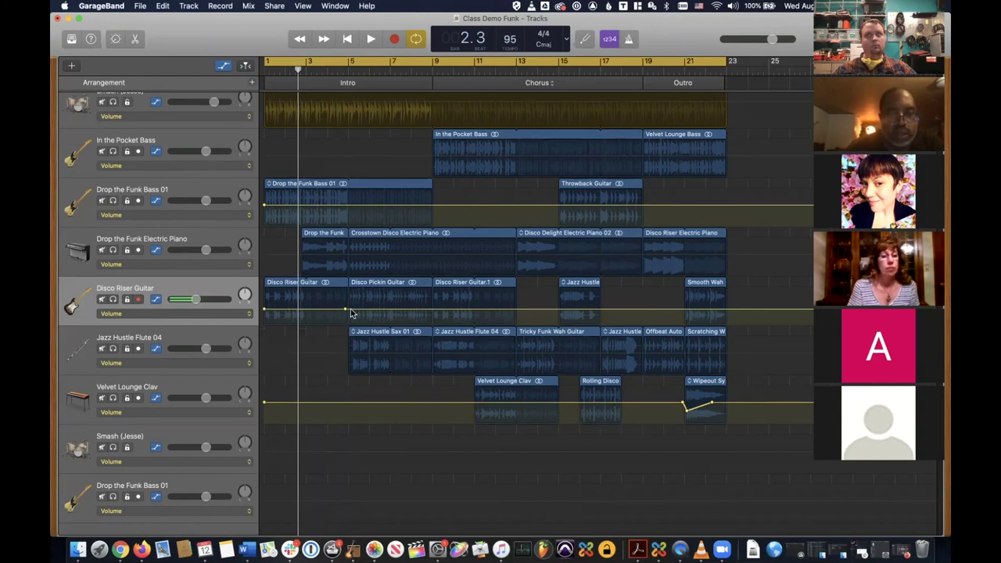
{"action": "left_click_drag", "start_coordinate": [349, 310], "coordinate": [349, 305]}
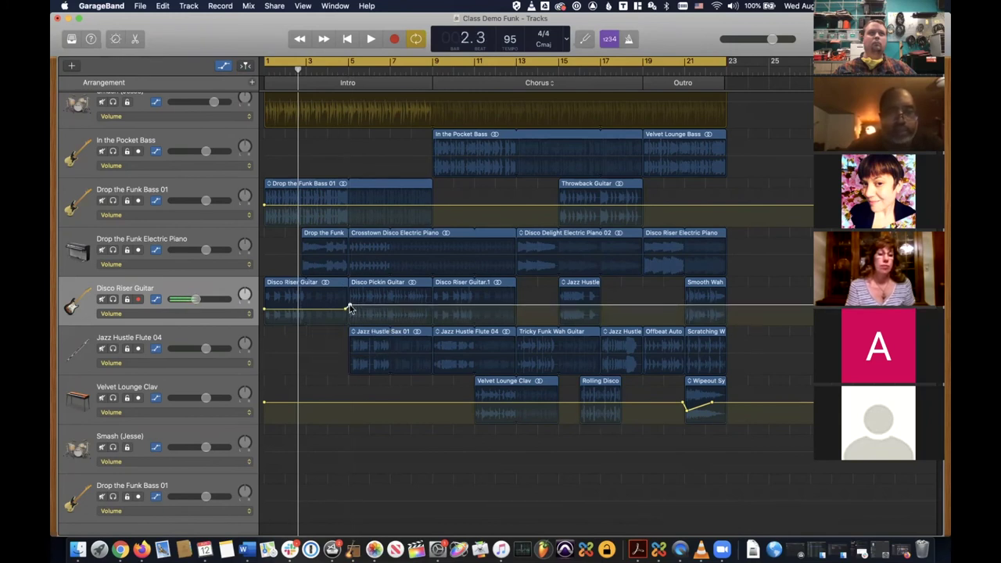
- Play the opening of bar 1 and lower the Disco Riser Guitar volume automation further over the first four bars
{"action": "left_click", "coordinate": [348, 39]}
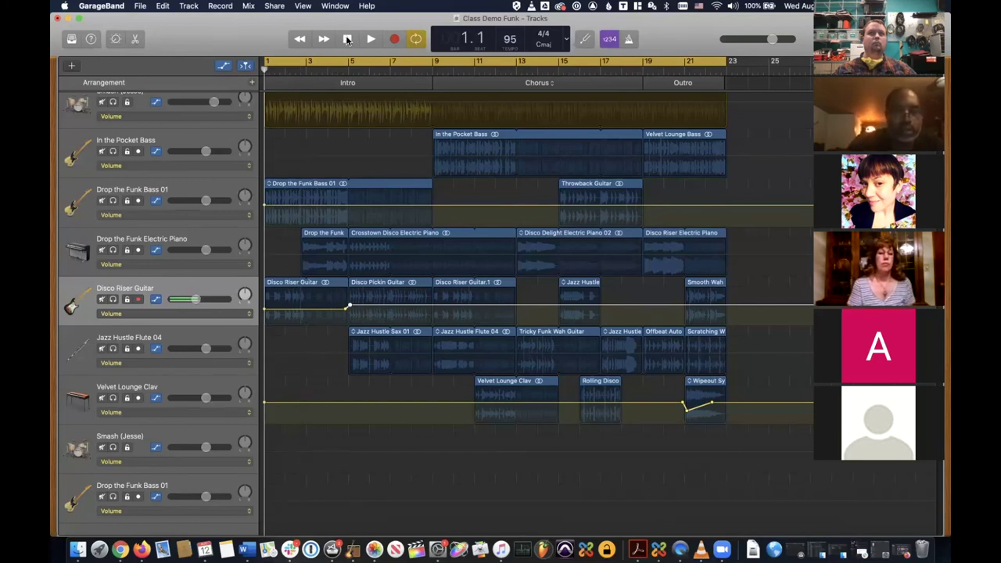
{"action": "key", "text": "space"}
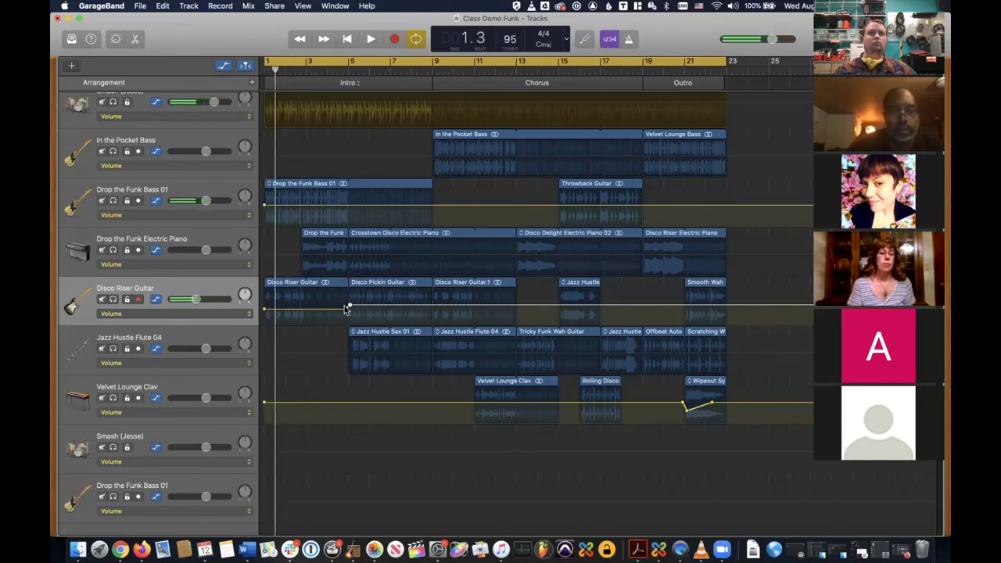
{"action": "left_click_drag", "start_coordinate": [345, 311], "coordinate": [346, 314]}
{"action": "left_click_drag", "start_coordinate": [265, 310], "coordinate": [265, 314]}
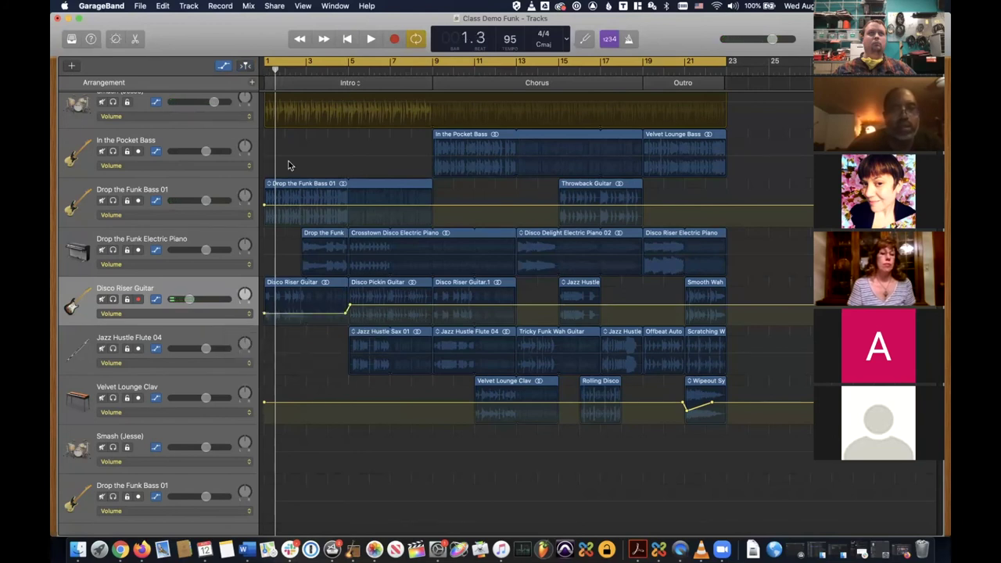
- Listen to the lowered guitar intro from bar 1 and stop playback in bar 2
{"action": "left_click", "coordinate": [347, 39]}
{"action": "left_click", "coordinate": [370, 39]}
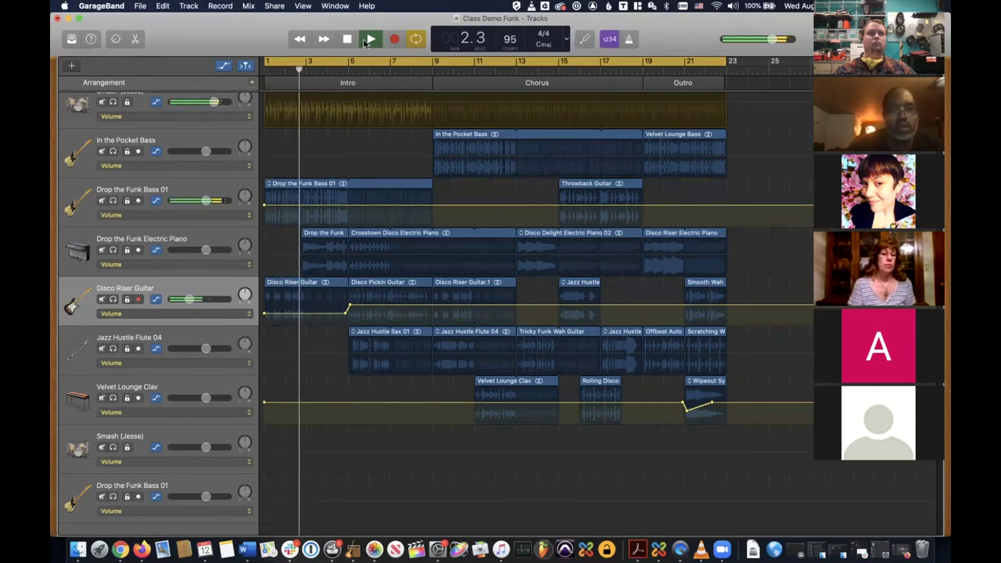
{"action": "left_click", "coordinate": [341, 43]}
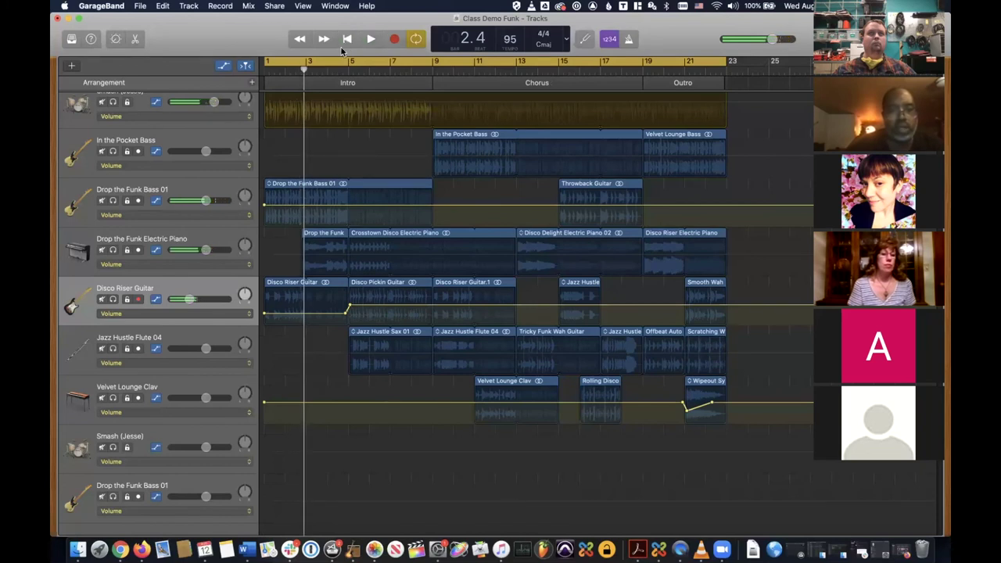
- Lower the Drop the Funk Electric Piano volume automation before bar 5 with new points and play bar 3 to check it
{"action": "left_click", "coordinate": [332, 252]}
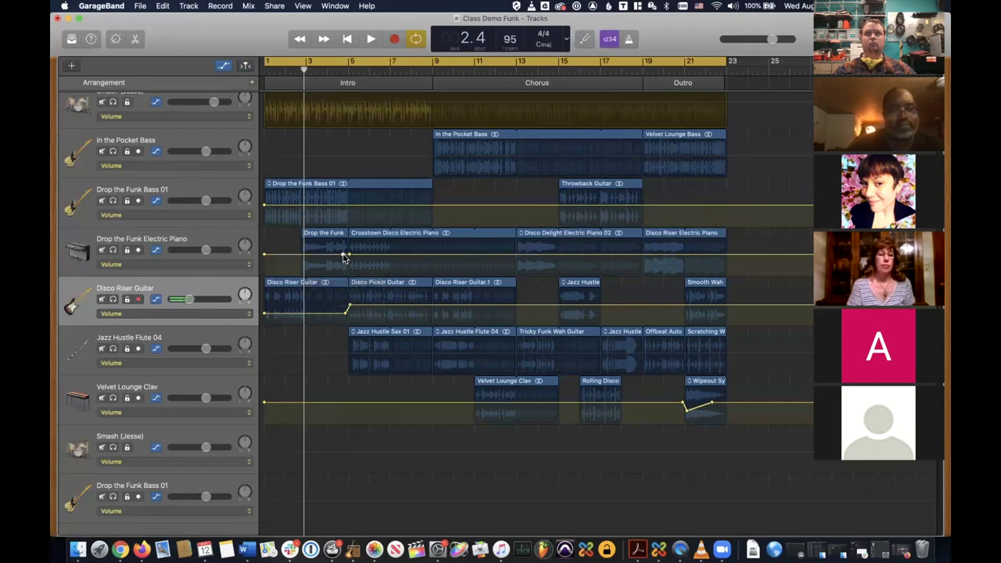
{"action": "left_click_drag", "start_coordinate": [344, 258], "coordinate": [344, 260]}
{"action": "left_click_drag", "start_coordinate": [264, 258], "coordinate": [305, 262]}
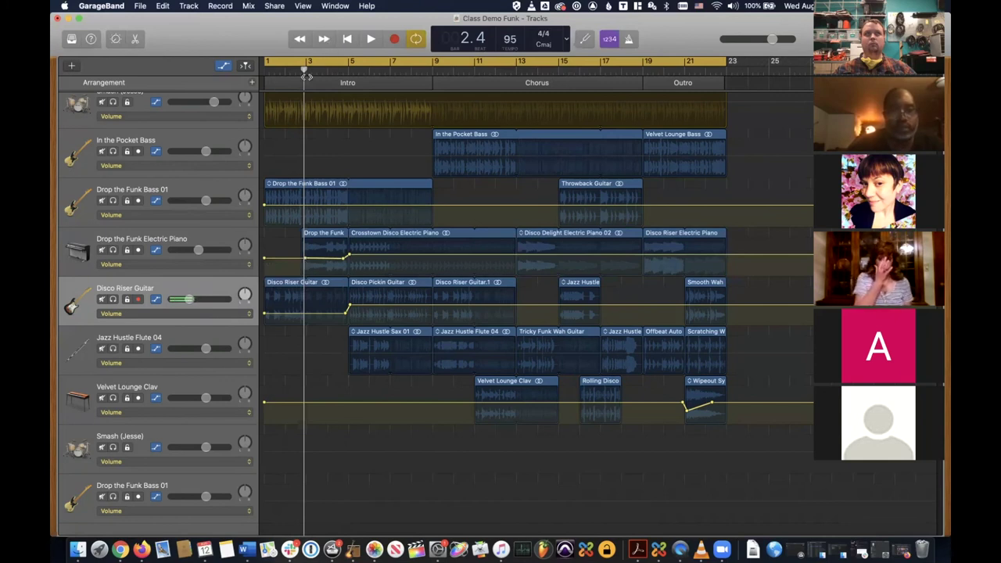
{"action": "key", "text": "space"}
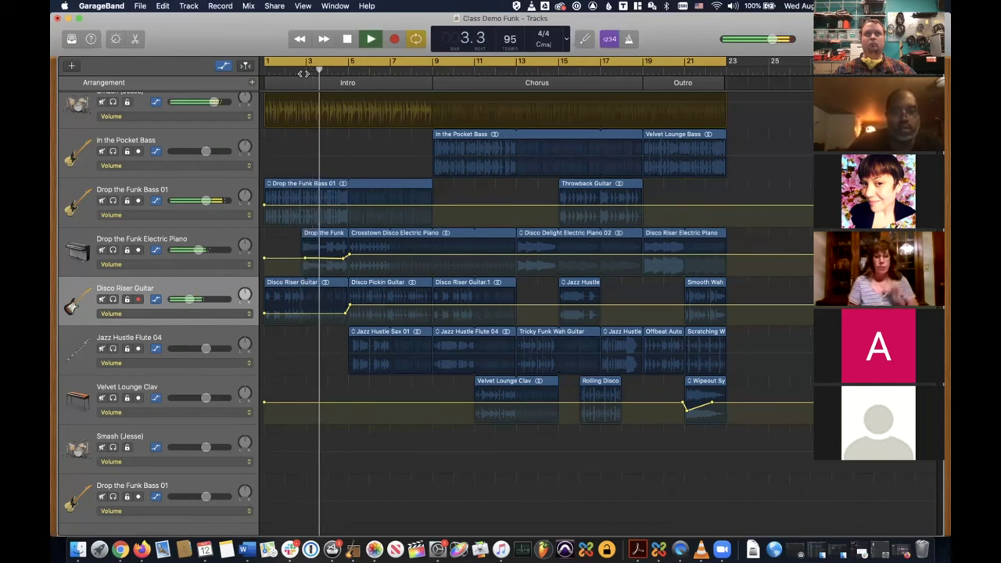
{"action": "key", "text": "space"}
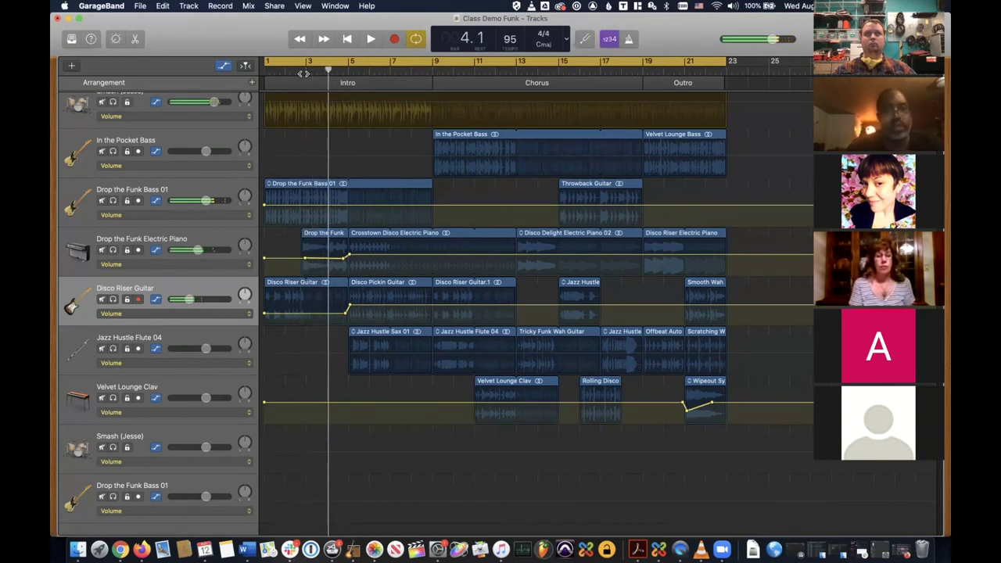
- Switch the Drop the Funk Electric Piano track's automation parameter to Pan and return it to Volume
{"action": "left_click", "coordinate": [248, 266]}
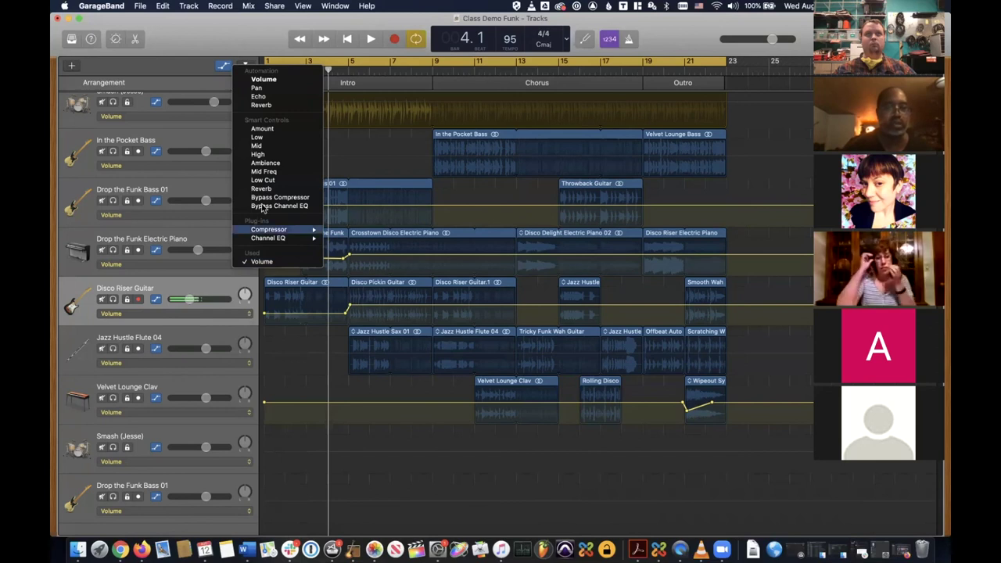
{"action": "left_click", "coordinate": [258, 88]}
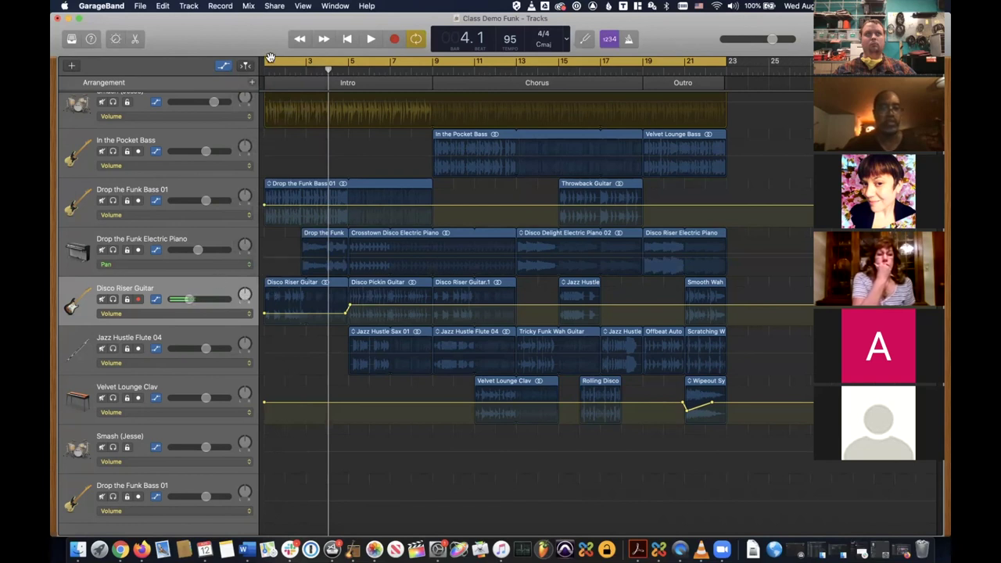
{"action": "left_click", "coordinate": [243, 266]}
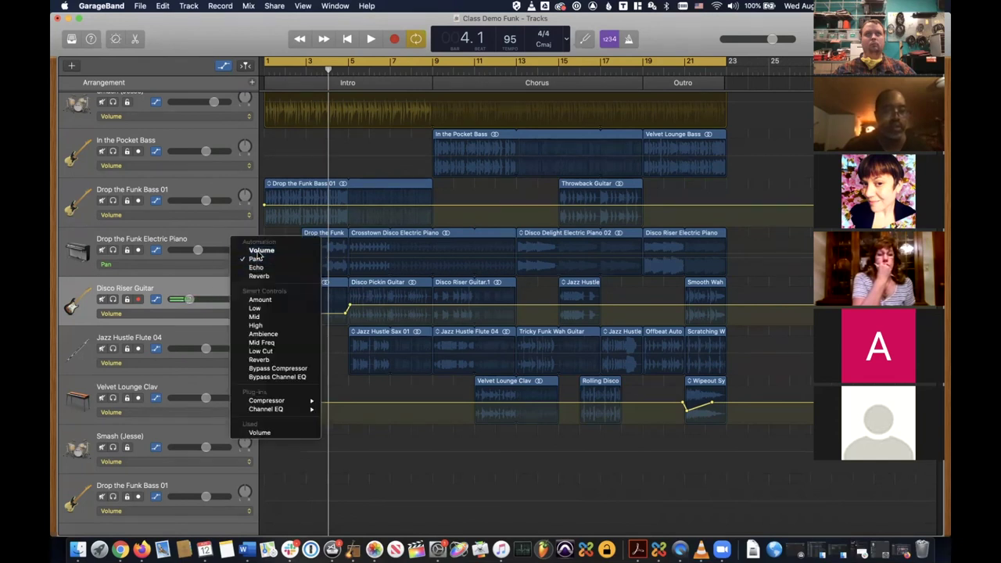
{"action": "left_click", "coordinate": [252, 251]}
- Set the Disco Riser Guitar track's automation parameter to Pan and try pan positions such as +21 and -64
{"action": "left_click", "coordinate": [244, 314]}
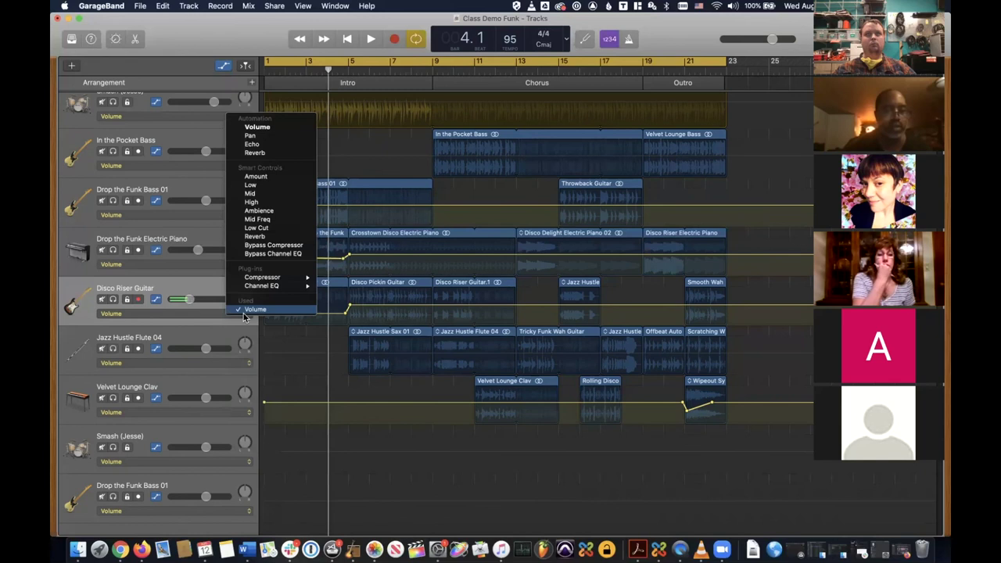
{"action": "left_click", "coordinate": [252, 136]}
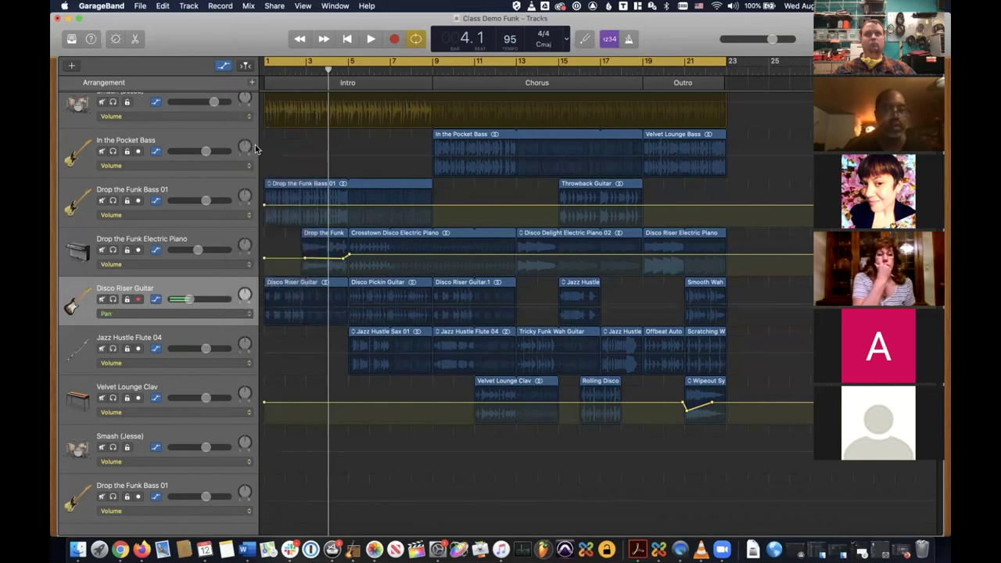
{"action": "left_click", "coordinate": [245, 291]}
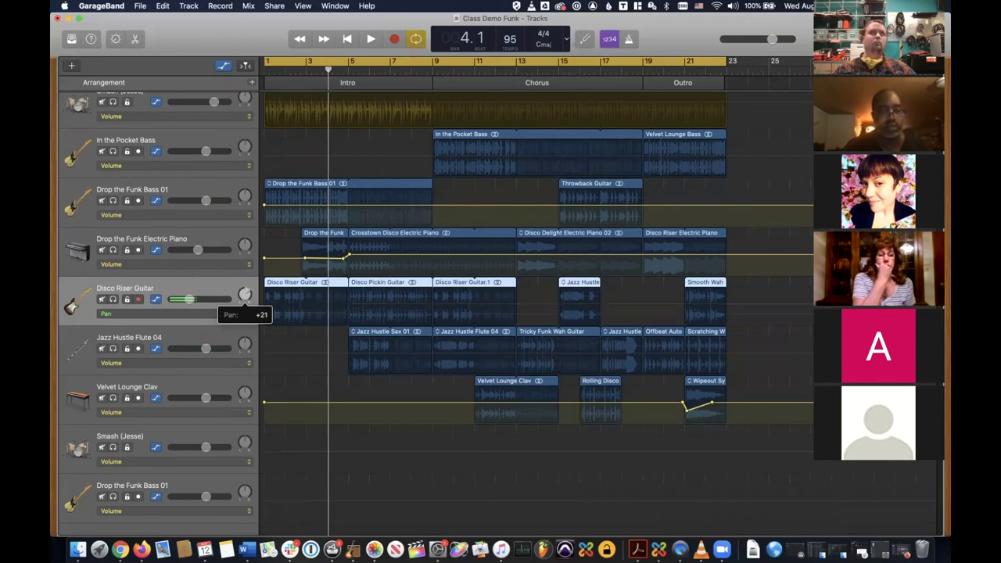
{"action": "mouse_move", "coordinate": [244, 295]}
{"action": "left_mouse_down"}
{"action": "mouse_move", "coordinate": [244, 305]}
{"action": "mouse_move", "coordinate": [244, 293]}
{"action": "left_mouse_up"}
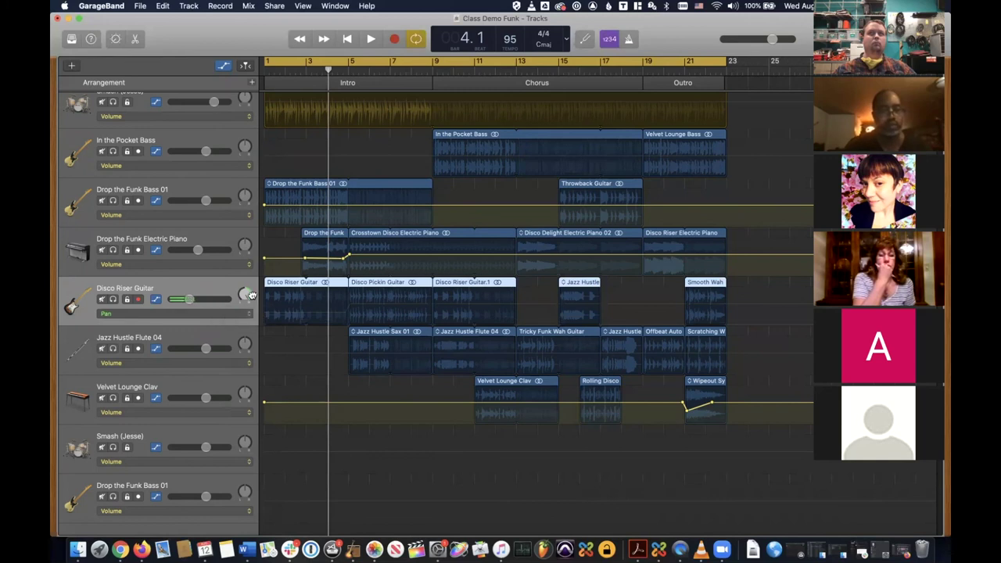
{"action": "left_click_drag", "start_coordinate": [244, 294], "coordinate": [245, 296]}
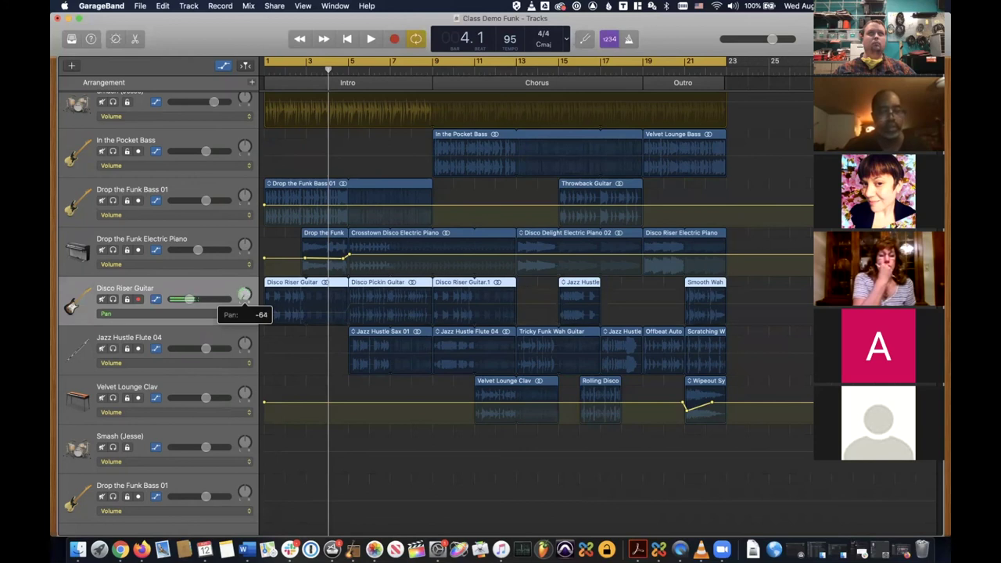
{"action": "left_click_drag", "start_coordinate": [245, 295], "coordinate": [245, 298]}
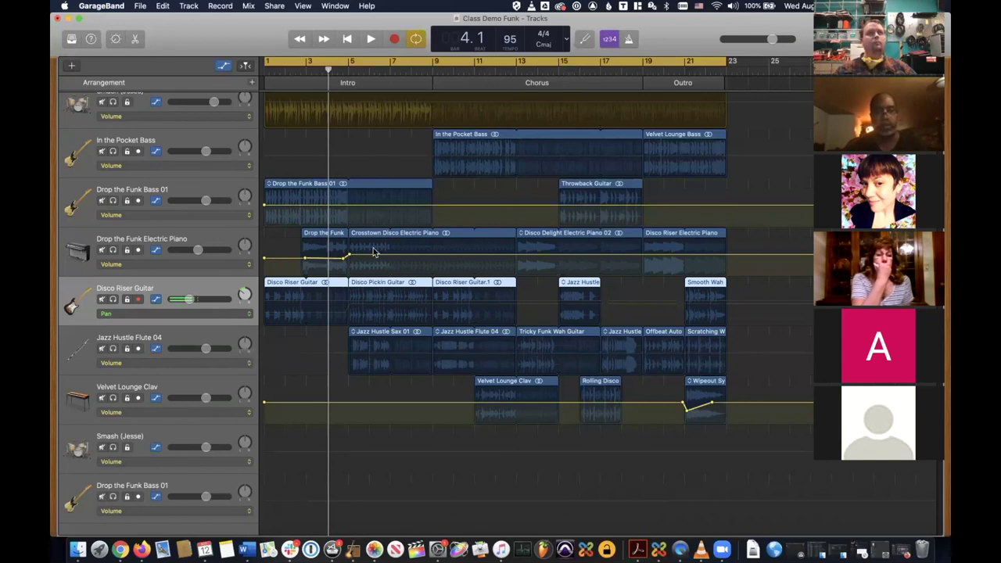
- Add guitar pan automation points around bar 5 and shape a sweep from one side at bar 1 to the other just before bar 5
{"action": "left_click", "coordinate": [339, 305]}
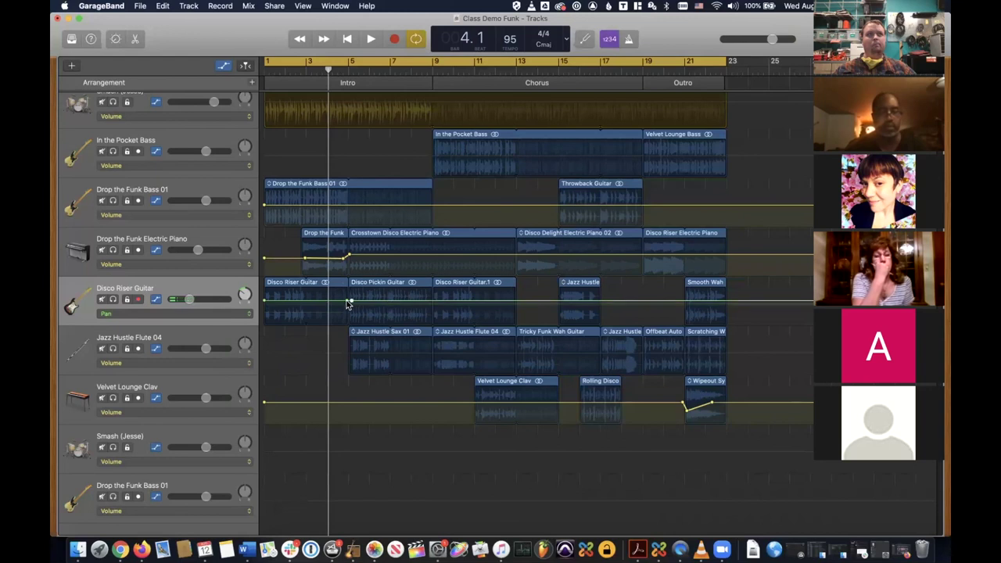
{"action": "left_click_drag", "start_coordinate": [348, 303], "coordinate": [346, 316]}
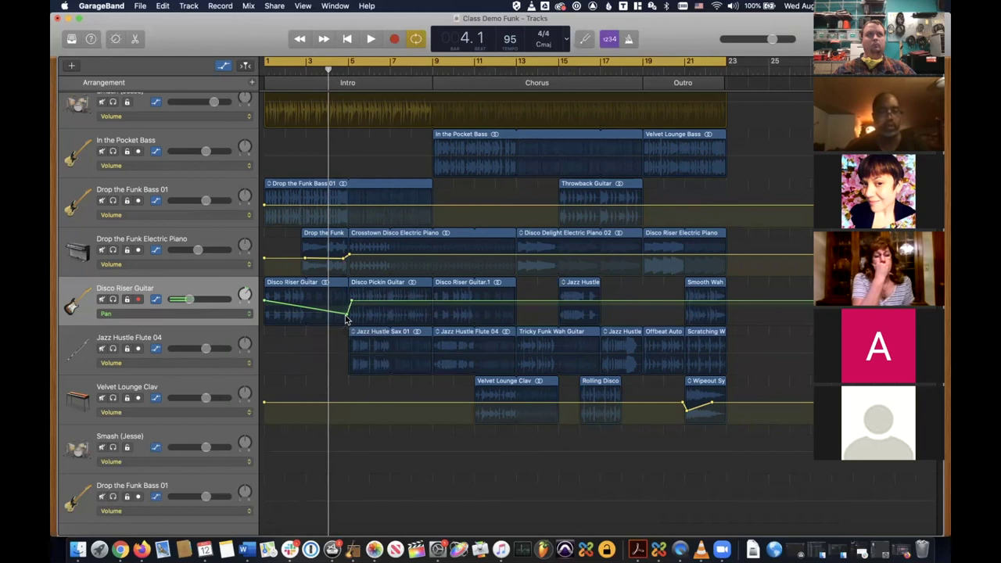
{"action": "mouse_move", "coordinate": [265, 302]}
{"action": "left_mouse_down"}
{"action": "mouse_move", "coordinate": [265, 313]}
{"action": "mouse_move", "coordinate": [264, 288]}
{"action": "left_mouse_up"}
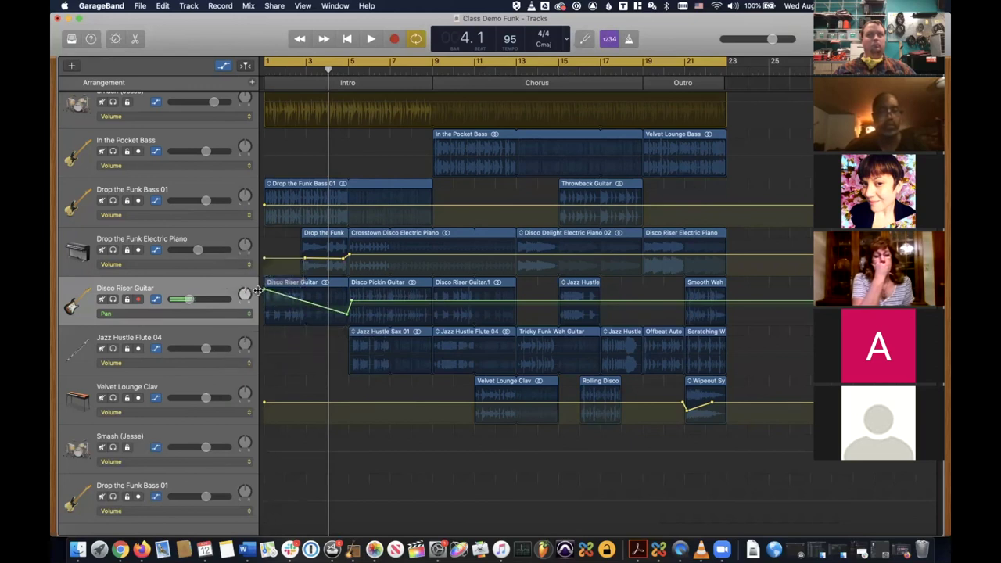
- Play the guitar's pan sweep from bar 1 and stop playback in bar 5
{"action": "left_click_drag", "start_coordinate": [329, 70], "coordinate": [252, 69]}
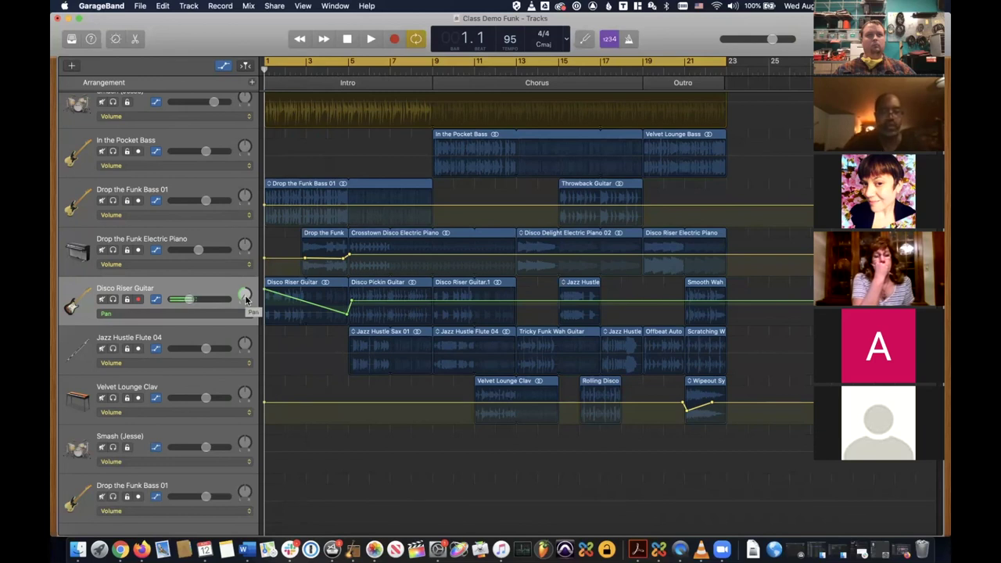
{"action": "key", "text": "space"}
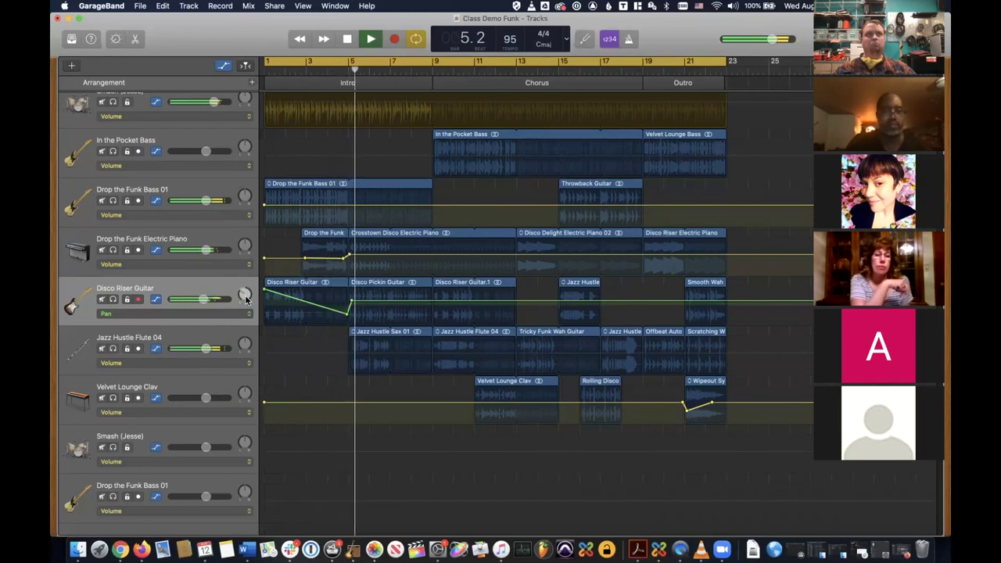
{"action": "key", "text": "space"}
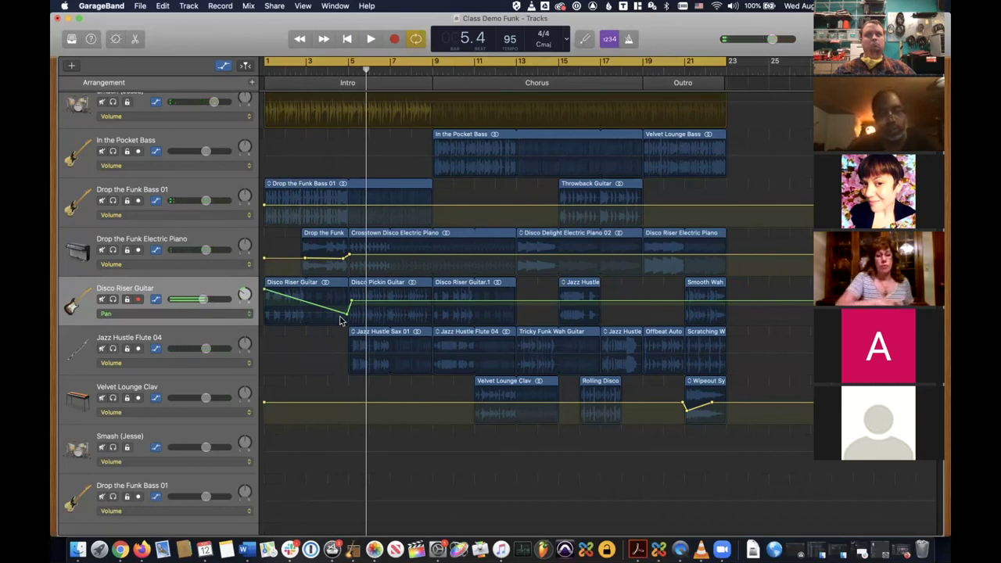
- Review the Disco Riser Guitar track's available automation parameters and show its Smart Controls
{"action": "left_click", "coordinate": [249, 315]}
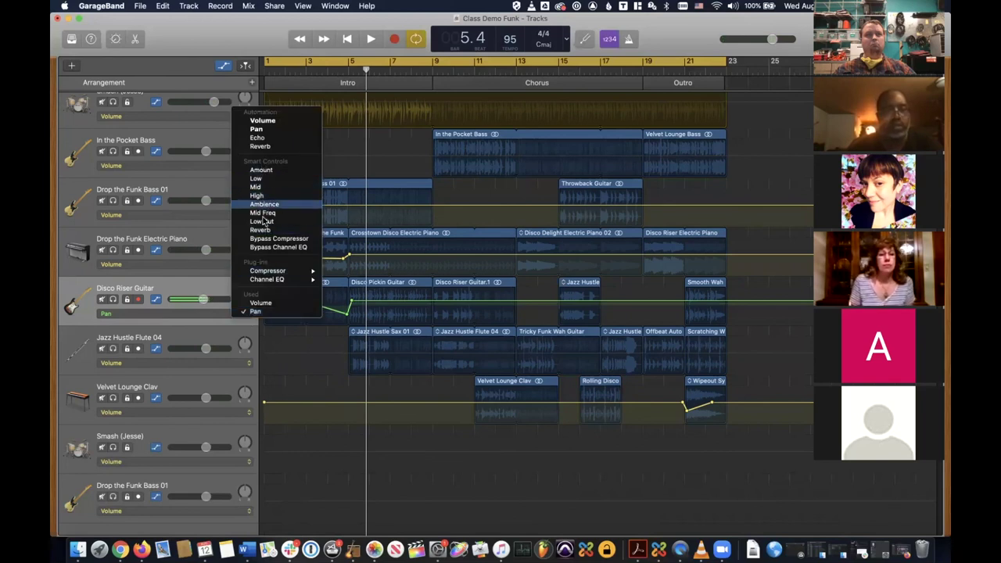
{"action": "left_click", "coordinate": [116, 40]}
{"action": "left_click", "coordinate": [116, 40]}
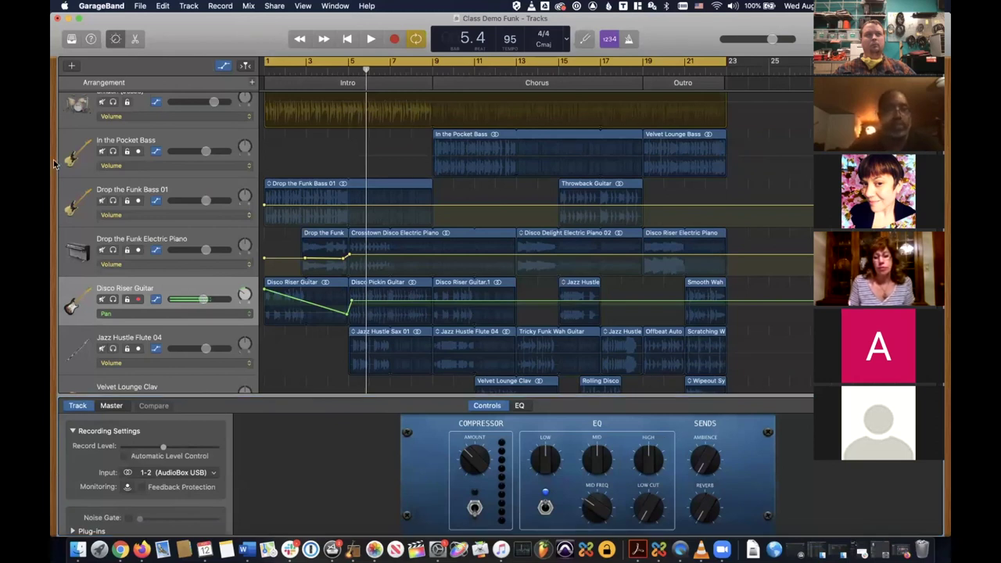
- Examine which Smart Controls and plug-in parameters can be automated on the Disco Riser Guitar track
{"action": "left_click", "coordinate": [249, 315]}
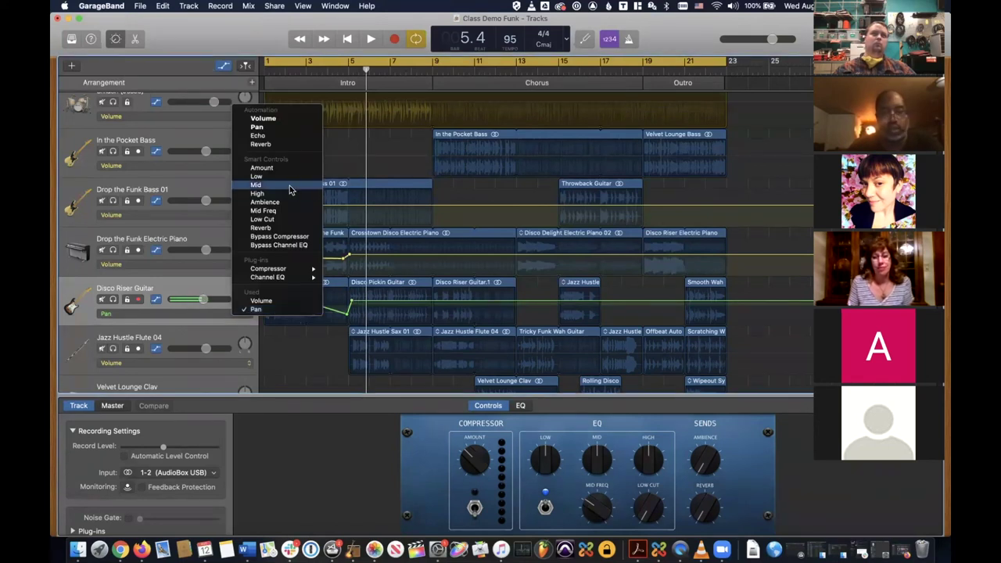
{"action": "left_click", "coordinate": [172, 277]}
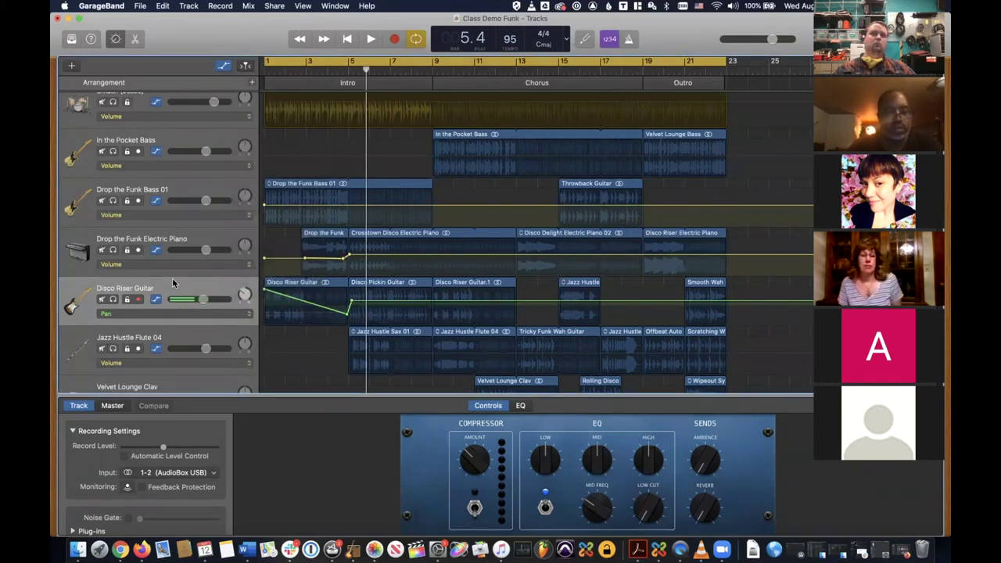
{"action": "left_click", "coordinate": [244, 316]}
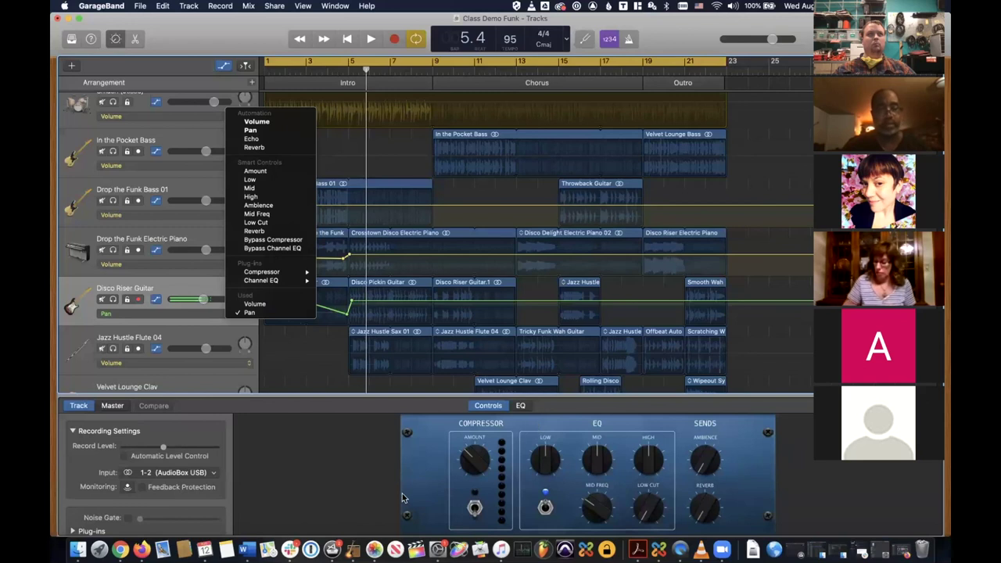
{"action": "mouse_move", "coordinate": [305, 276]}
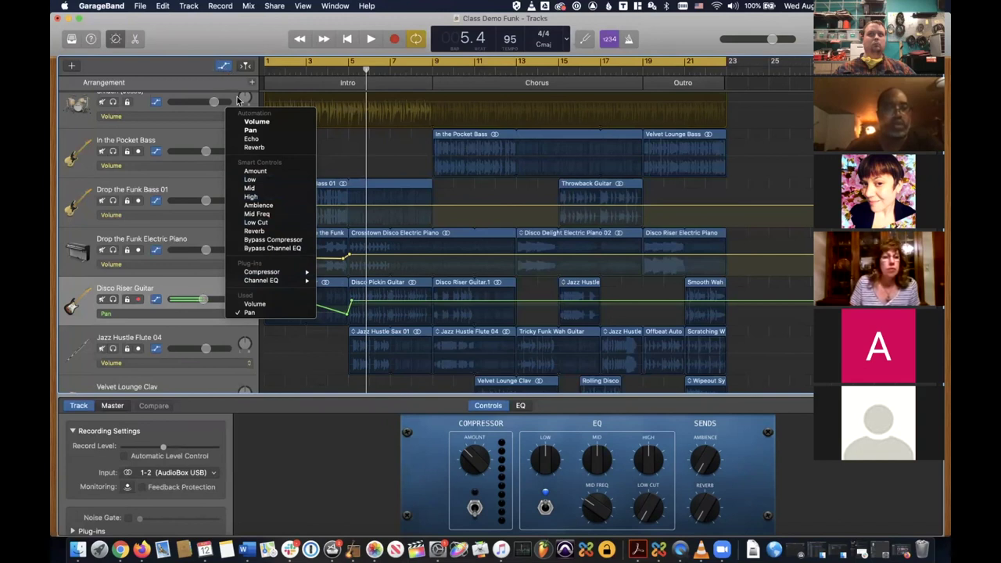
{"action": "left_click", "coordinate": [196, 73]}
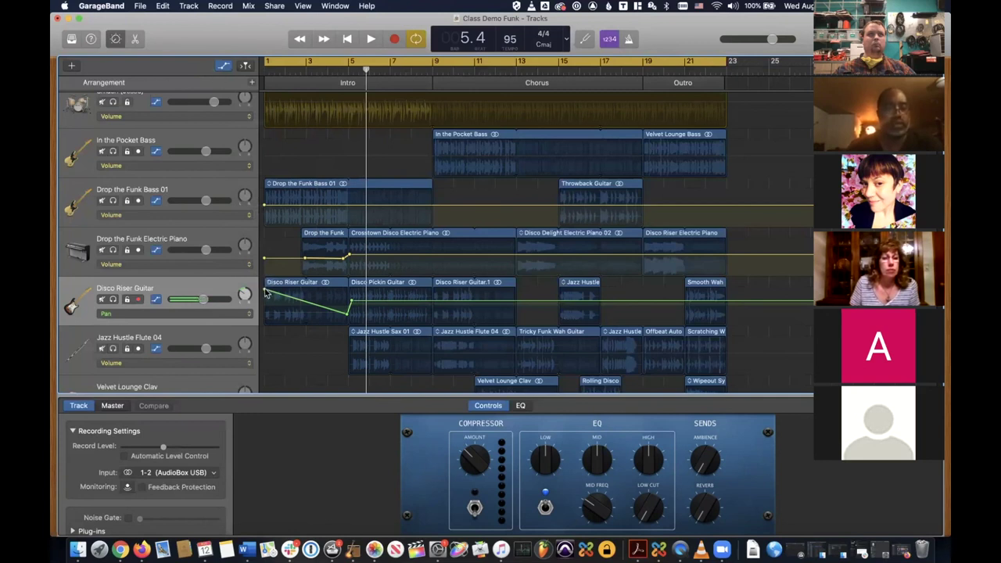
- Flatten the guitar's pan automation between bars 1 and 5 close to centre, and hide the automation and Smart Controls
{"action": "left_click", "coordinate": [349, 311]}
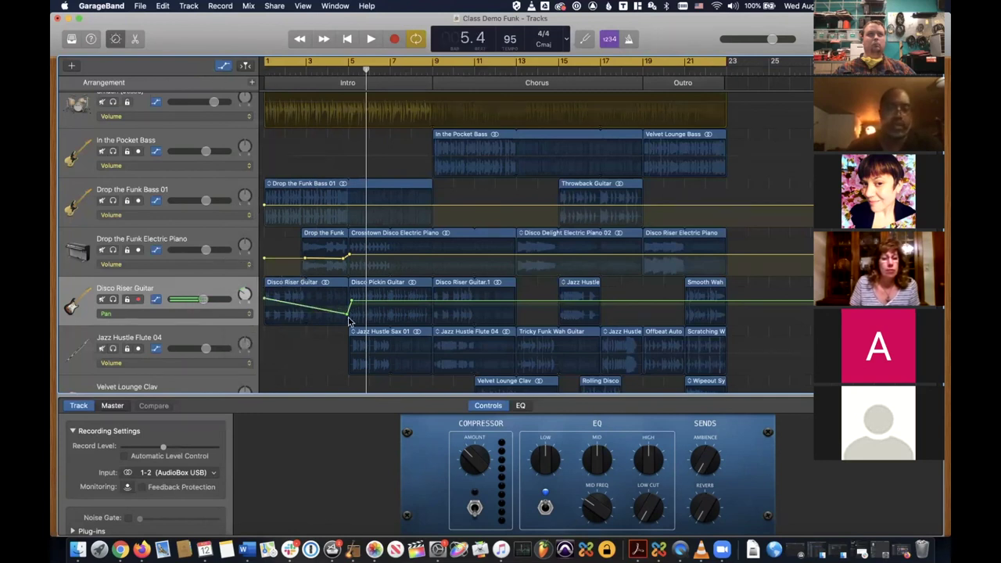
{"action": "left_click_drag", "start_coordinate": [350, 313], "coordinate": [345, 300]}
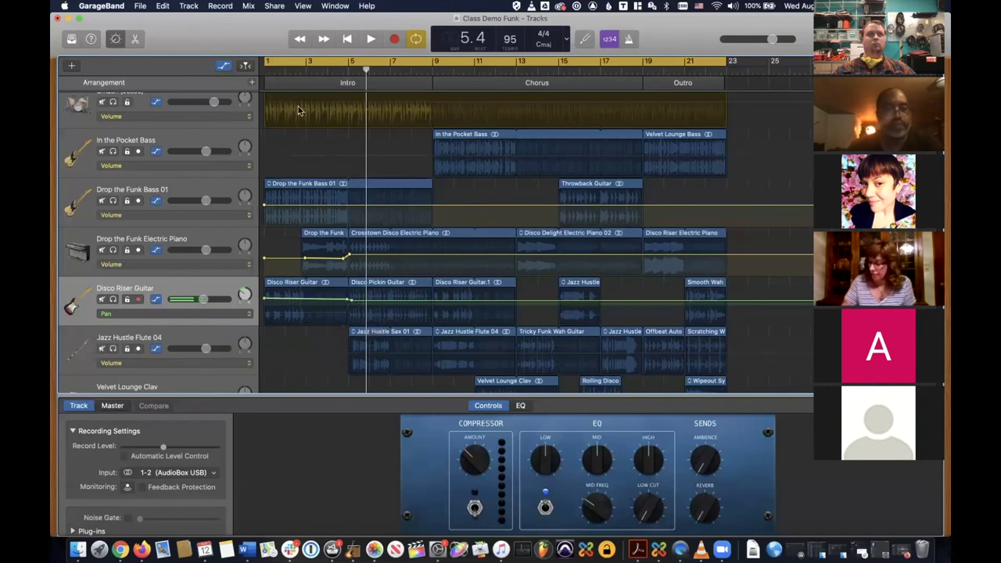
{"action": "left_click", "coordinate": [224, 66]}
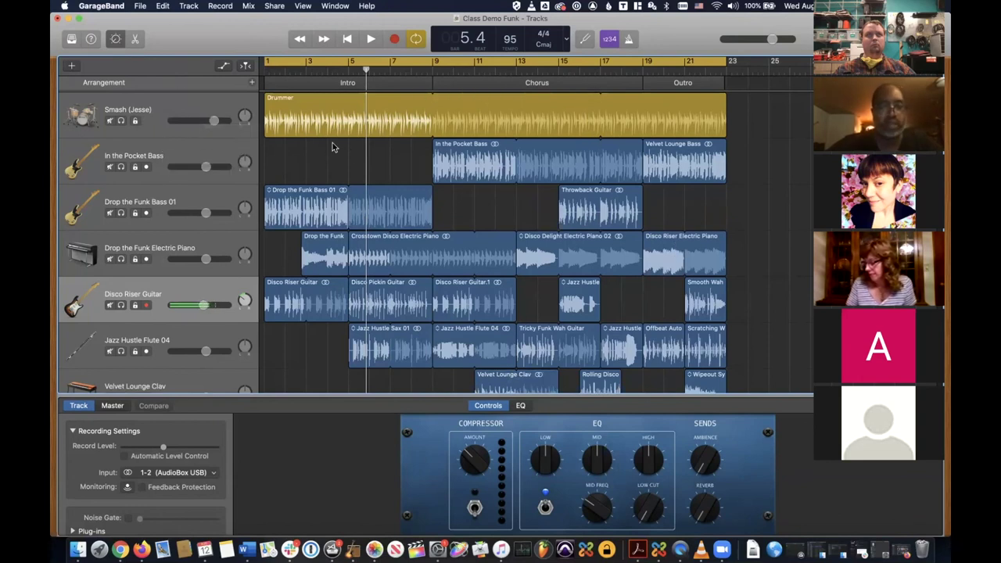
{"action": "left_click", "coordinate": [115, 39]}
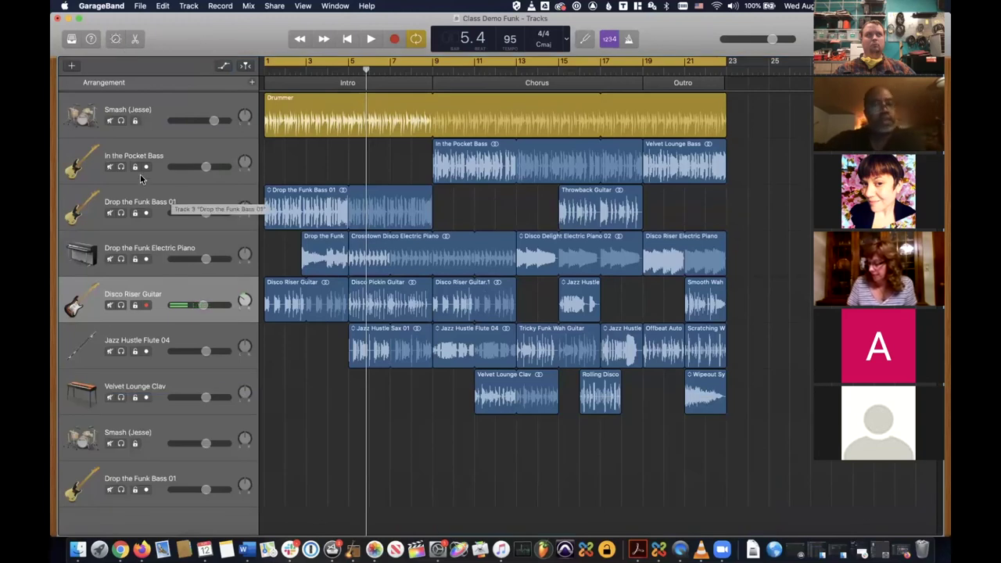
- Lock the Smash drummer track and review the button options in the track header configuration
{"action": "left_click", "coordinate": [135, 121]}
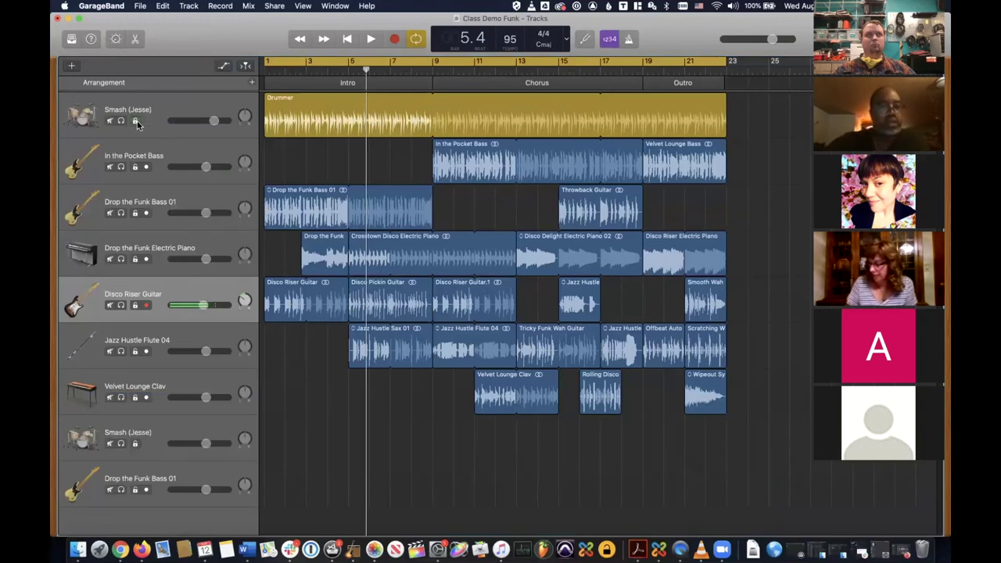
{"action": "right_click", "coordinate": [138, 122]}
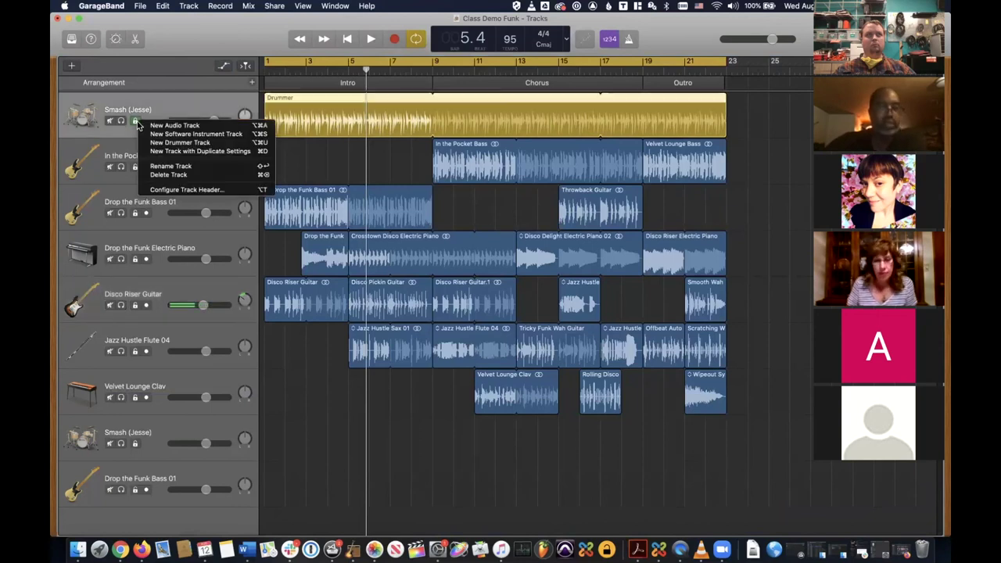
{"action": "left_click", "coordinate": [198, 192]}
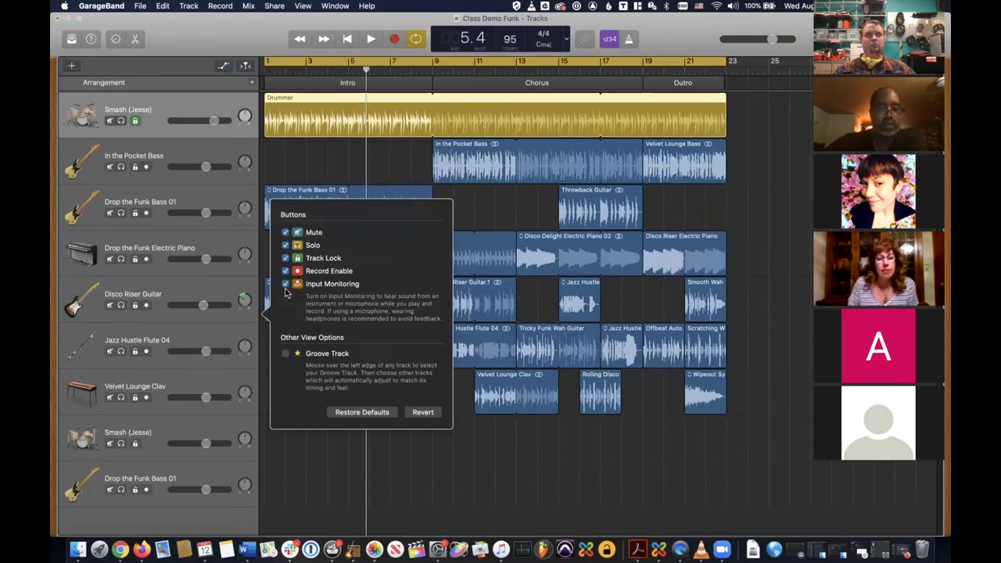
{"action": "left_click", "coordinate": [165, 161]}
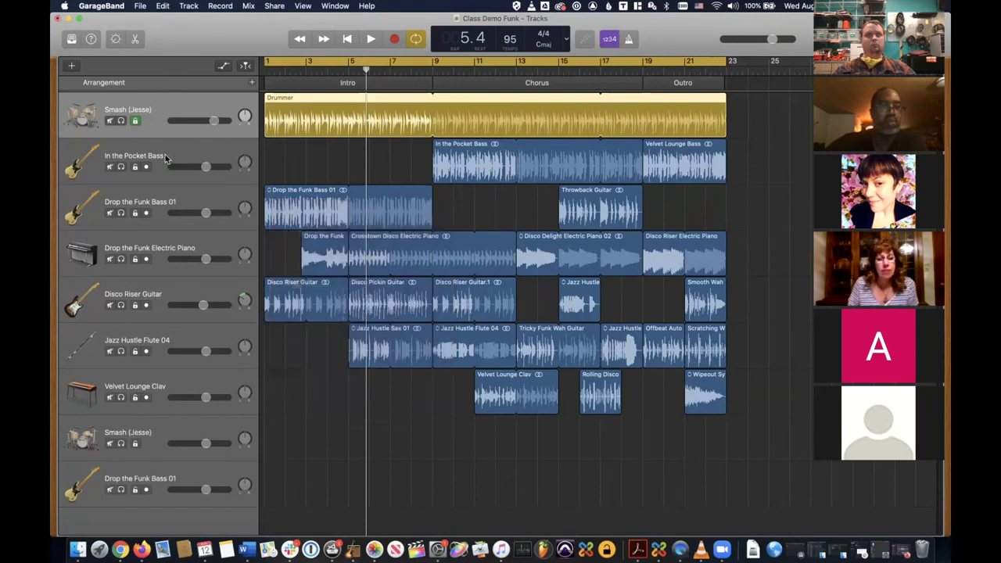
- Lock the In the Pocket Bass, Drop the Funk Bass 01 and Drop the Funk Electric Piano tracks
{"action": "left_click", "coordinate": [135, 166]}
{"action": "left_click", "coordinate": [136, 213]}
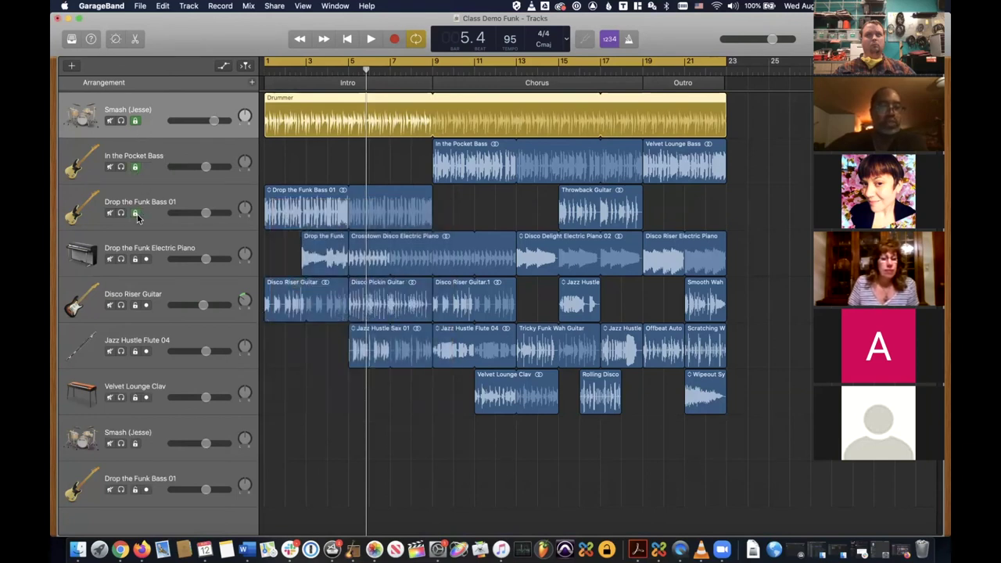
{"action": "left_click", "coordinate": [136, 259]}
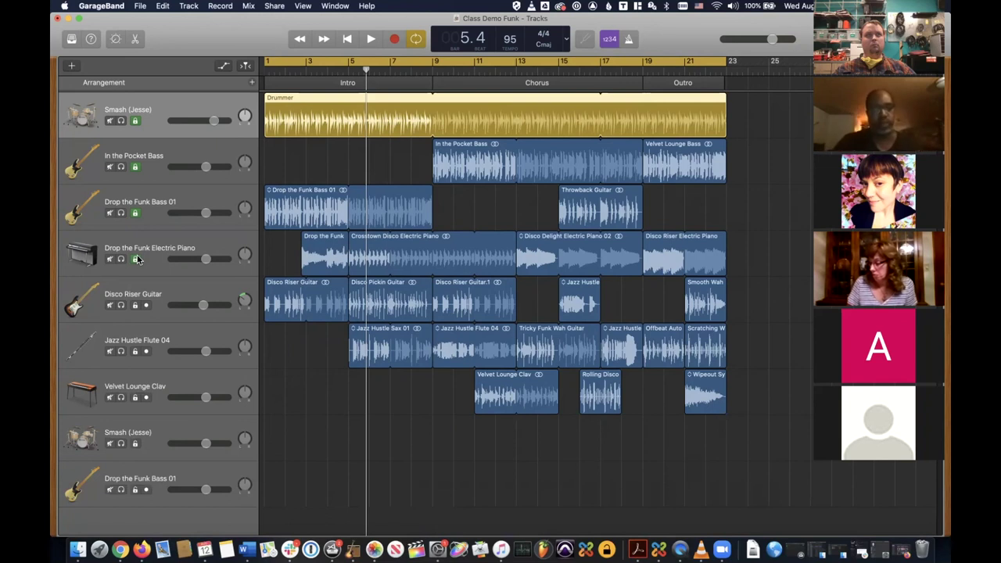
- Show the Movie track above the instrument tracks
{"action": "left_click", "coordinate": [188, 7]}
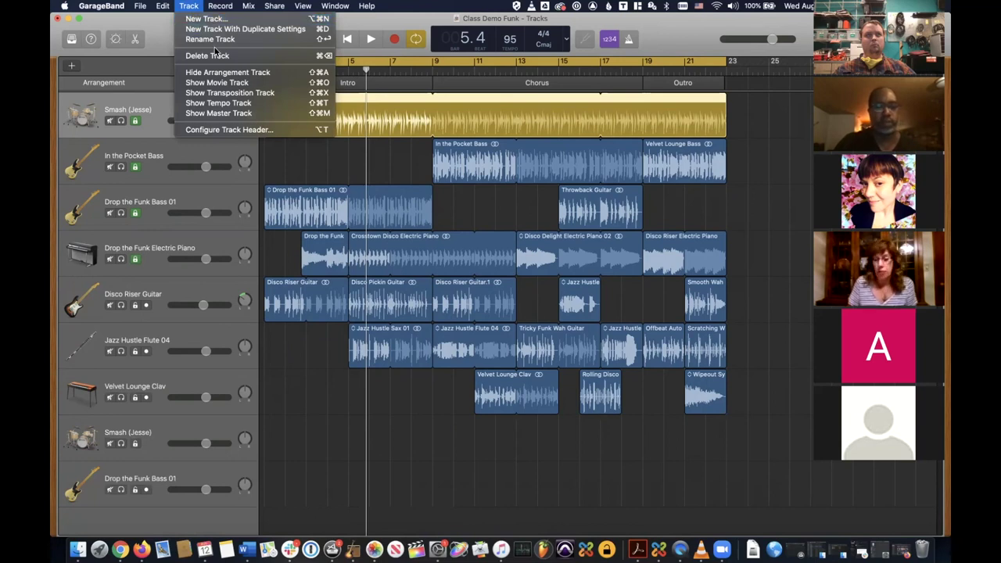
{"action": "left_click", "coordinate": [210, 84]}
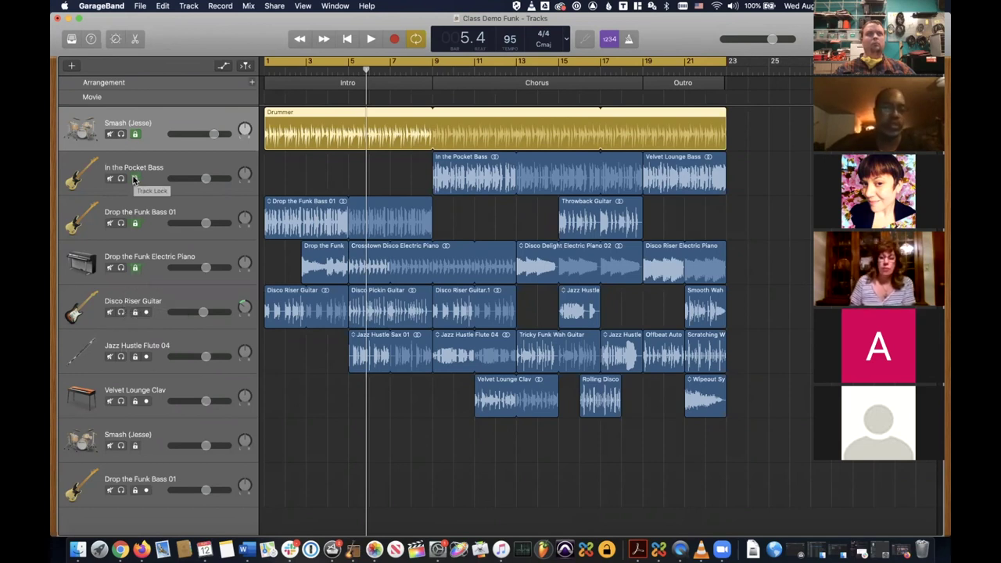
- Play the song with Catch Playhead on, and turn the cycle area back on
{"action": "left_click", "coordinate": [372, 40]}
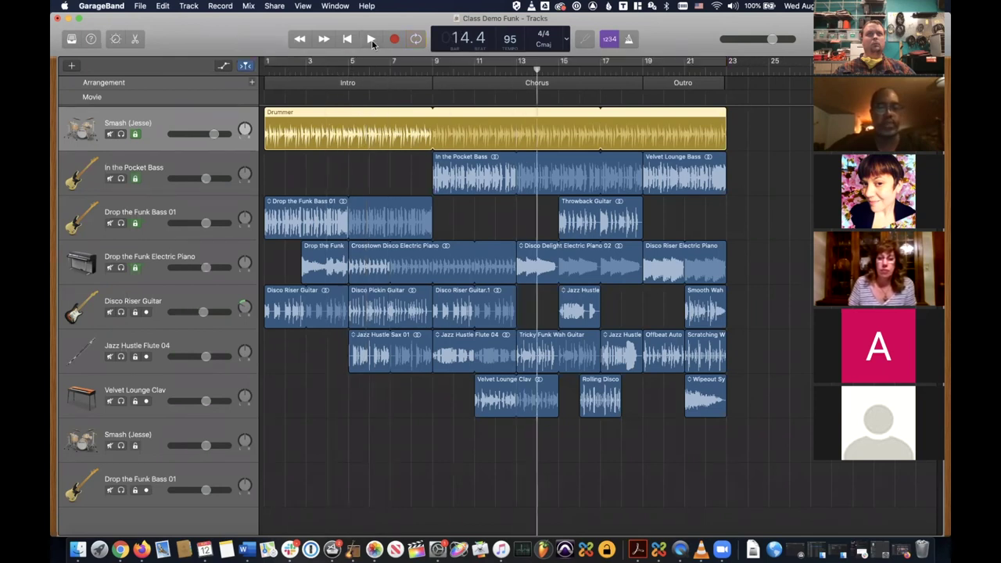
{"action": "key", "text": "c"}
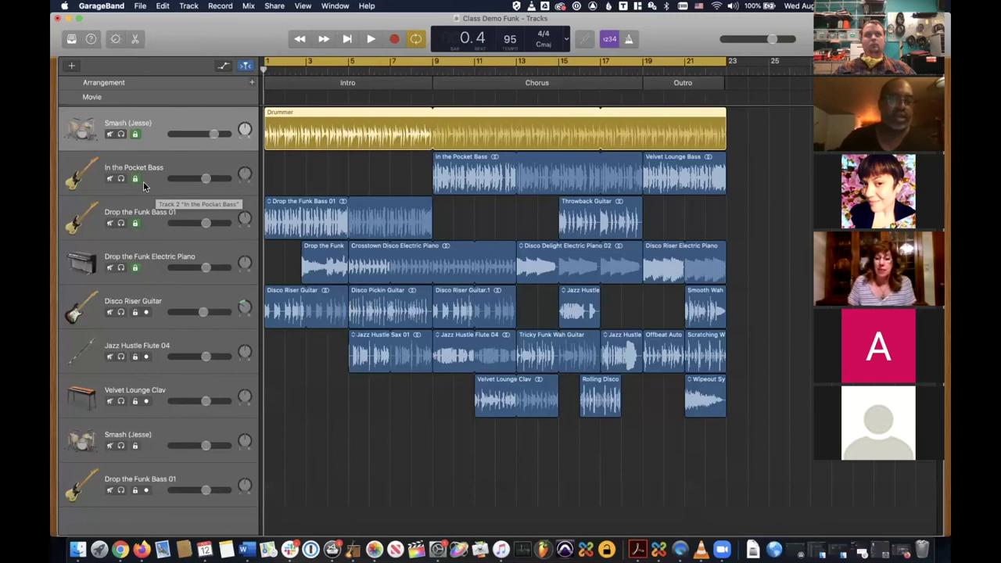
{"action": "left_click", "coordinate": [138, 7]}
{"action": "left_click", "coordinate": [139, 7]}
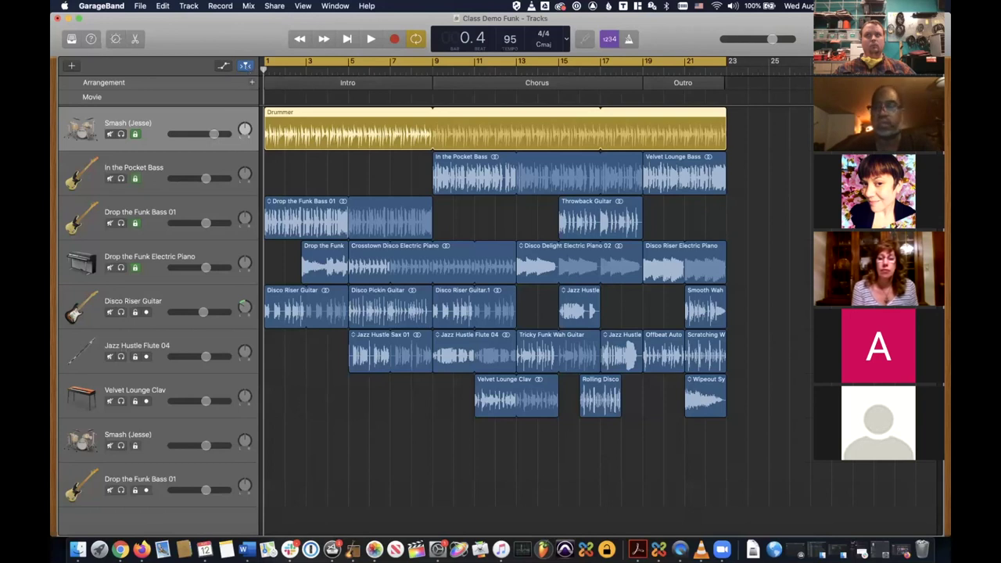
- Play the opening bars at very close horizontal zoom to watch Catch Playhead scroll the tracks, and stop in bar 3
{"action": "key", "text": "super+Right"}
{"action": "key", "text": "super+Right"}
{"action": "key", "text": "super+Right"}
{"action": "key", "text": "super+Right"}
{"action": "key", "text": "super+Right"}
{"action": "key", "text": "super+Right"}
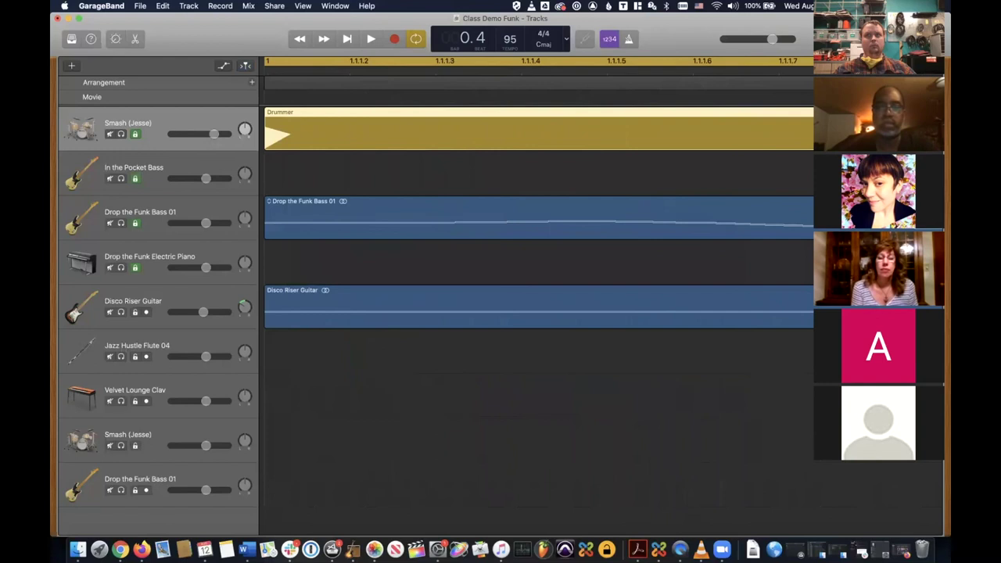
{"action": "key", "text": "space"}
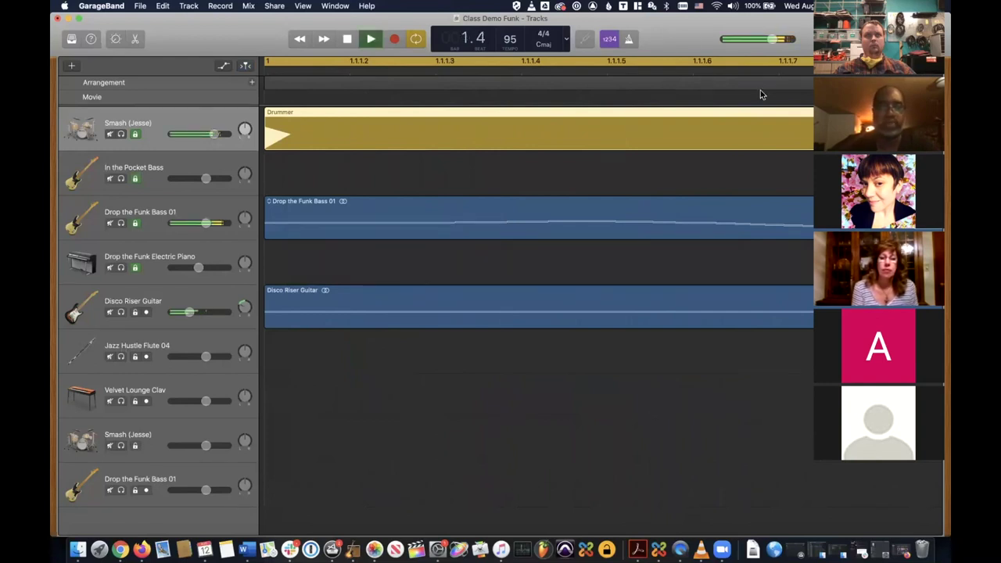
{"action": "left_click", "coordinate": [246, 65]}
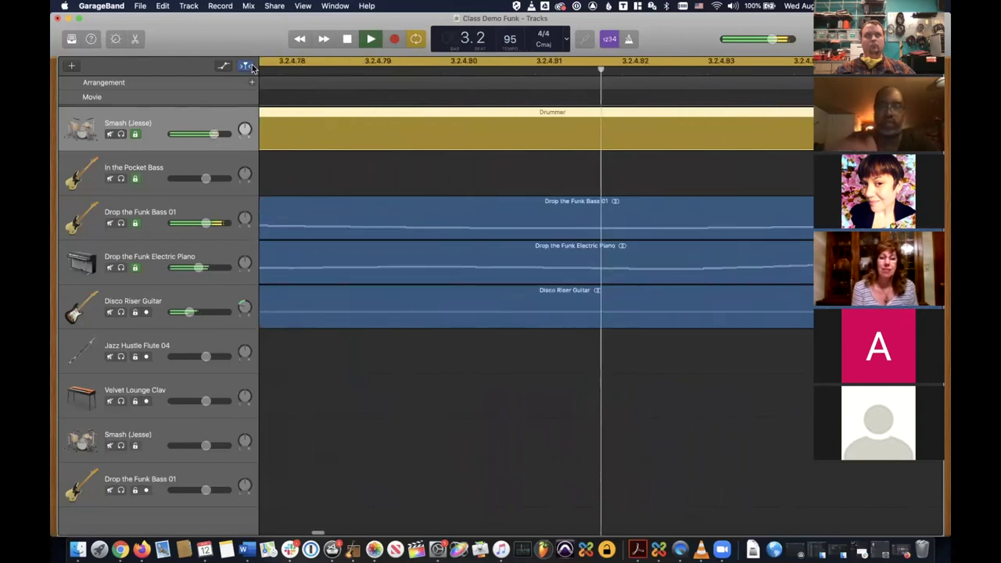
{"action": "key", "text": "space"}
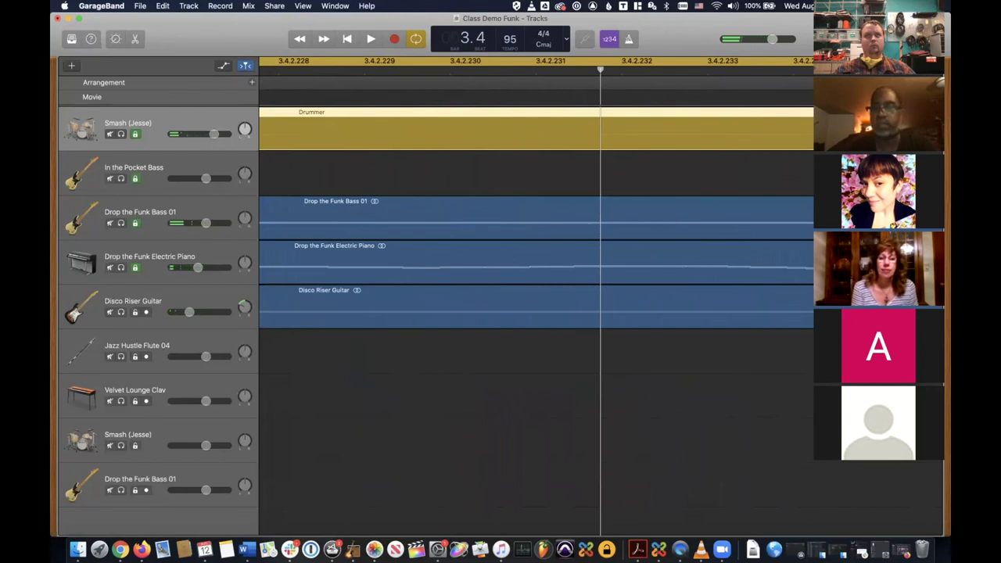
{"action": "key", "text": "super+Left"}
{"action": "key", "text": "super+Left"}
{"action": "key", "text": "super+Left"}
{"action": "key", "text": "super+Left"}
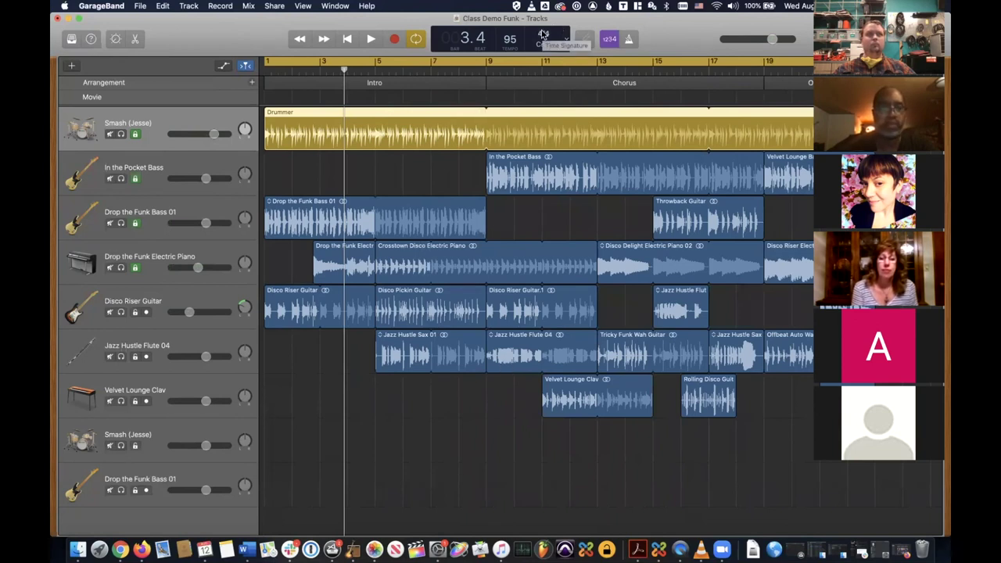
- Review the format, quality and destination options for exporting the song to disk, and cancel the export
{"action": "left_click", "coordinate": [274, 7]}
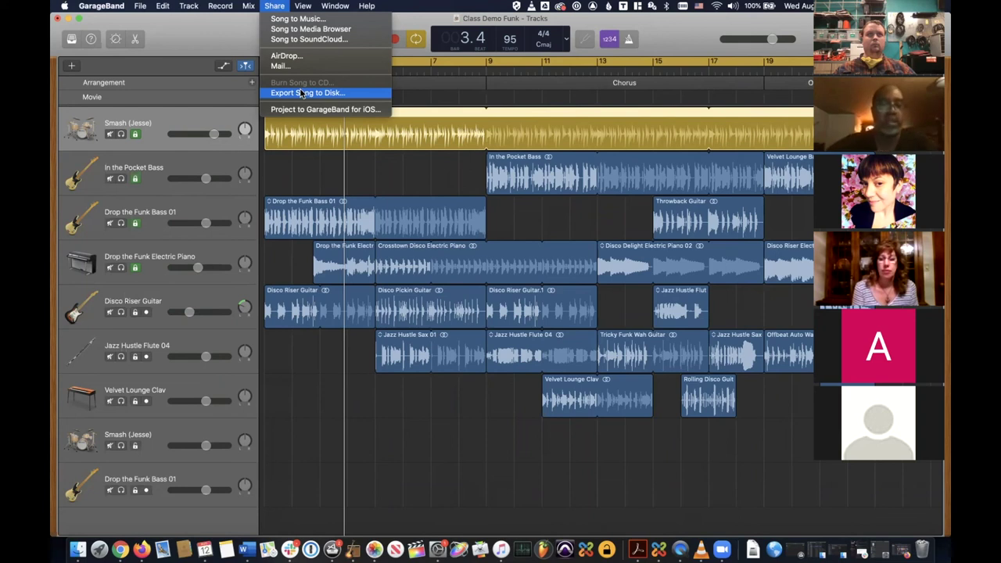
{"action": "left_click", "coordinate": [300, 93]}
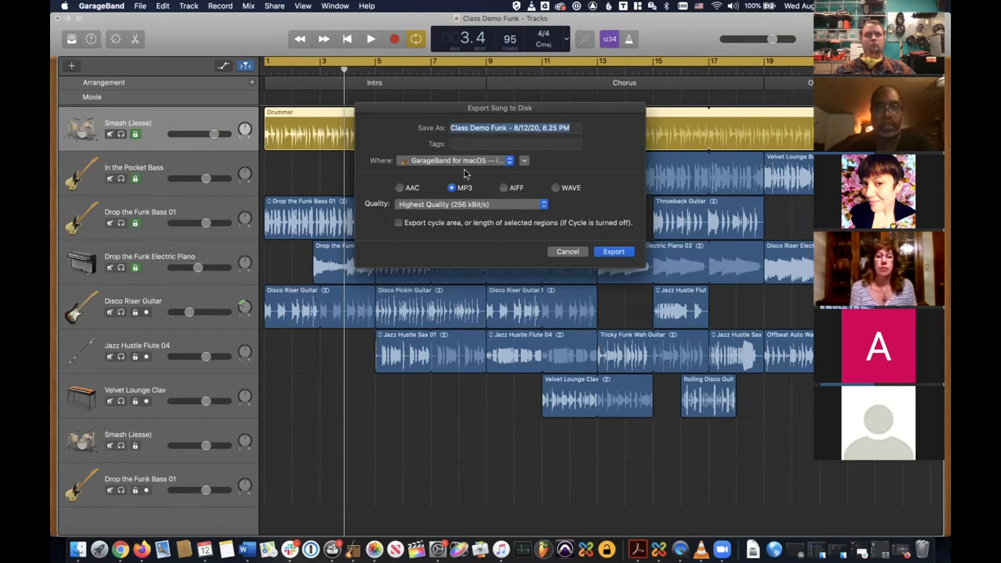
{"action": "left_click", "coordinate": [509, 161]}
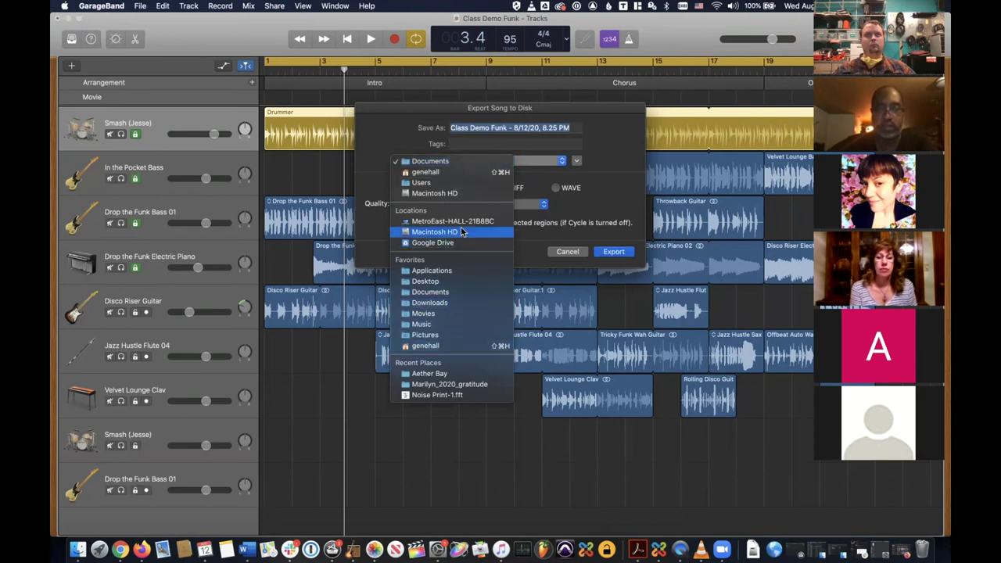
{"action": "left_click", "coordinate": [395, 129]}
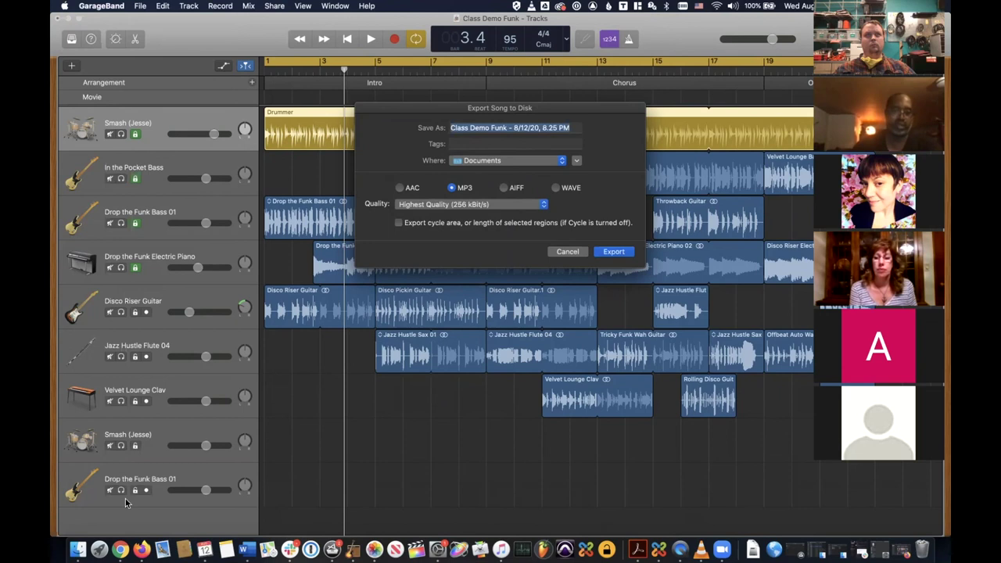
{"action": "left_click", "coordinate": [567, 251]}
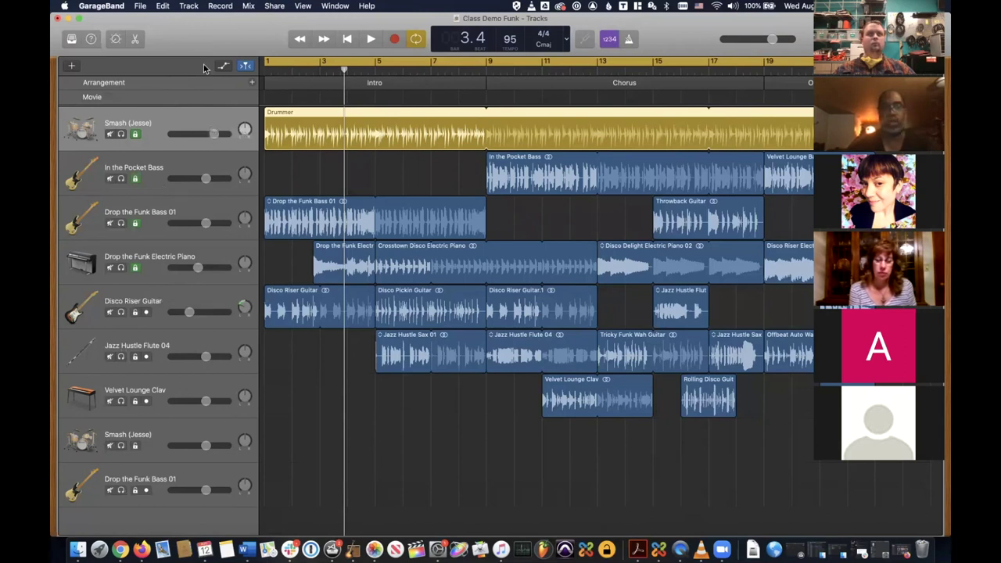
- Try to save a copy of the project as Class Demo Funk in the GarageBand for macOS iCloud folder, declining the replacement and cancelling the save
{"action": "left_click", "coordinate": [273, 6]}
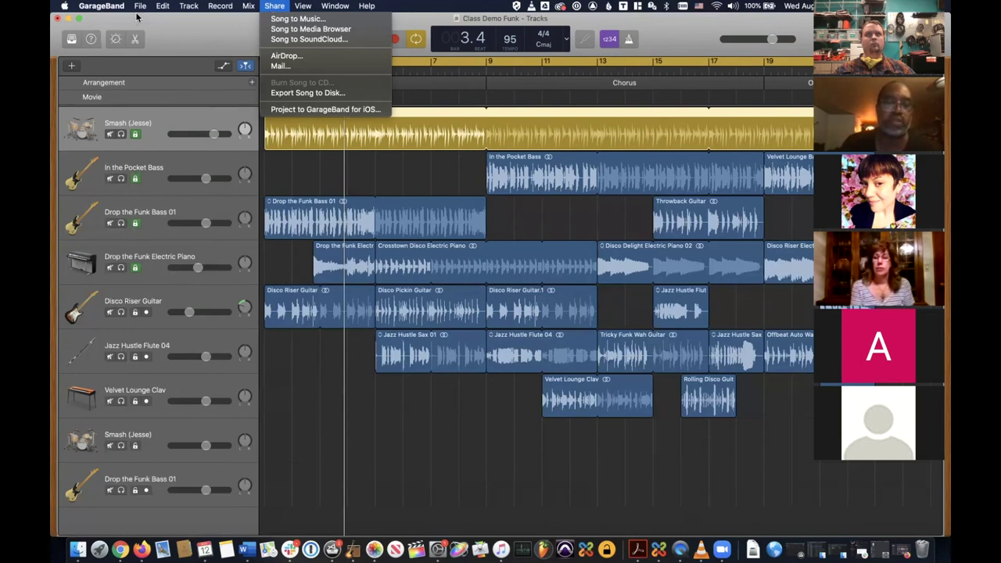
{"action": "mouse_move", "coordinate": [139, 11]}
{"action": "mouse_move", "coordinate": [151, 52]}
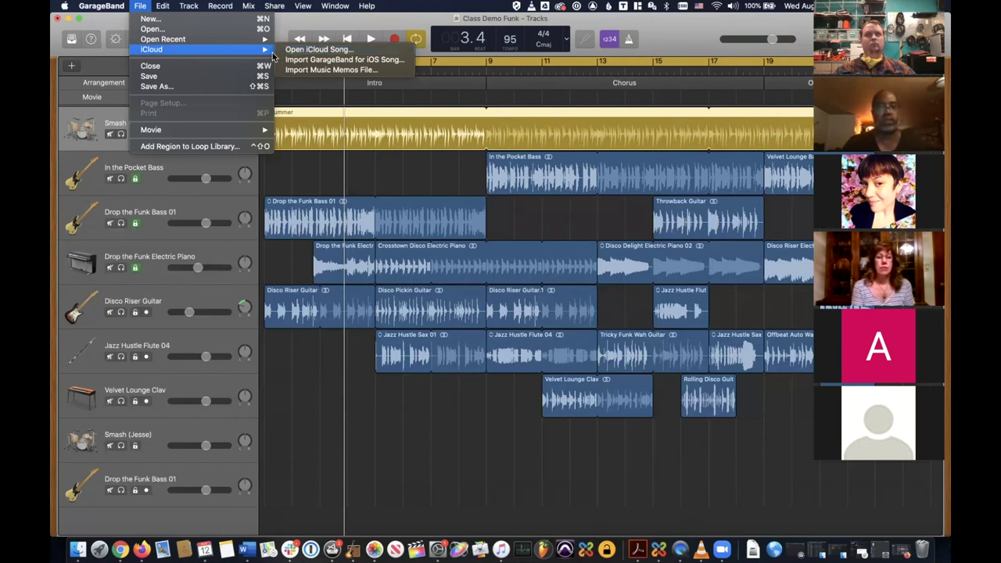
{"action": "left_click", "coordinate": [219, 88]}
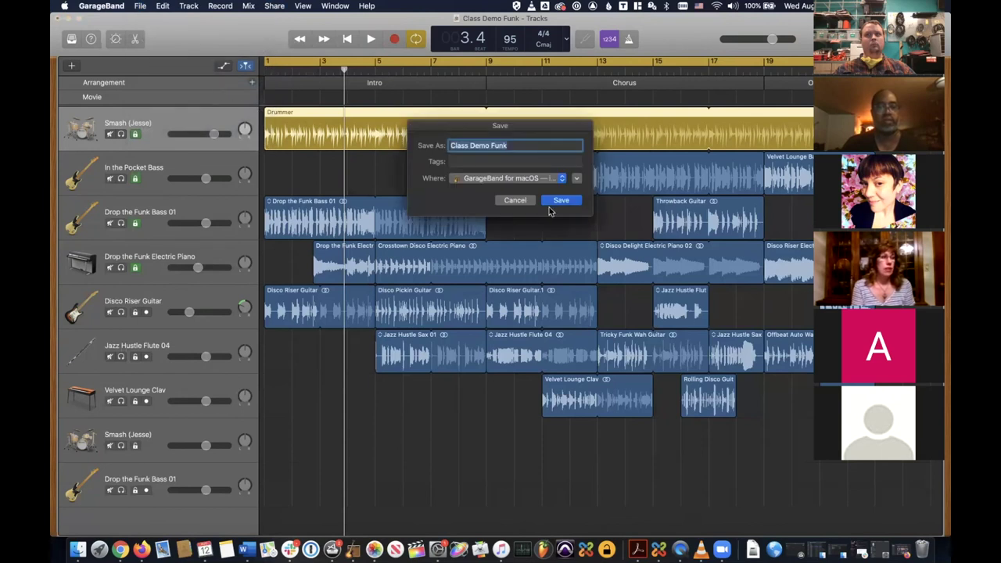
{"action": "left_click", "coordinate": [559, 179]}
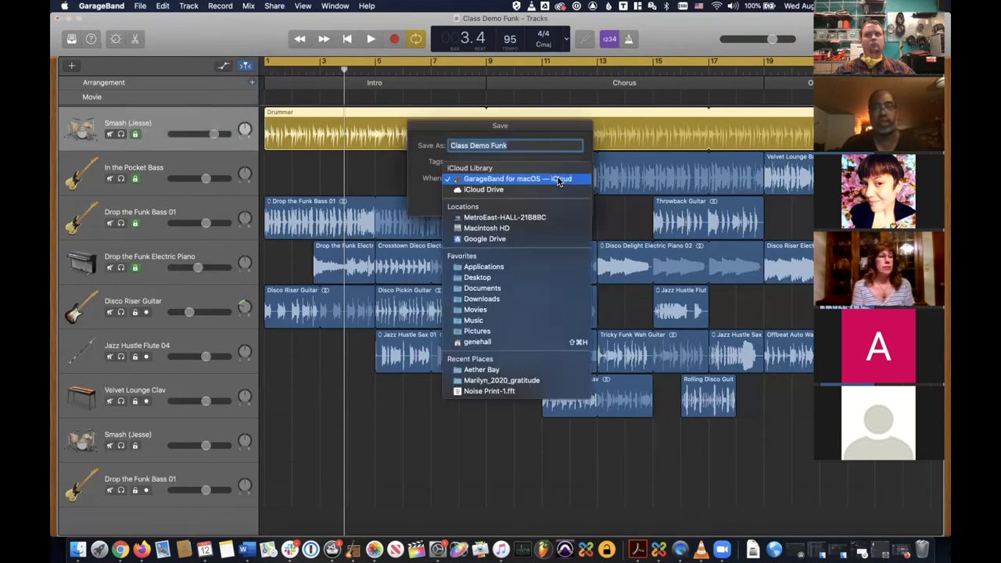
{"action": "left_click", "coordinate": [493, 179]}
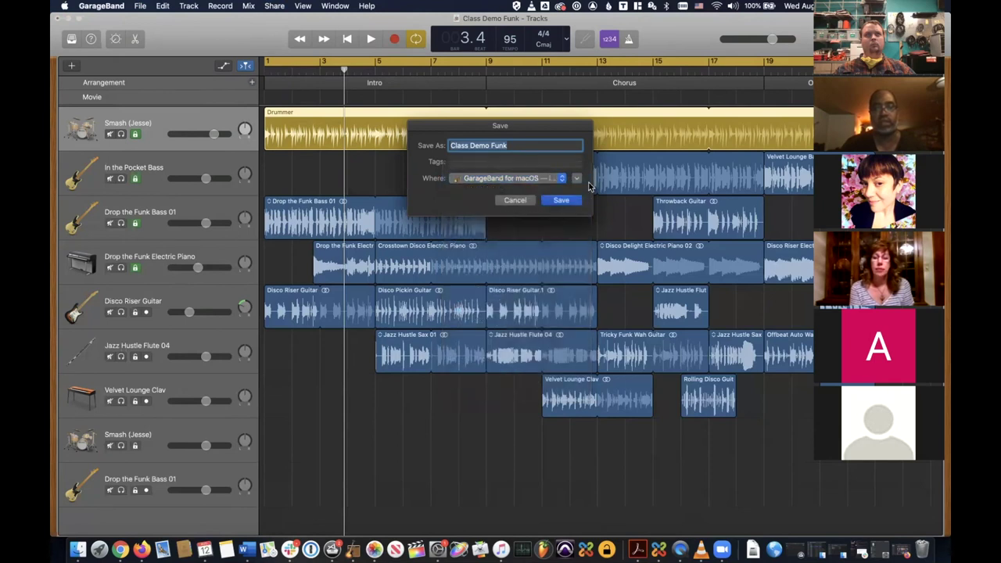
{"action": "left_click", "coordinate": [563, 201]}
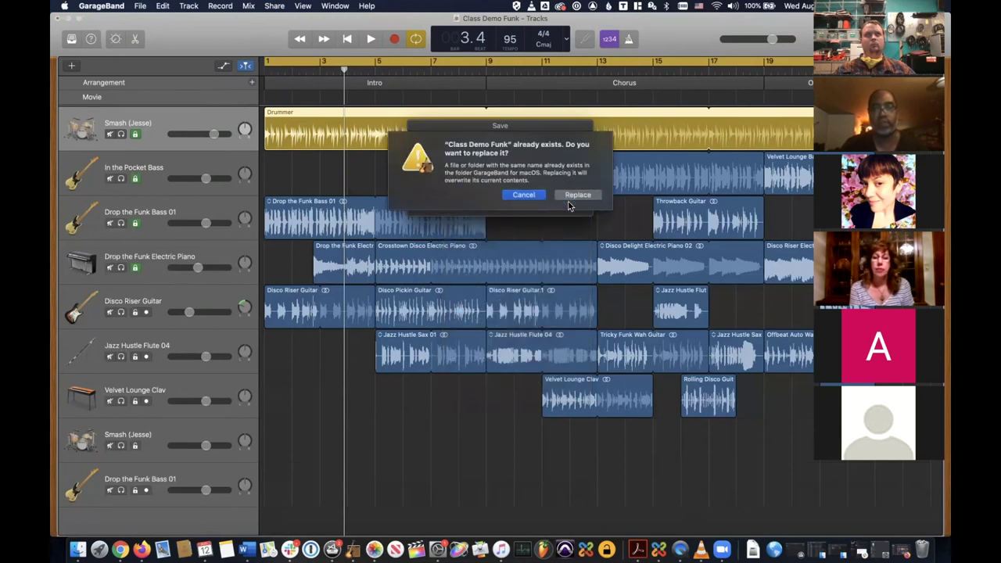
{"action": "left_click", "coordinate": [535, 194]}
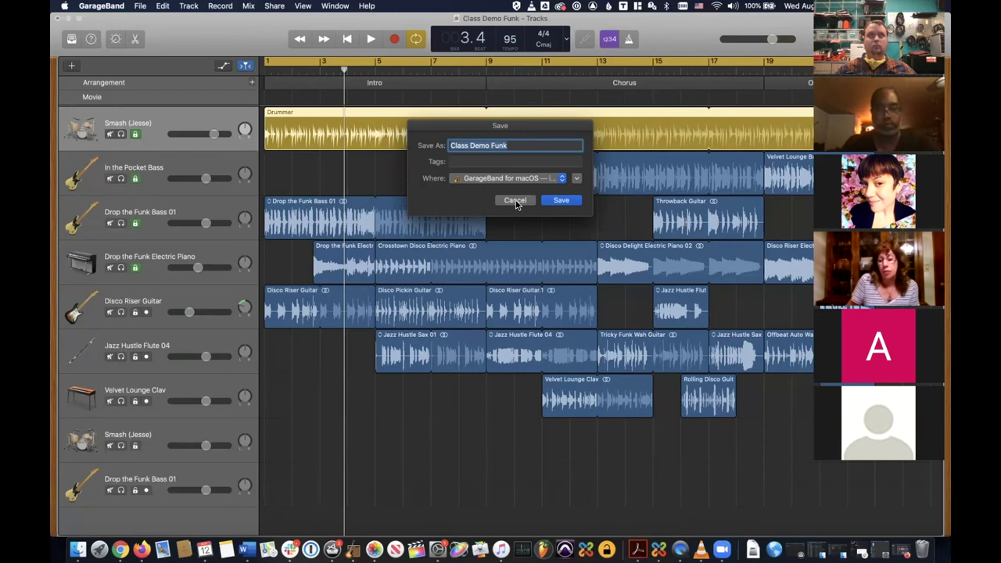
{"action": "left_click", "coordinate": [515, 202]}
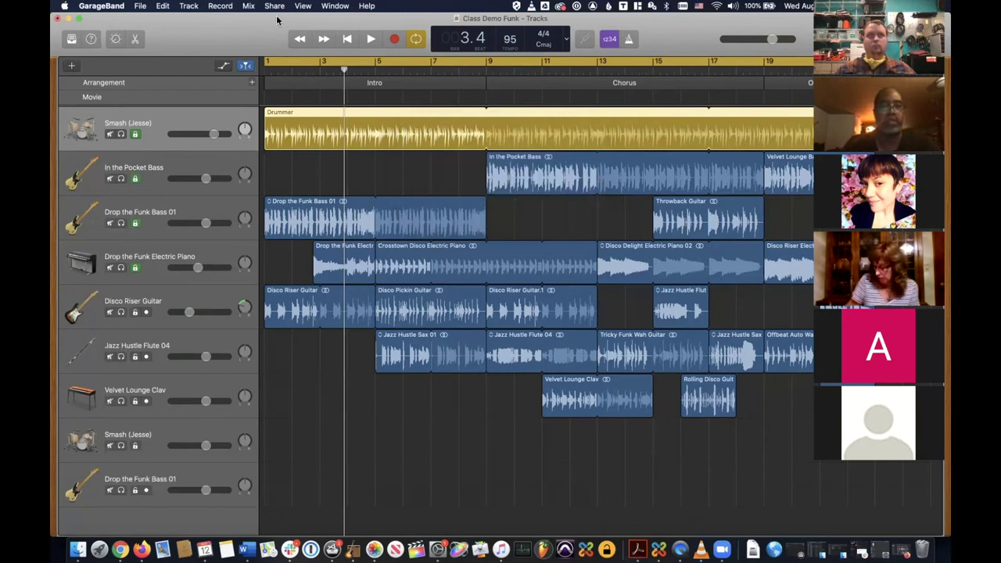
- Review the destinations available for saving the project under Save As, and cancel the save
{"action": "left_click", "coordinate": [163, 6]}
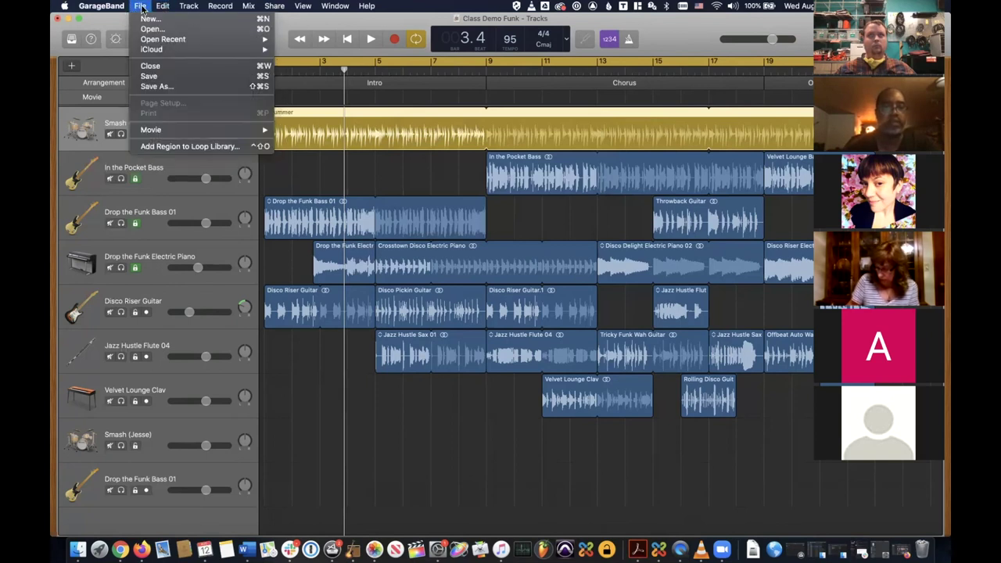
{"action": "mouse_move", "coordinate": [140, 6]}
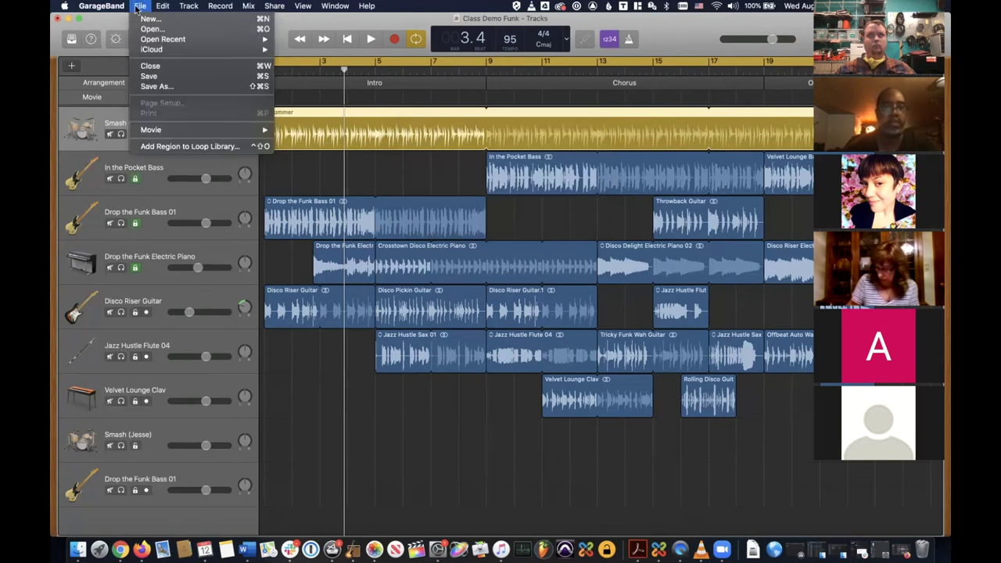
{"action": "left_click", "coordinate": [152, 88]}
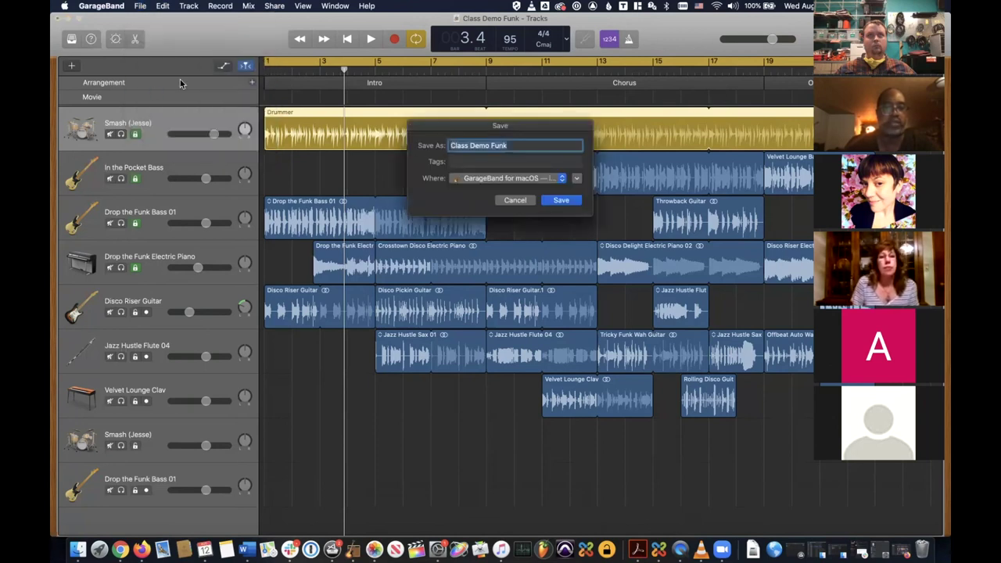
{"action": "left_click", "coordinate": [558, 180]}
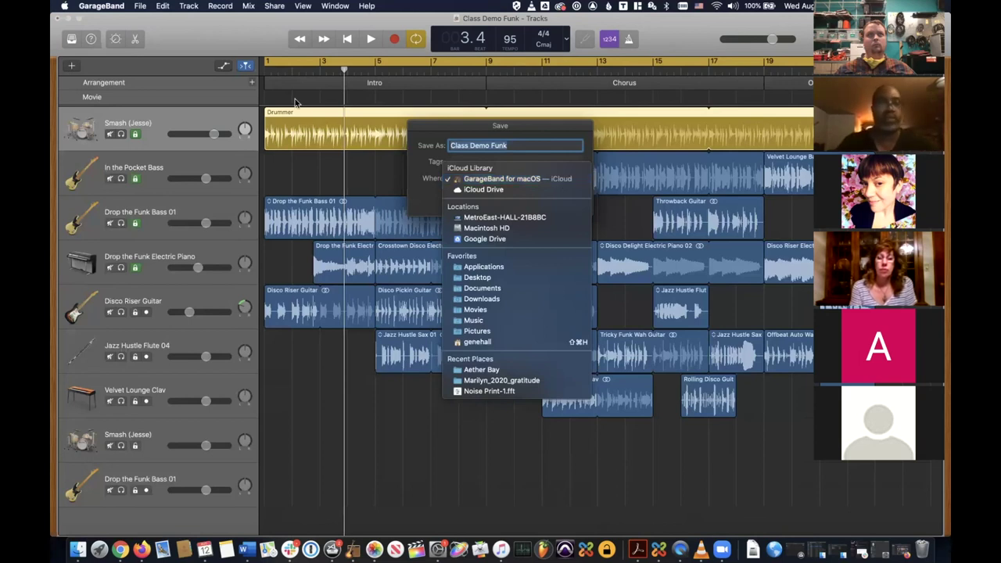
{"action": "left_click", "coordinate": [236, 38]}
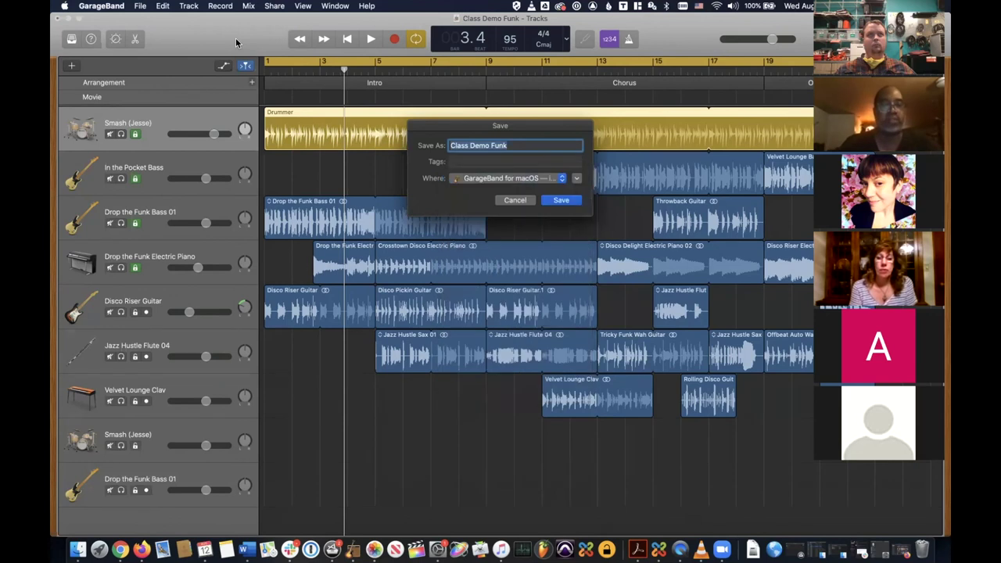
{"action": "left_click", "coordinate": [516, 201]}
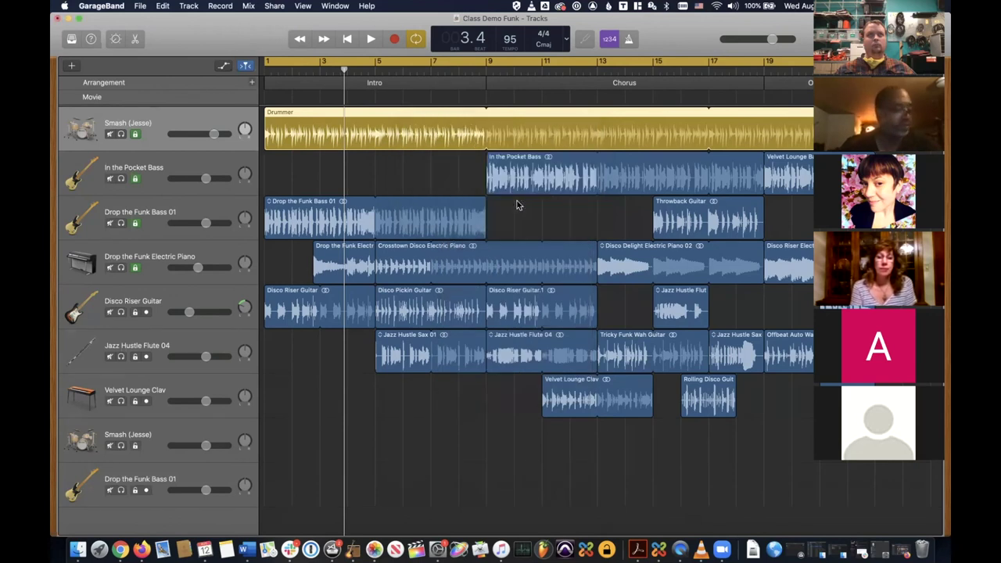